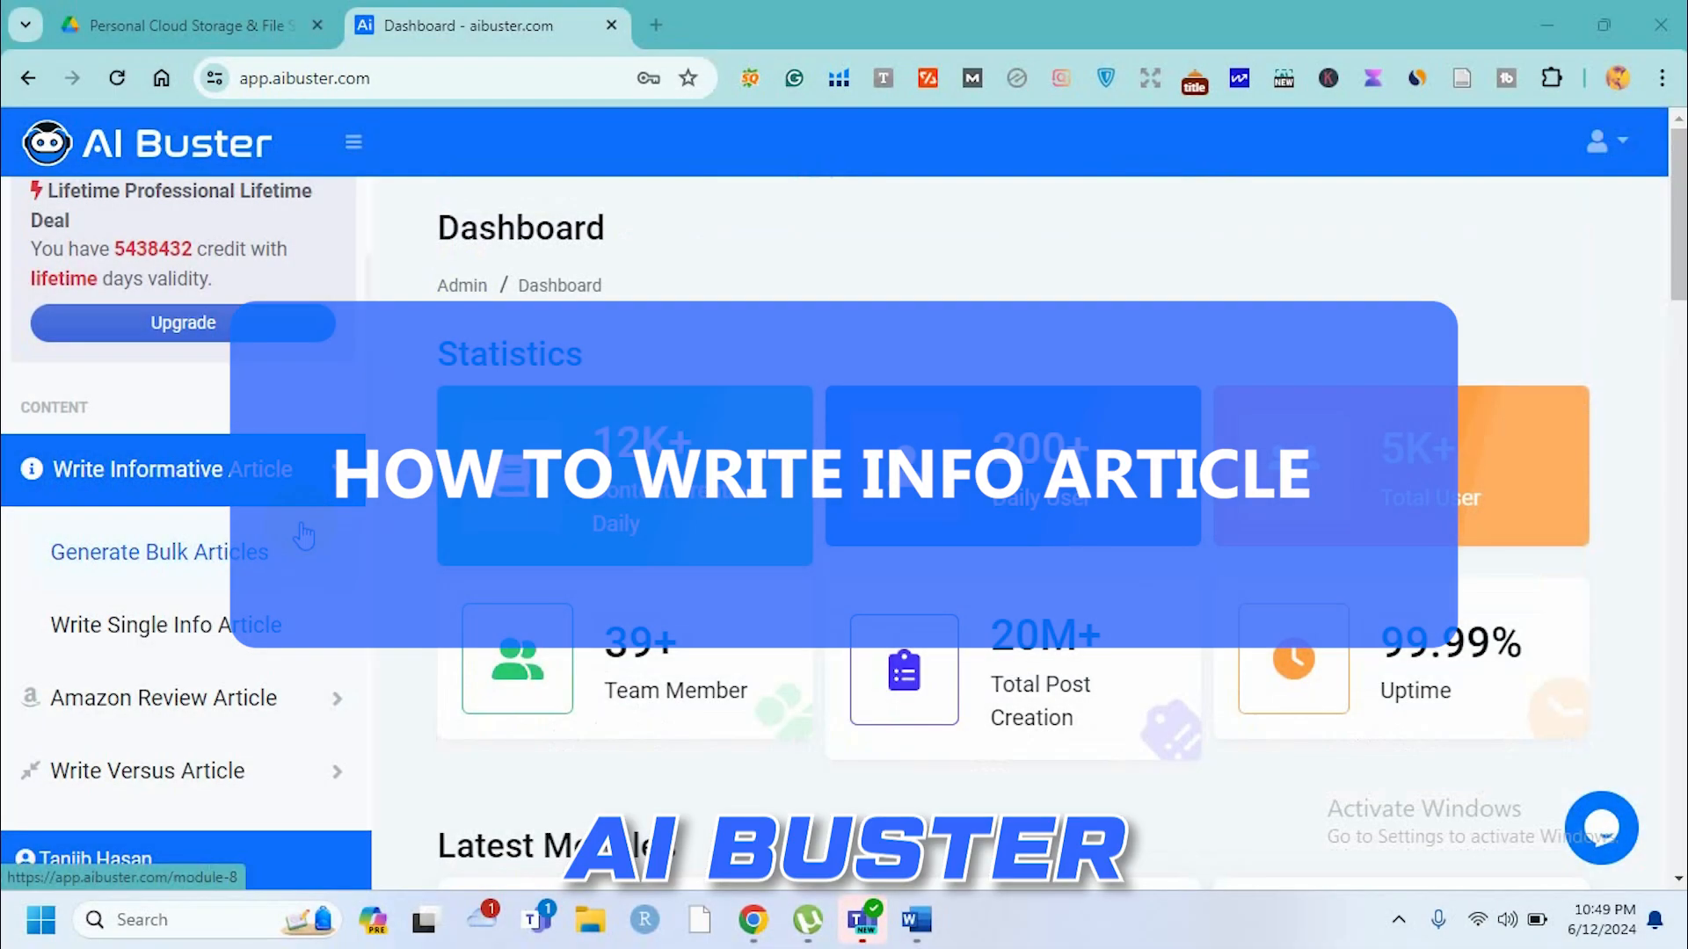
# Expand the Write Informative Article section and open Generate Bulk Articles in a new tab, switching to it.
pyautogui.click(335, 474)
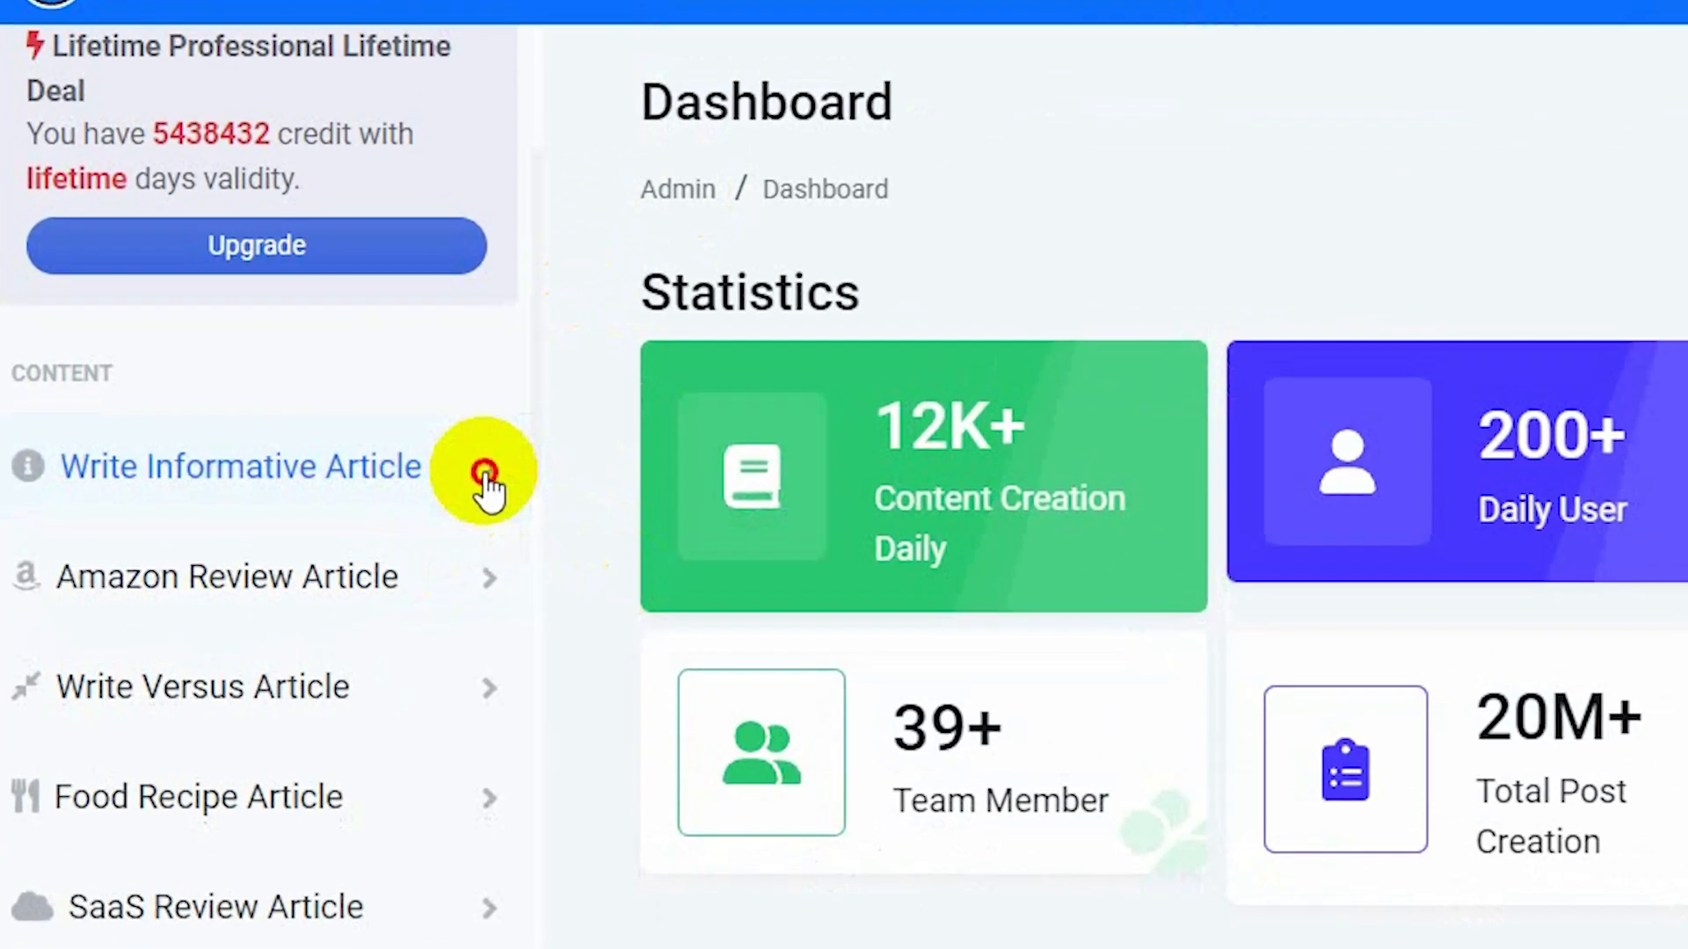
pyautogui.click(485, 475)
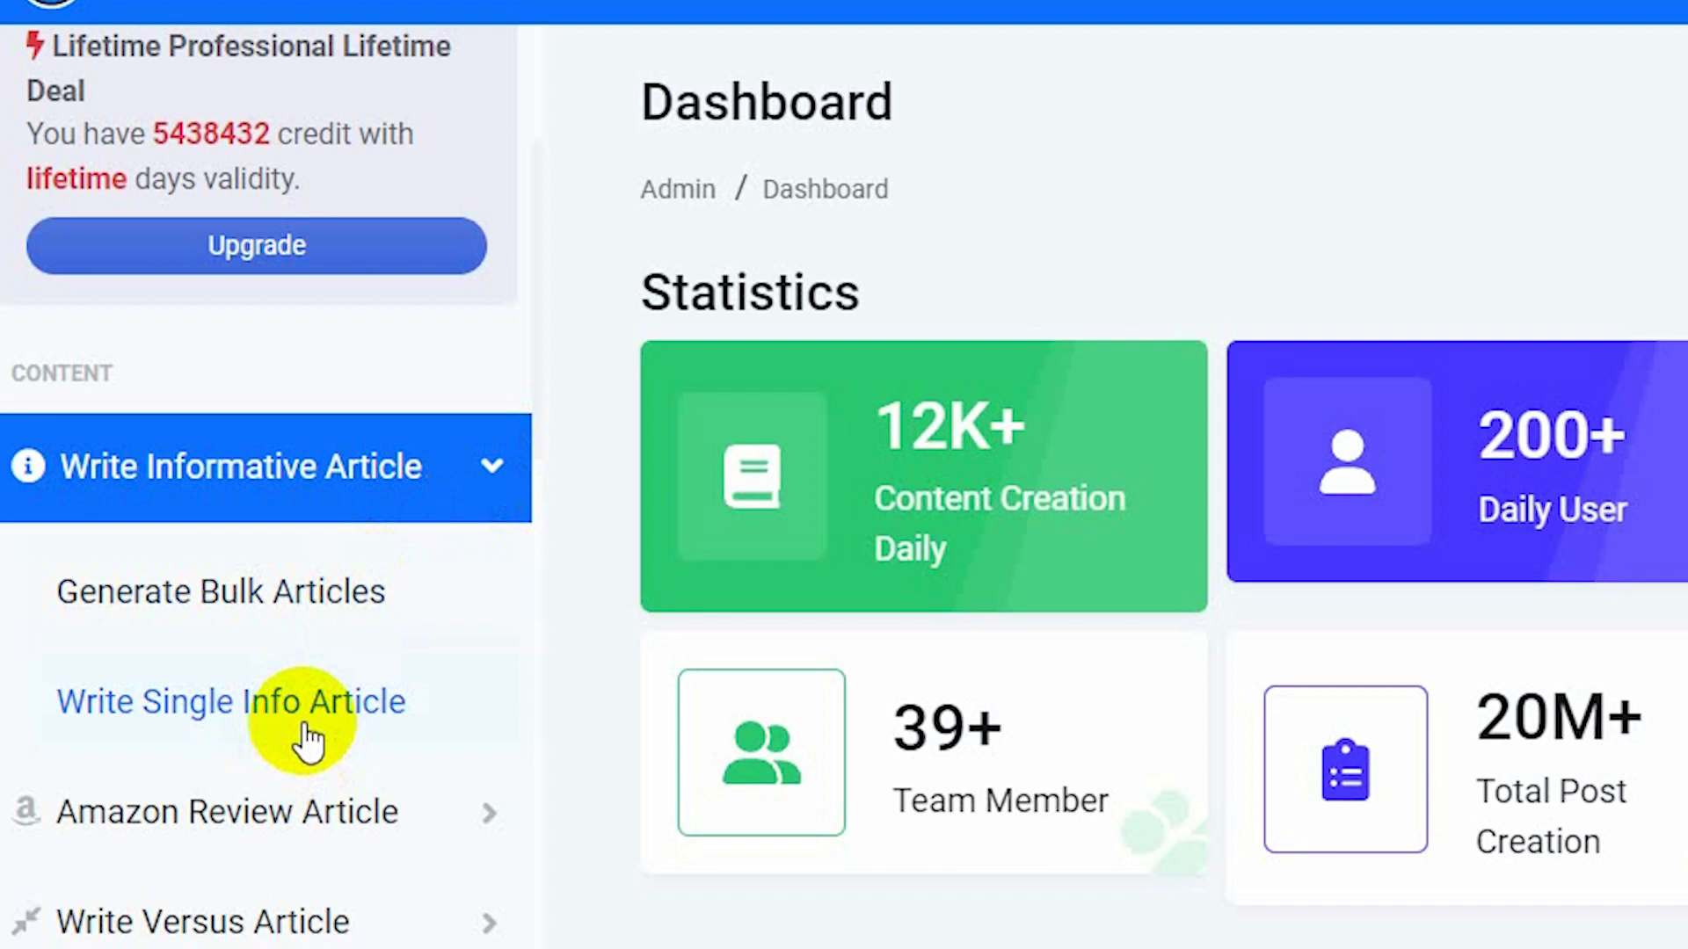
pyautogui.rightClick(293, 590)
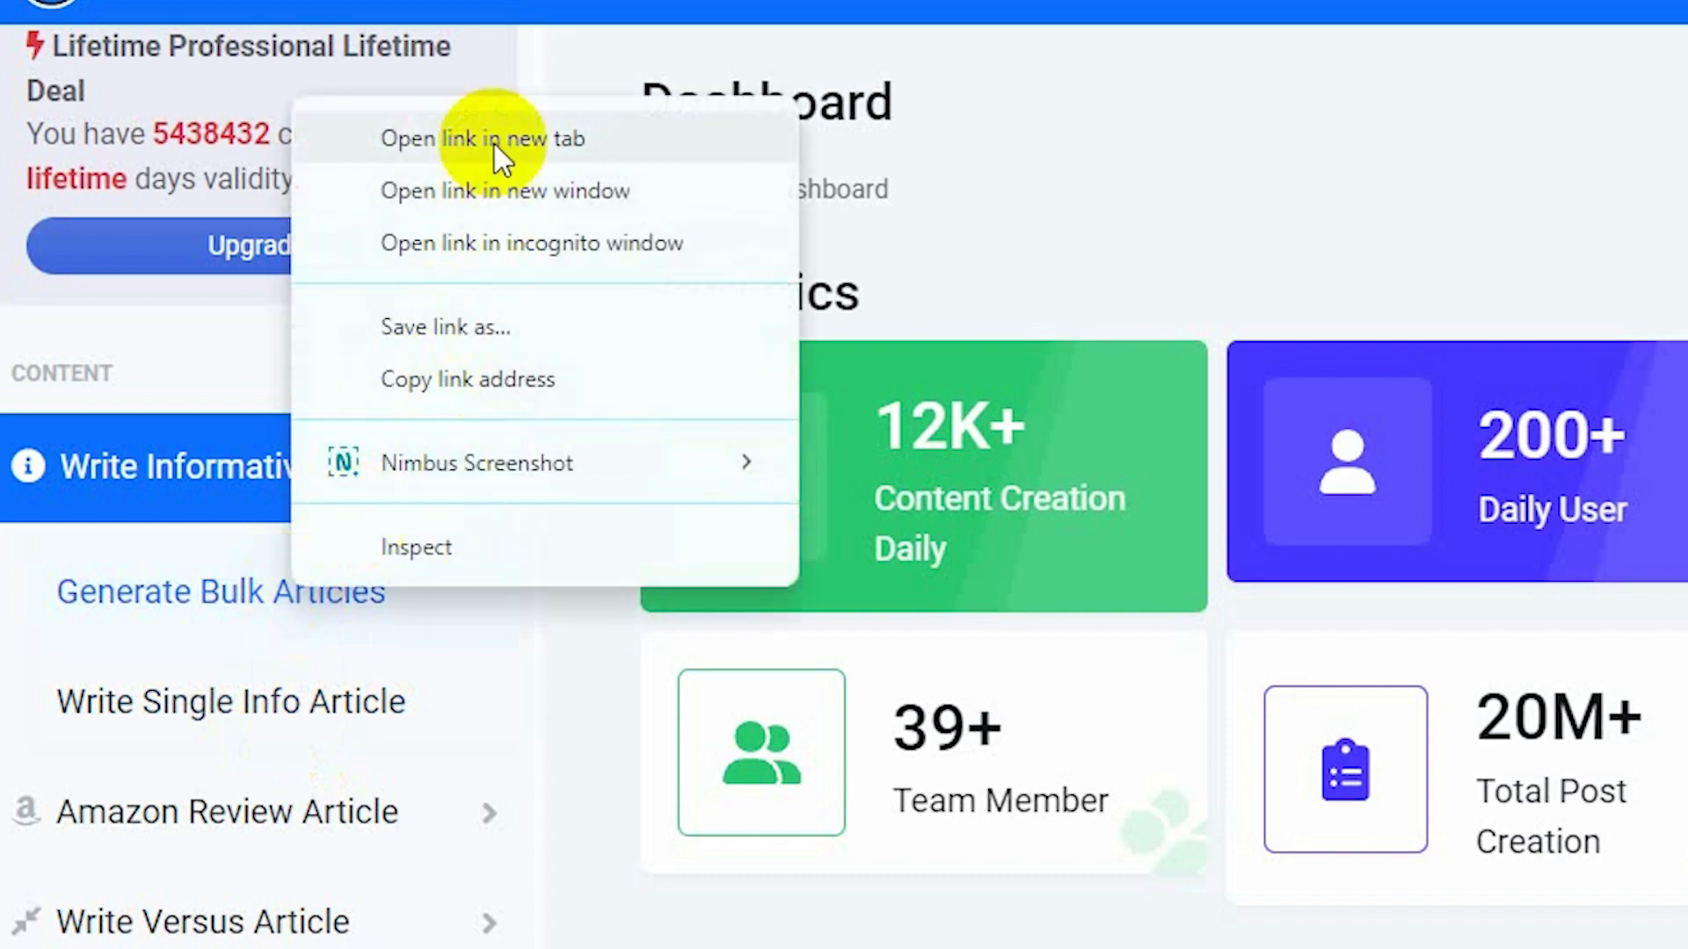
pyautogui.click(494, 147)
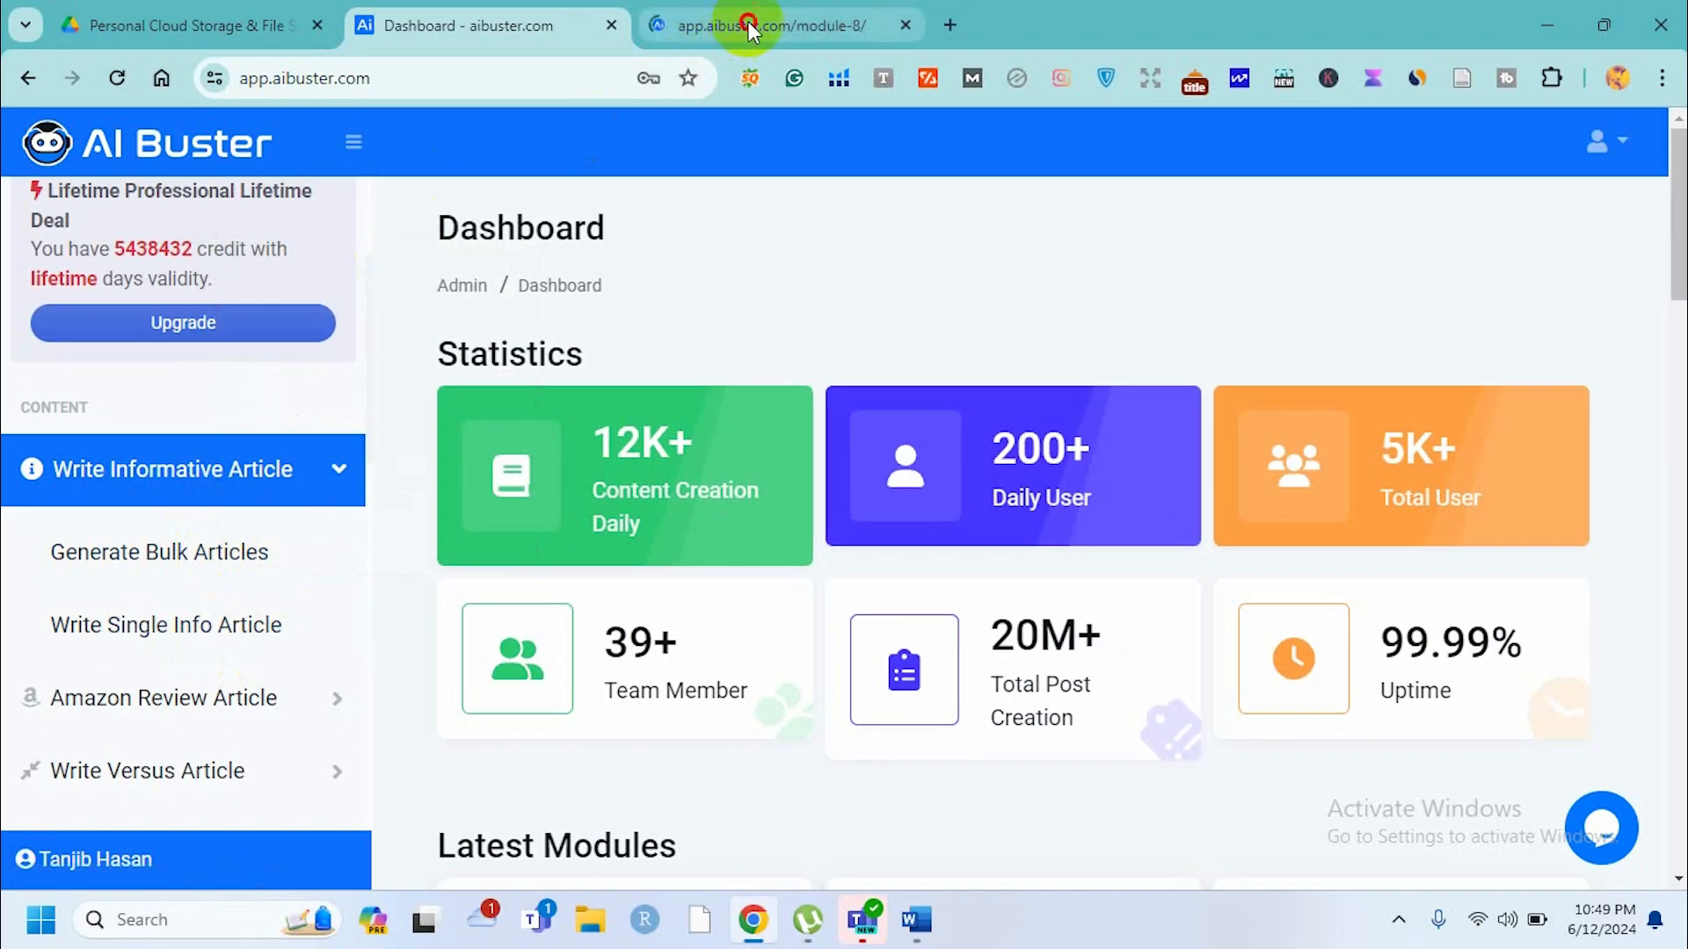
pyautogui.click(747, 21)
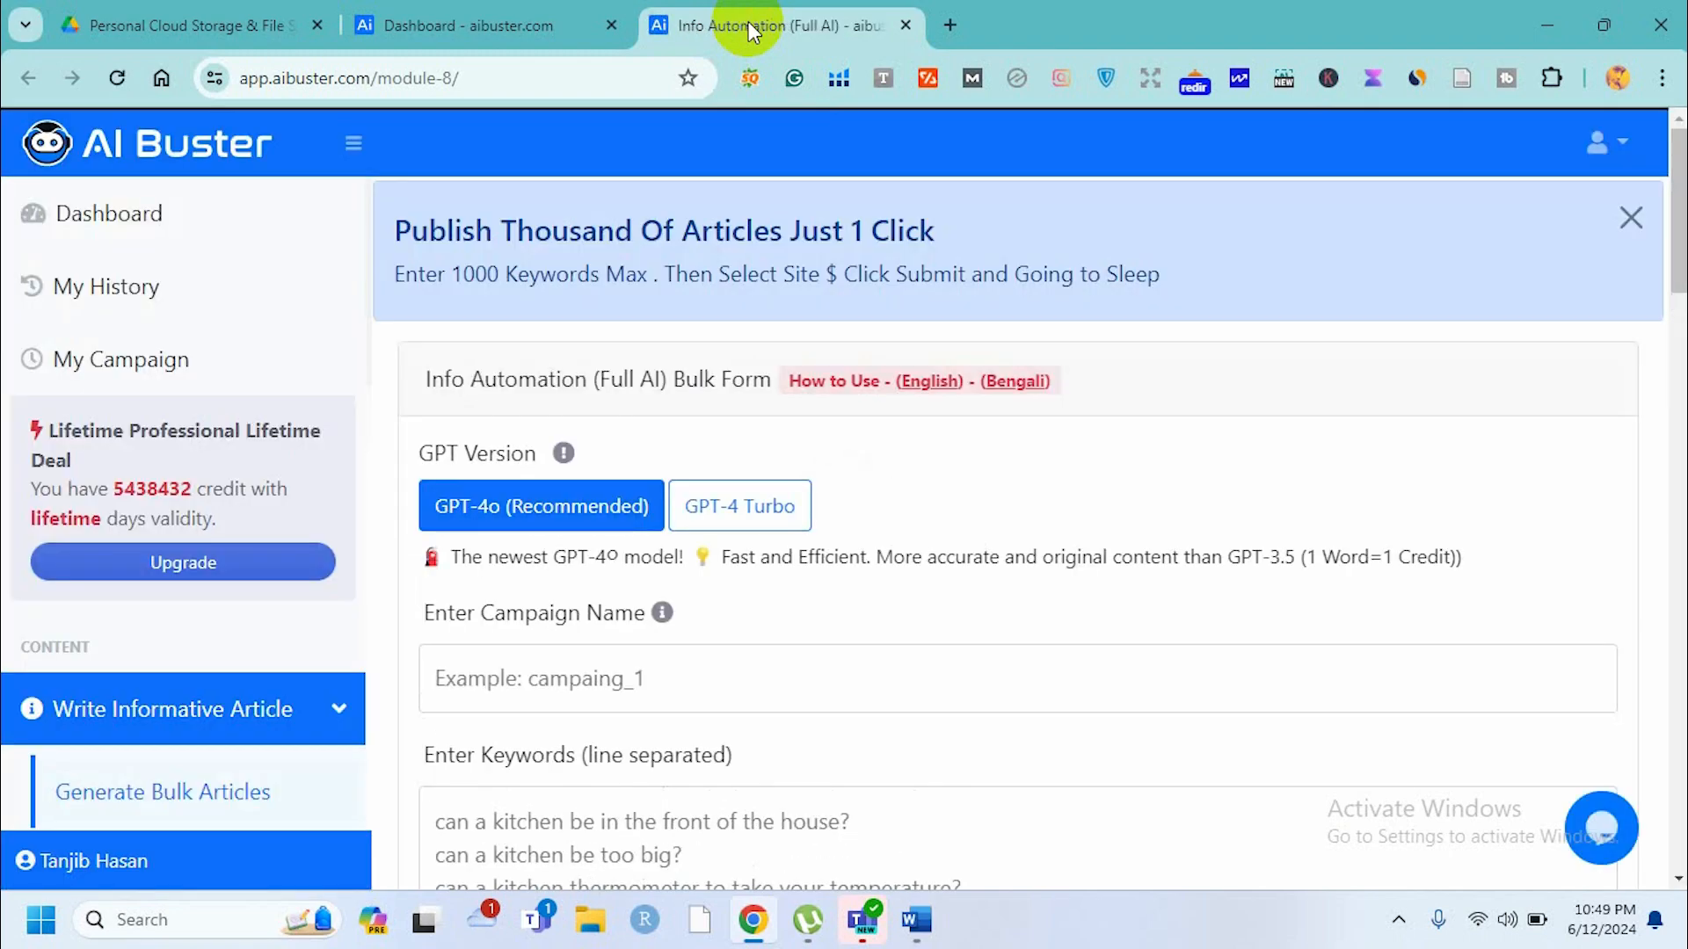
# Name the campaign "Informative content about grass".
pyautogui.scroll(-2, 899, 593)
pyautogui.scroll(2, 898, 592)
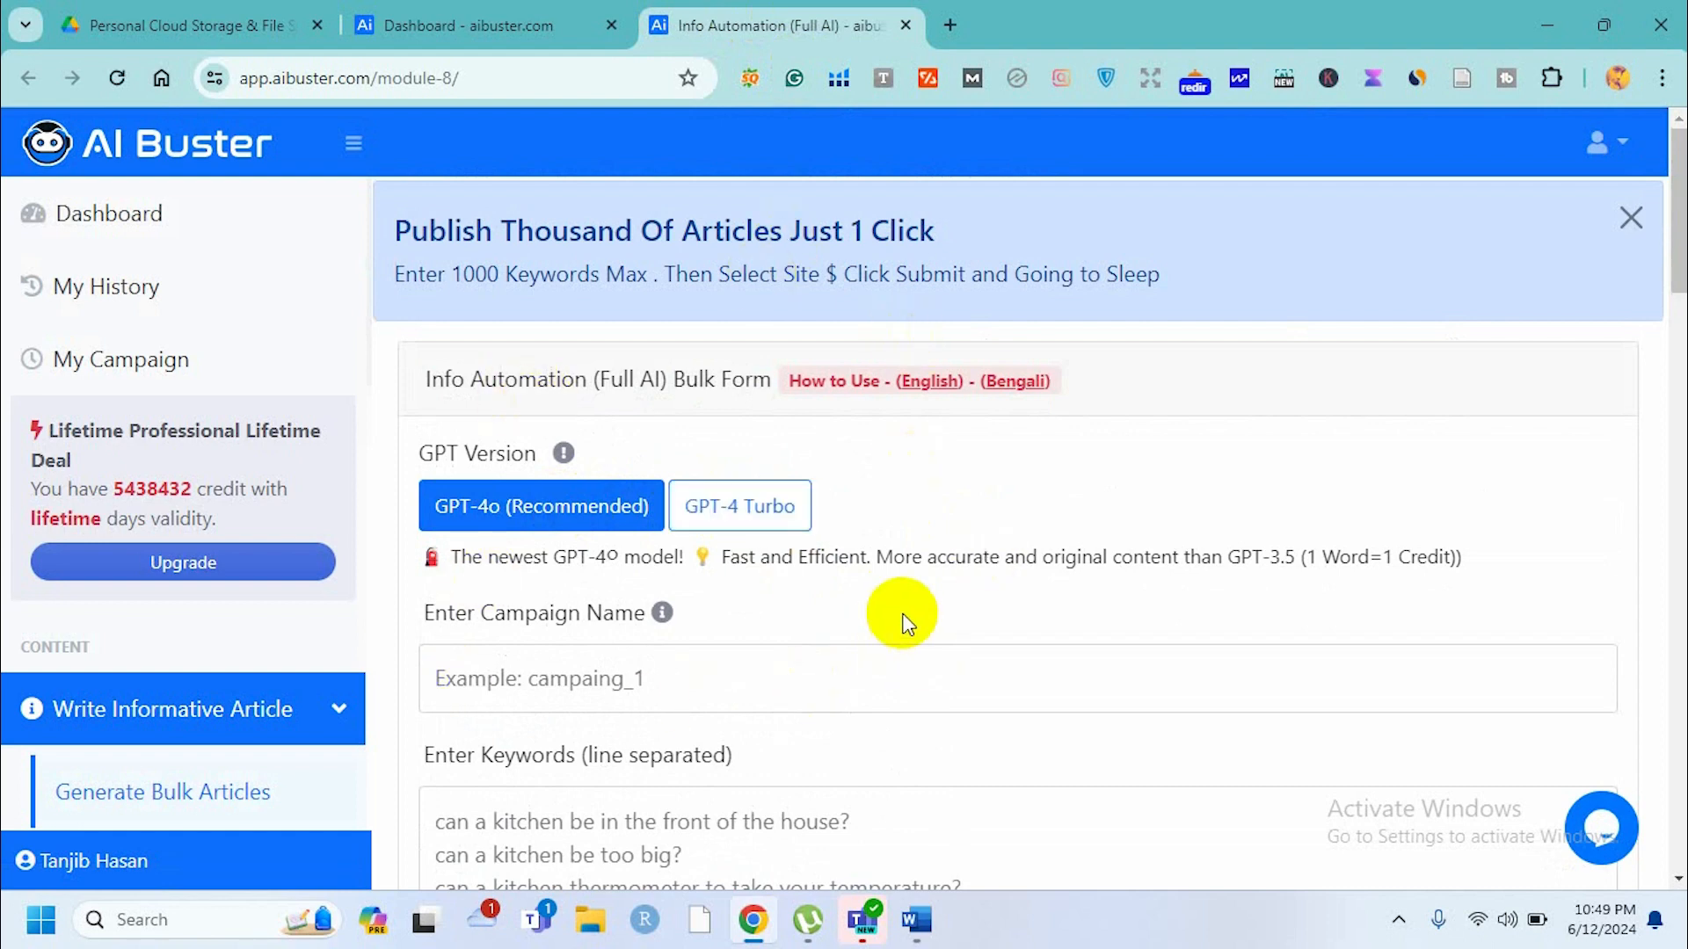
pyautogui.scroll(-3, 906, 620)
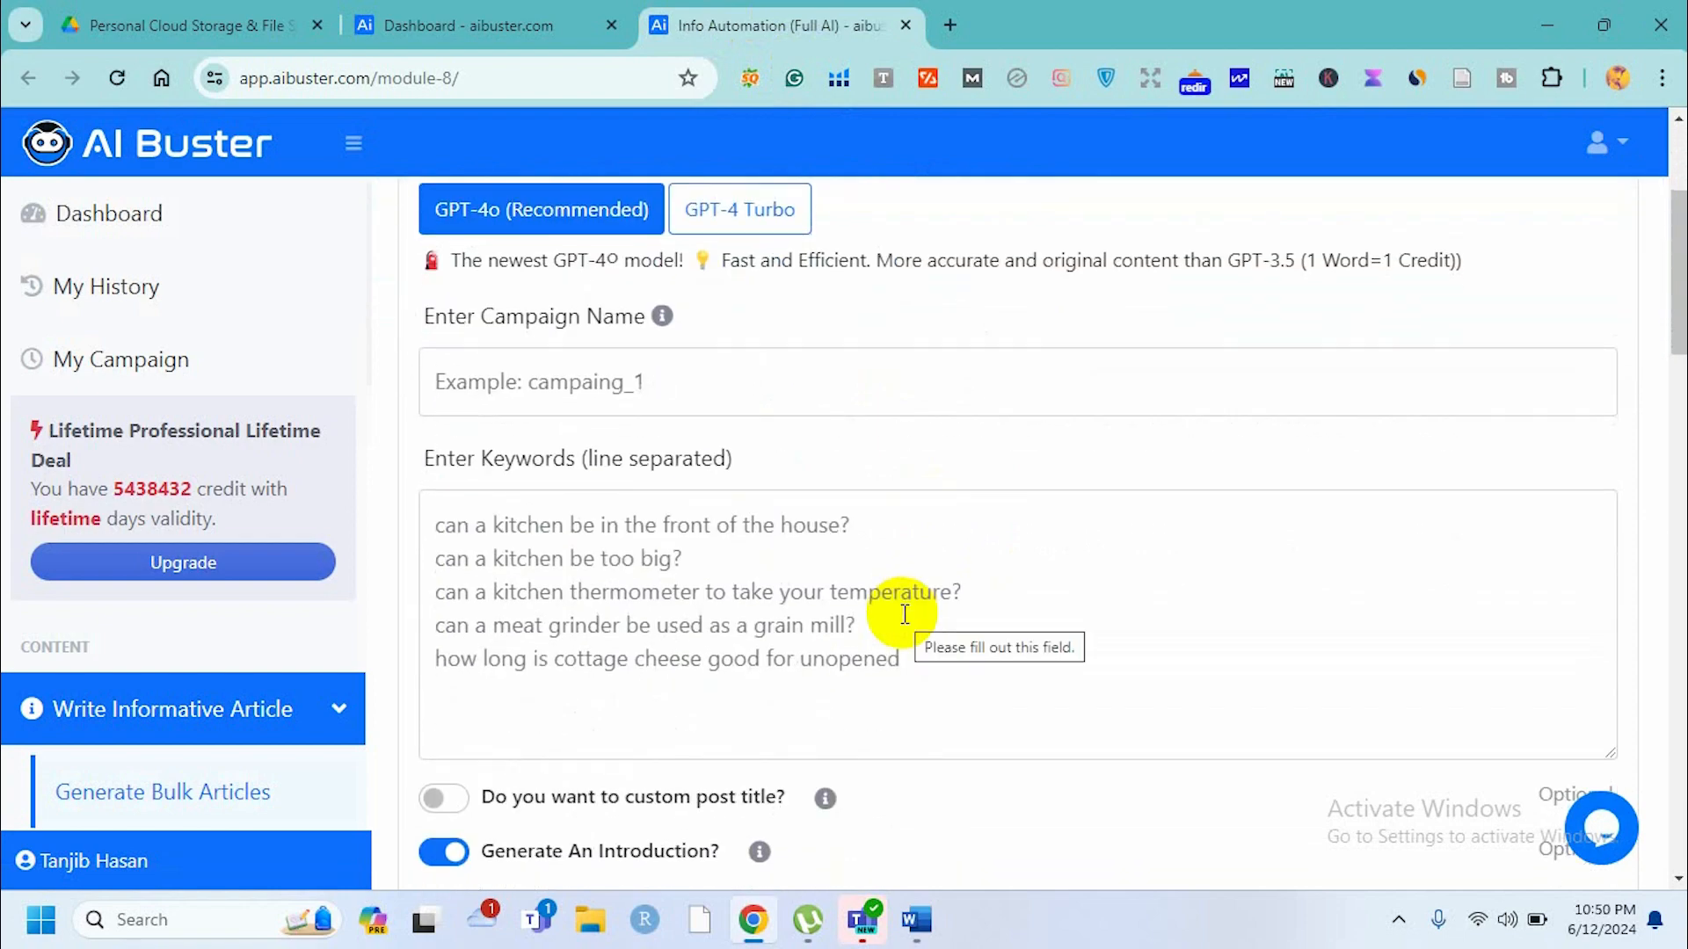
pyautogui.scroll(3, 905, 613)
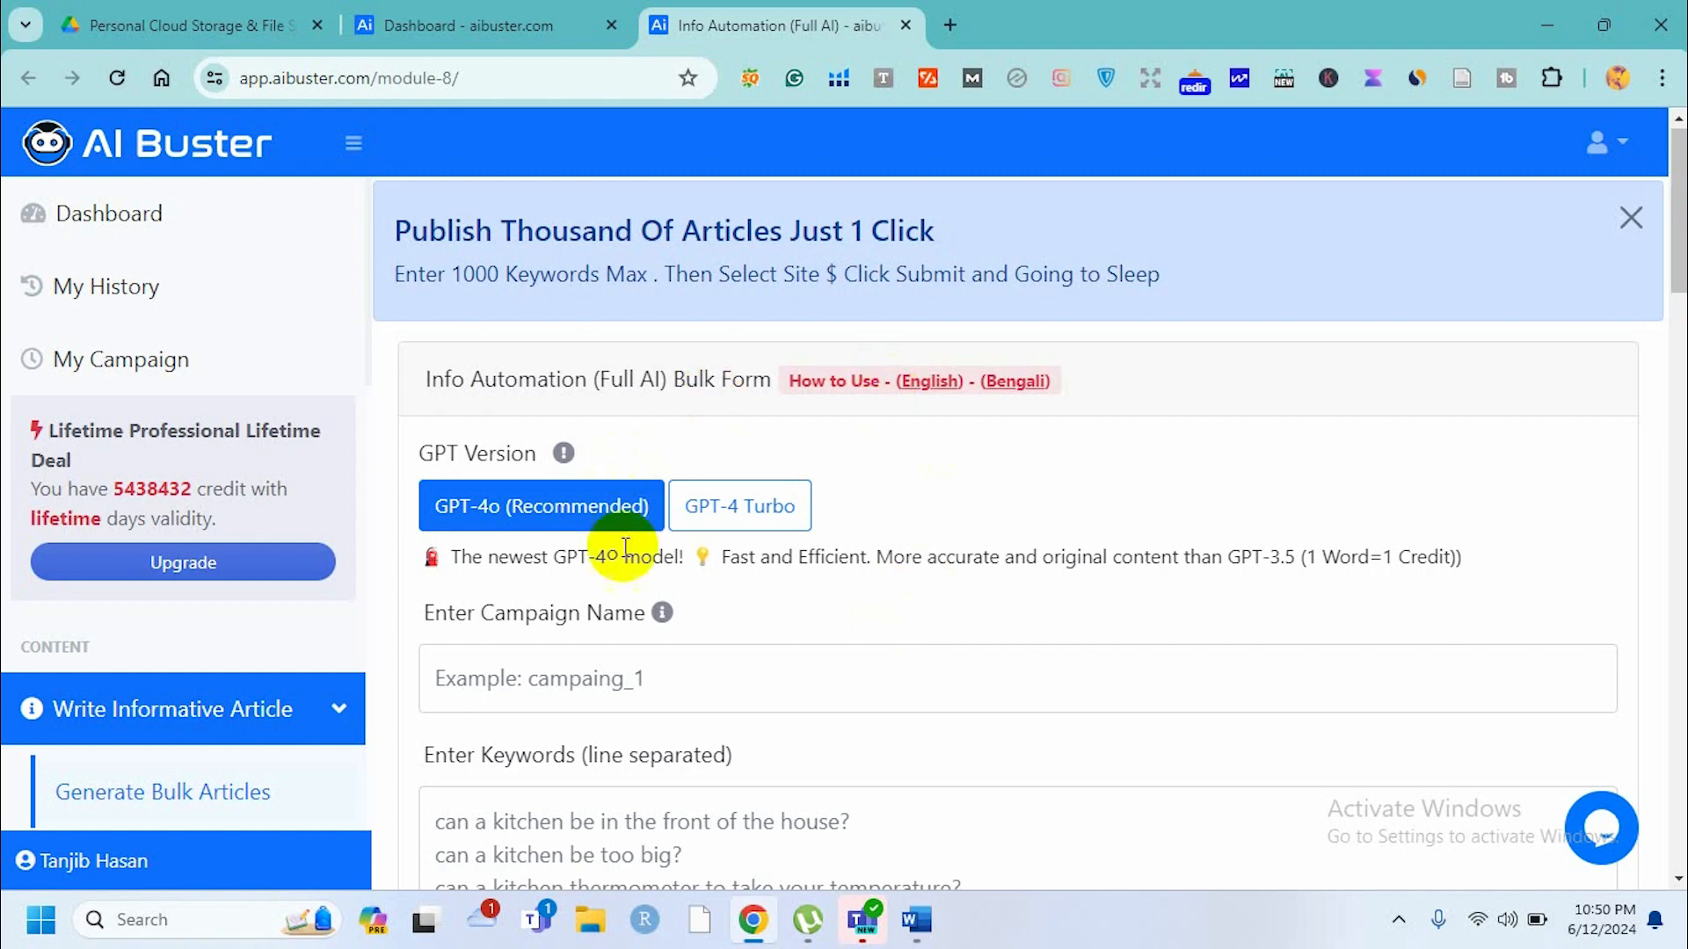
pyautogui.scroll(-2, 773, 606)
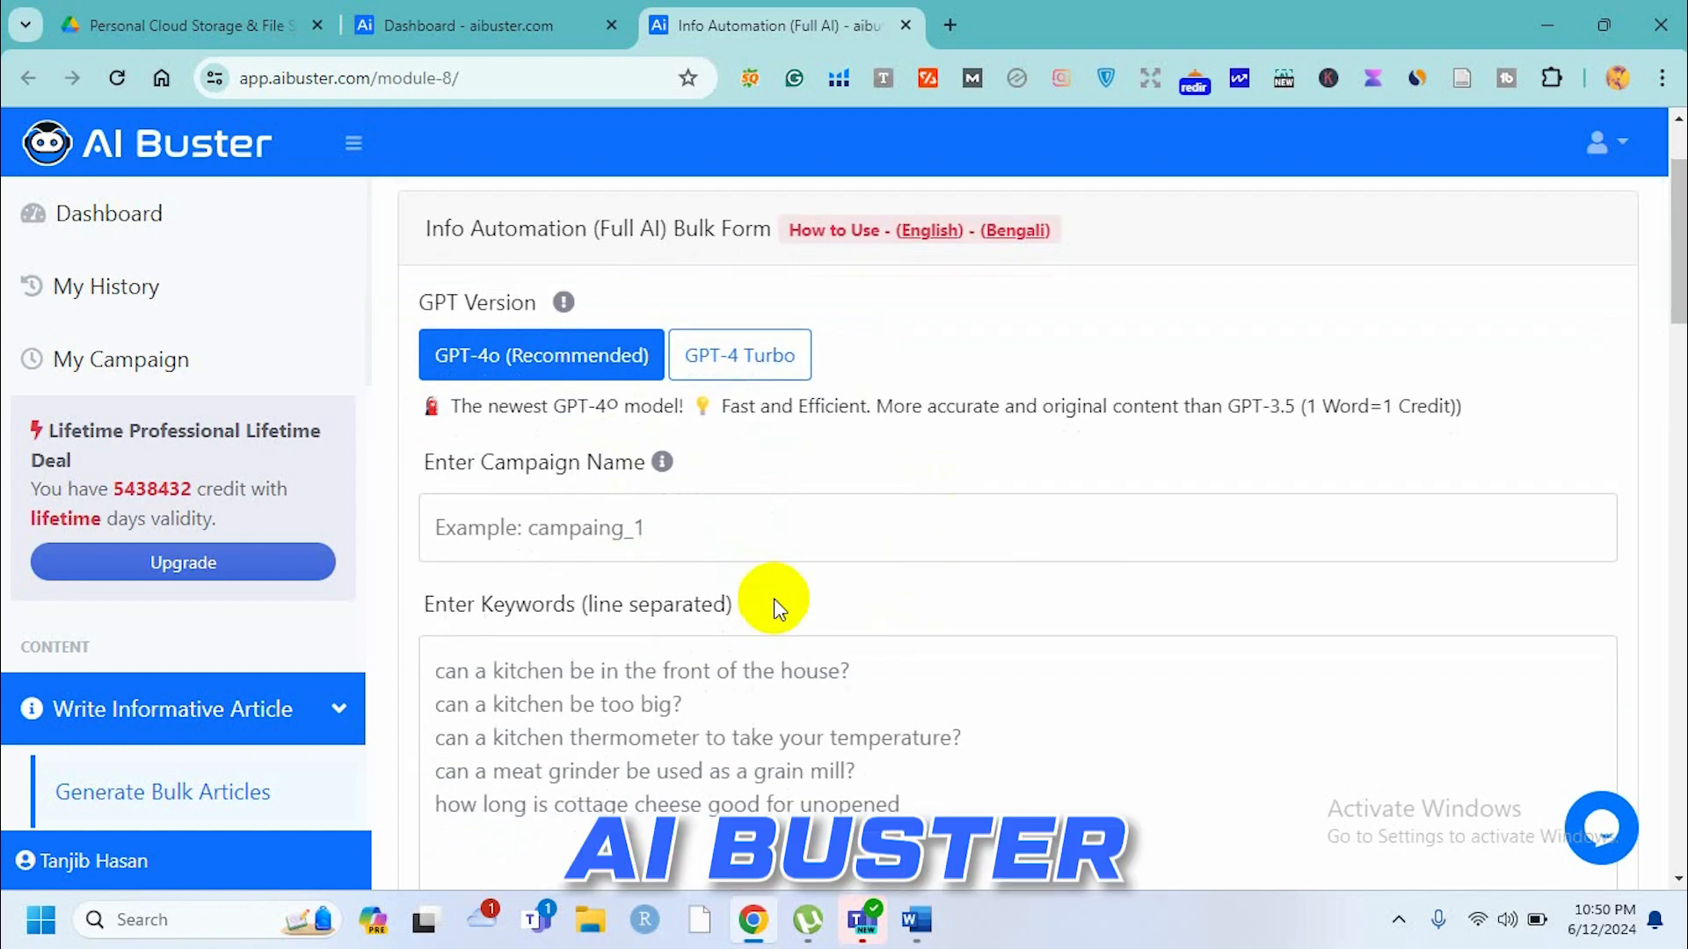
pyautogui.click(559, 530)
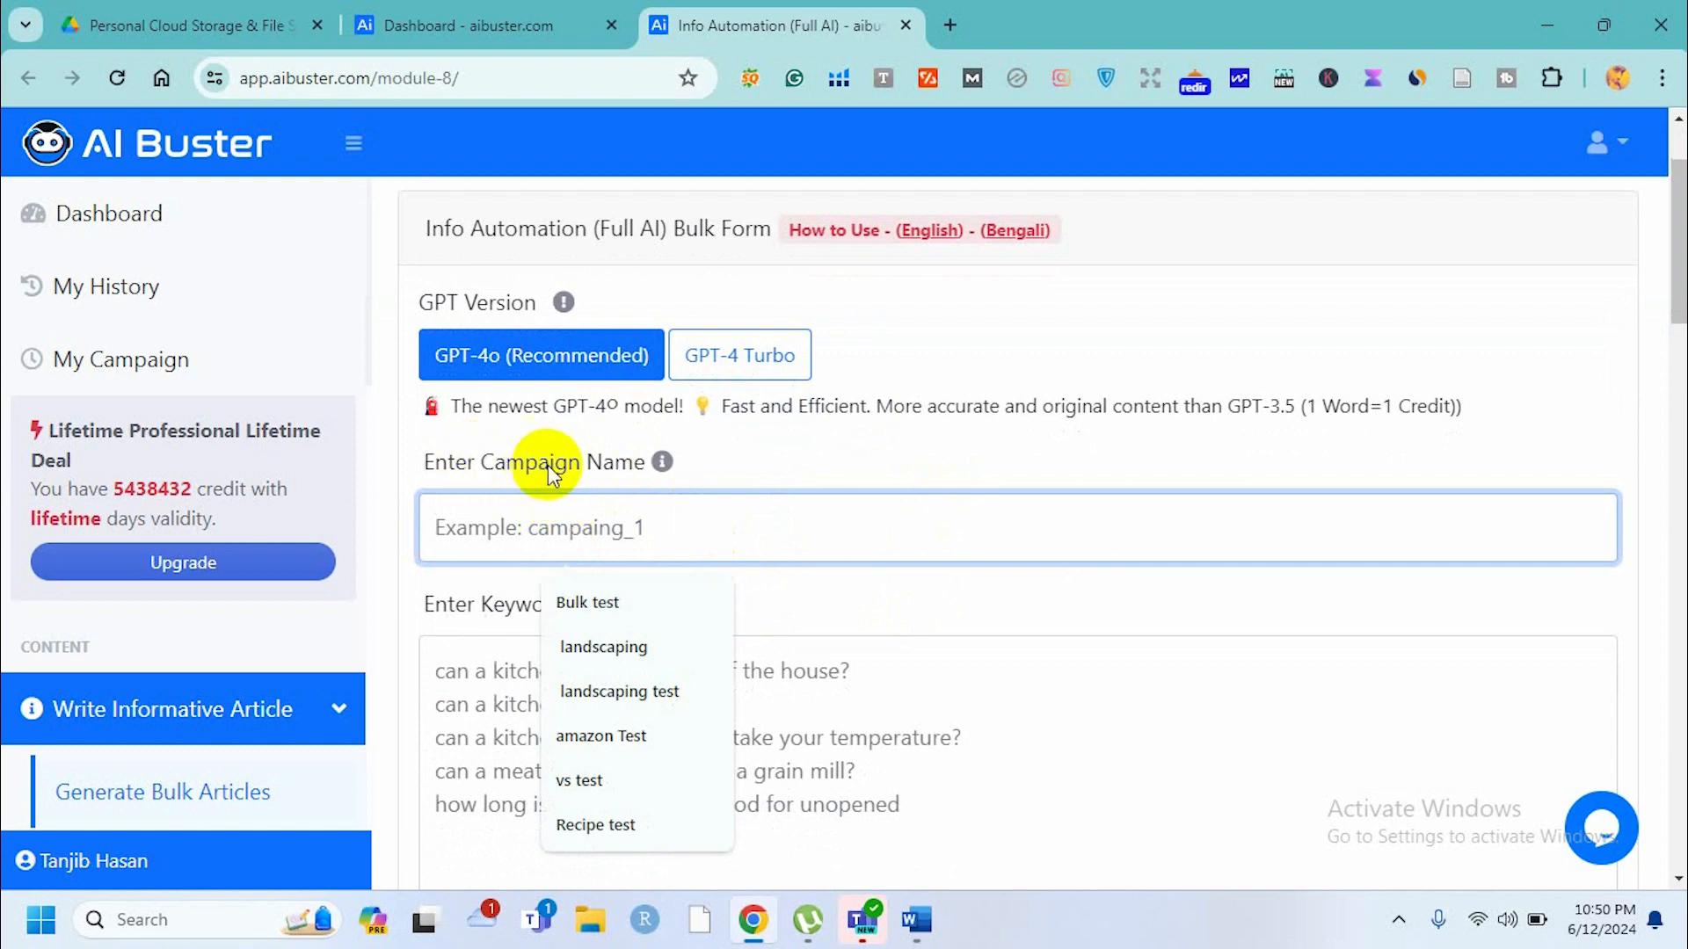
pyautogui.click(543, 533)
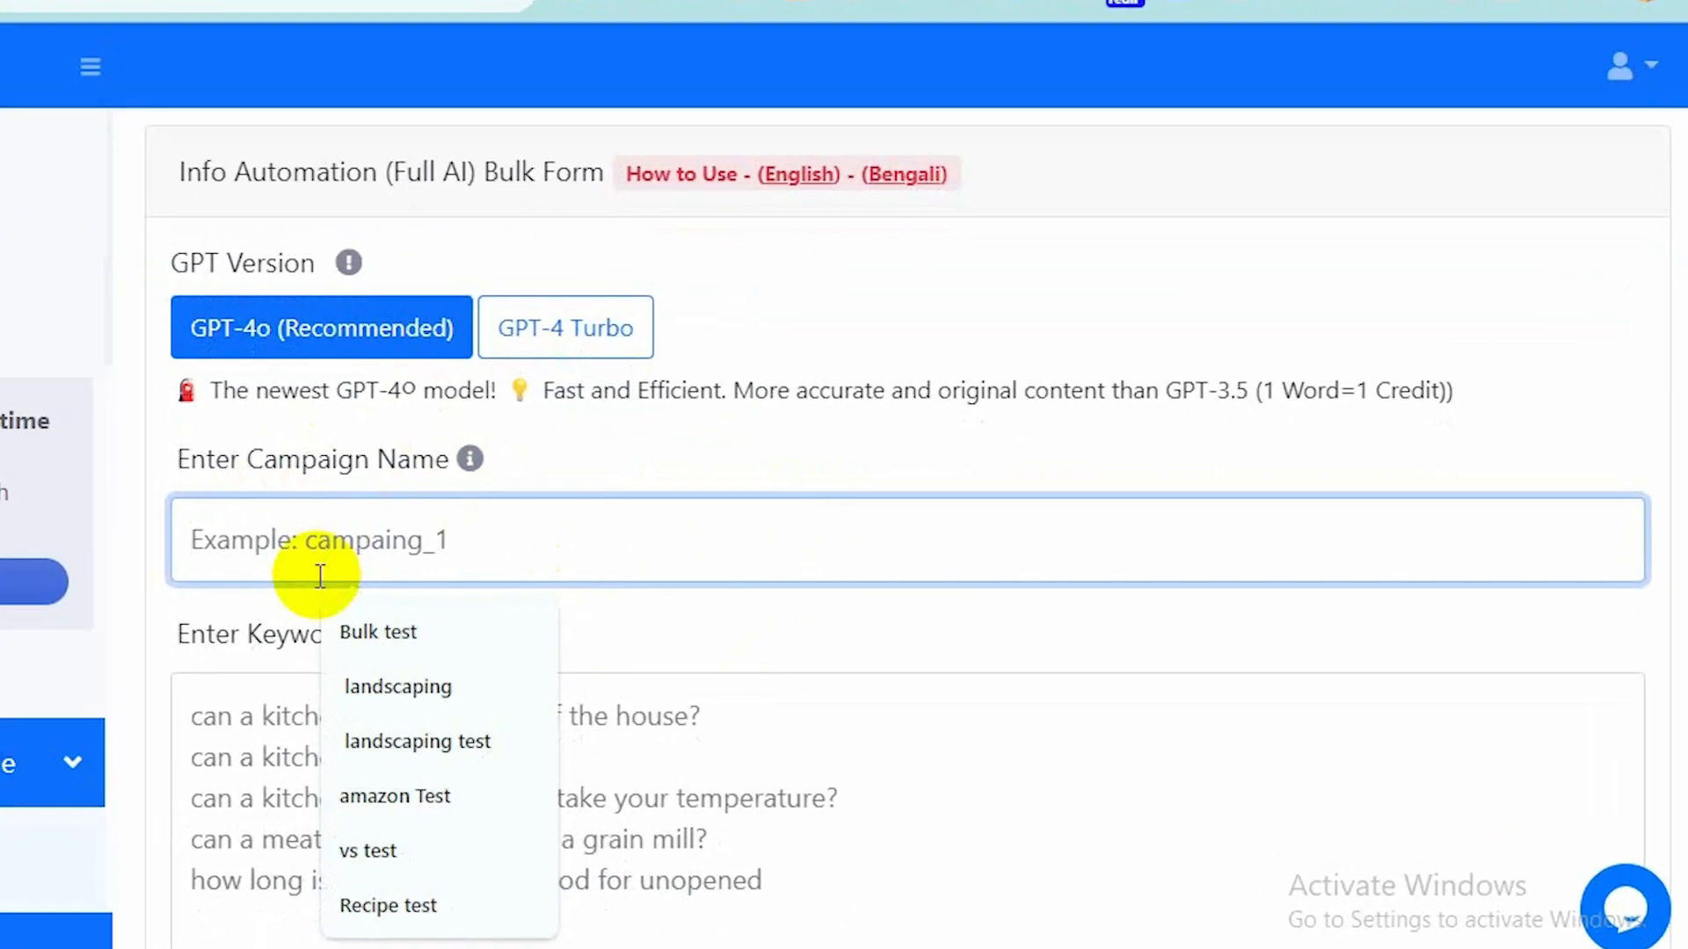
pyautogui.write('Informative conten')
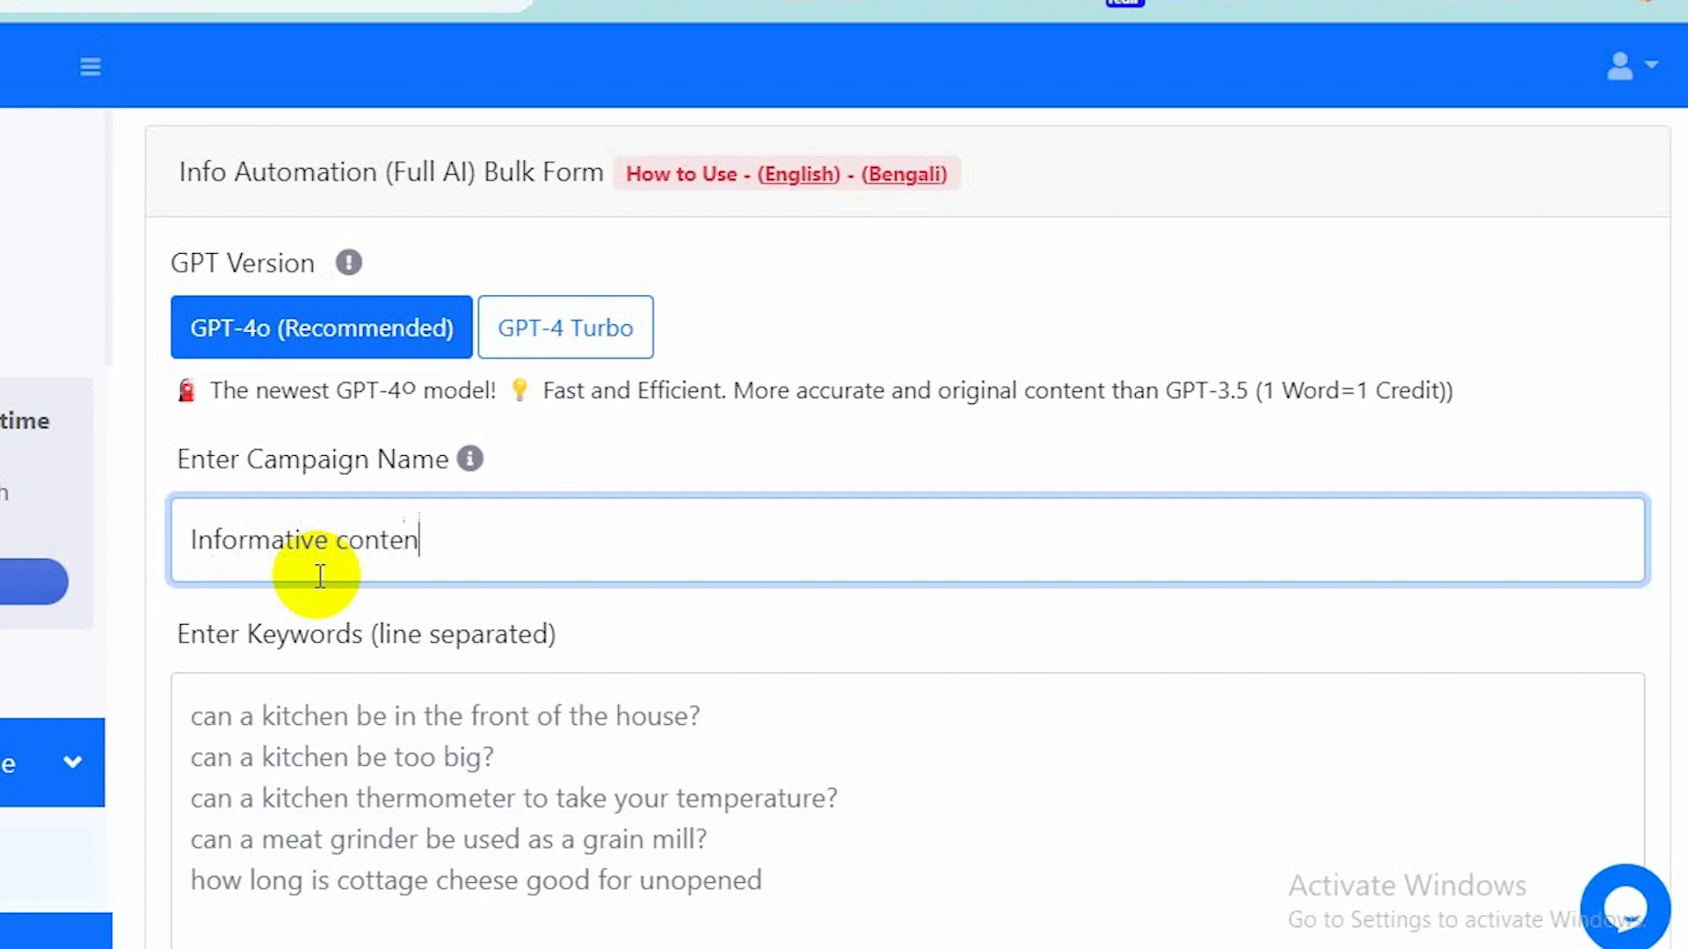
pyautogui.write('t about grass')
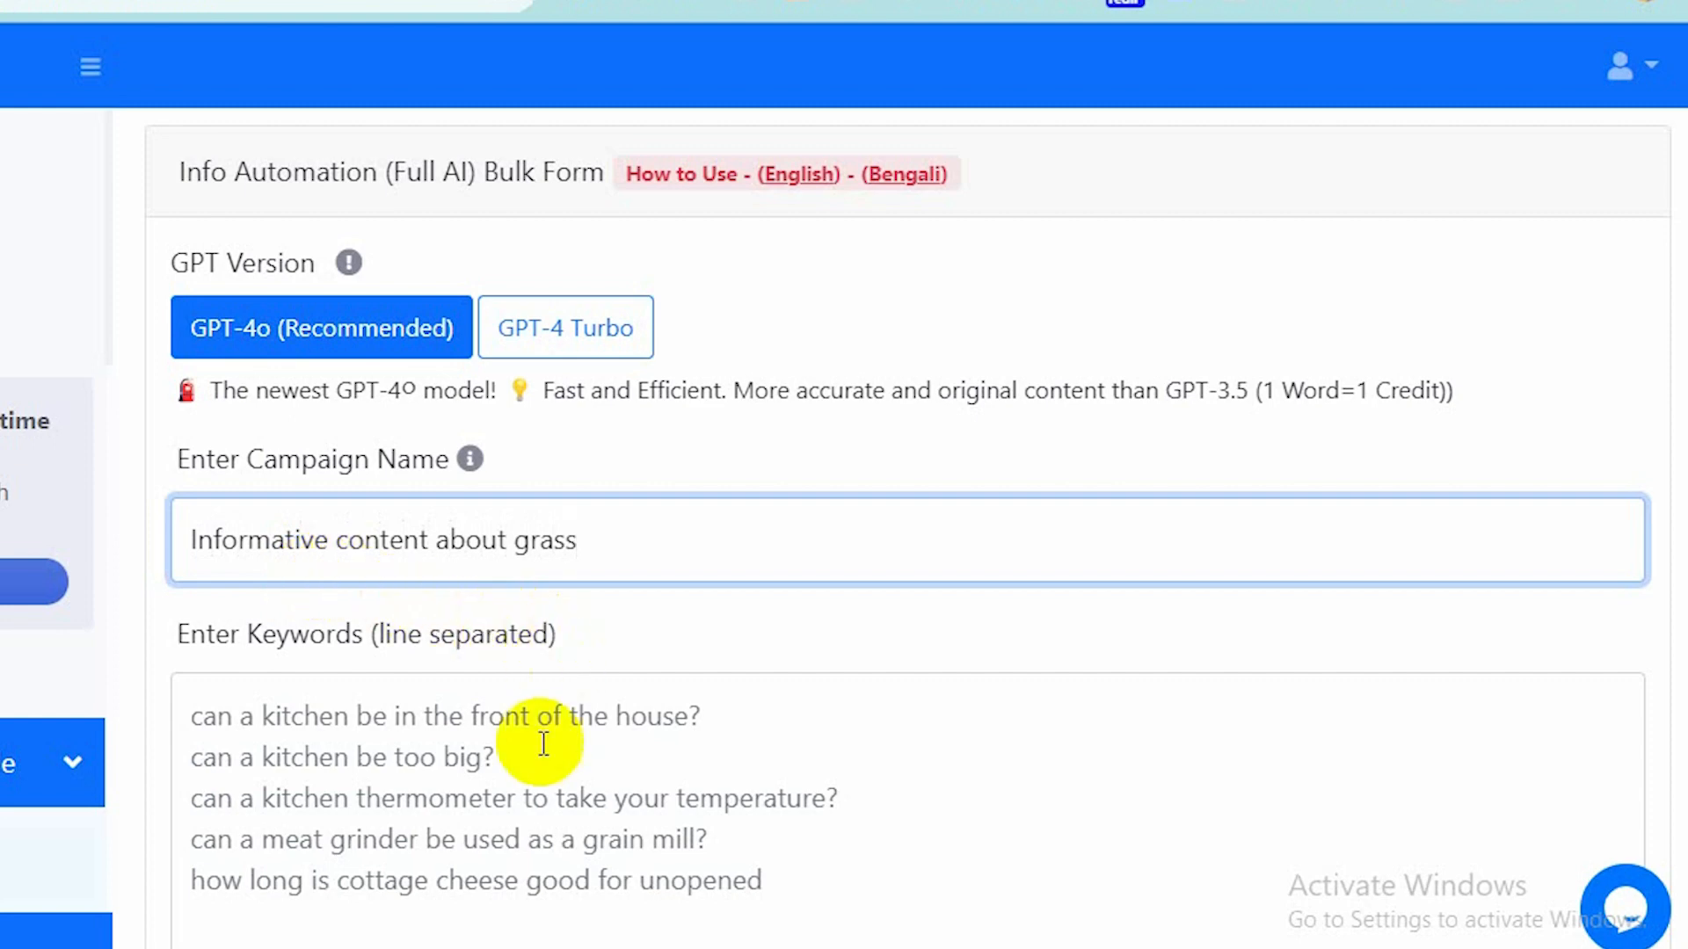
# Switch to the Word document and copy the three grass keyword lines under Bulk Info.
pyautogui.scroll(-1, 542, 743)
pyautogui.scroll(-2, 542, 743)
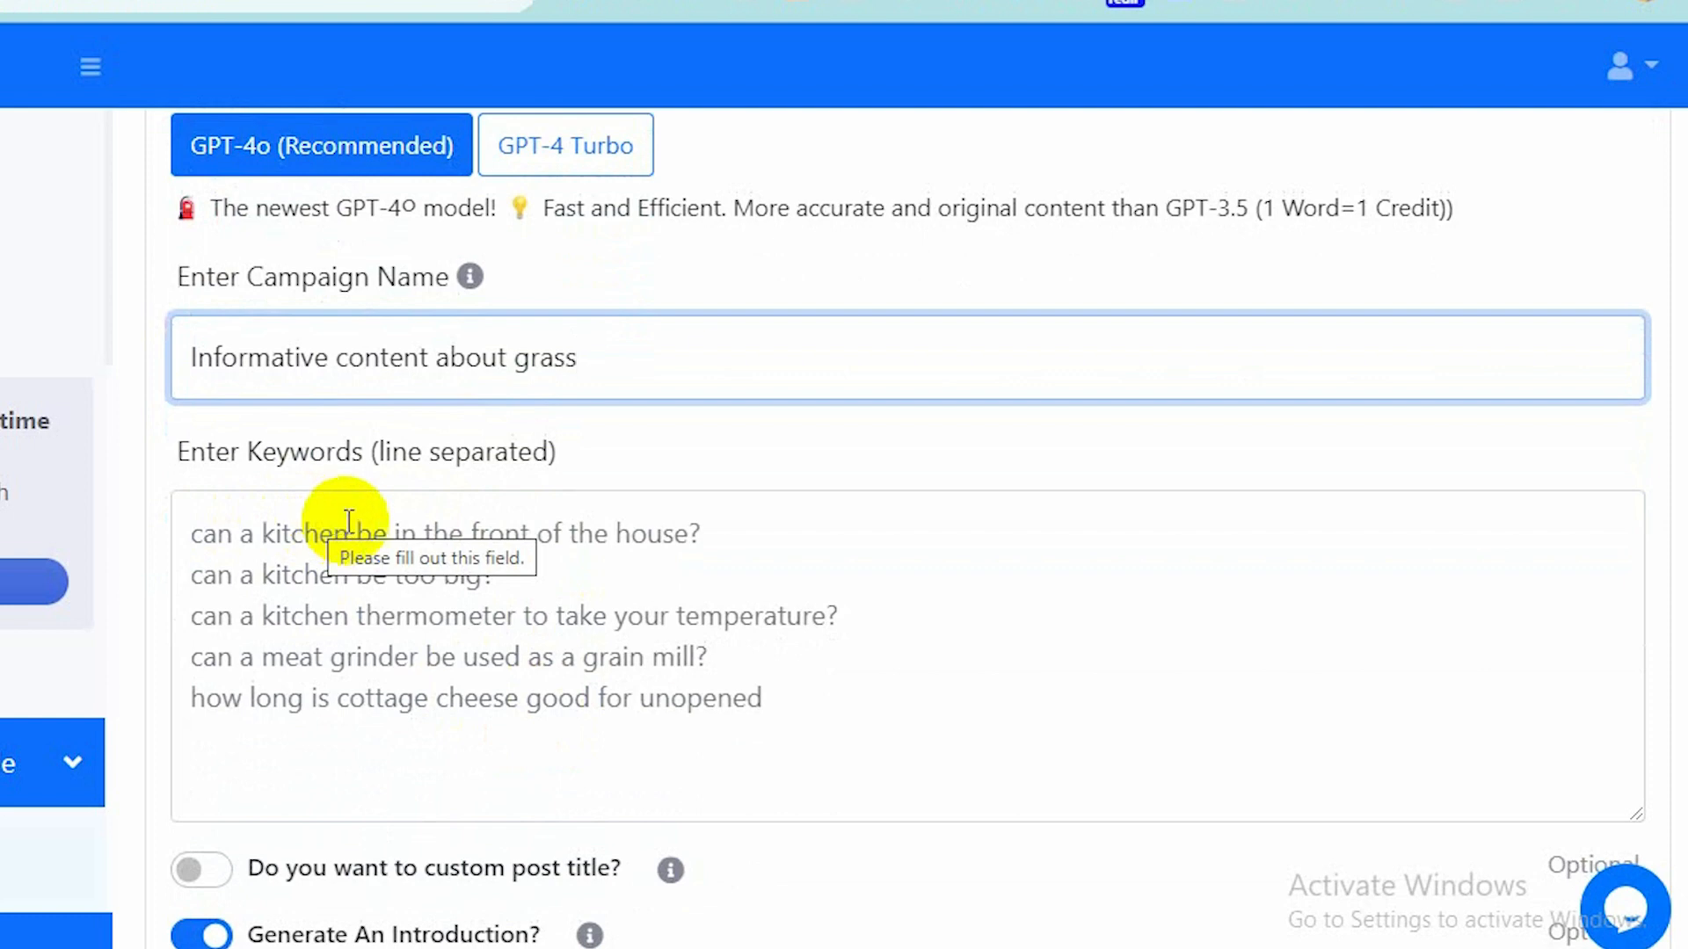
pyautogui.click(408, 527)
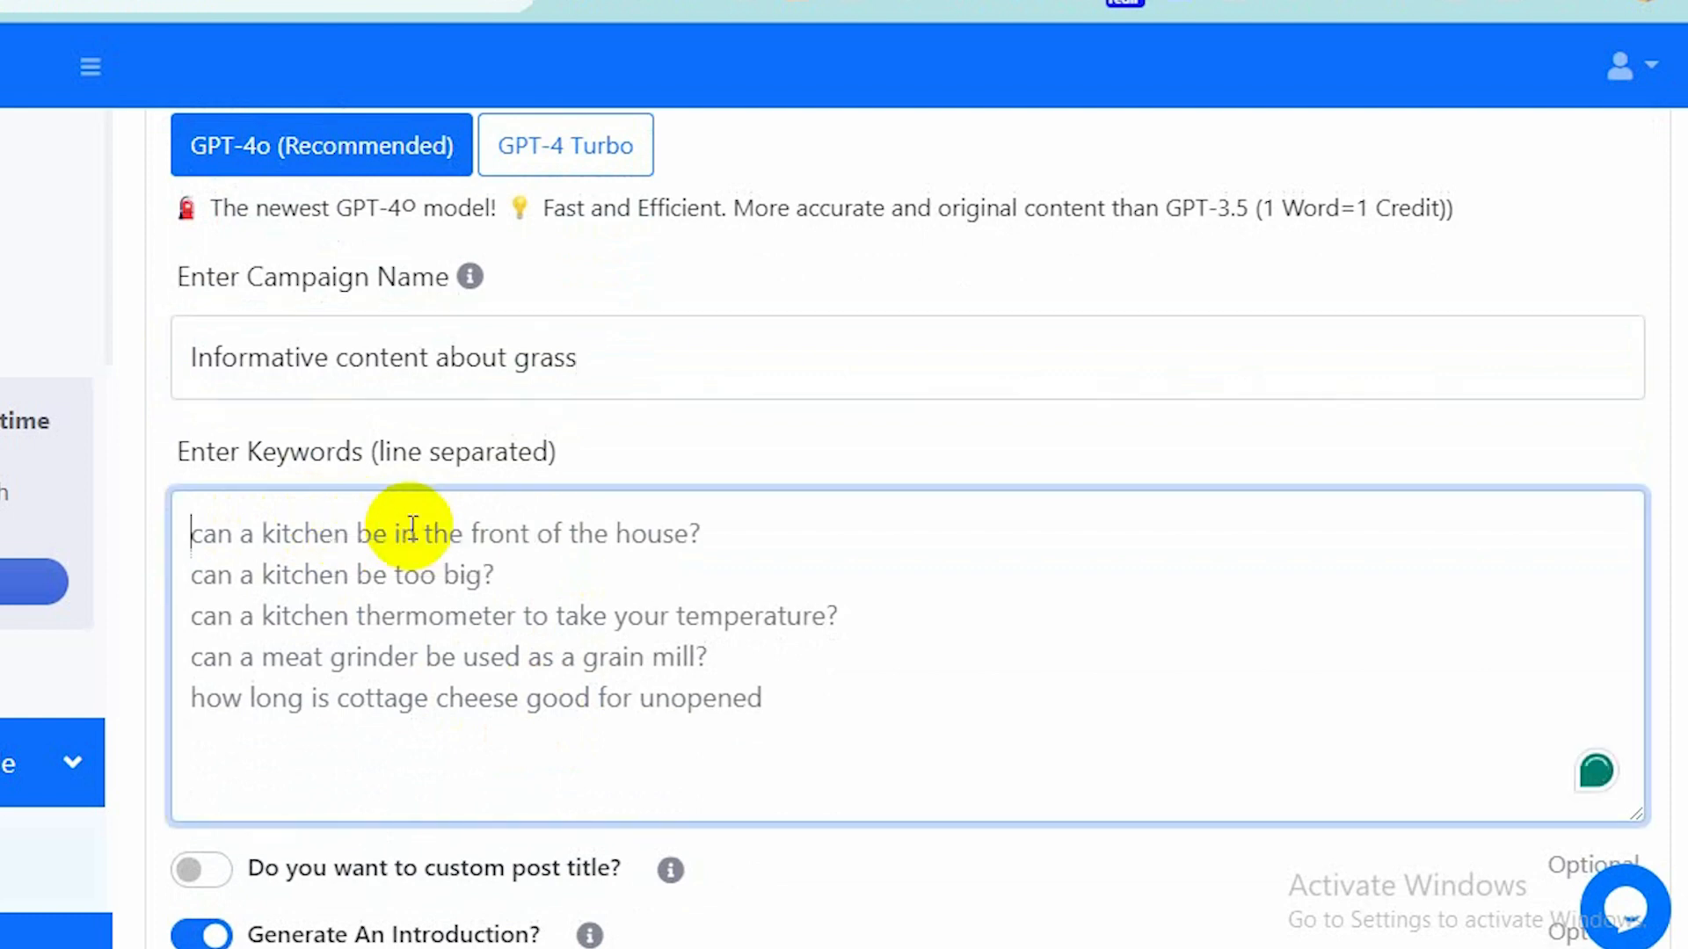
pyautogui.moveTo(179, 534); pyautogui.dragTo(717, 542)
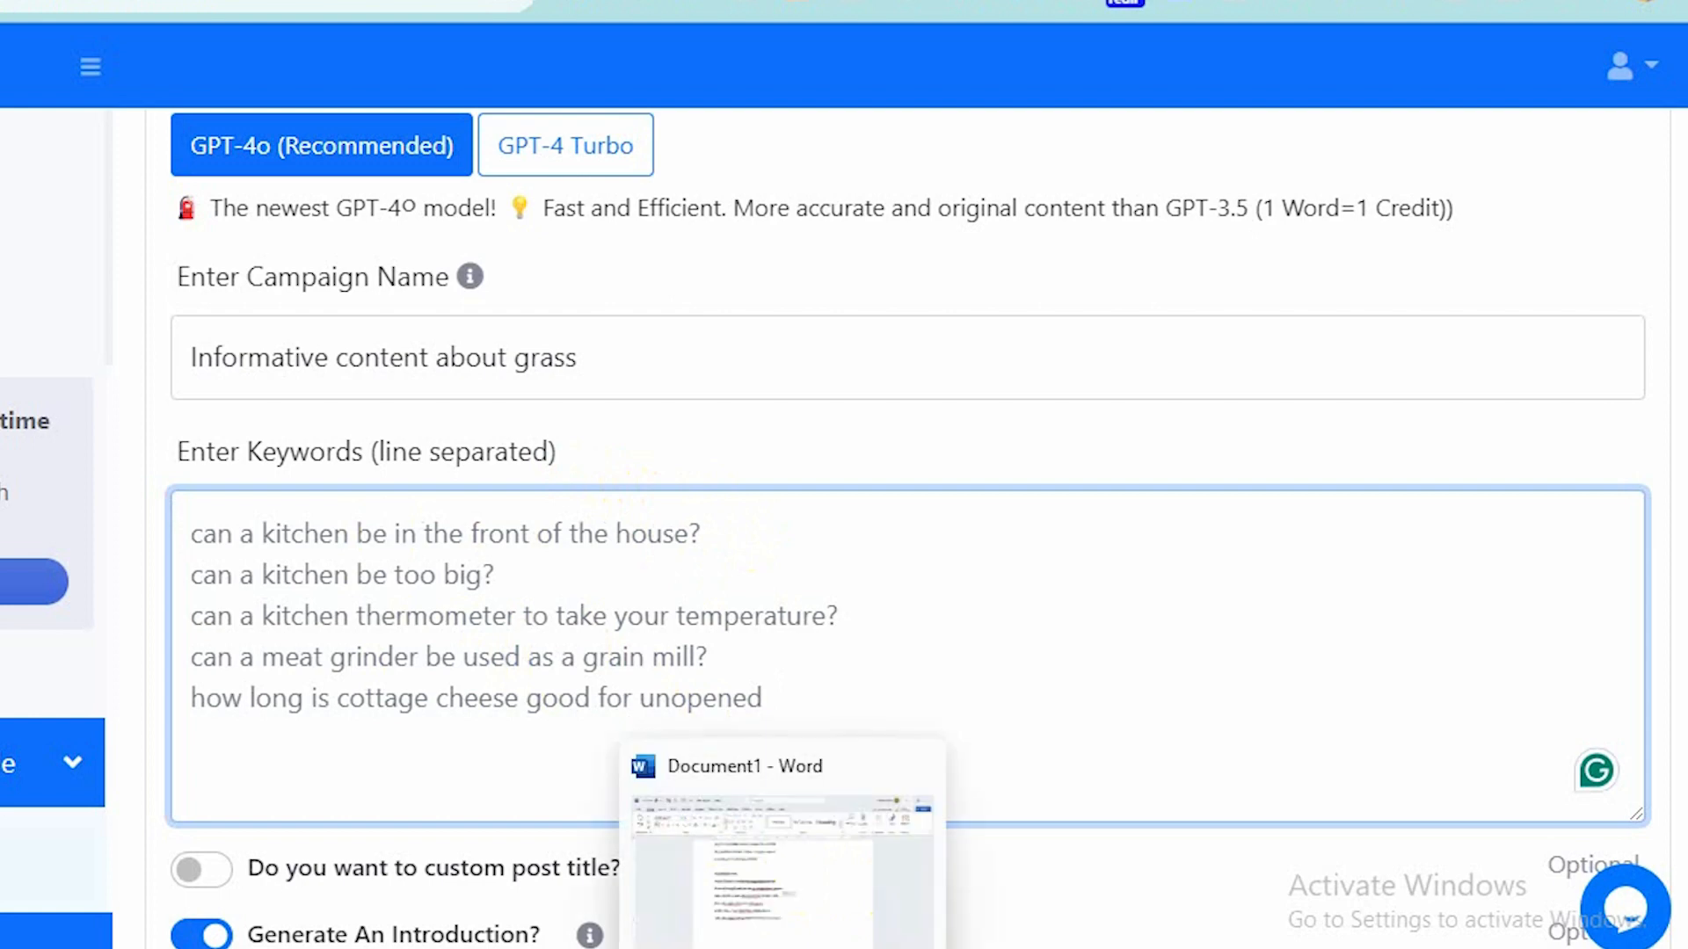
pyautogui.click(783, 948)
pyautogui.scroll(3, 604, 532)
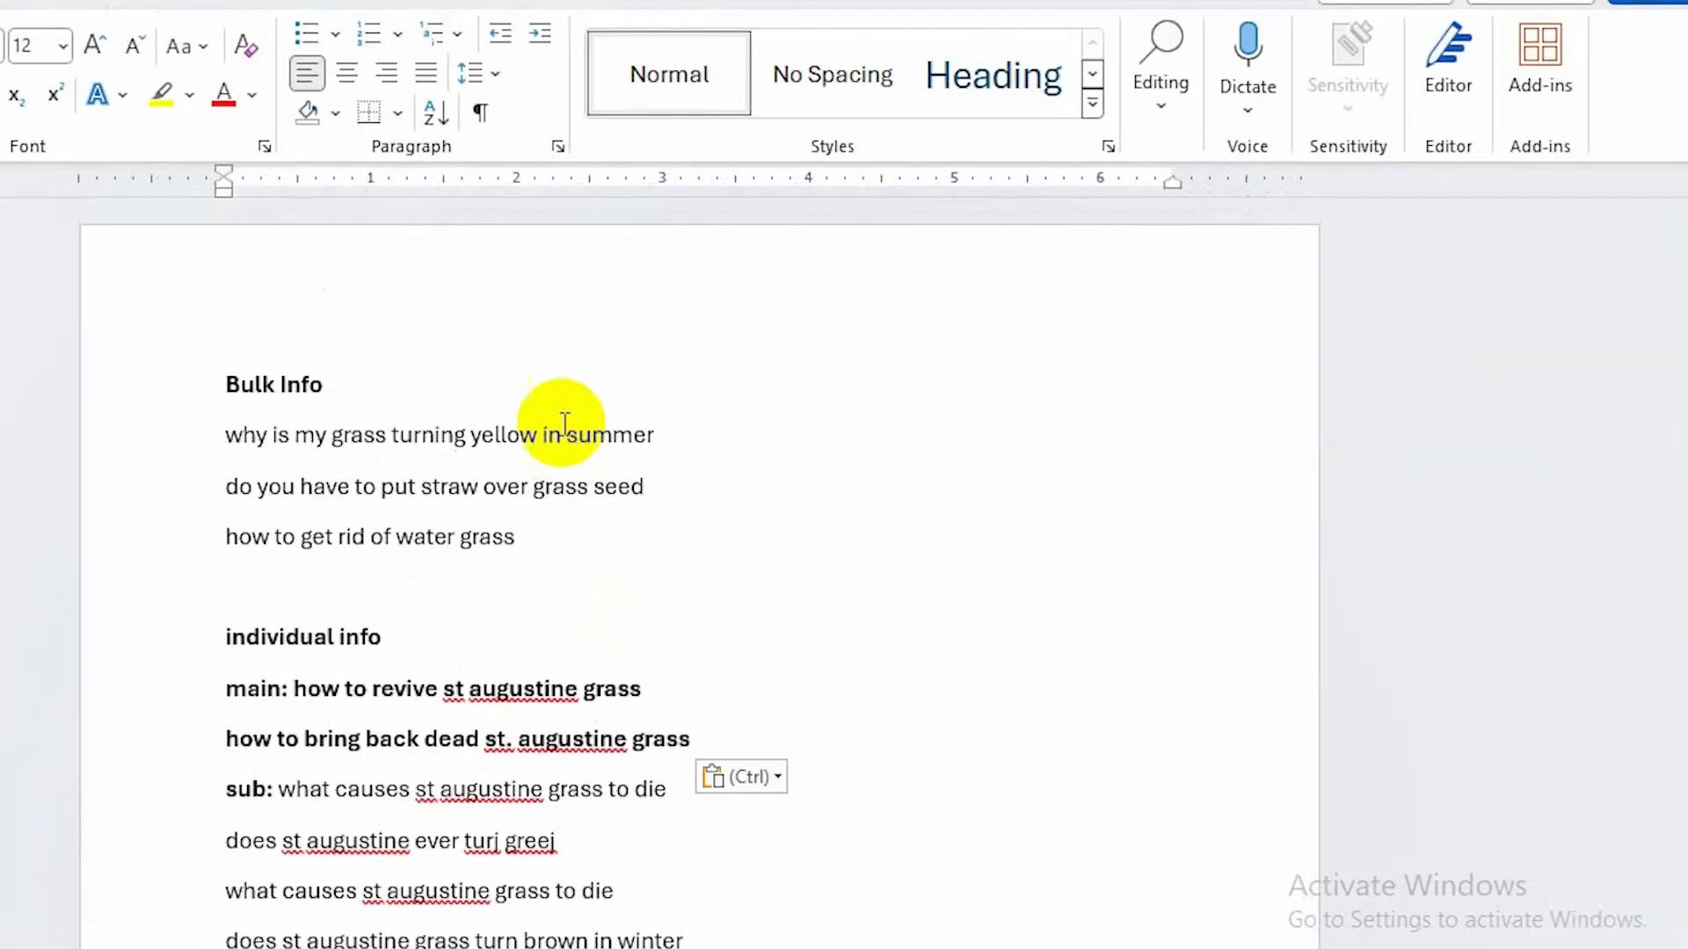
pyautogui.moveTo(528, 546); pyautogui.dragTo(197, 466)
pyautogui.hotkey('ctrl', 'c')
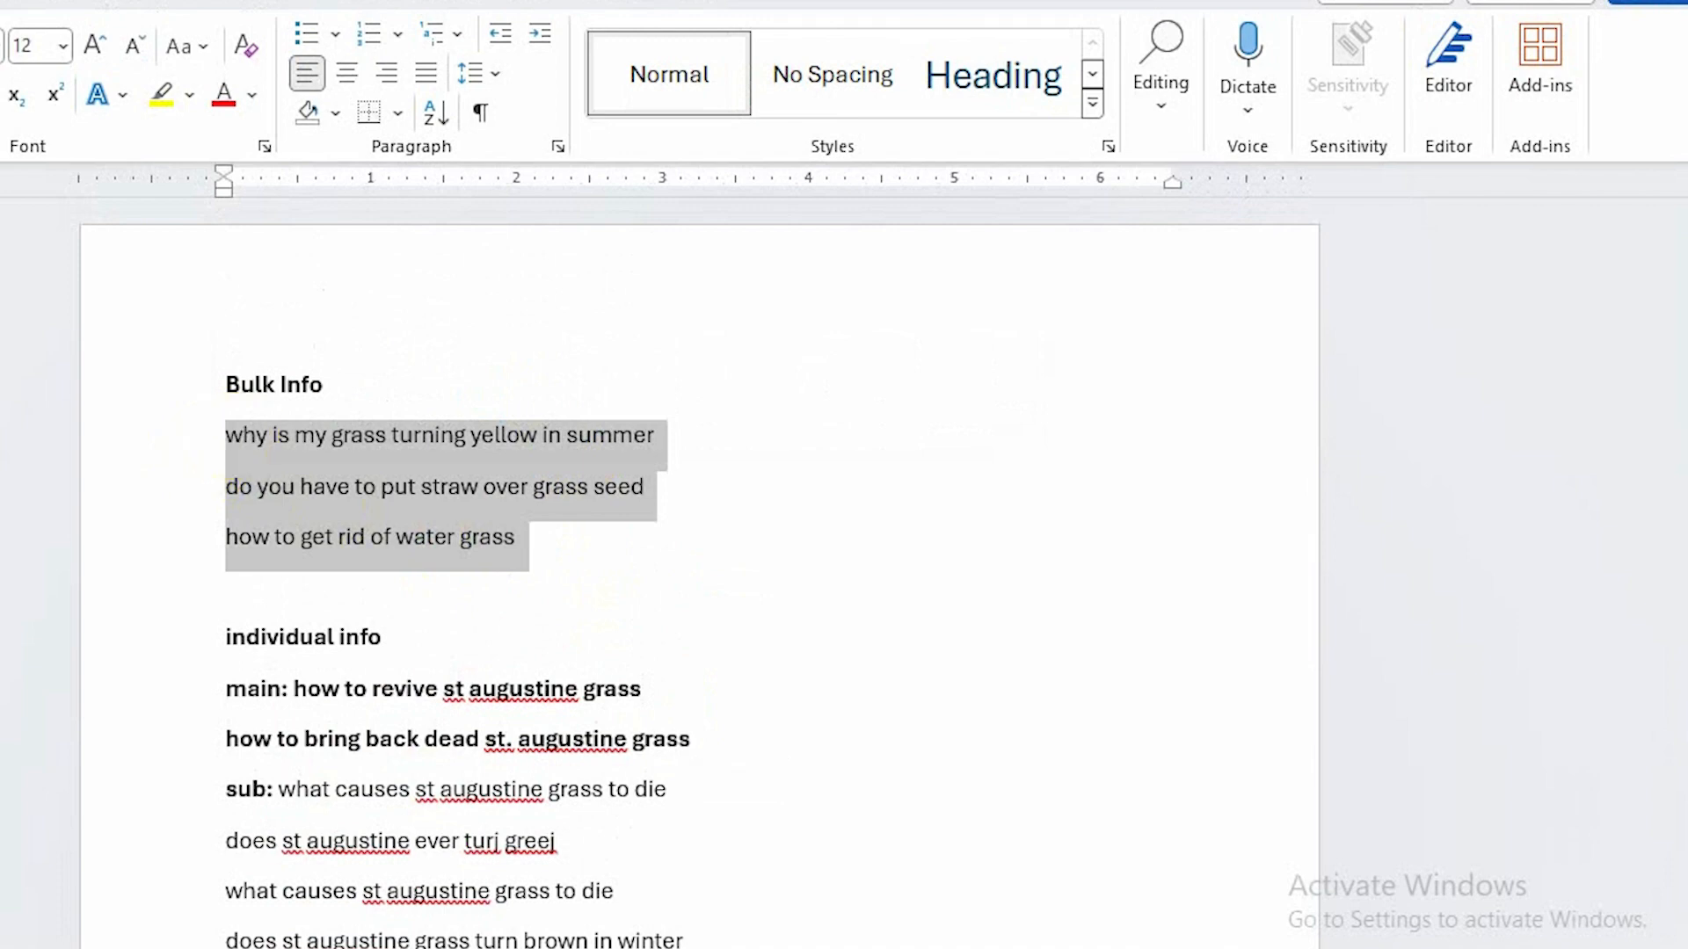
# Paste the copied keywords into the keywords field of the bulk form.
pyautogui.click(1529, 0)
pyautogui.click(516, 537)
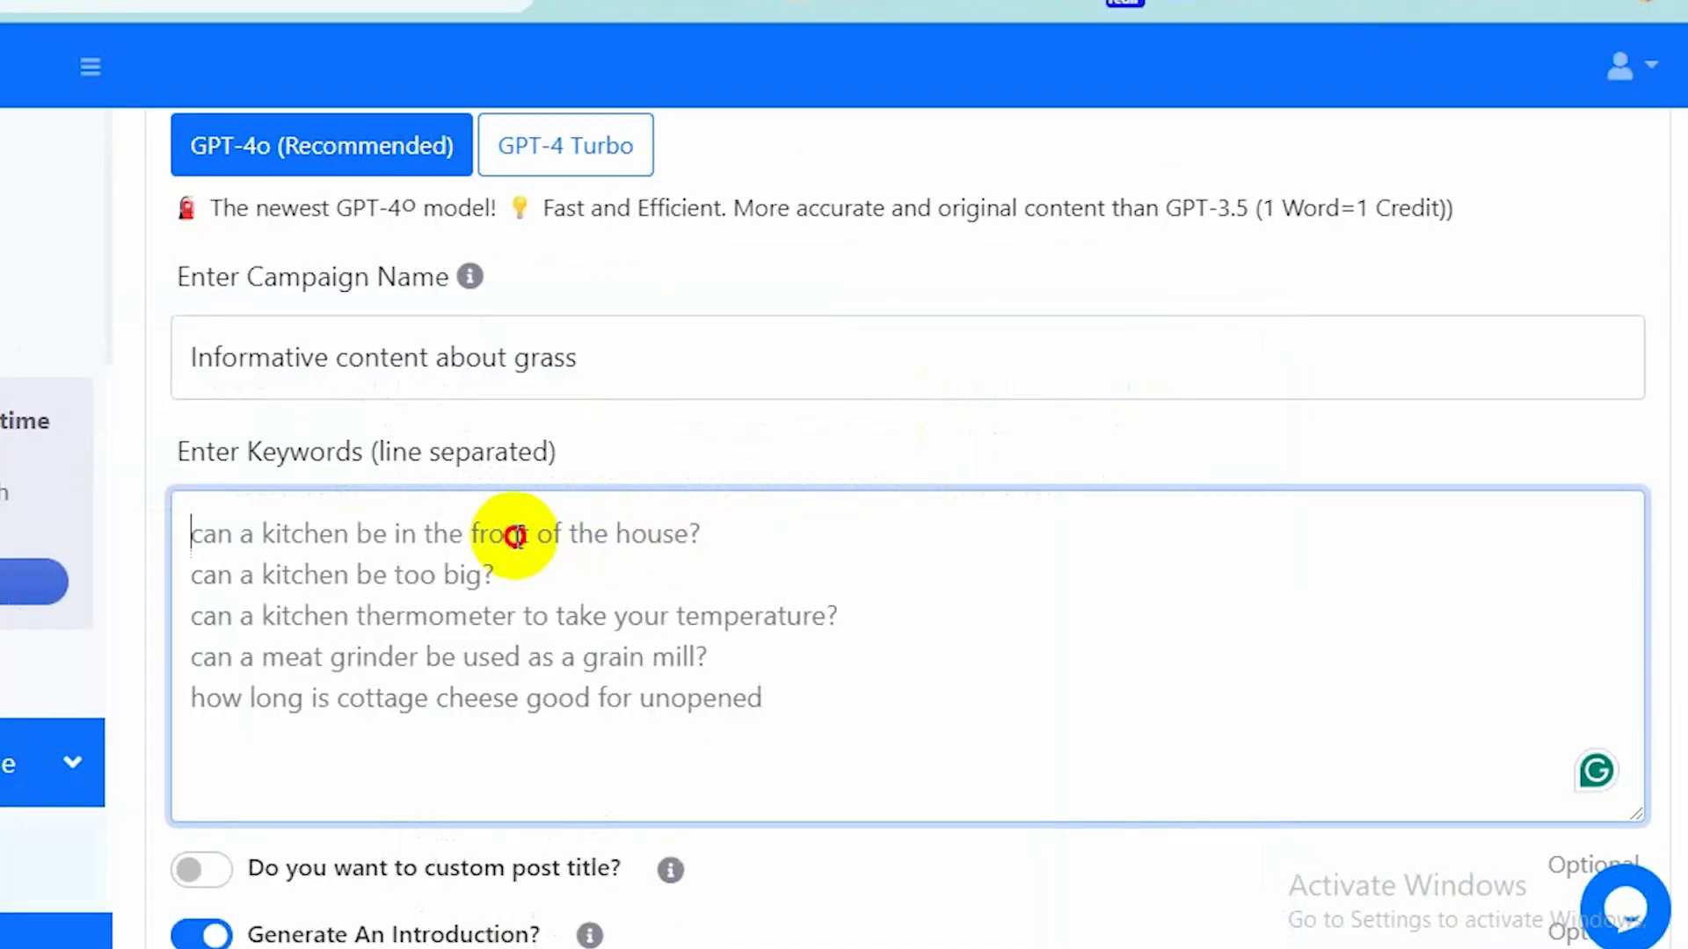
pyautogui.hotkey('ctrl', 'v')
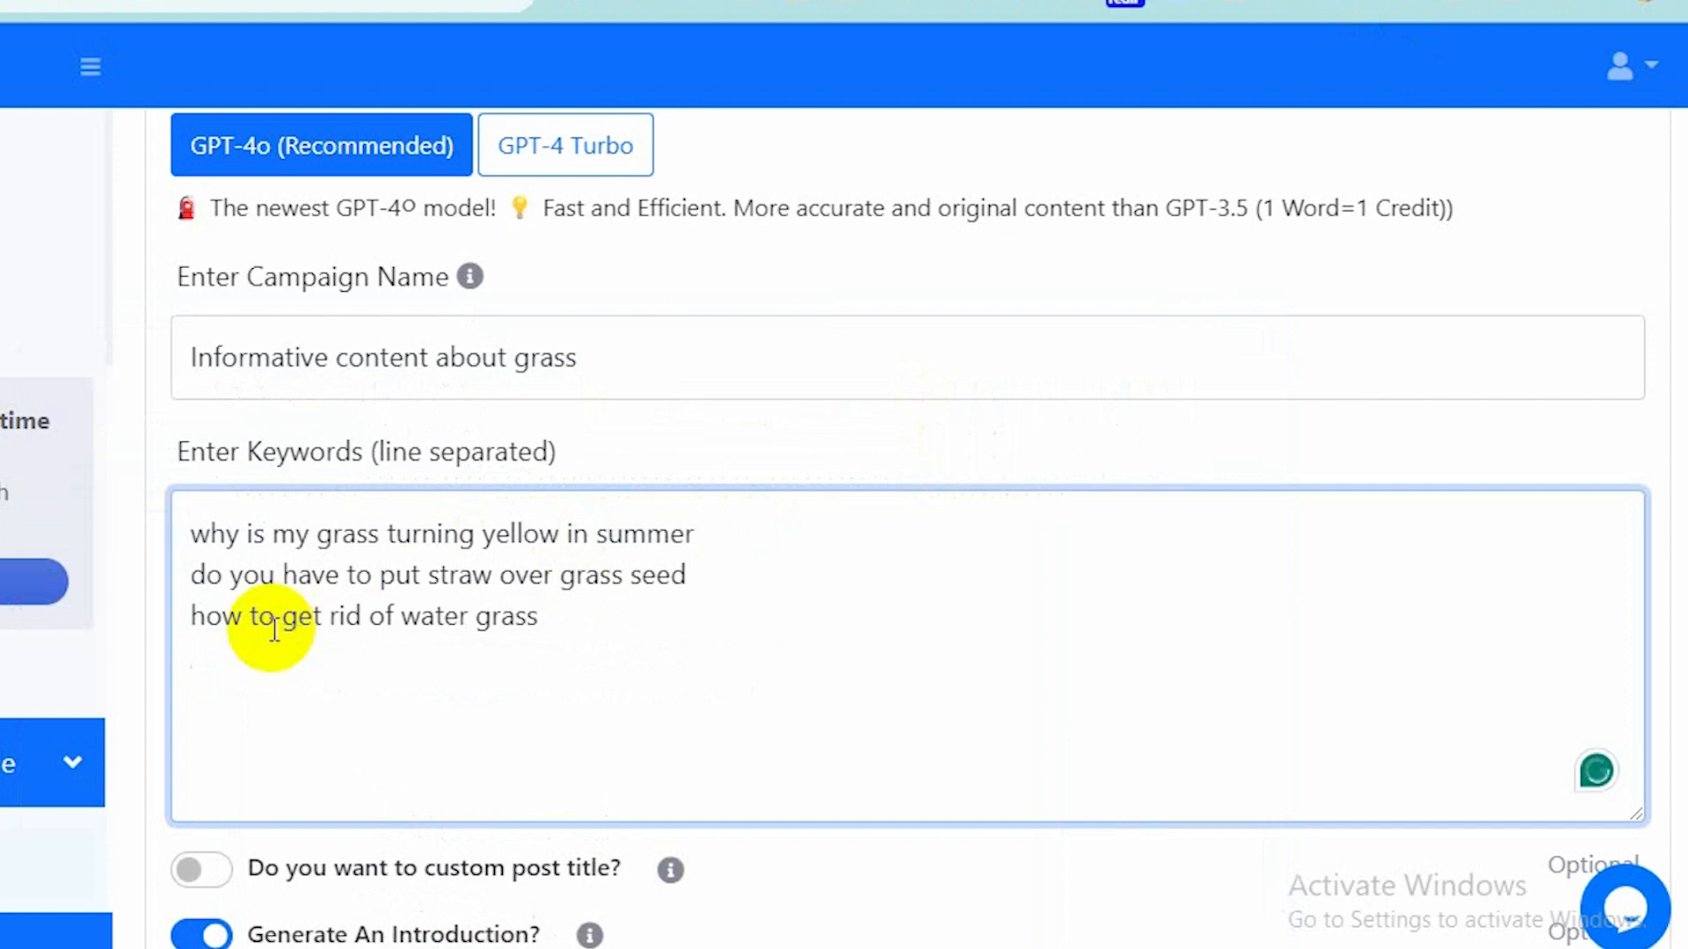
# Capitalize the first word of the second keyword to "Do".
pyautogui.click(213, 581)
pyautogui.press('BackSpace')
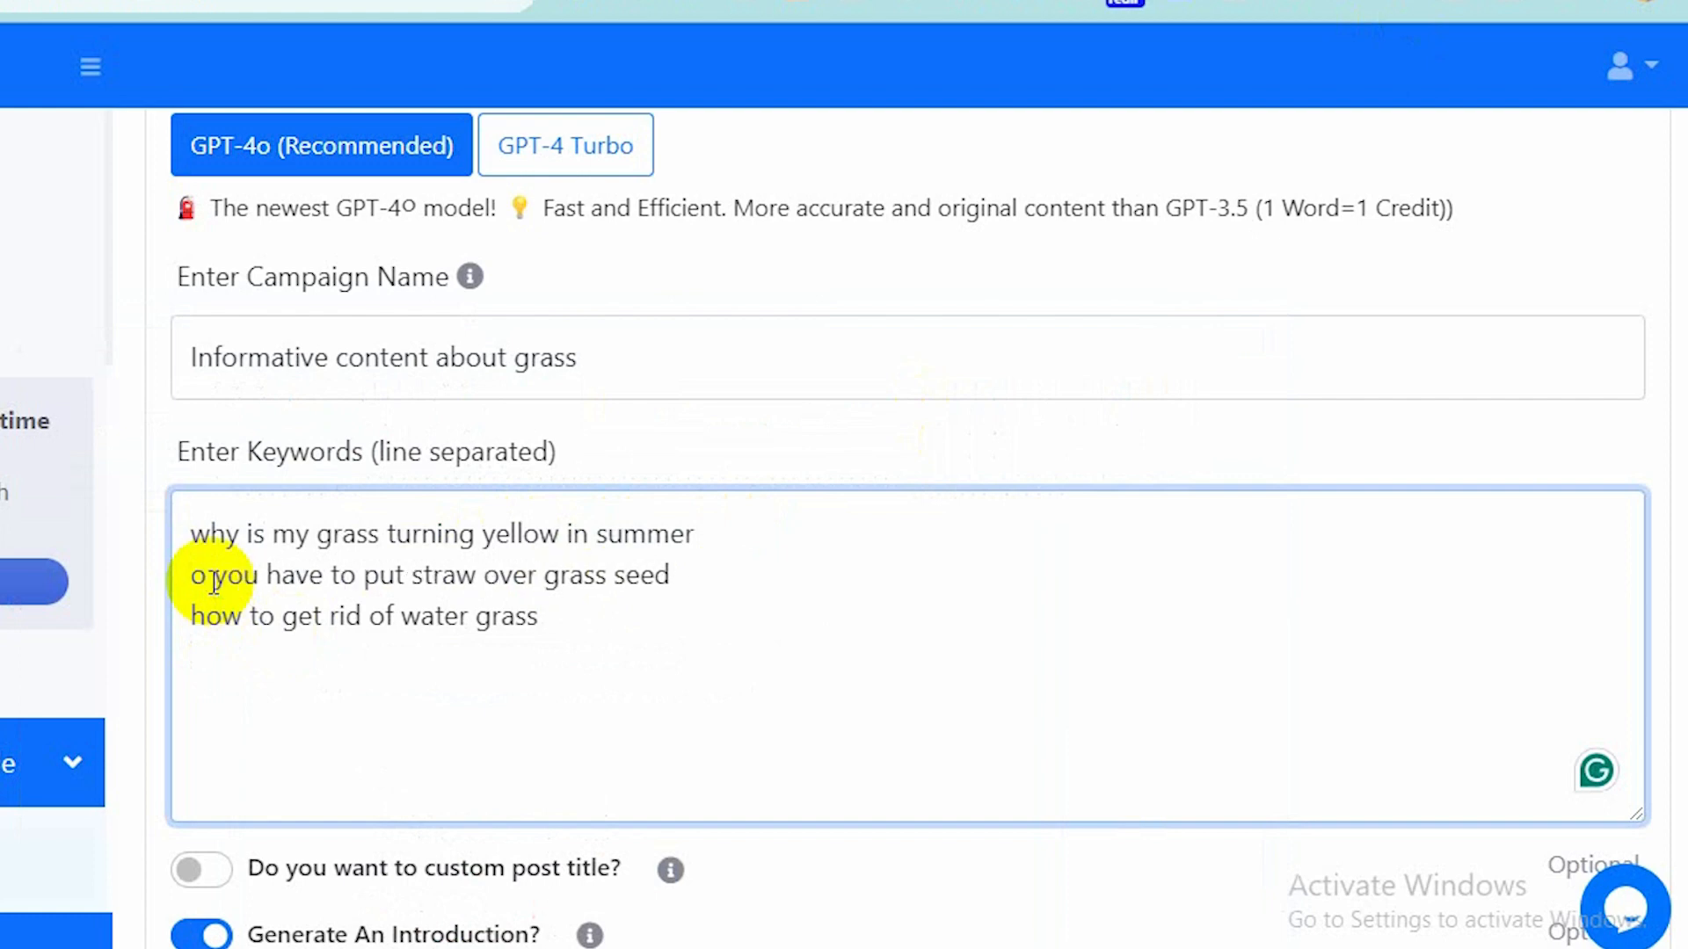
pyautogui.write('D')
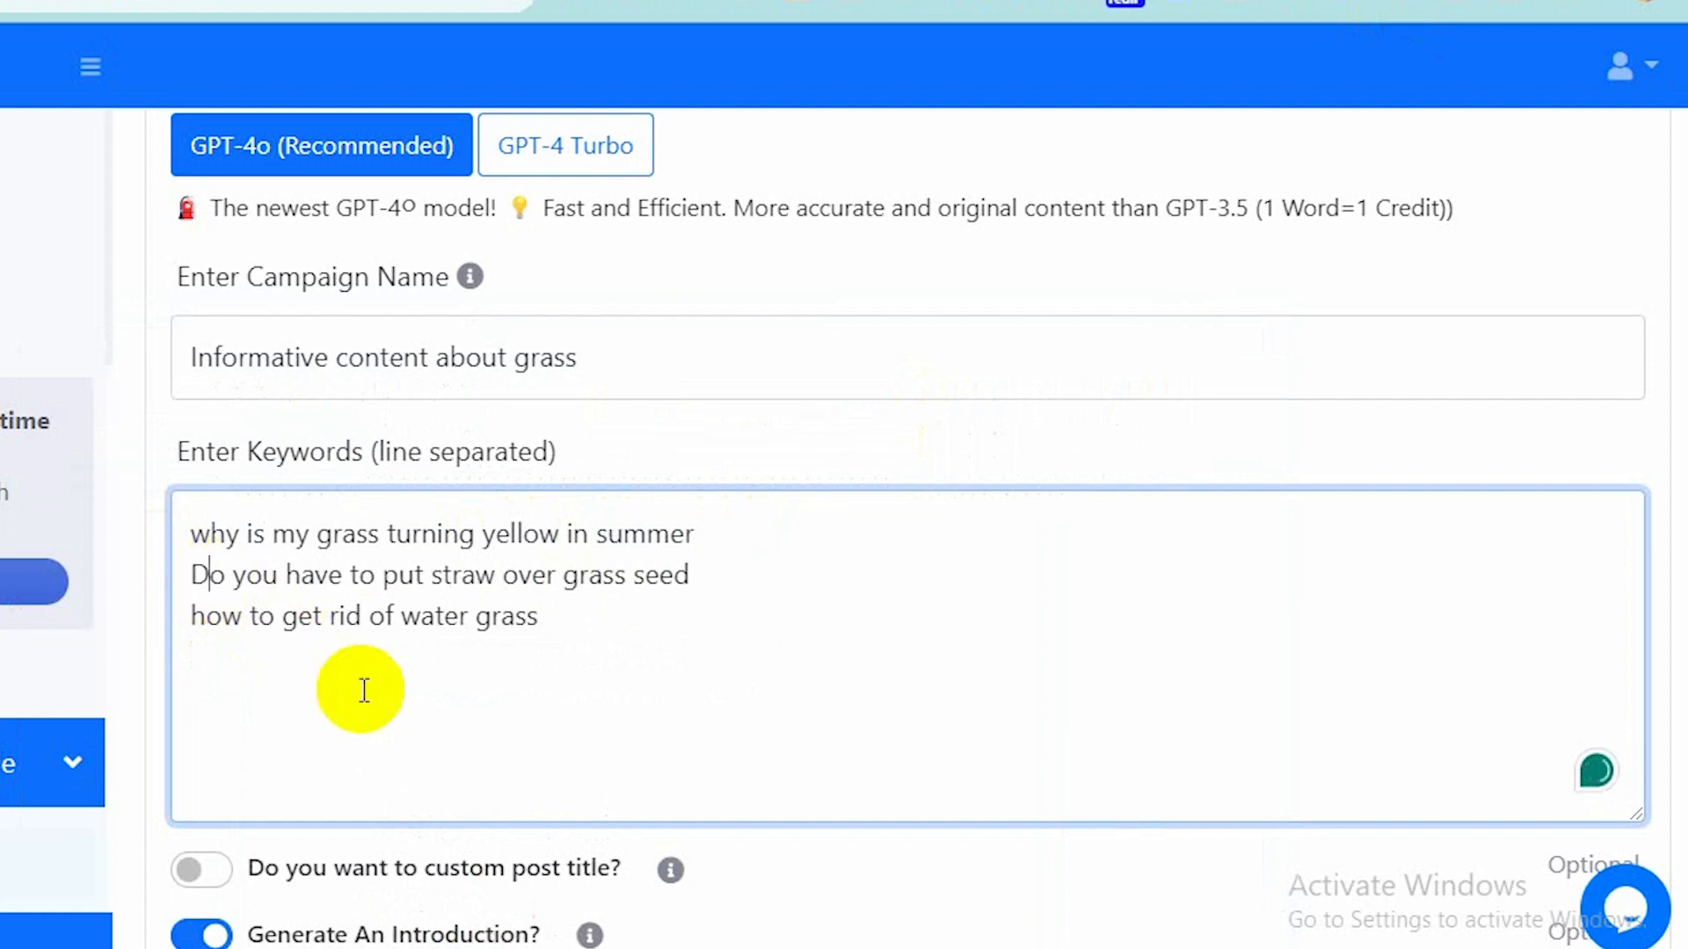
# Enable the custom post title option.
pyautogui.scroll(-2, 363, 690)
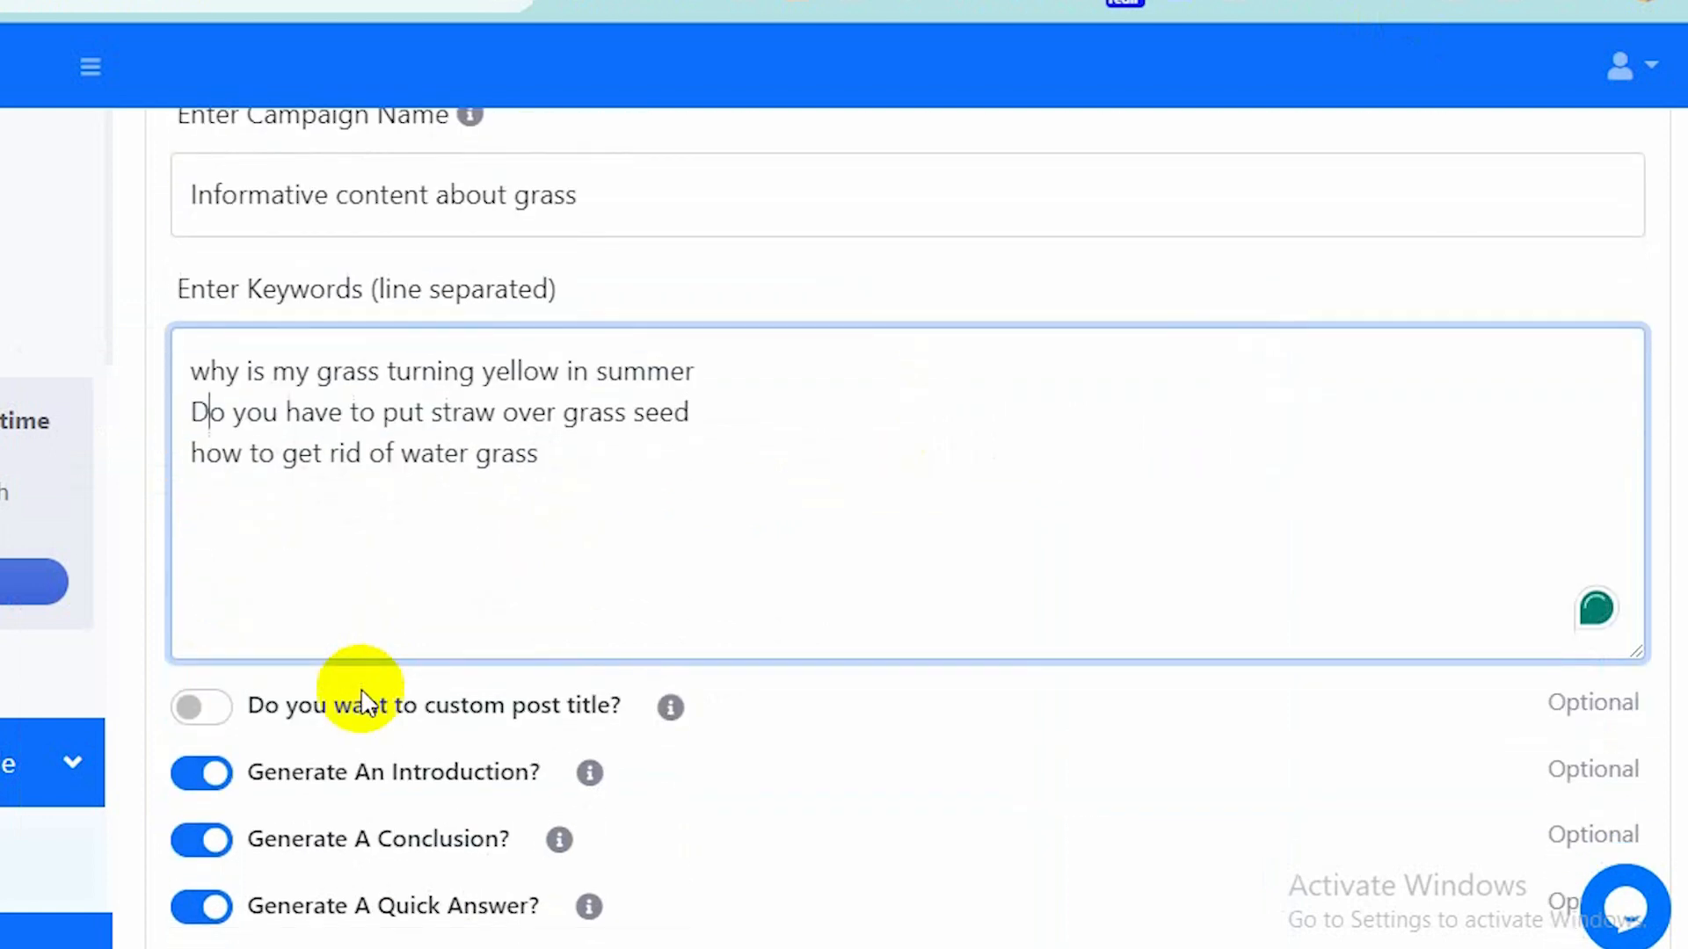
pyautogui.scroll(-2, 364, 704)
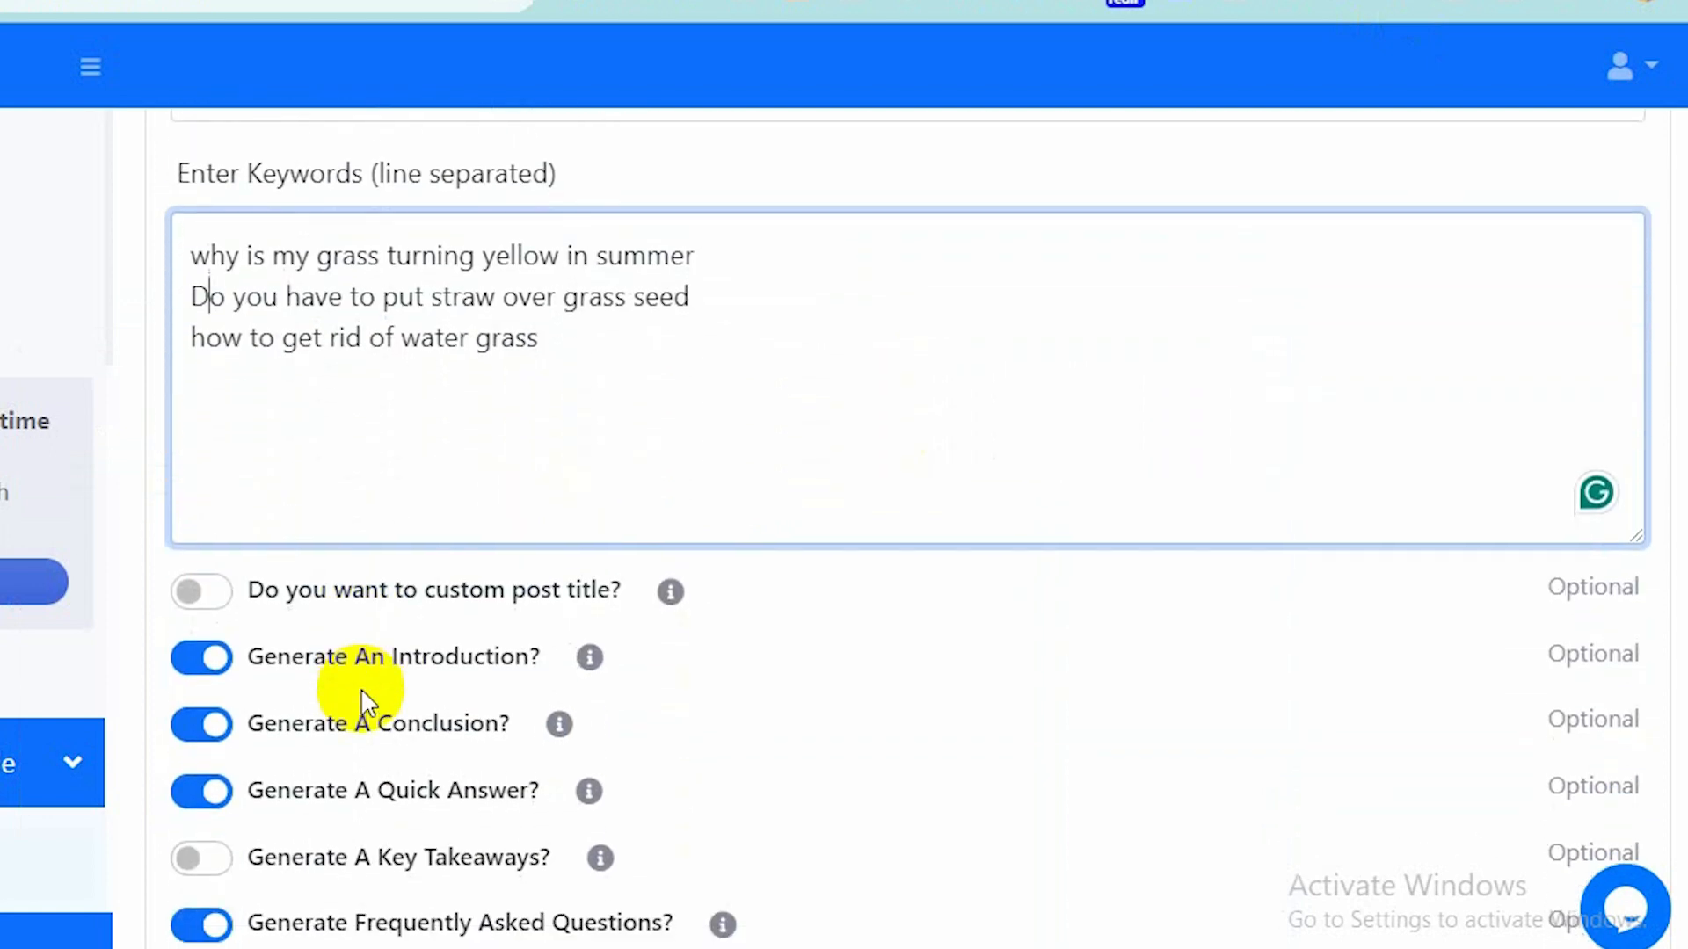
pyautogui.scroll(-1, 361, 694)
pyautogui.scroll(2, 358, 685)
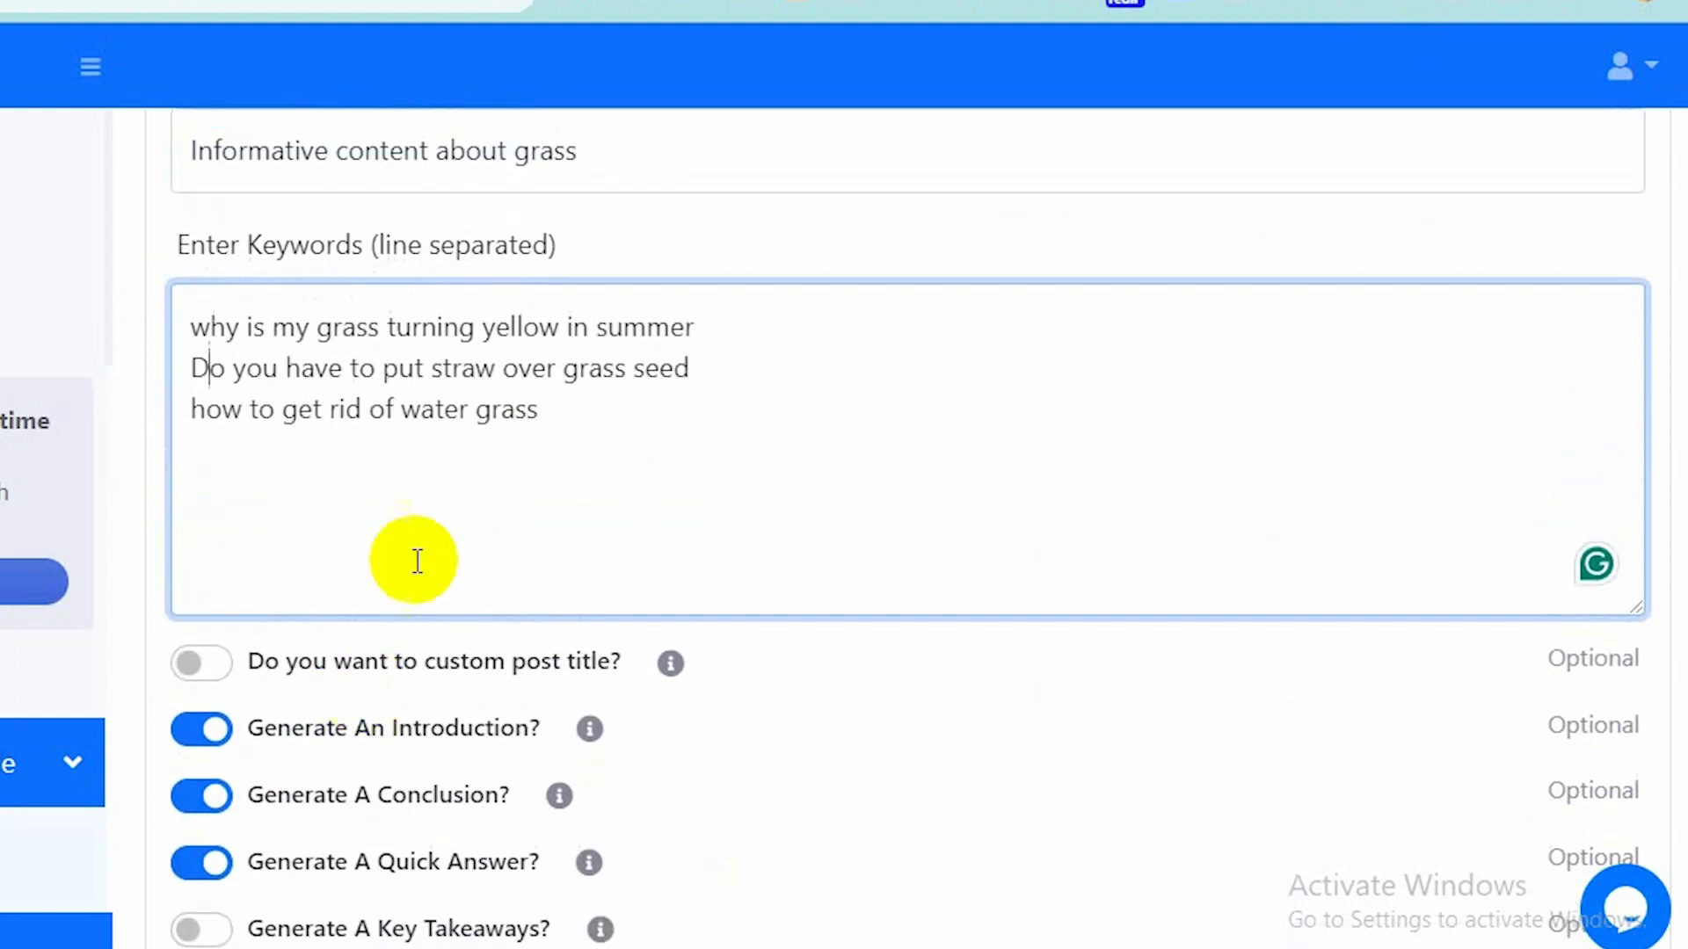
pyautogui.click(217, 668)
# Enter the post title template "{keyword} tips 2024".
pyautogui.scroll(-1, 434, 773)
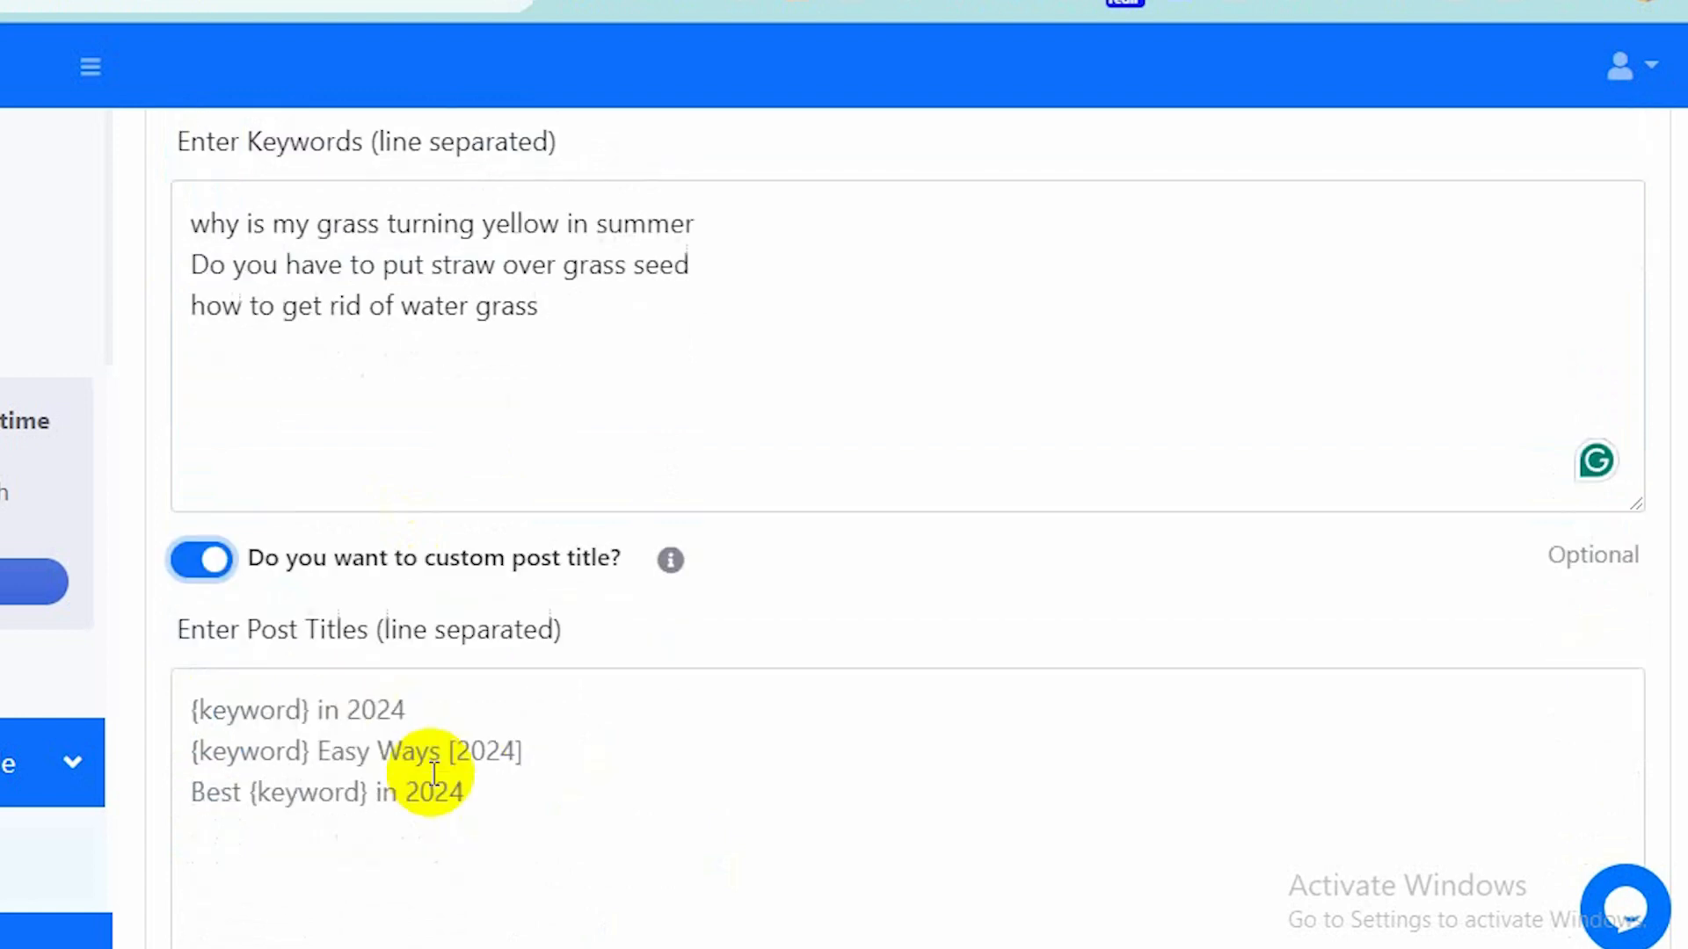
pyautogui.scroll(-1, 433, 773)
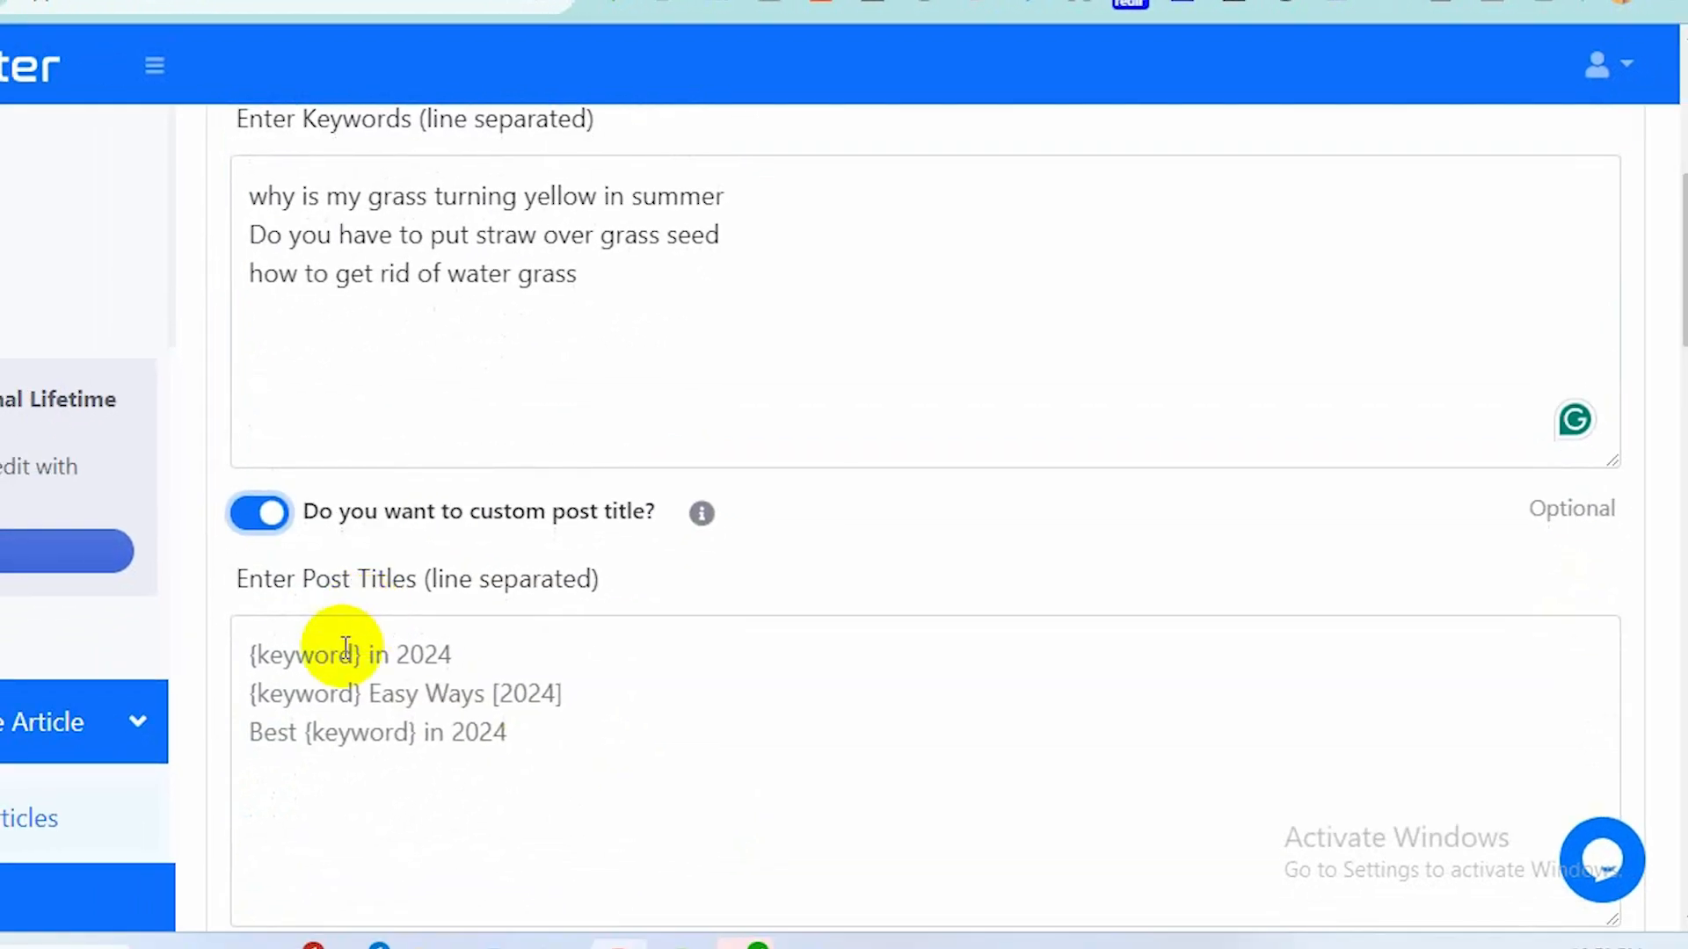
pyautogui.click(254, 659)
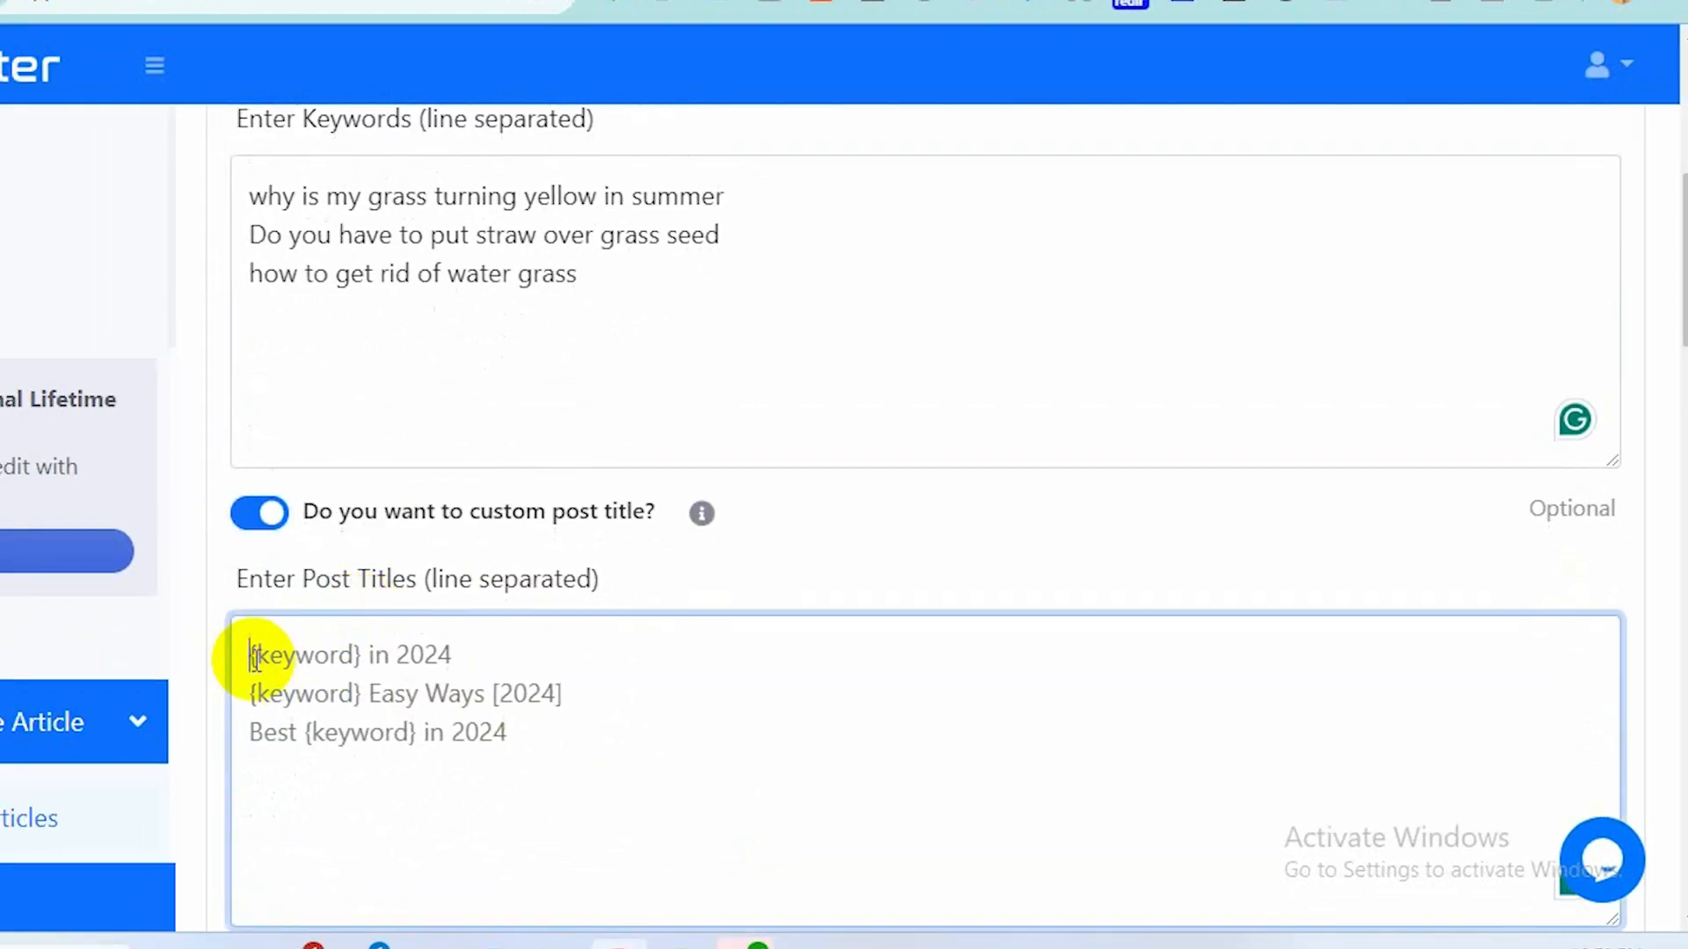
pyautogui.write('{')
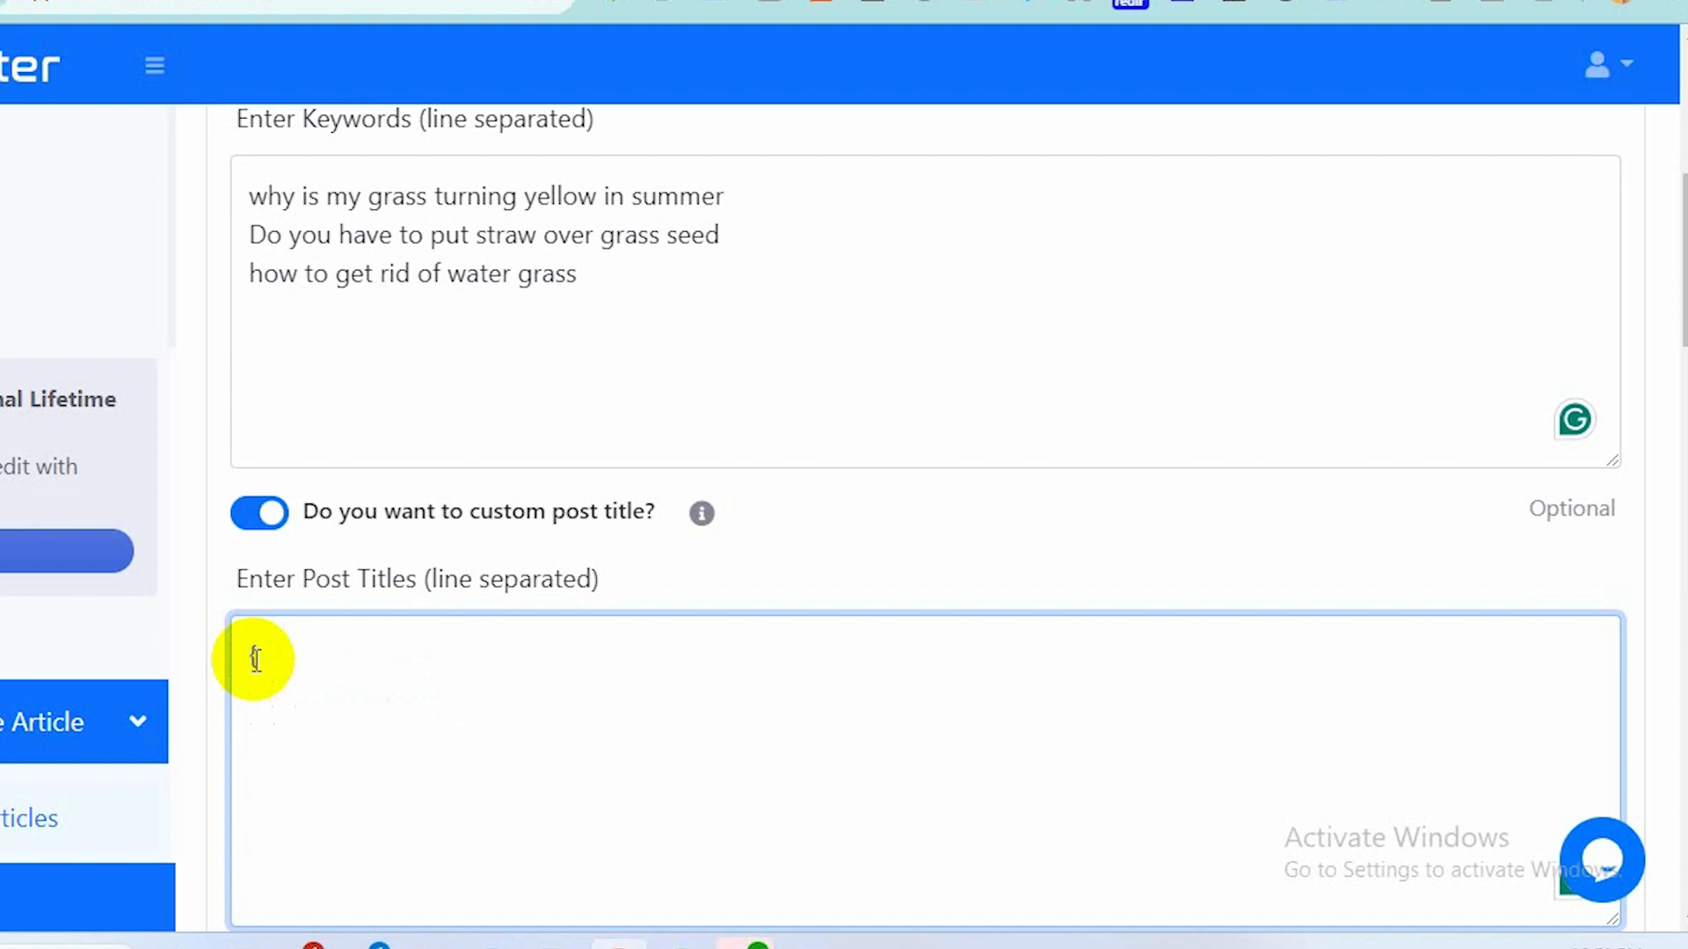
pyautogui.write('keyword}')
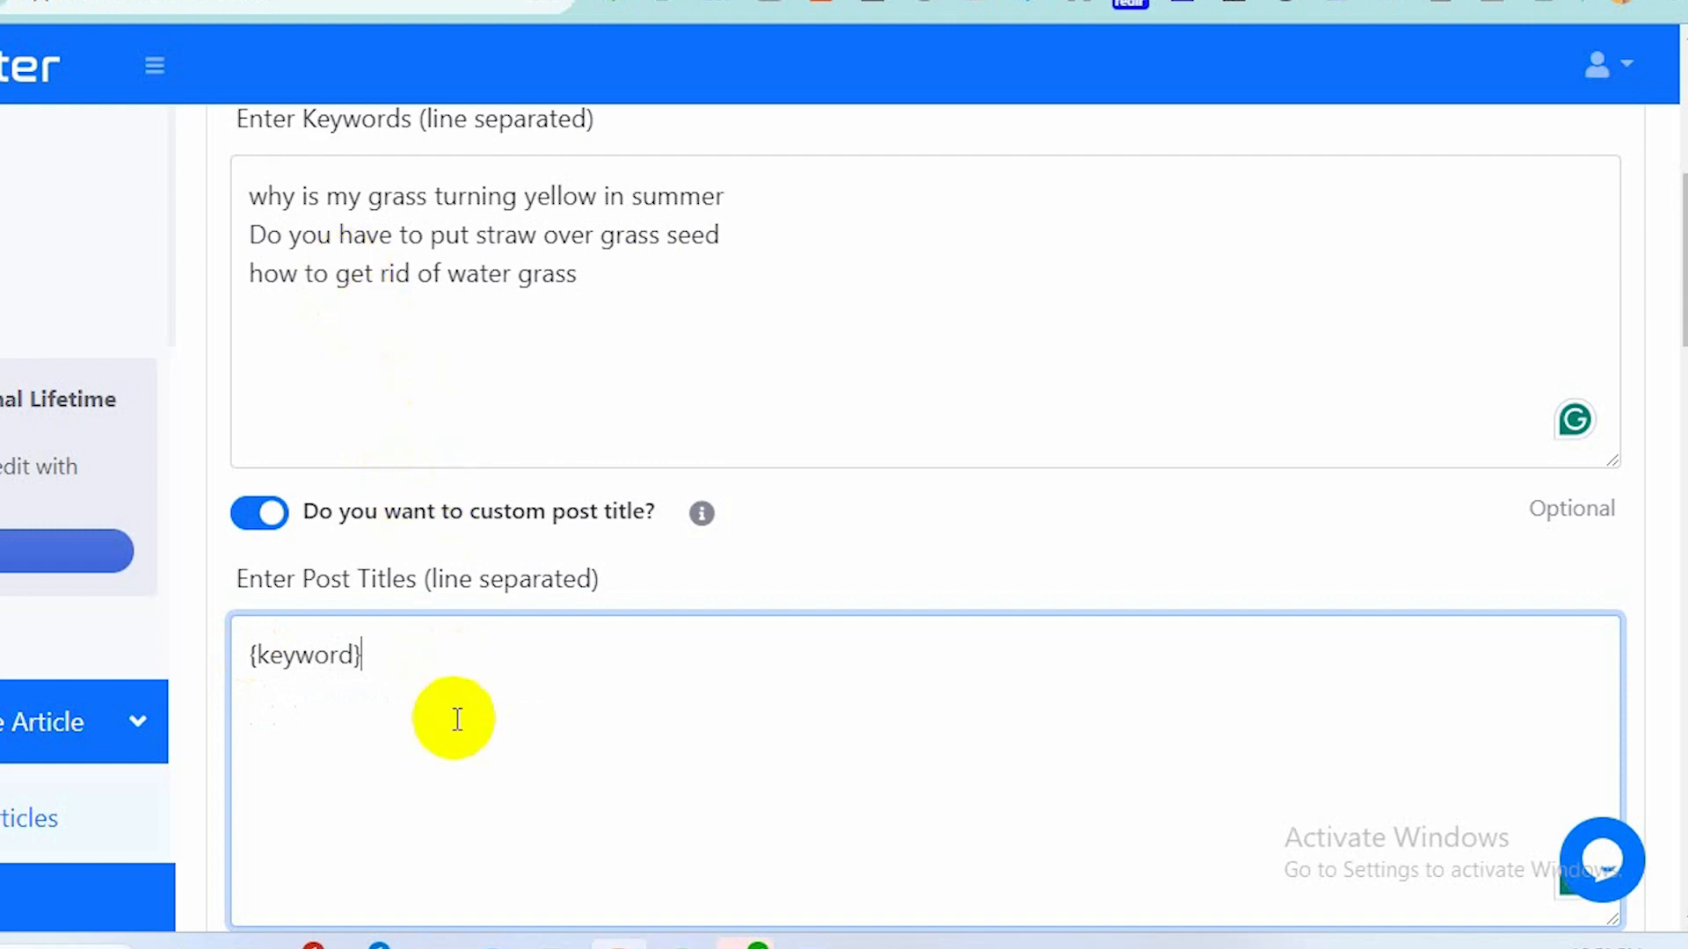
pyautogui.write(' tips 2024')
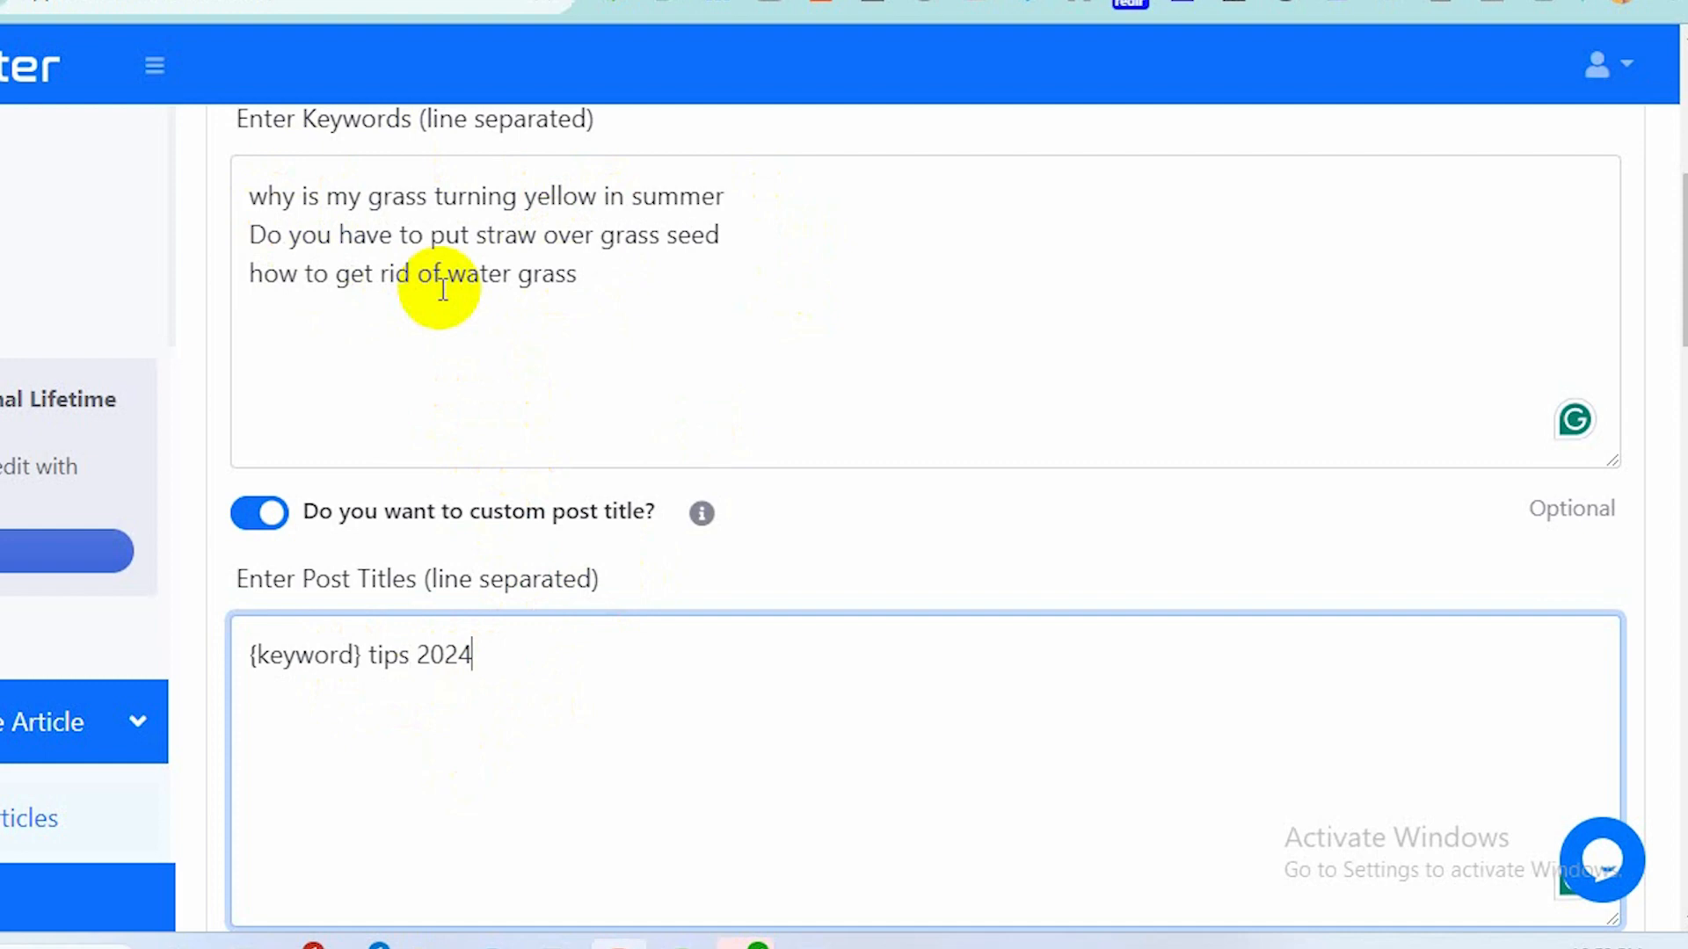
pyautogui.scroll(1, 439, 288)
pyautogui.click(250, 252)
pyautogui.moveTo(249, 253); pyautogui.dragTo(726, 249)
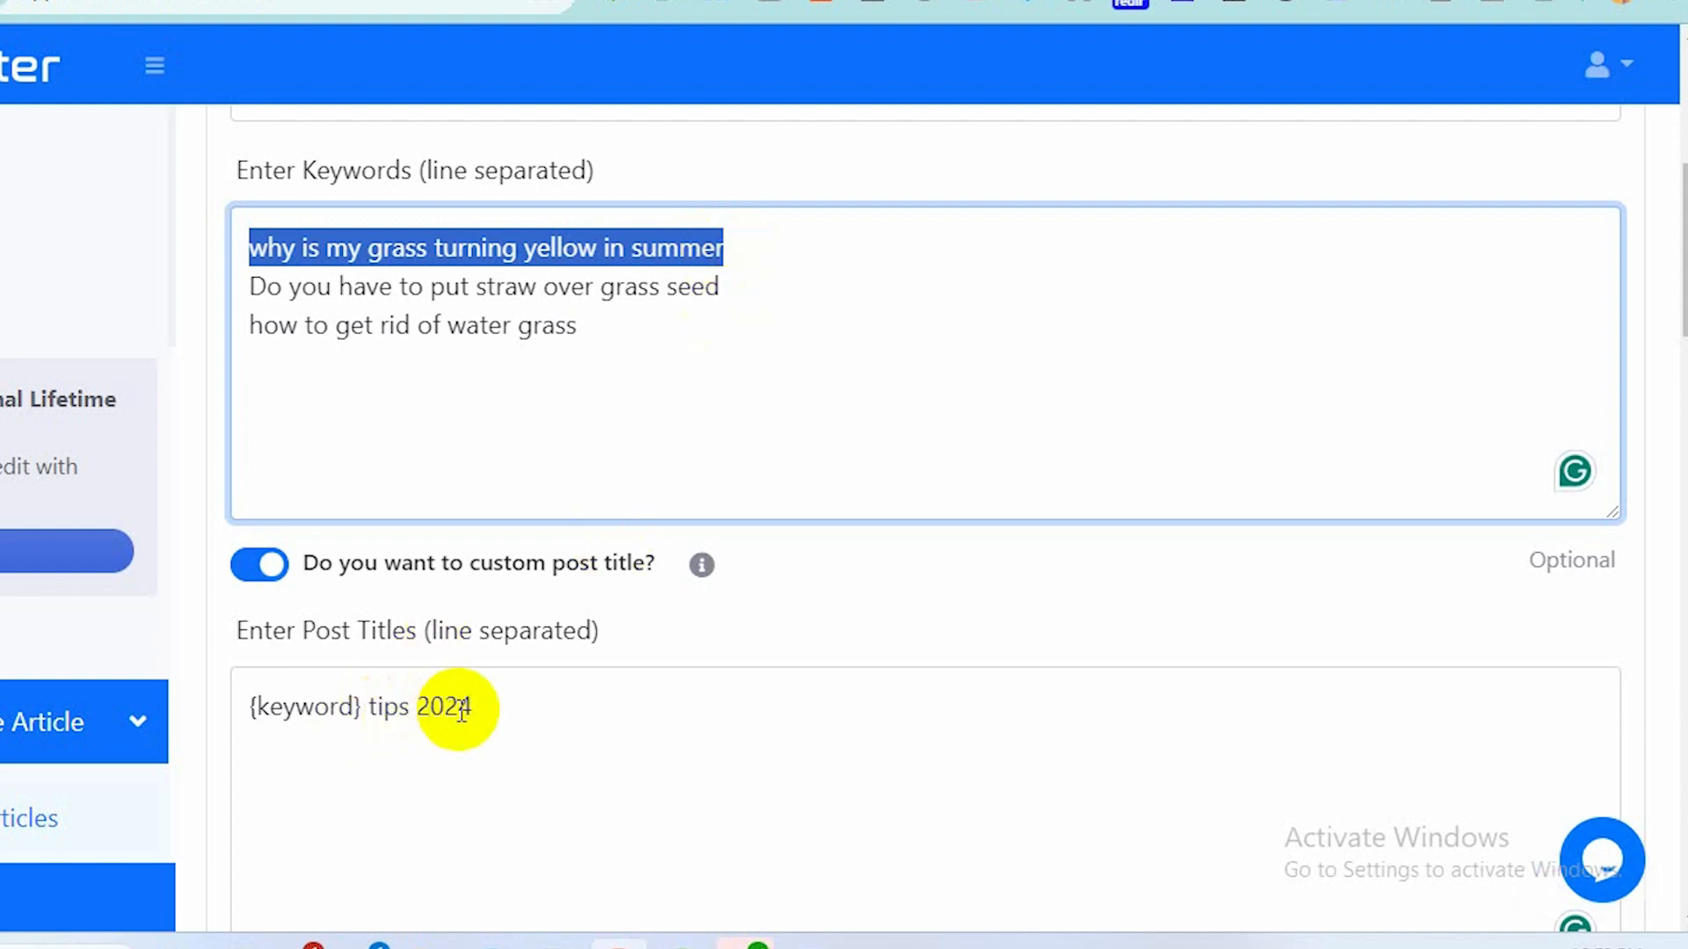
pyautogui.click(300, 343)
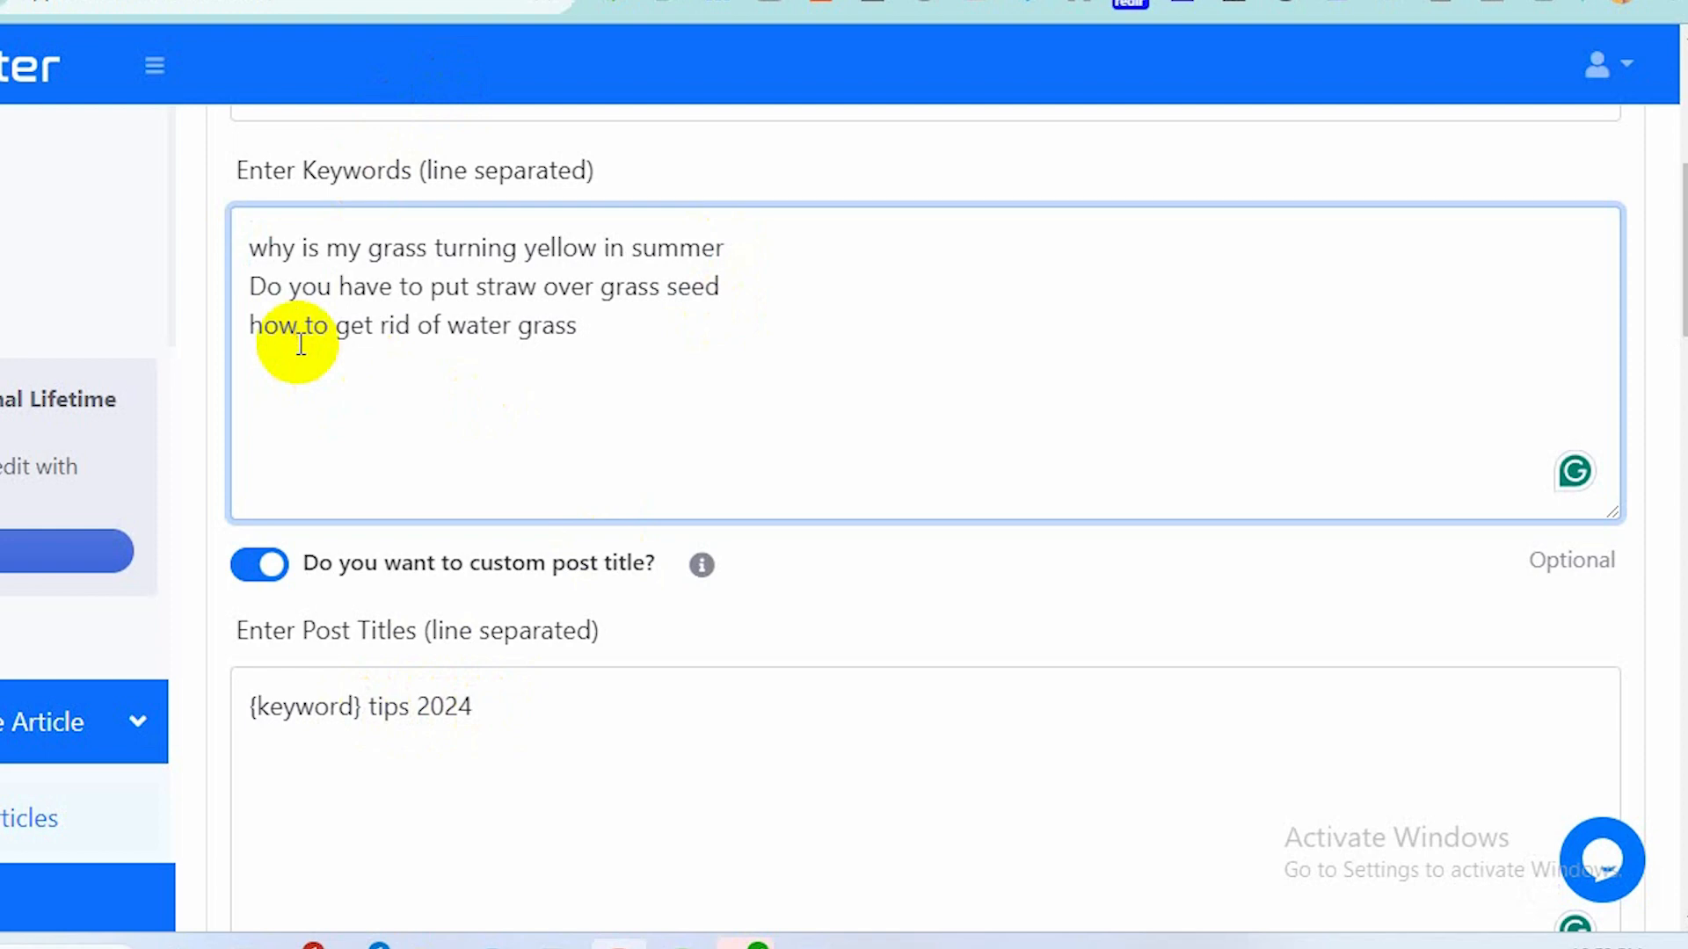
# Delete the post title template text.
pyautogui.click(501, 721)
pyautogui.press('BackSpace')
pyautogui.press('BackSpace')
pyautogui.press('BackSpace')
pyautogui.press('BackSpace')
pyautogui.press('BackSpace')
pyautogui.press('BackSpace')
pyautogui.press('BackSpace')
pyautogui.press('BackSpace')
pyautogui.press('BackSpace')
pyautogui.press('BackSpace')
pyautogui.press('BackSpace')
pyautogui.press('BackSpace')
pyautogui.press('BackSpace')
pyautogui.press('BackSpace')
pyautogui.press('BackSpace')
pyautogui.press('BackSpace')
pyautogui.press('BackSpace')
pyautogui.press('BackSpace')
pyautogui.press('BackSpace')
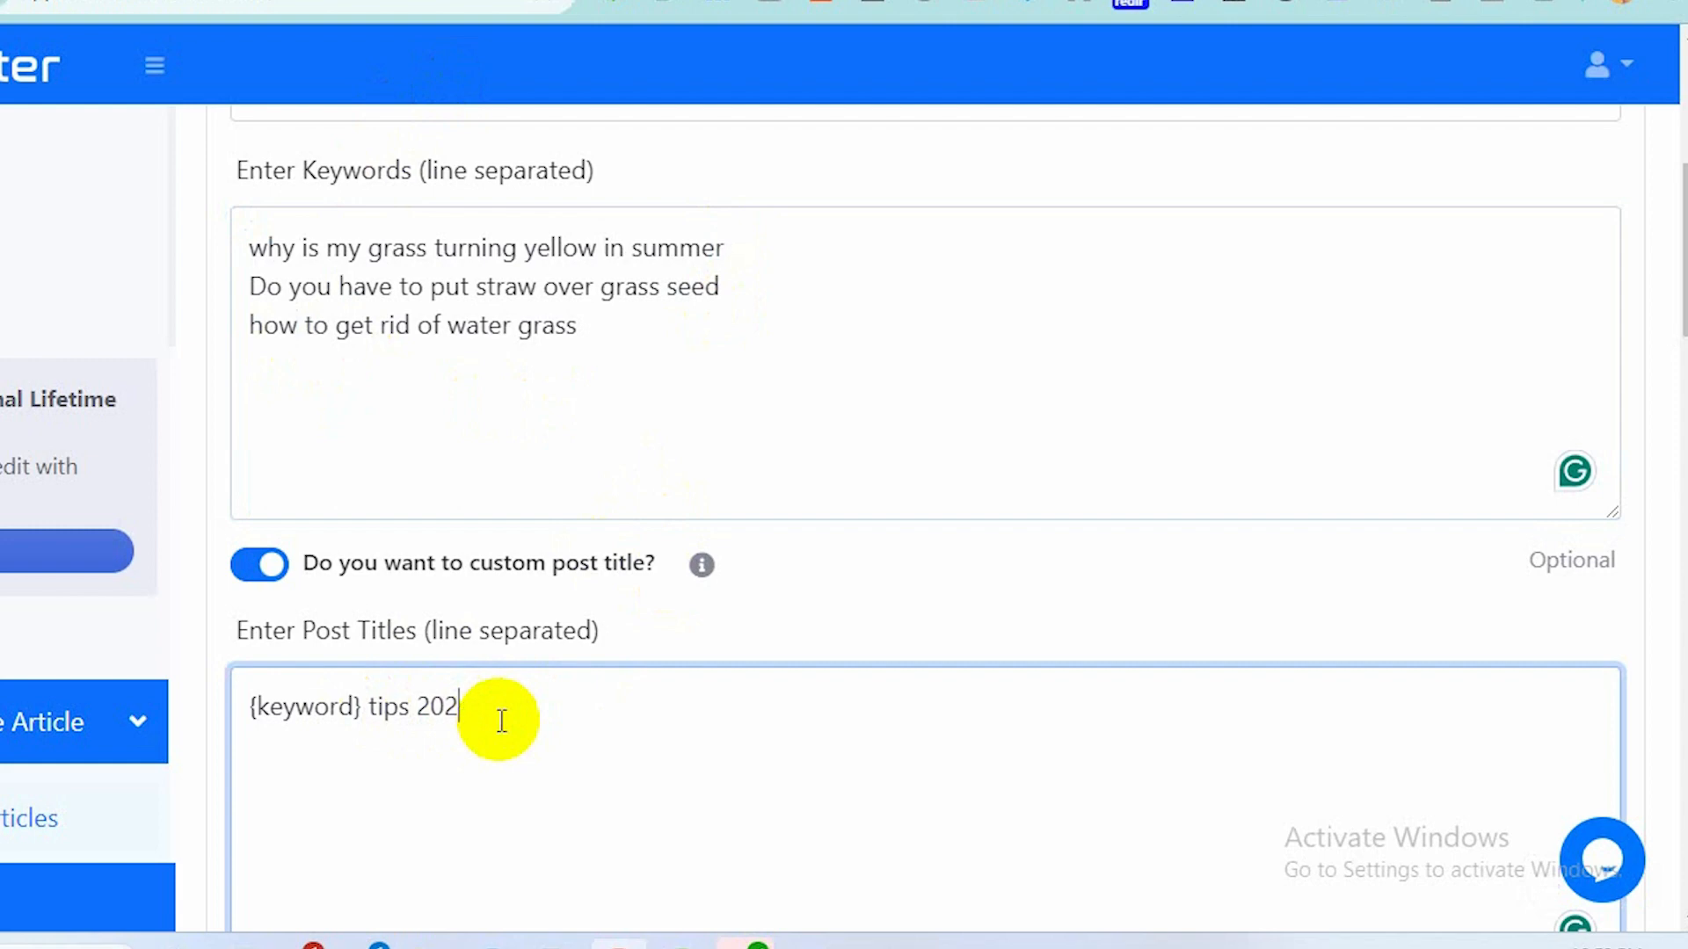
pyautogui.scroll(-3, 499, 717)
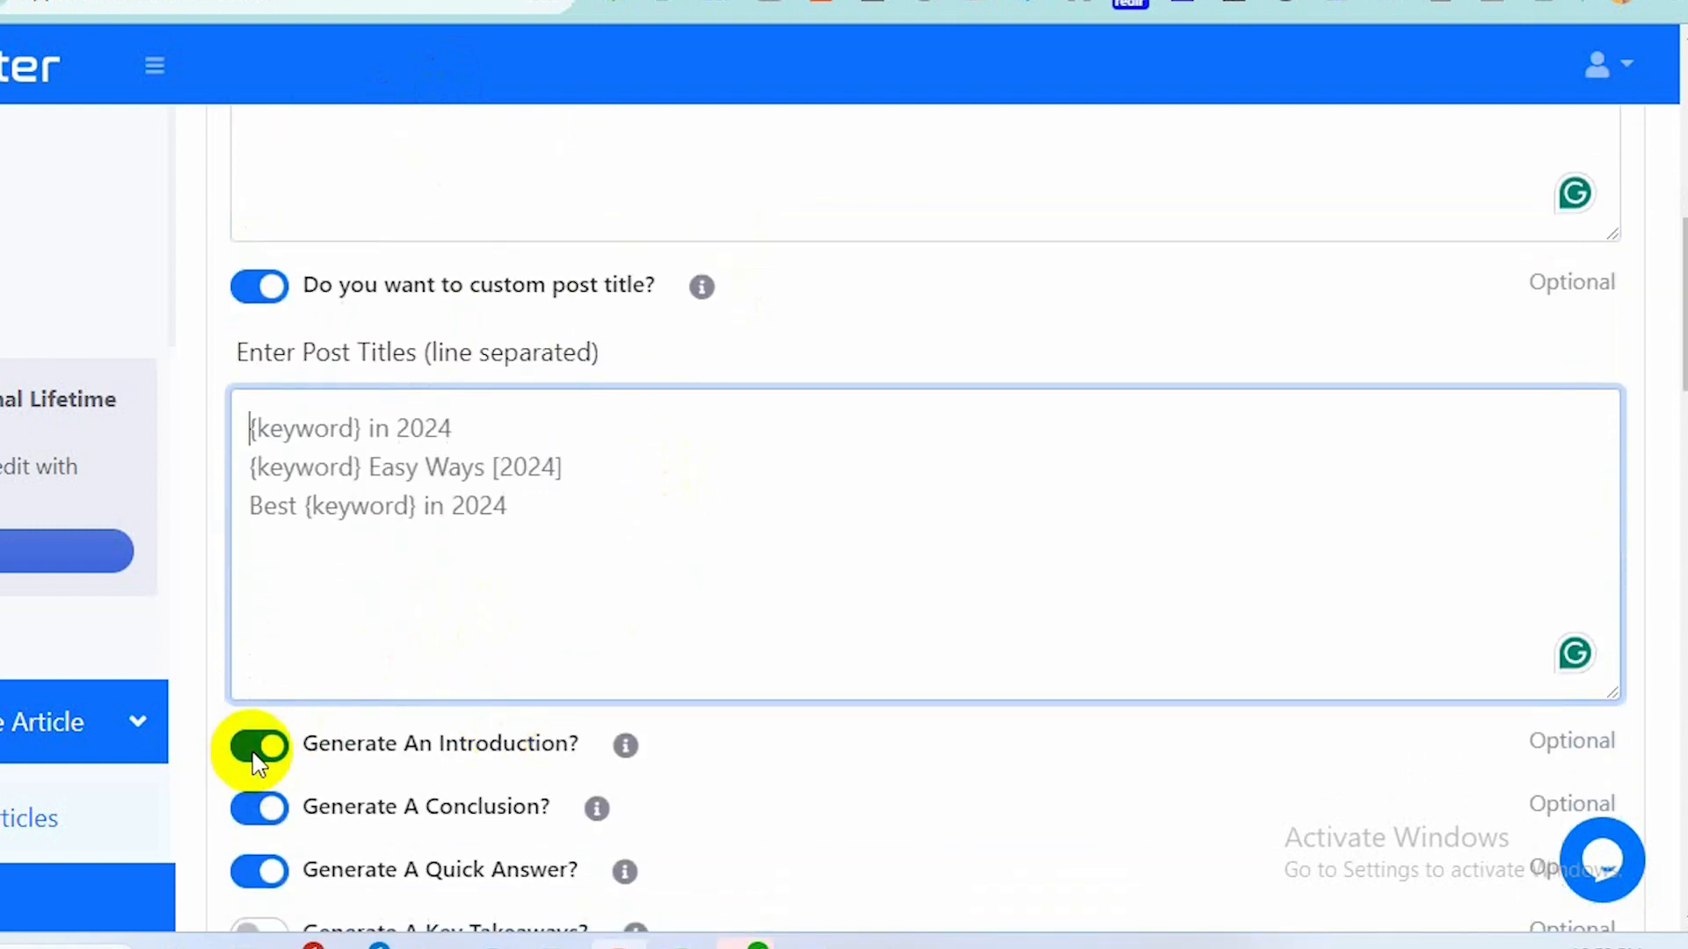
pyautogui.click(258, 749)
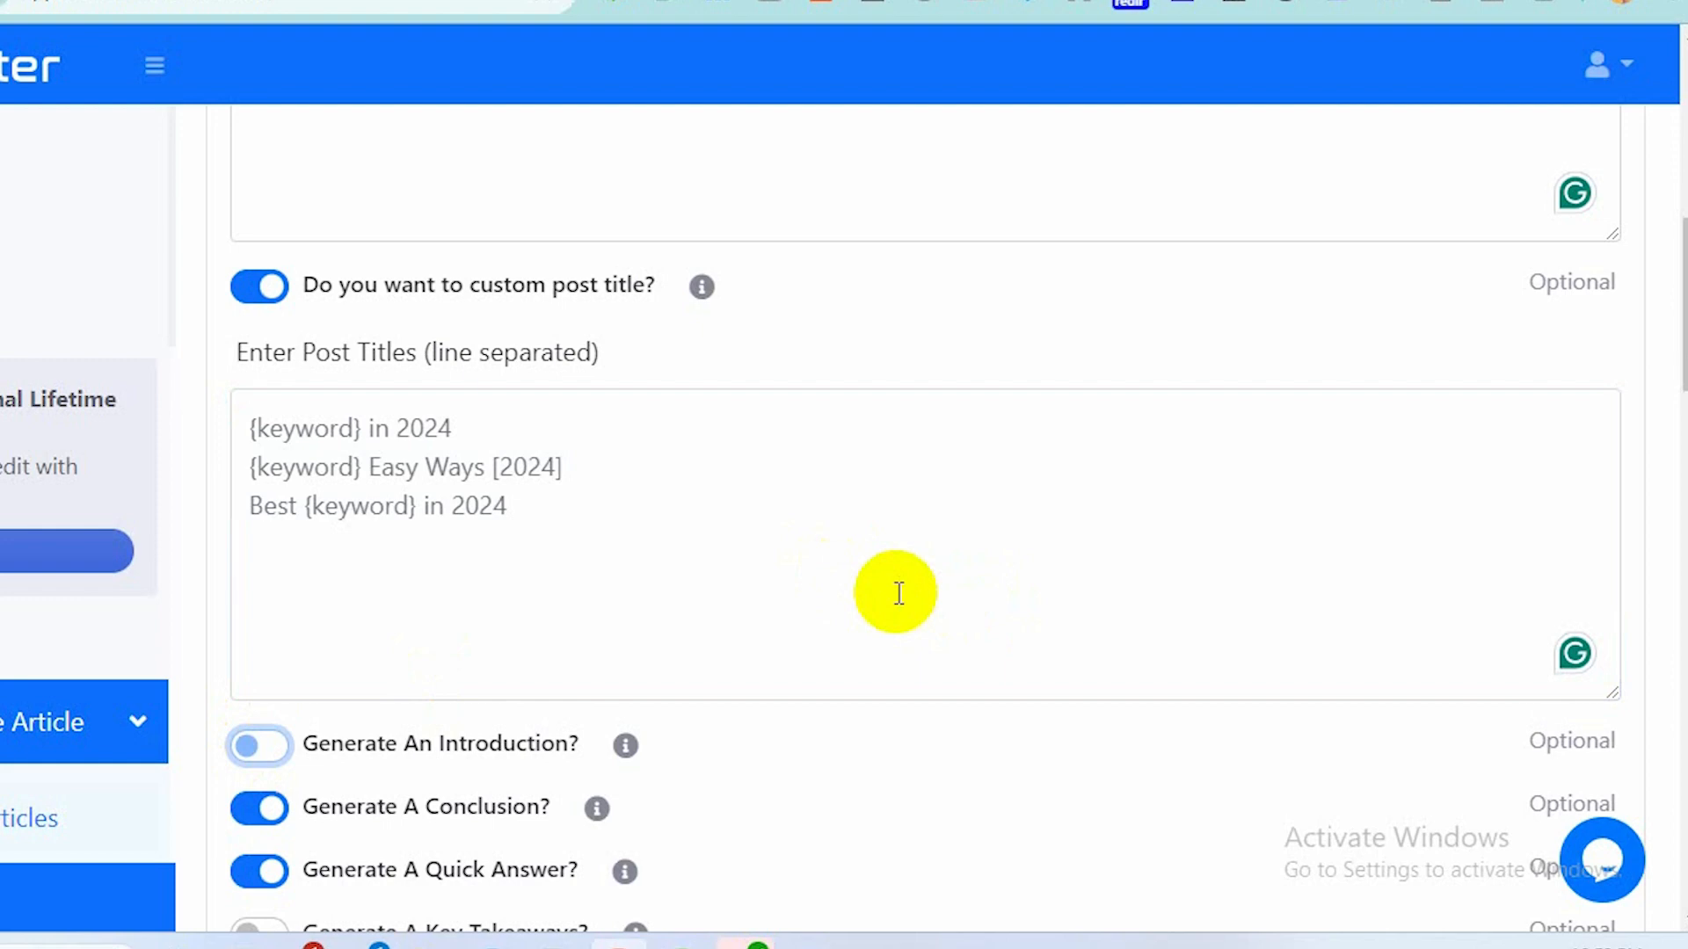
pyautogui.scroll(5, 899, 593)
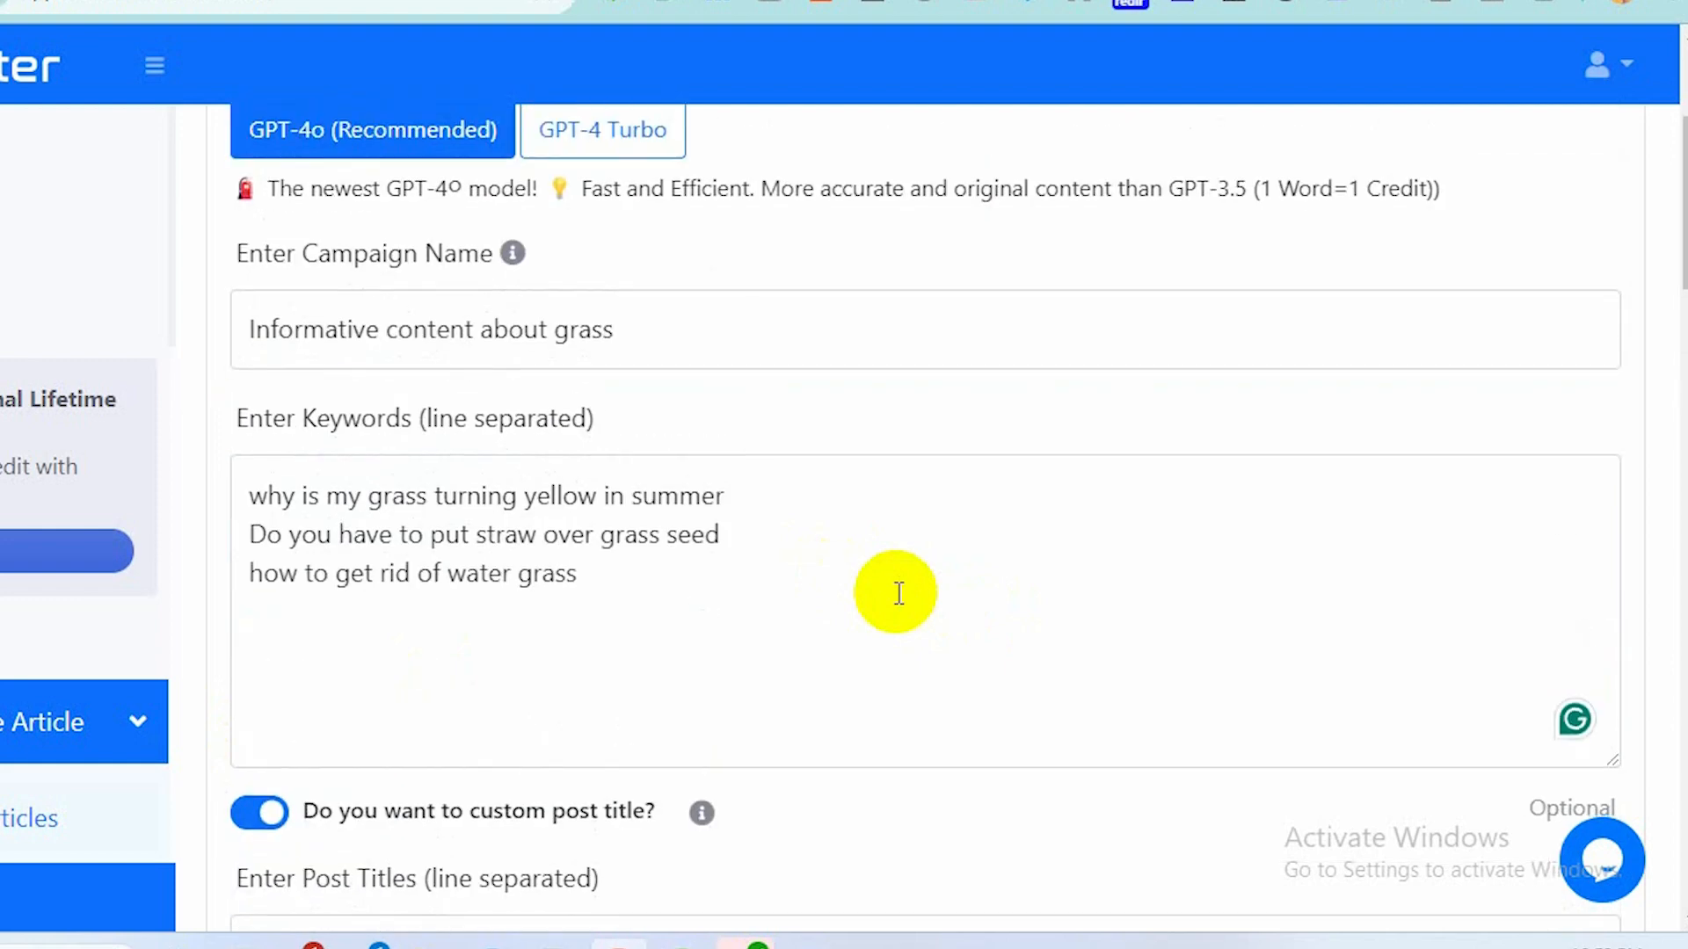
pyautogui.scroll(-3, 899, 594)
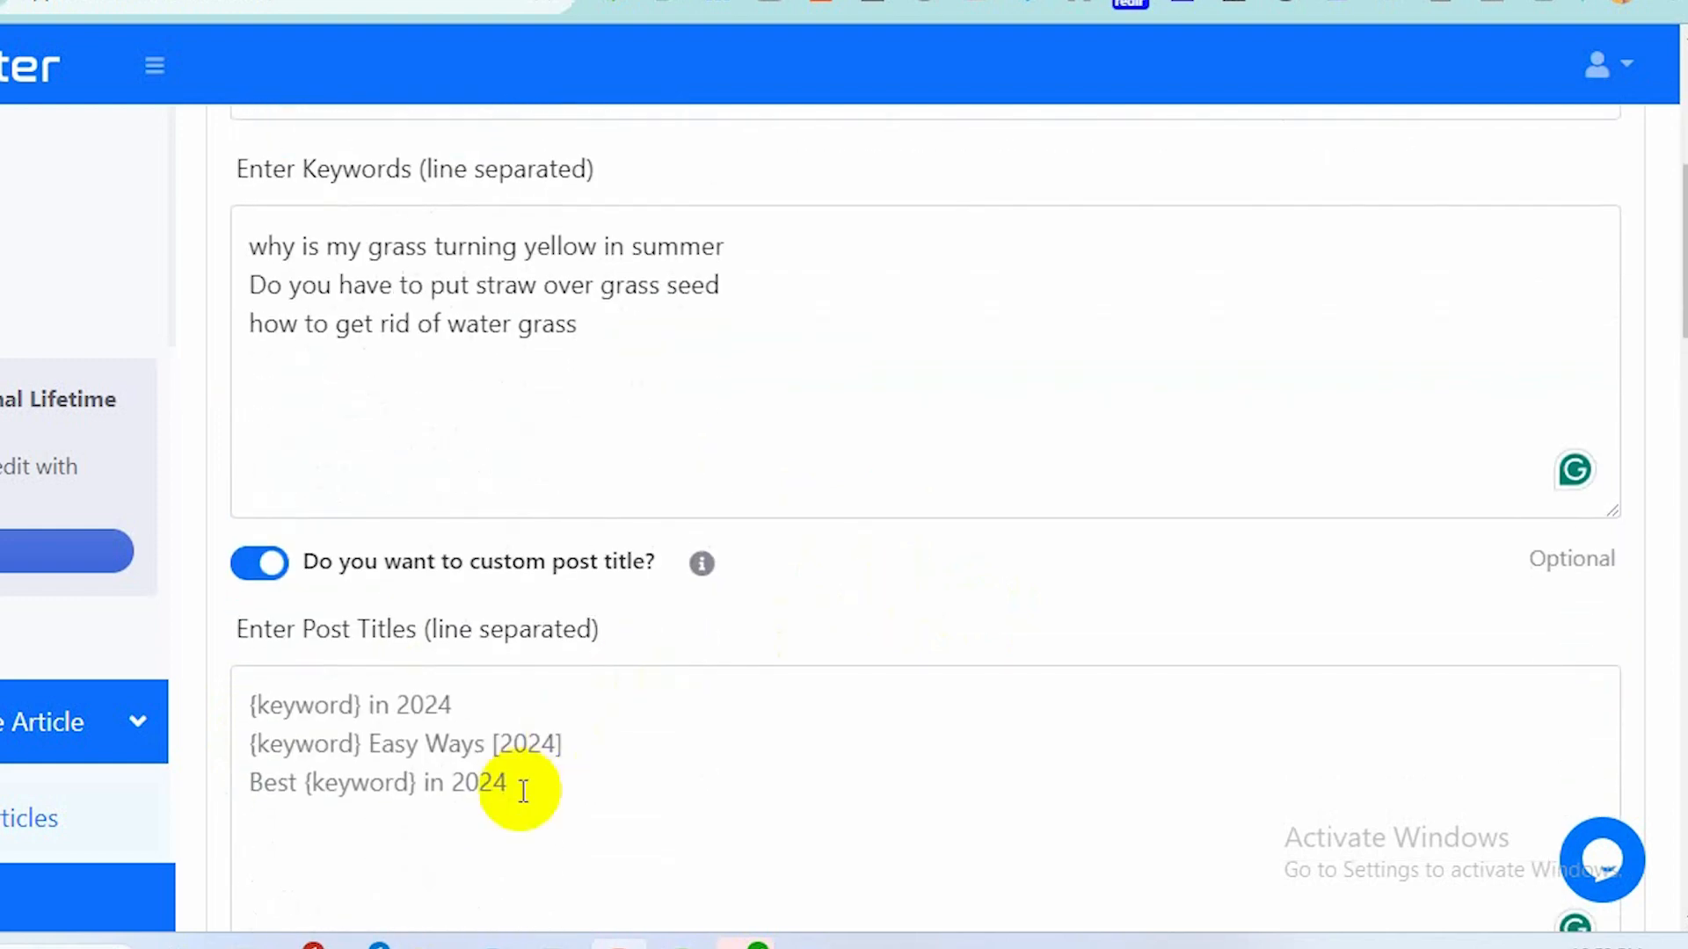
pyautogui.scroll(-2, 437, 802)
pyautogui.click(438, 801)
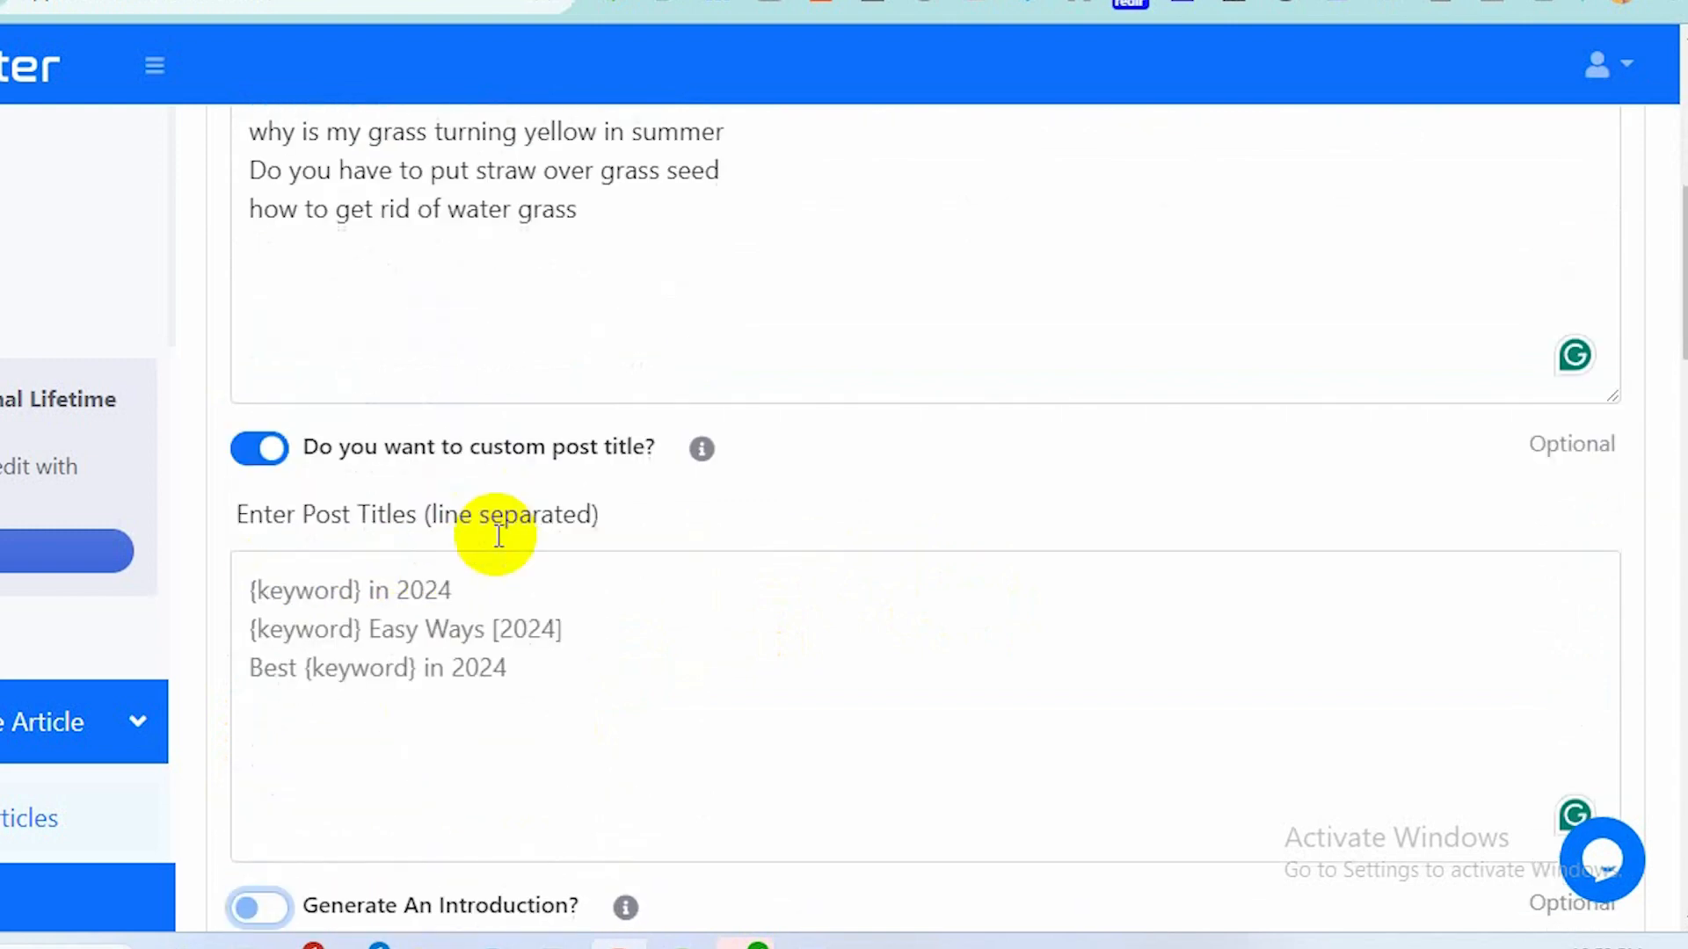
pyautogui.scroll(4, 493, 535)
pyautogui.moveTo(744, 462); pyautogui.dragTo(248, 461)
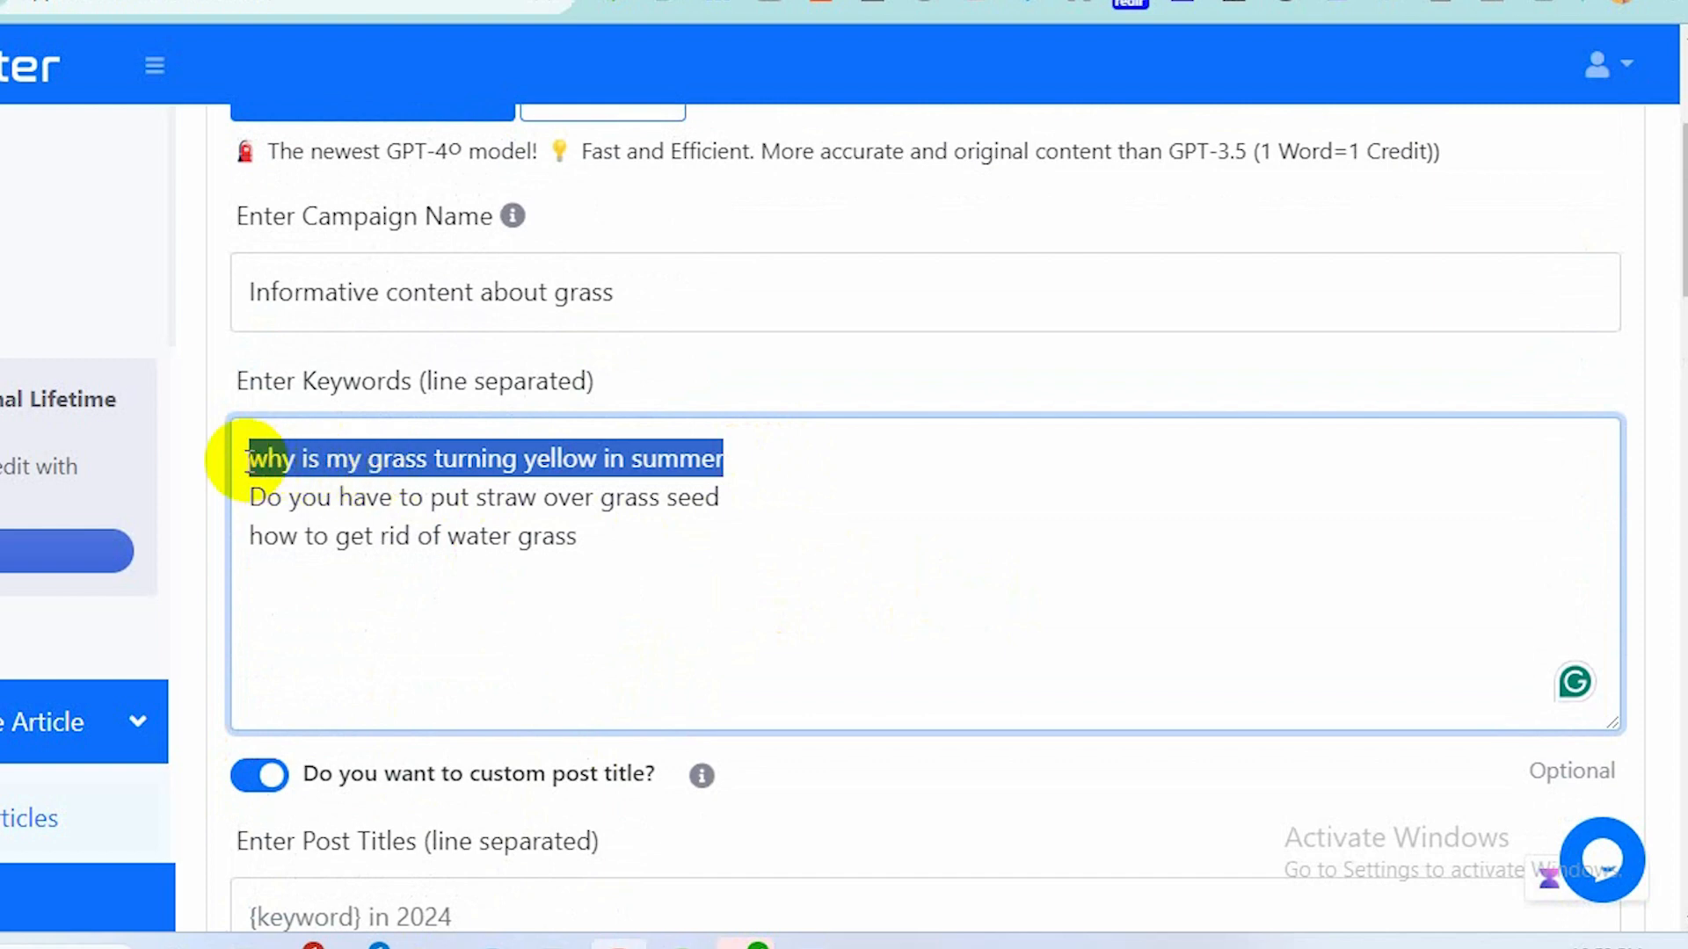
pyautogui.scroll(-5, 641, 633)
pyautogui.scroll(-3, 641, 637)
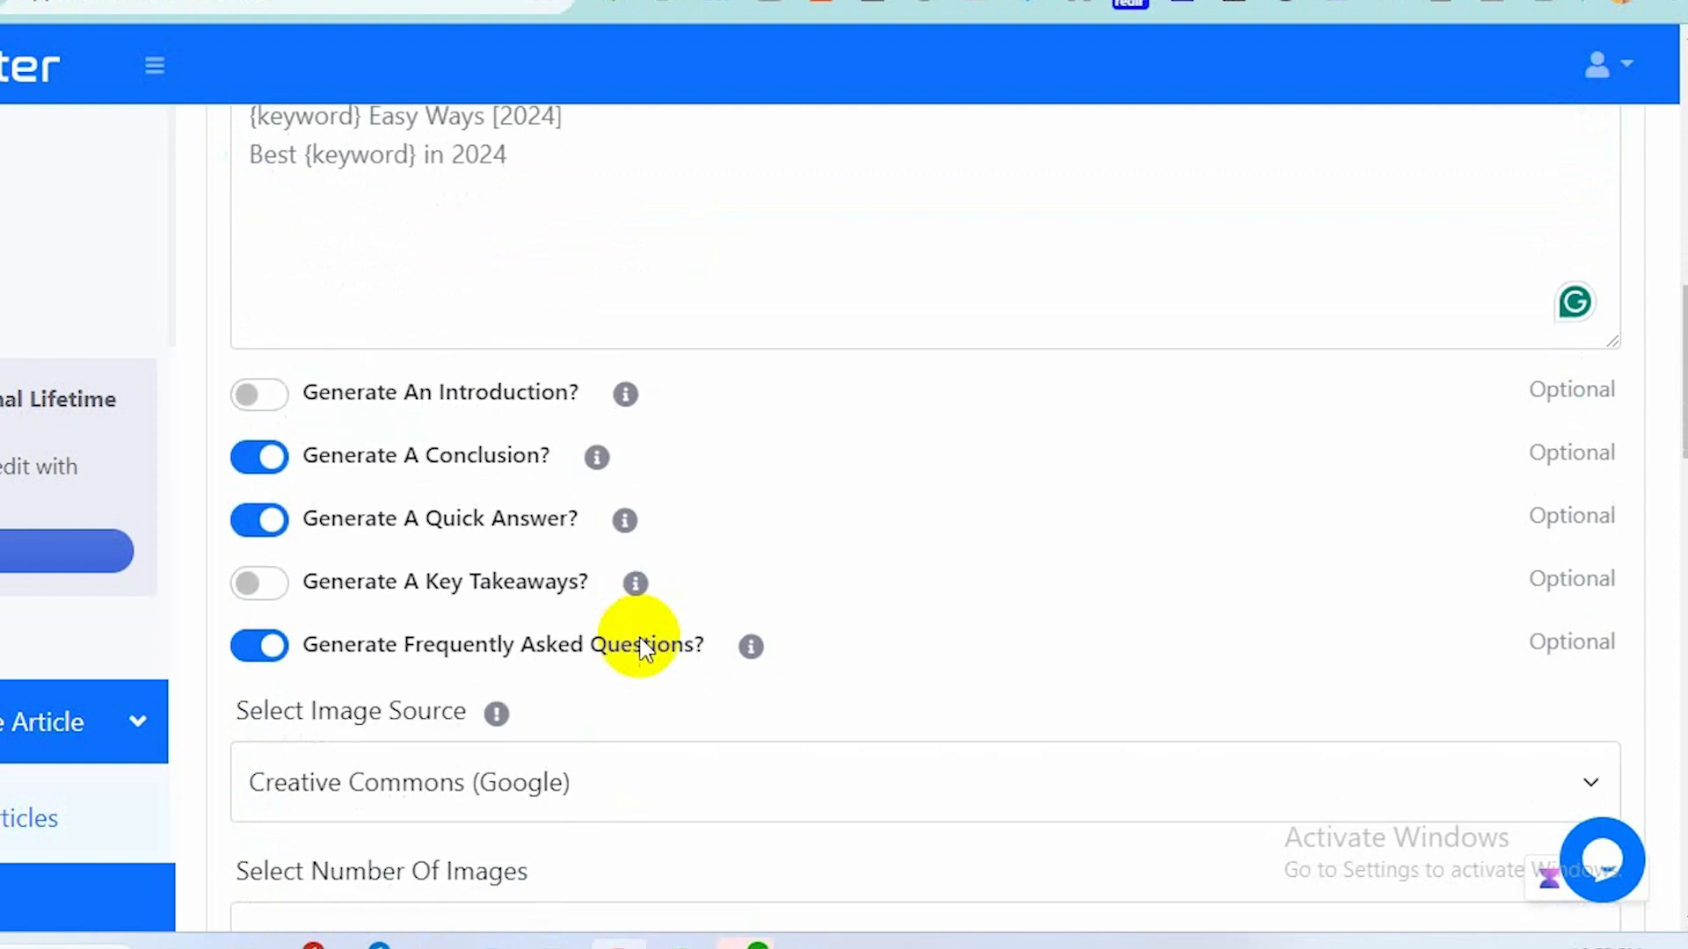
pyautogui.scroll(-1, 646, 649)
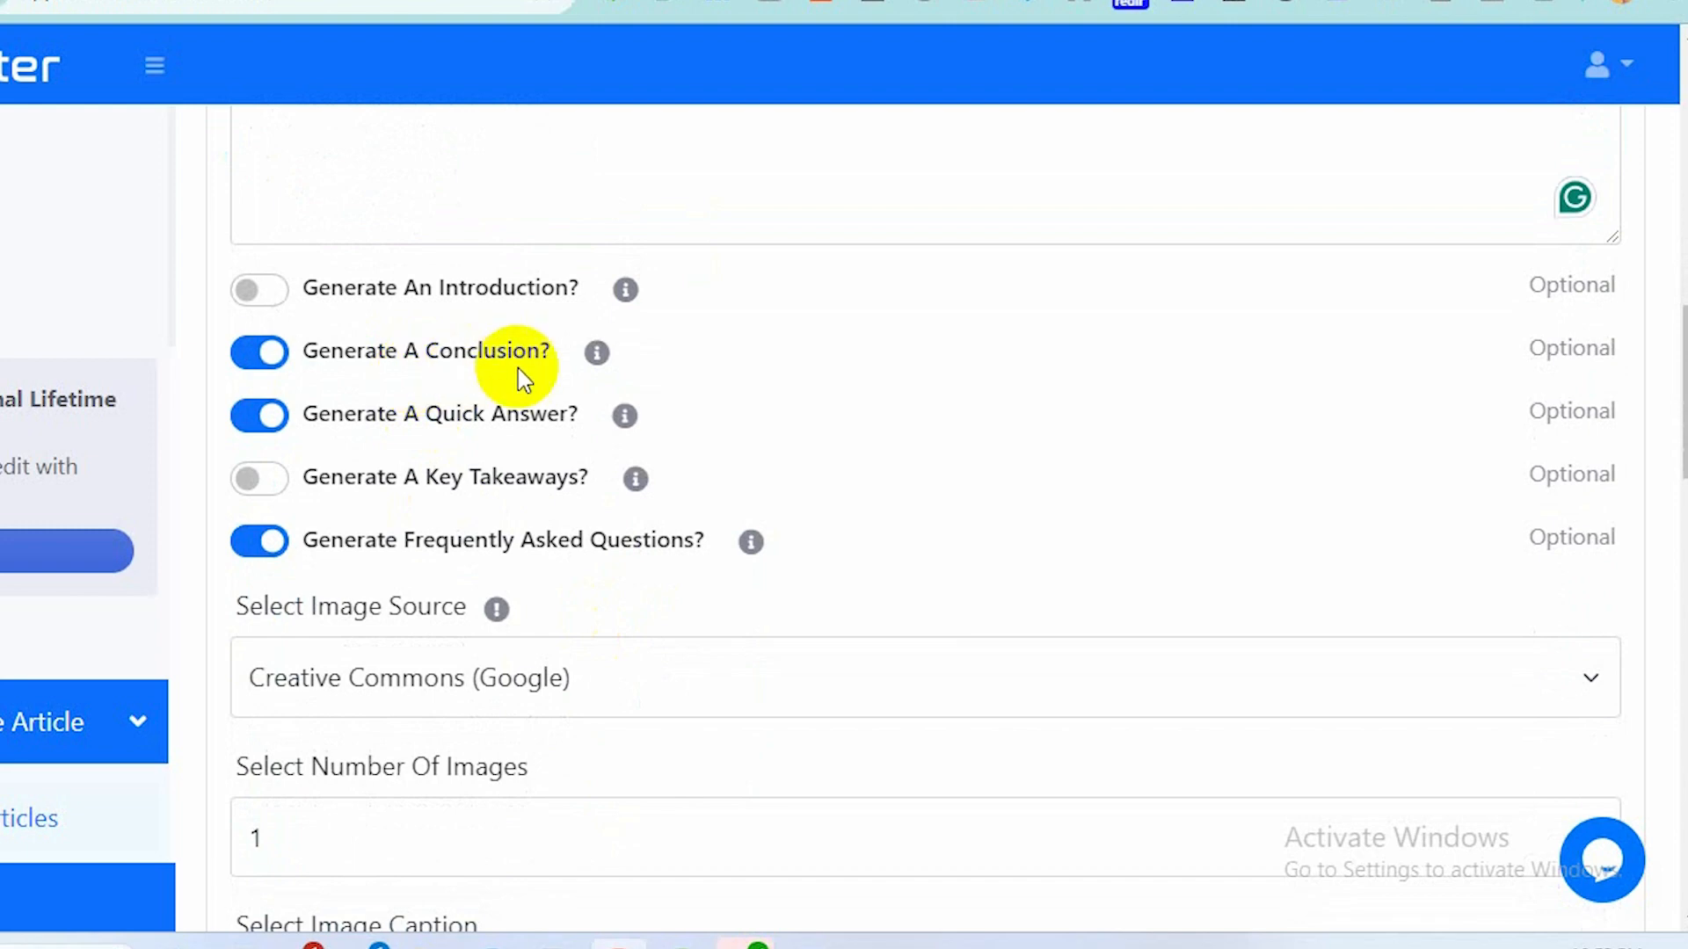
pyautogui.click(271, 297)
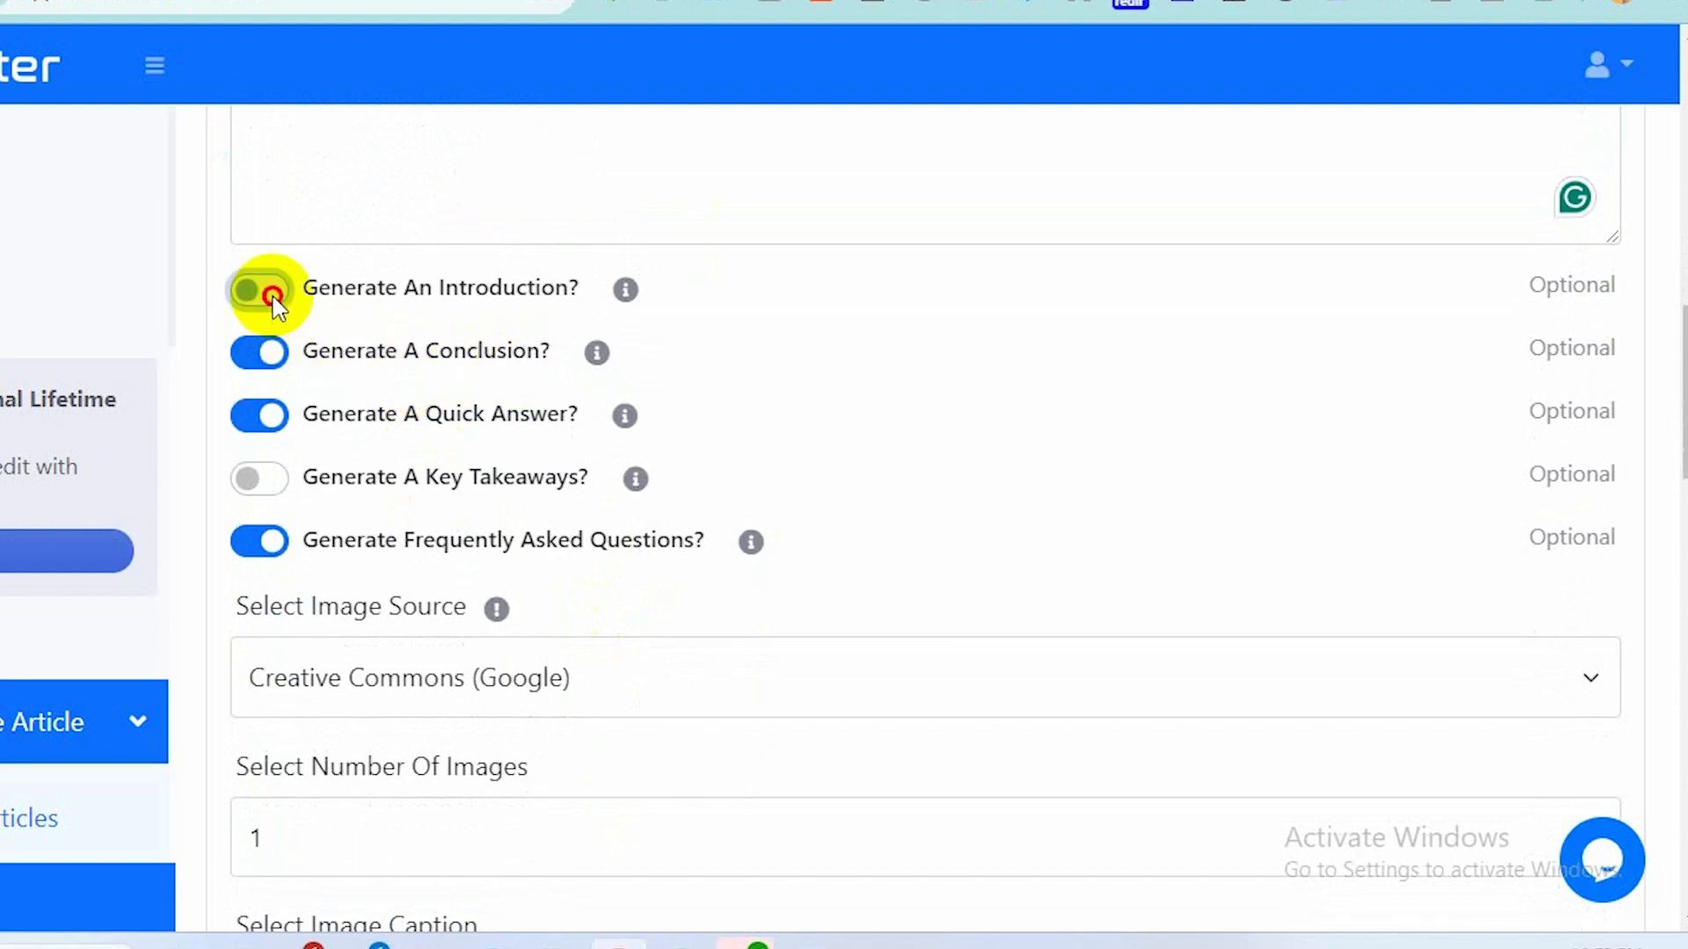
# Disable the custom post title option.
pyautogui.scroll(5, 278, 308)
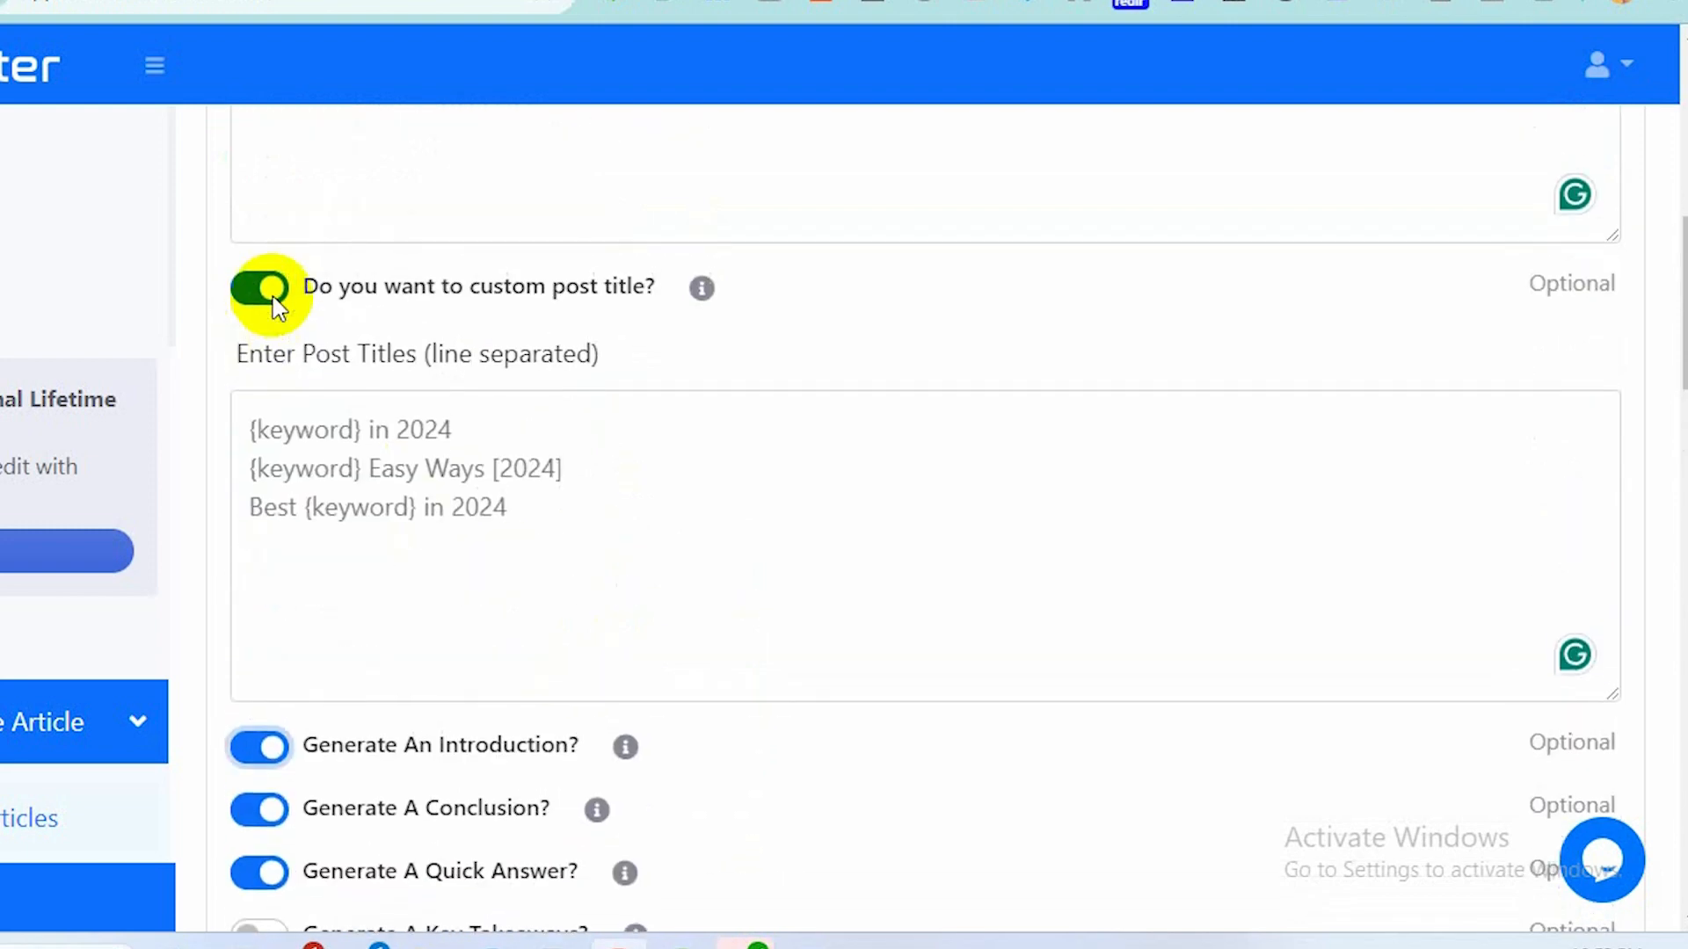
pyautogui.scroll(3, 277, 308)
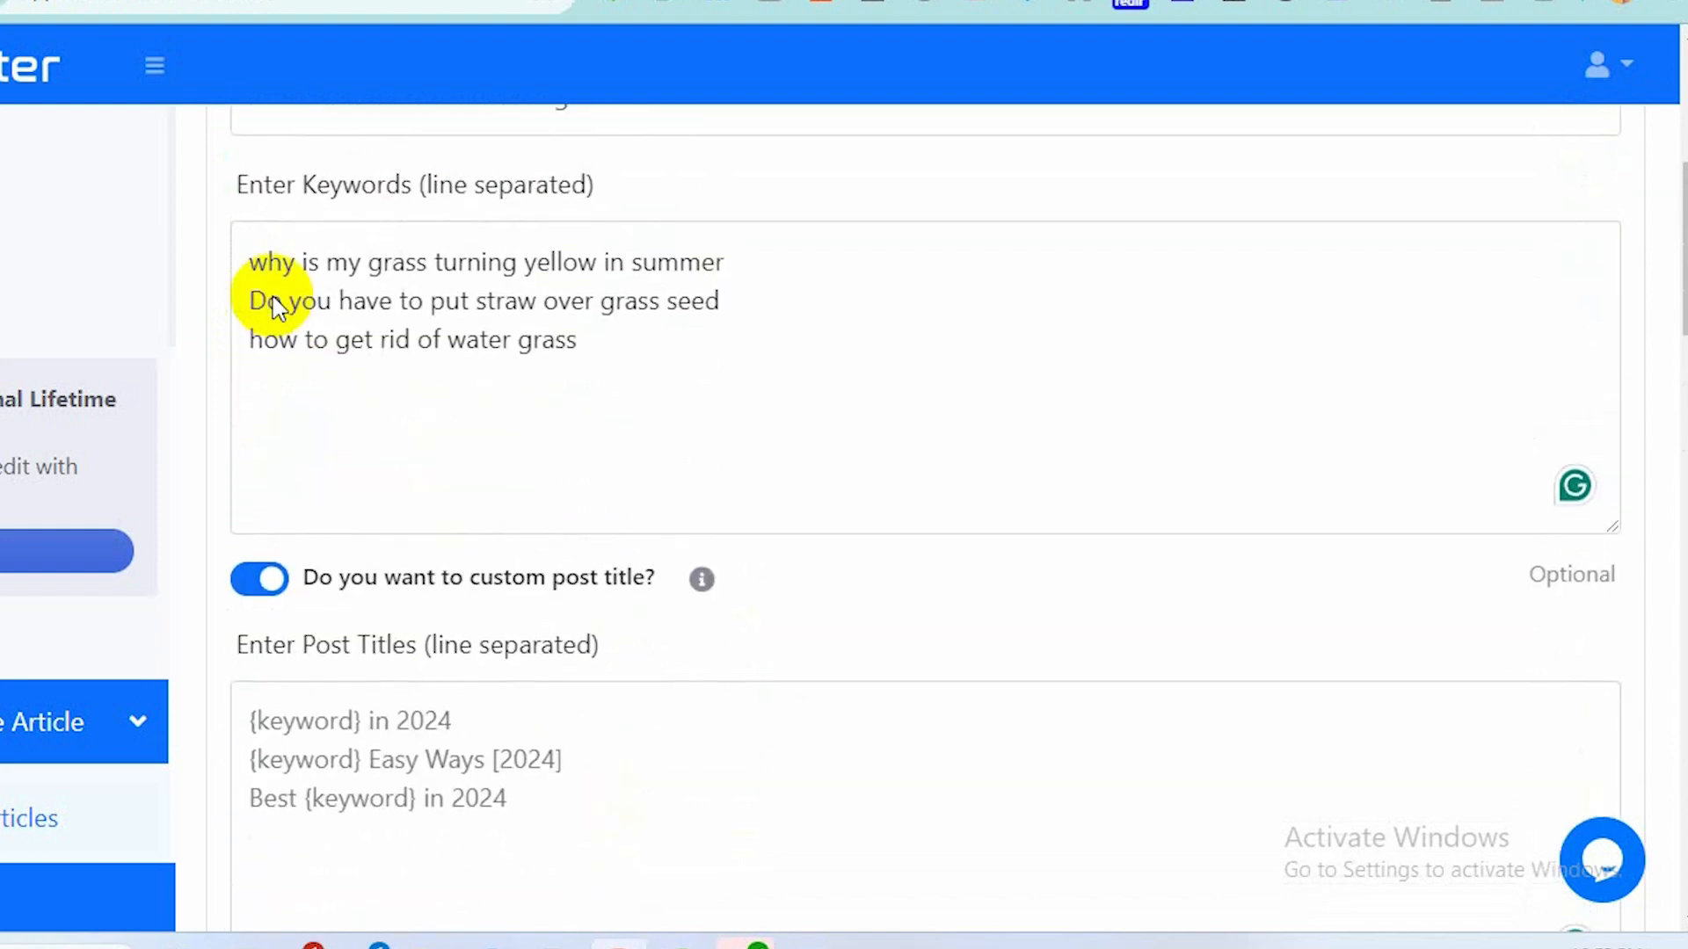
pyautogui.click(260, 582)
# Enable the Generate A Key Takeaways option.
pyautogui.scroll(-3, 621, 697)
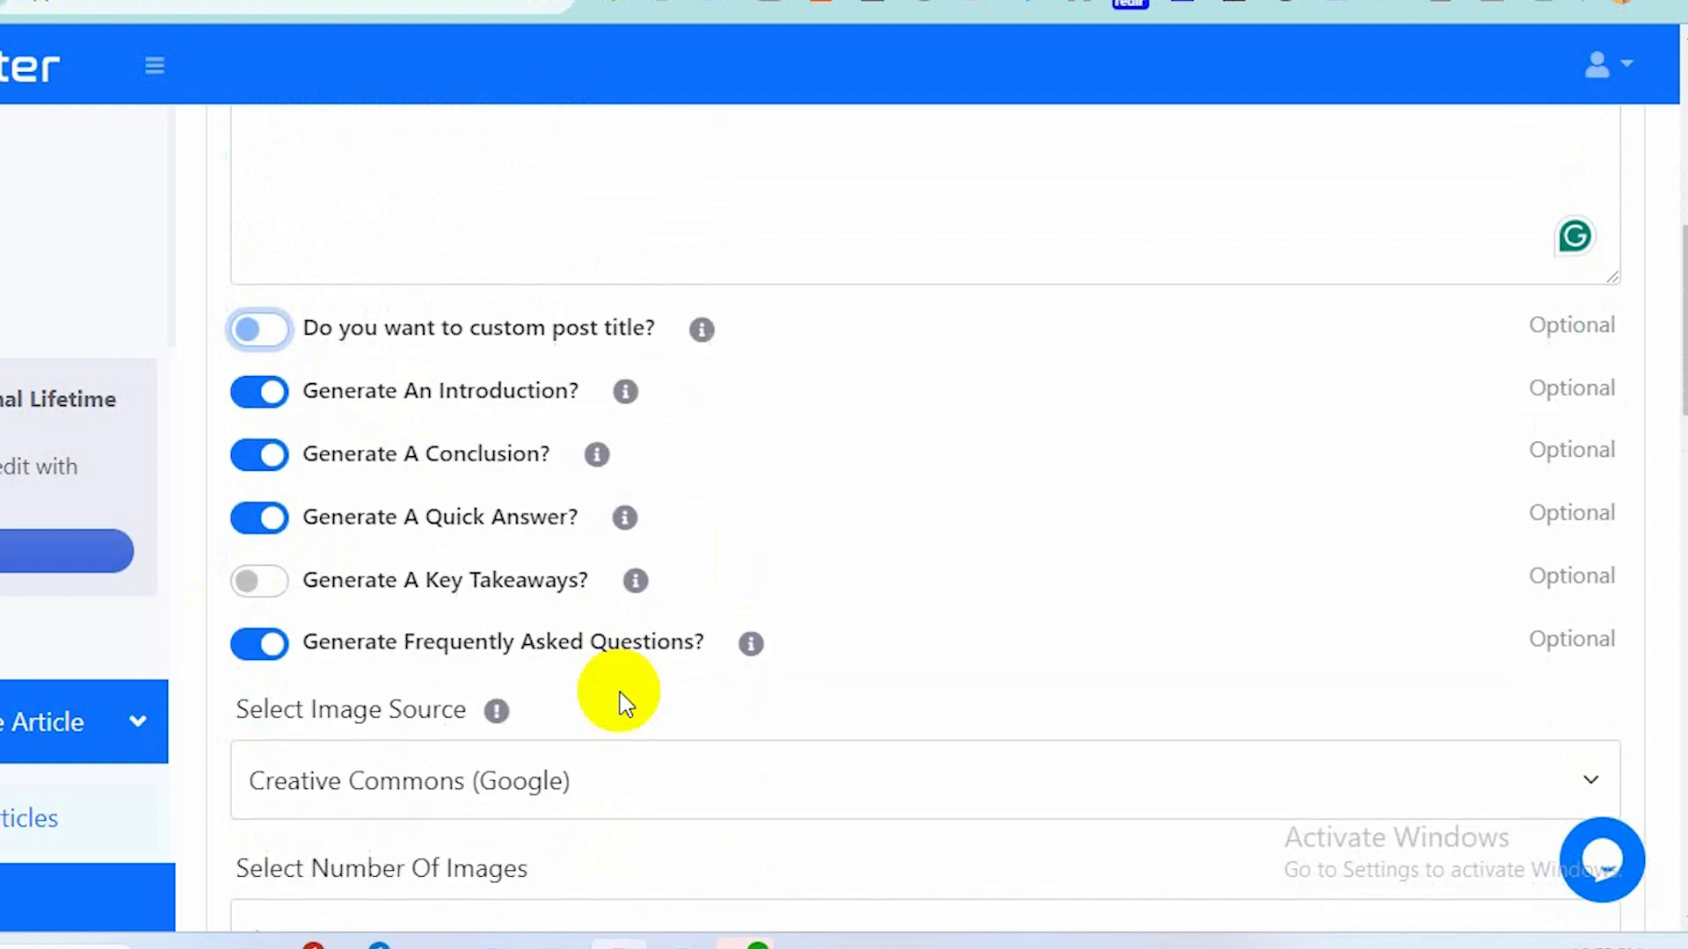
pyautogui.click(262, 581)
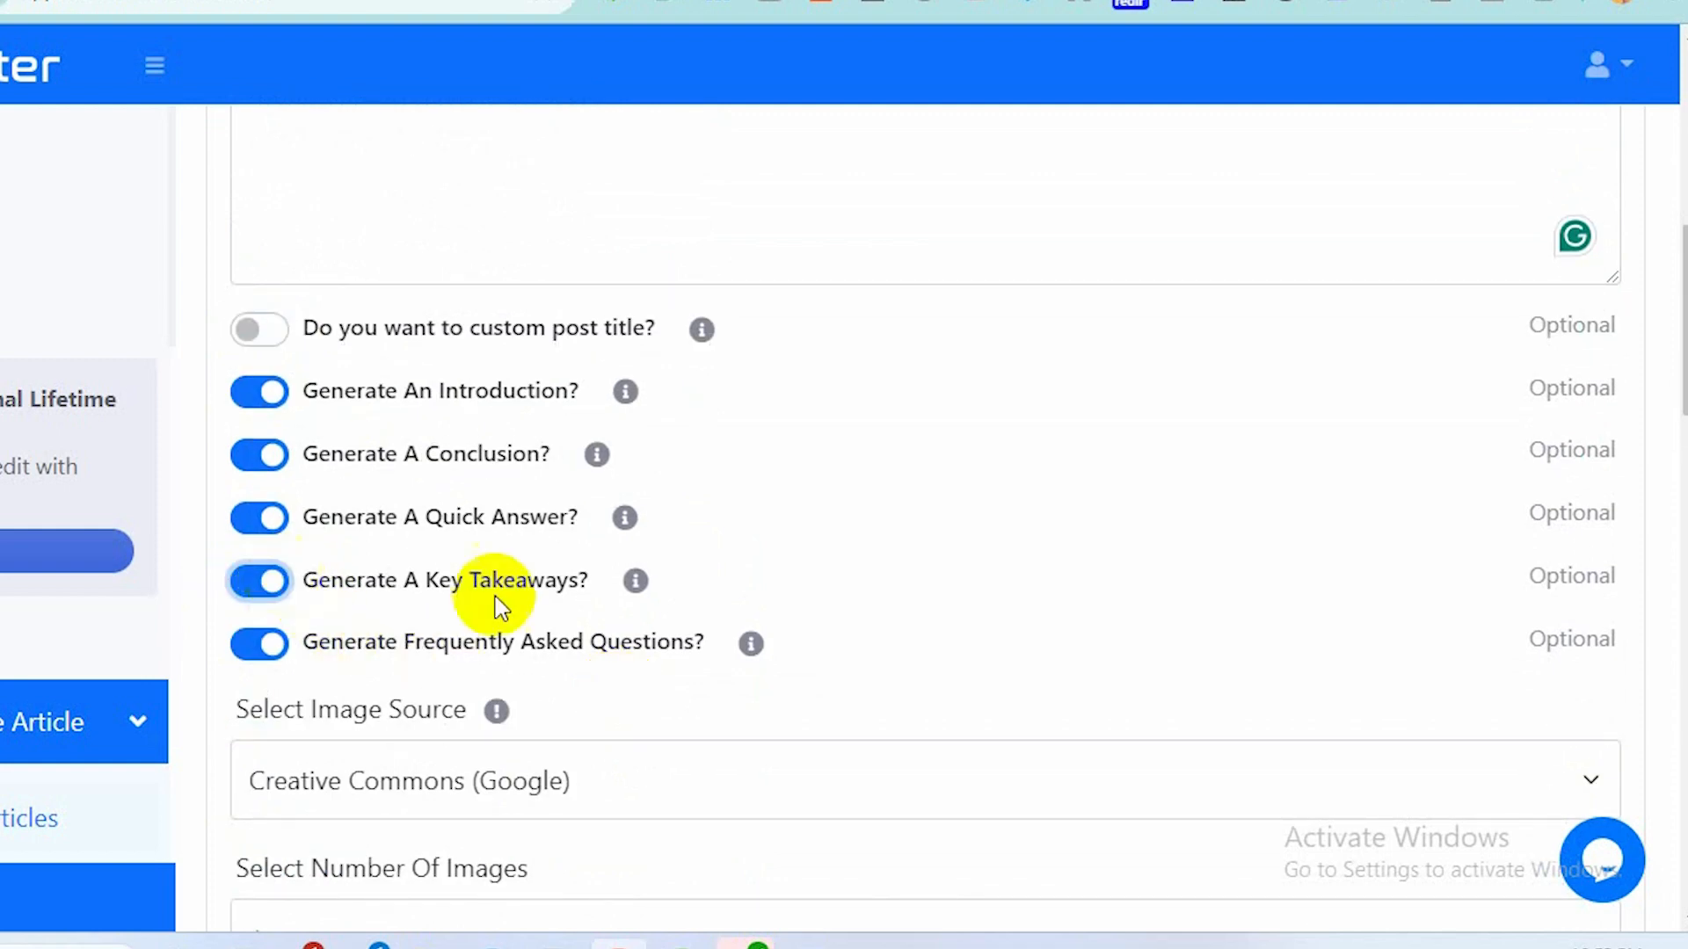
# Set the image source to Unsplash Image.
pyautogui.scroll(-3, 567, 615)
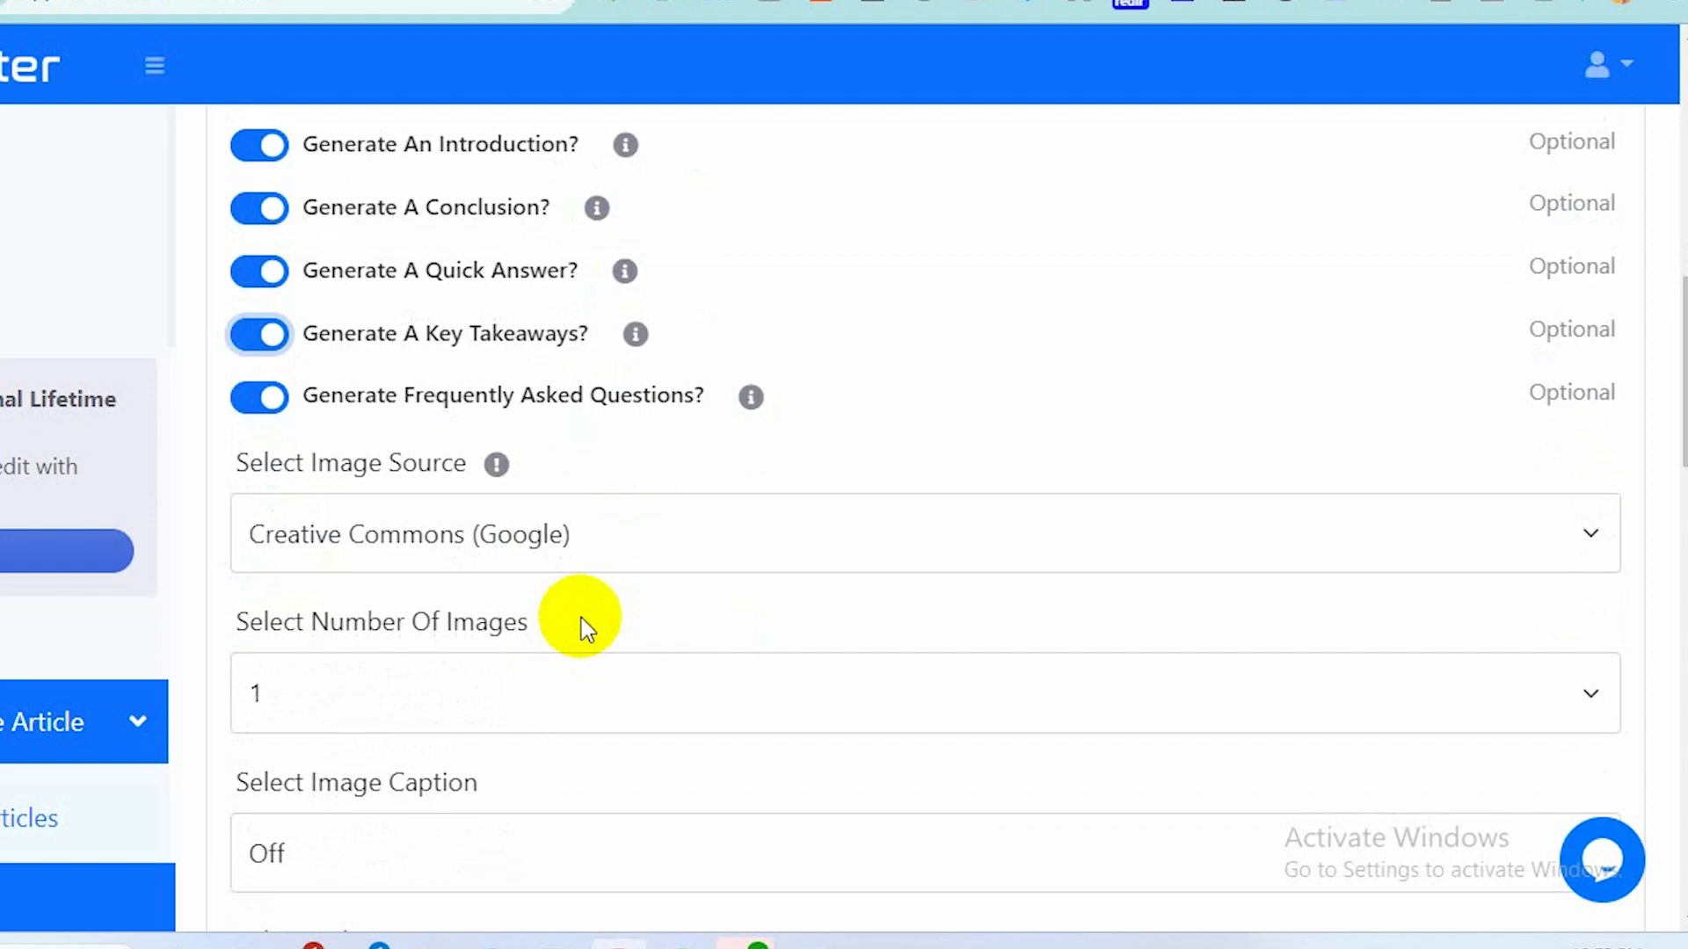
pyautogui.click(1527, 536)
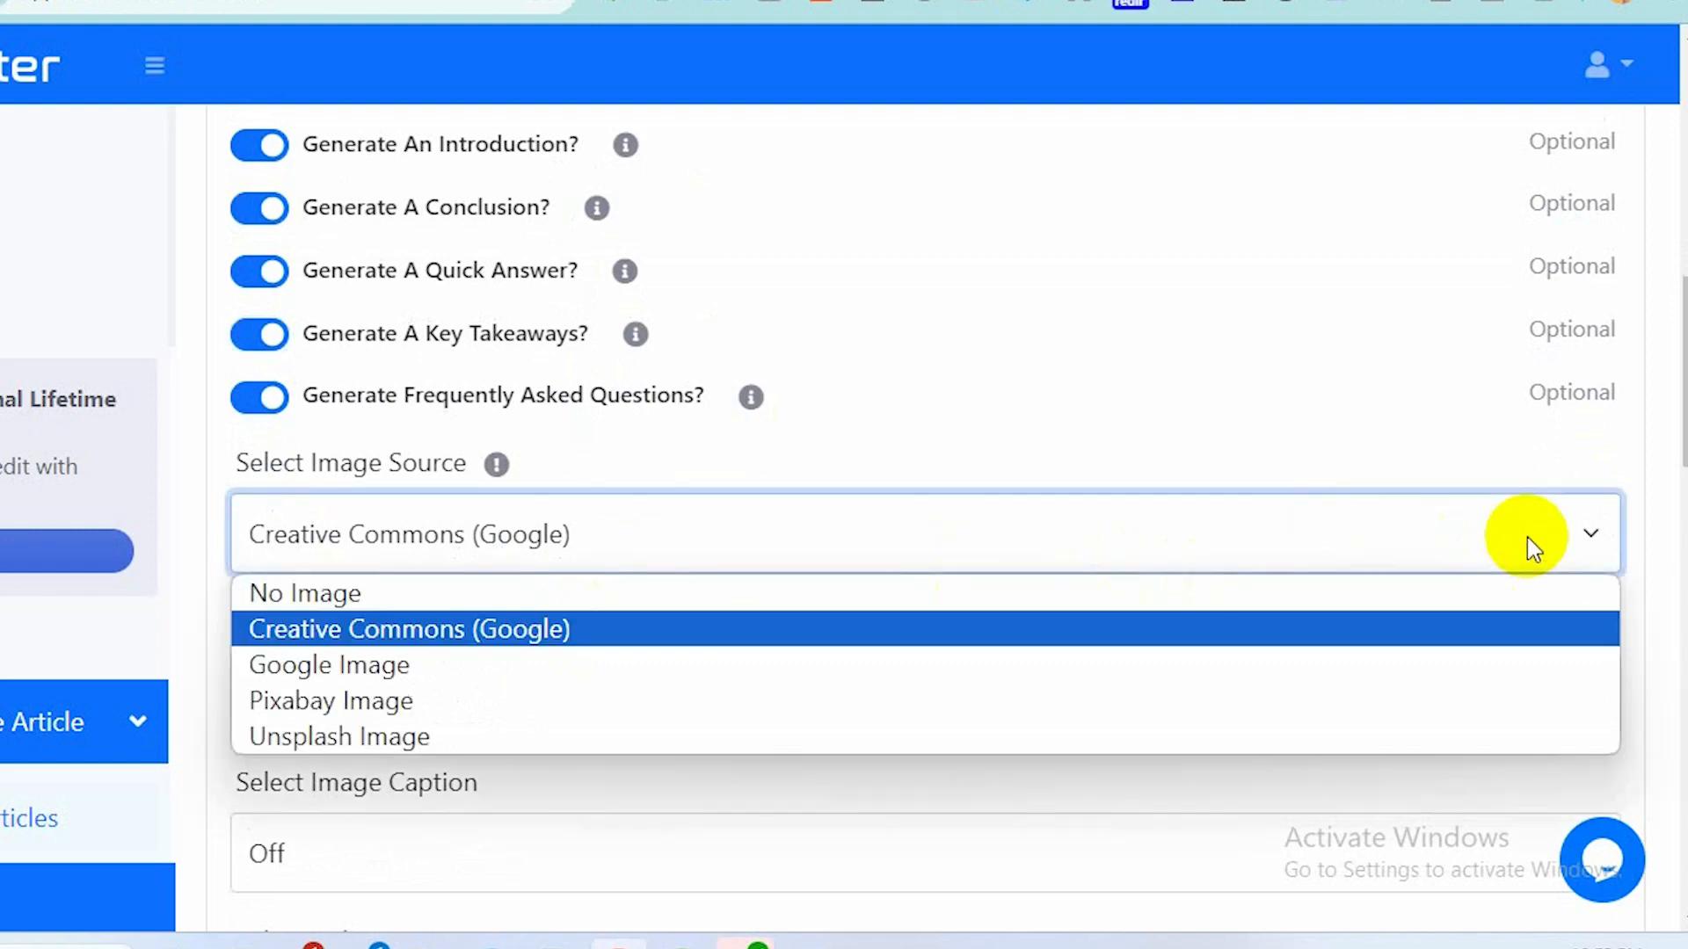
pyautogui.click(1111, 739)
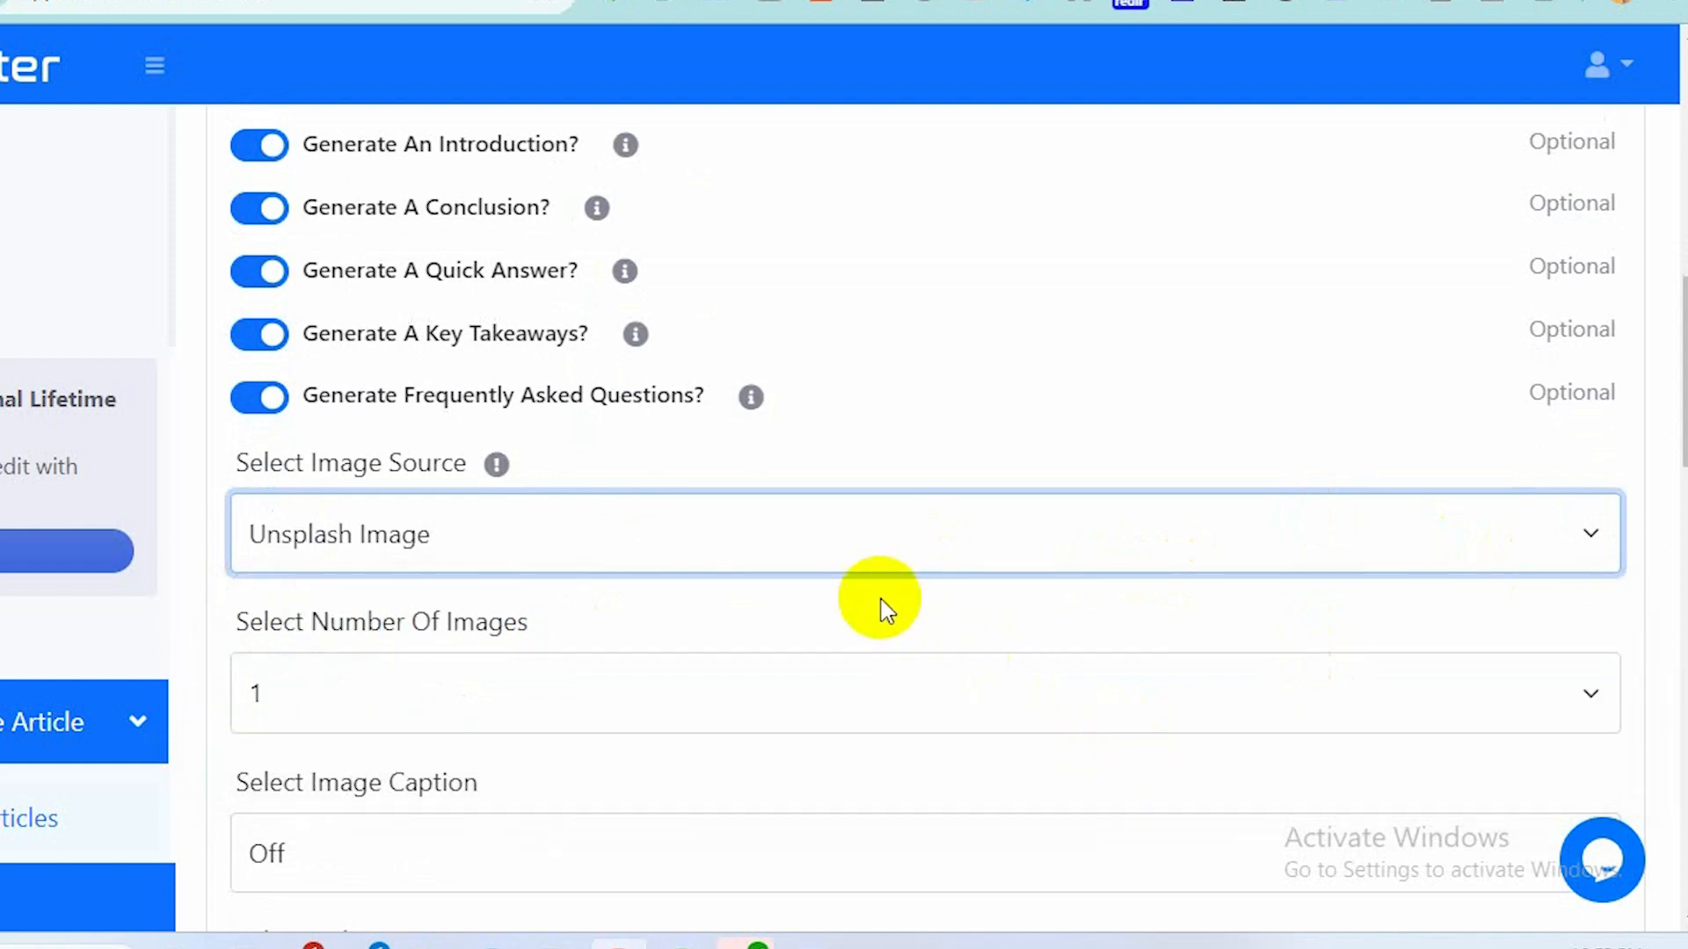
# Set the number of images to 2.
pyautogui.scroll(-2, 881, 607)
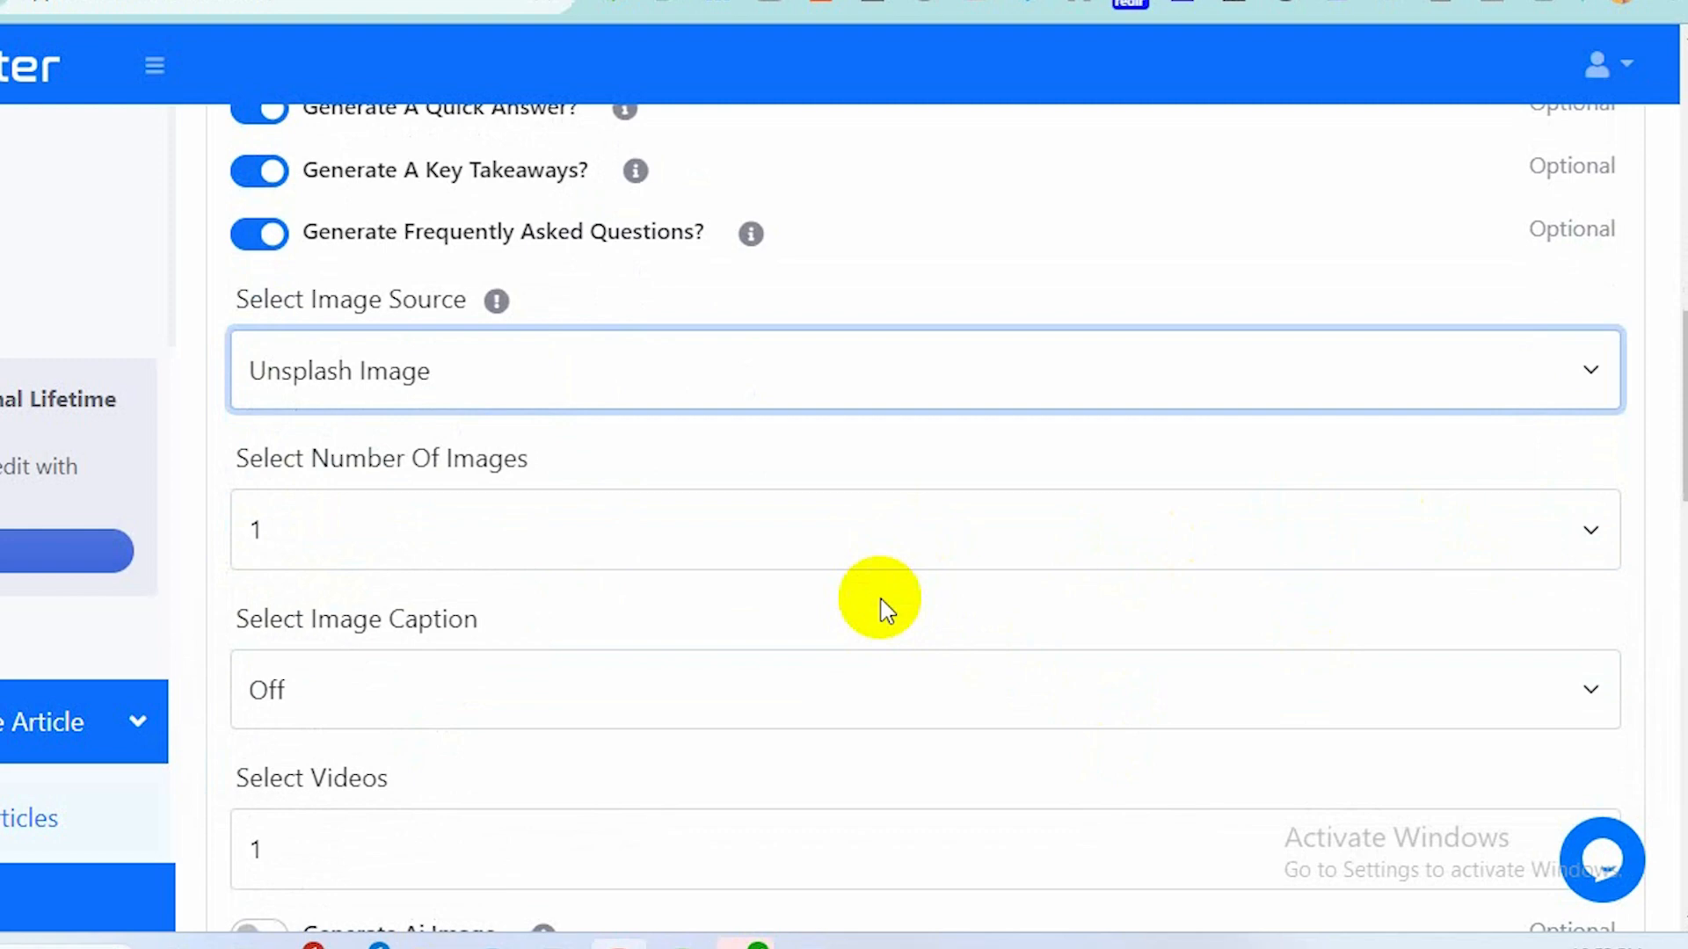
pyautogui.click(1175, 527)
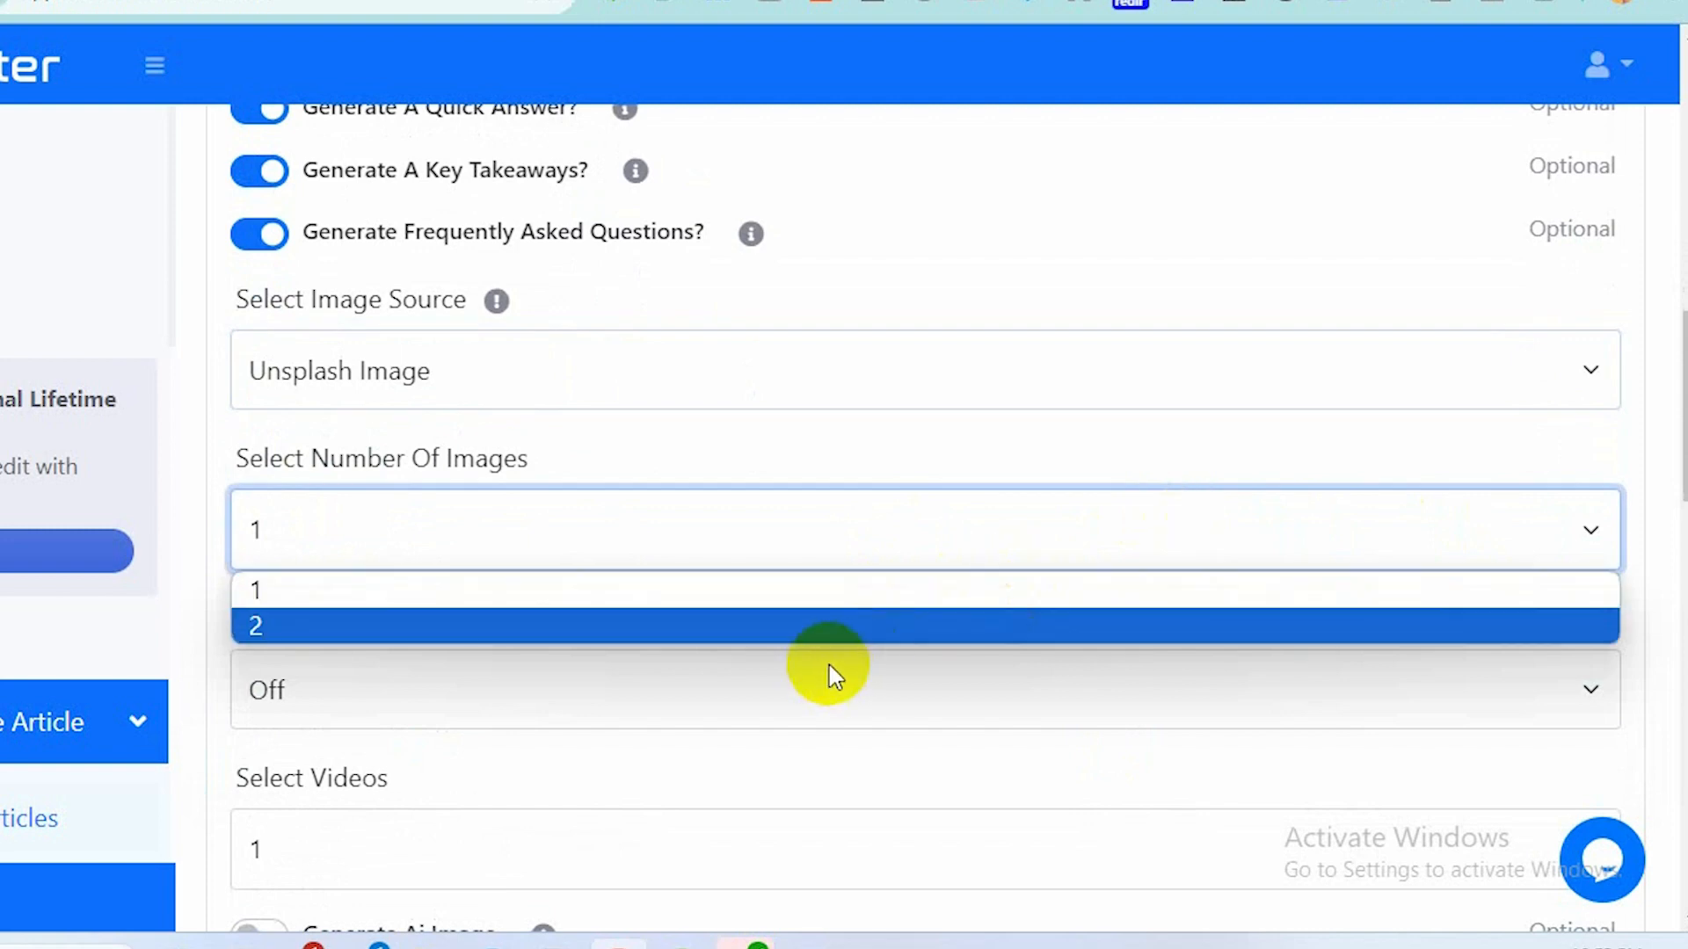
pyautogui.click(801, 625)
# Set the videos option to No Video.
pyautogui.scroll(-2, 780, 620)
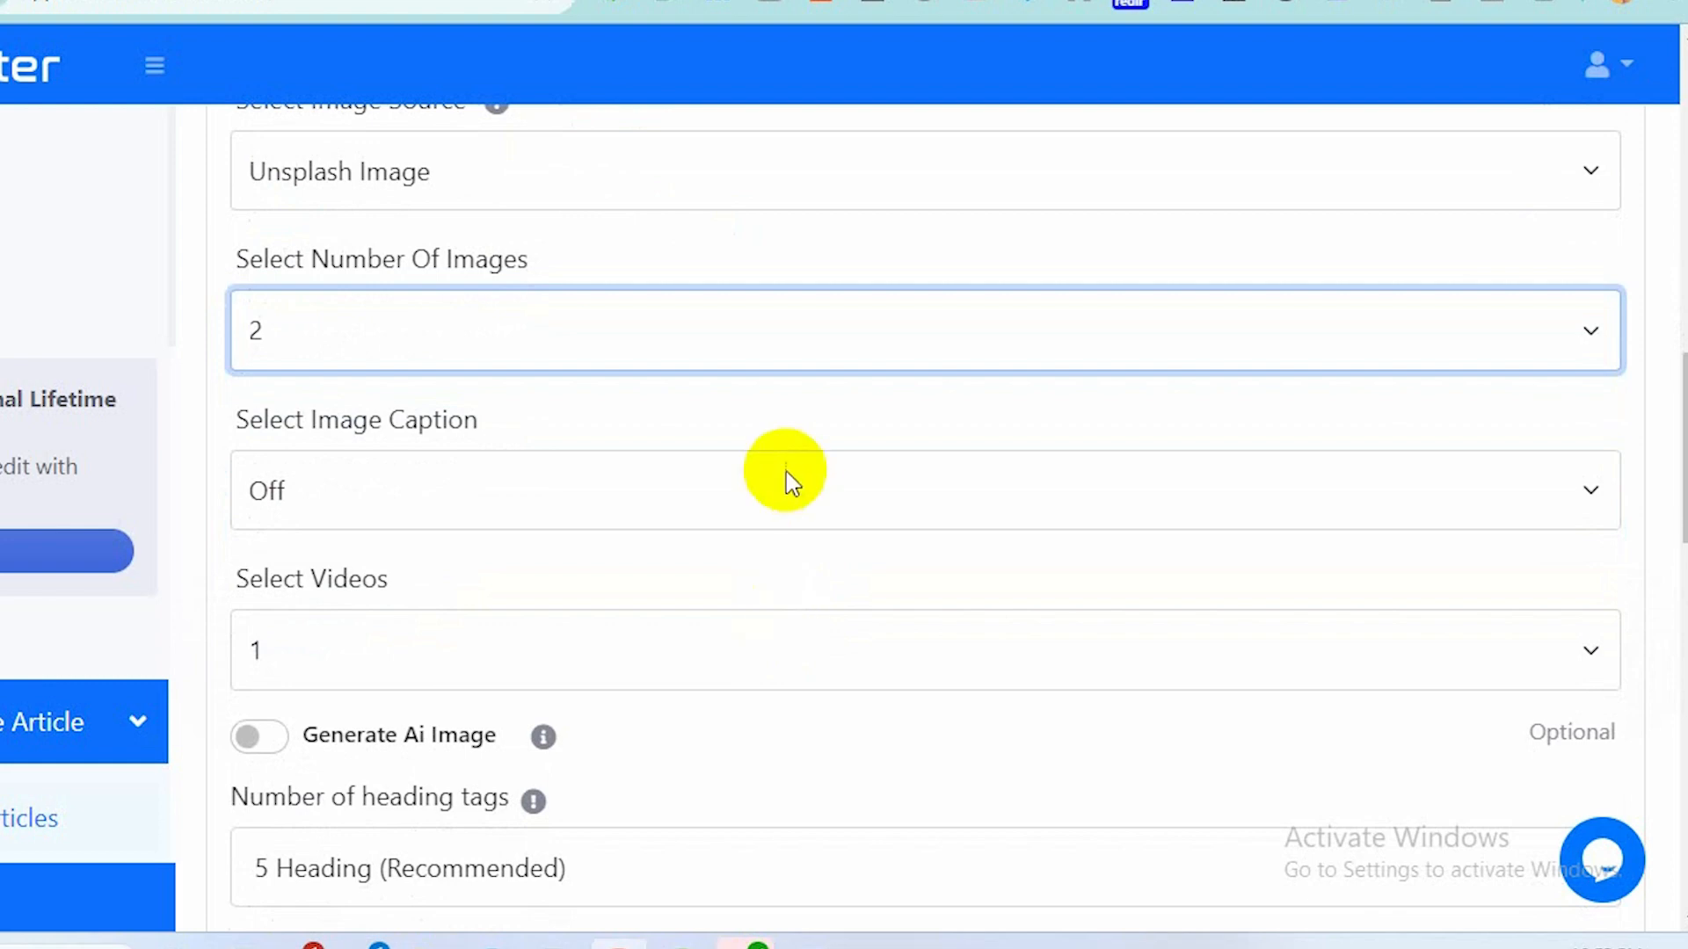
pyautogui.scroll(-2, 785, 482)
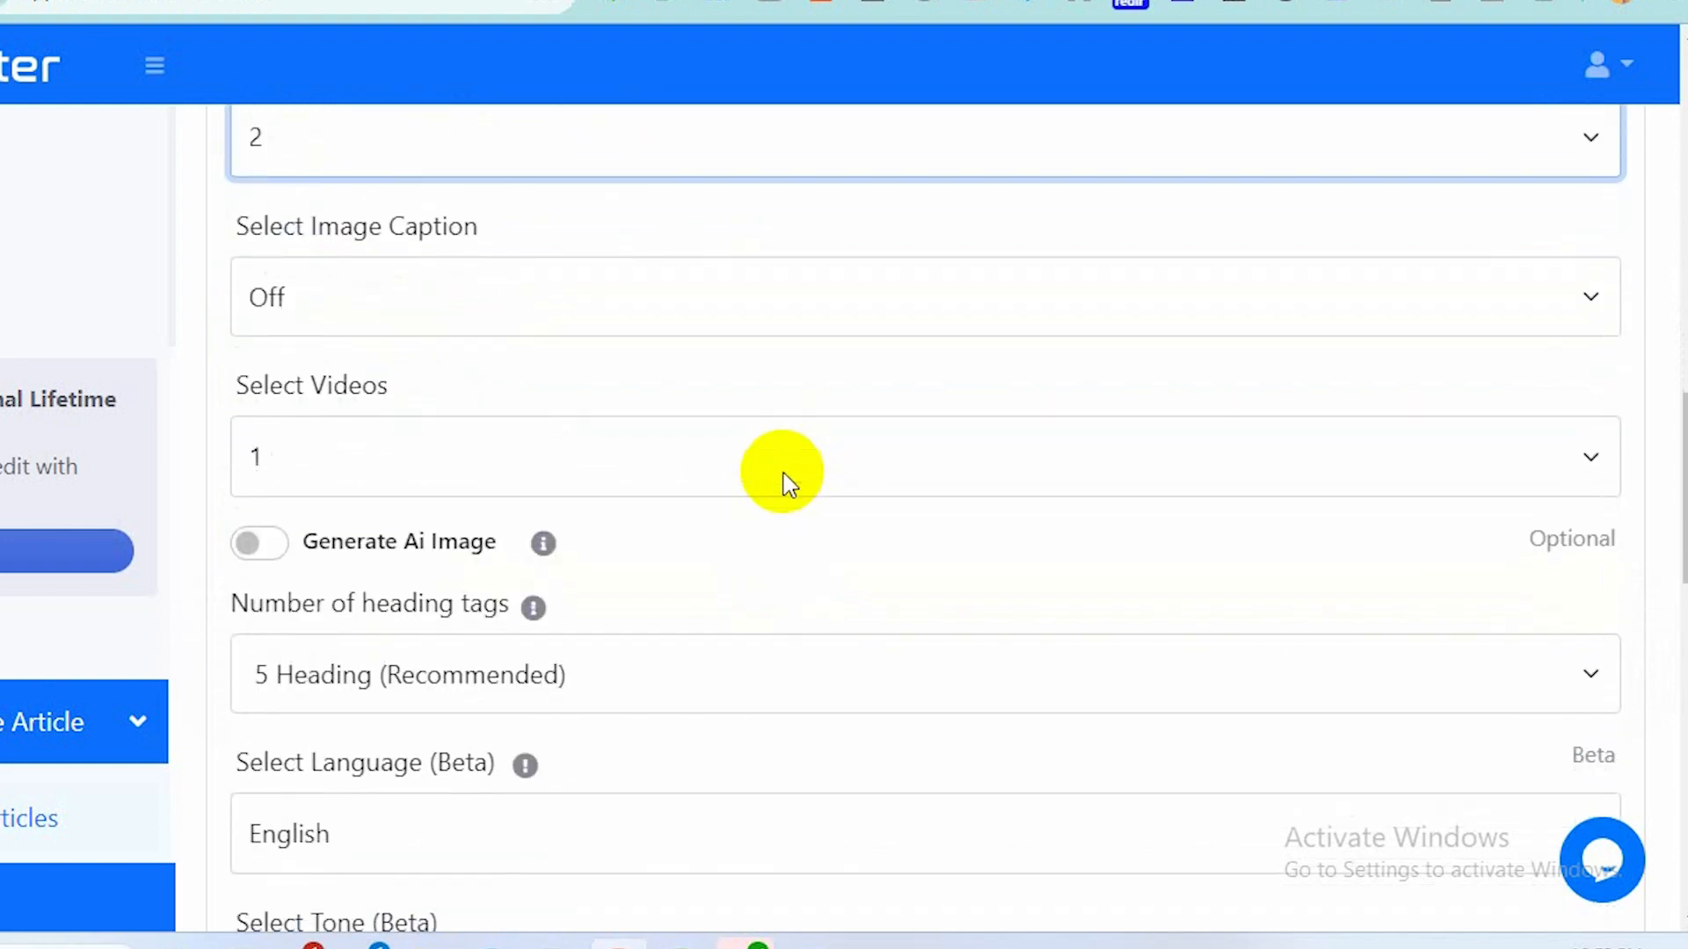
pyautogui.click(785, 479)
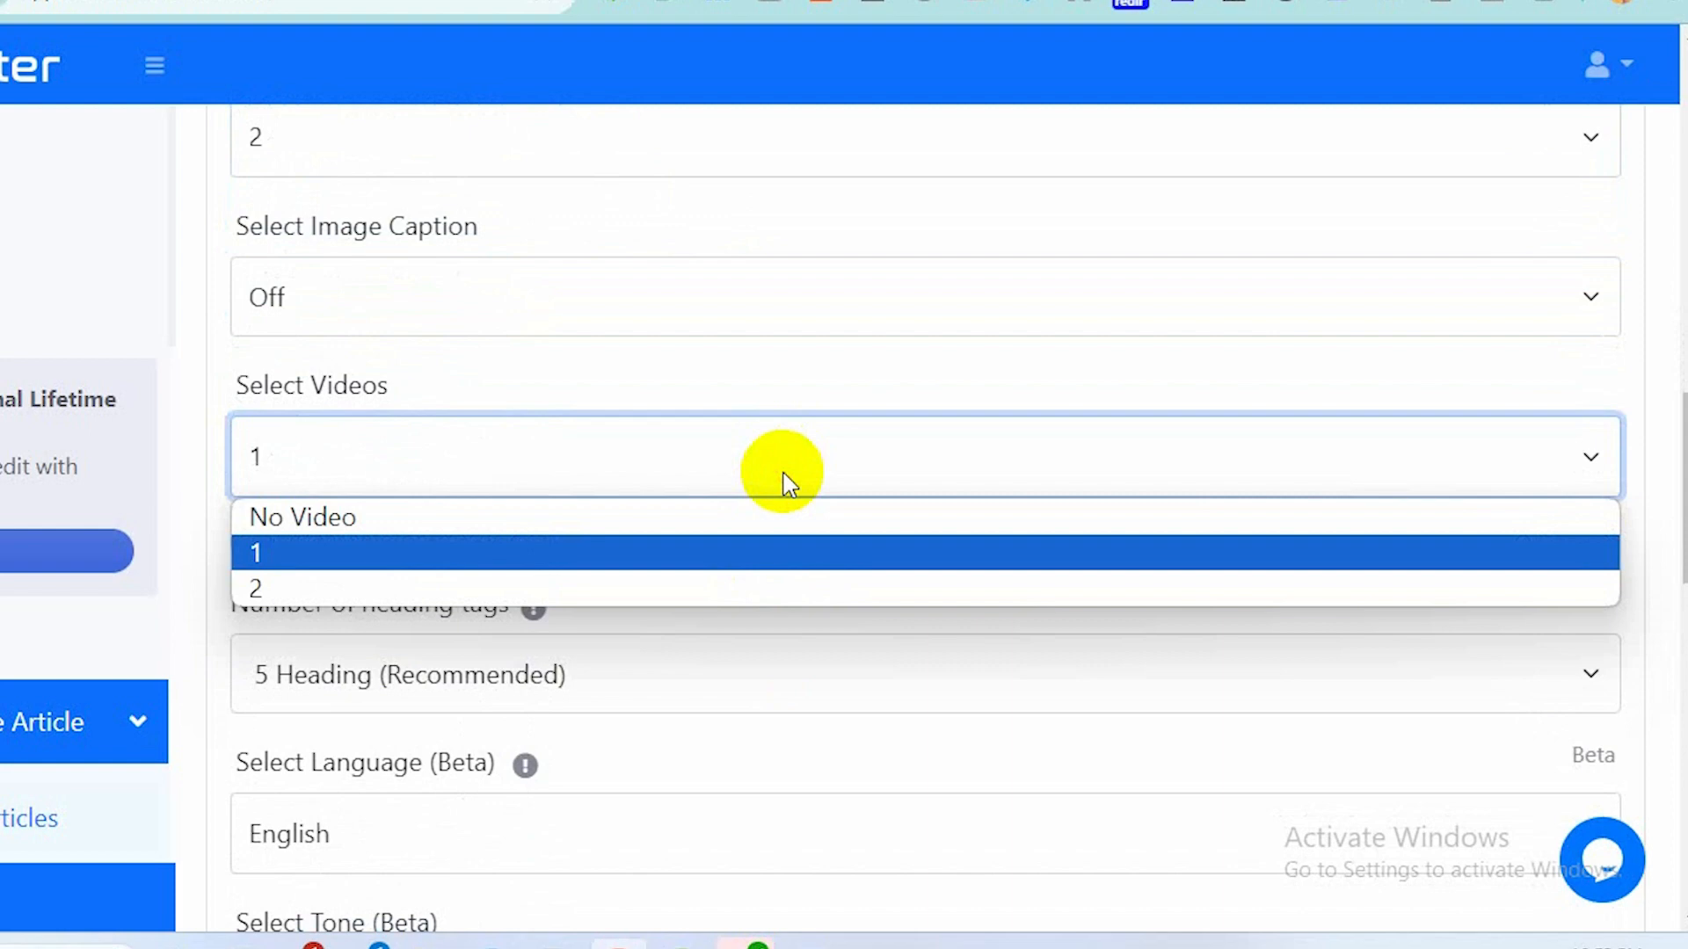
pyautogui.click(677, 528)
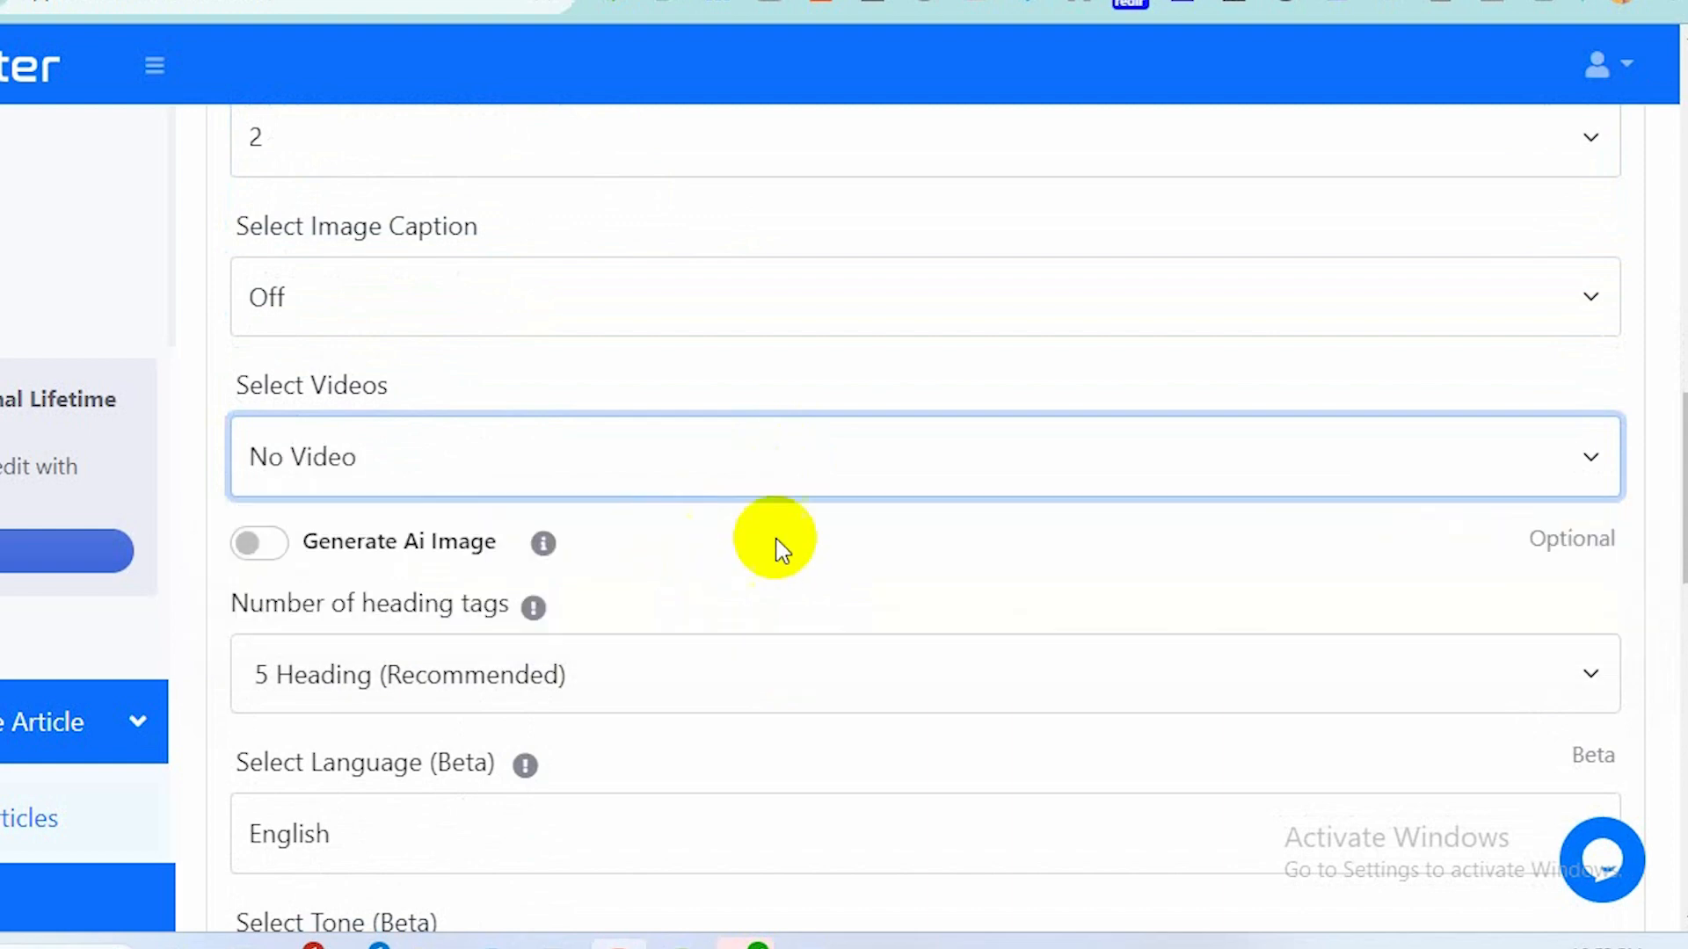
# Enable the Generate Ai Image option.
pyautogui.scroll(-2, 779, 553)
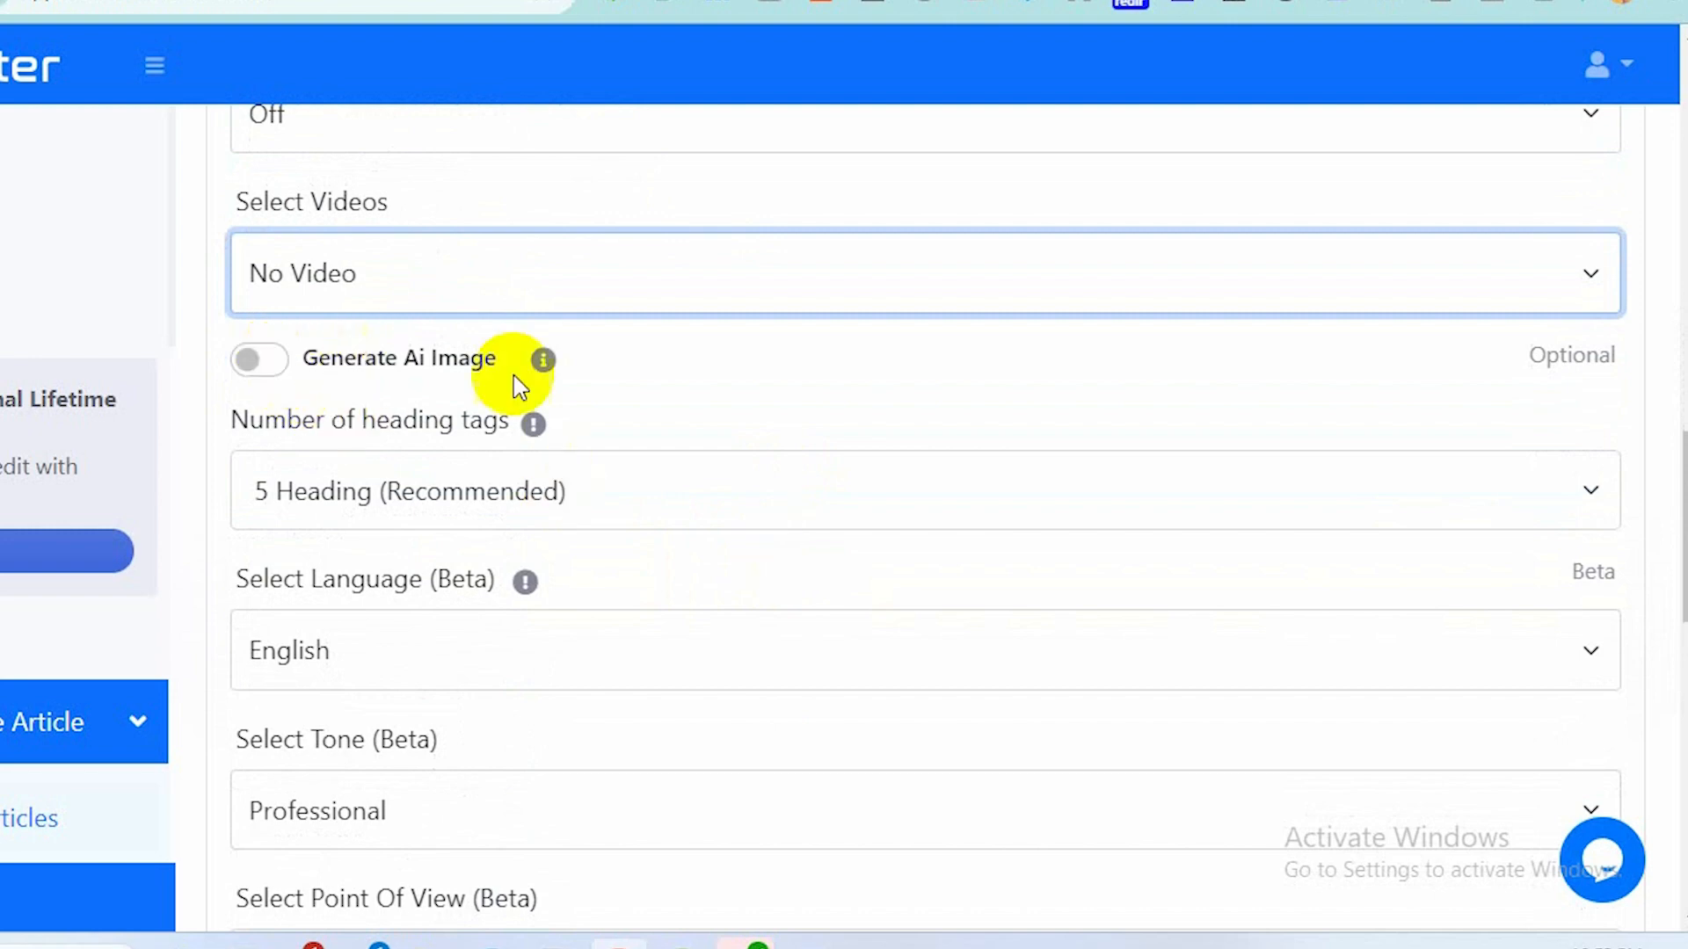
pyautogui.moveTo(543, 361)
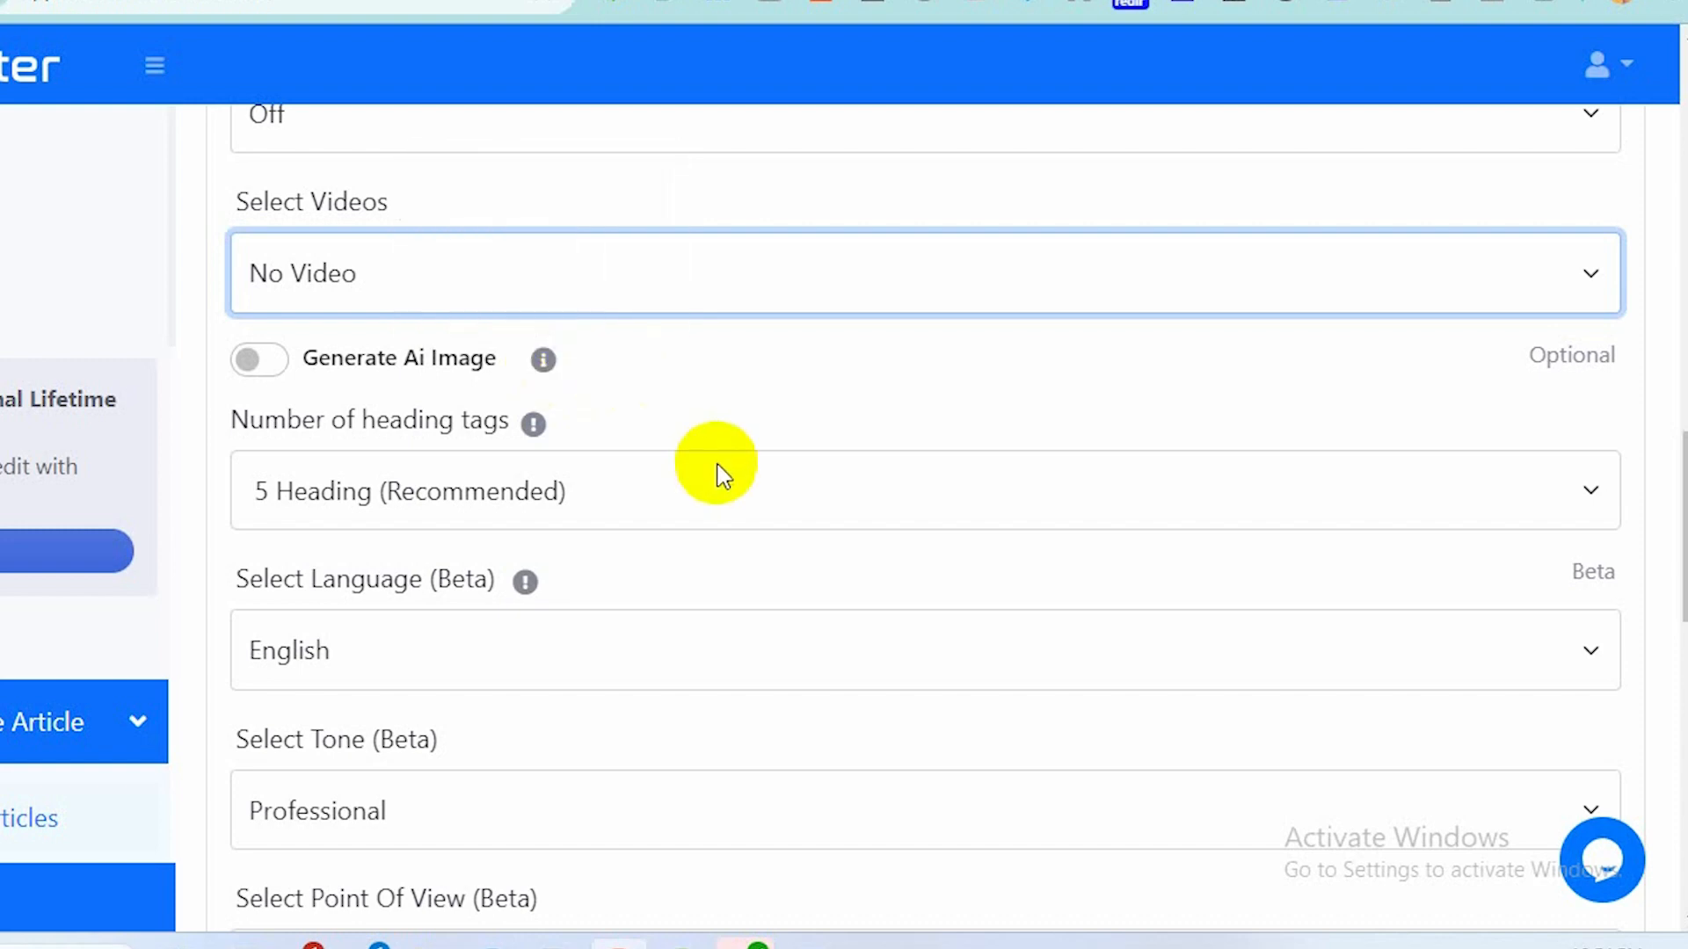
pyautogui.click(268, 365)
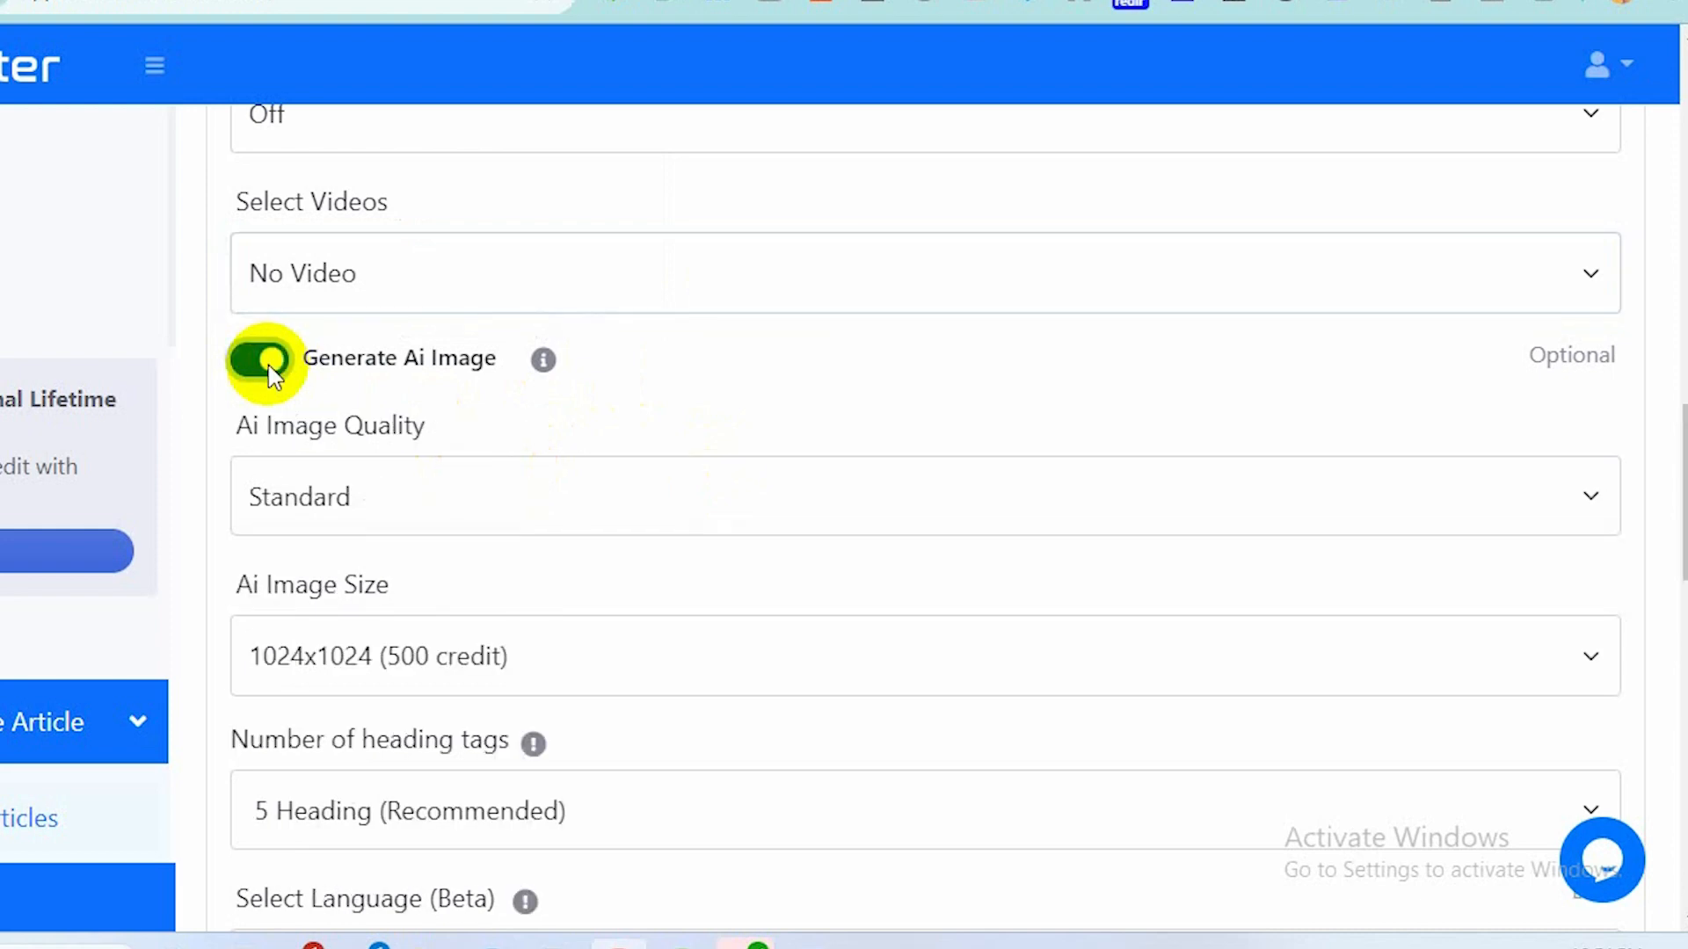
# Choose Standard as the AI image quality and keep the 1024x1024 (500 credit) image size.
pyautogui.scroll(-2, 514, 488)
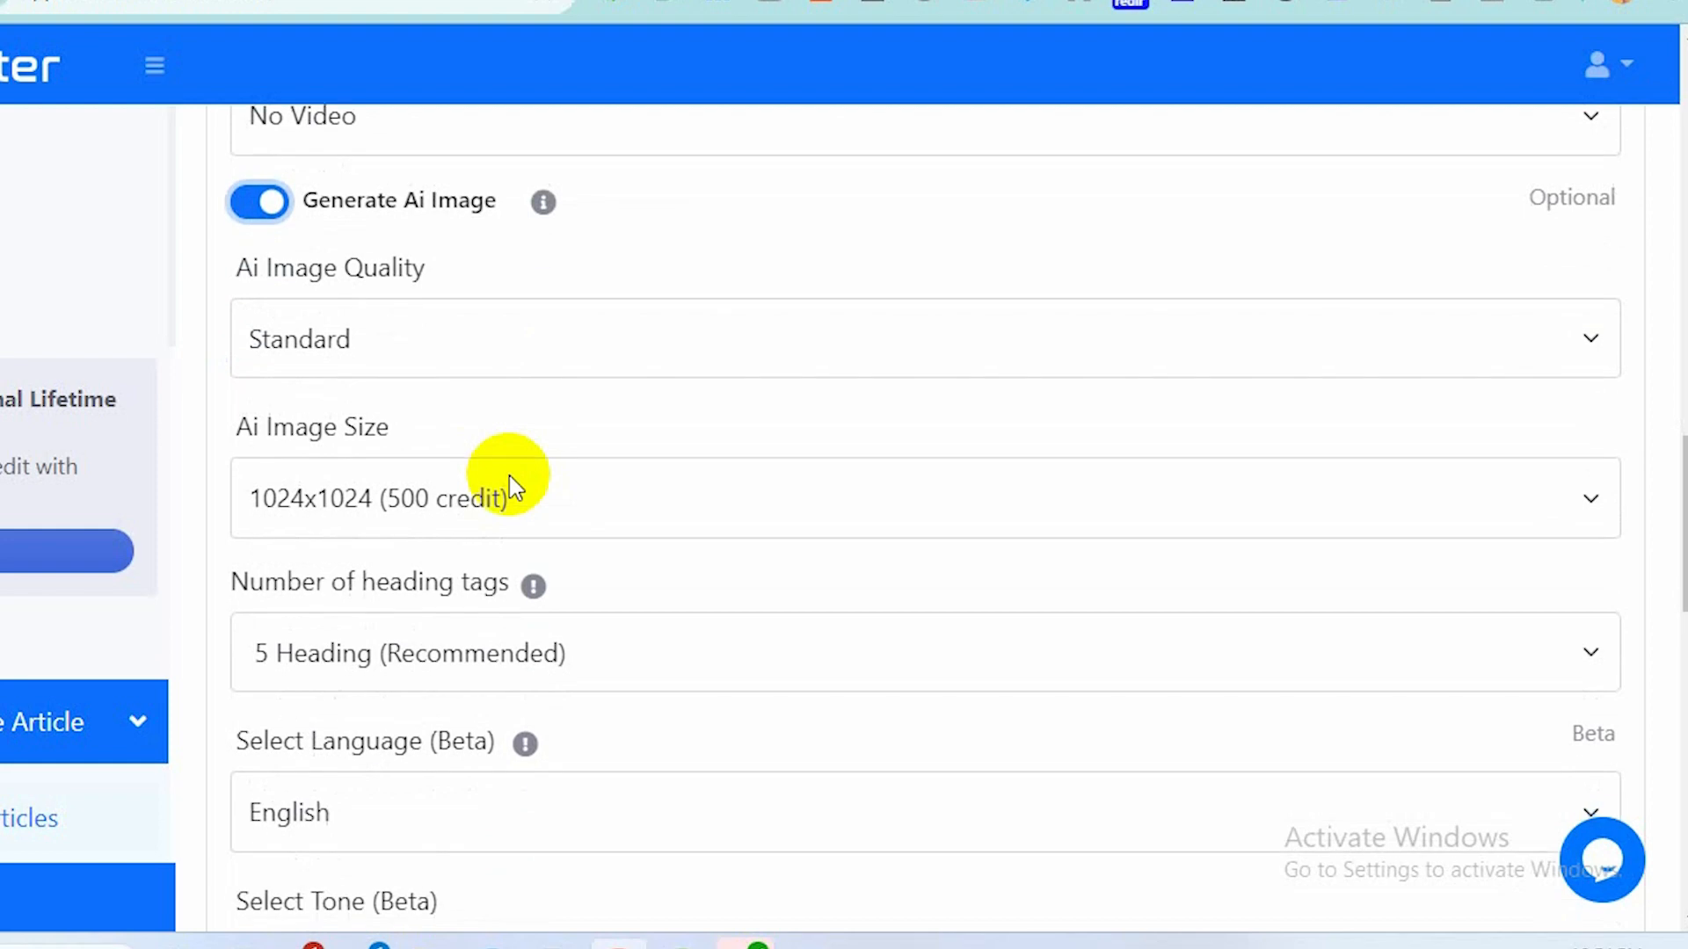
pyautogui.click(581, 350)
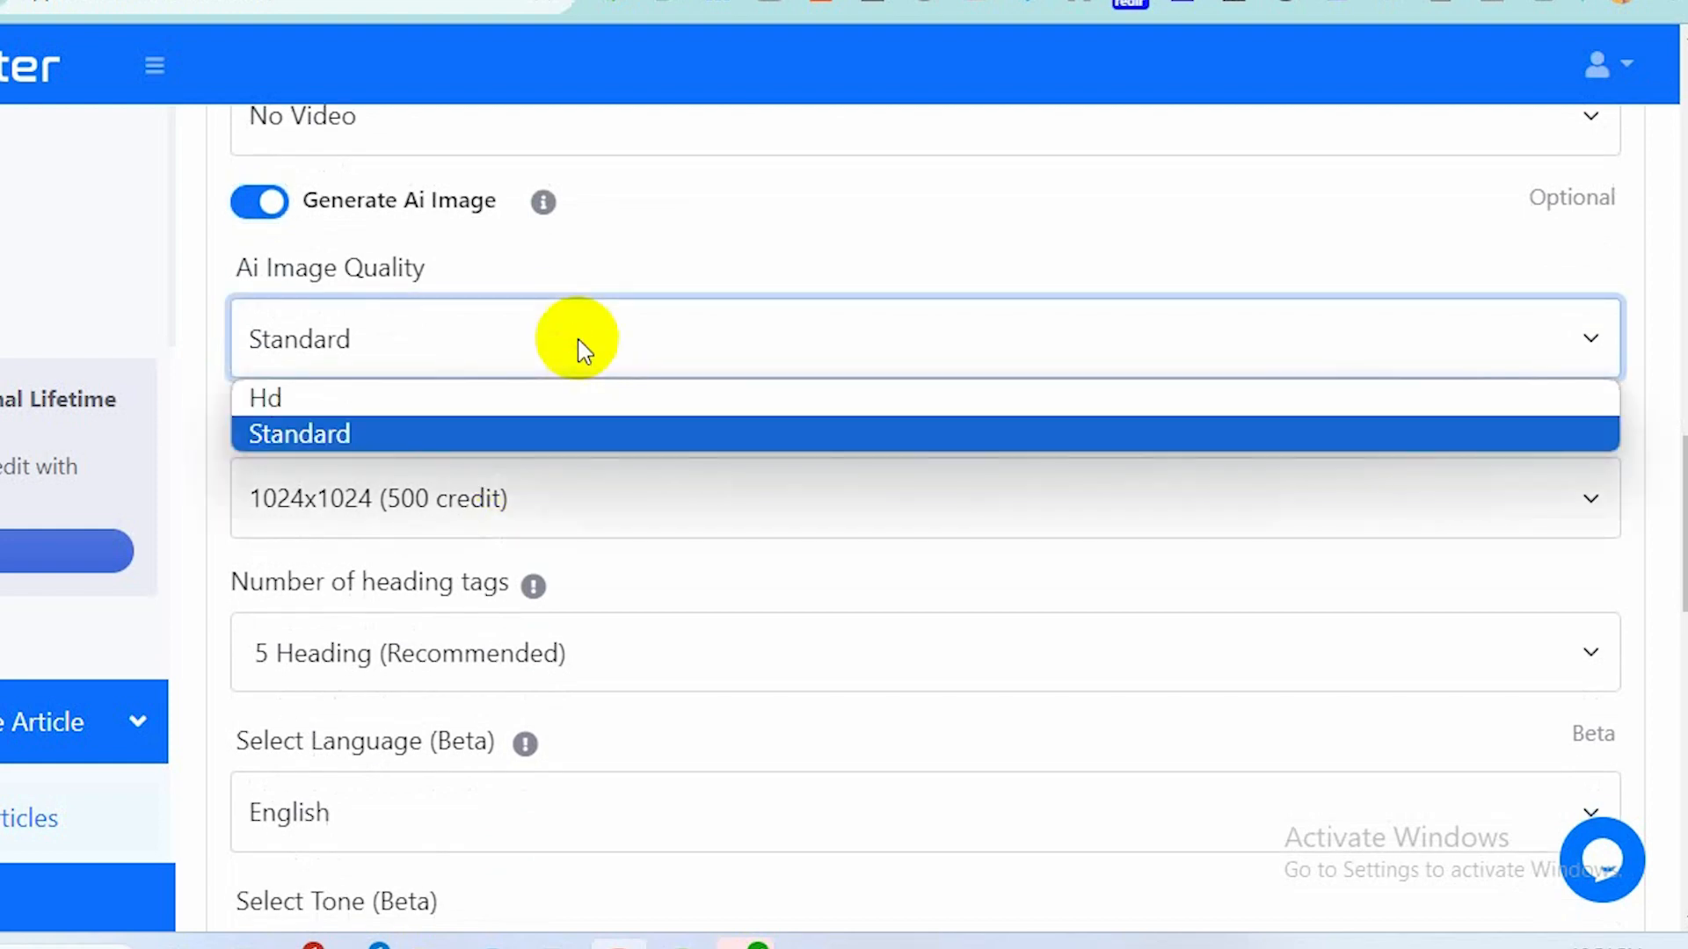
pyautogui.click(542, 431)
pyautogui.scroll(-2, 542, 422)
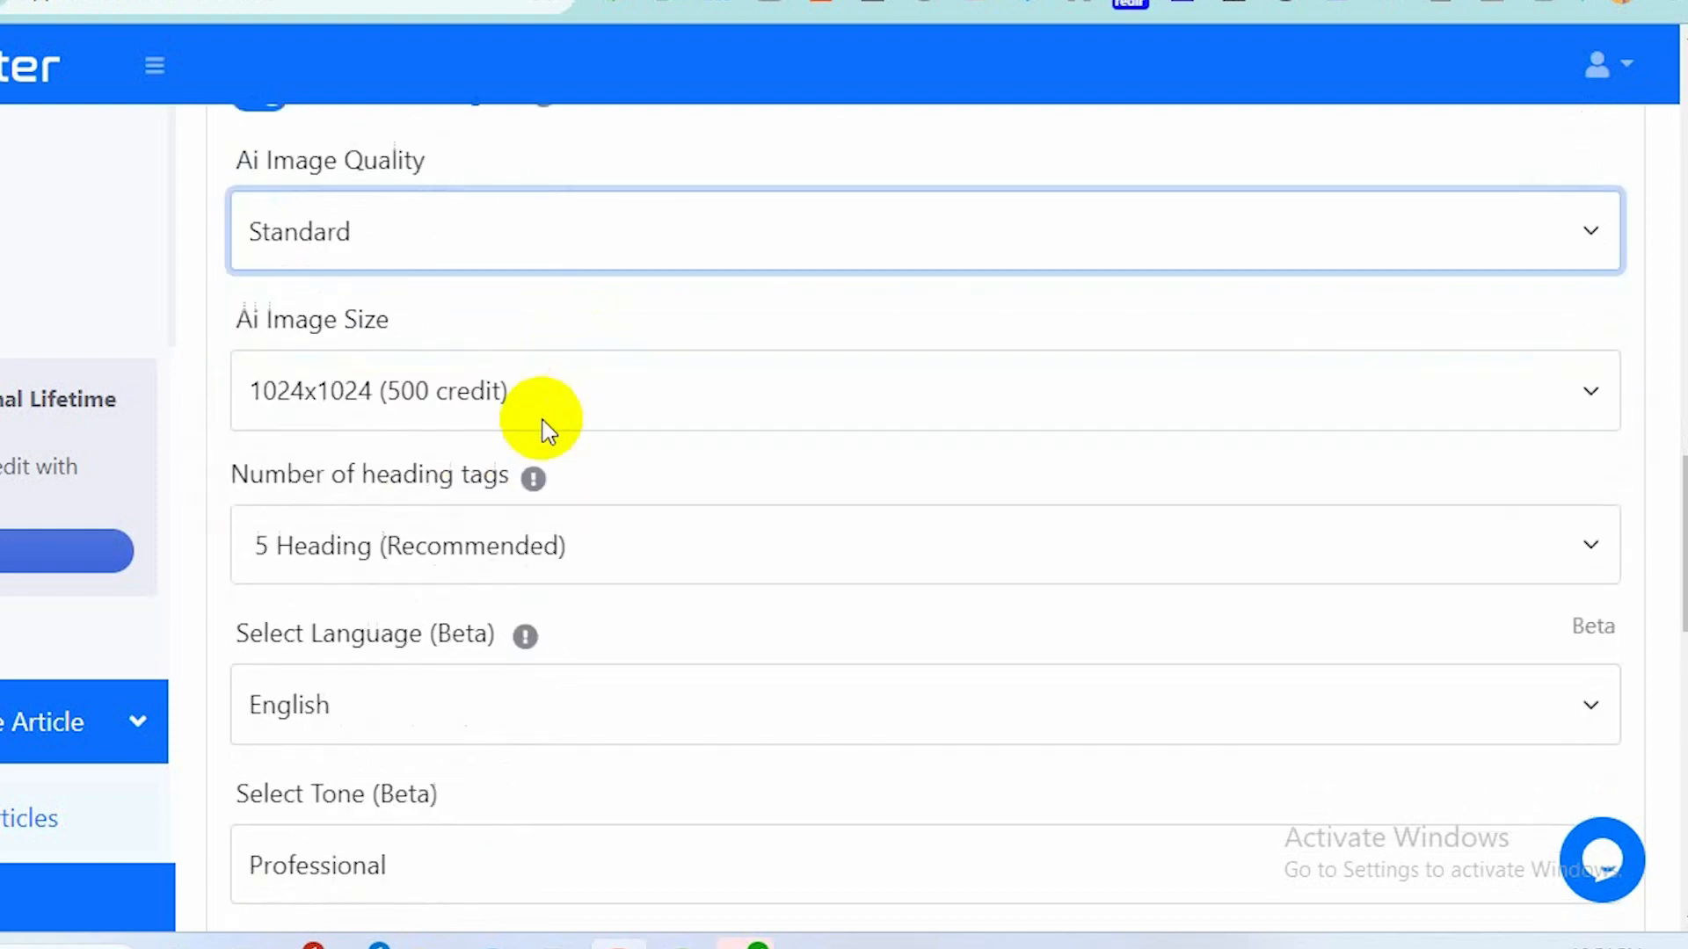
pyautogui.click(840, 334)
pyautogui.click(840, 334)
# Set the number of heading tags to 7 Heading.
pyautogui.scroll(-2, 839, 338)
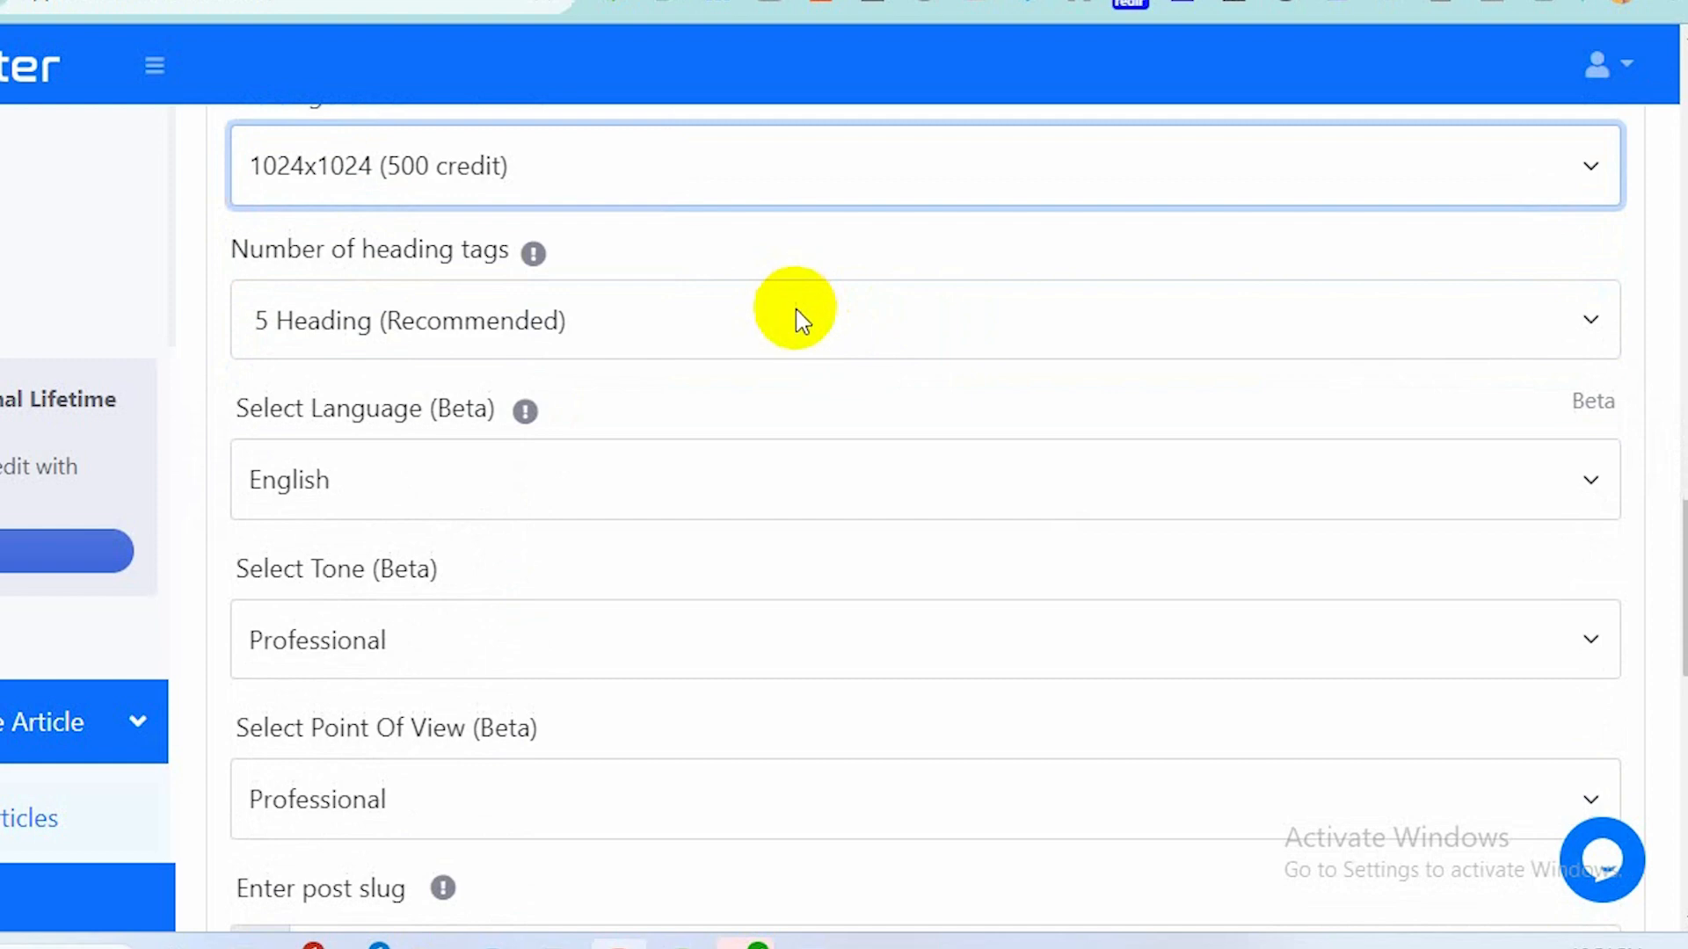
pyautogui.click(801, 321)
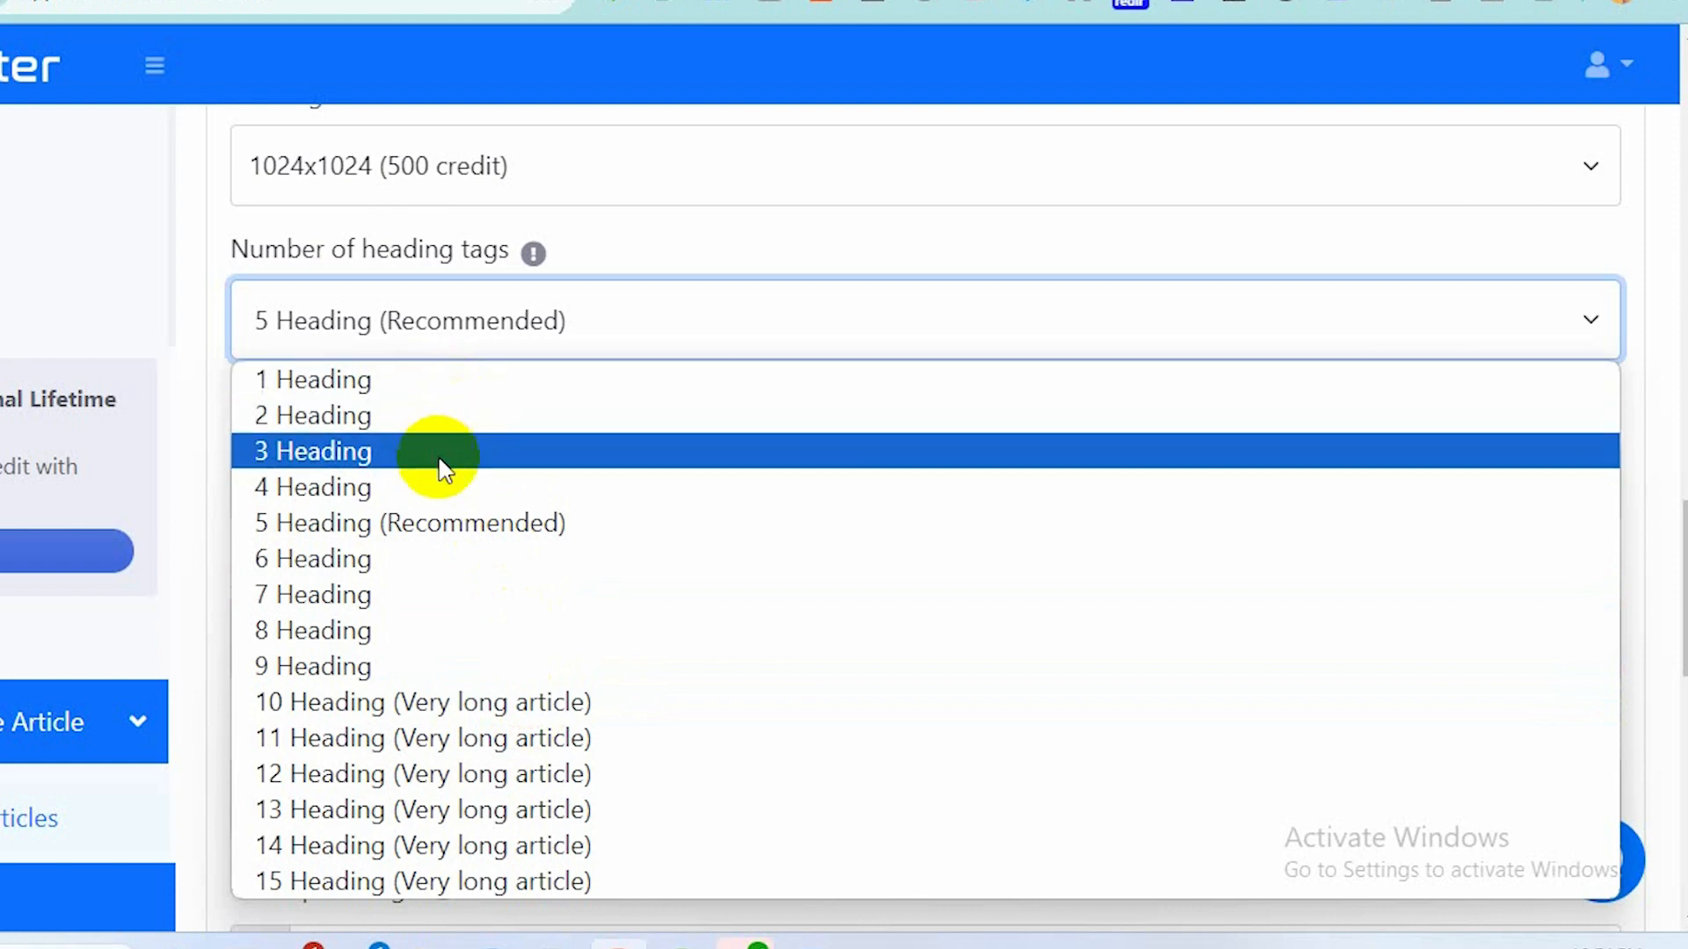
pyautogui.click(424, 596)
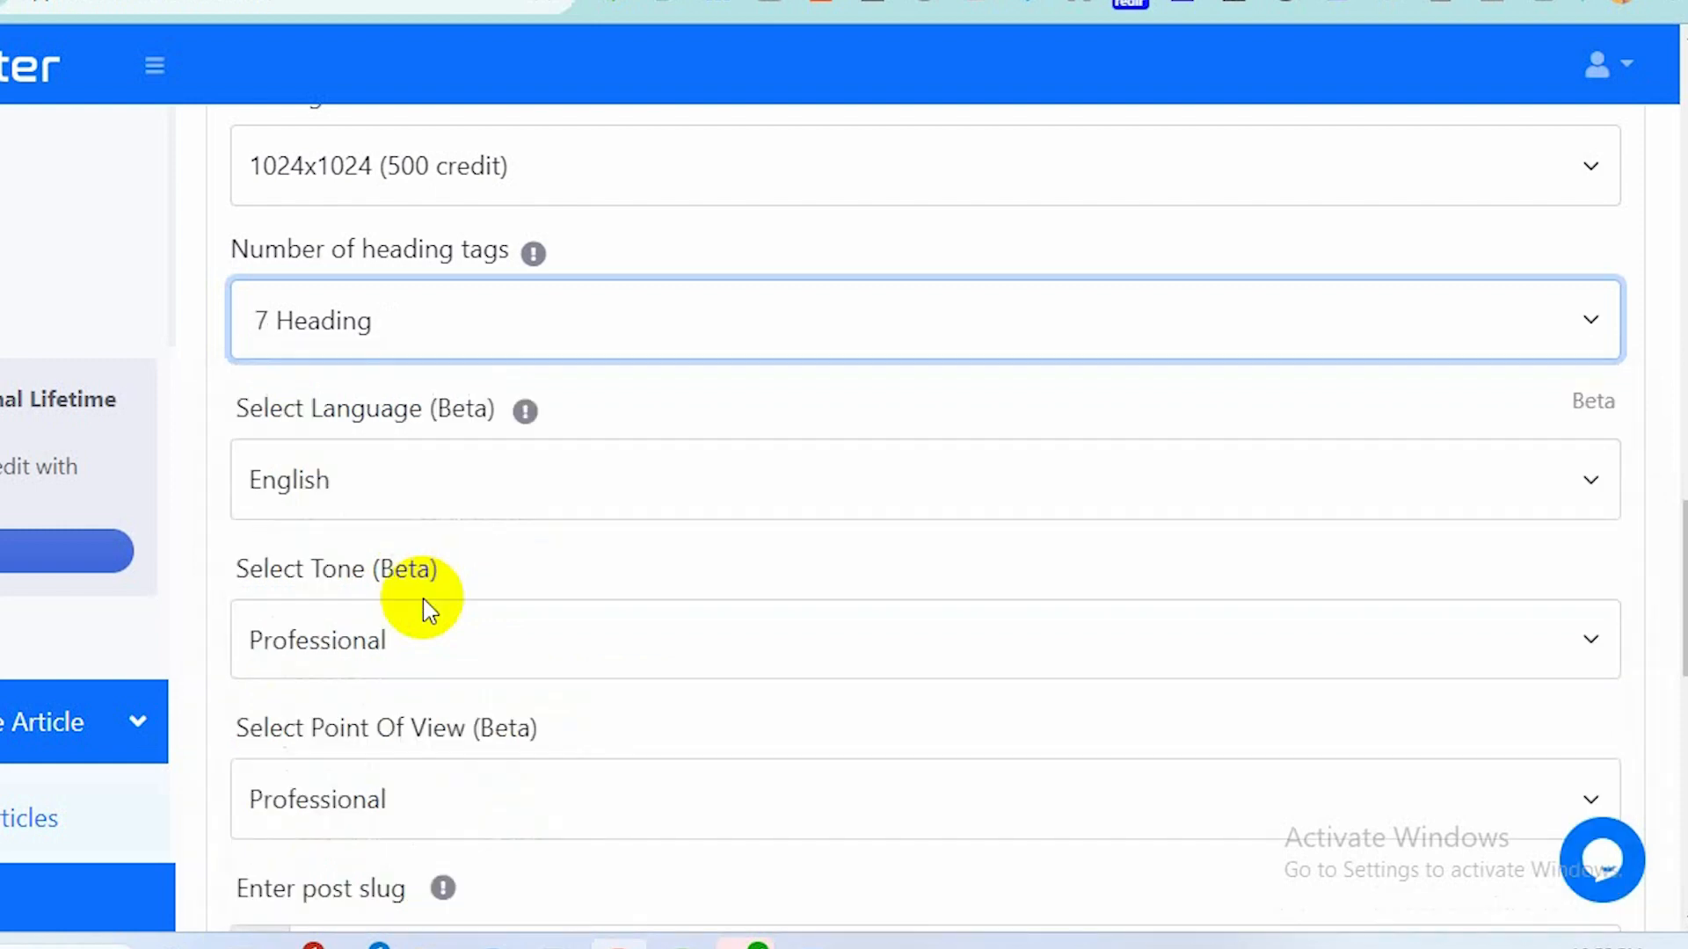
# Keep English as the language and set the tone to Humorous.
pyautogui.scroll(-2, 424, 599)
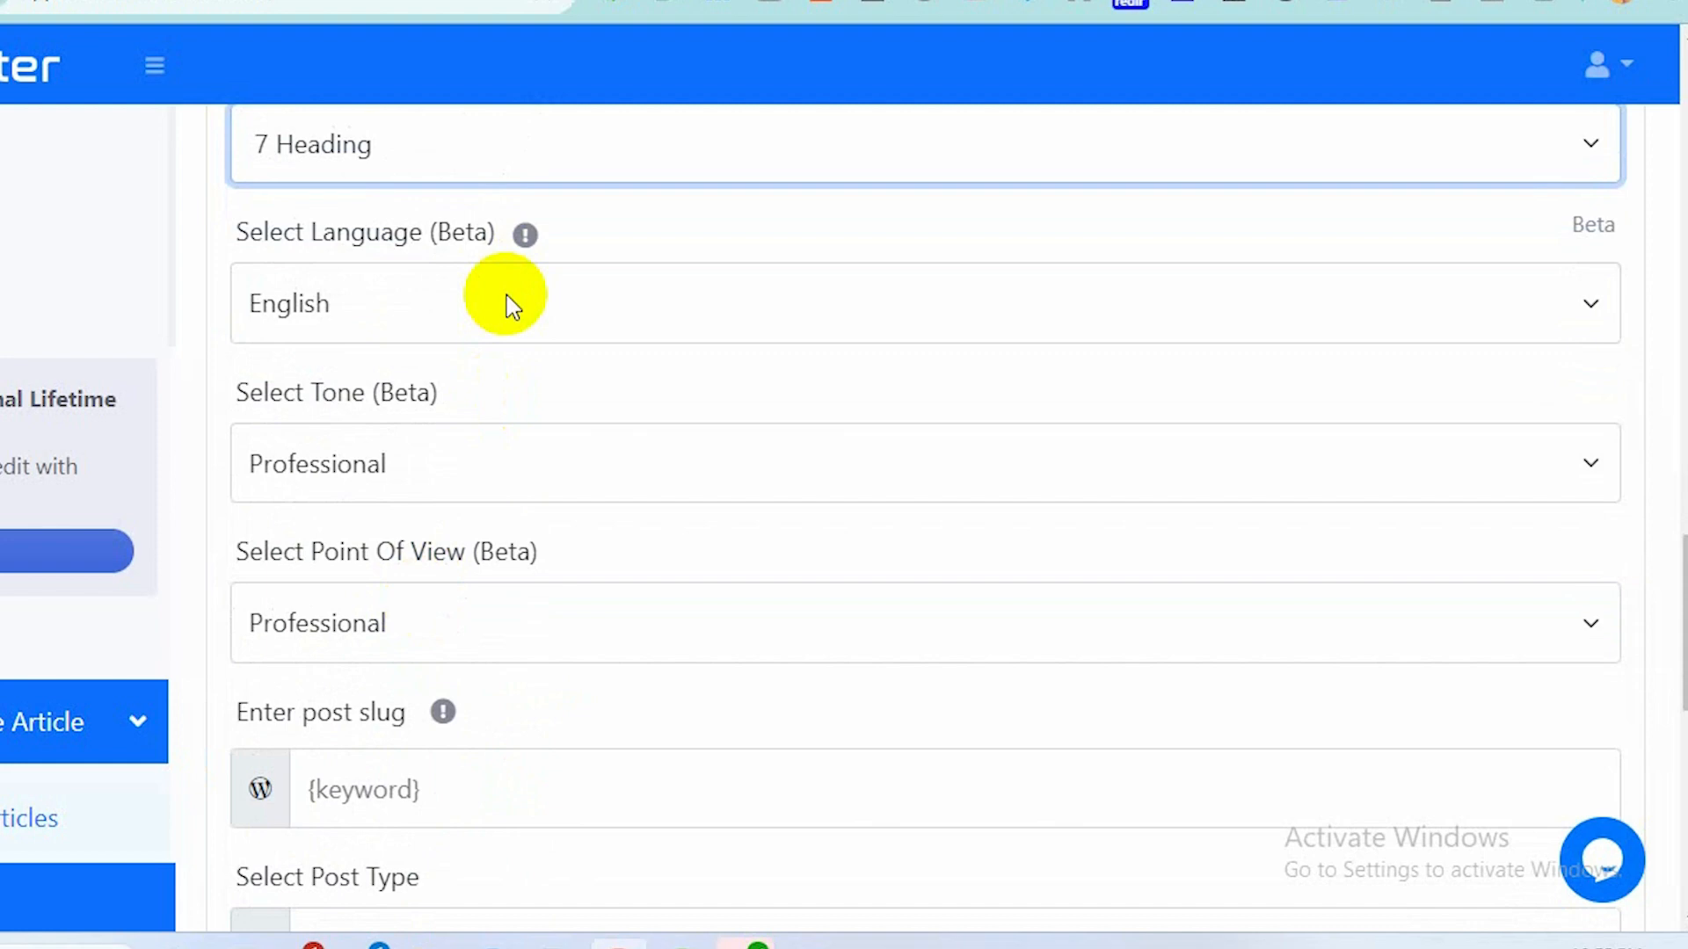
pyautogui.click(513, 307)
pyautogui.click(506, 303)
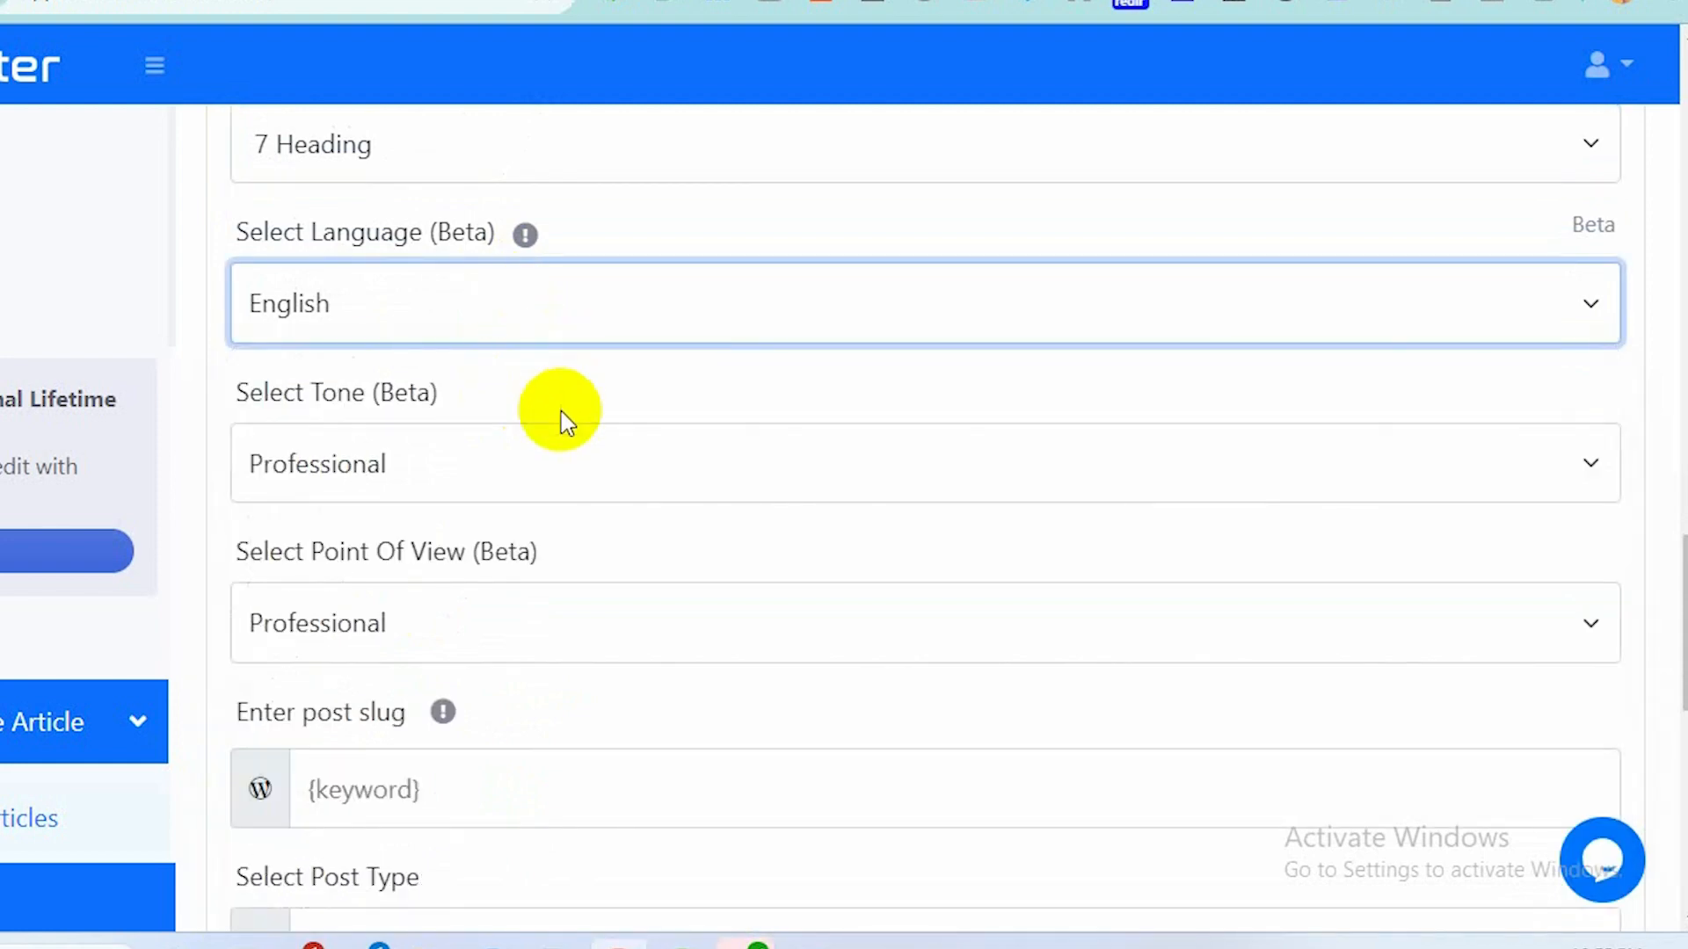
pyautogui.click(551, 450)
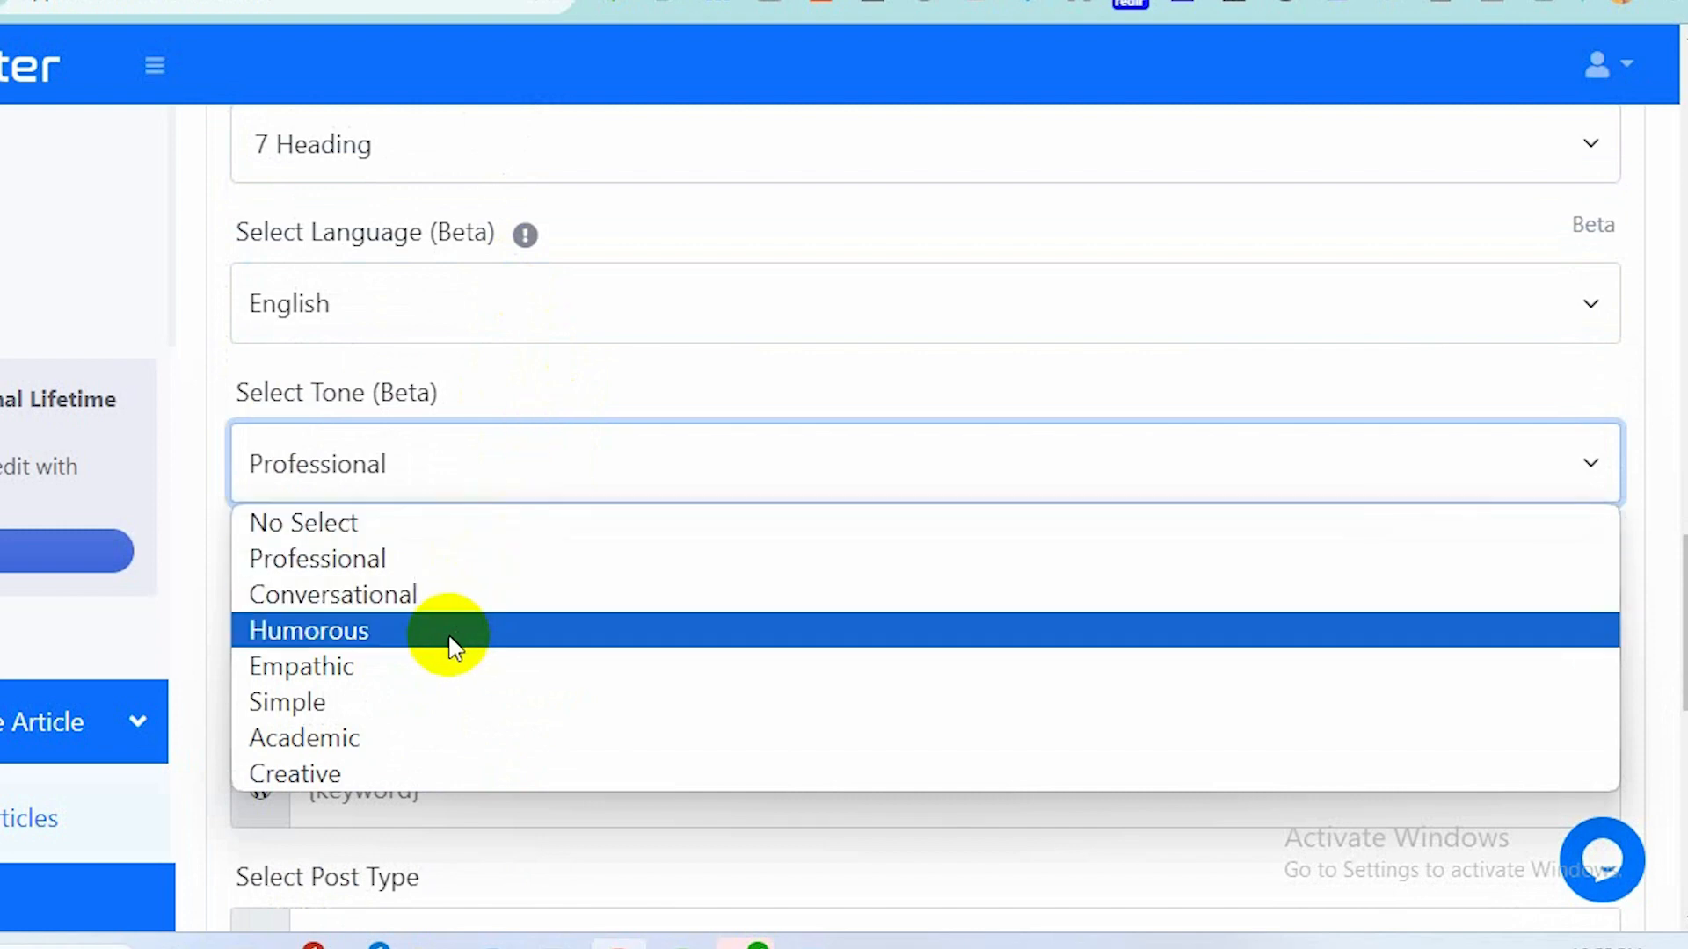
pyautogui.click(455, 648)
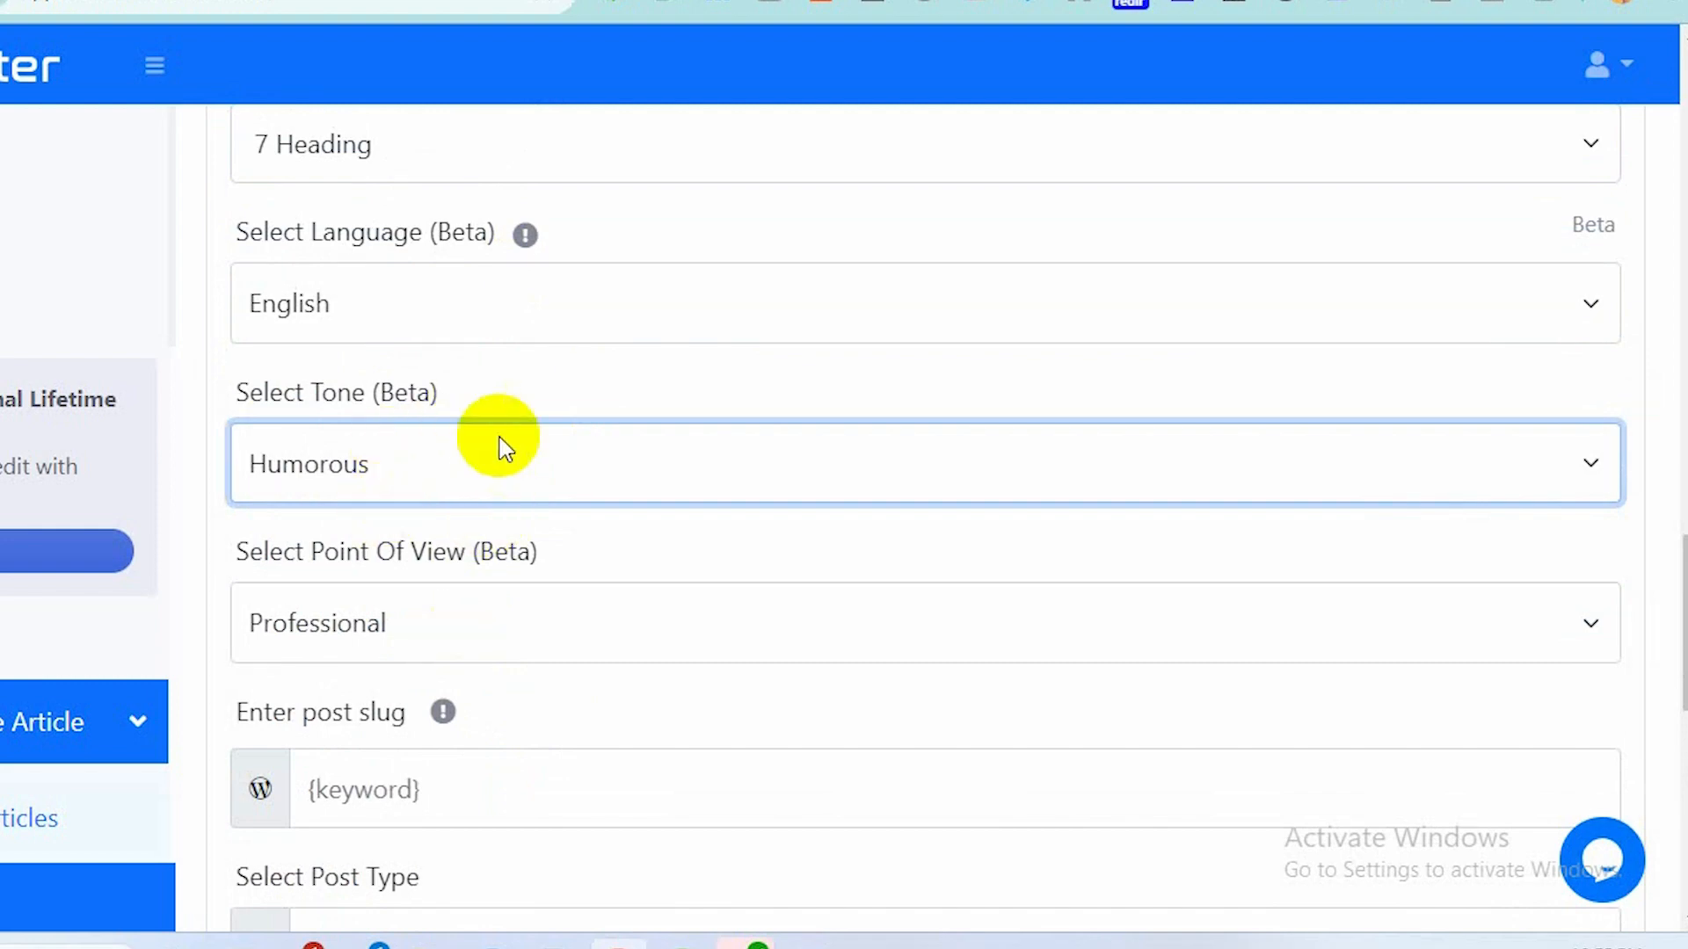
pyautogui.scroll(-2, 505, 451)
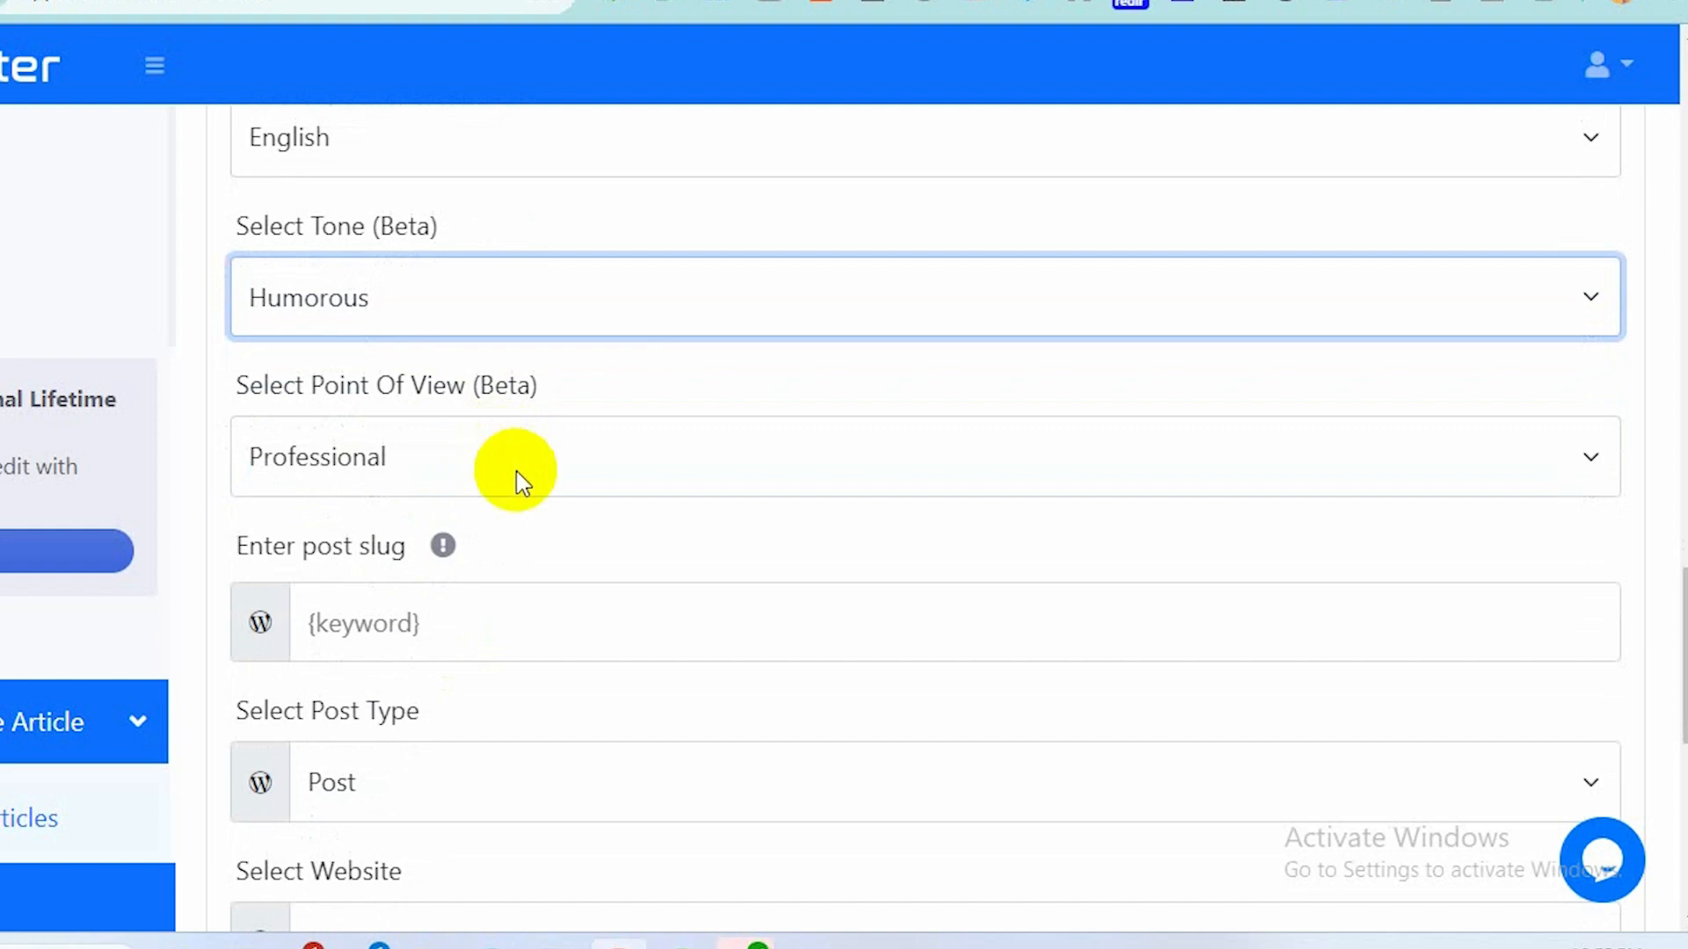
# Set the point of view to First Person: I, Me, My, We, Us, Our.
pyautogui.click(523, 475)
pyautogui.click(527, 589)
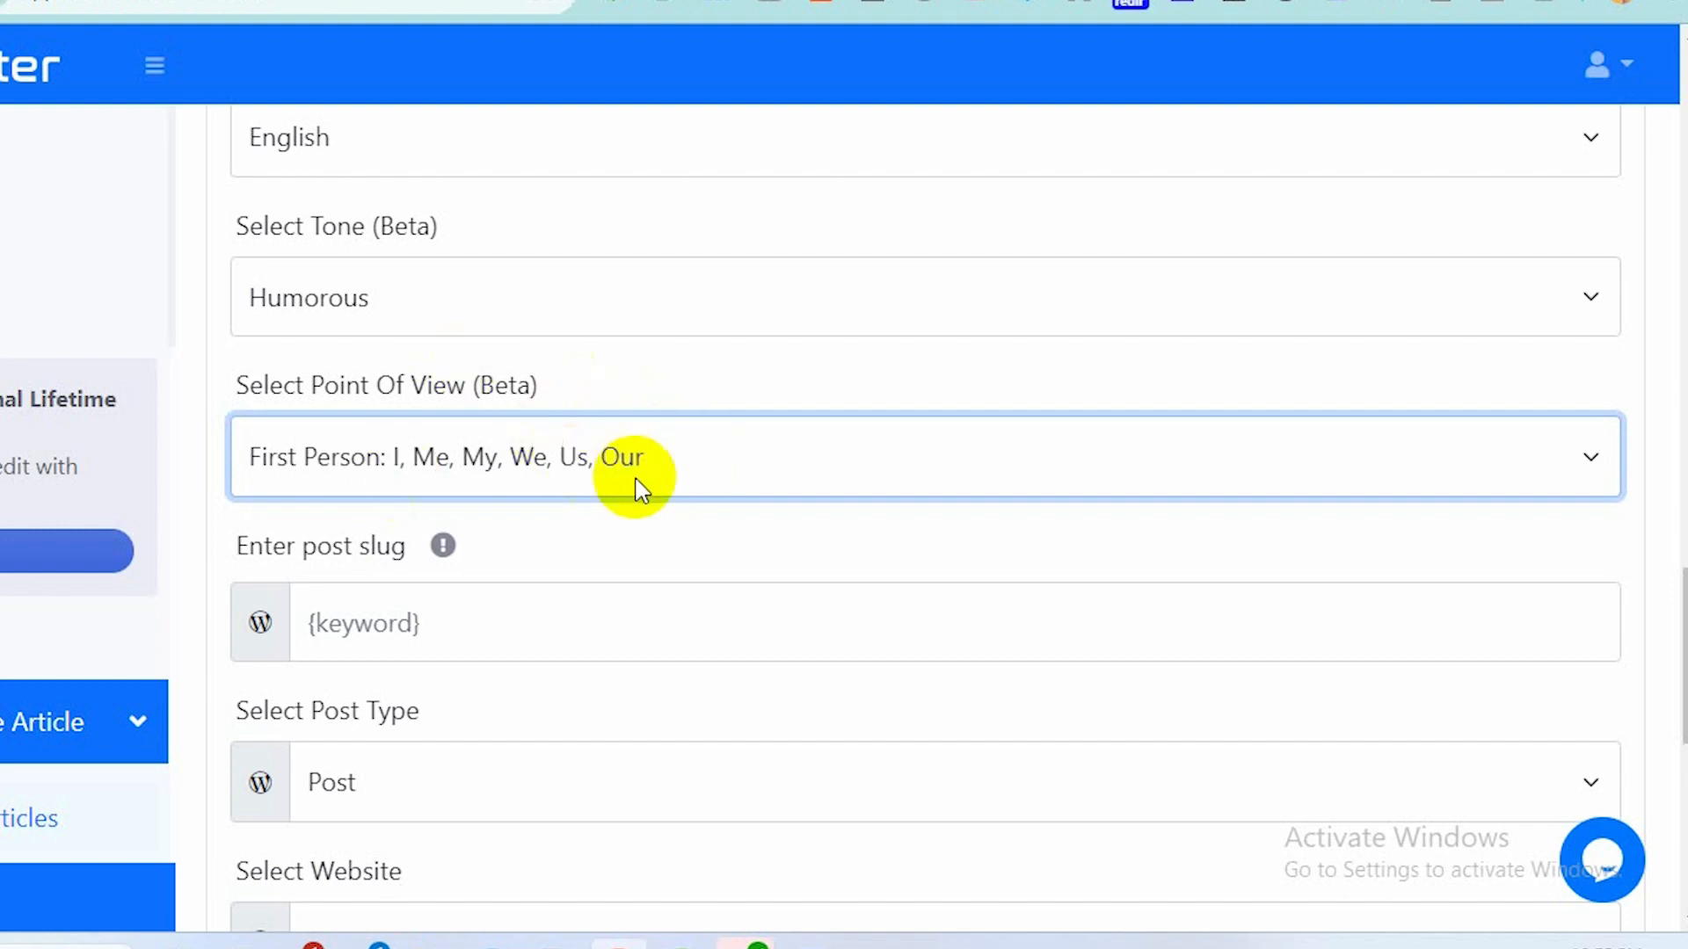
pyautogui.scroll(-1, 635, 484)
pyautogui.scroll(-1, 636, 486)
pyautogui.click(736, 391)
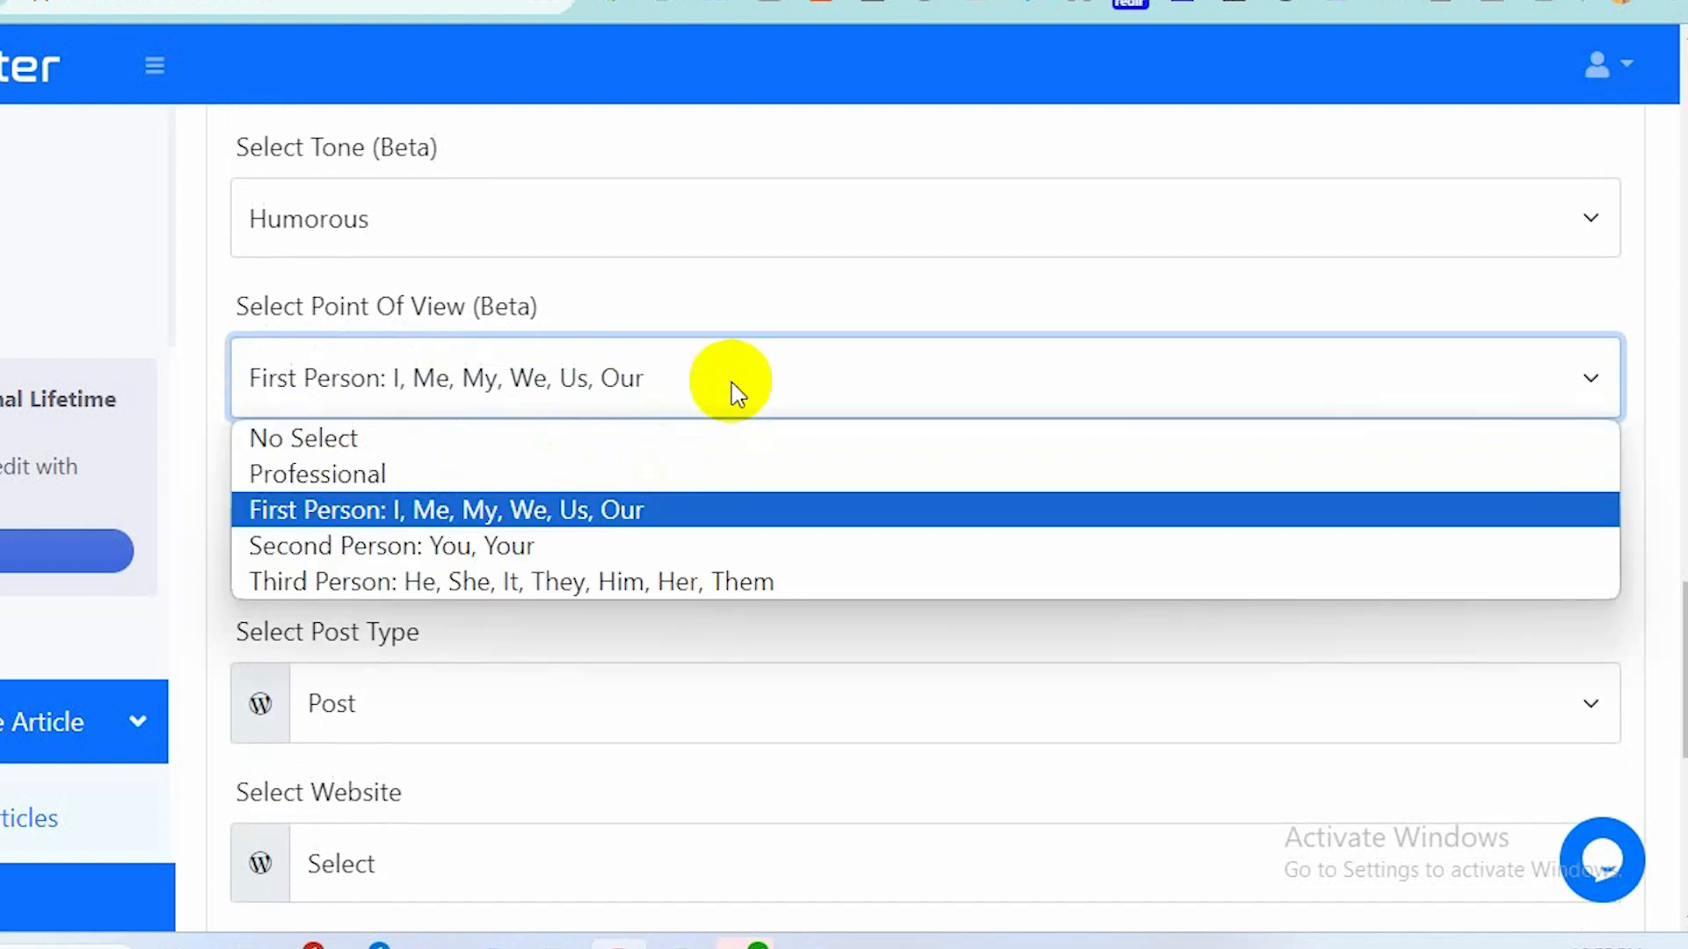
pyautogui.click(679, 522)
pyautogui.scroll(-1, 673, 509)
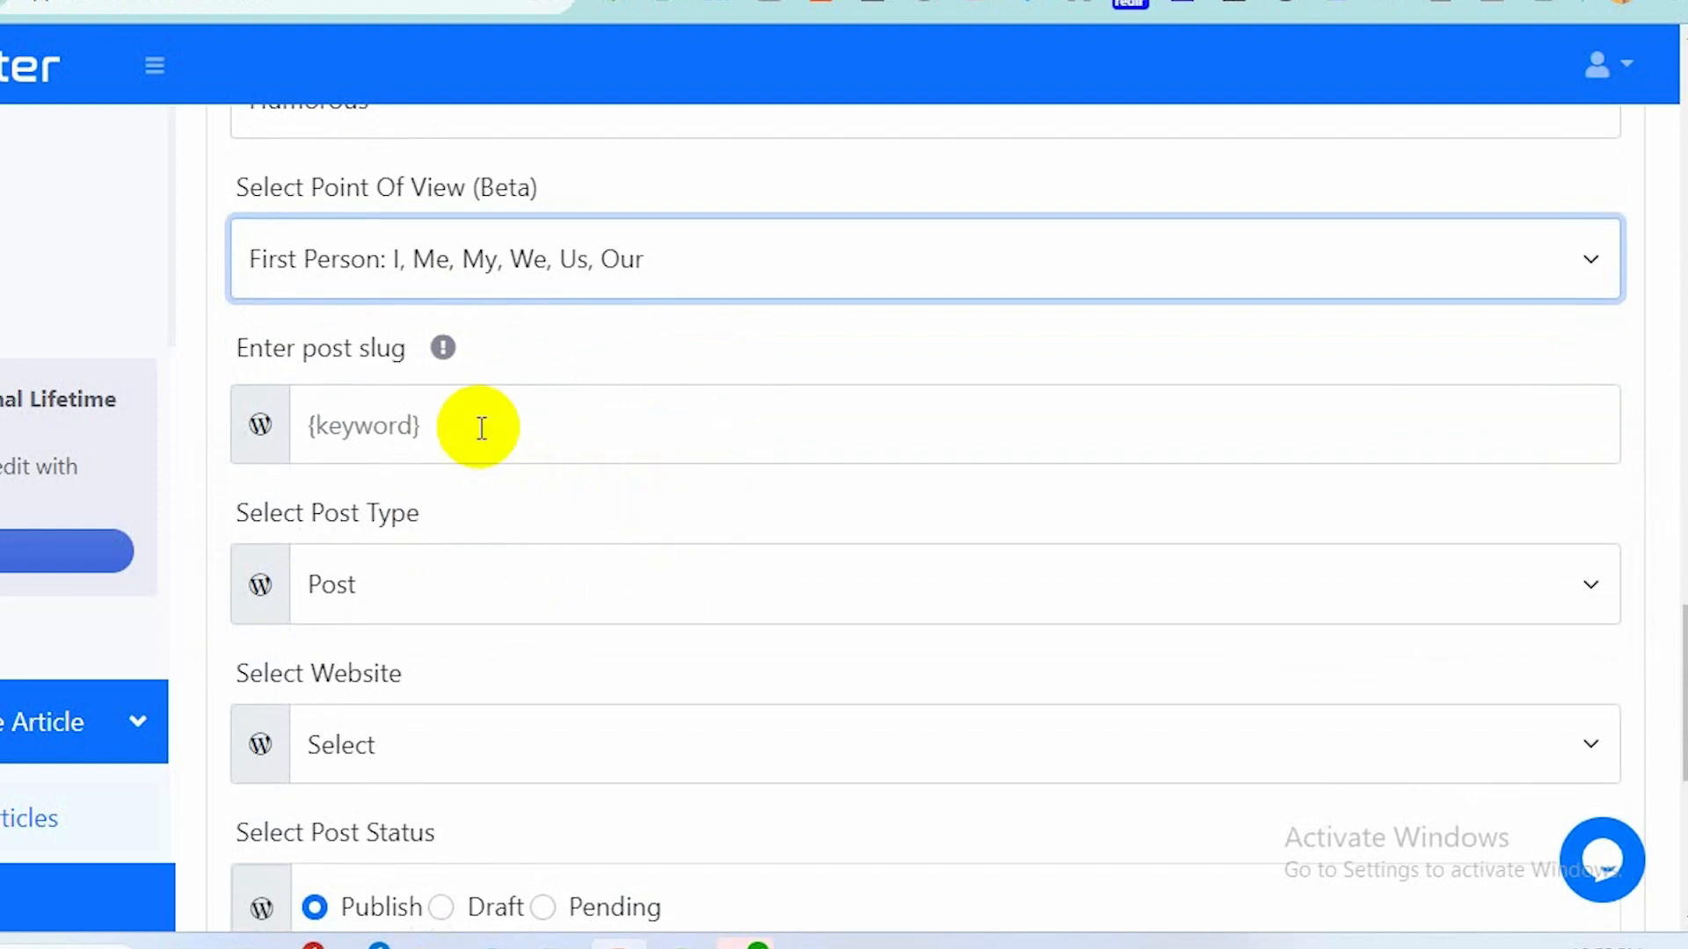
pyautogui.scroll(-1, 481, 429)
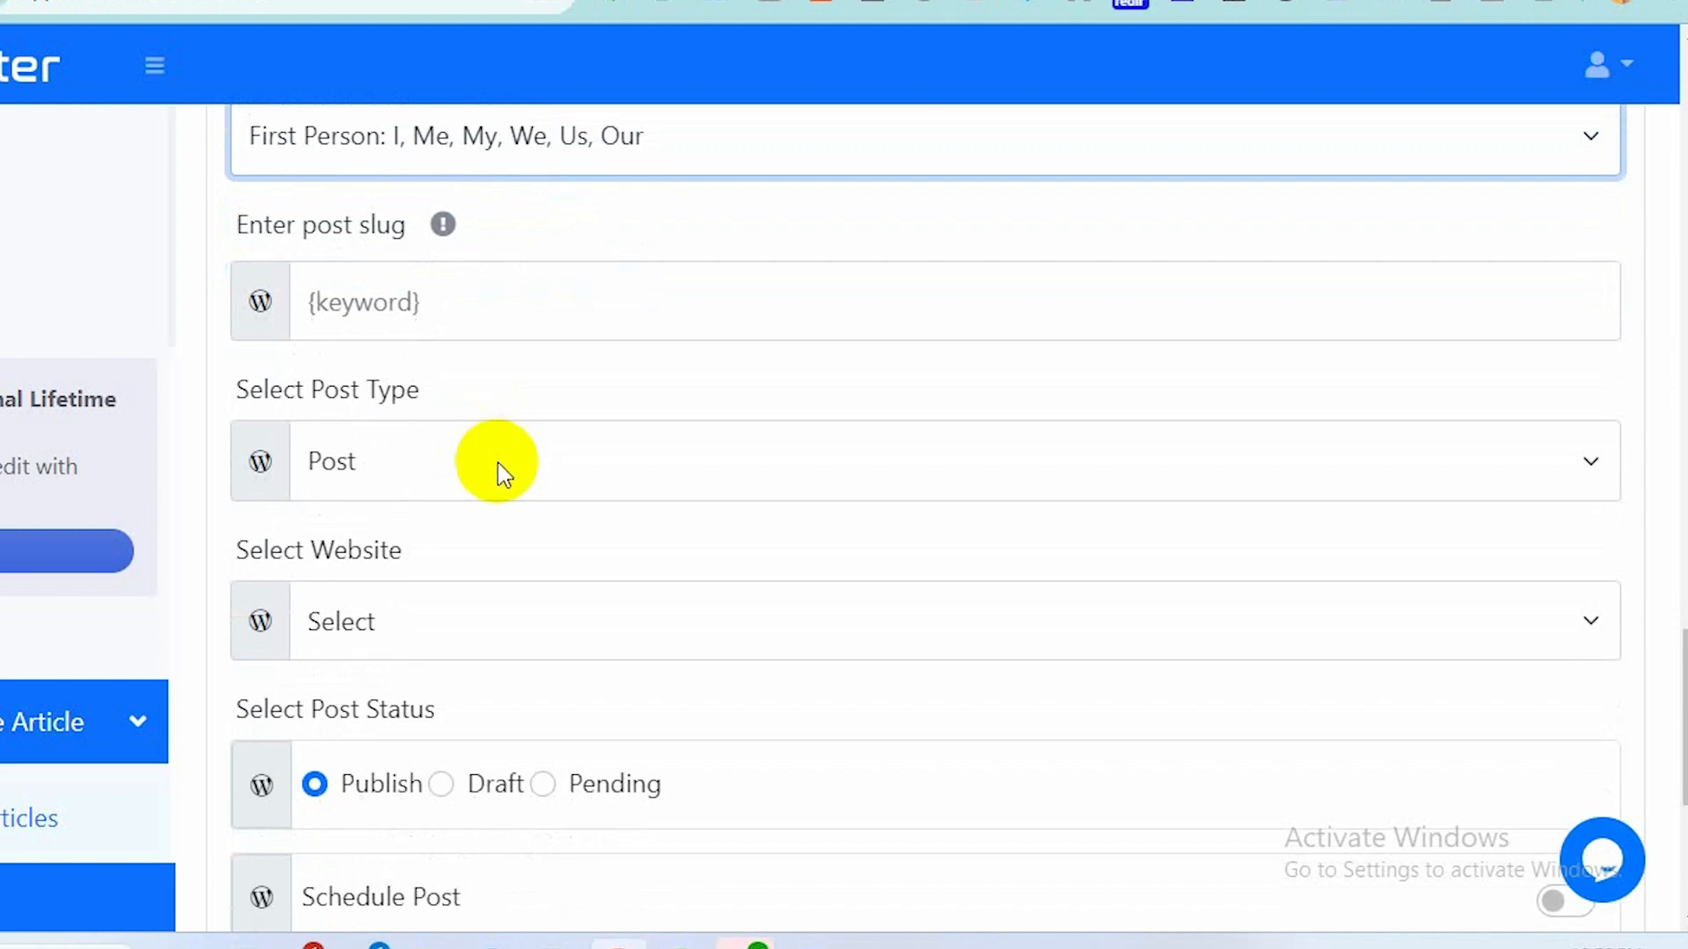
pyautogui.click(497, 462)
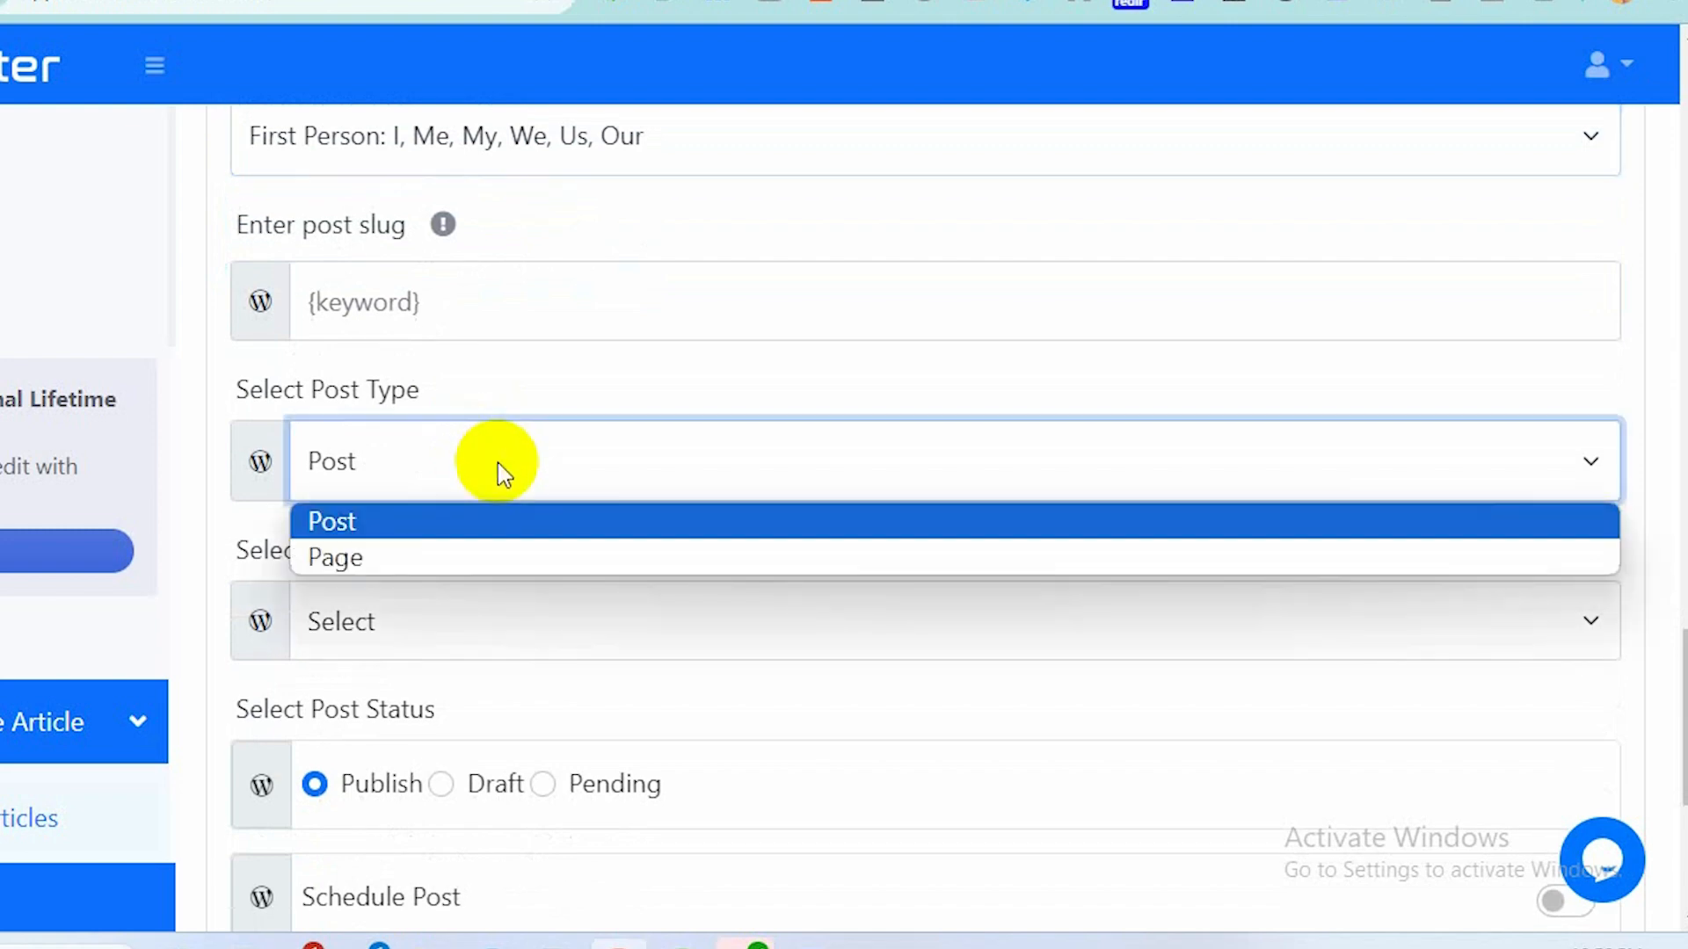
pyautogui.click(464, 519)
pyautogui.scroll(-1, 467, 526)
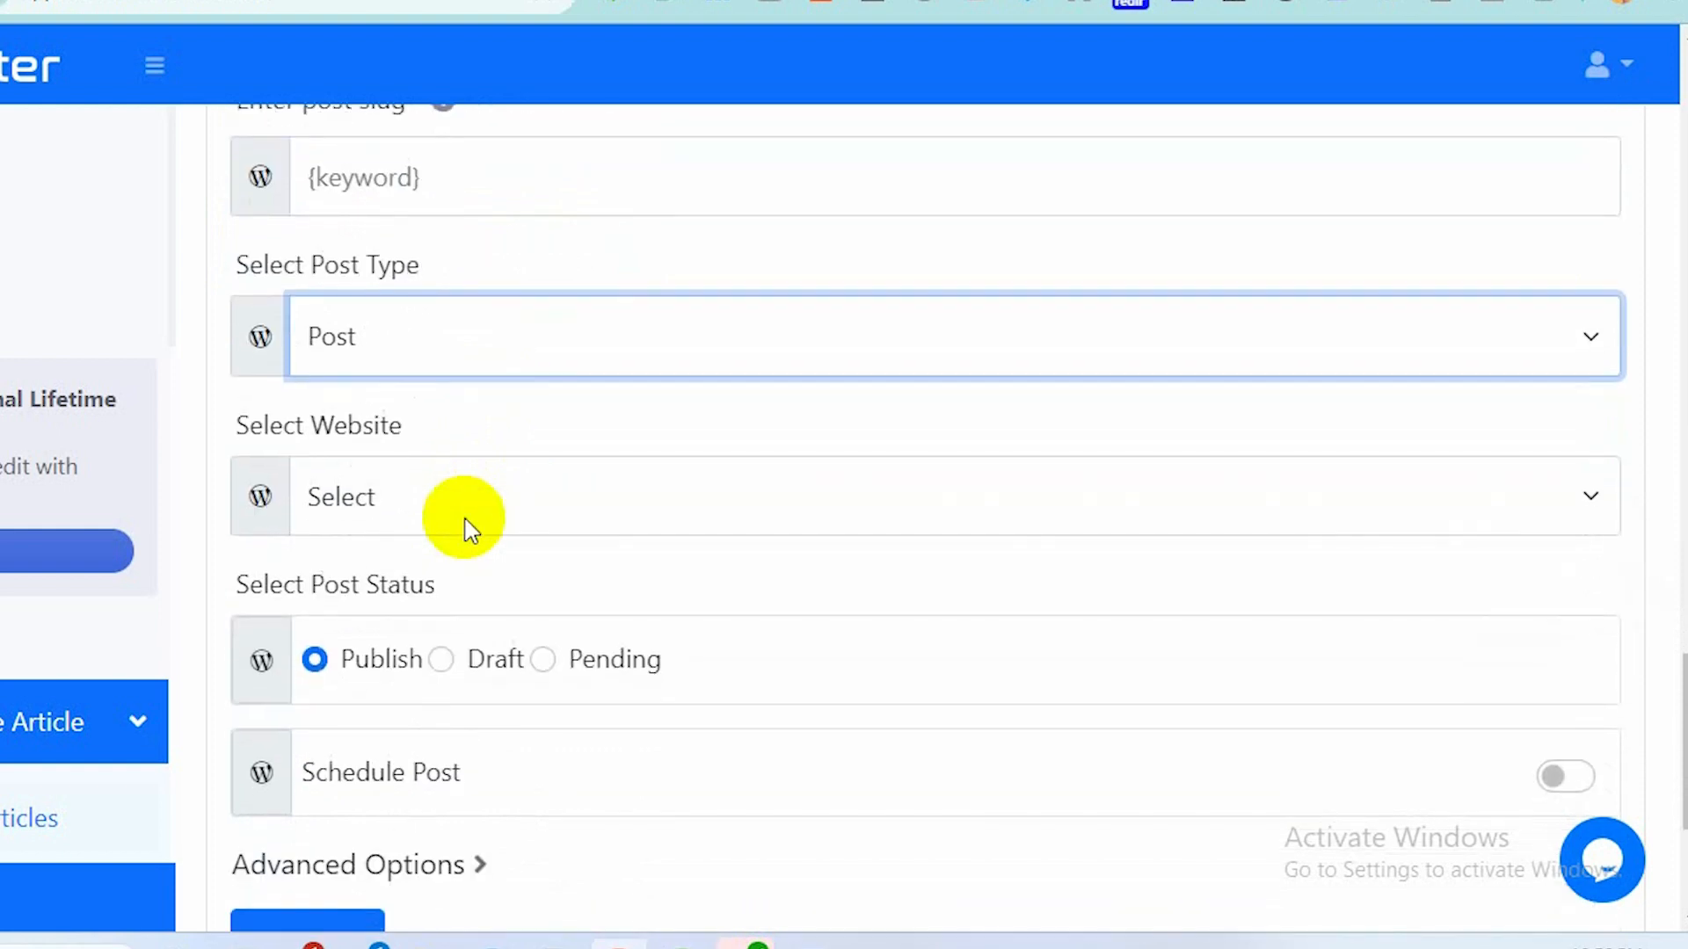
pyautogui.click(538, 519)
pyautogui.click(538, 604)
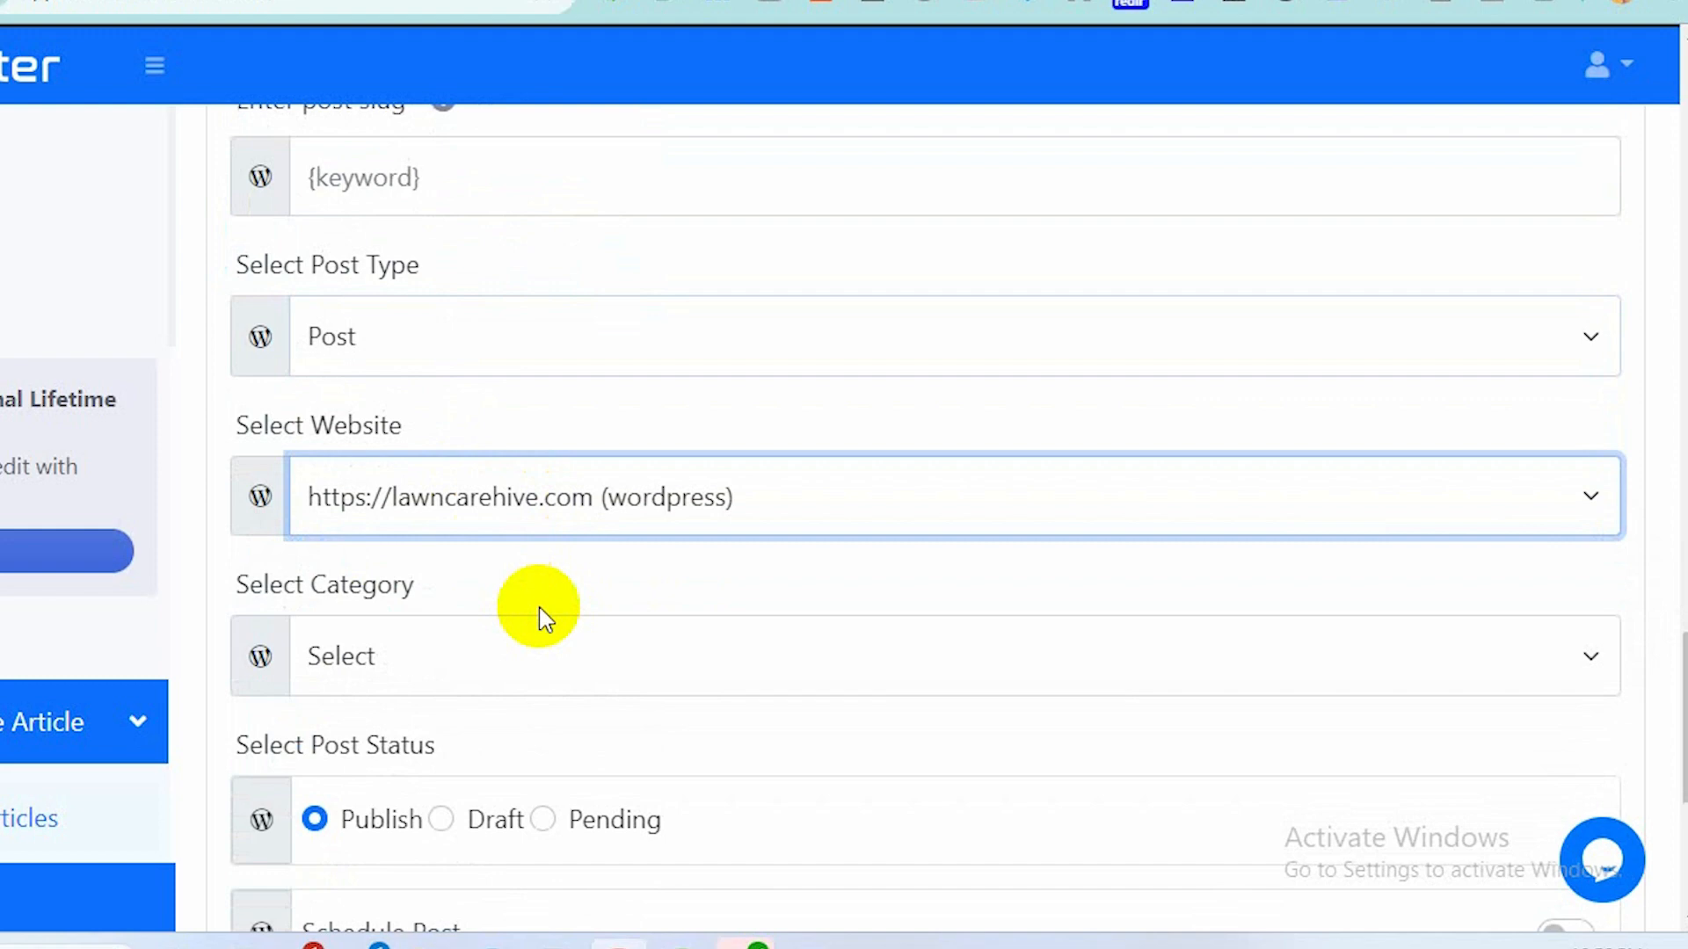
# Set the category to Lawn Care.
pyautogui.scroll(-2, 538, 616)
pyautogui.click(534, 448)
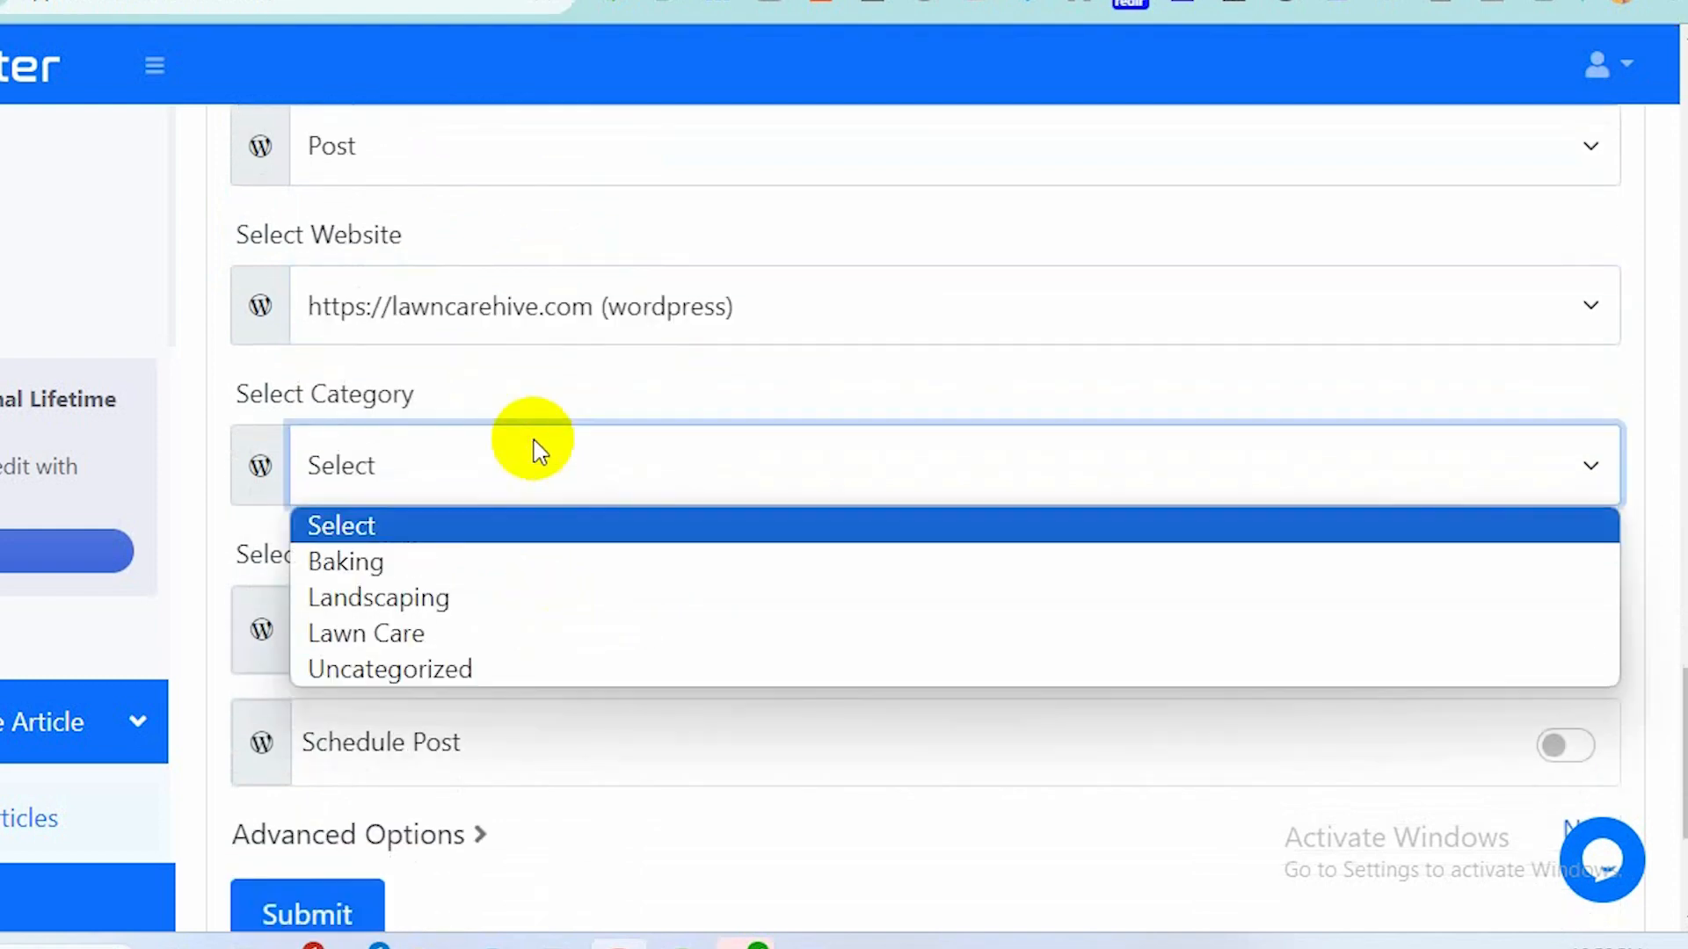
pyautogui.click(505, 636)
pyautogui.scroll(-2, 504, 640)
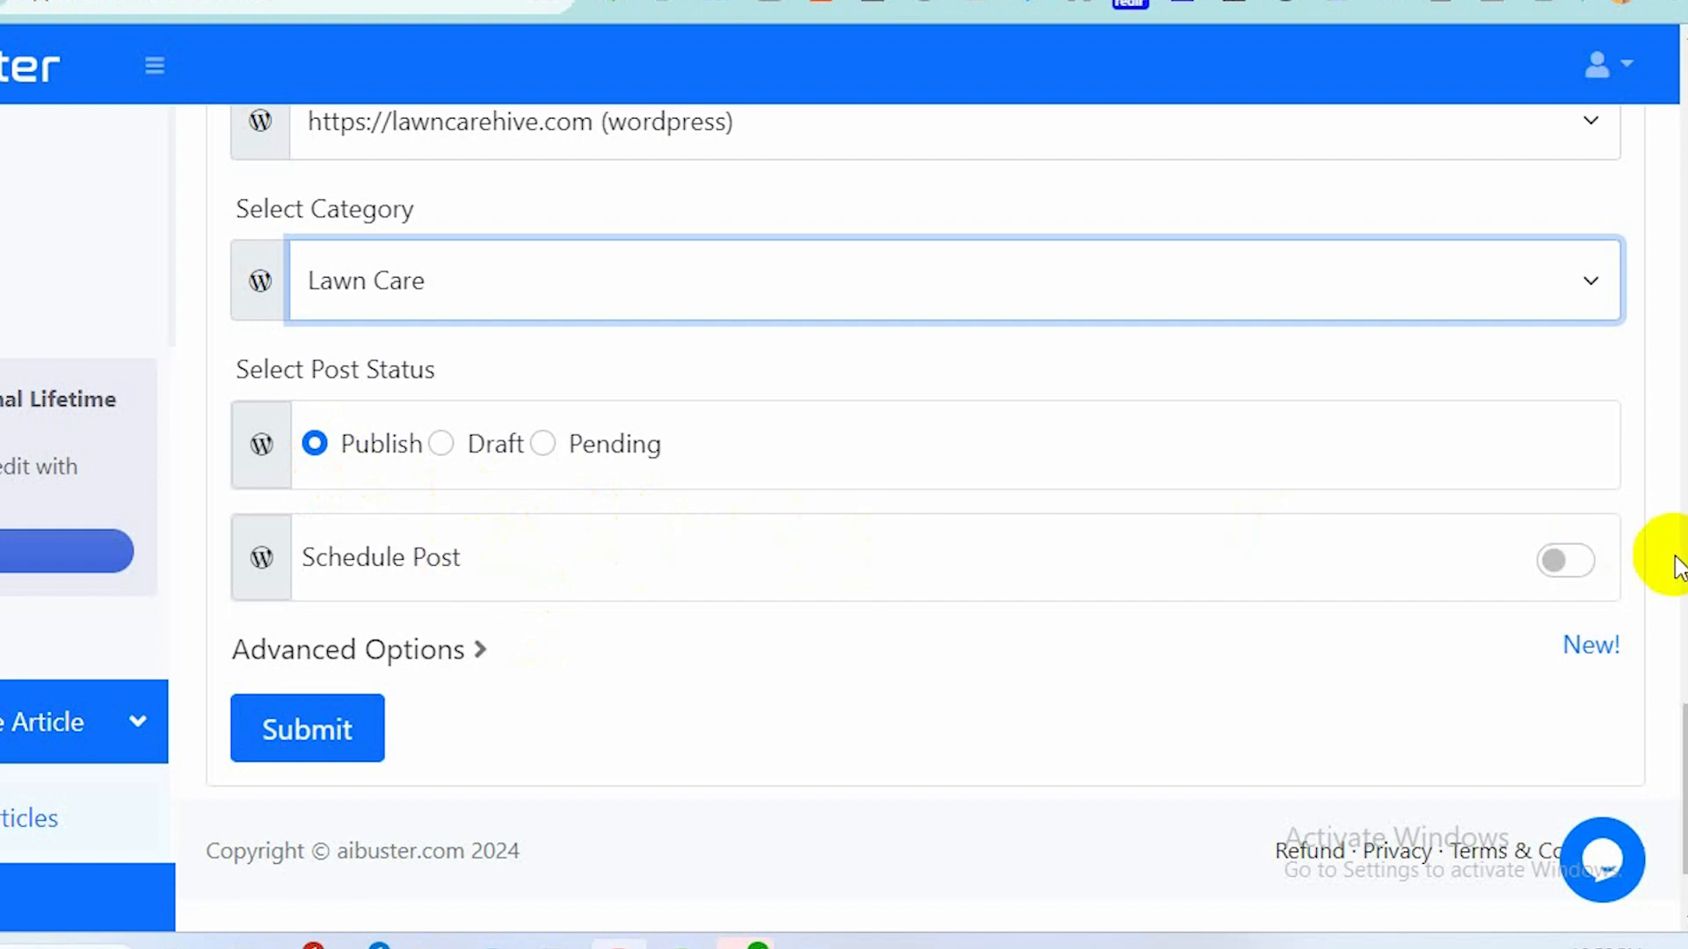
pyautogui.click(1574, 566)
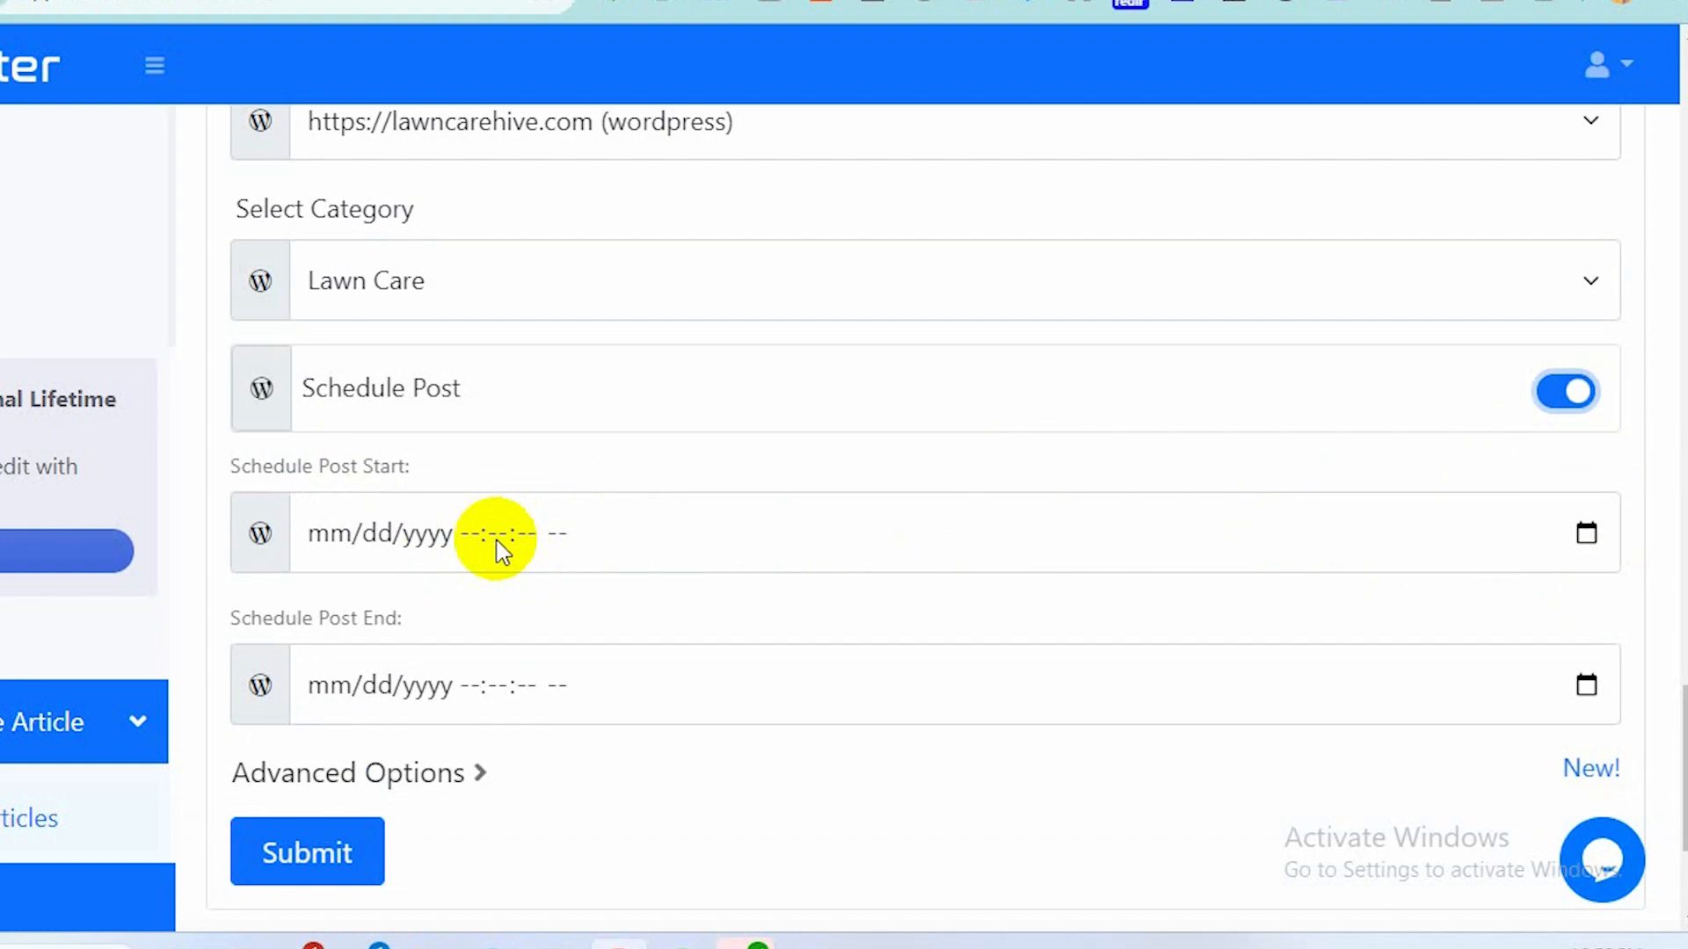
pyautogui.click(1558, 392)
# Review the Advanced Options toggles, leaving them off, and submit the bulk article campaign.
pyautogui.scroll(-2, 972, 584)
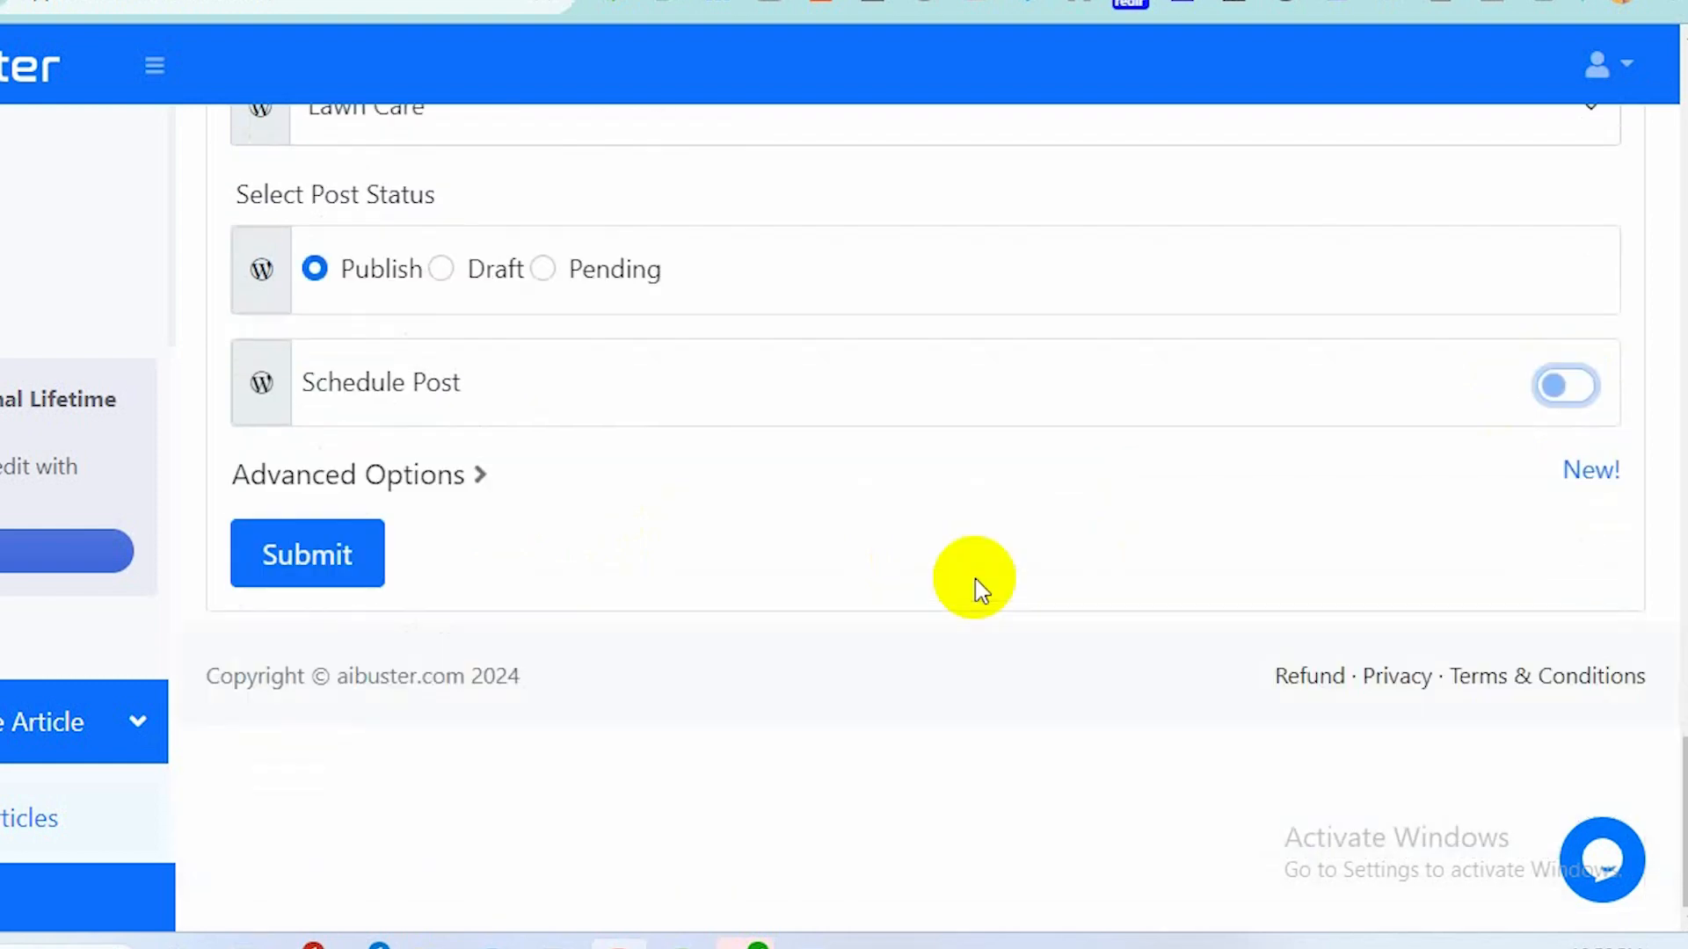
pyautogui.click(454, 485)
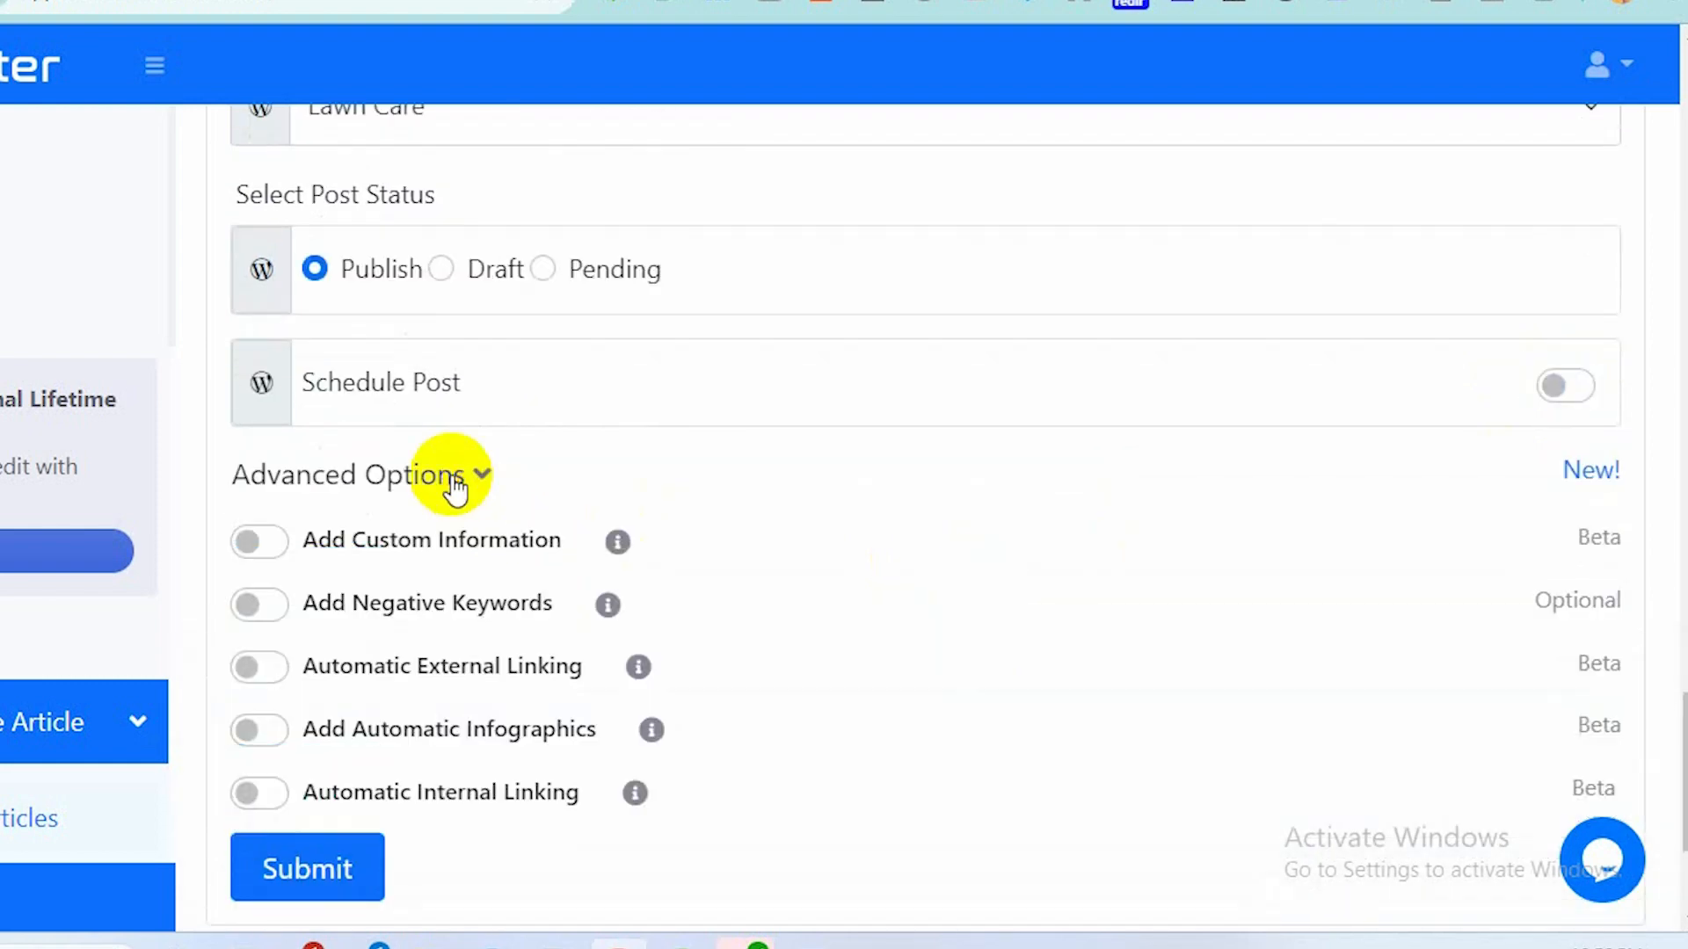
pyautogui.scroll(-2, 454, 484)
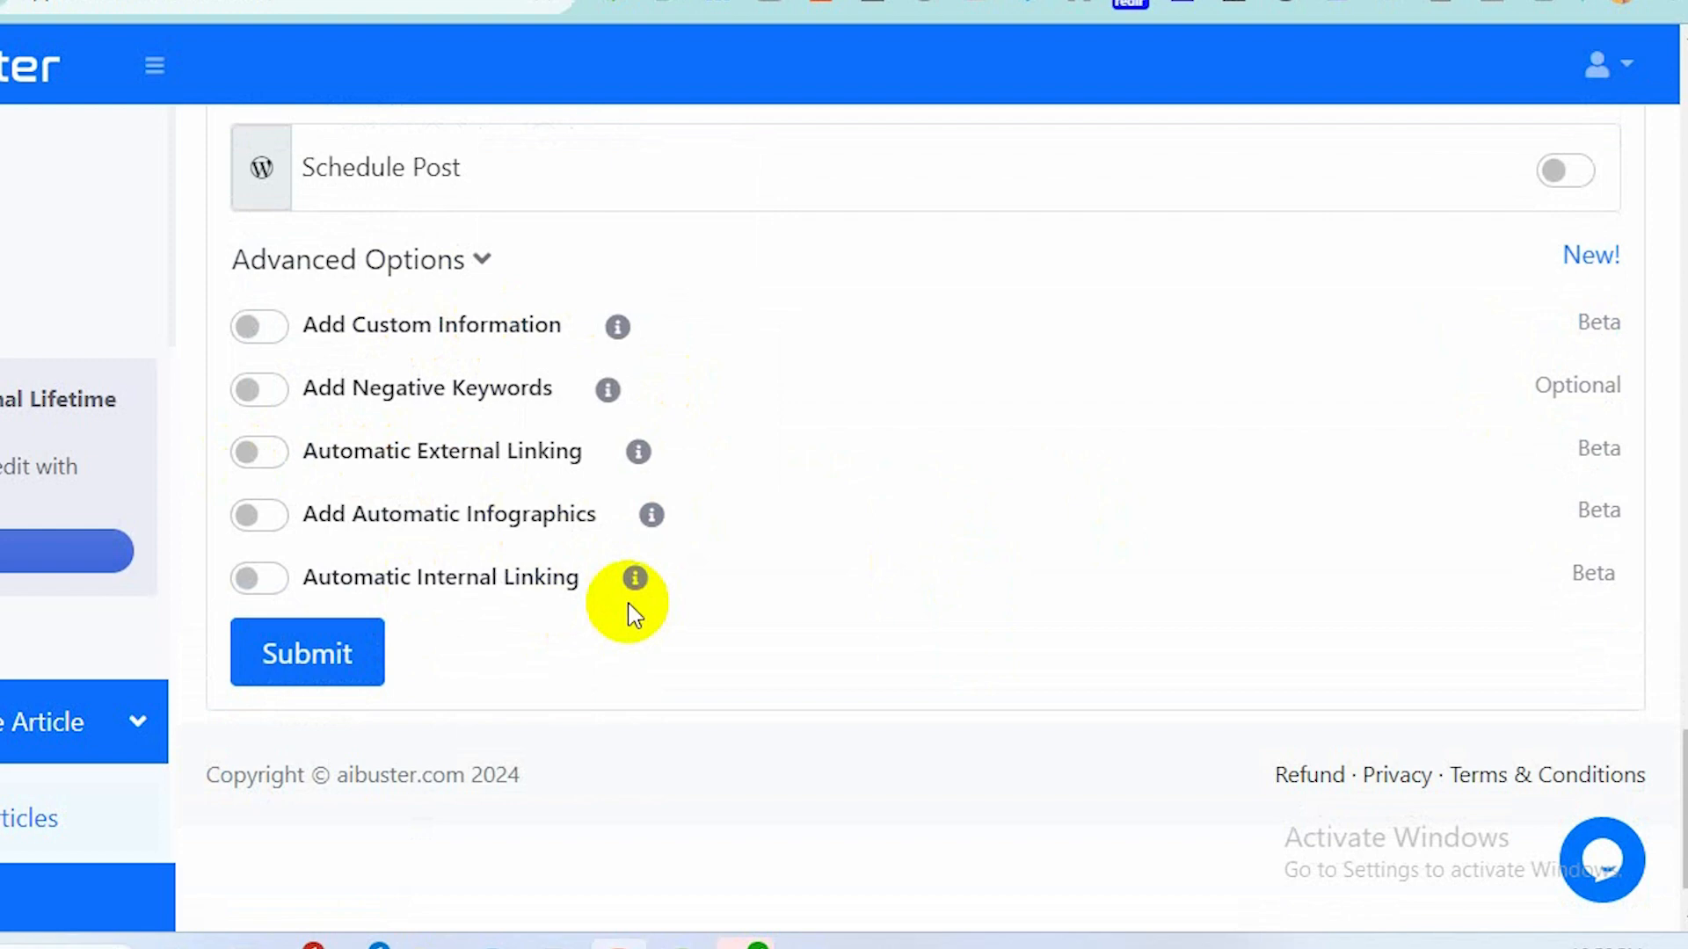
pyautogui.scroll(3, 490, 587)
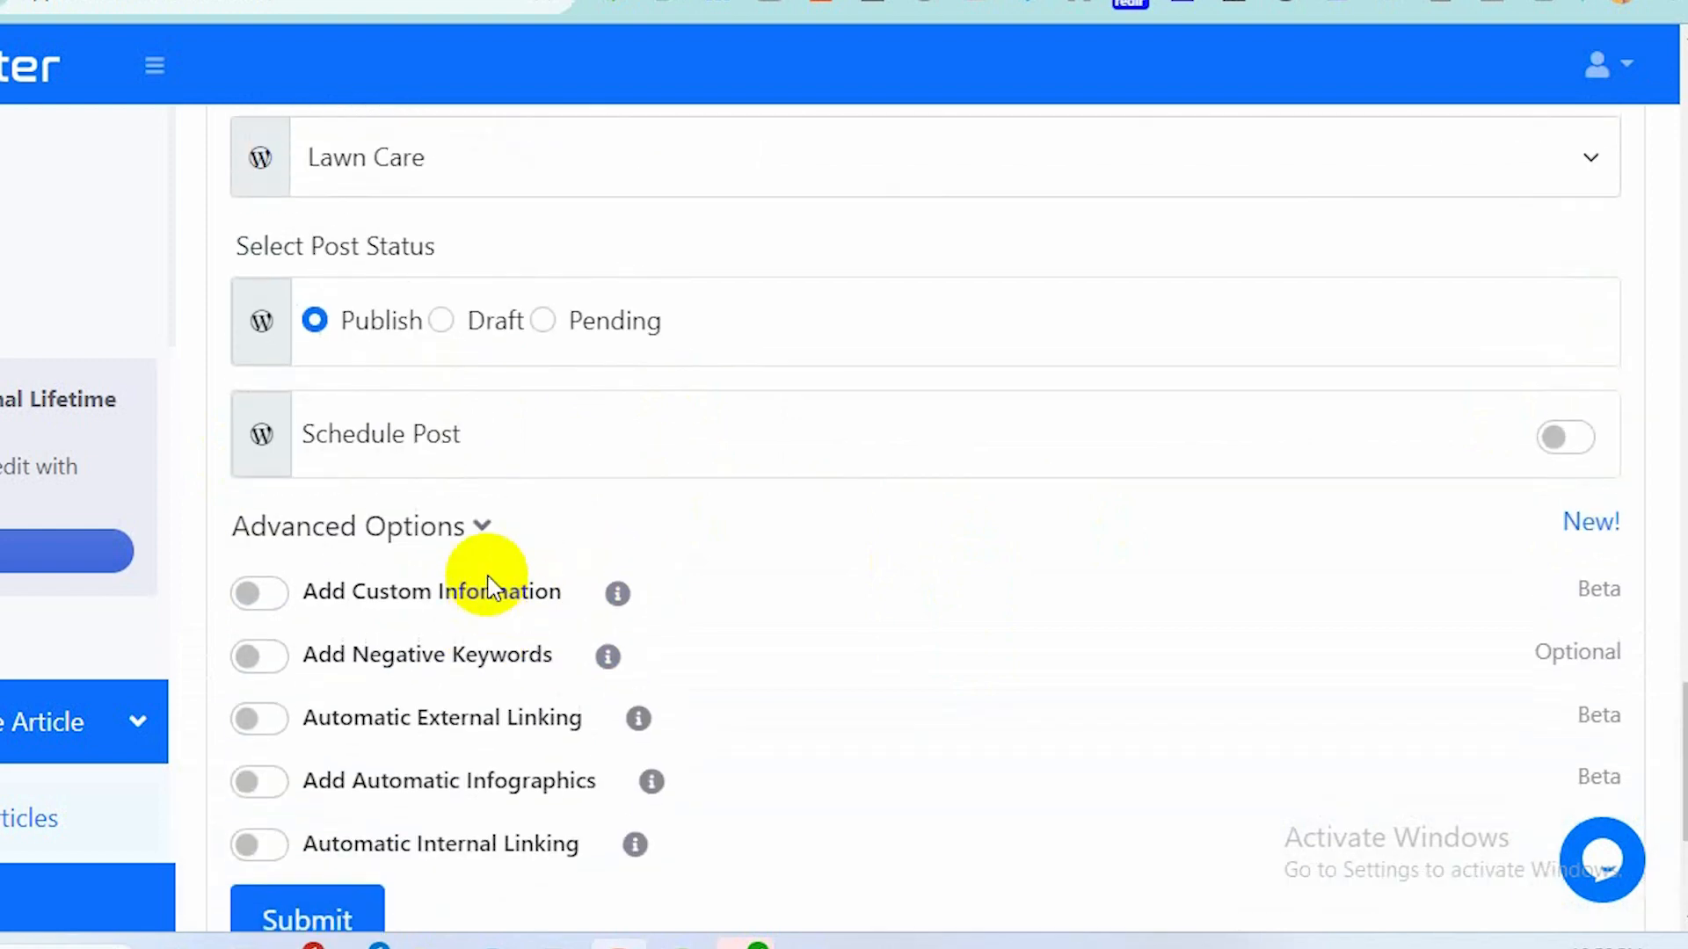
pyautogui.scroll(-4, 490, 588)
pyautogui.scroll(1, 490, 584)
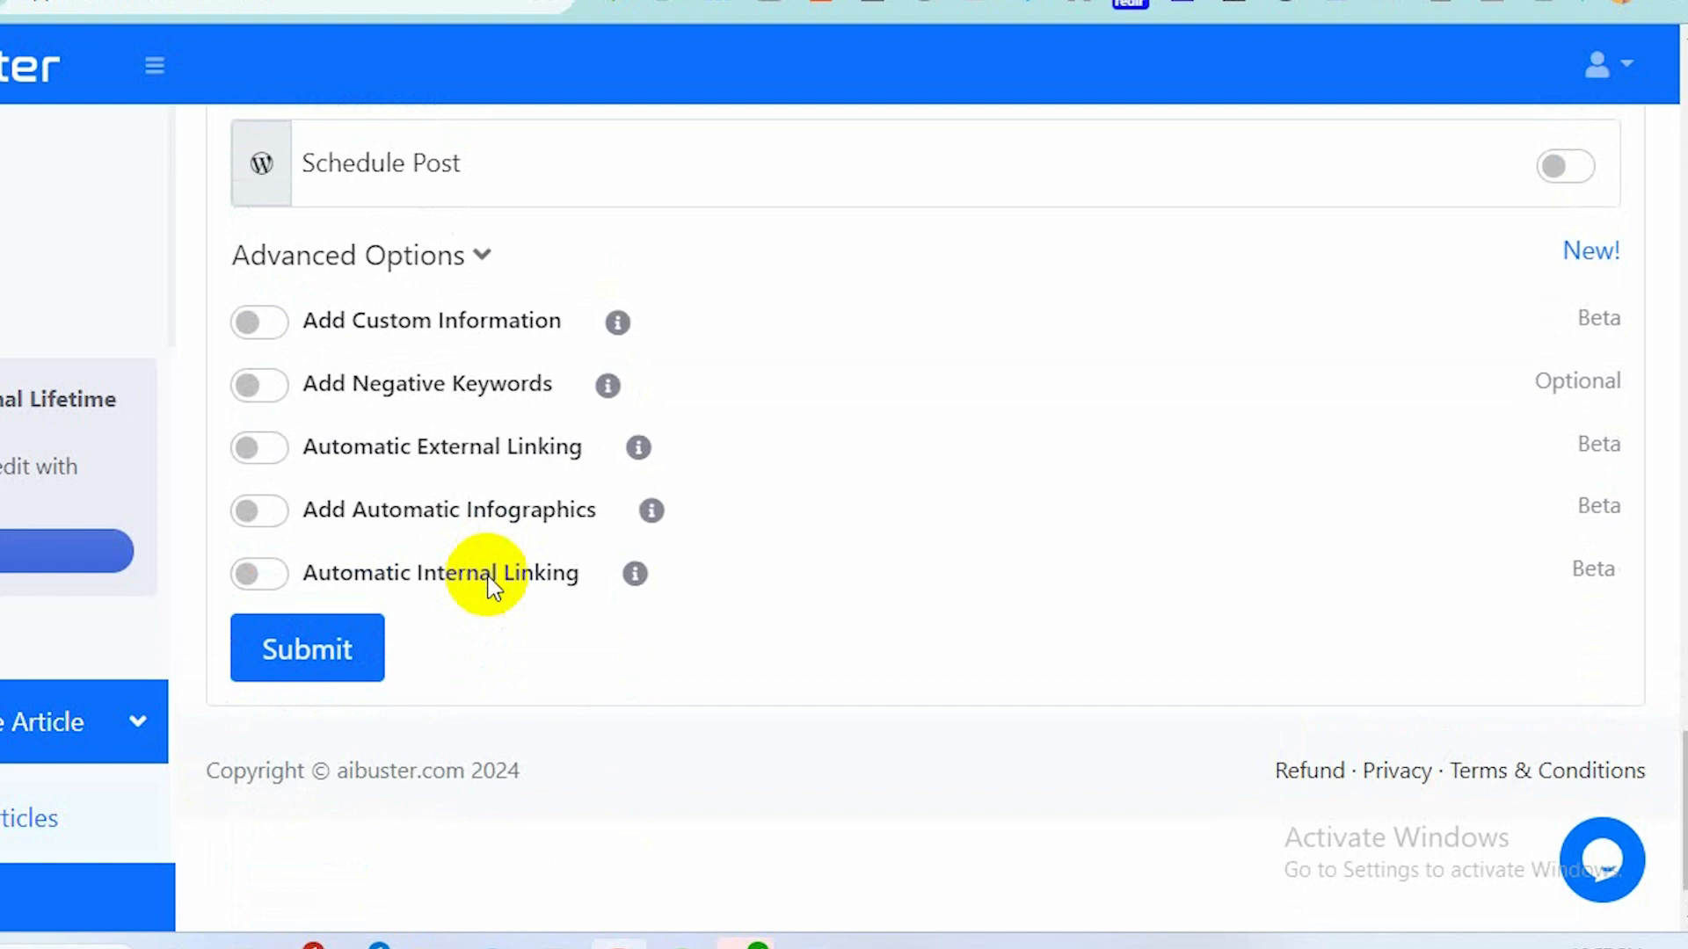
pyautogui.click(291, 652)
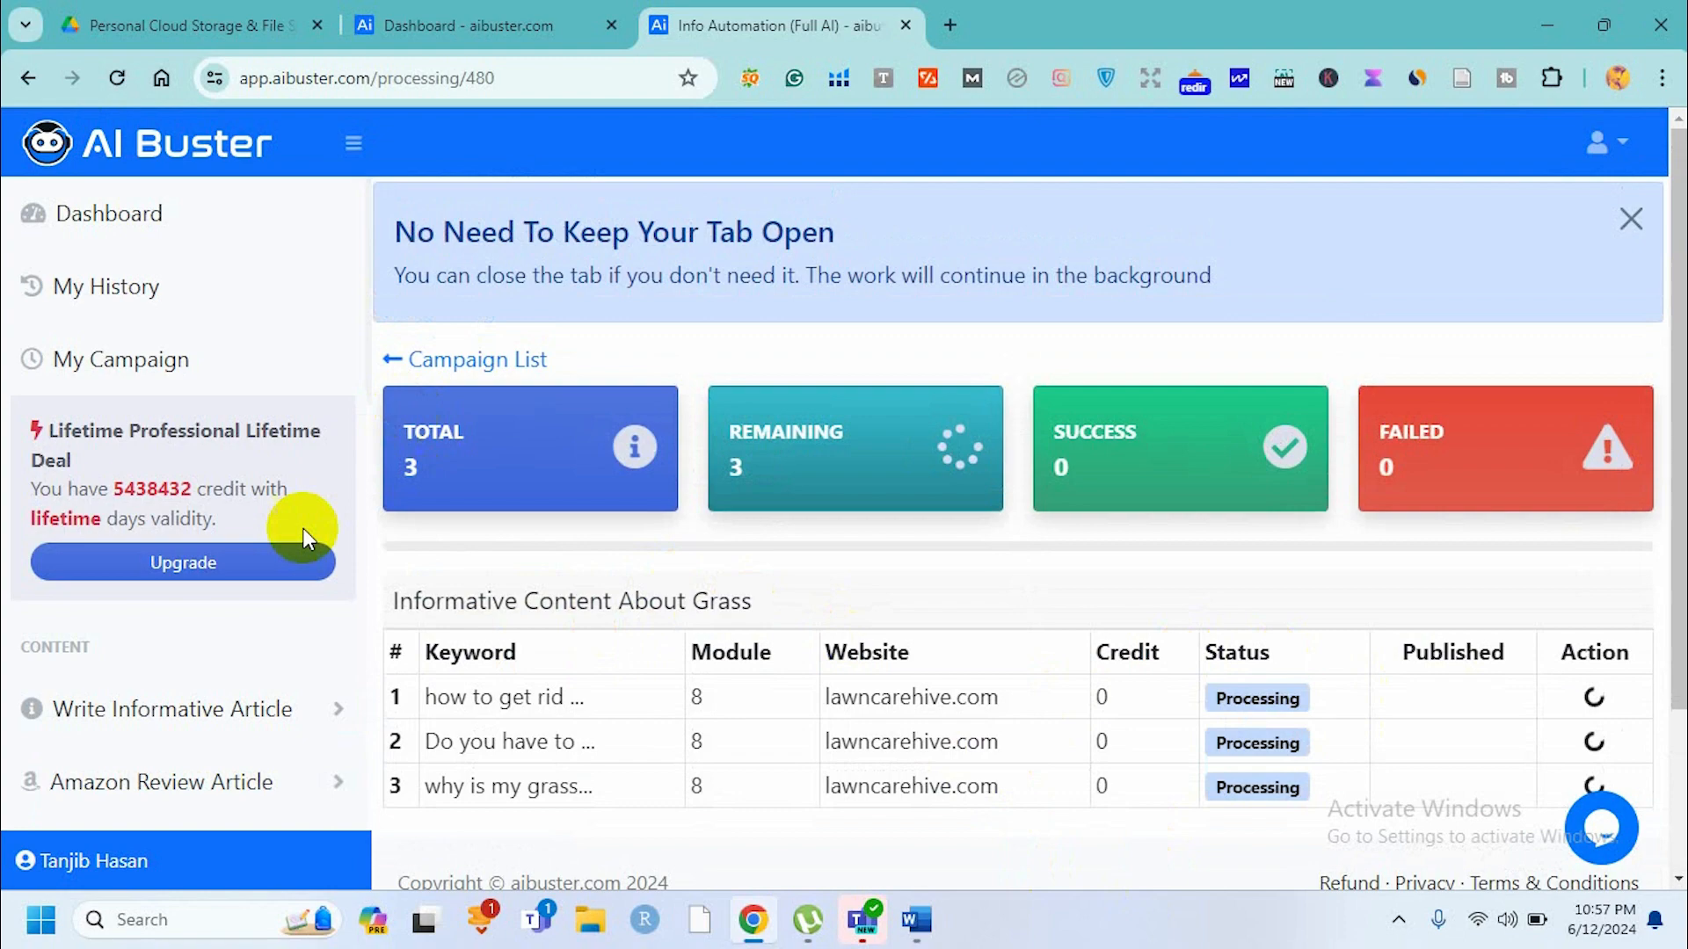
# Open Write Single Info Article in a new browser tab and switch to it.
pyautogui.scroll(-3, 226, 668)
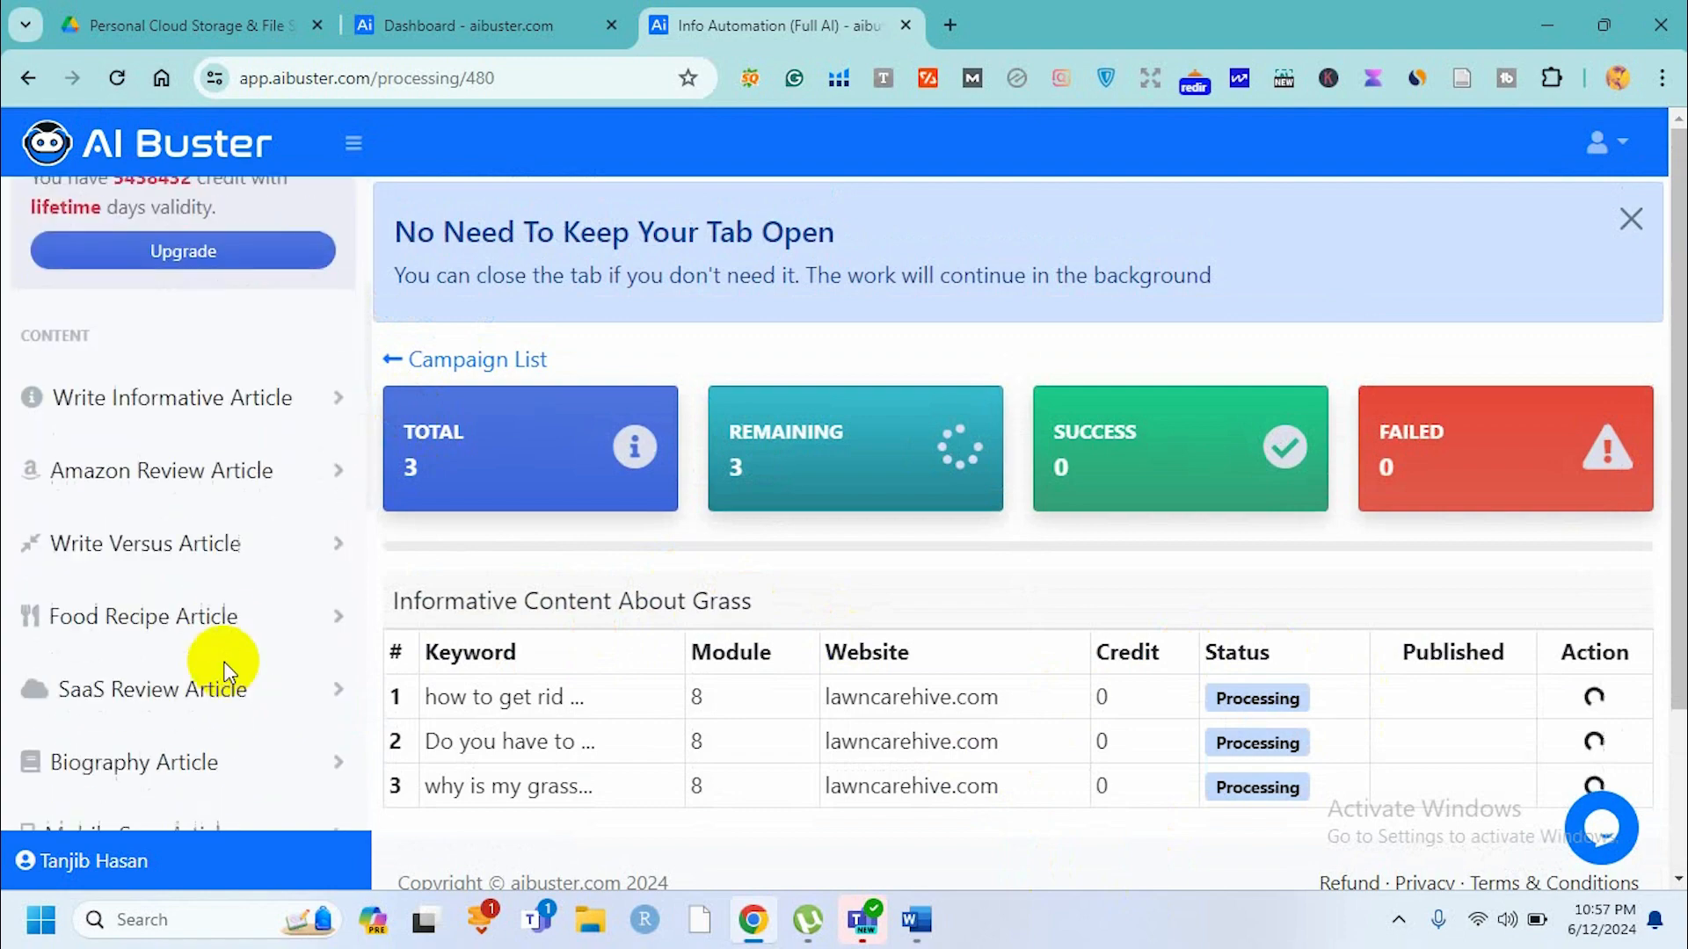
pyautogui.click(235, 393)
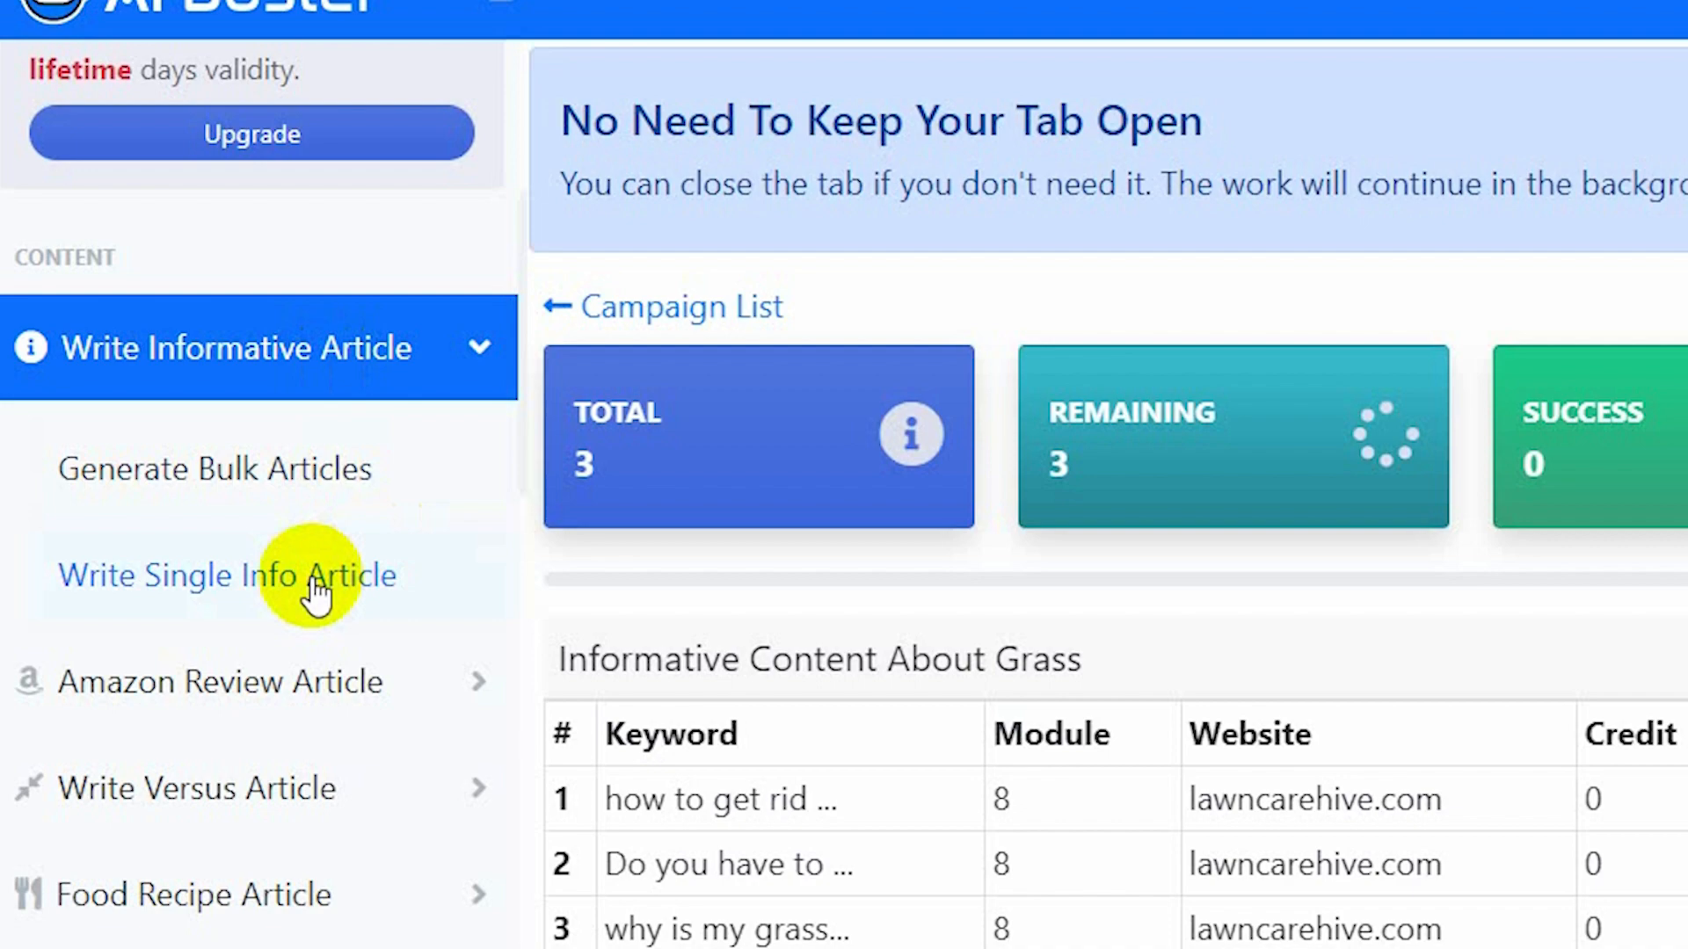
pyautogui.rightClick(316, 589)
pyautogui.click(467, 158)
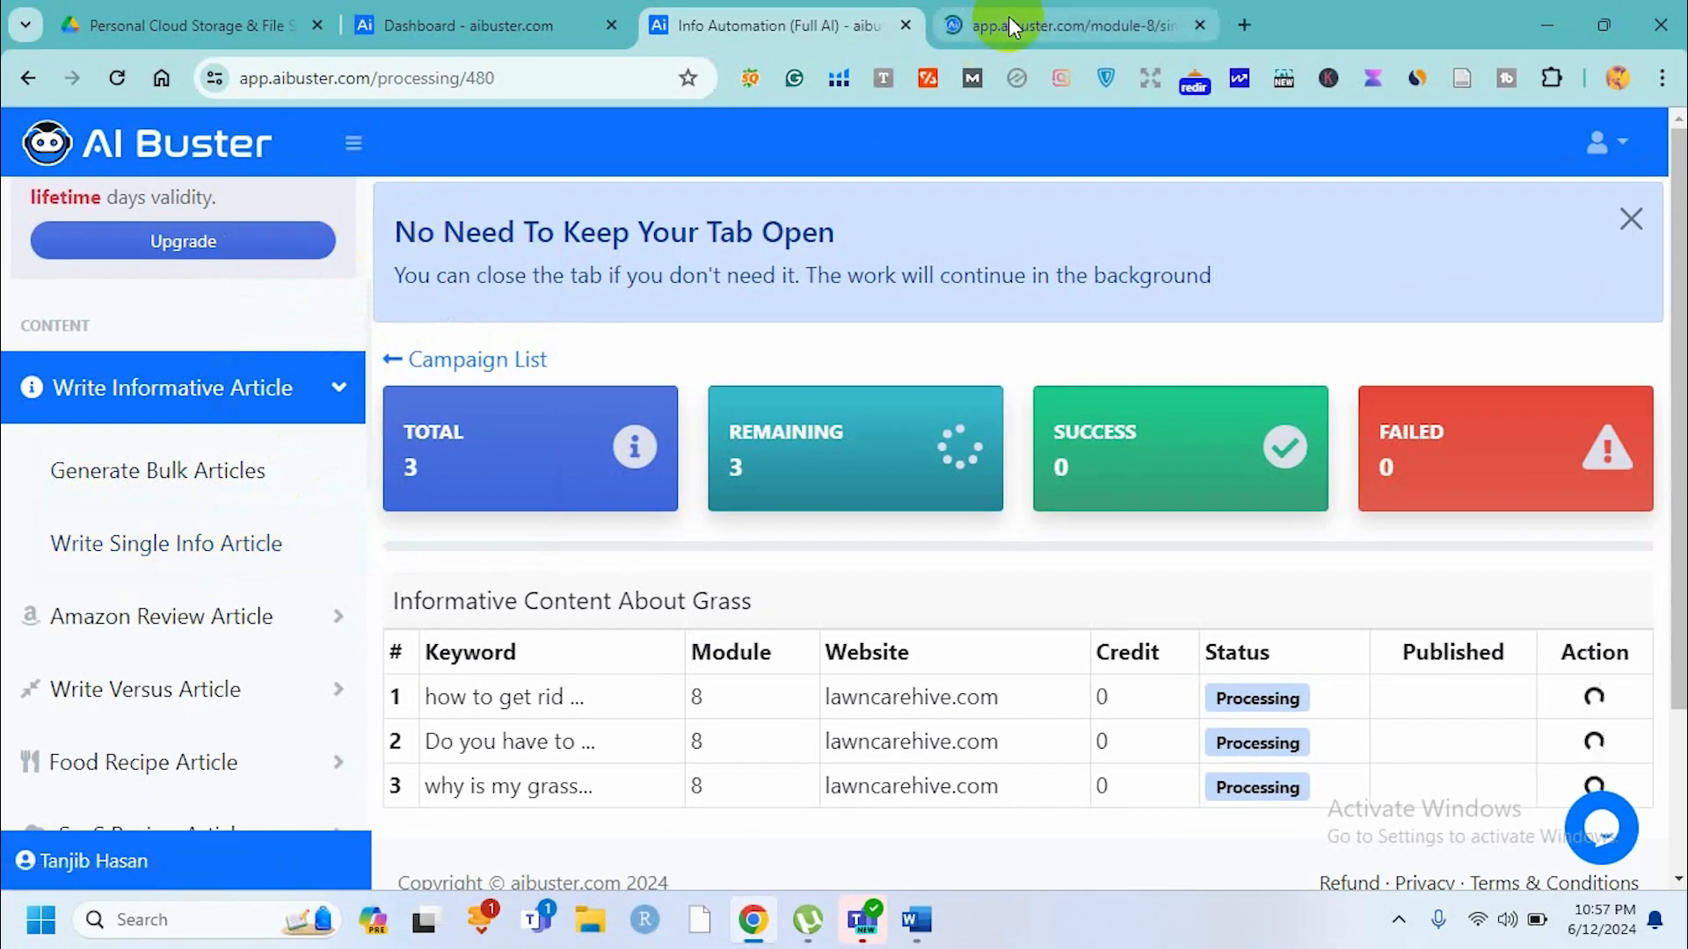
pyautogui.click(1009, 21)
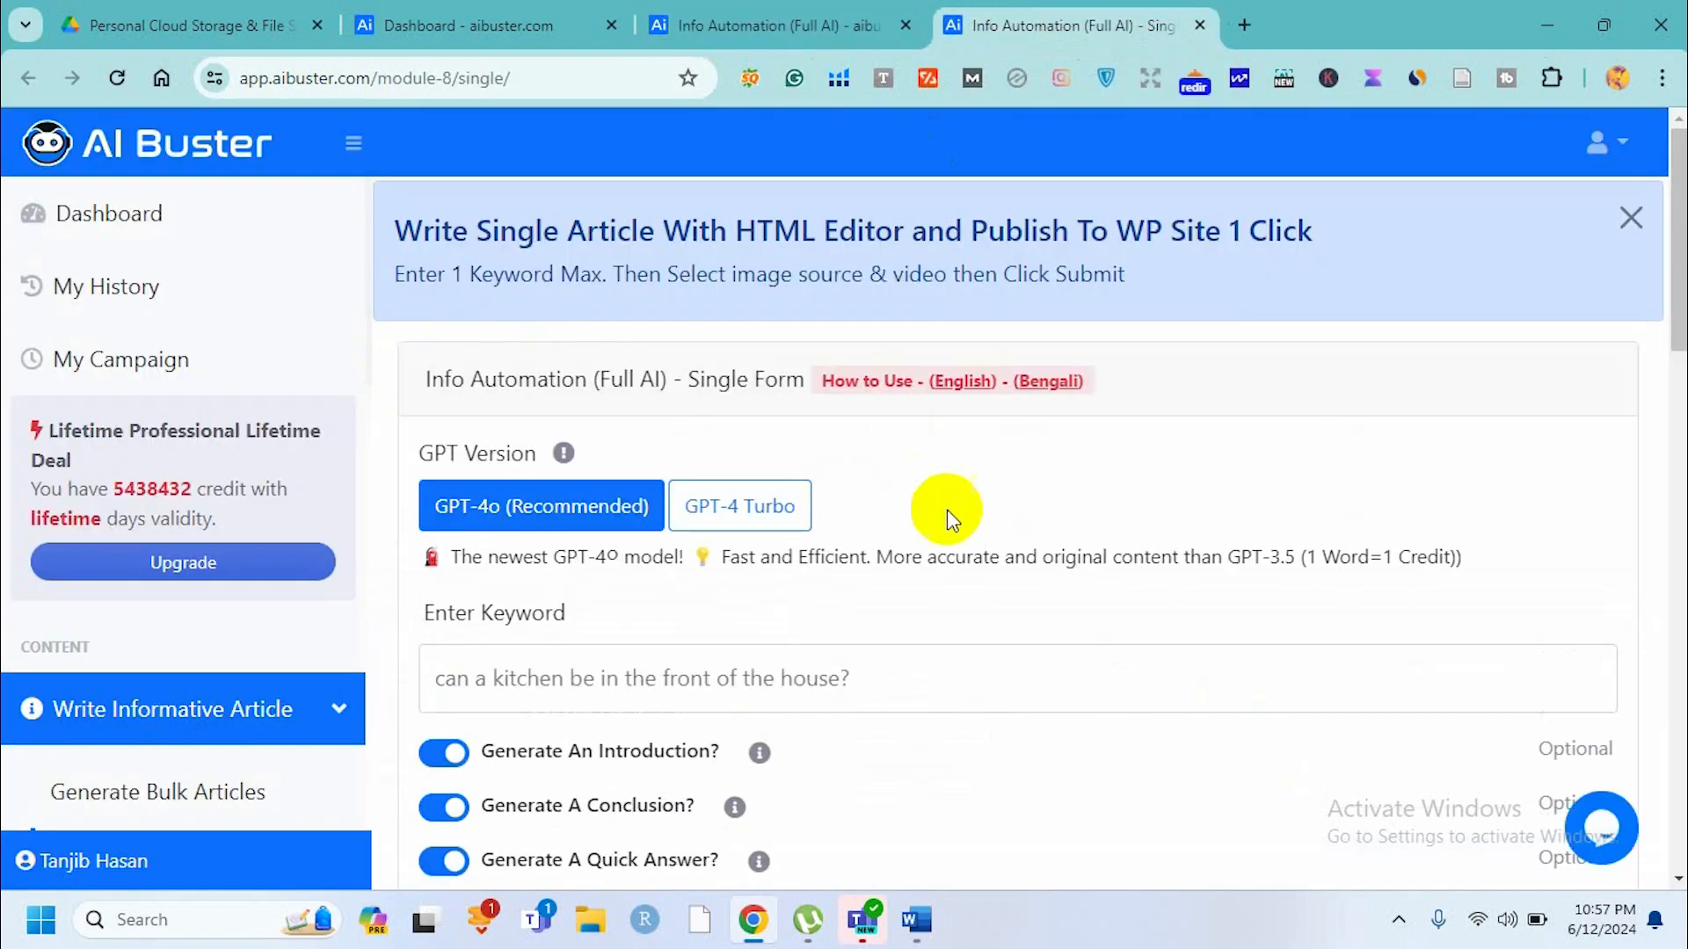
# Select the main keyword 'how to revive st augustine grass' in the Word document.
pyautogui.scroll(-3, 947, 509)
pyautogui.click(588, 444)
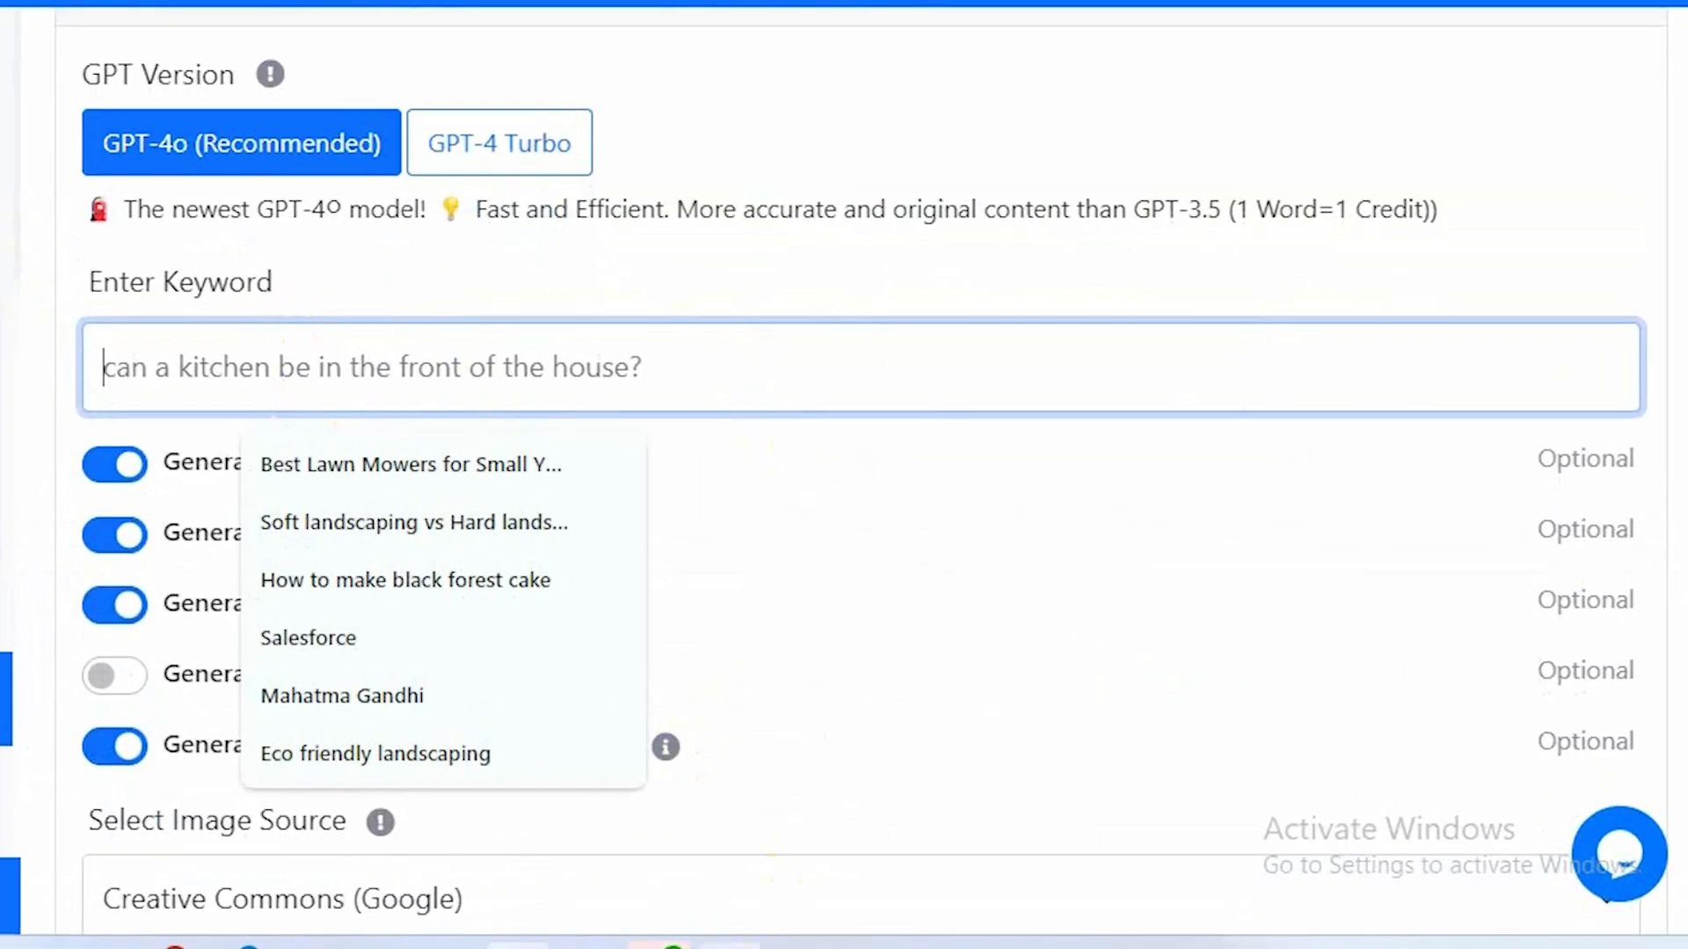
pyautogui.moveTo(916, 920)
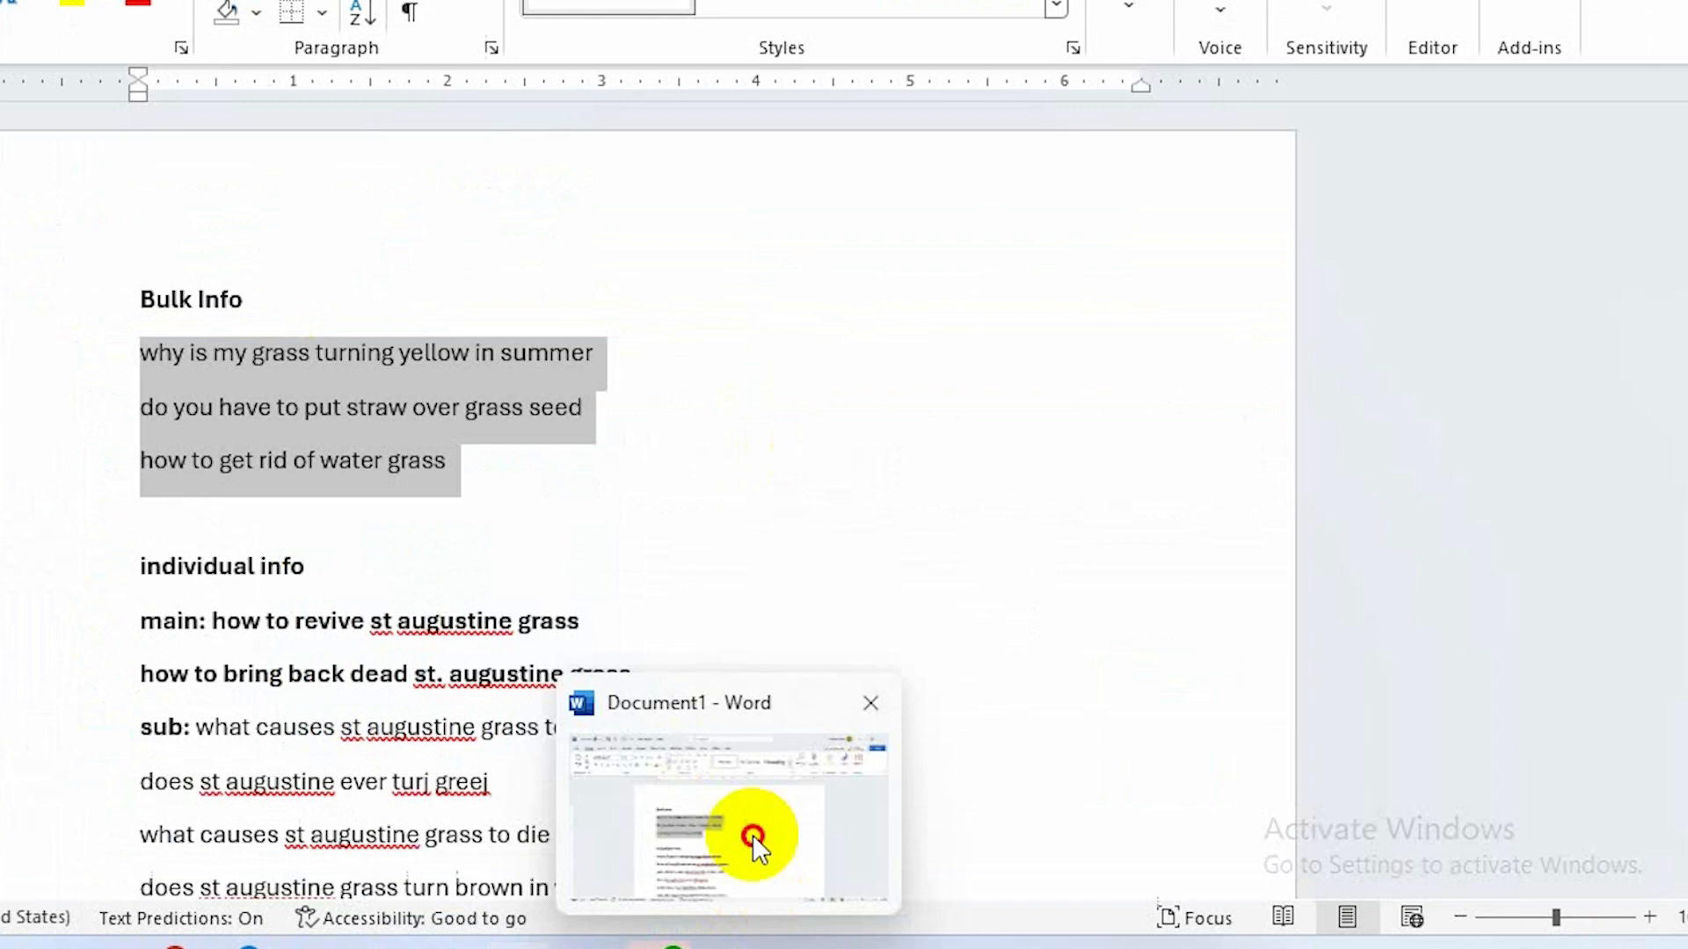
pyautogui.click(754, 847)
pyautogui.scroll(-3, 521, 539)
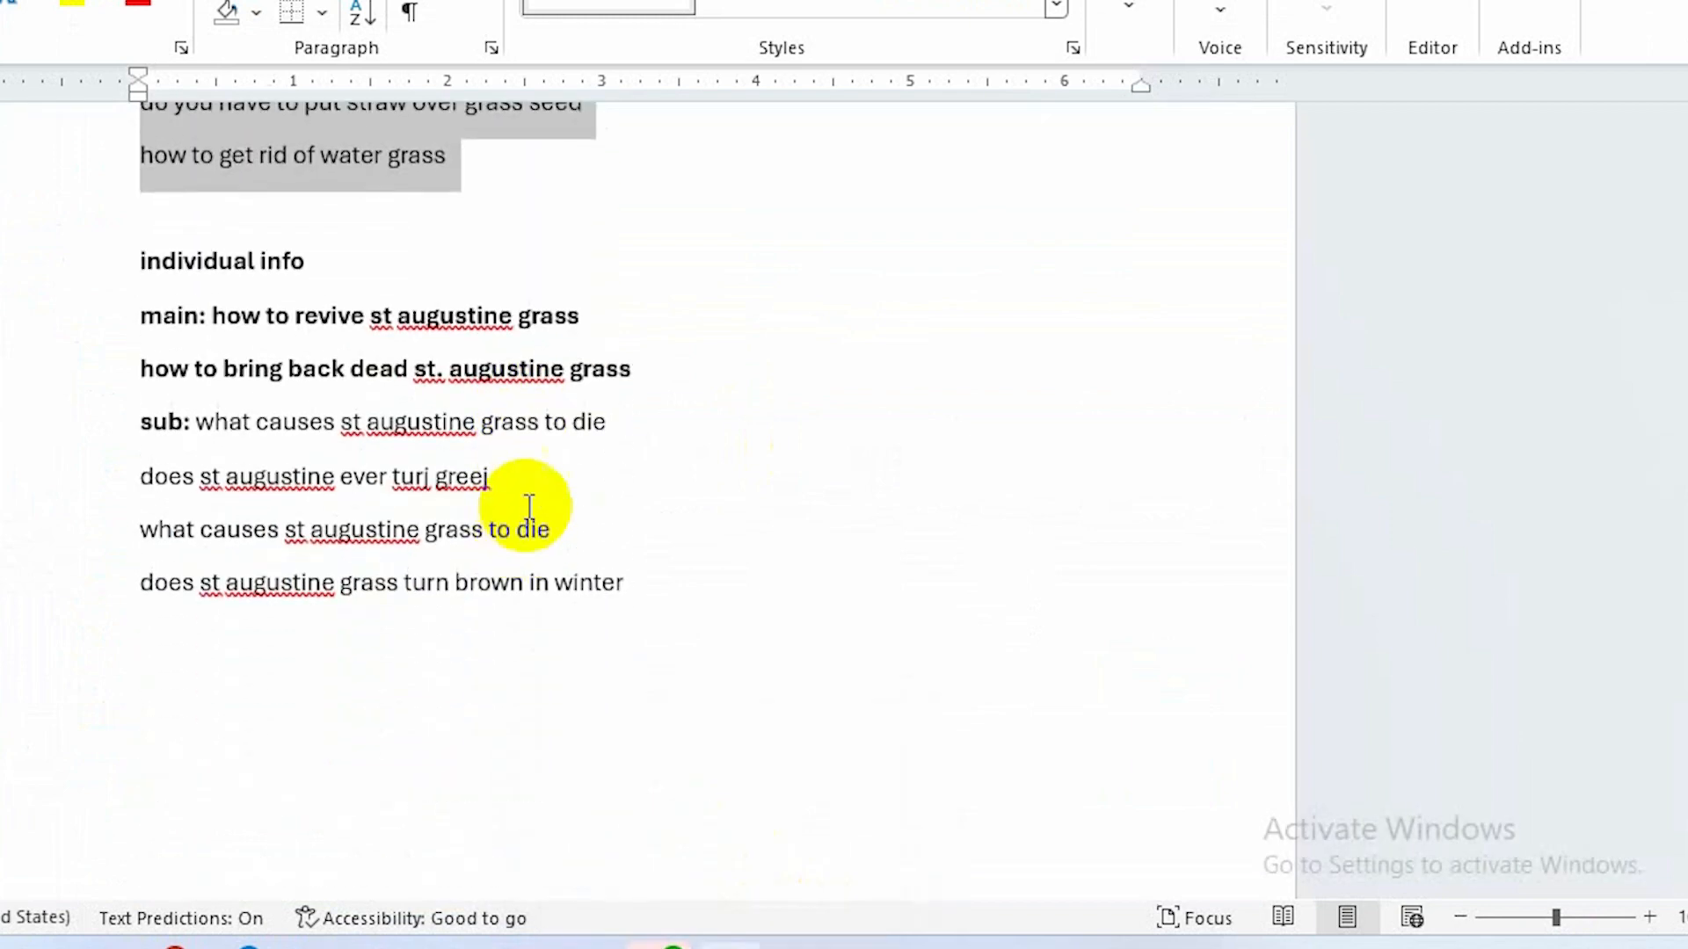
pyautogui.moveTo(603, 316); pyautogui.dragTo(231, 317)
pyautogui.doubleClick(231, 316)
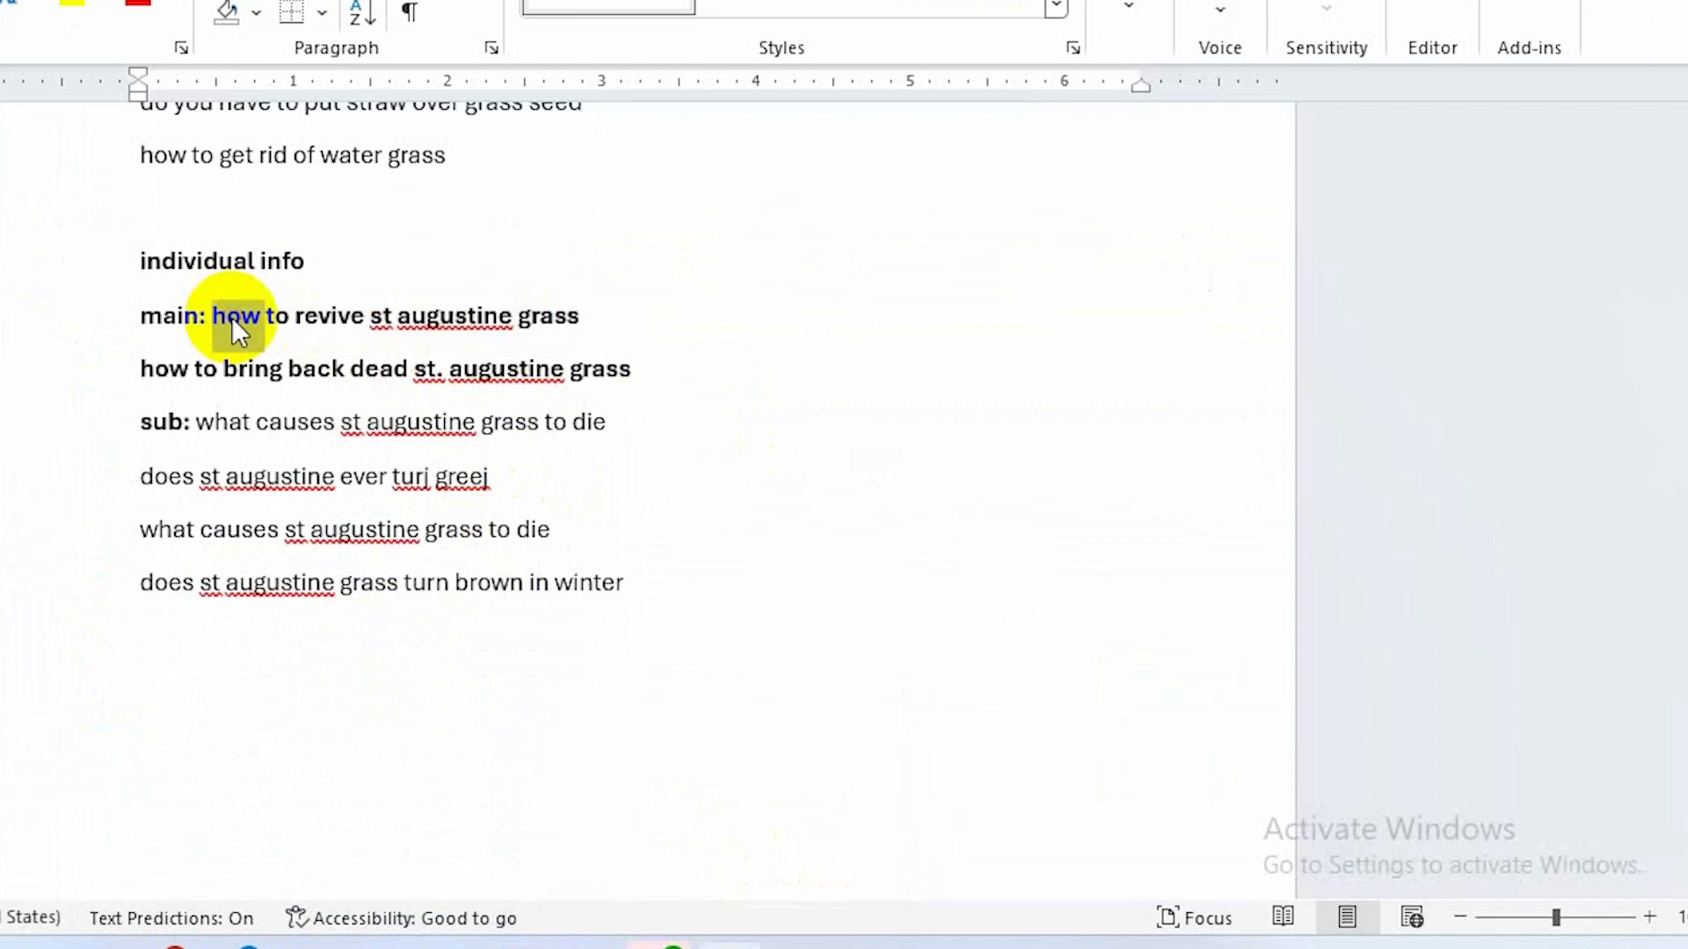
pyautogui.moveTo(593, 318); pyautogui.dragTo(230, 310)
pyautogui.hotkey('ctrl', 'c')
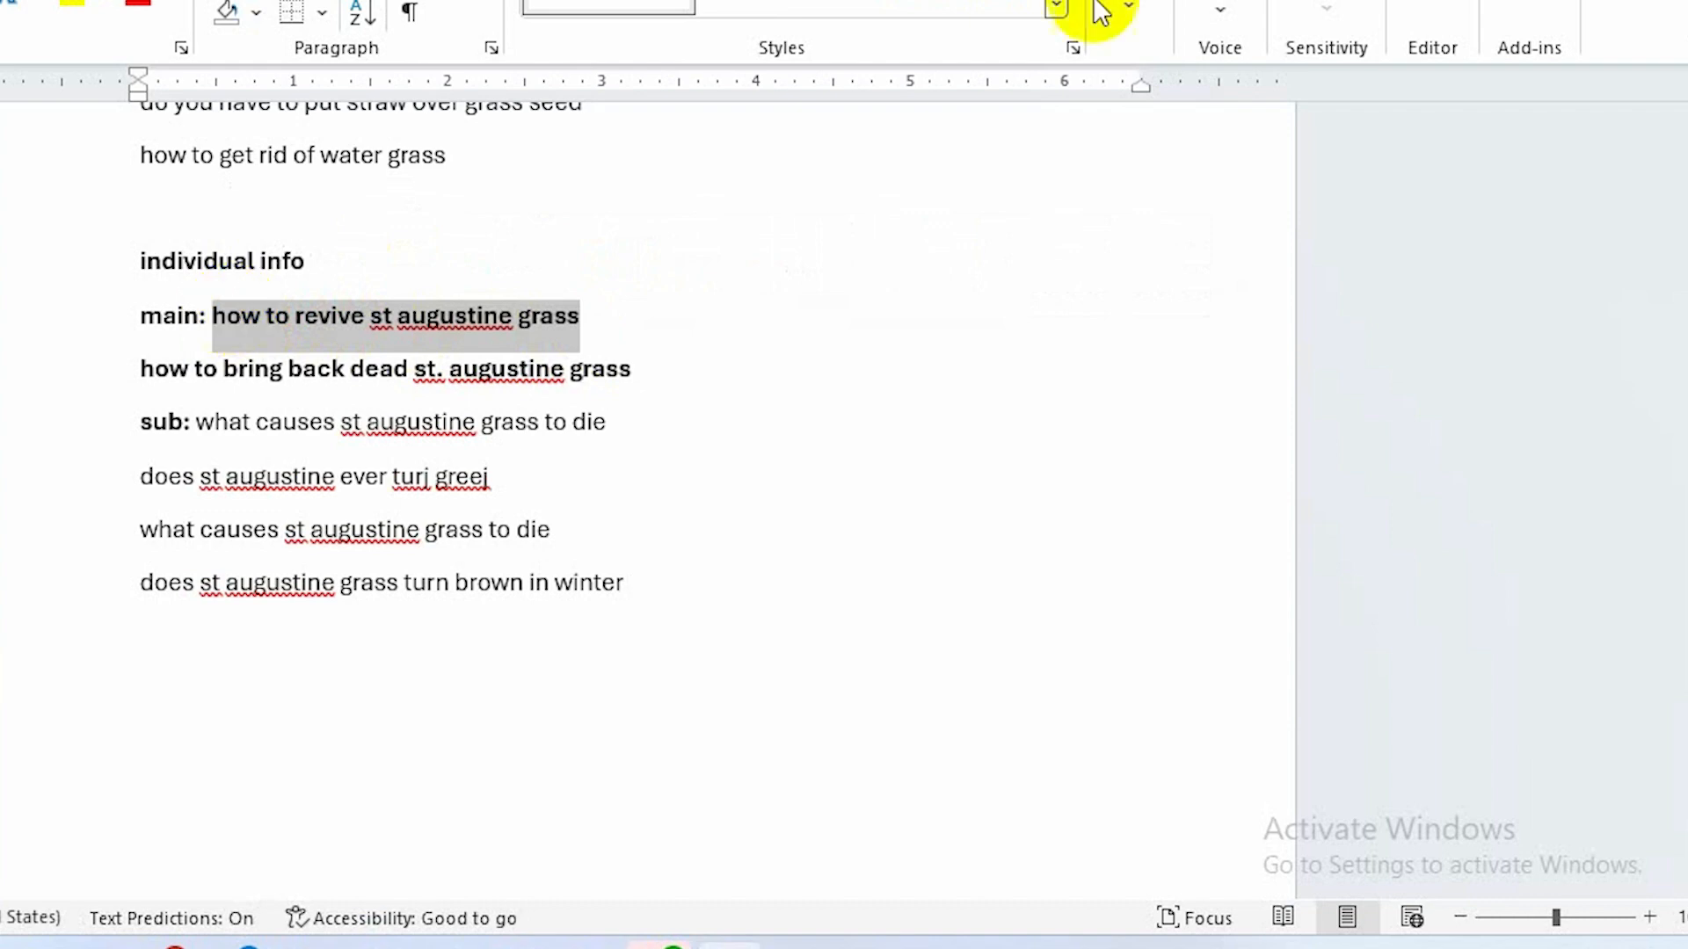
# Paste 'how to revive st augustine grass' into the single article's keyword field.
pyautogui.hotkey('alt', 'Tab')
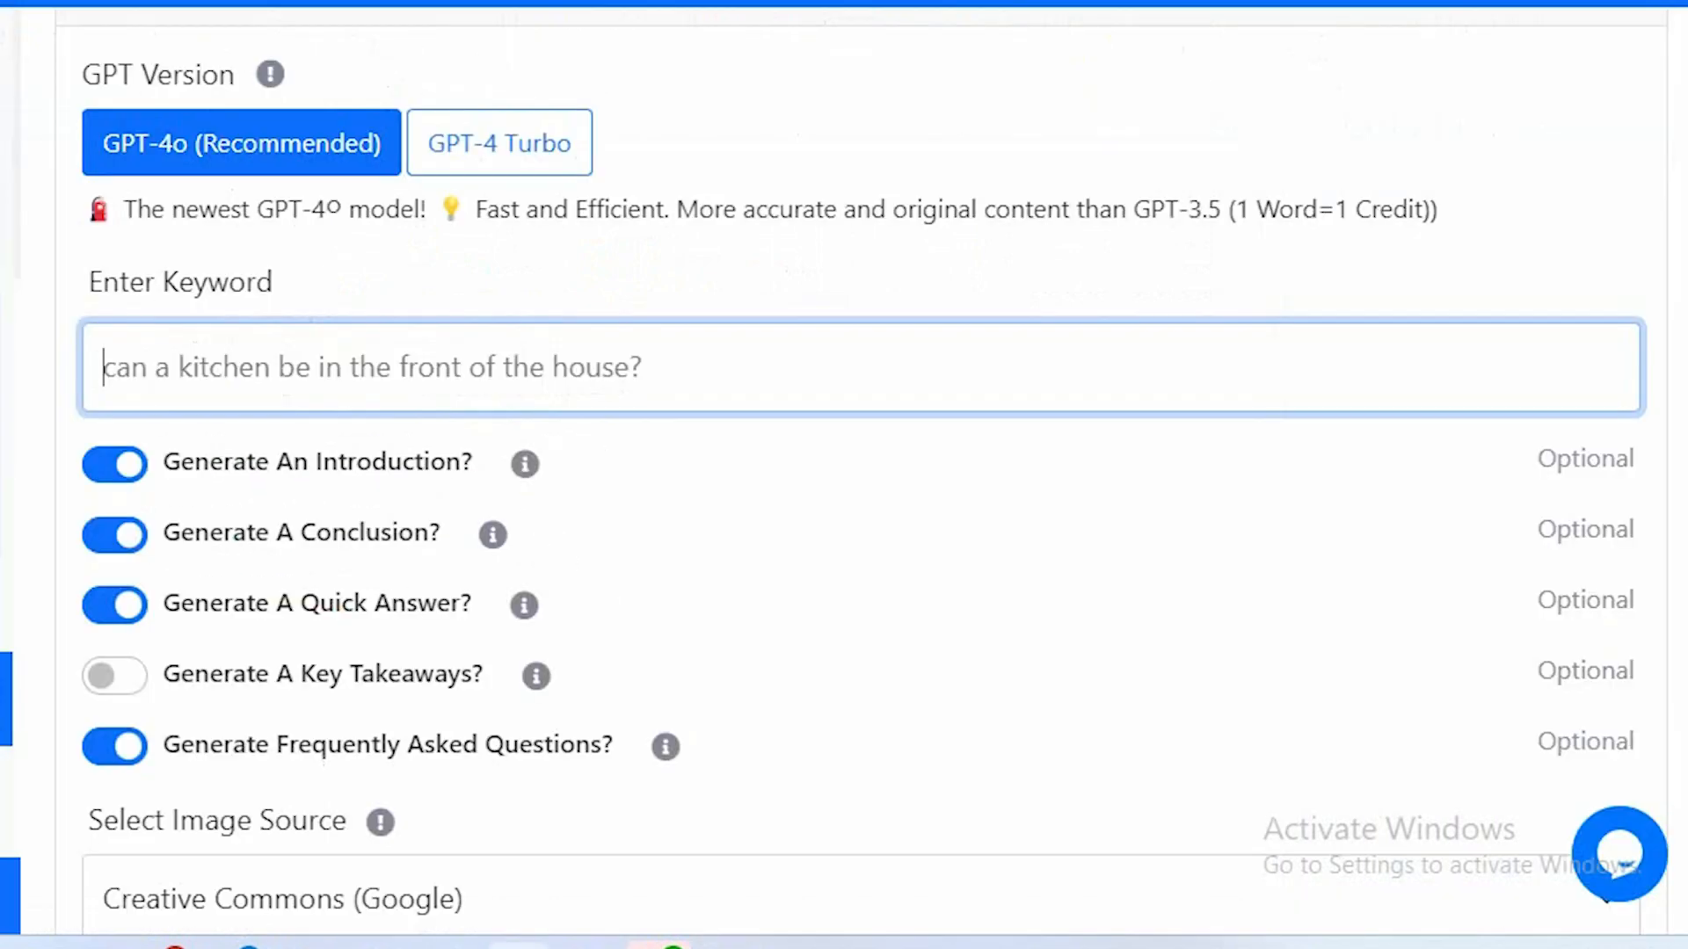
pyautogui.click(249, 356)
pyautogui.hotkey('ctrl', 'v')
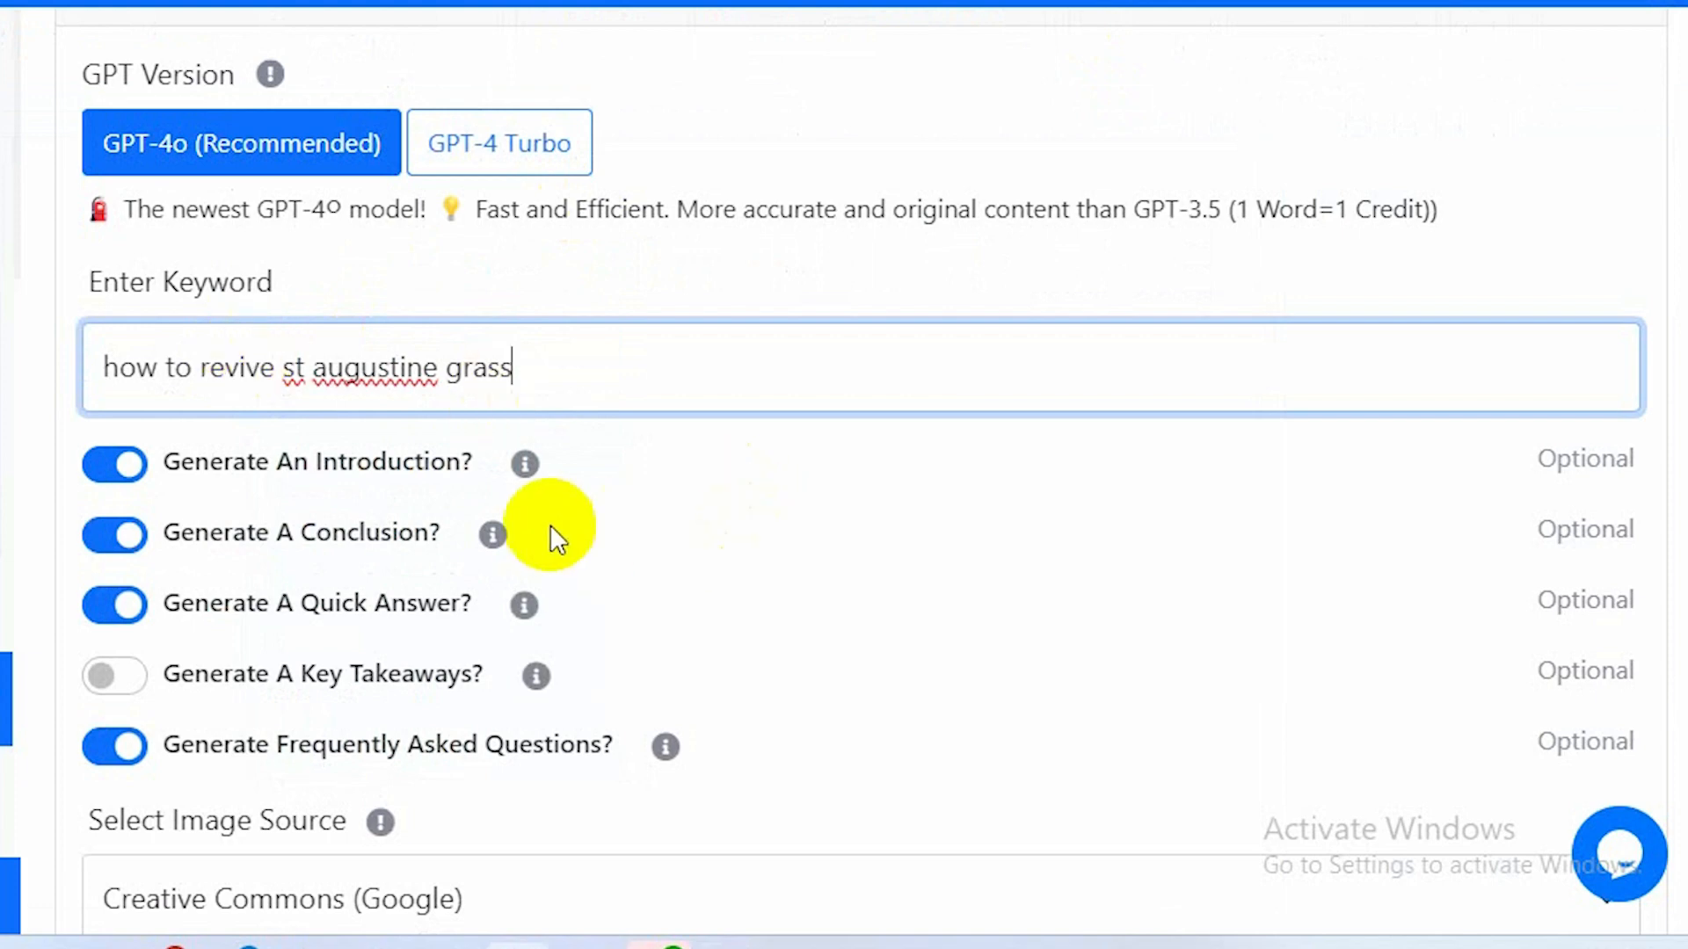
# Enable Generate A Key Takeaways and set the image source to Unsplash Image.
pyautogui.scroll(-2, 551, 532)
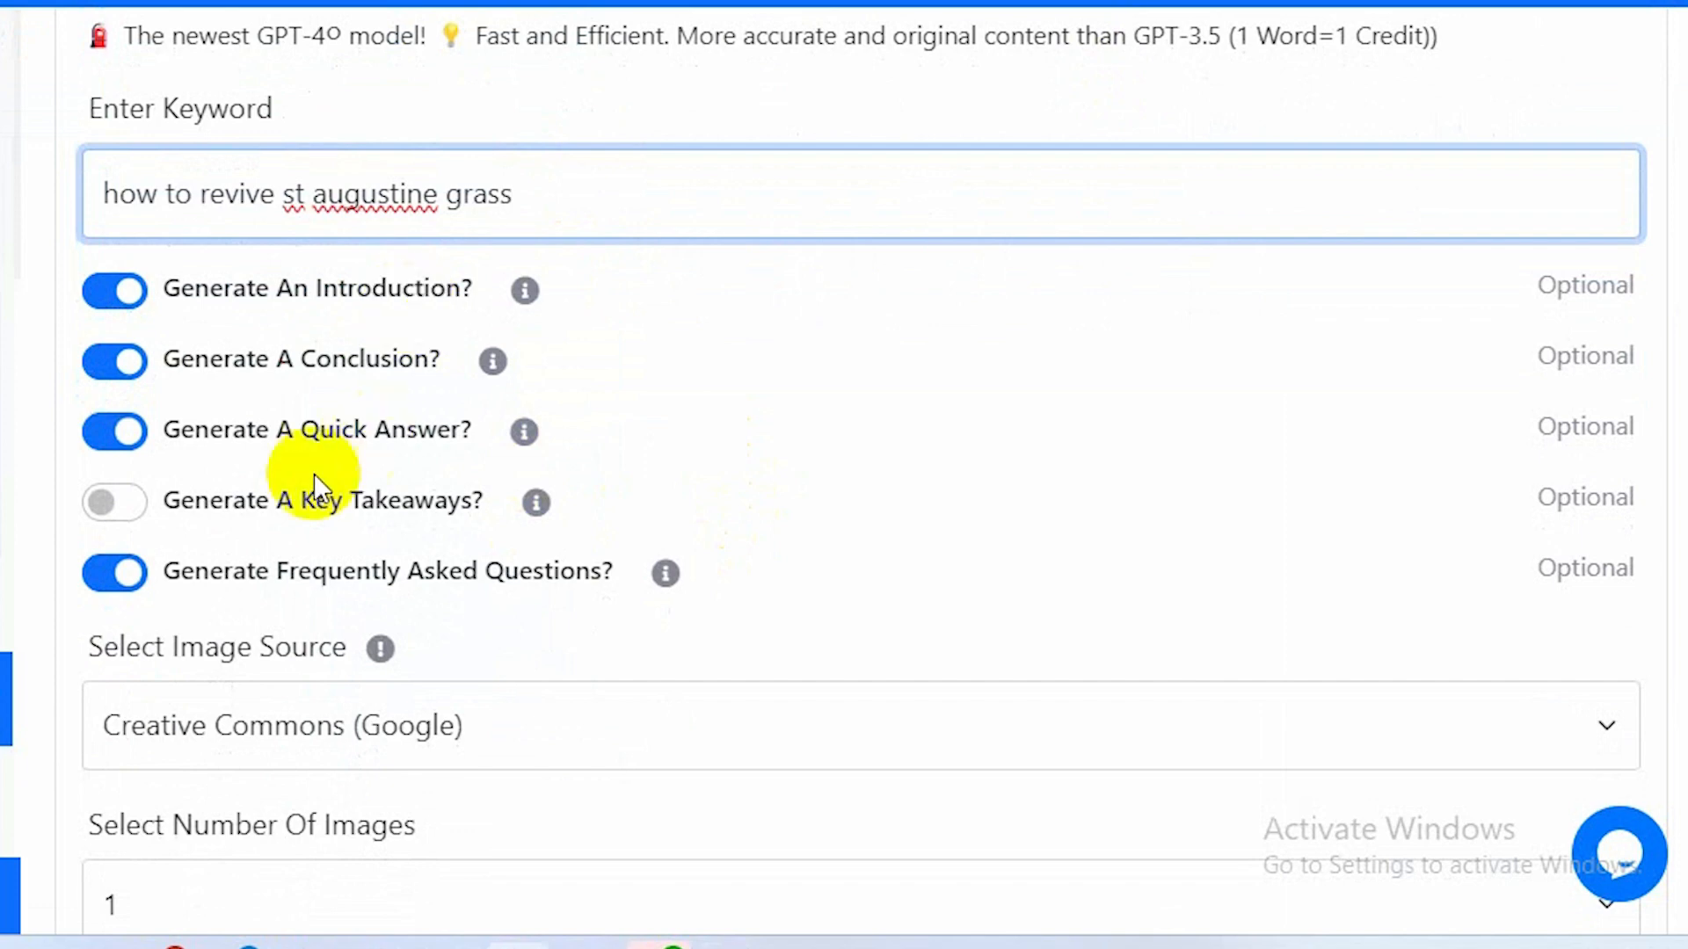
pyautogui.click(139, 498)
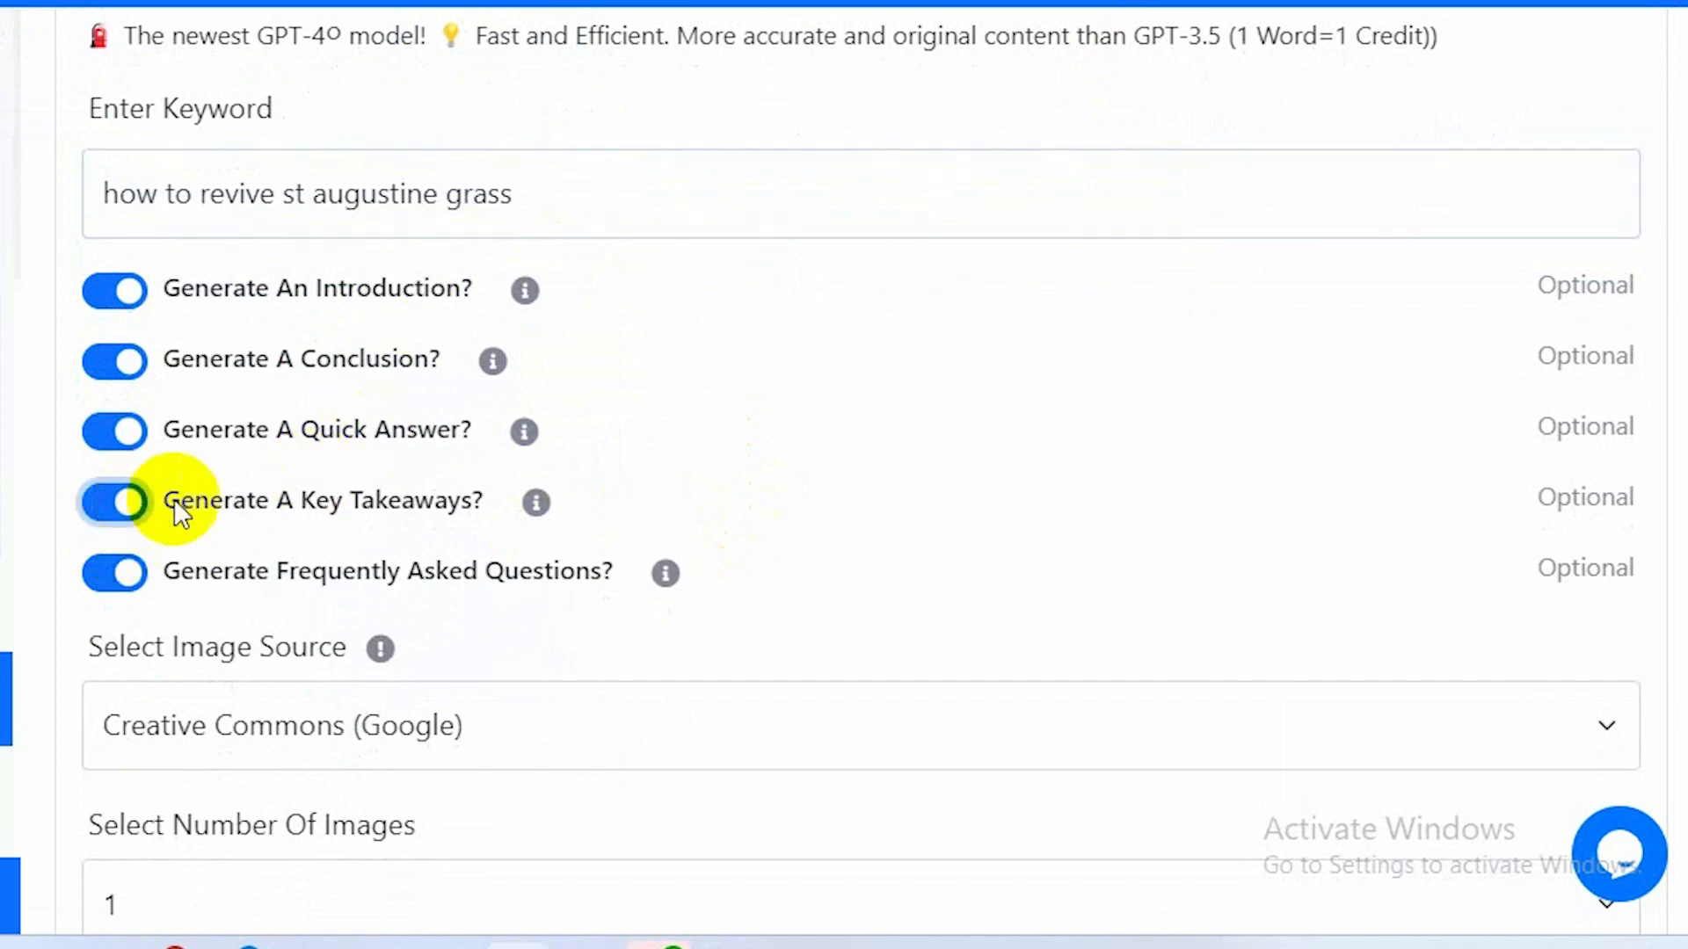
pyautogui.scroll(-3, 582, 556)
pyautogui.click(671, 371)
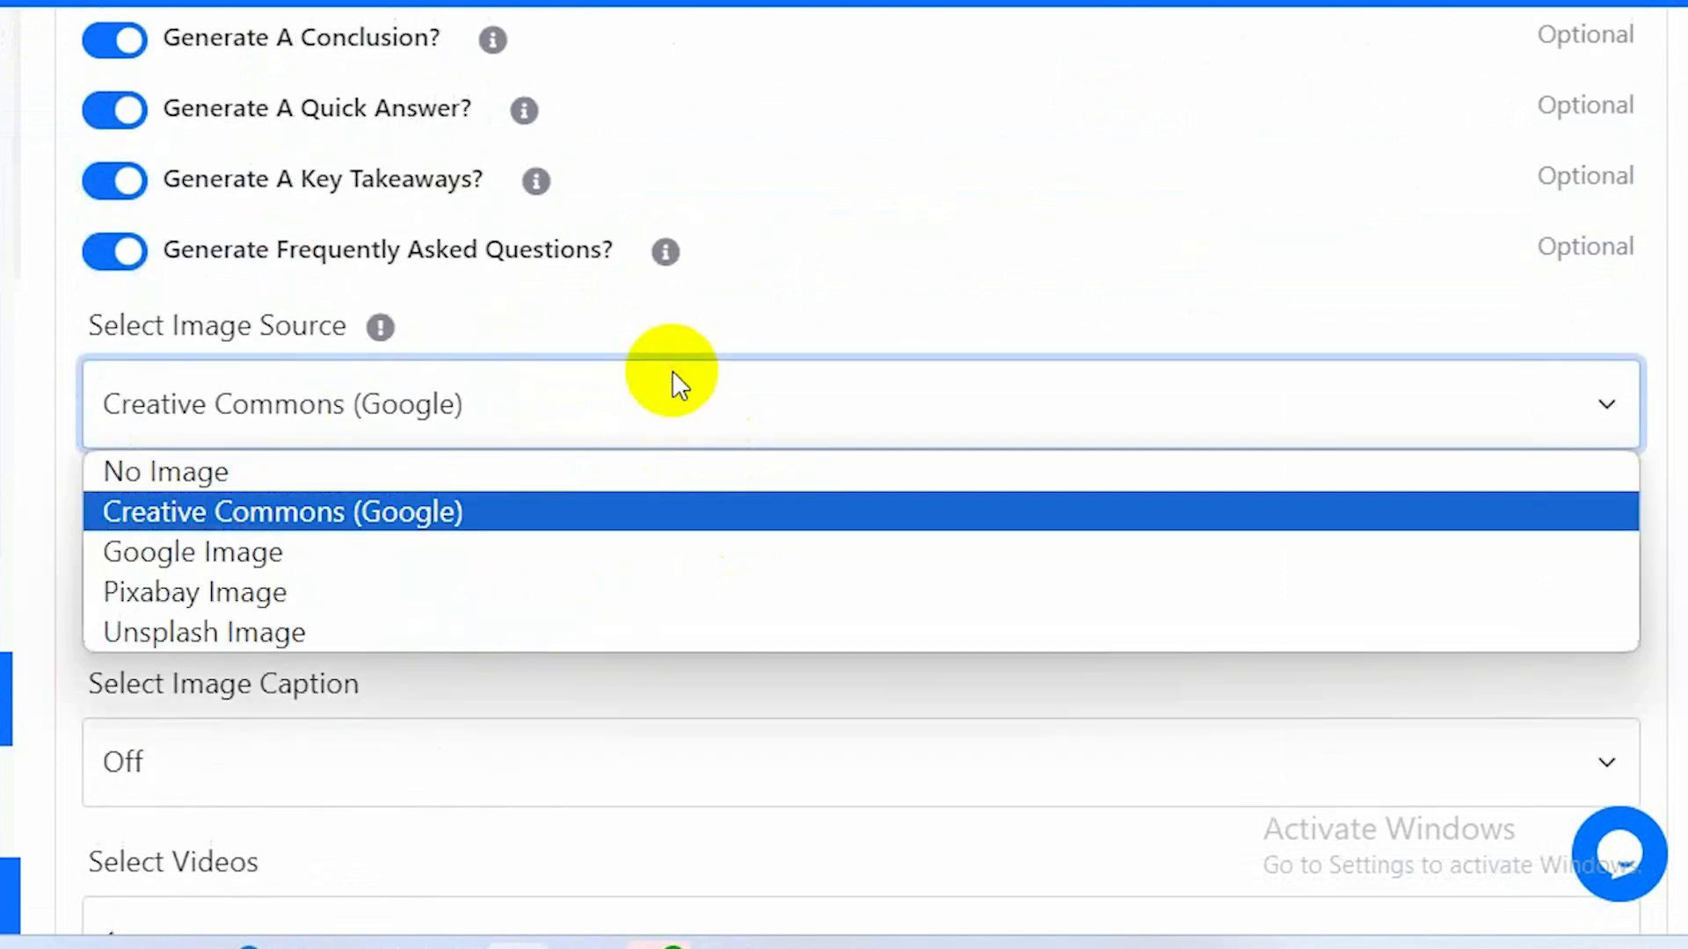
pyautogui.click(513, 624)
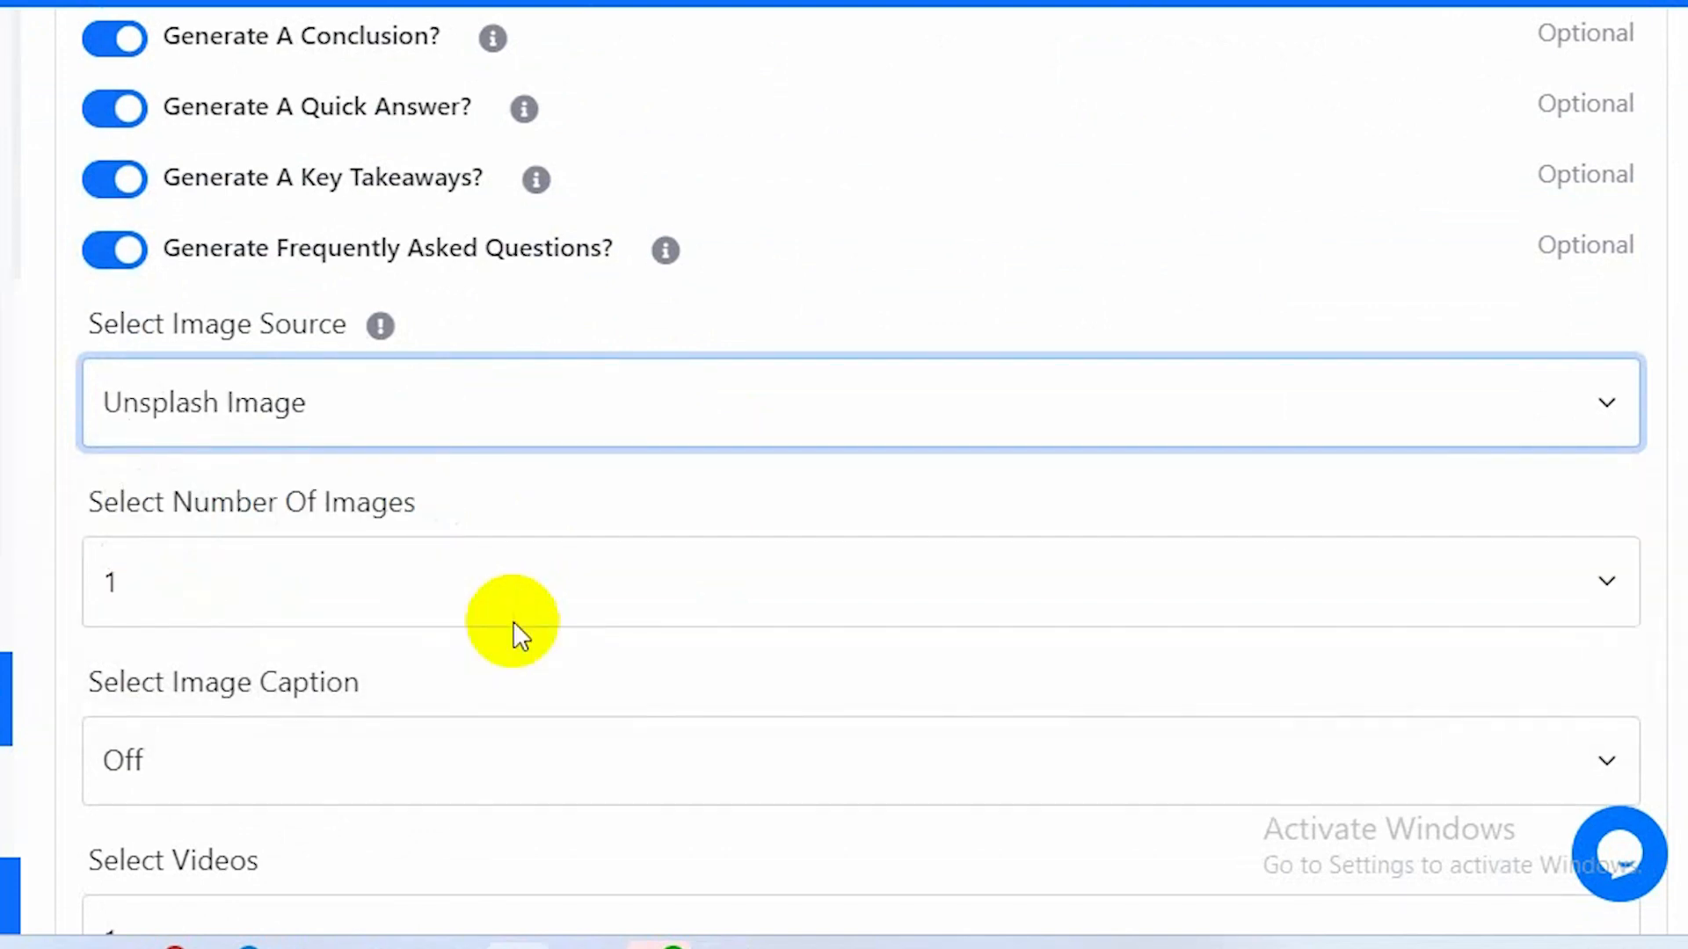
# Set the number of videos to No Video.
pyautogui.scroll(-2, 513, 621)
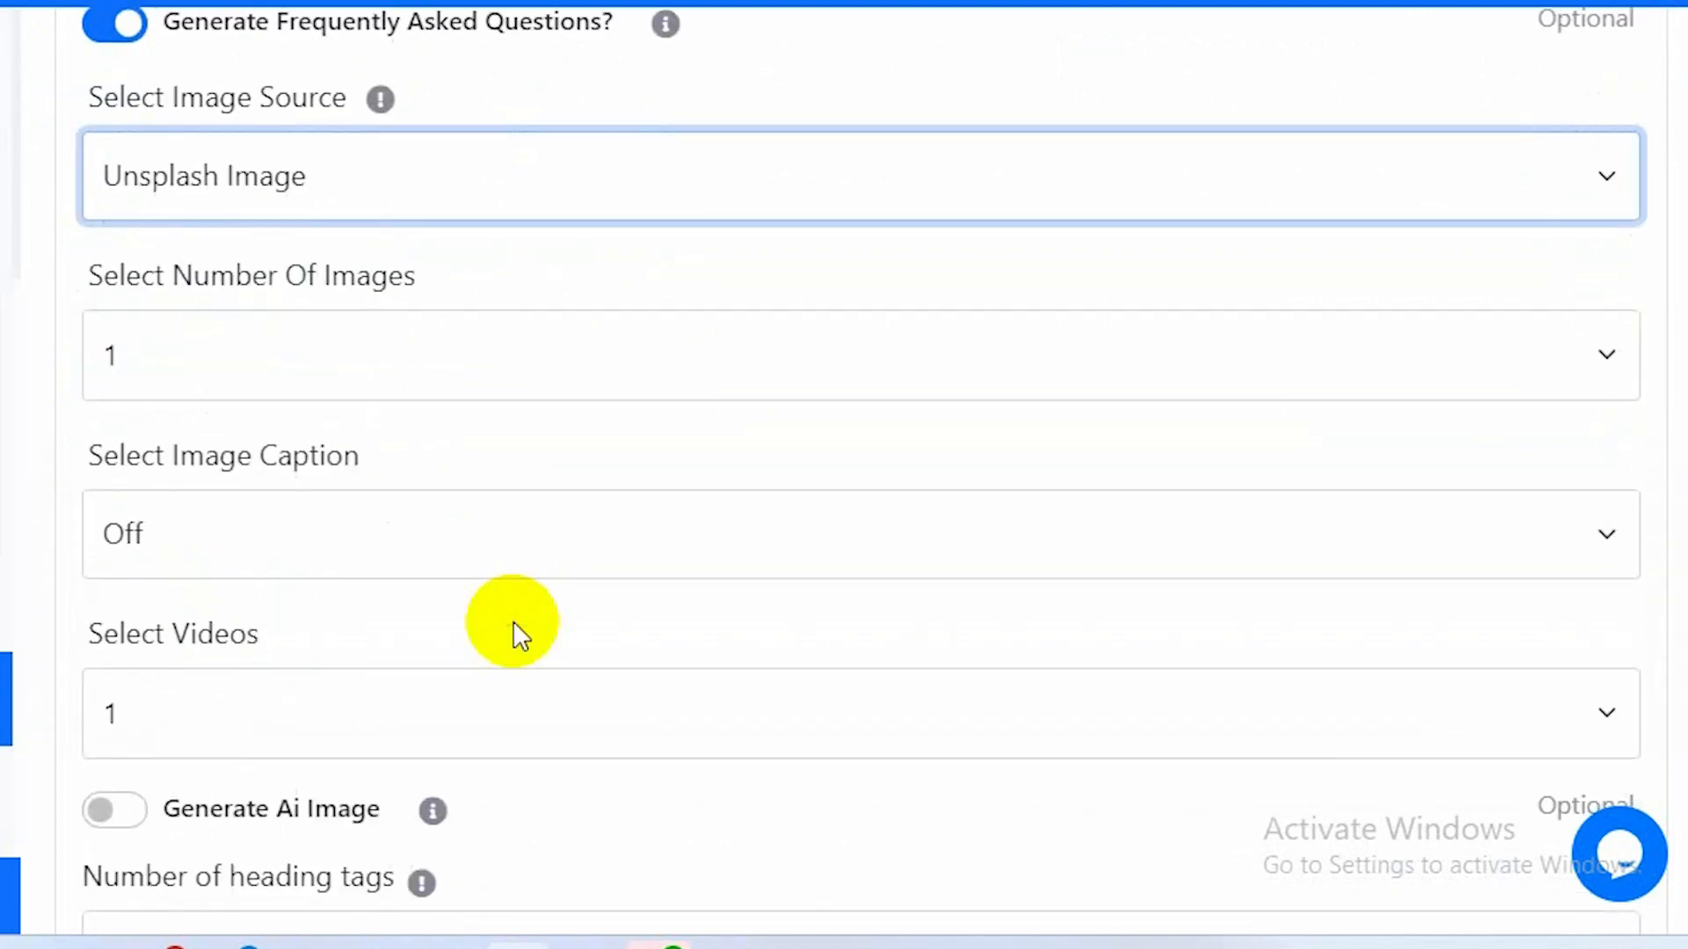
pyautogui.scroll(-2, 514, 620)
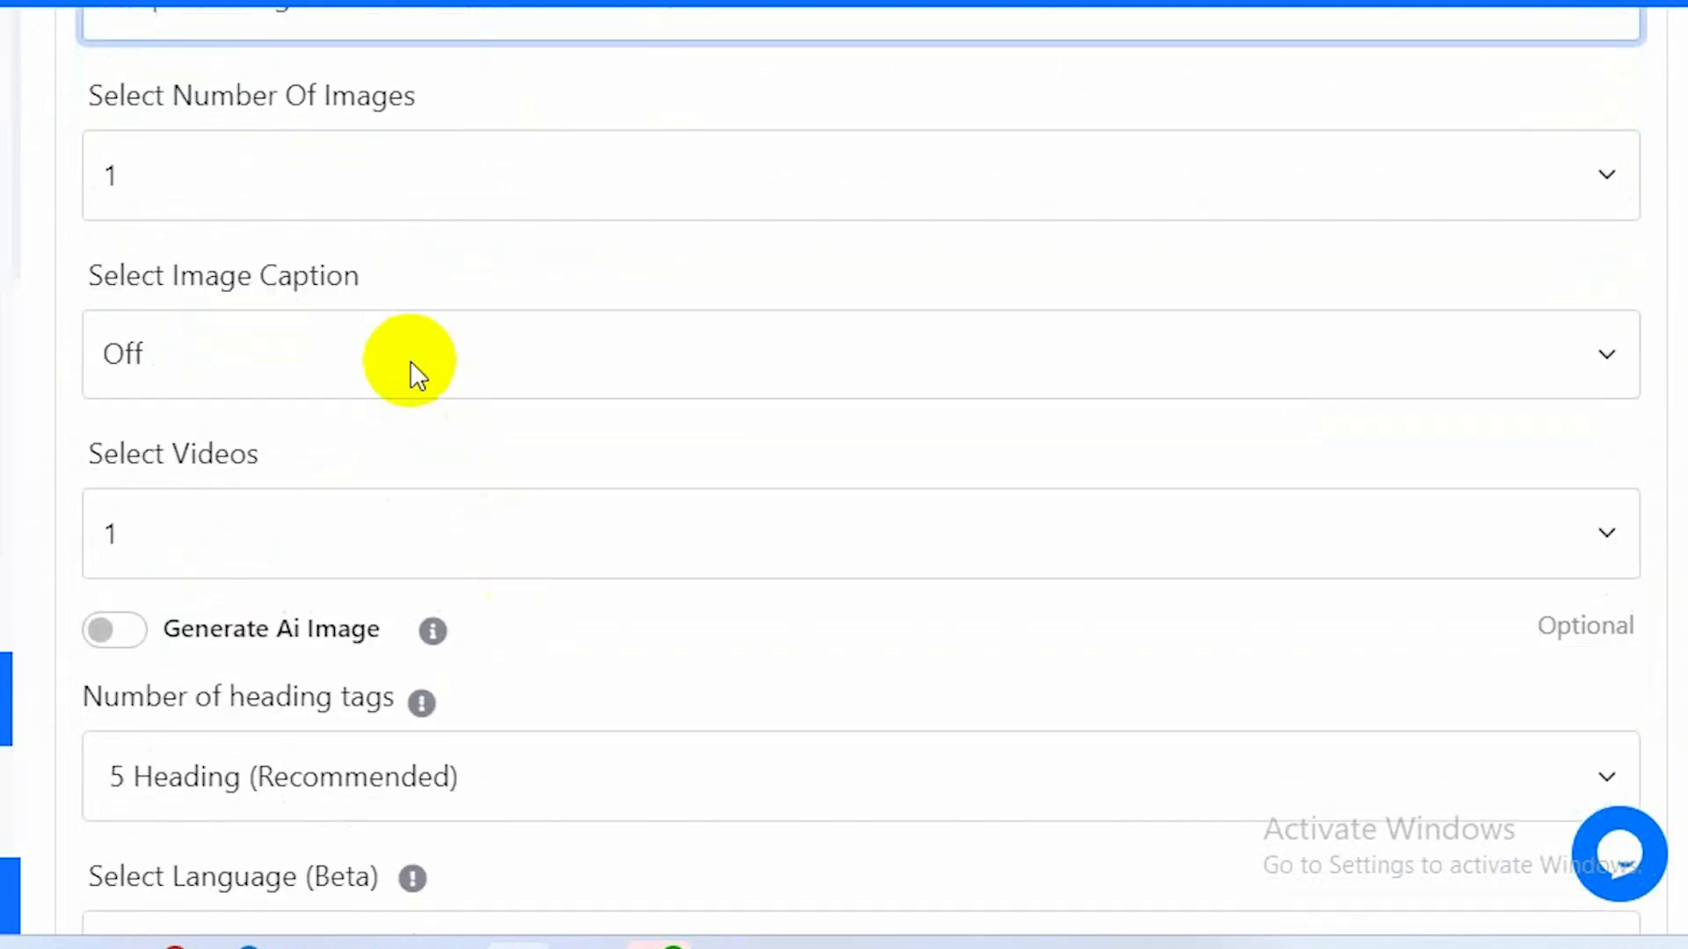
pyautogui.click(420, 529)
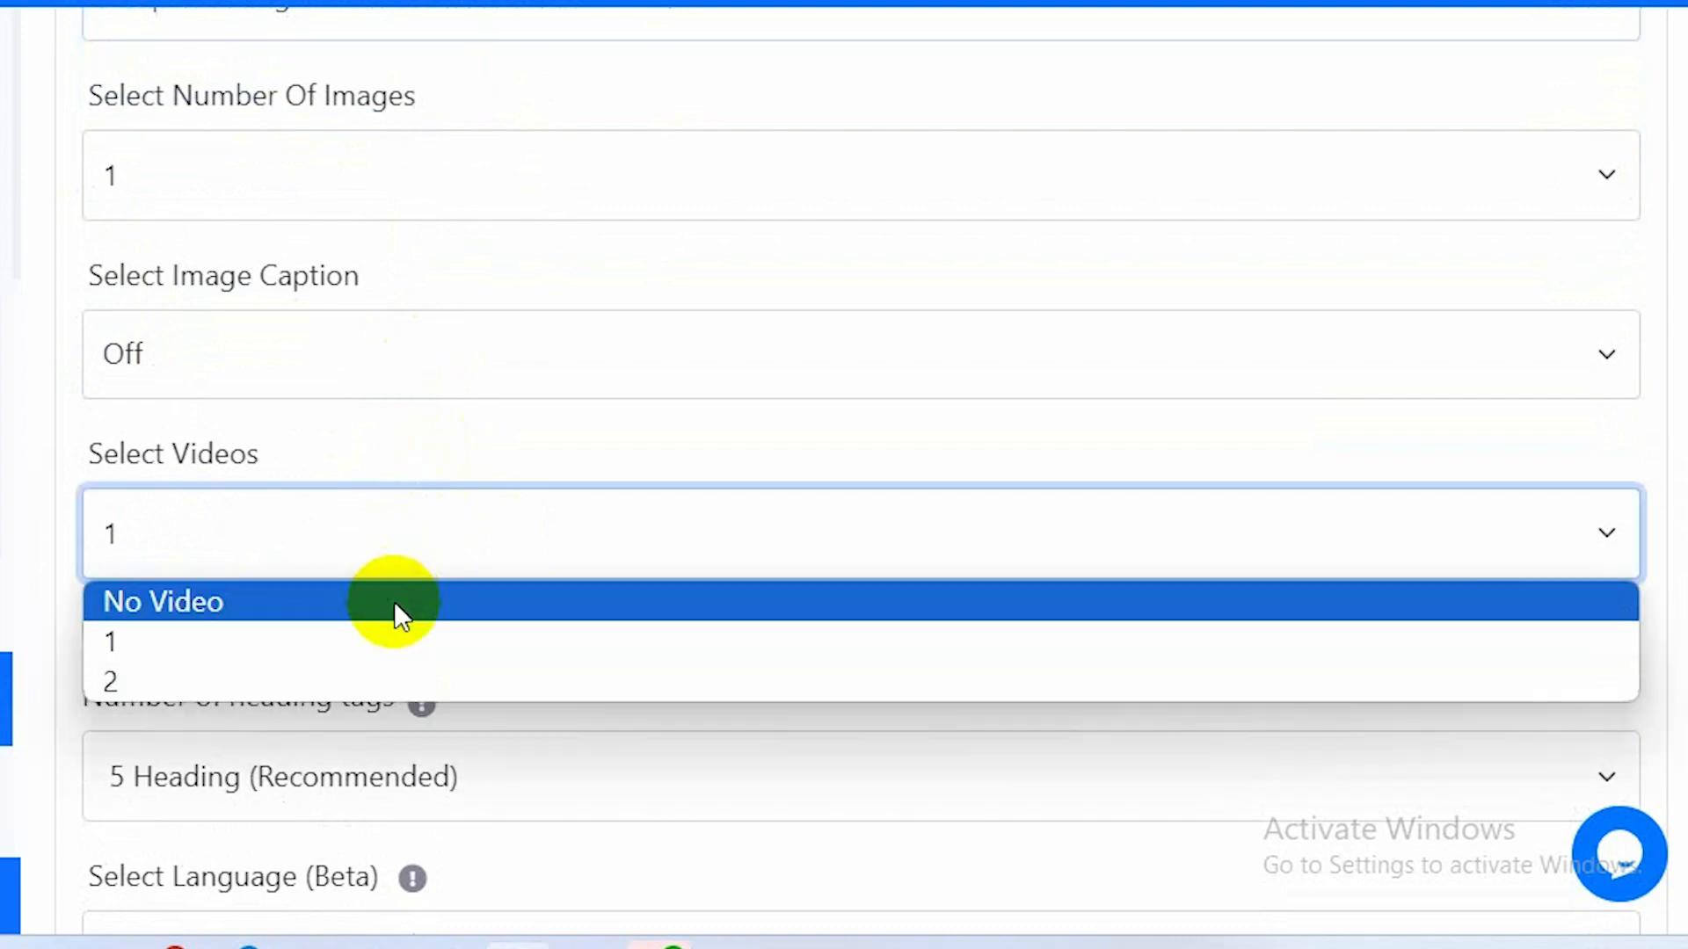
pyautogui.click(394, 601)
pyautogui.scroll(-4, 394, 601)
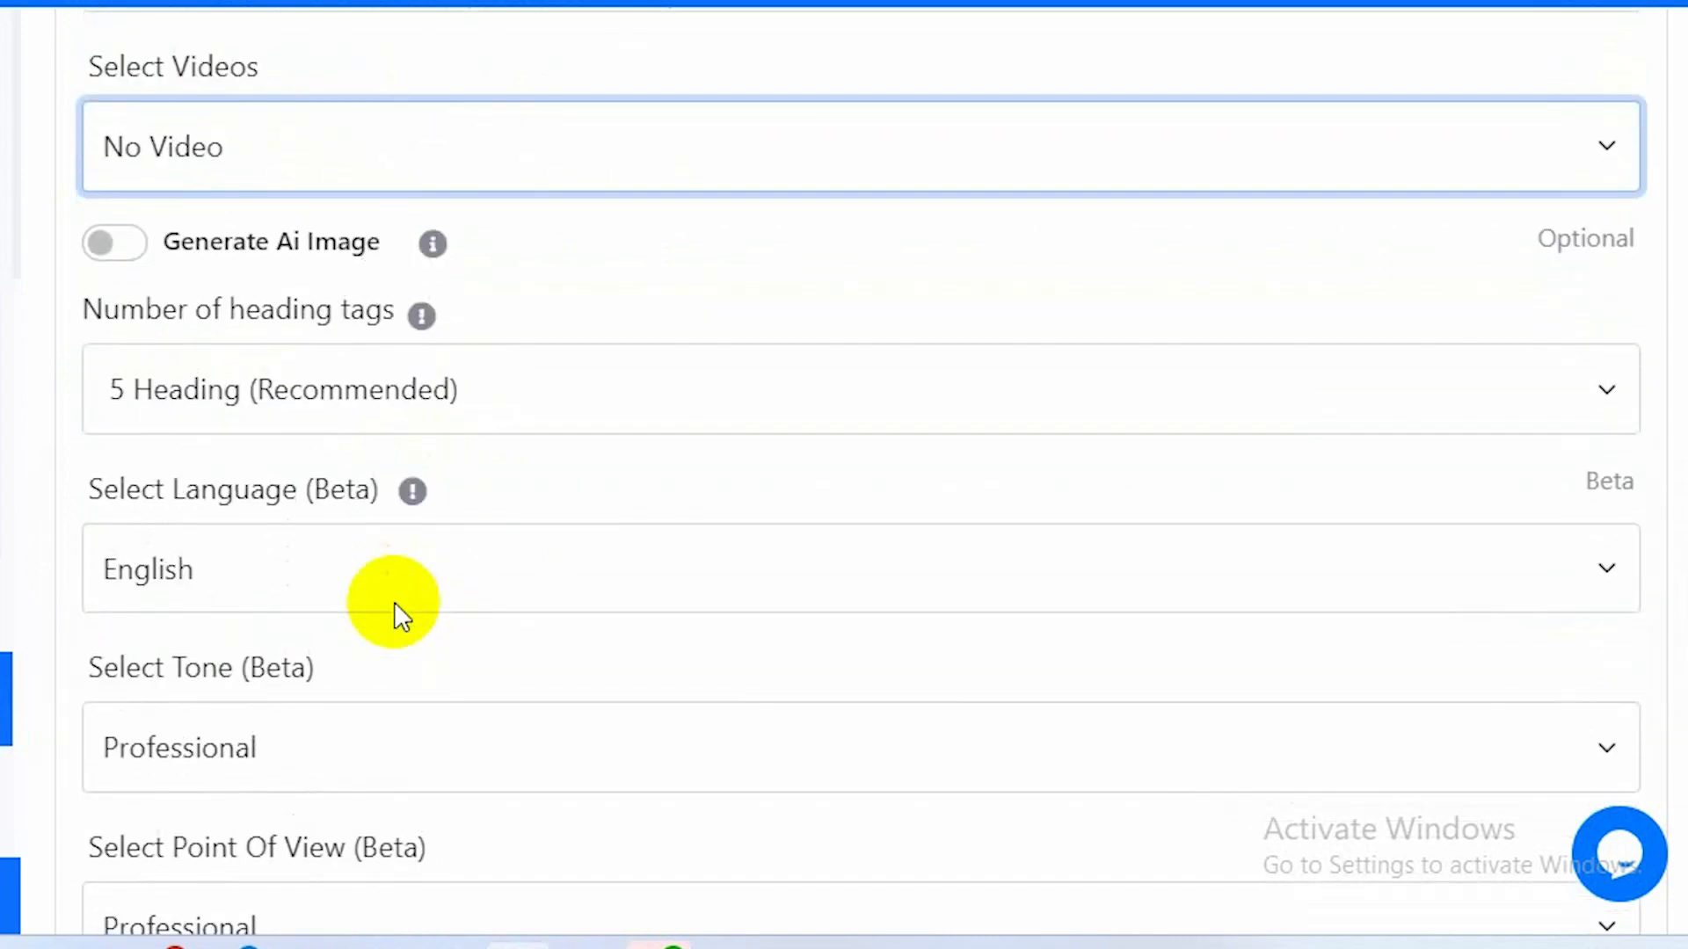
# Set the number of heading tags to 10 Heading (Very long article) and the tone to Conversational.
pyautogui.click(626, 392)
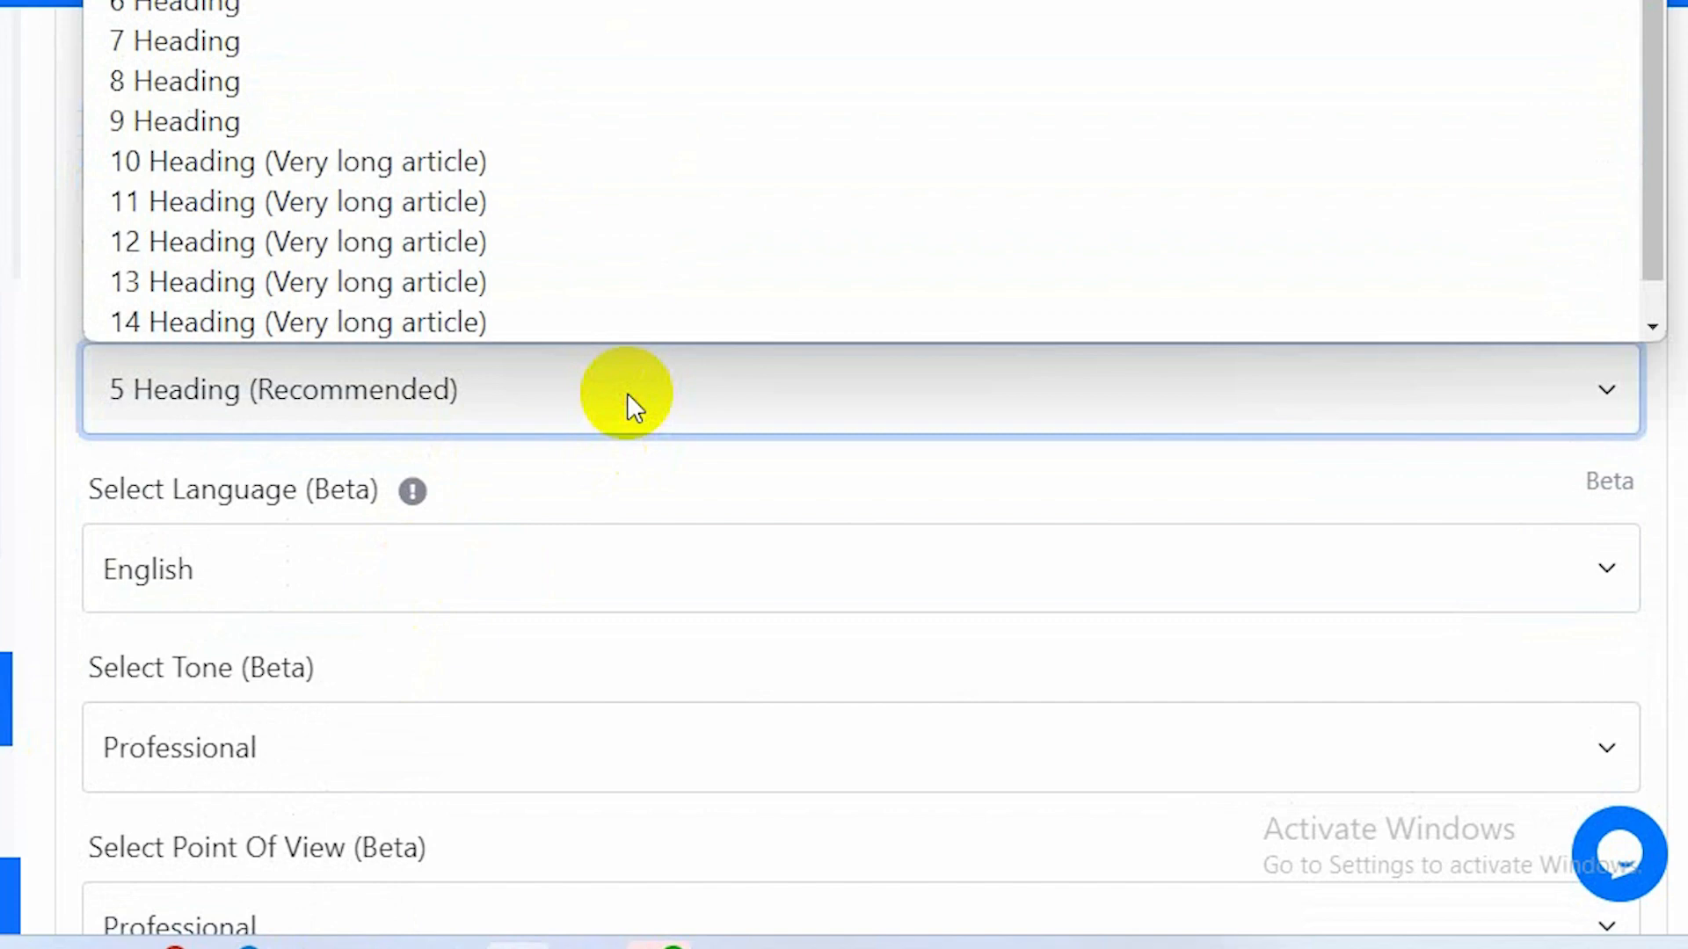
pyautogui.click(557, 161)
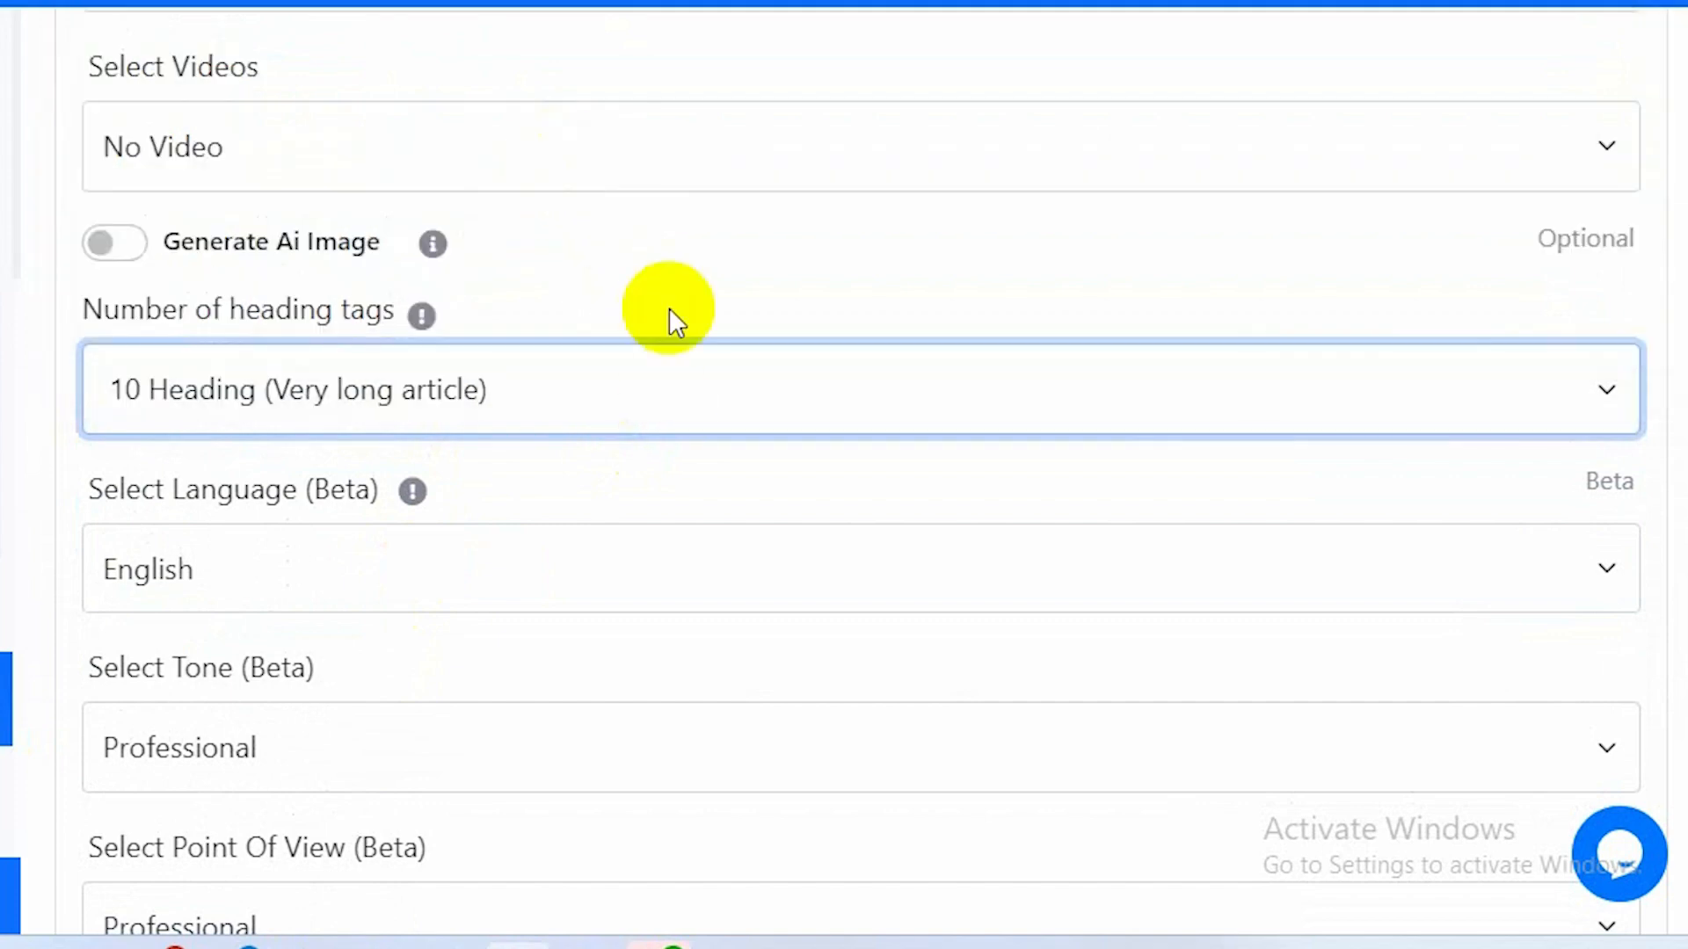
pyautogui.scroll(-3, 662, 413)
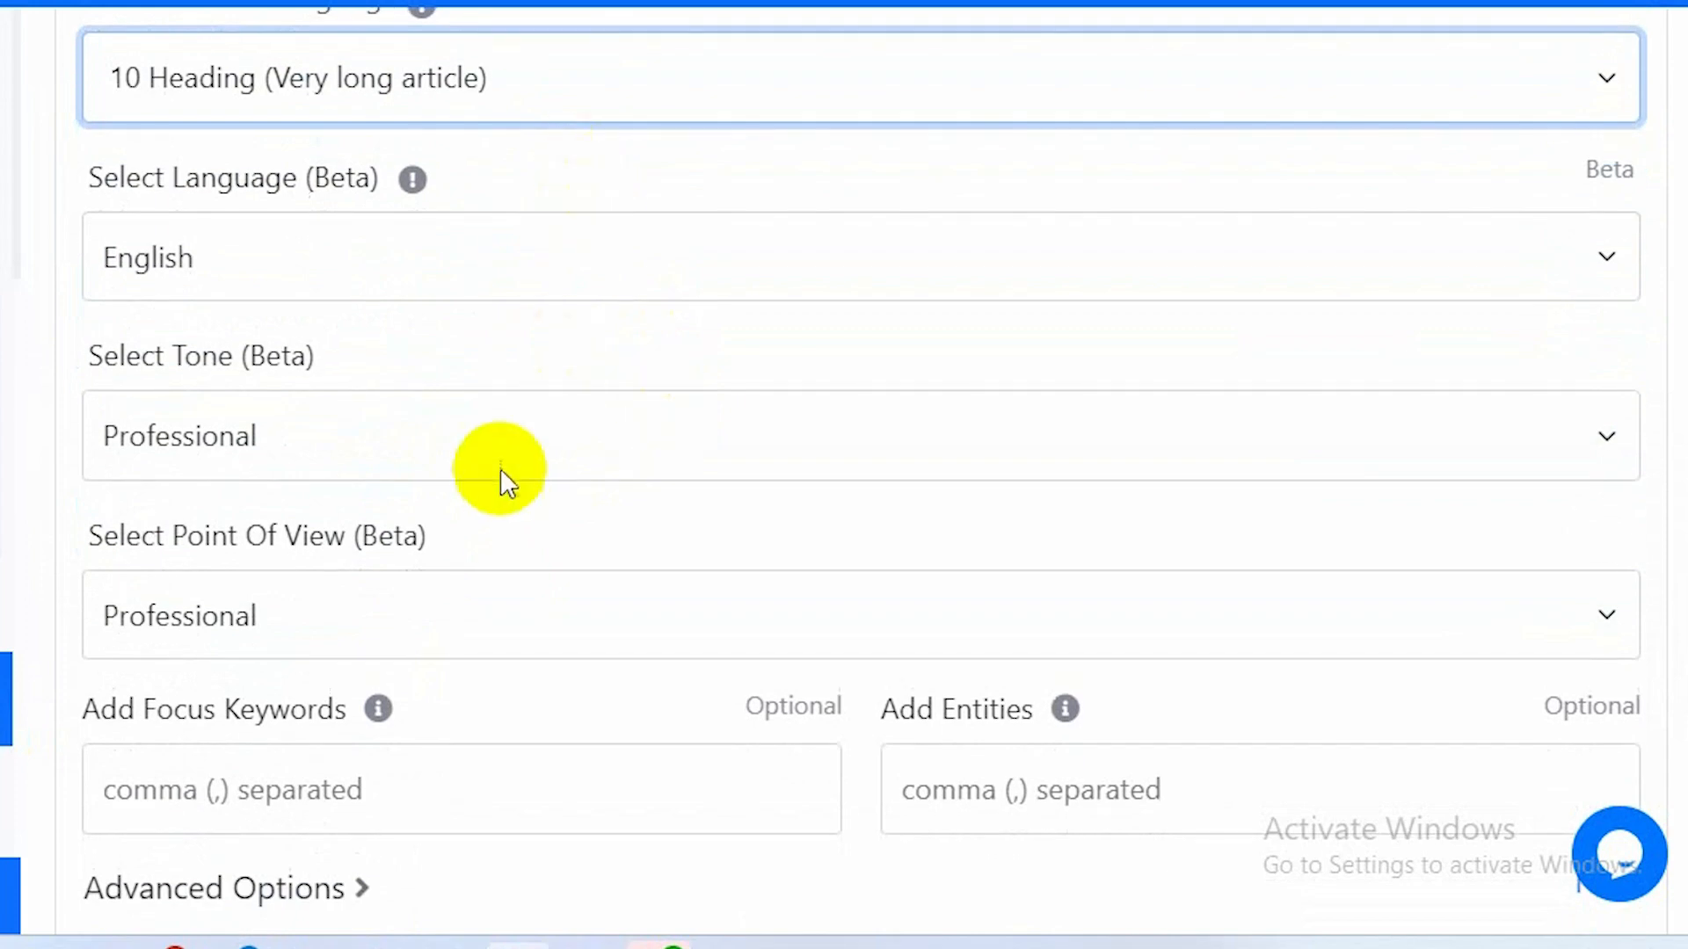
pyautogui.click(487, 433)
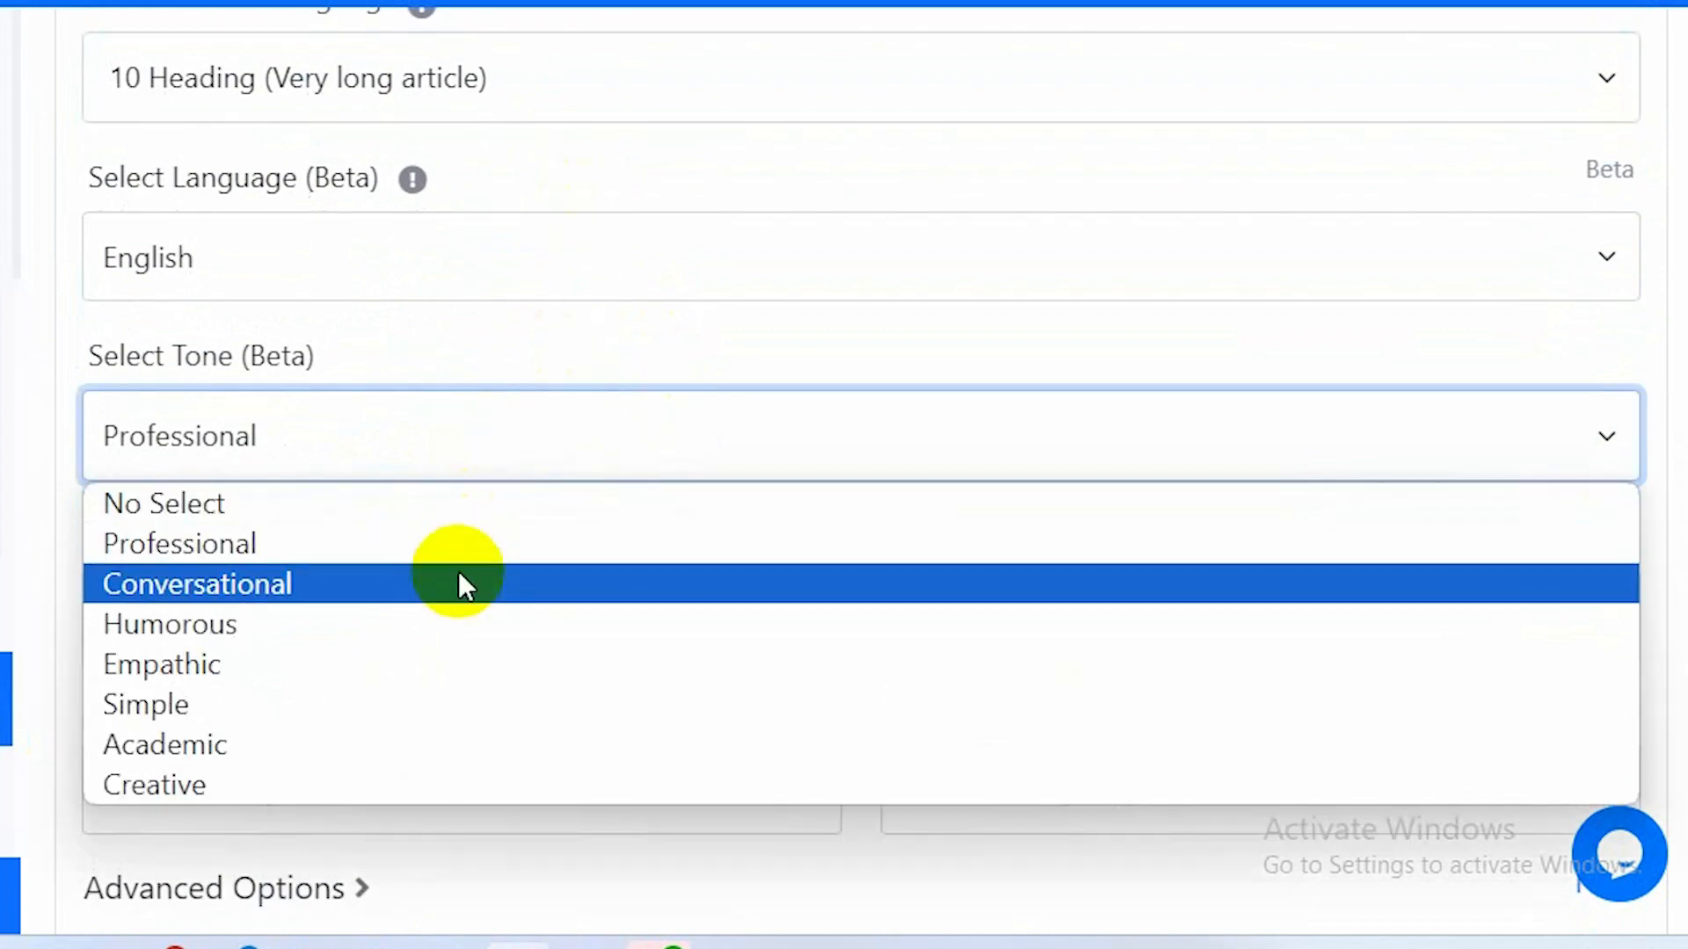
pyautogui.click(457, 572)
# Set the point of view to First Person: I, Me, My, We, Us, Our.
pyautogui.scroll(-2, 459, 575)
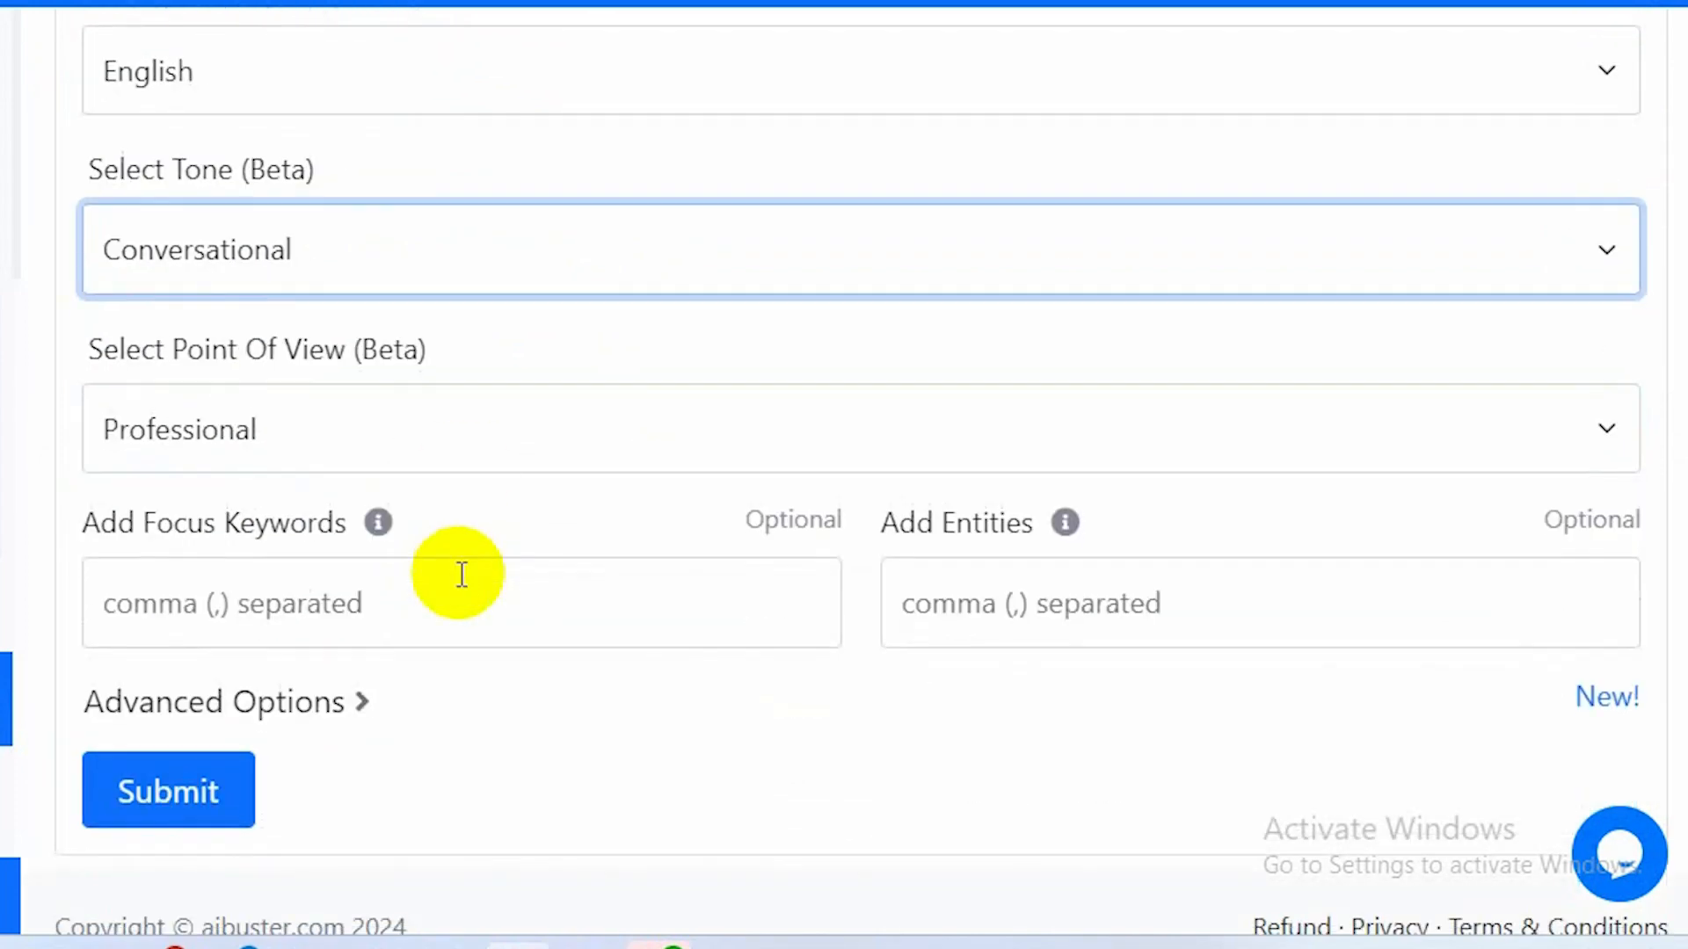
pyautogui.click(434, 430)
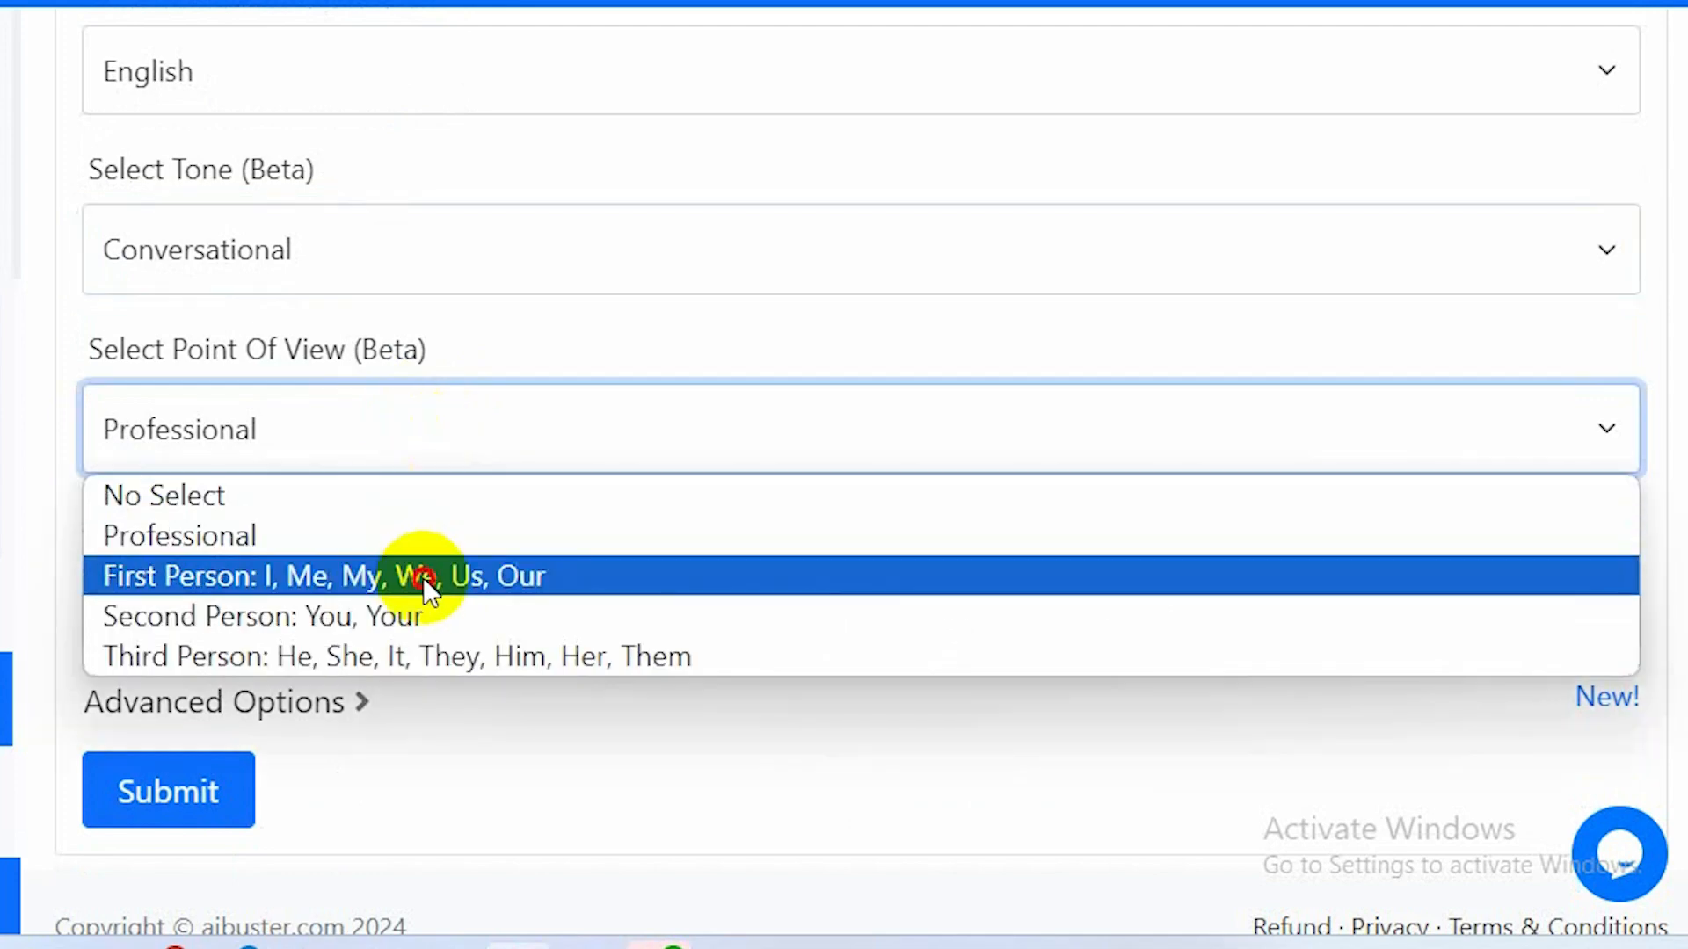
pyautogui.click(424, 577)
# Expand Advanced Options and enable Add Custom Outline.
pyautogui.scroll(-2, 425, 579)
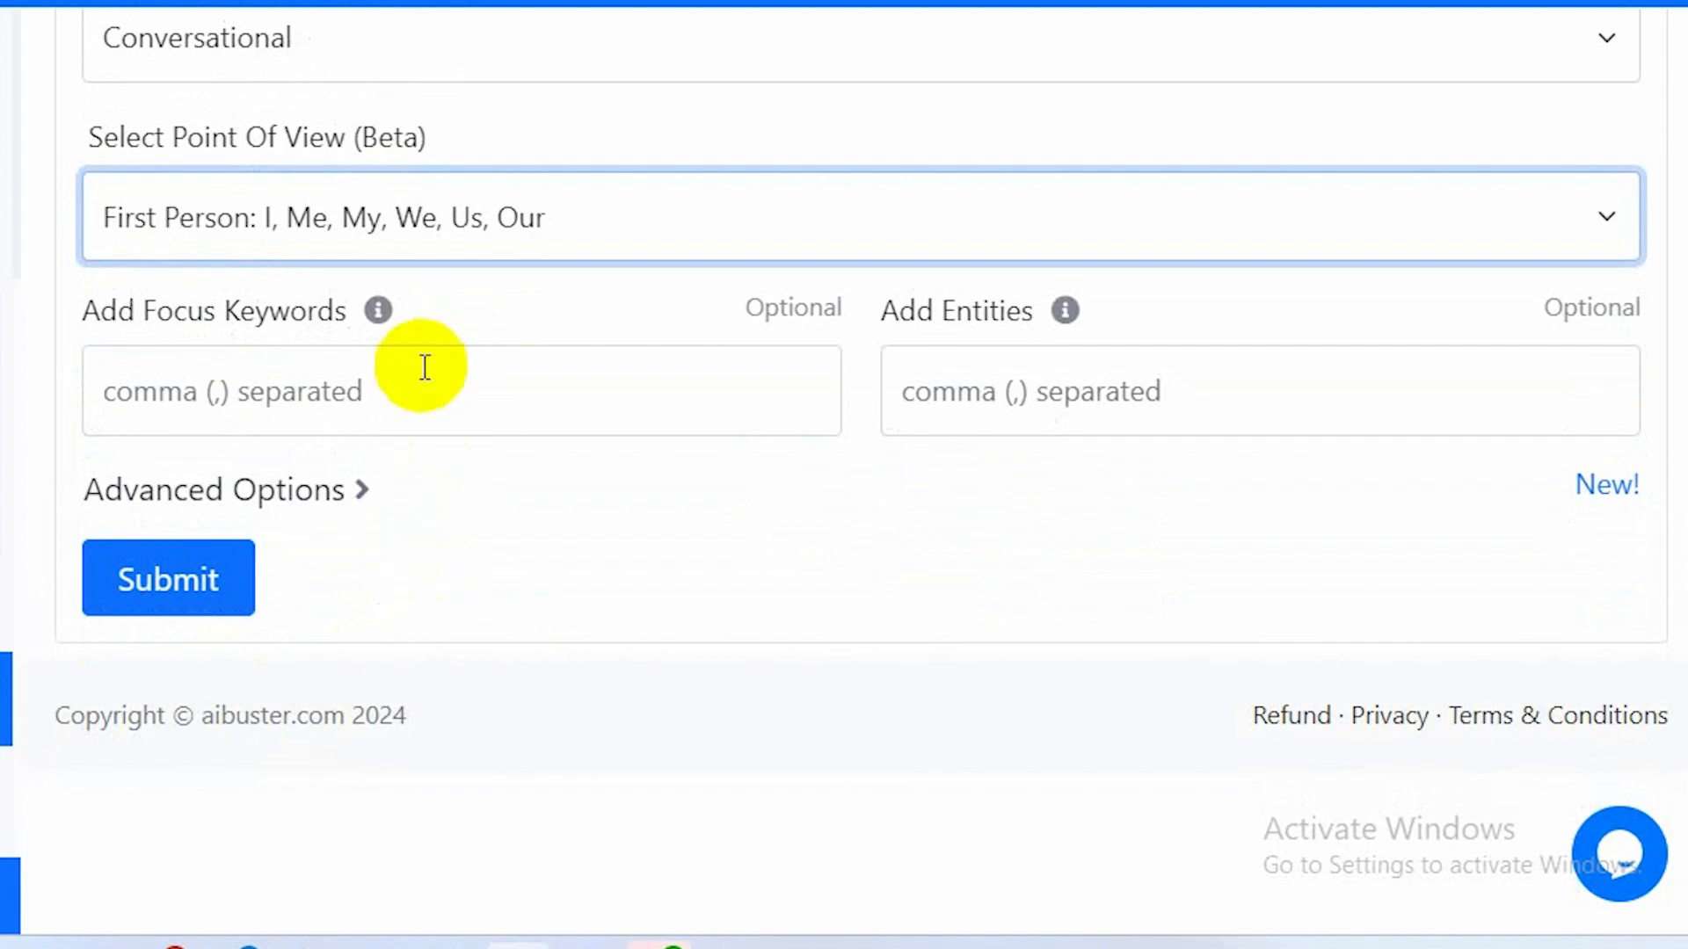
pyautogui.click(388, 390)
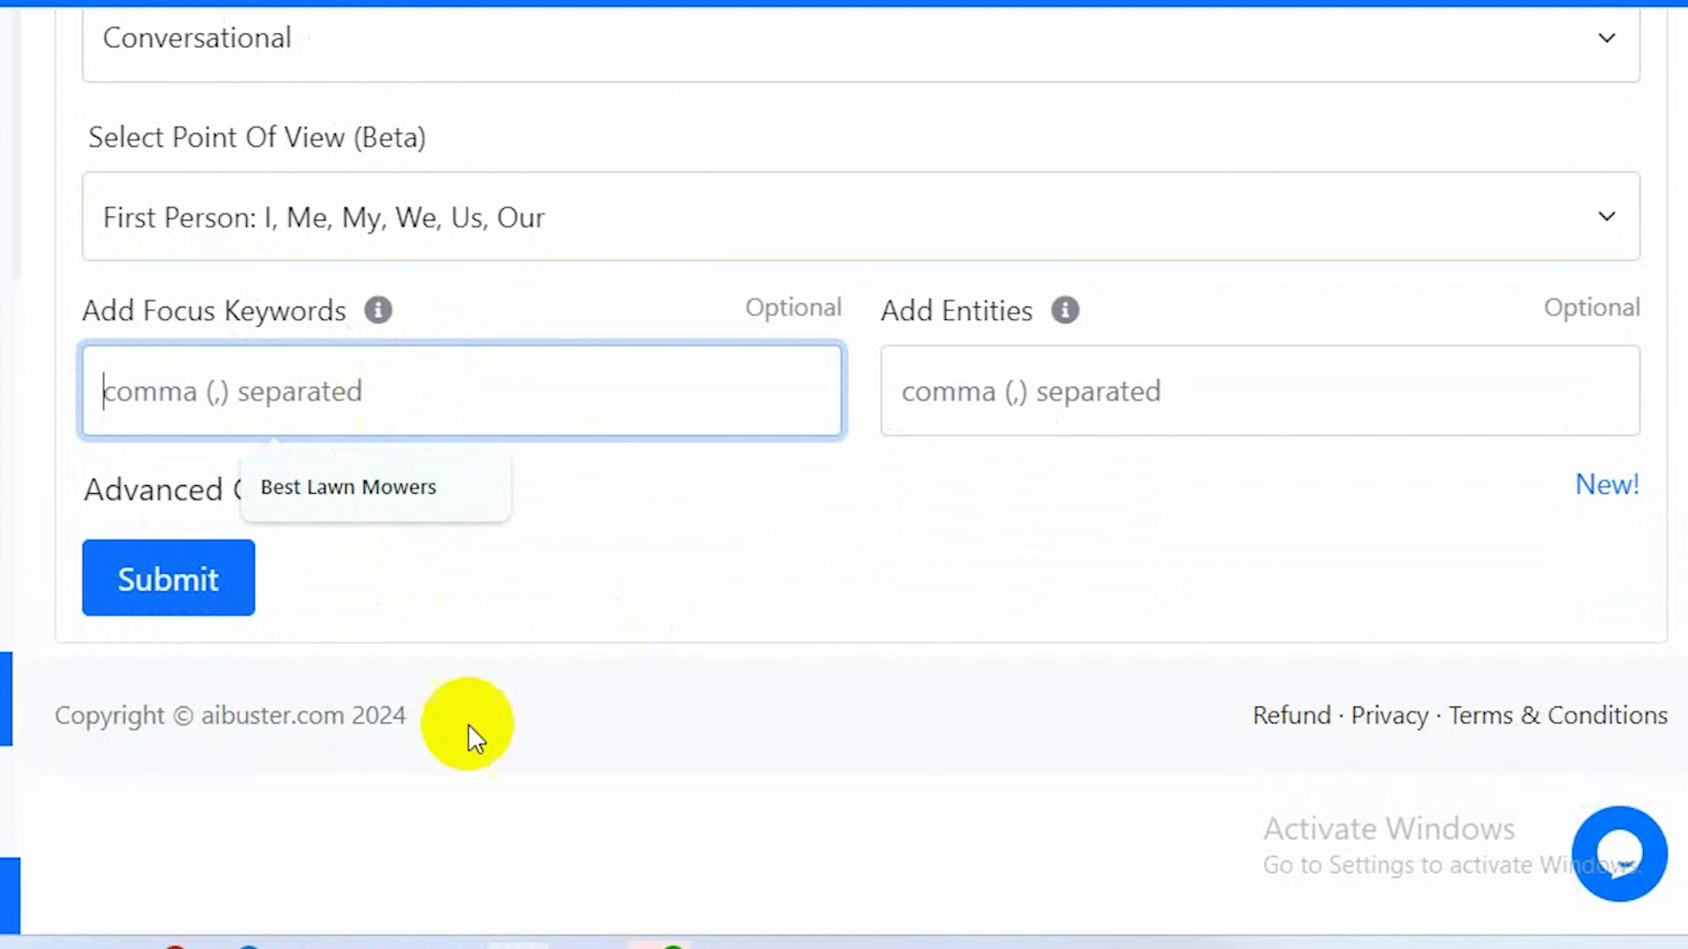
pyautogui.click(155, 498)
pyautogui.scroll(-3, 583, 477)
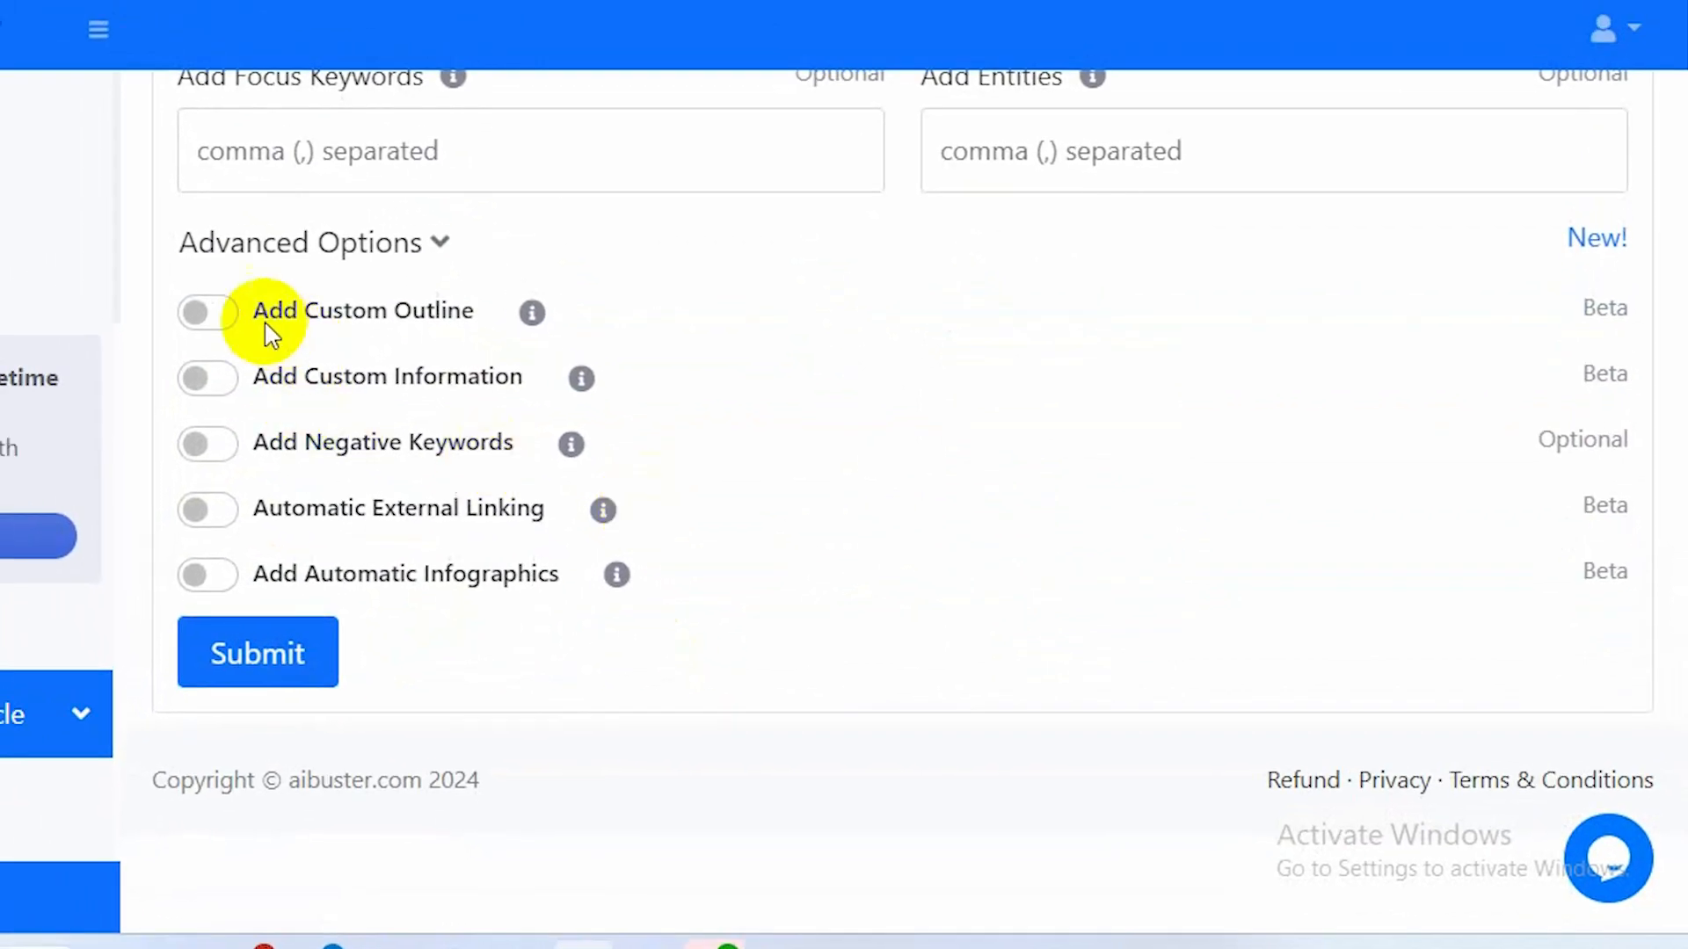
pyautogui.click(208, 312)
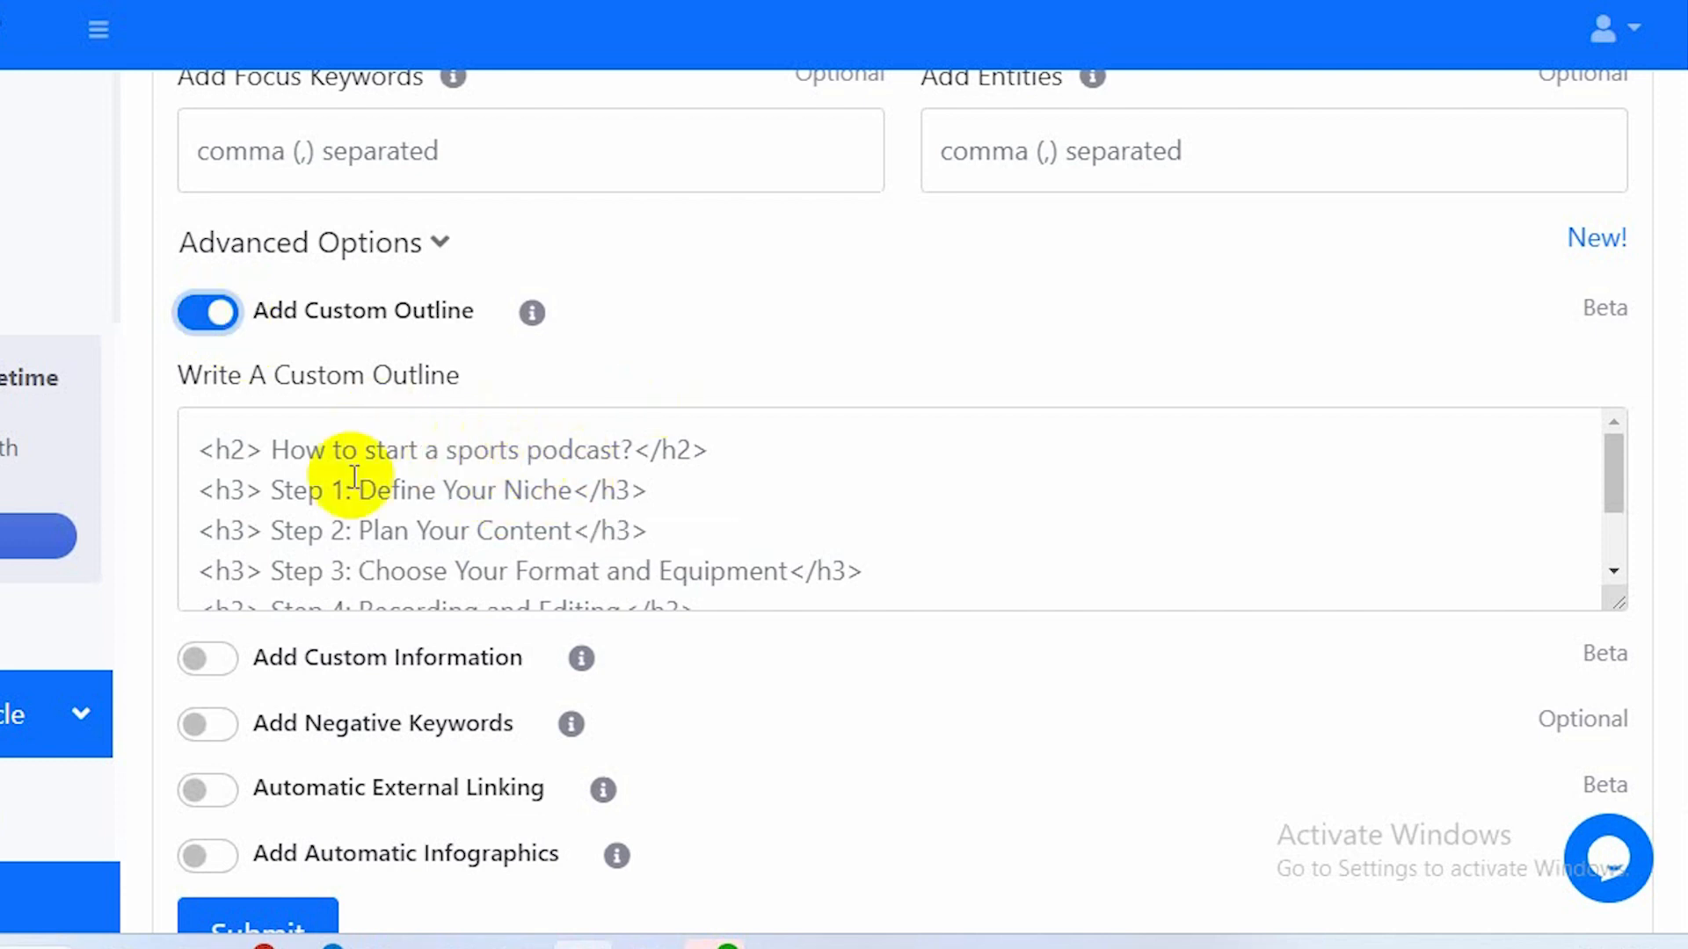
# Clear the sample custom outline and start it with an <h2> tag.
pyautogui.click(213, 450)
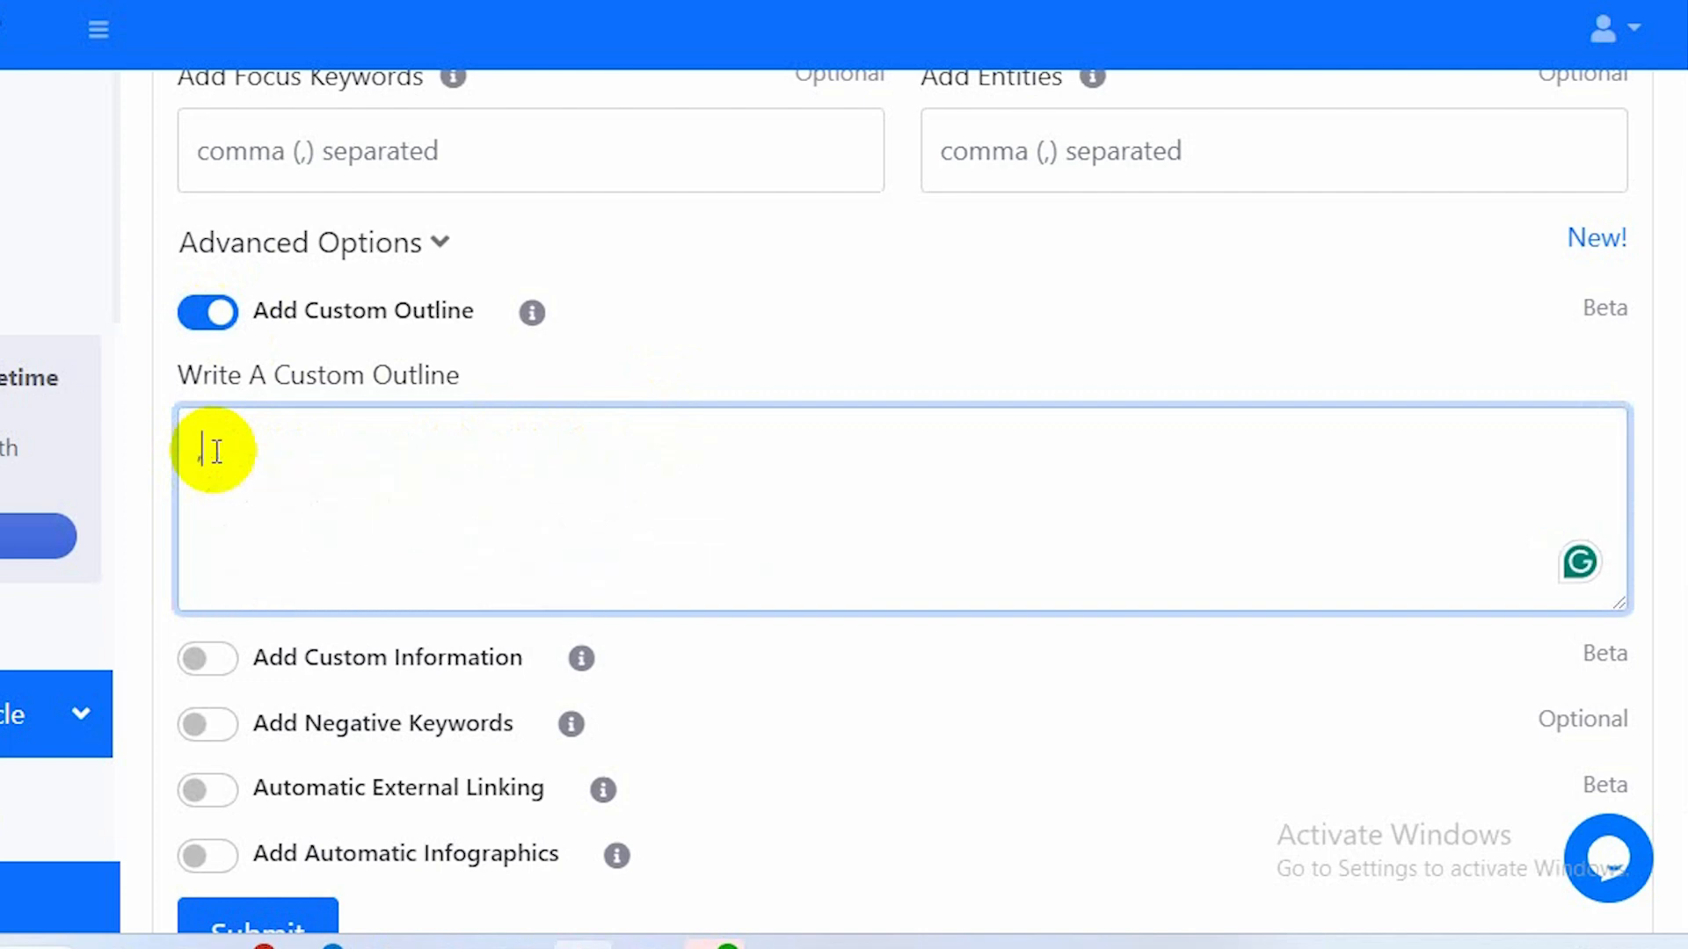
pyautogui.write('<')
pyautogui.write('h2>')
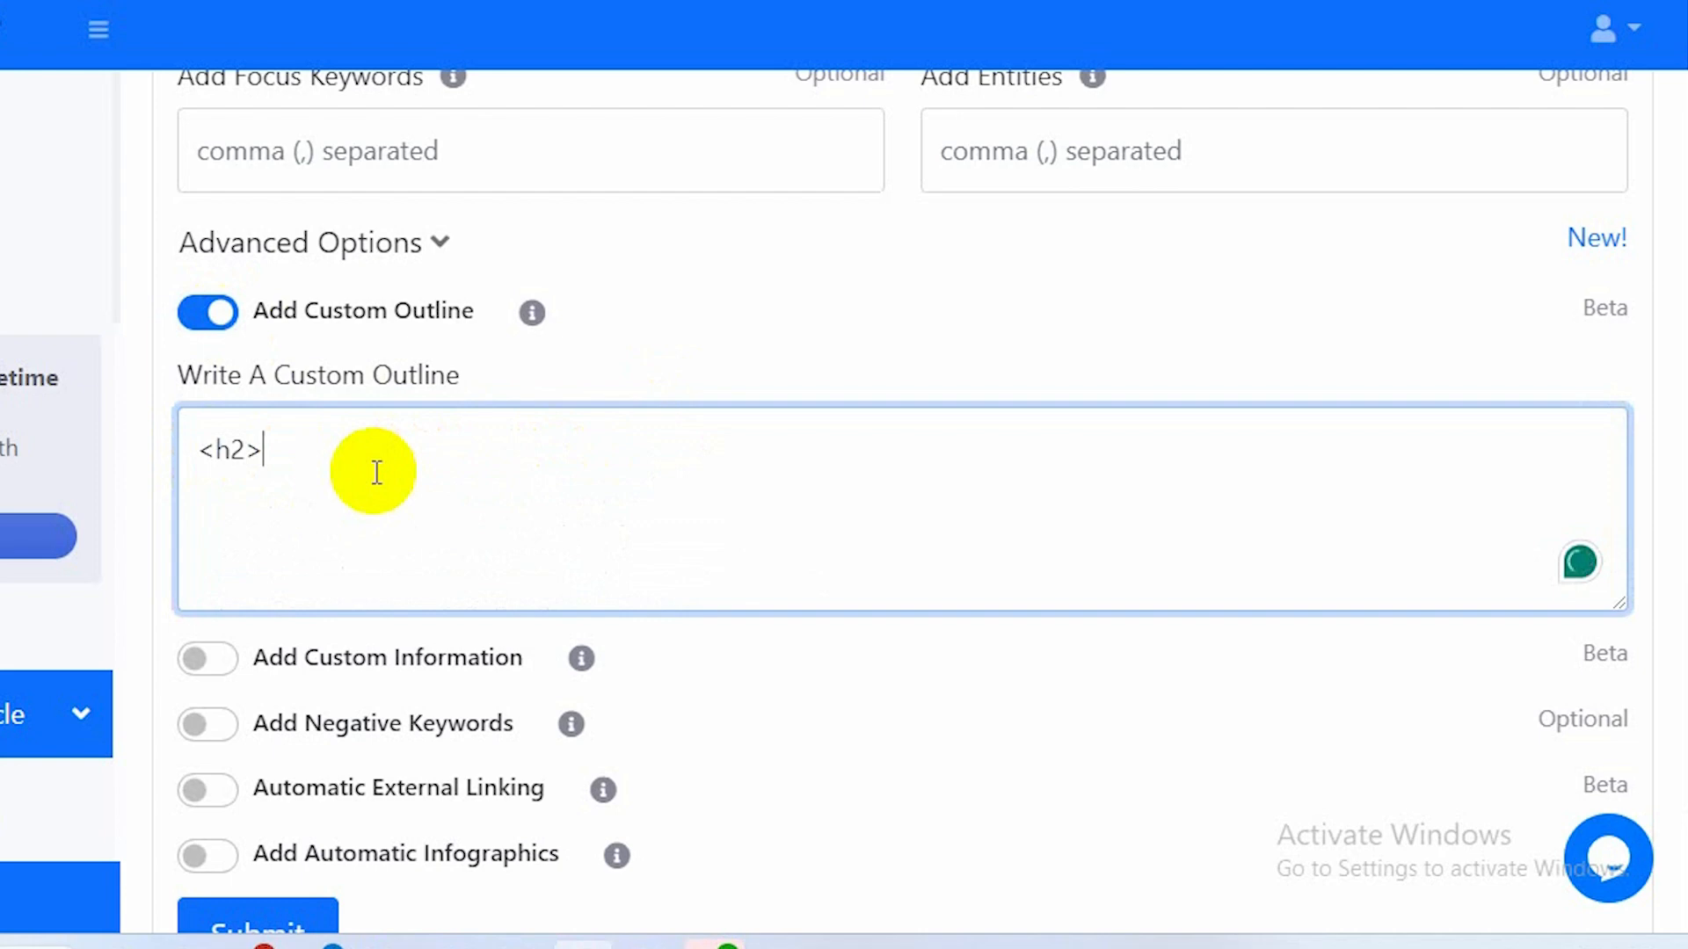
# Copy the keyword from the keyword field and paste it after the <h2> tag in the outline.
pyautogui.scroll(4, 420, 487)
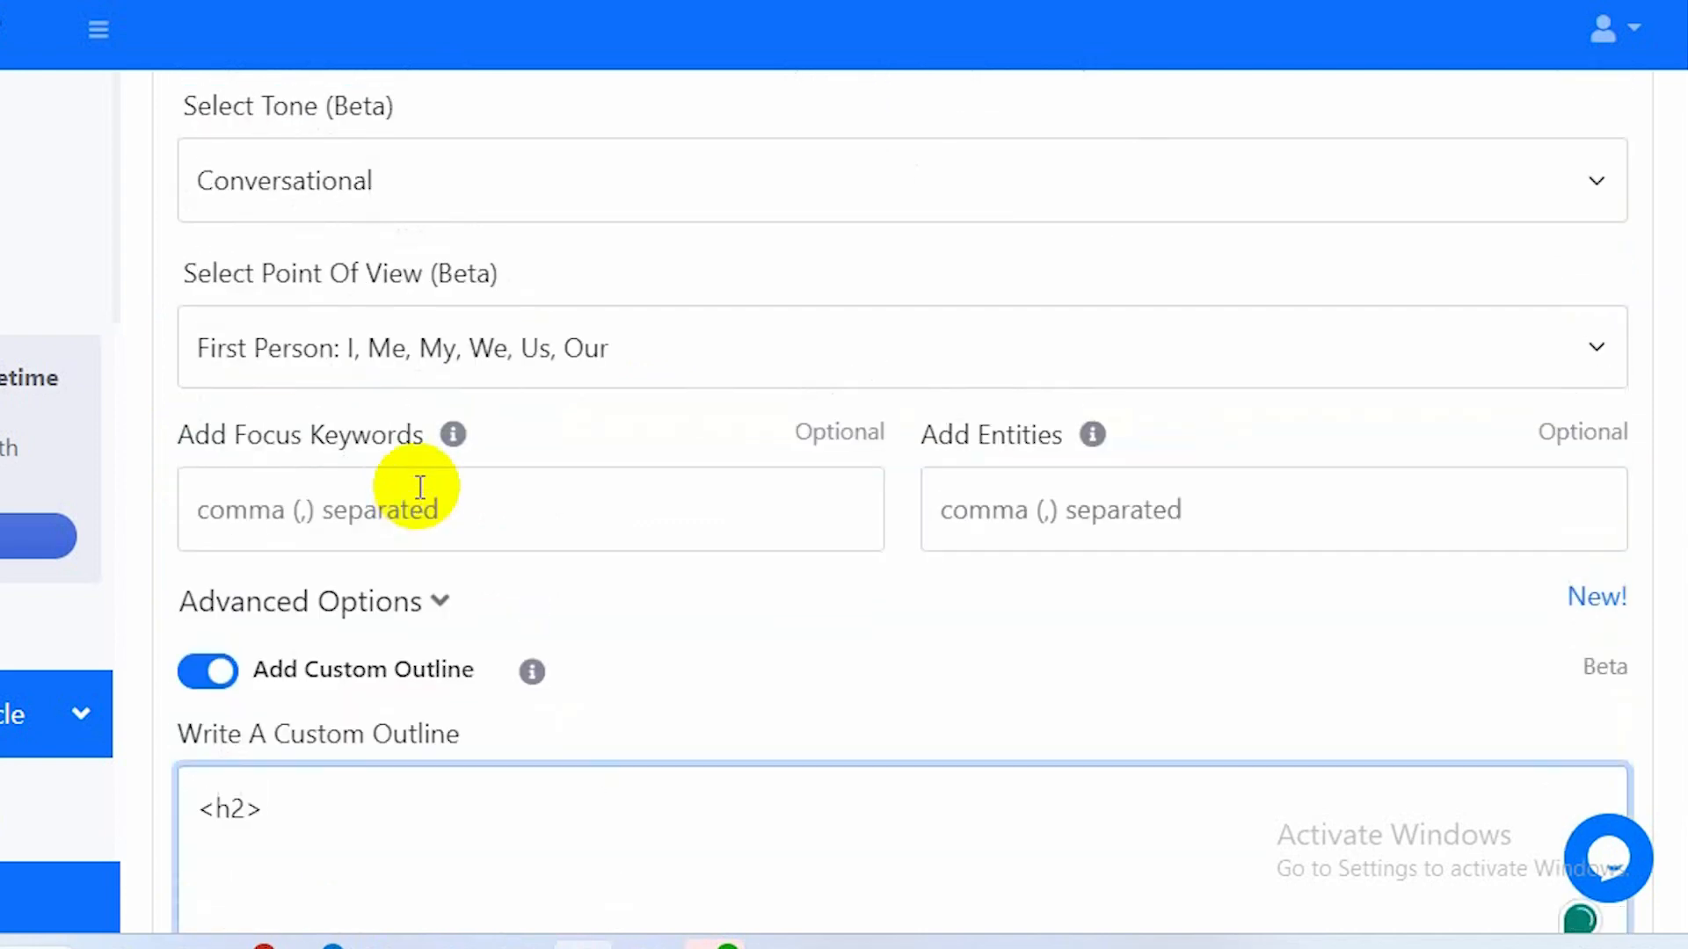
pyautogui.scroll(4, 420, 486)
pyautogui.scroll(14, 421, 497)
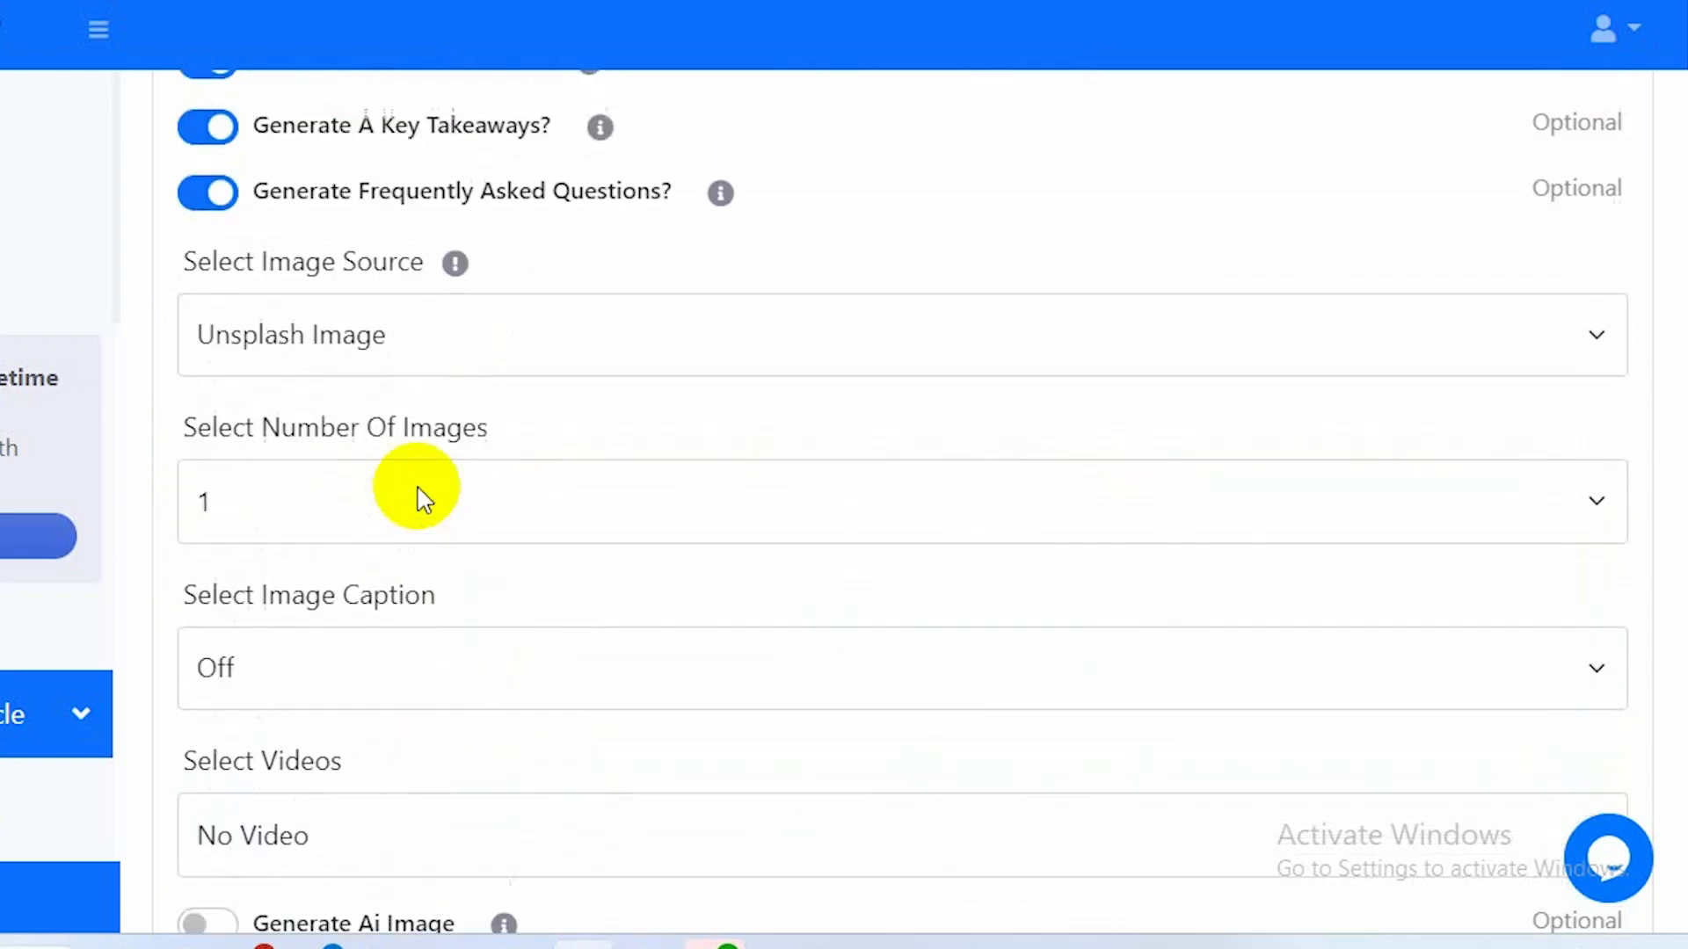
pyautogui.scroll(3, 420, 496)
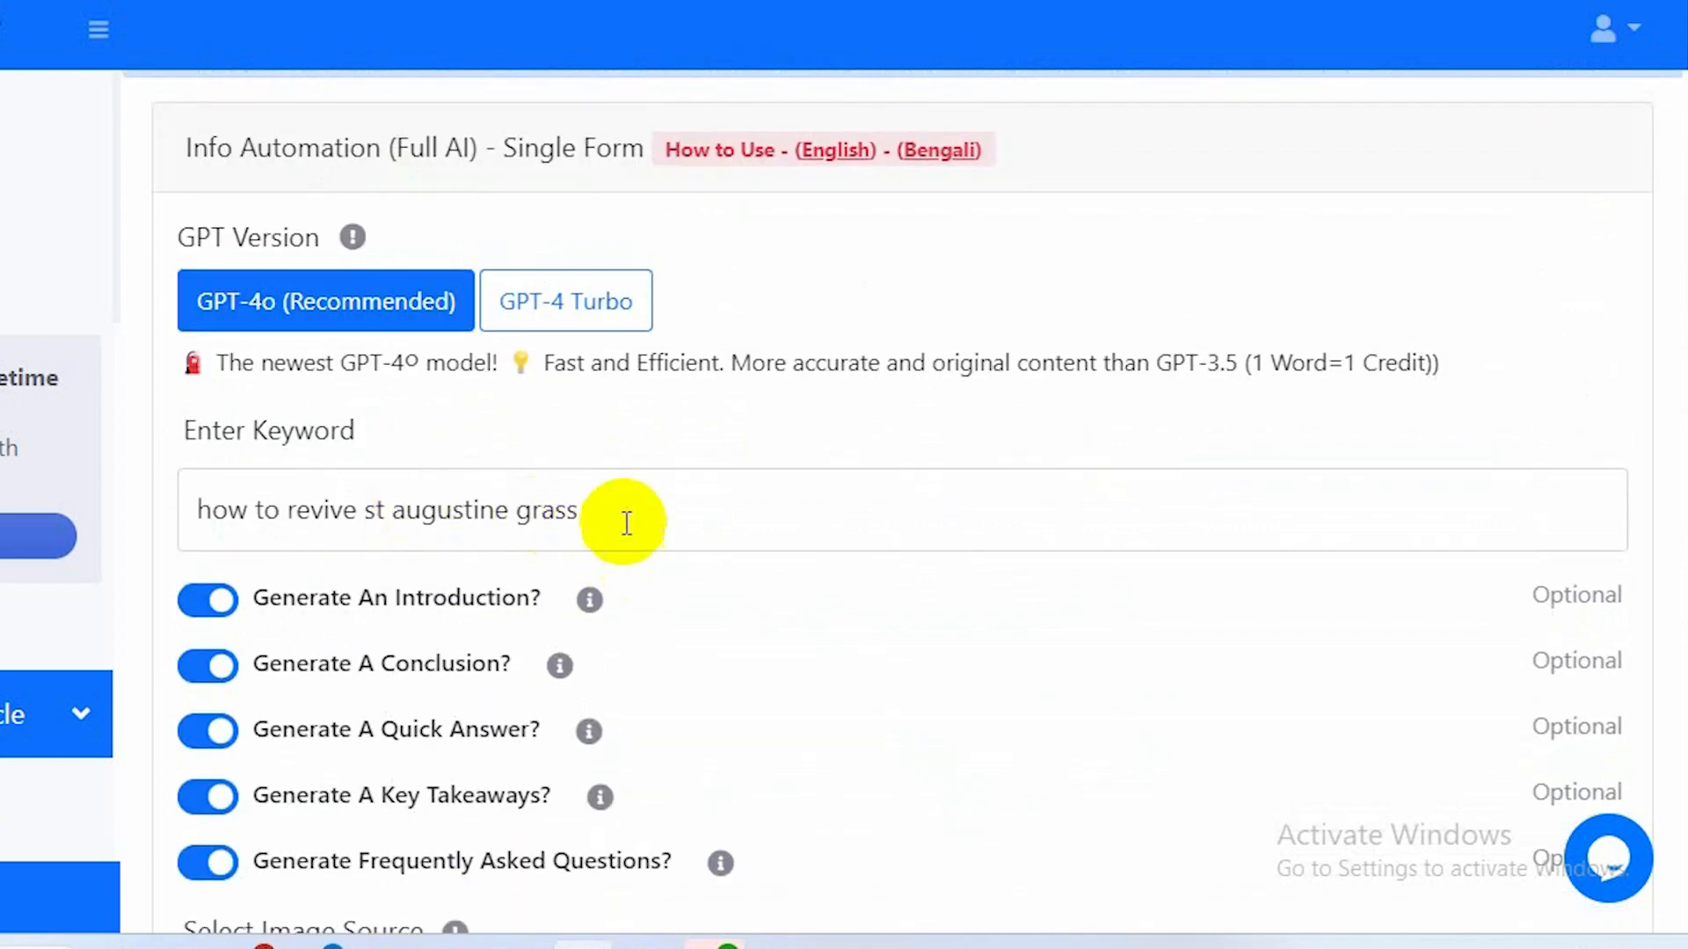
pyautogui.moveTo(603, 502); pyautogui.dragTo(196, 509)
pyautogui.hotkey('ctrl', 'c')
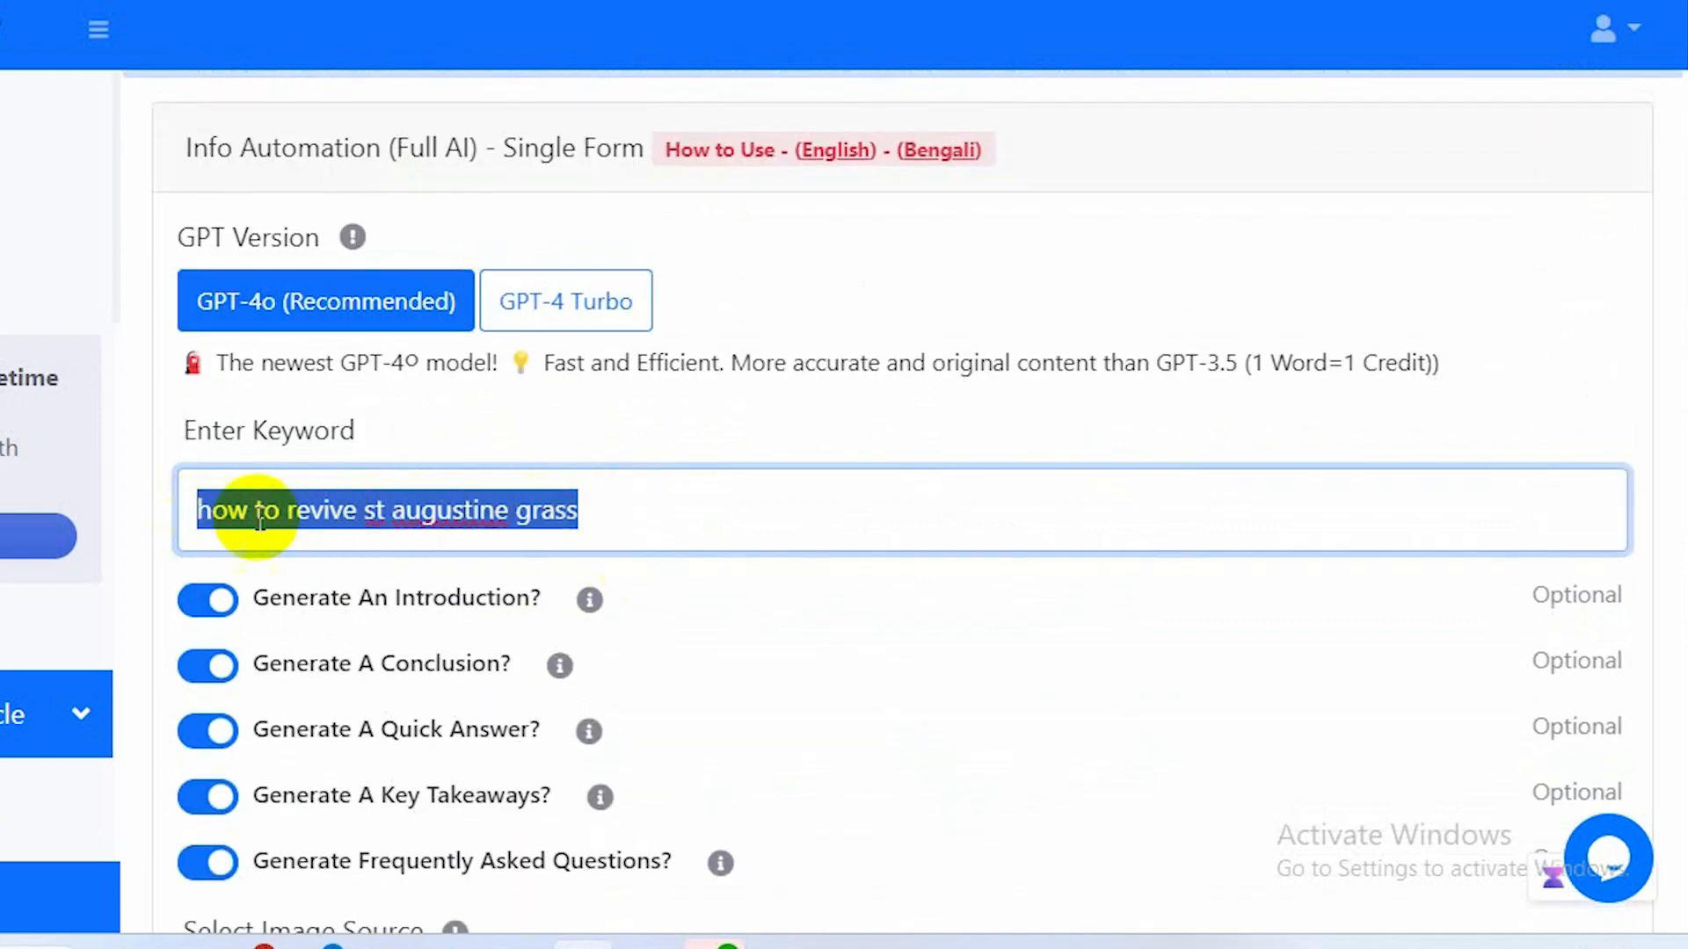
pyautogui.scroll(-17, 662, 698)
pyautogui.scroll(-8, 668, 704)
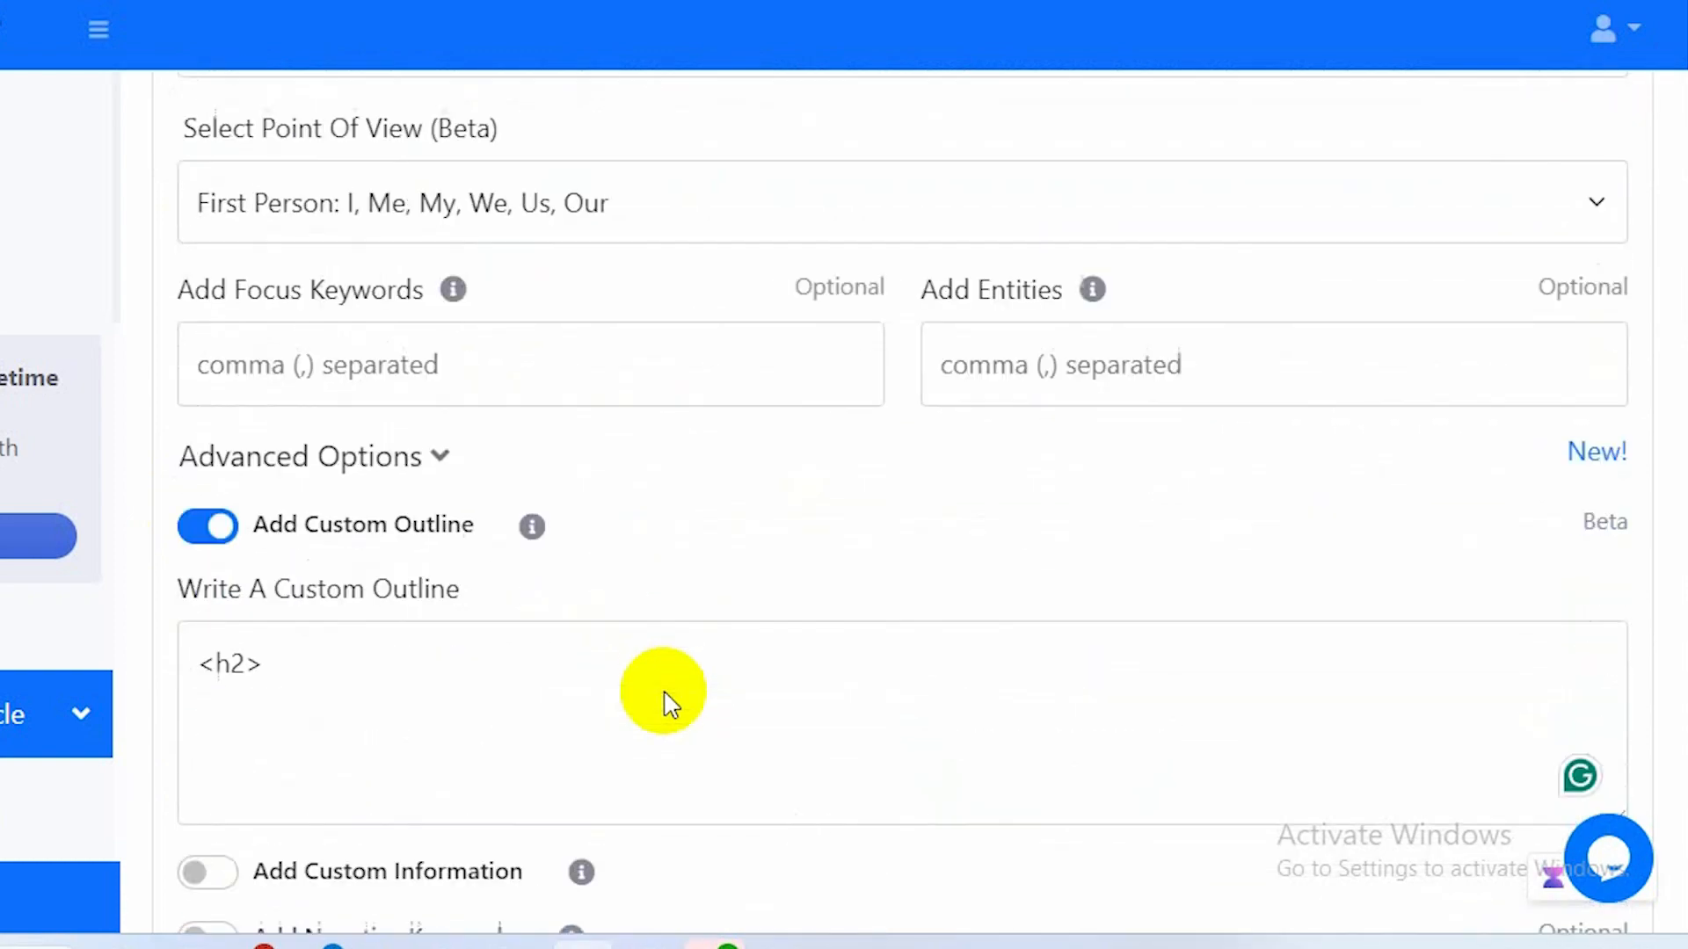
pyautogui.click(325, 530)
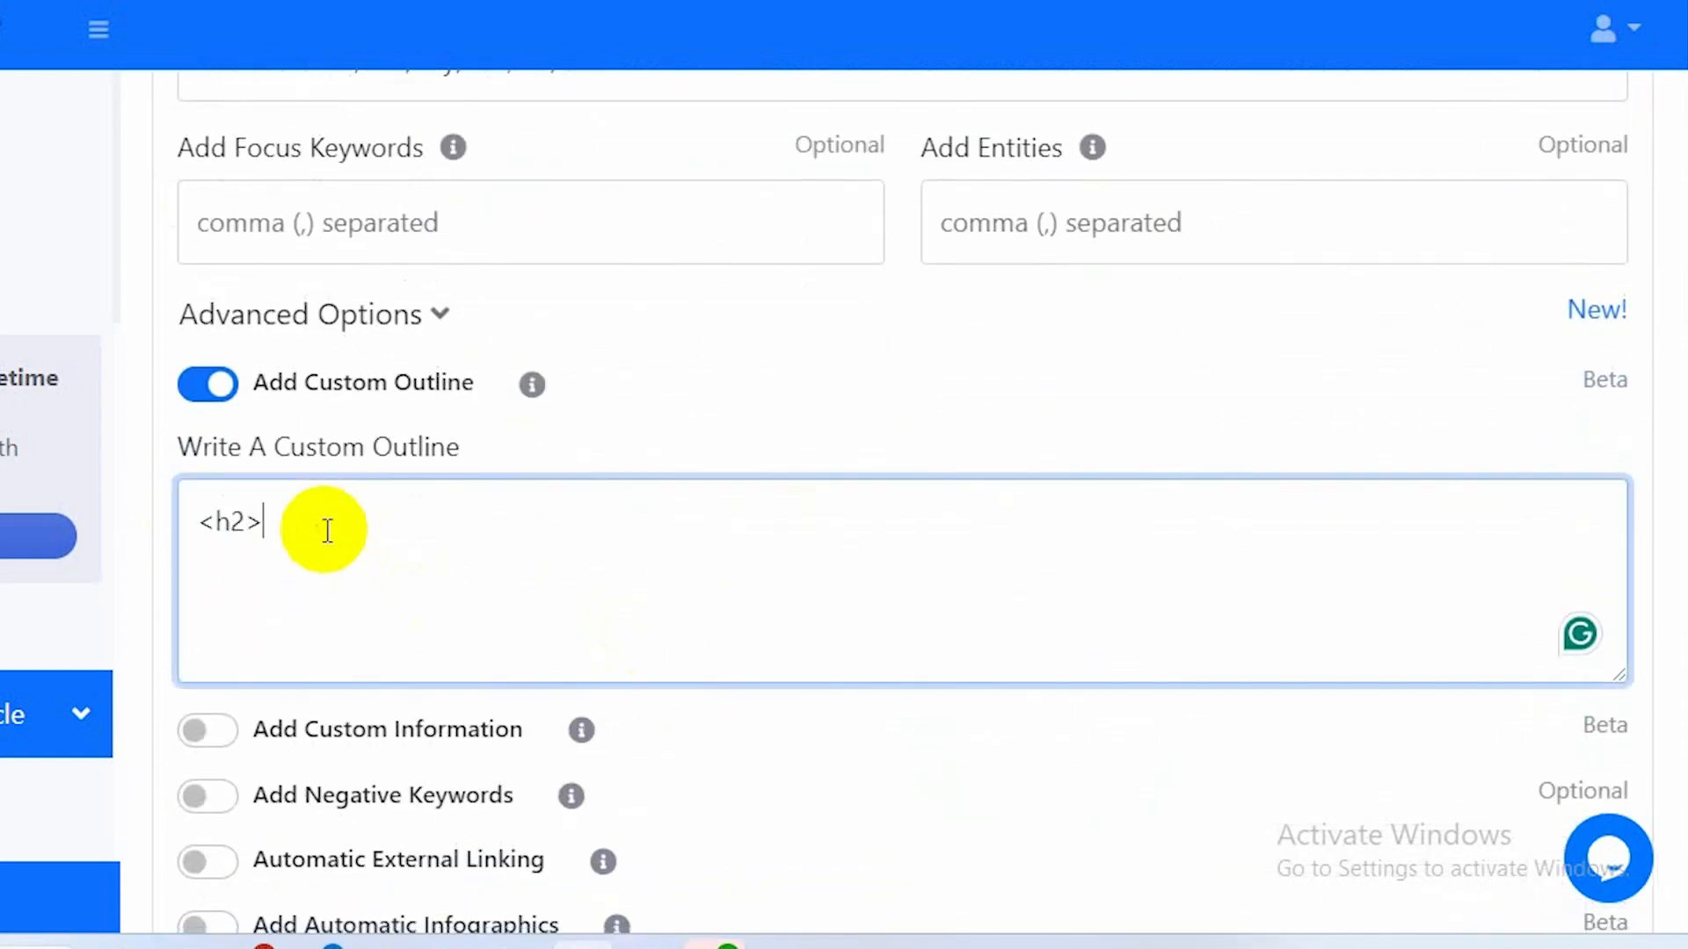
pyautogui.hotkey('ctrl', 'v')
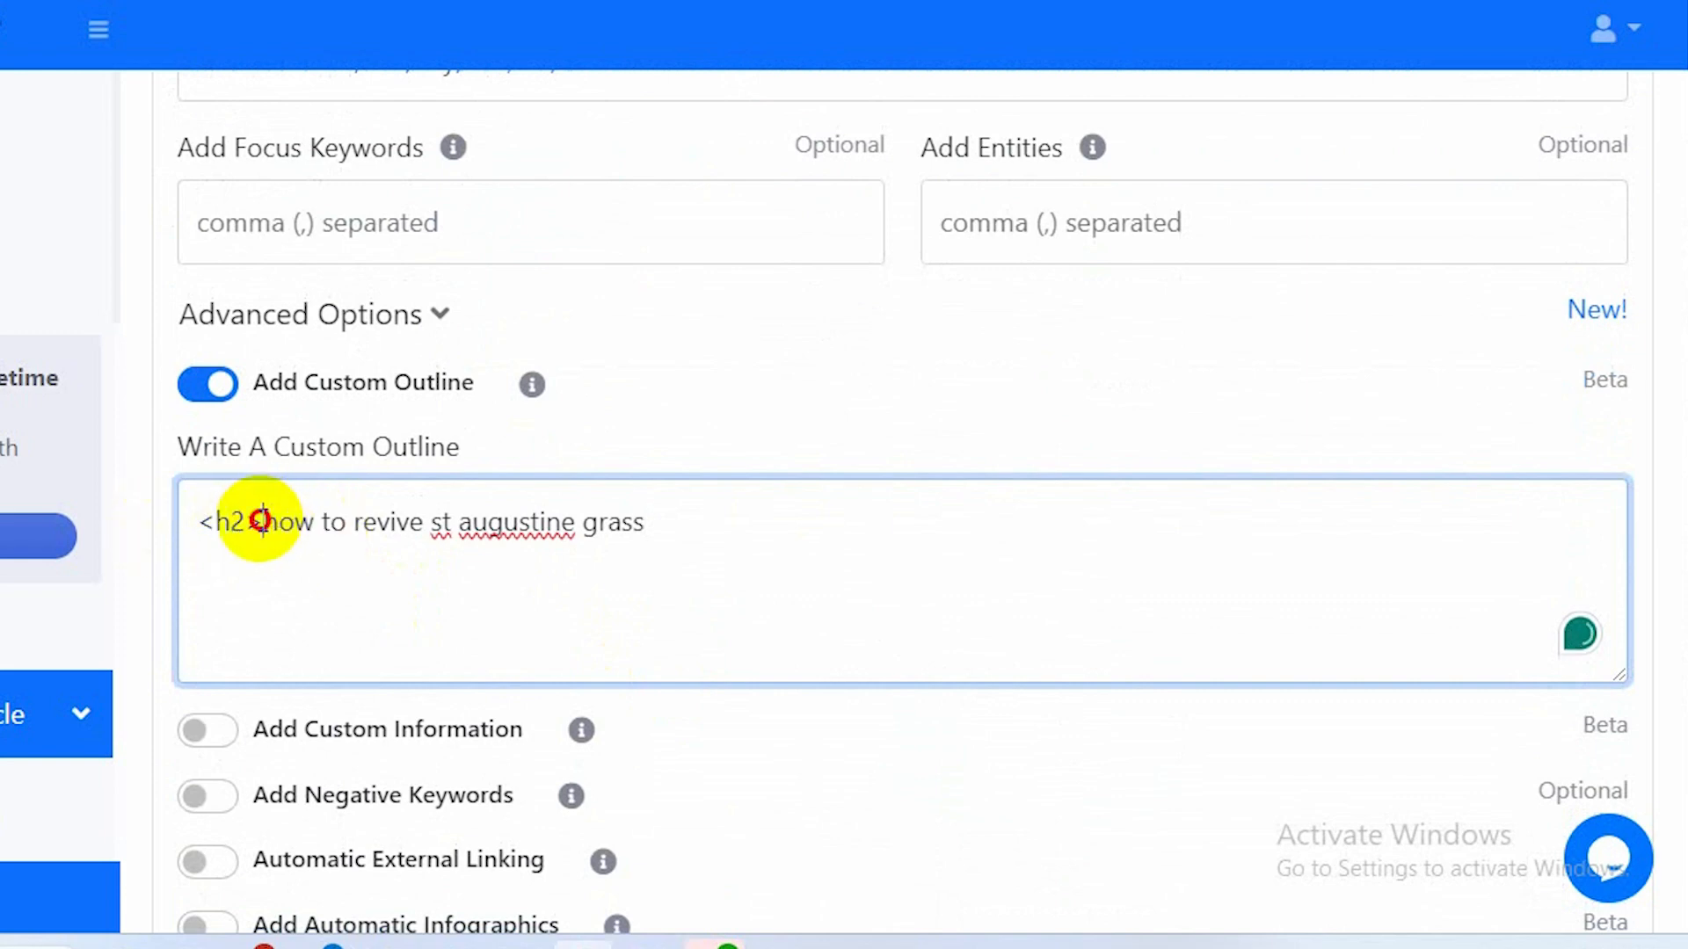
# Copy the <h2> tag and paste it after the keyword to close the heading.
pyautogui.moveTo(263, 519); pyautogui.dragTo(194, 518)
pyautogui.hotkey('ctrl', 'c')
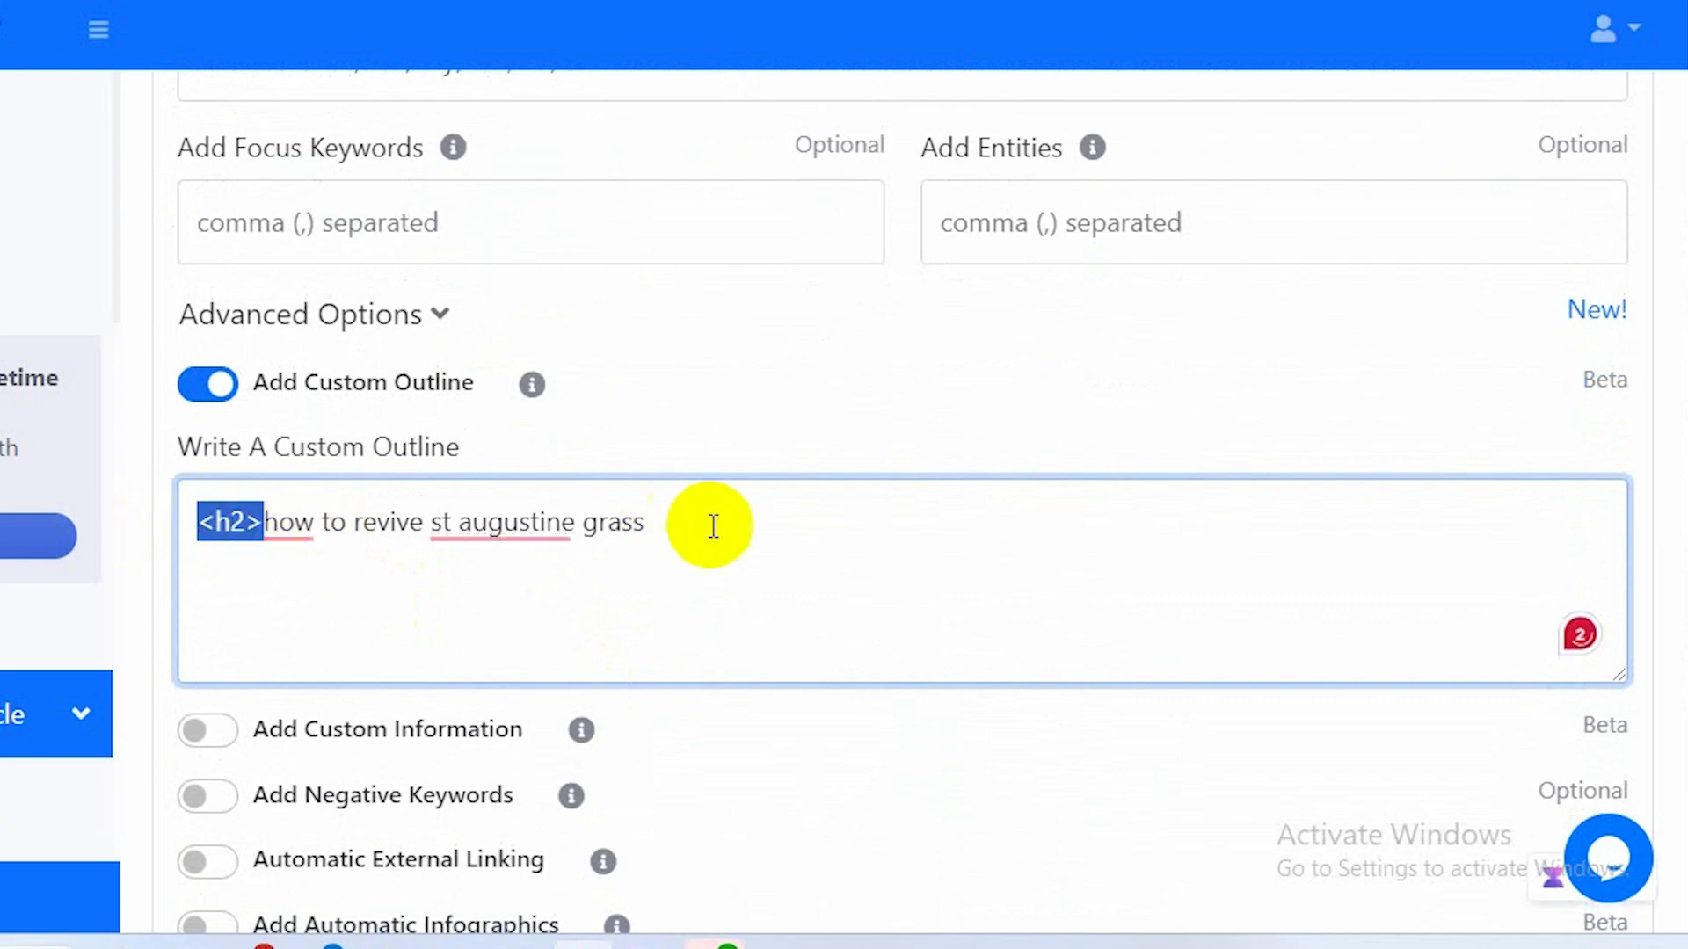
pyautogui.click(688, 518)
pyautogui.hotkey('ctrl', 'v')
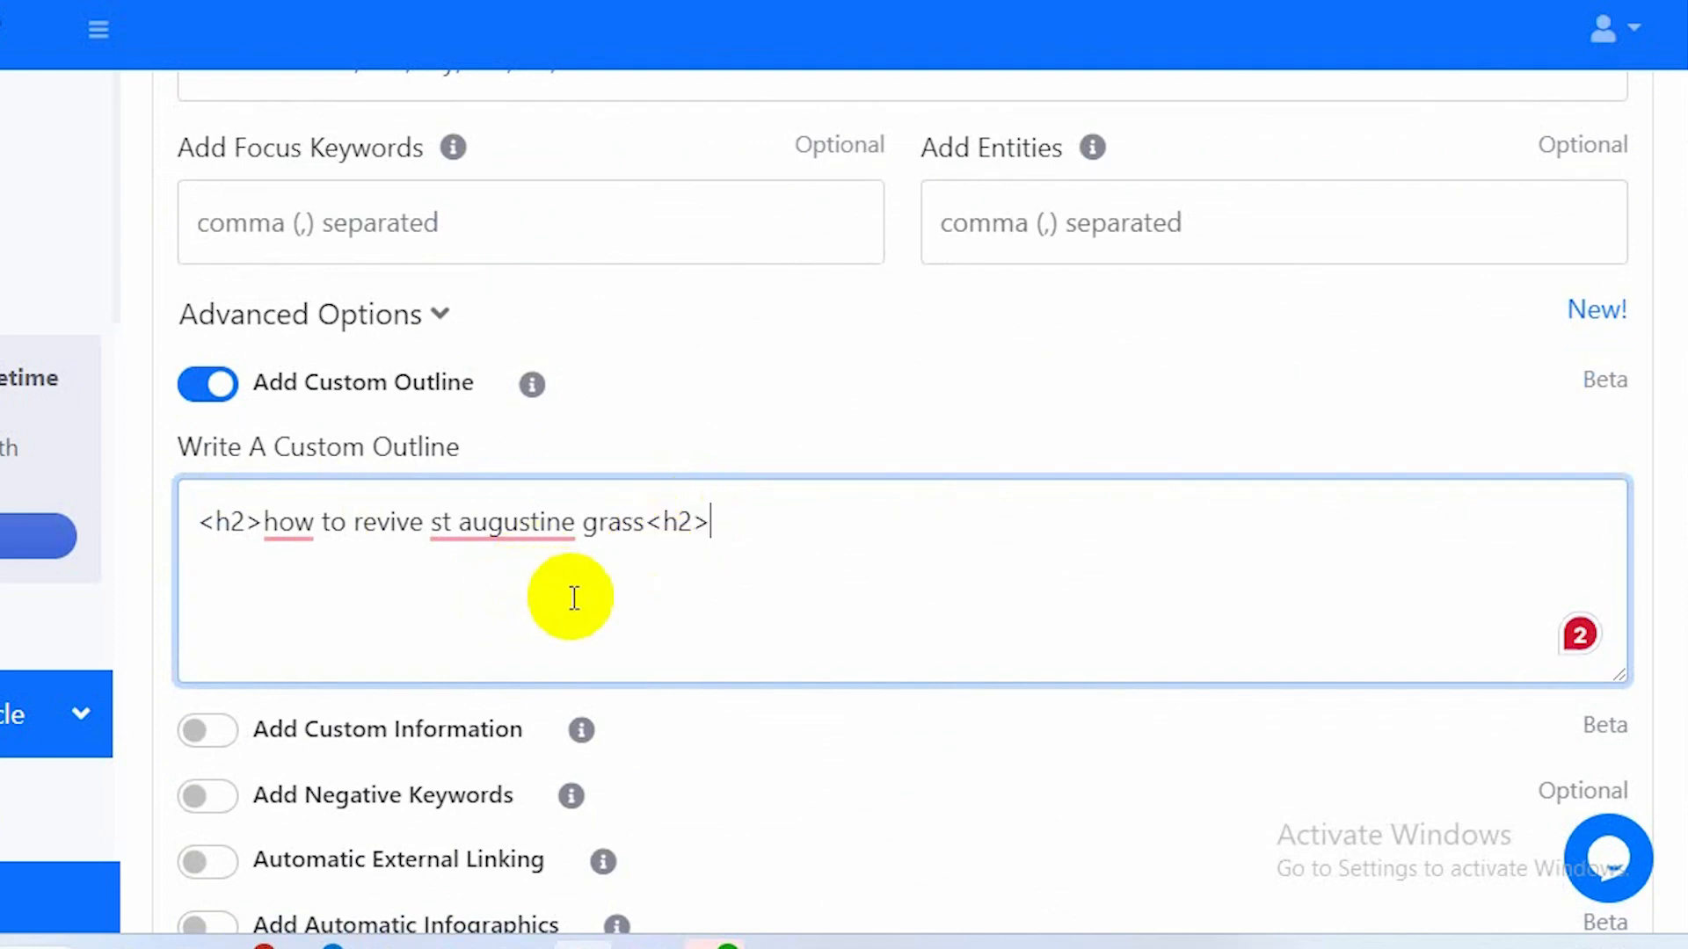
# Append ' step by step guide' to the keyword inside the <h2> heading.
pyautogui.click(646, 527)
pyautogui.write('tep')
pyautogui.press('BackSpace')
pyautogui.press('BackSpace')
pyautogui.press('BackSpace')
pyautogui.write('step by st')
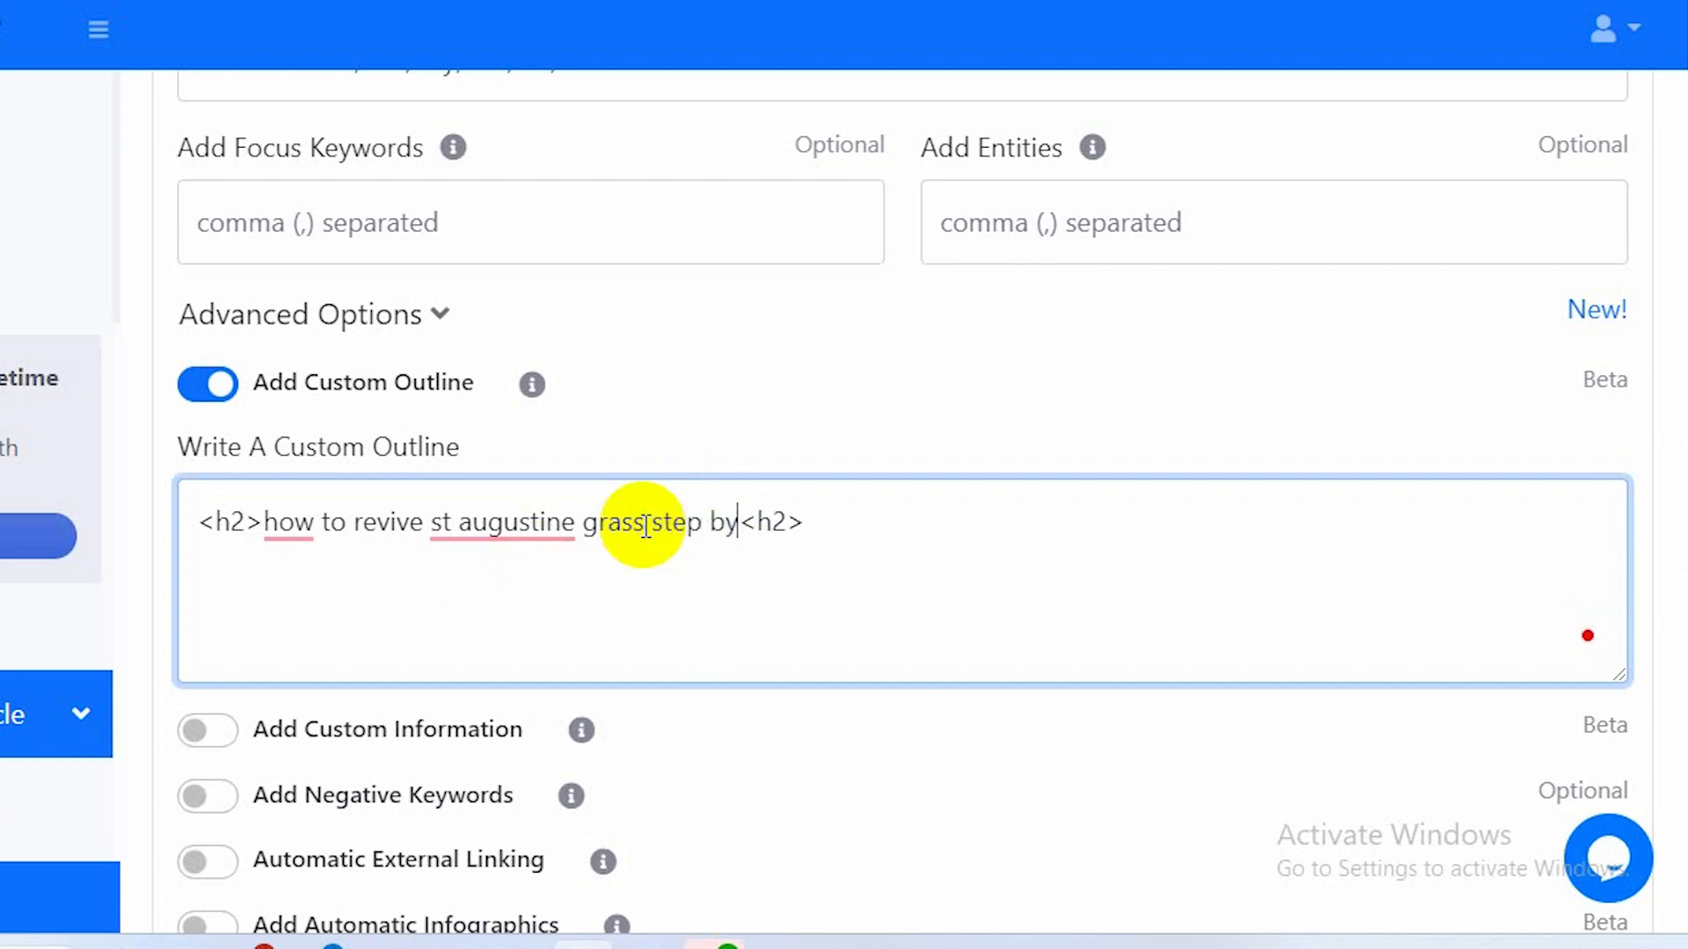
pyautogui.write('ep guide')
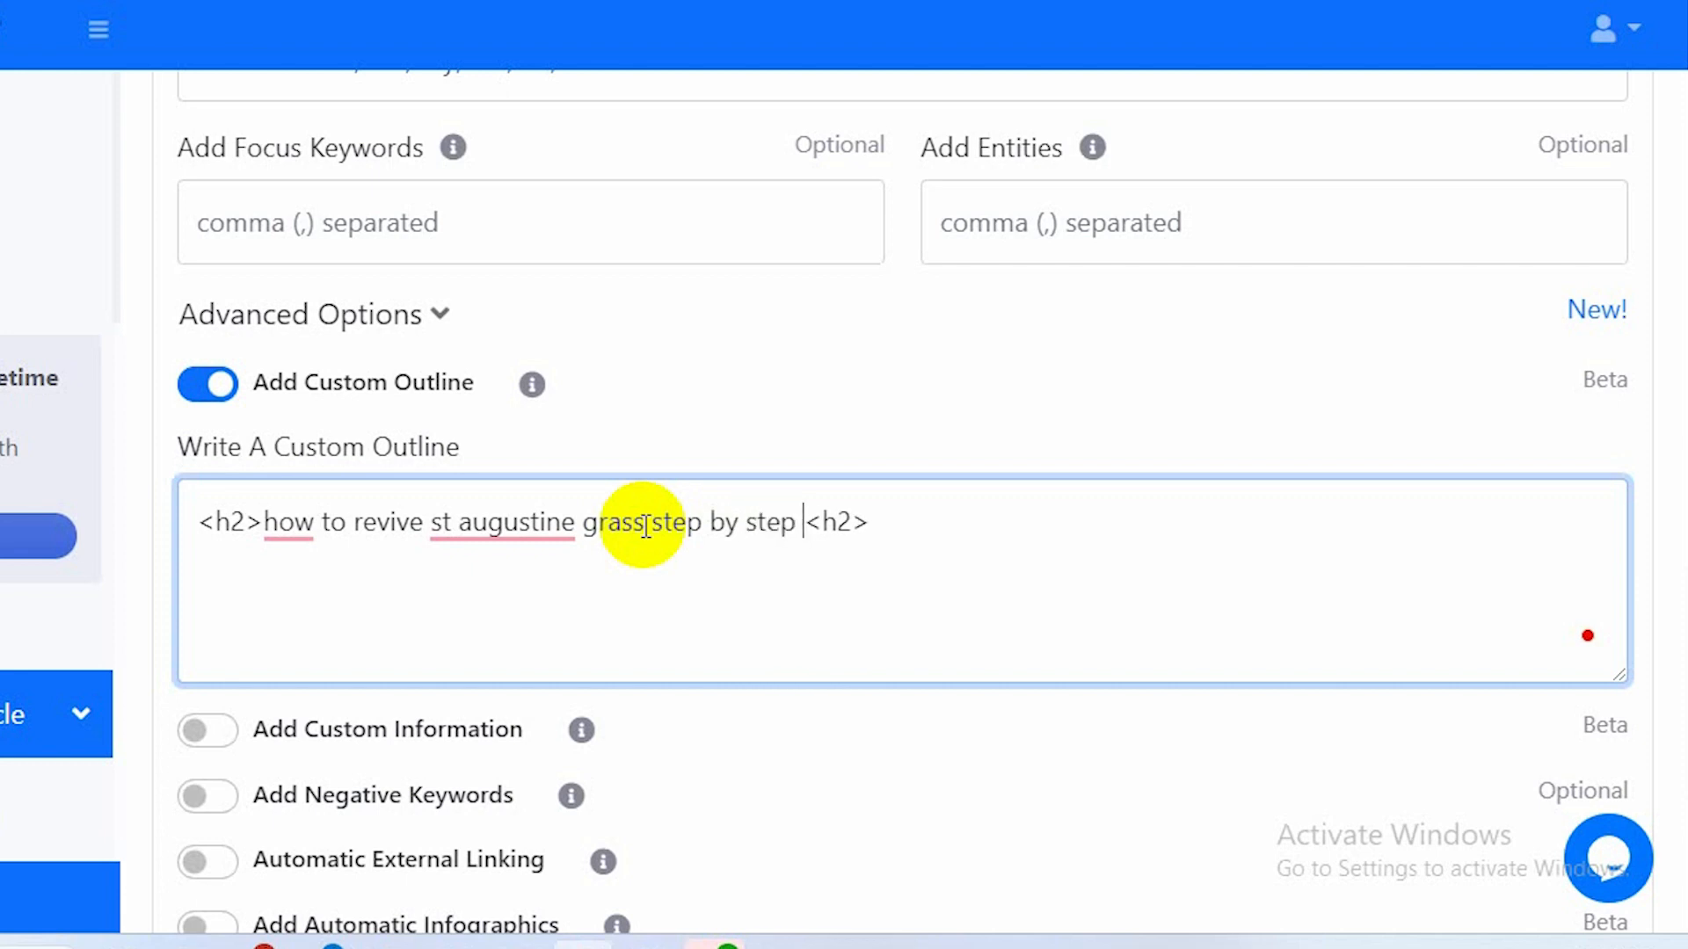
pyautogui.click(646, 526)
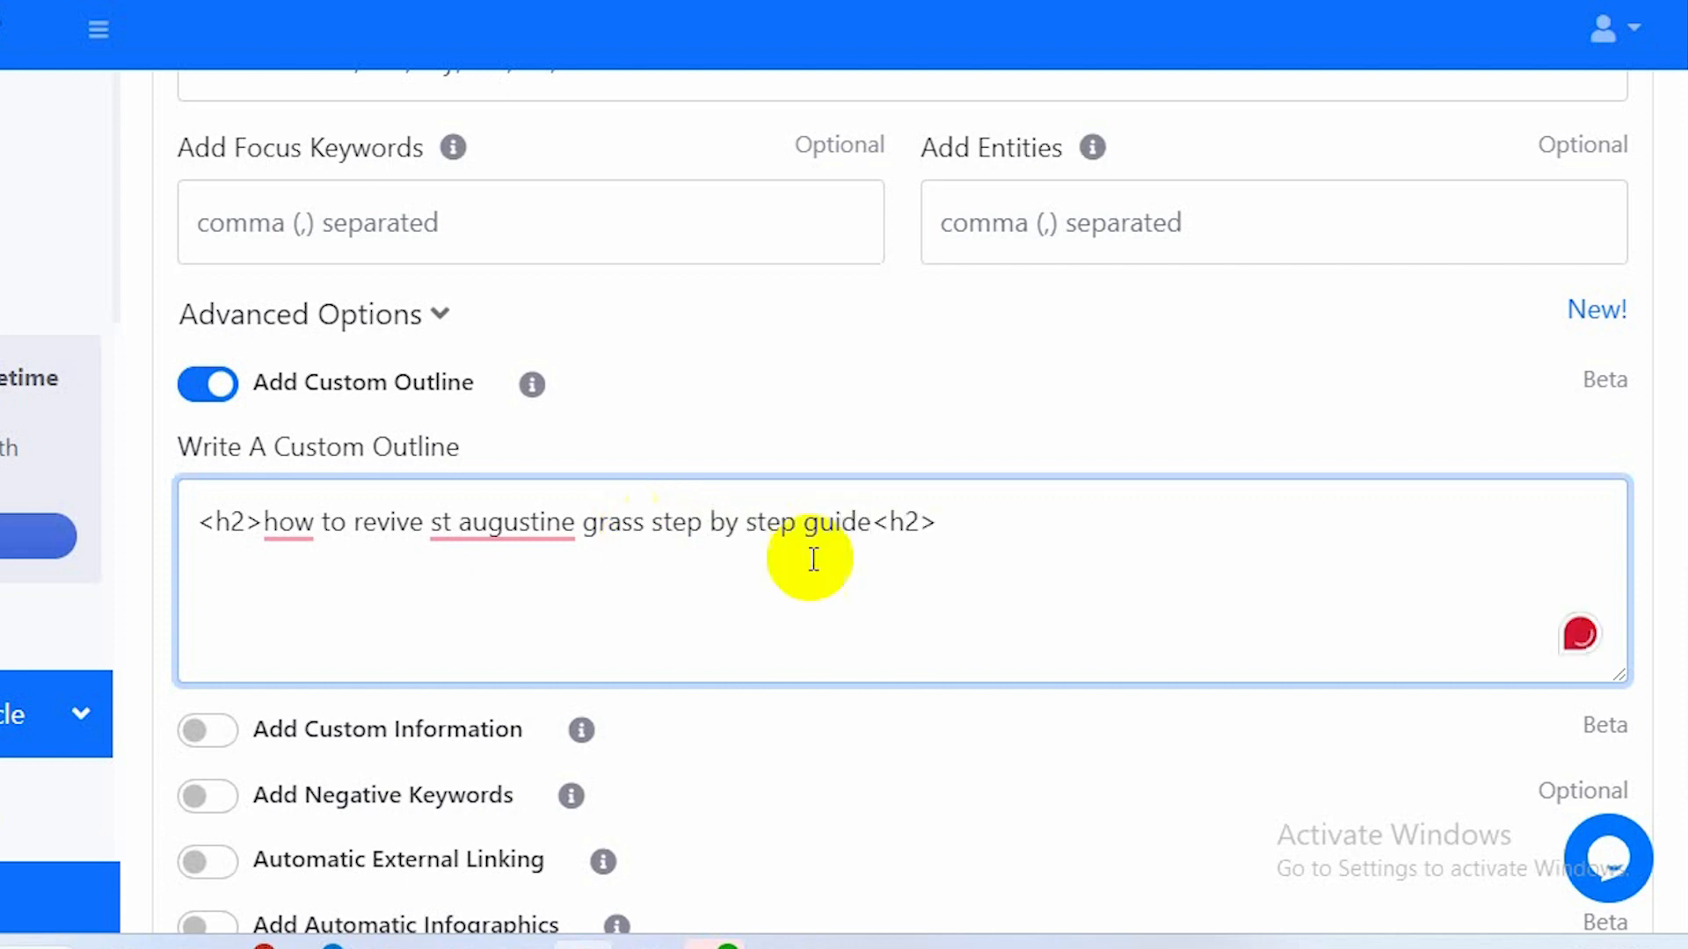
pyautogui.click(957, 532)
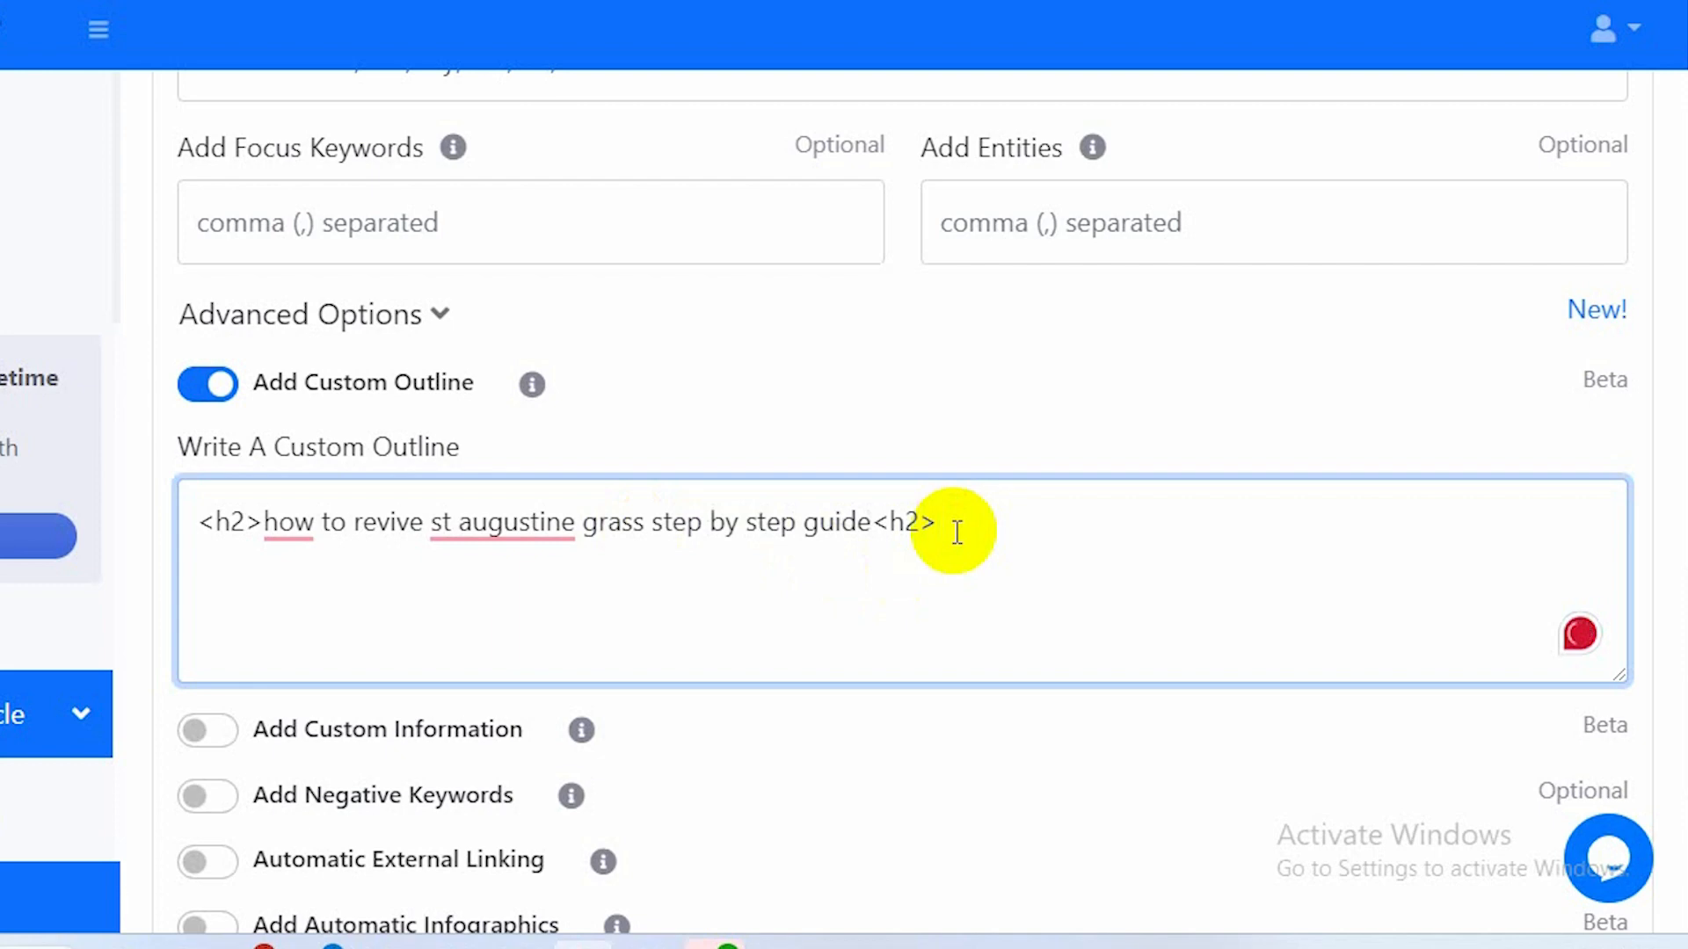
# Start a new outline line with an <h3> tag followed by 'Step 1 :'.
pyautogui.press('Return')
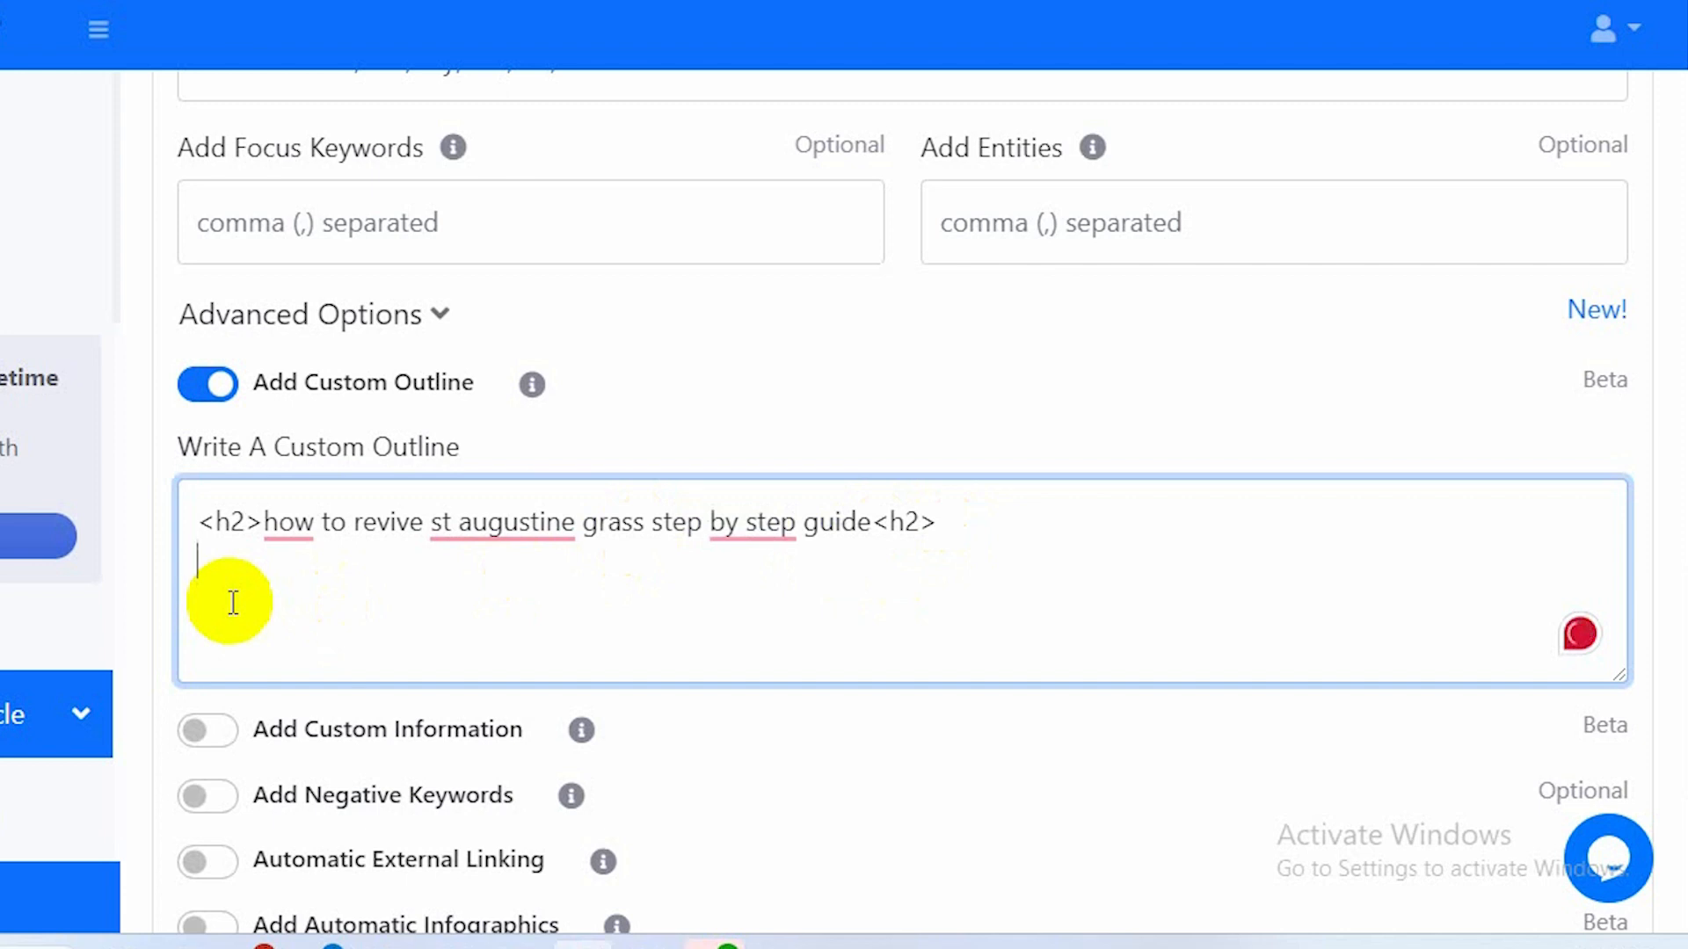
pyautogui.write('<h2>')
pyautogui.press('BackSpace')
pyautogui.press('BackSpace')
pyautogui.write('3>')
pyautogui.click(277, 565)
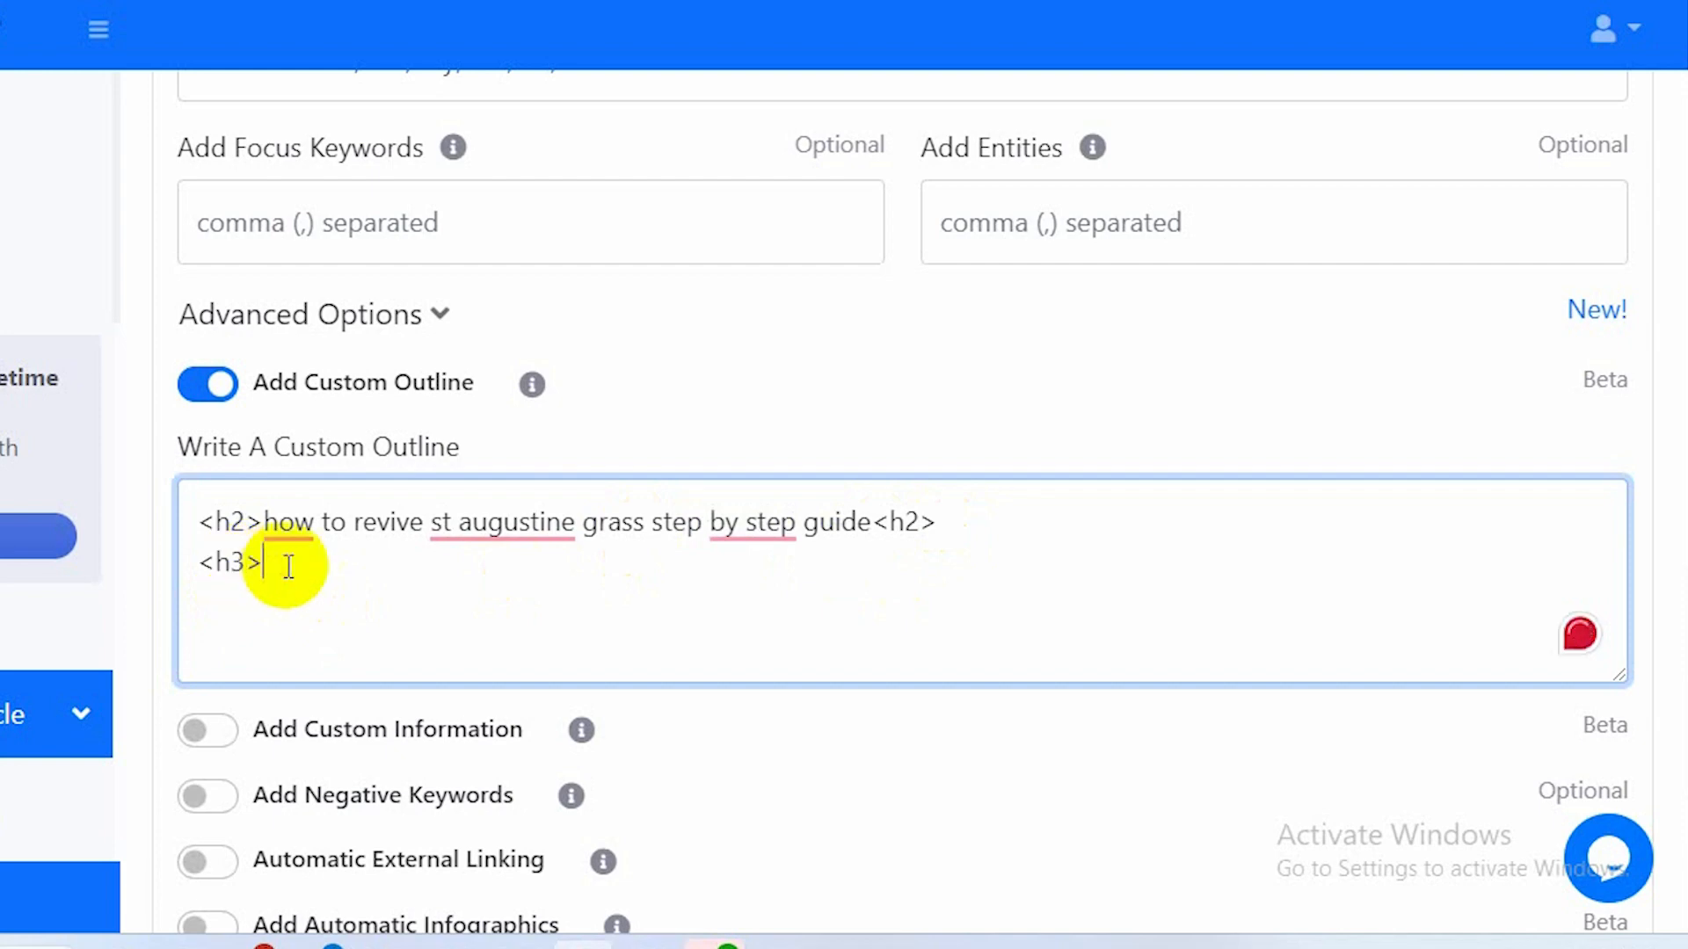
pyautogui.write('Step')
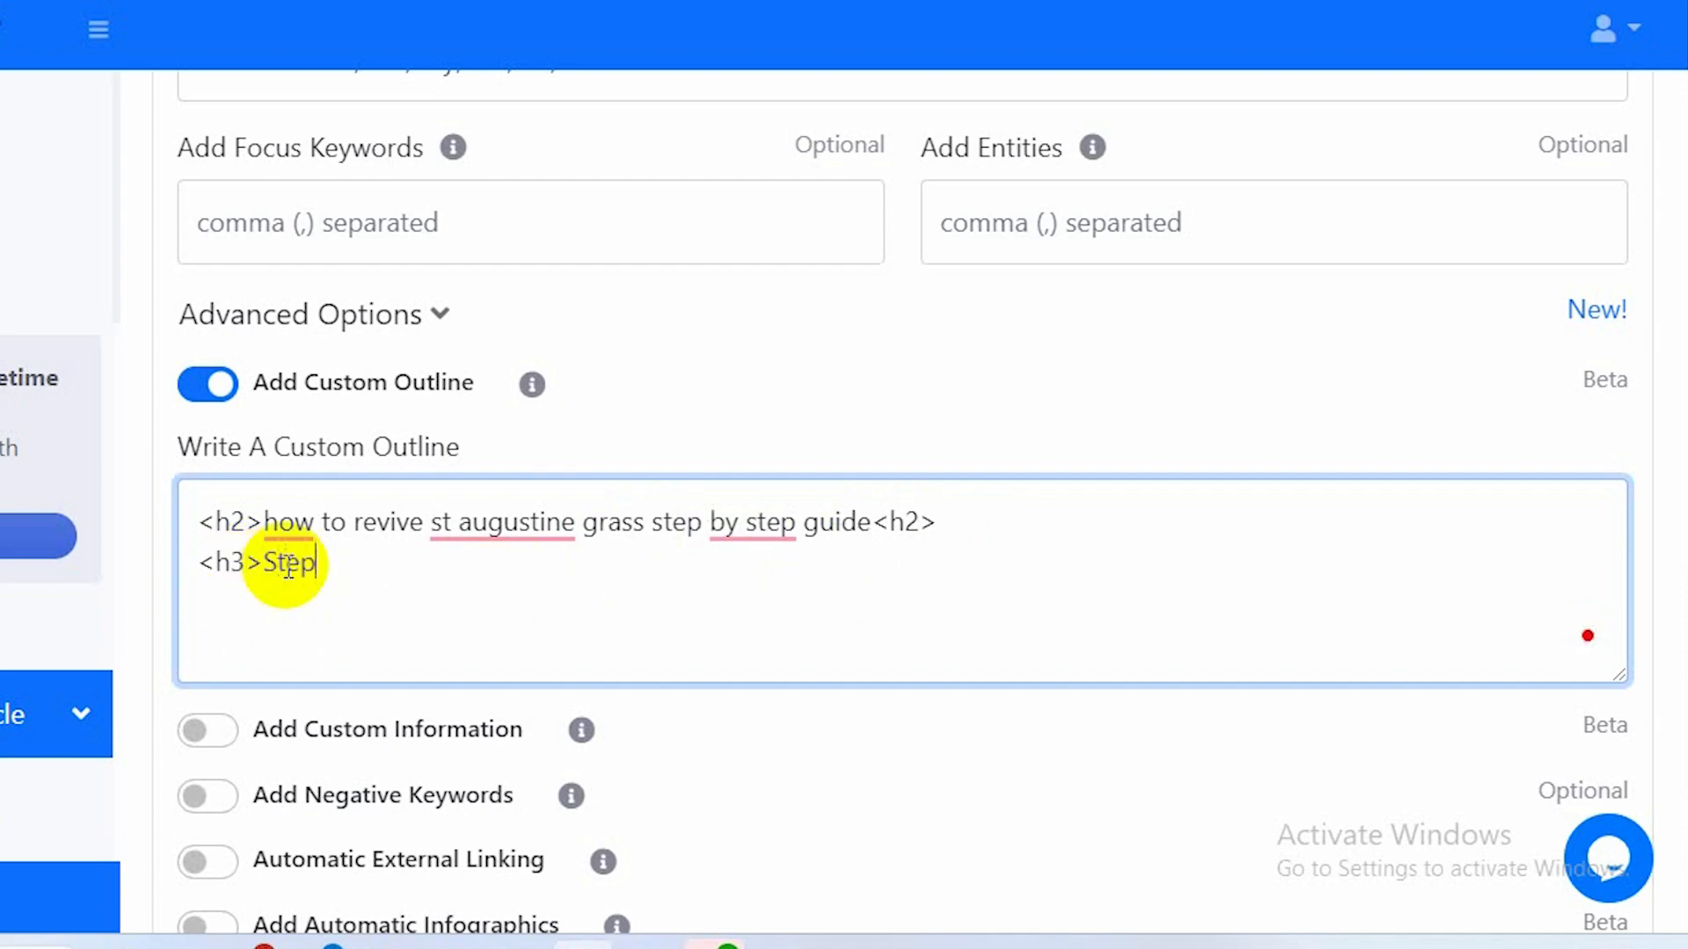
pyautogui.write(' 1 :')
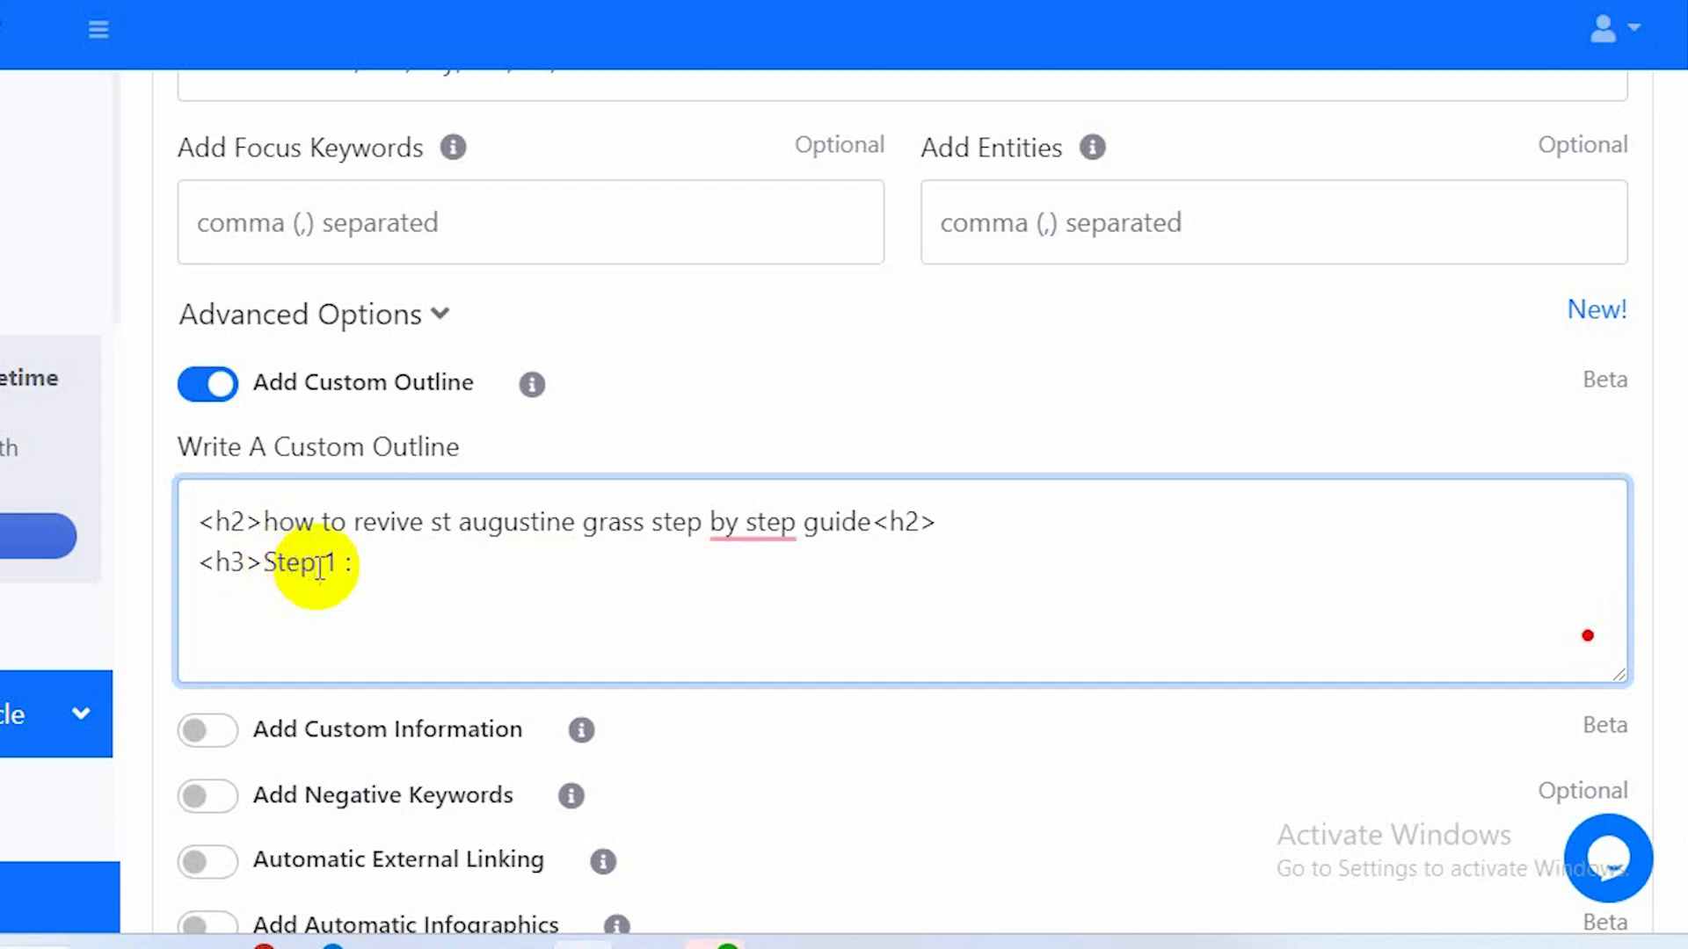
# Close the Step 1 heading with a copied <h3> tag and remove the colon before it.
pyautogui.moveTo(262, 565); pyautogui.dragTo(205, 571)
pyautogui.hotkey('ctrl', 'c')
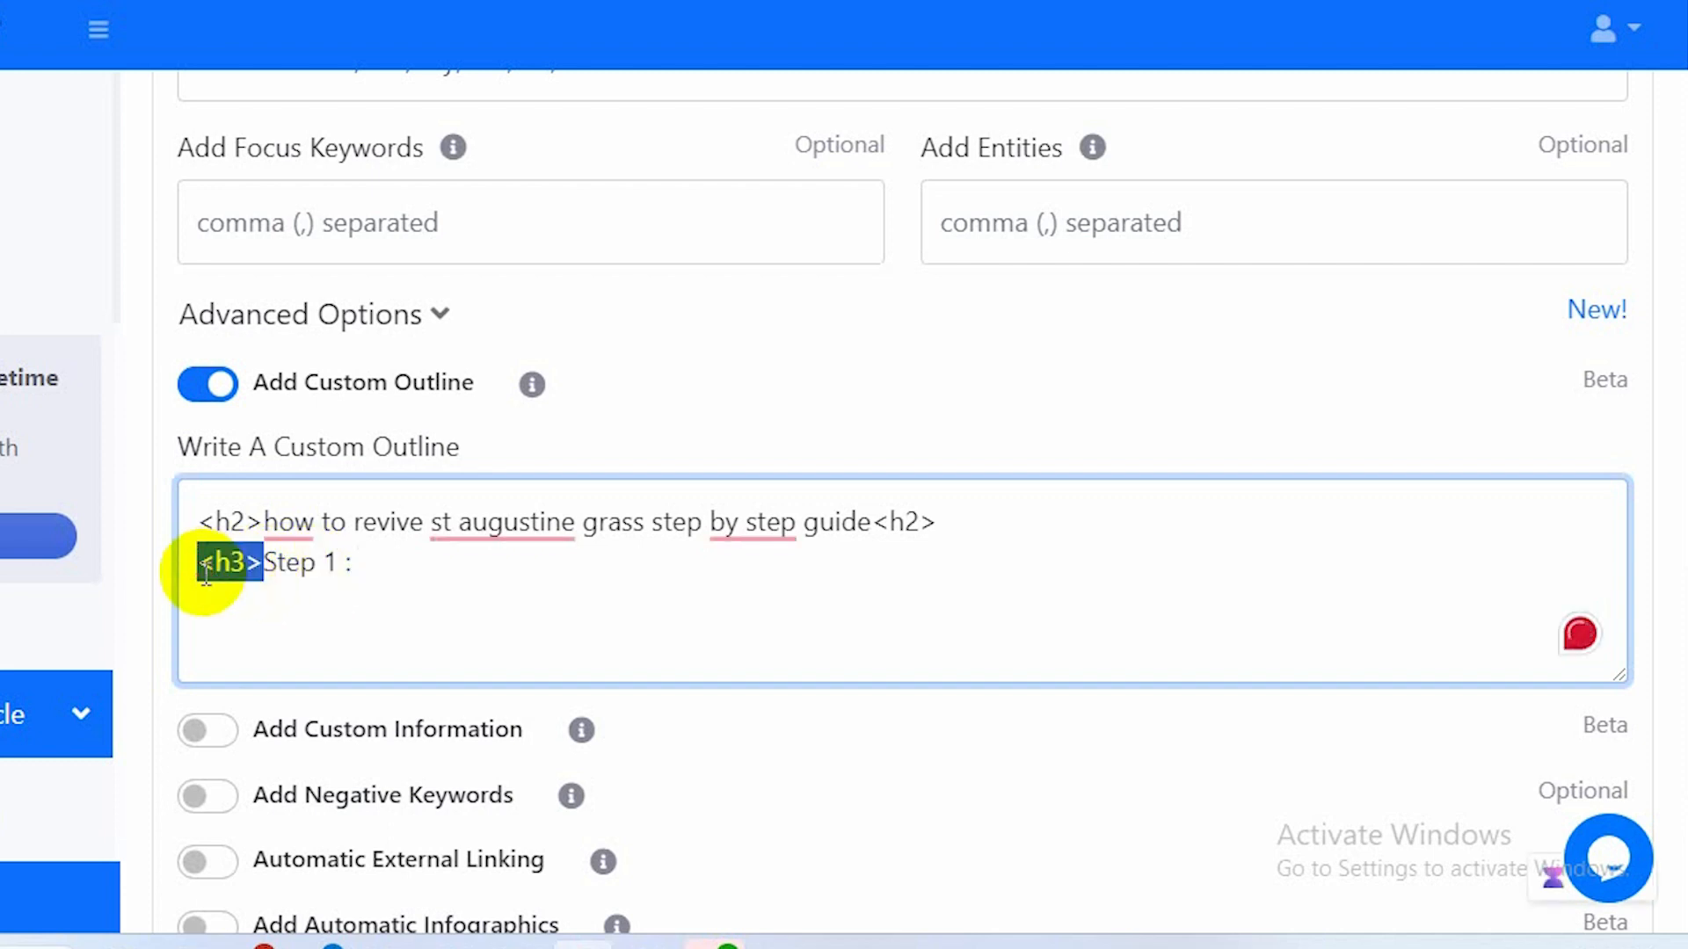
pyautogui.click(378, 569)
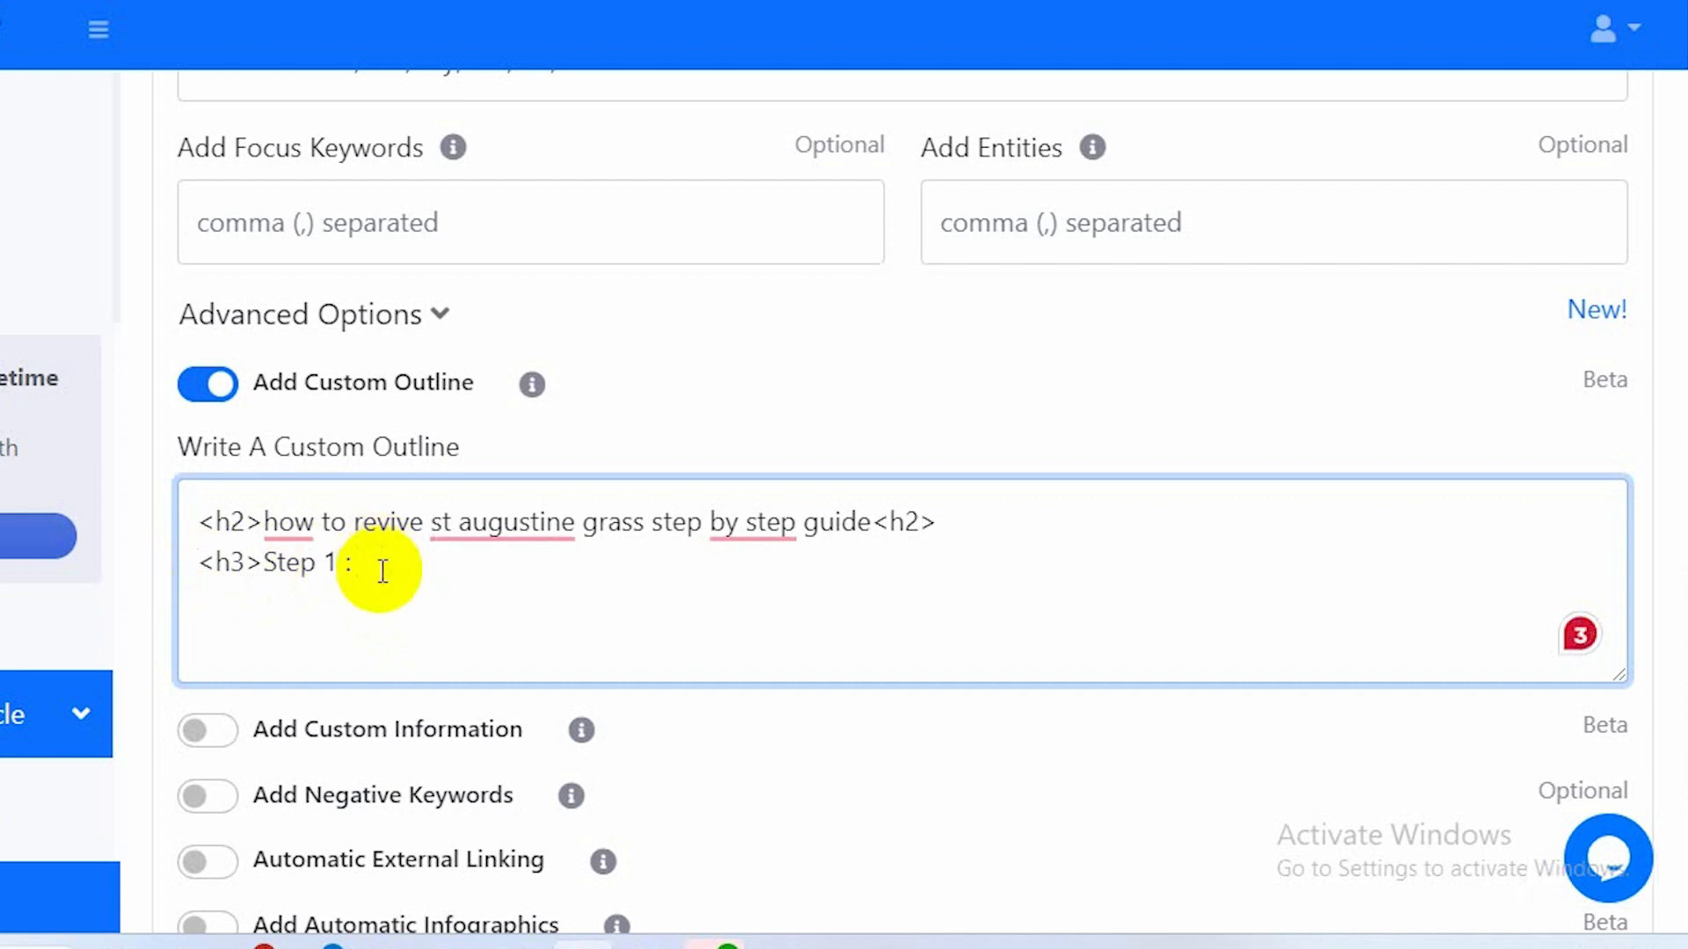
pyautogui.hotkey('ctrl', 'v')
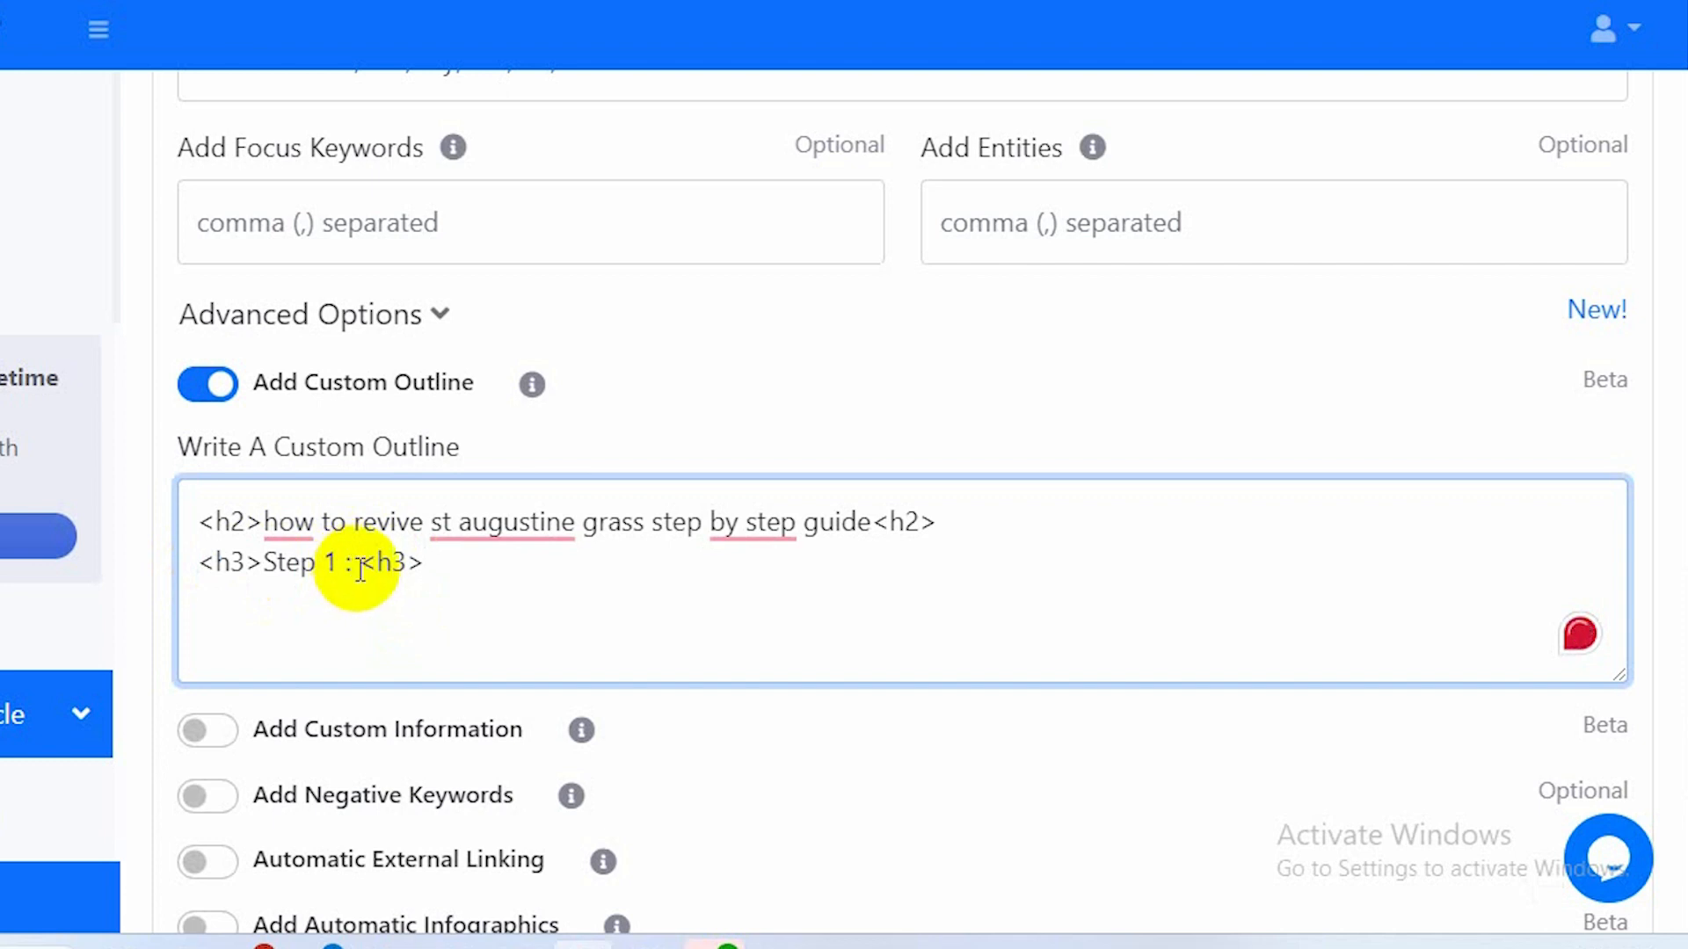
pyautogui.click(356, 564)
pyautogui.press('BackSpace')
pyautogui.press('BackSpace')
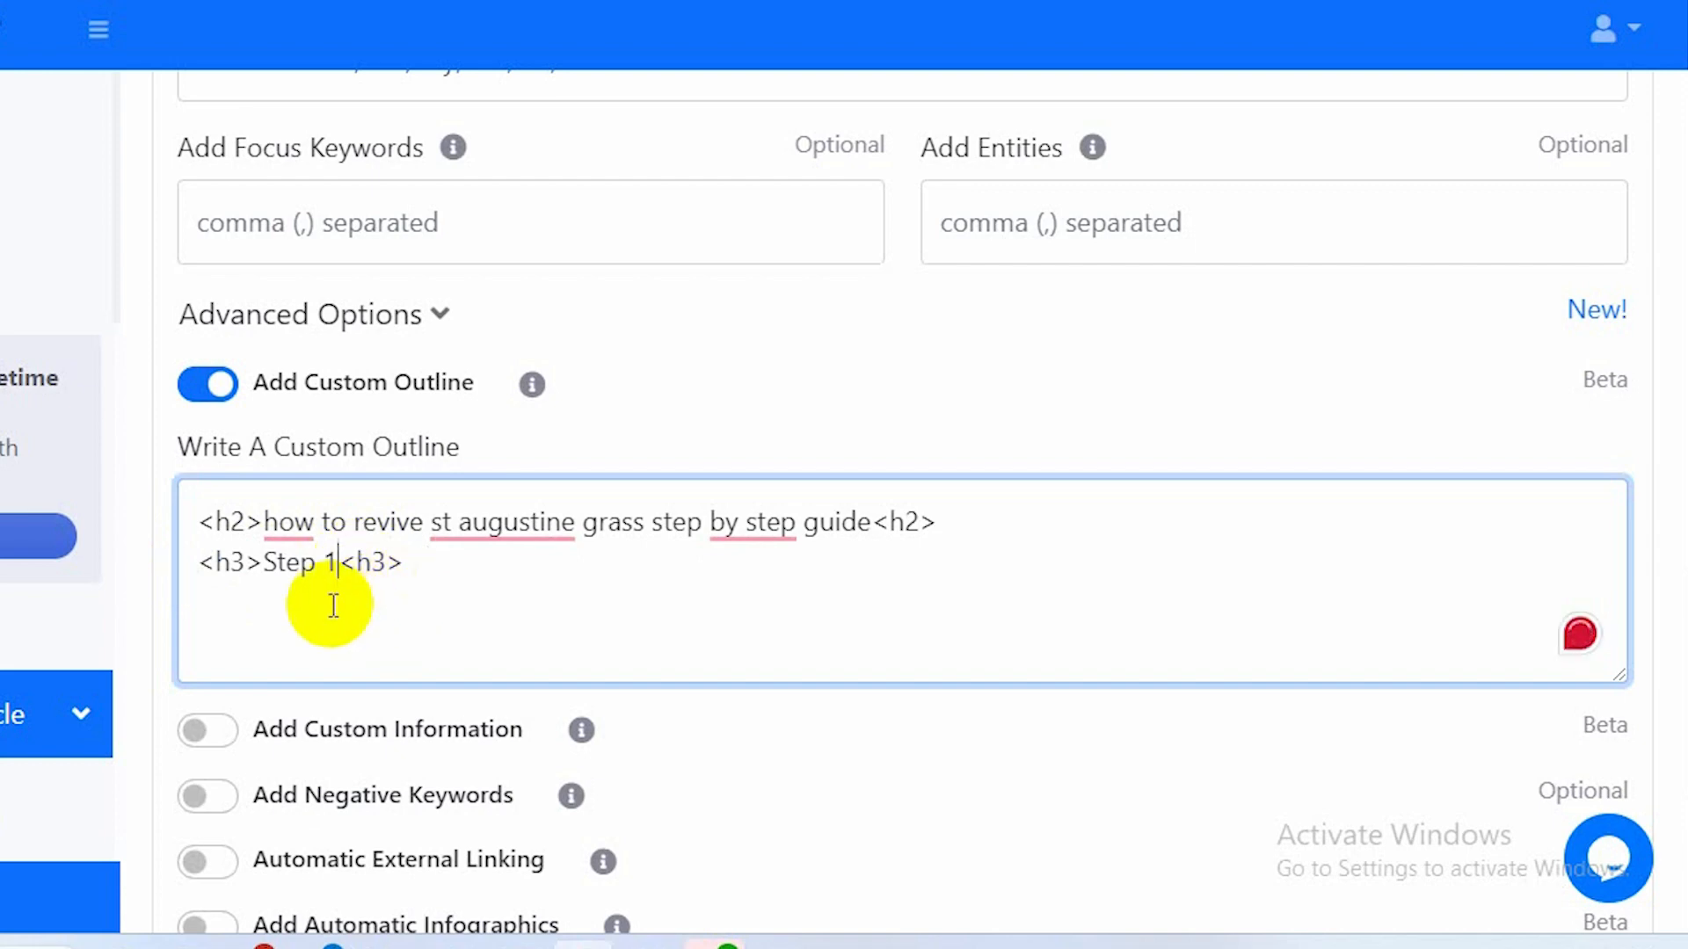
# Duplicate the Step 1 heading line below itself and change the copy's number to Step 2.
pyautogui.moveTo(404, 566); pyautogui.dragTo(203, 576)
pyautogui.hotkey('ctrl', 'c')
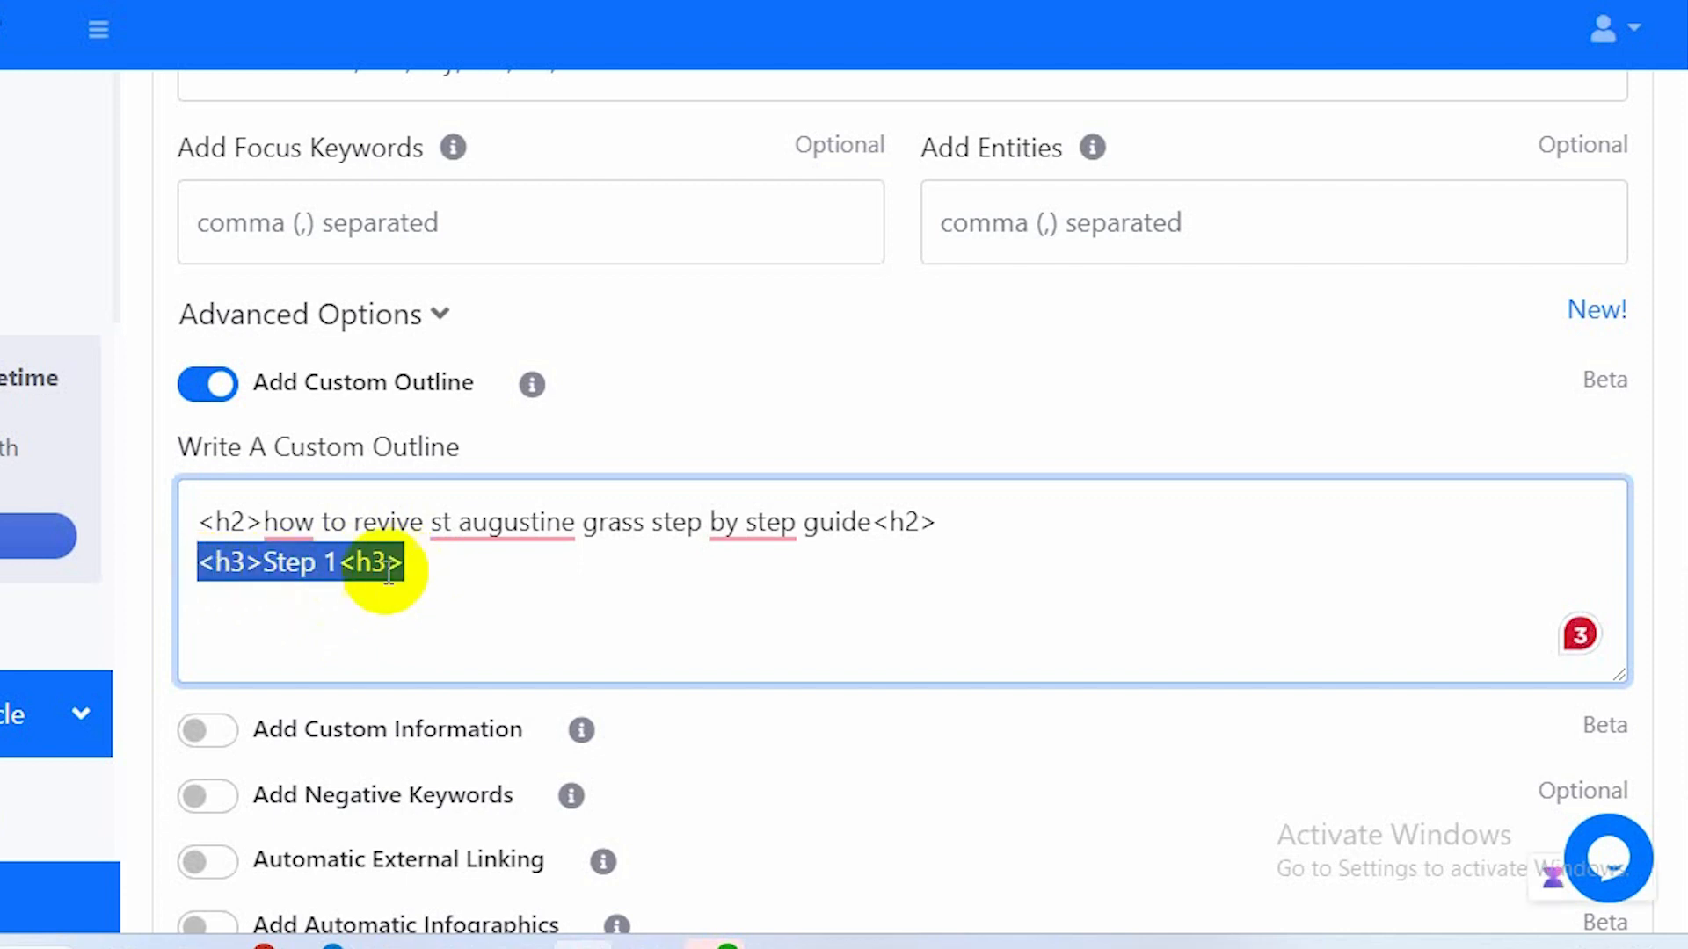
pyautogui.click(439, 562)
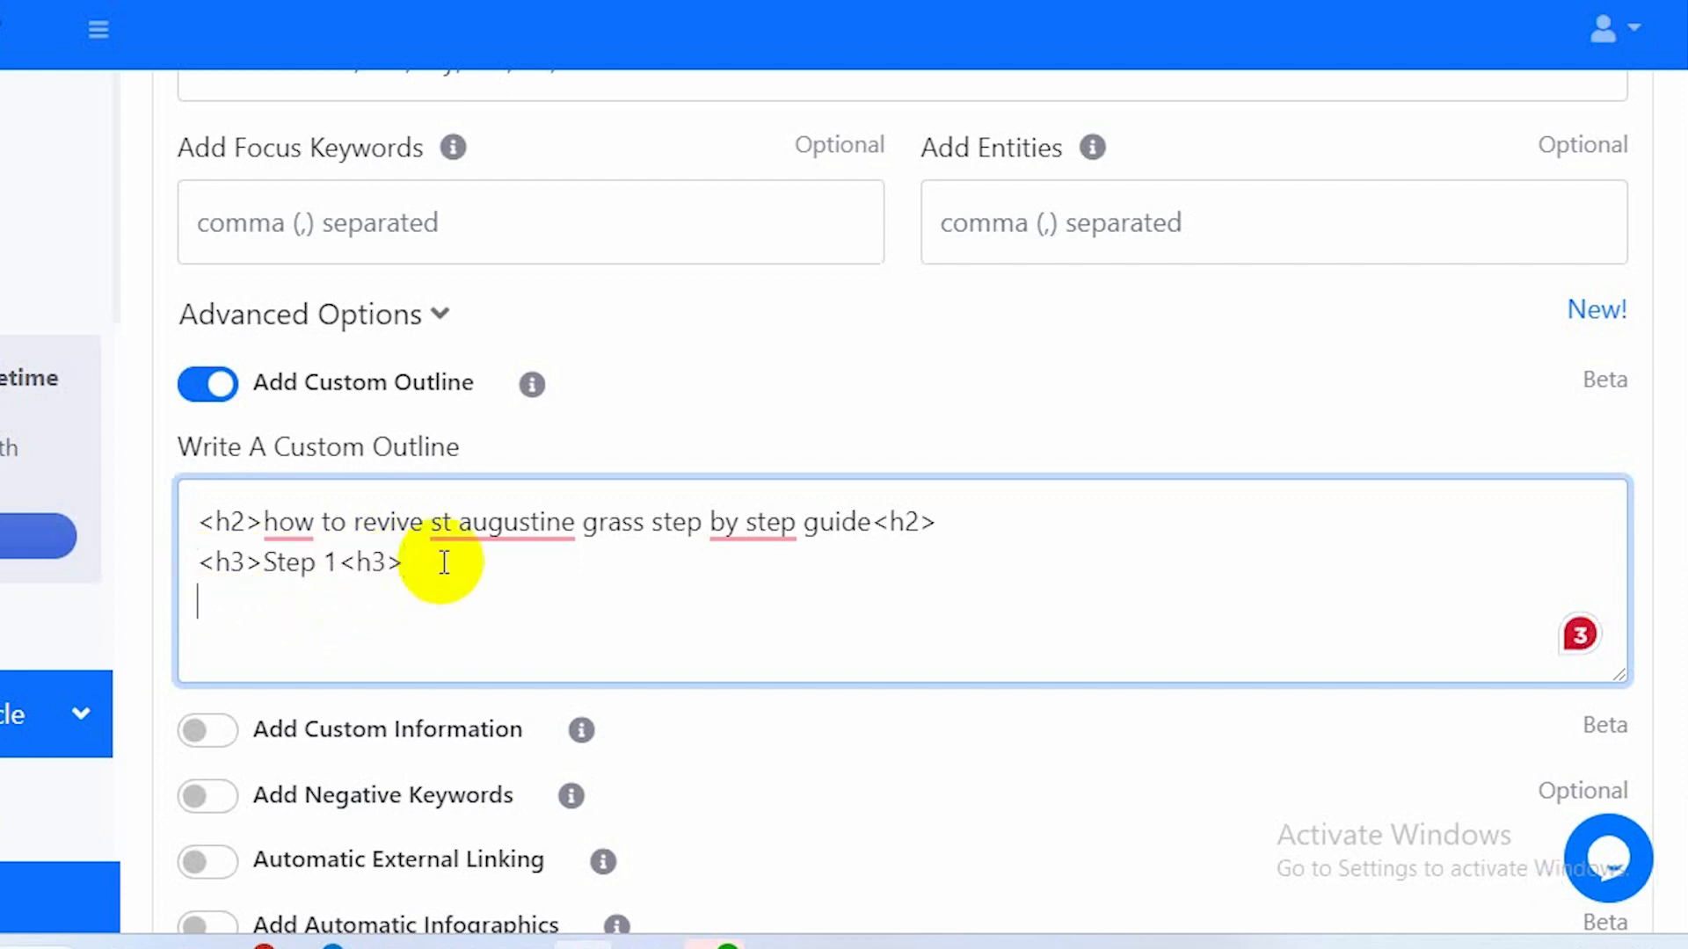
pyautogui.hotkey('ctrl', 'v')
pyautogui.click(339, 607)
pyautogui.press('BackSpace')
pyautogui.write('2')
pyautogui.press('BackSpace')
pyautogui.write('2')
# Add a new outline line by pasting the heading line again and renumbering it to Step 3.
pyautogui.click(415, 602)
pyautogui.press('Return')
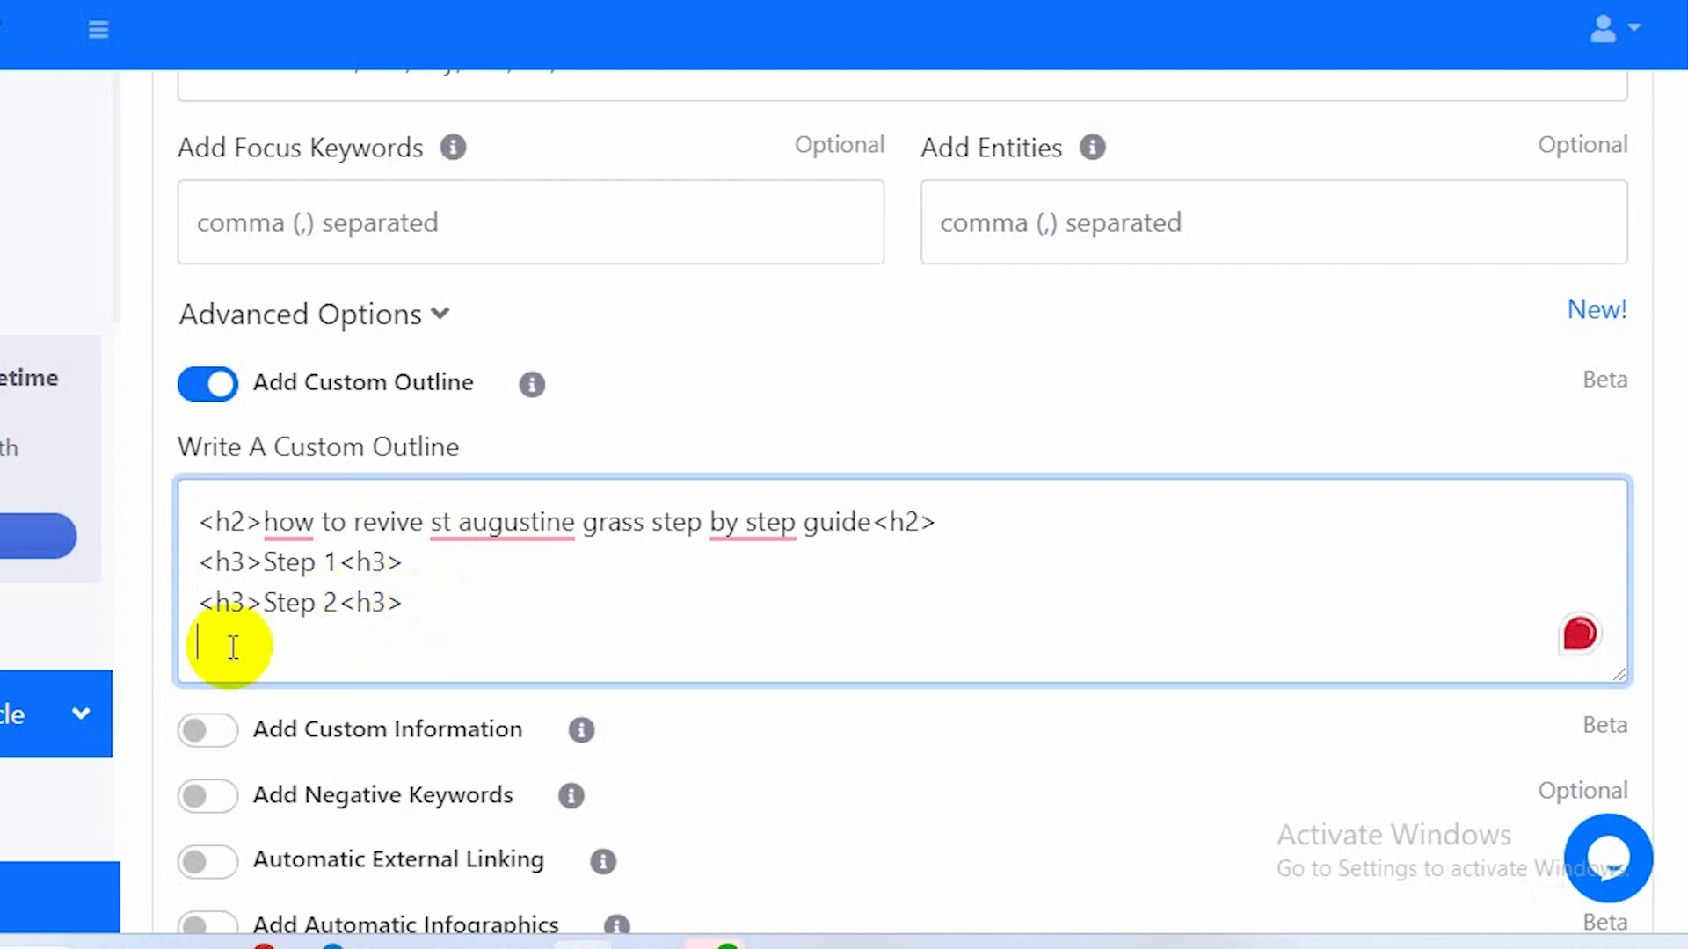
pyautogui.hotkey('ctrl', 'v')
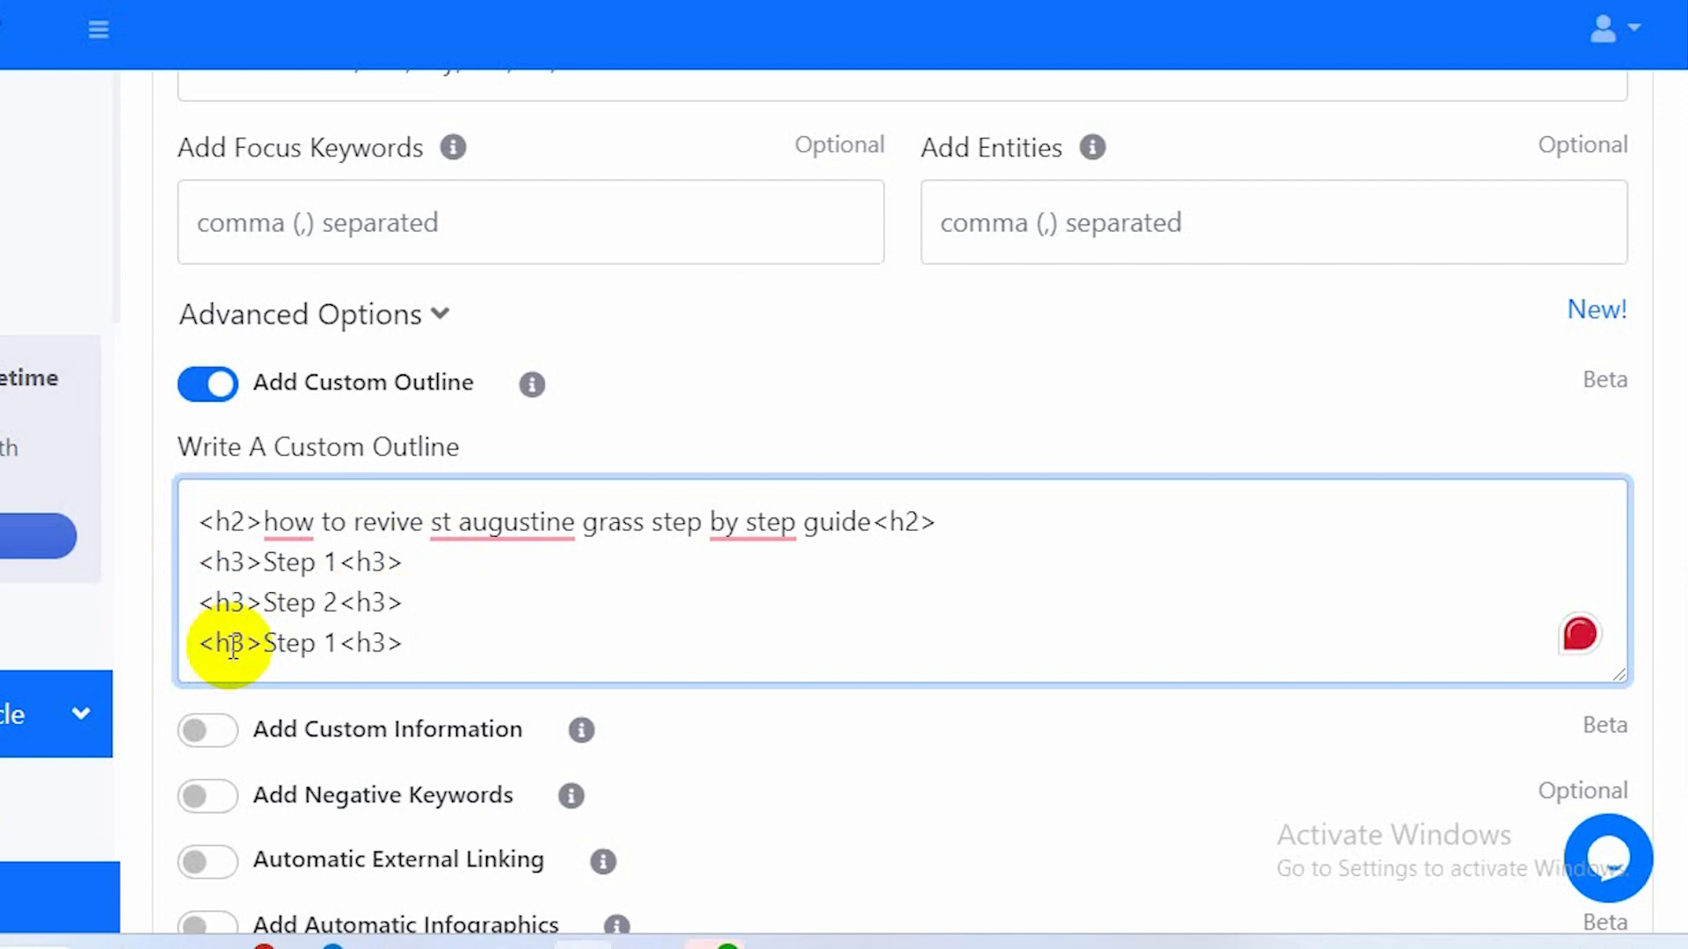
pyautogui.click(339, 645)
pyautogui.press('BackSpace')
pyautogui.write('w3')
pyautogui.press('BackSpace')
pyautogui.press('BackSpace')
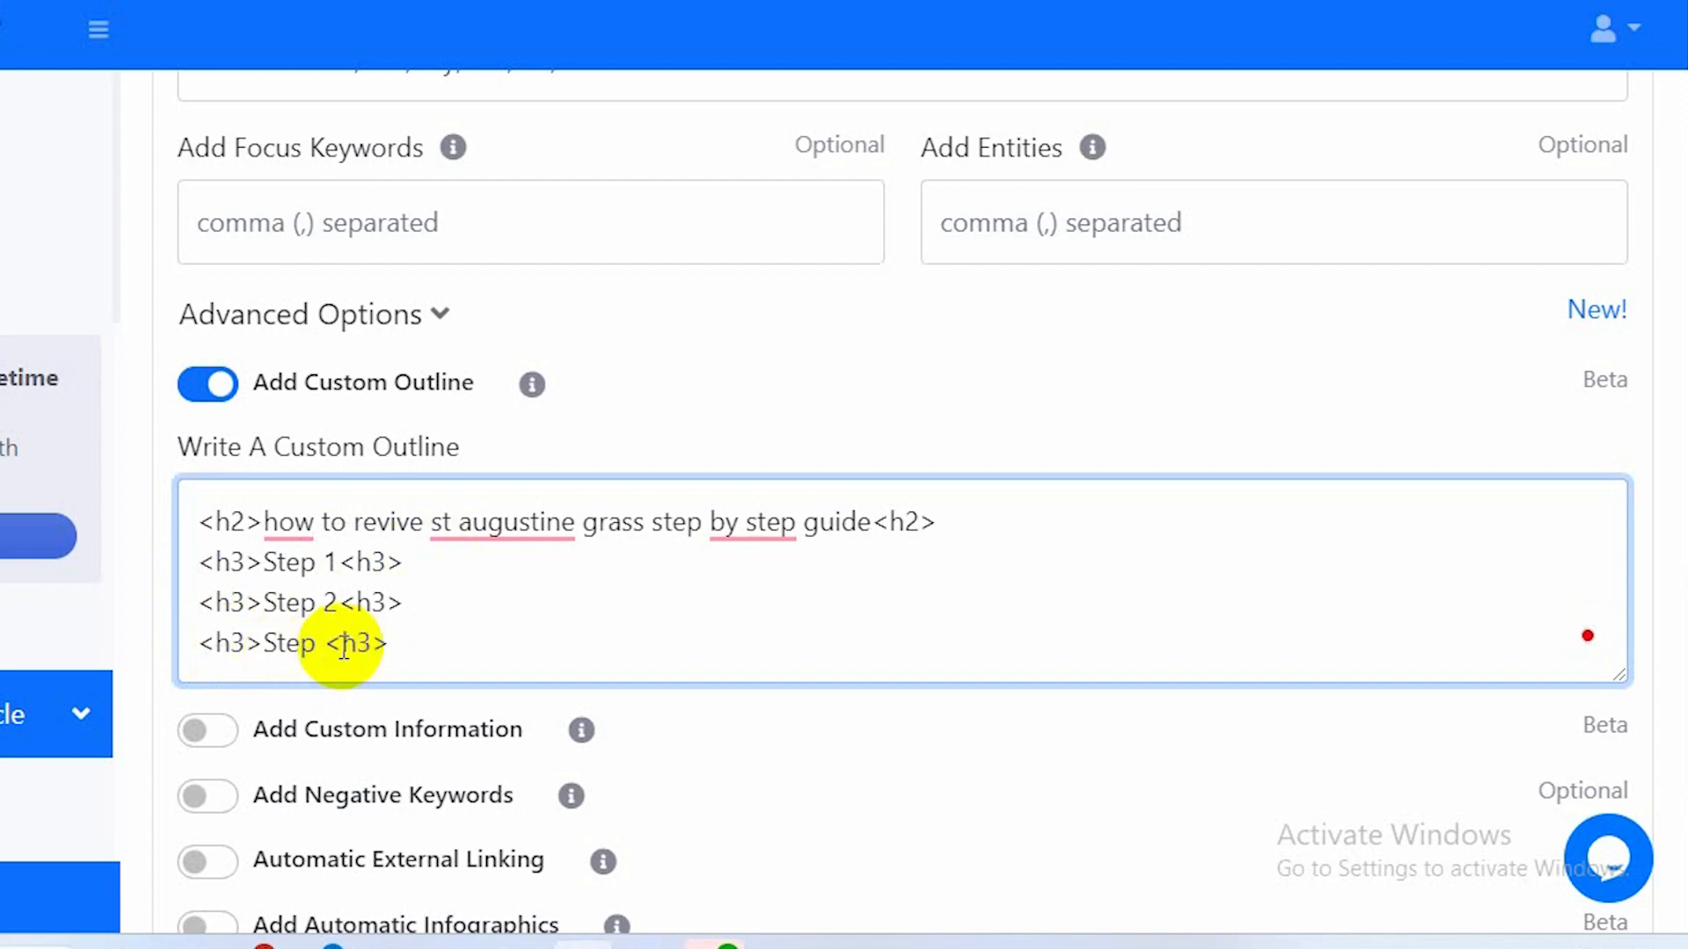
pyautogui.write('3')
pyautogui.click(442, 651)
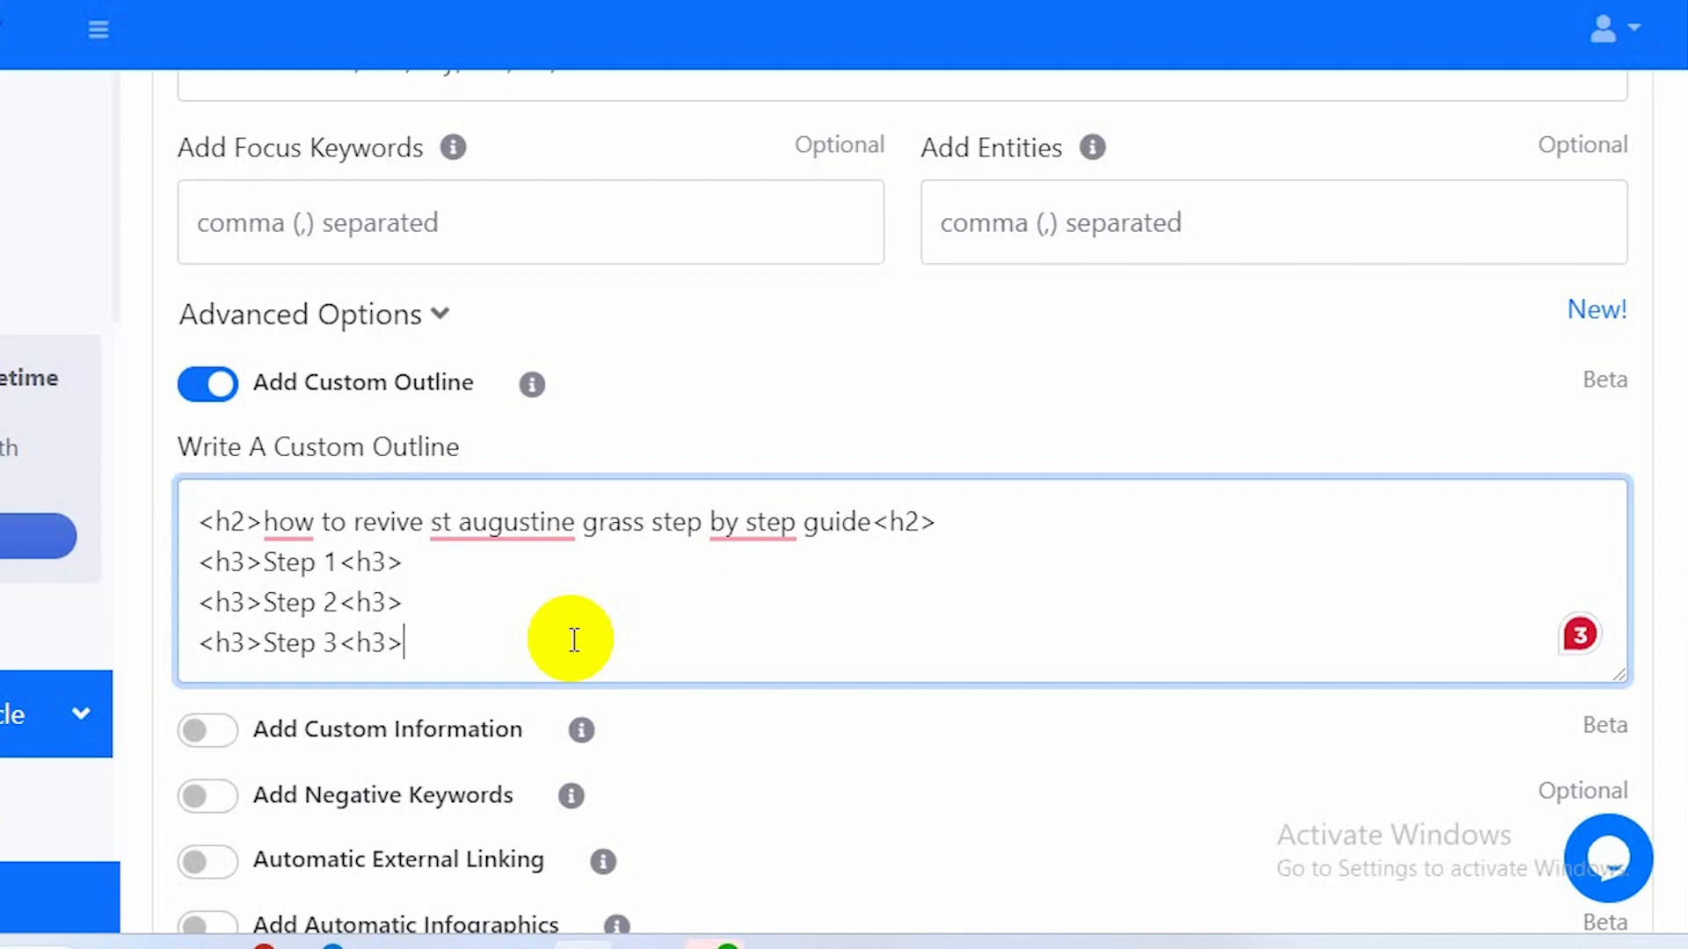
# Copy the Step 3 heading line onto a new line and renumber it to Step 4.
pyautogui.click(338, 642)
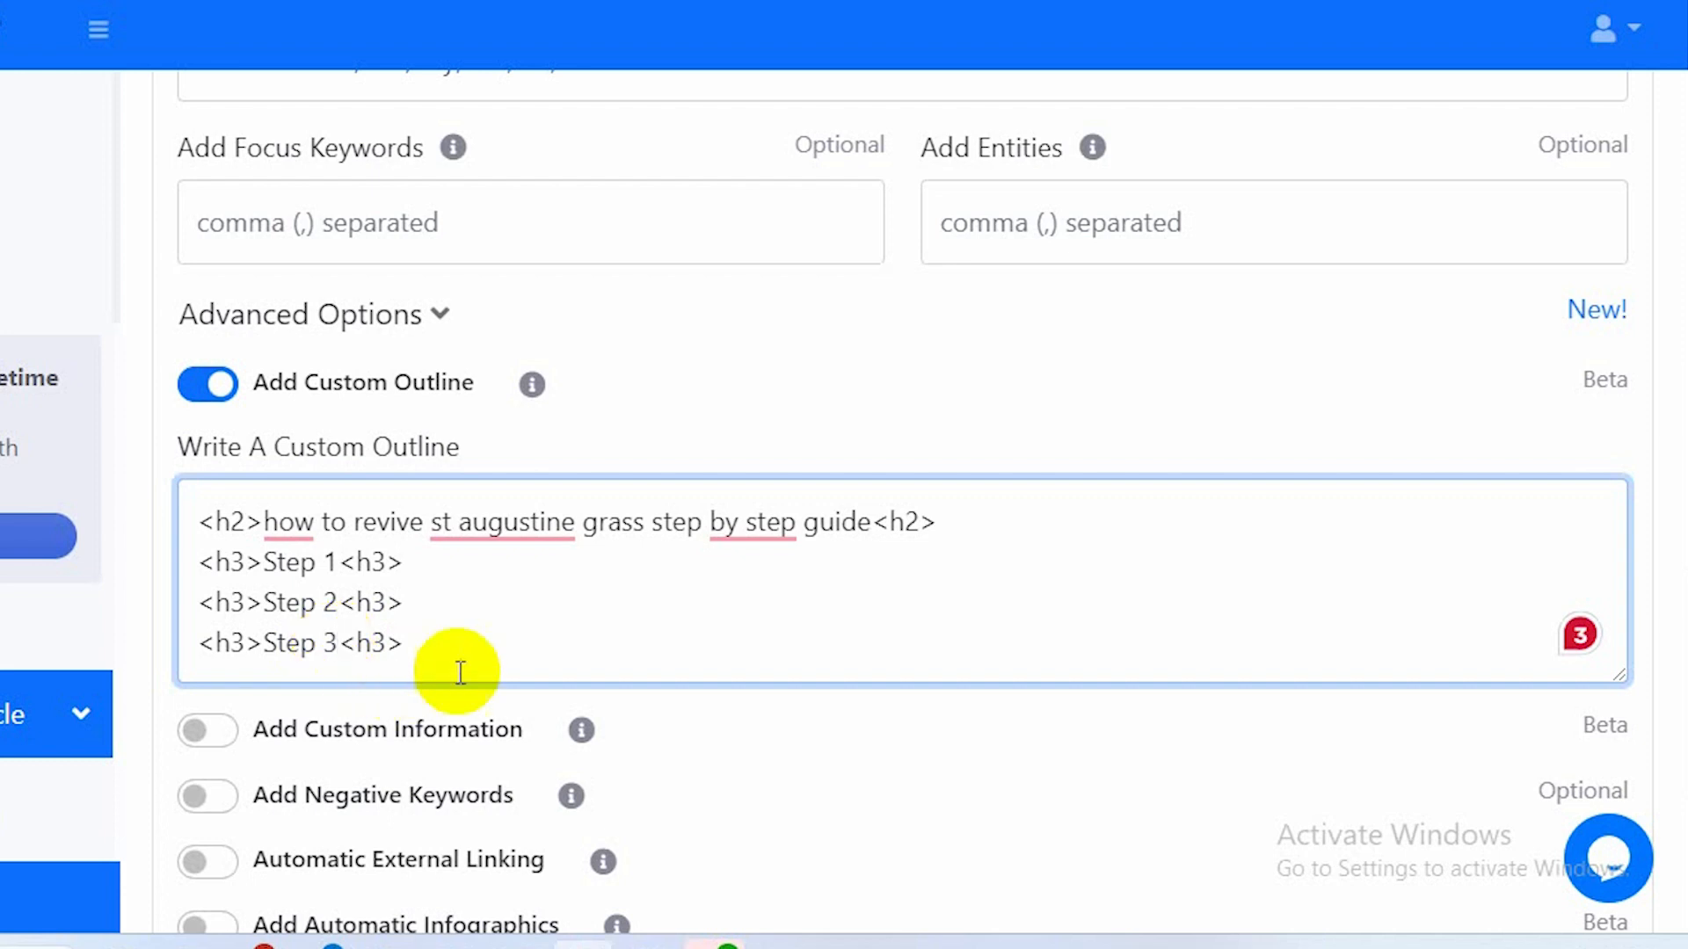
pyautogui.moveTo(442, 646); pyautogui.dragTo(201, 640)
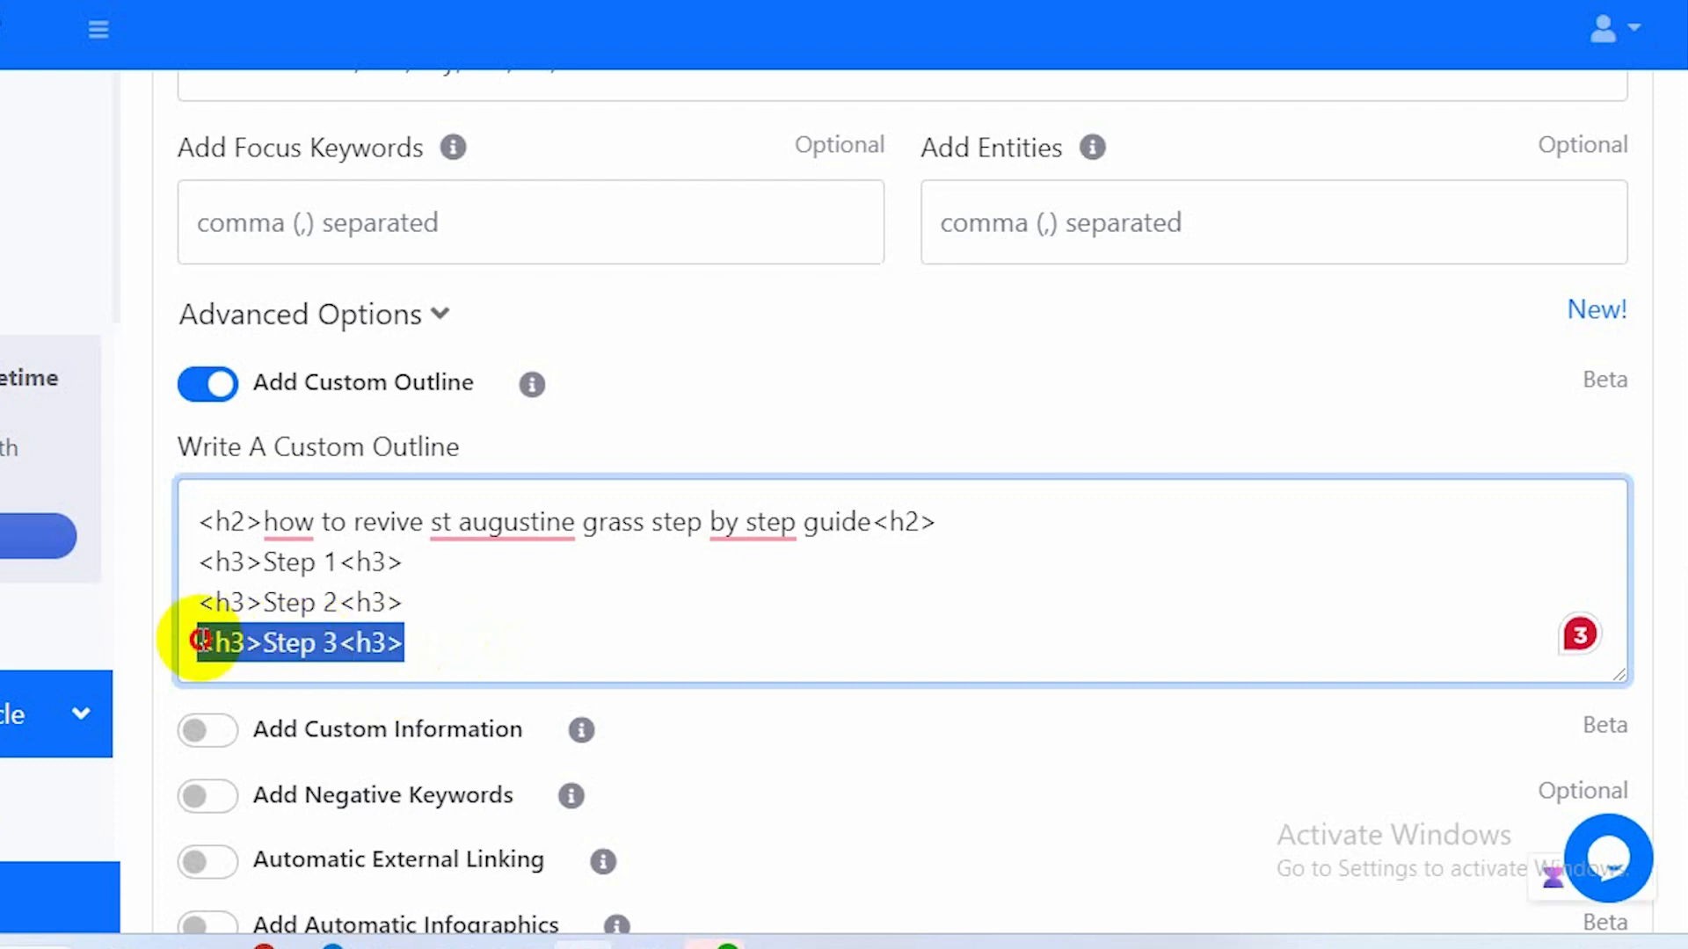
pyautogui.click(200, 642)
pyautogui.moveTo(440, 641); pyautogui.dragTo(178, 650)
pyautogui.hotkey('ctrl', 'c')
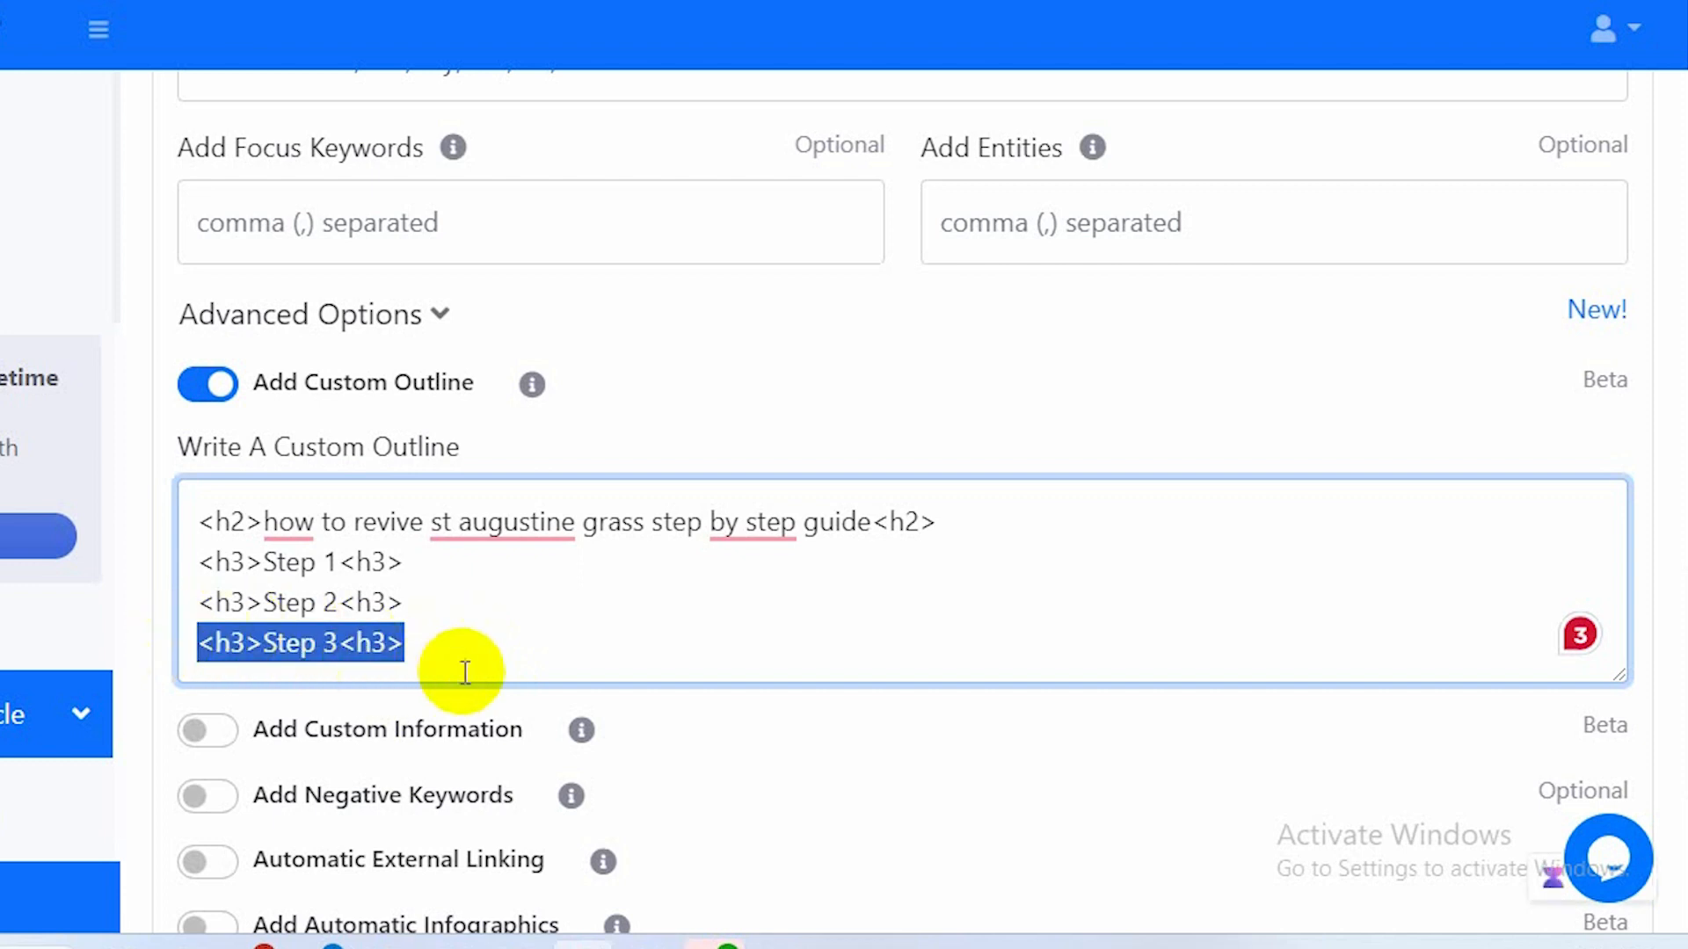
pyautogui.click(462, 643)
pyautogui.press('Return')
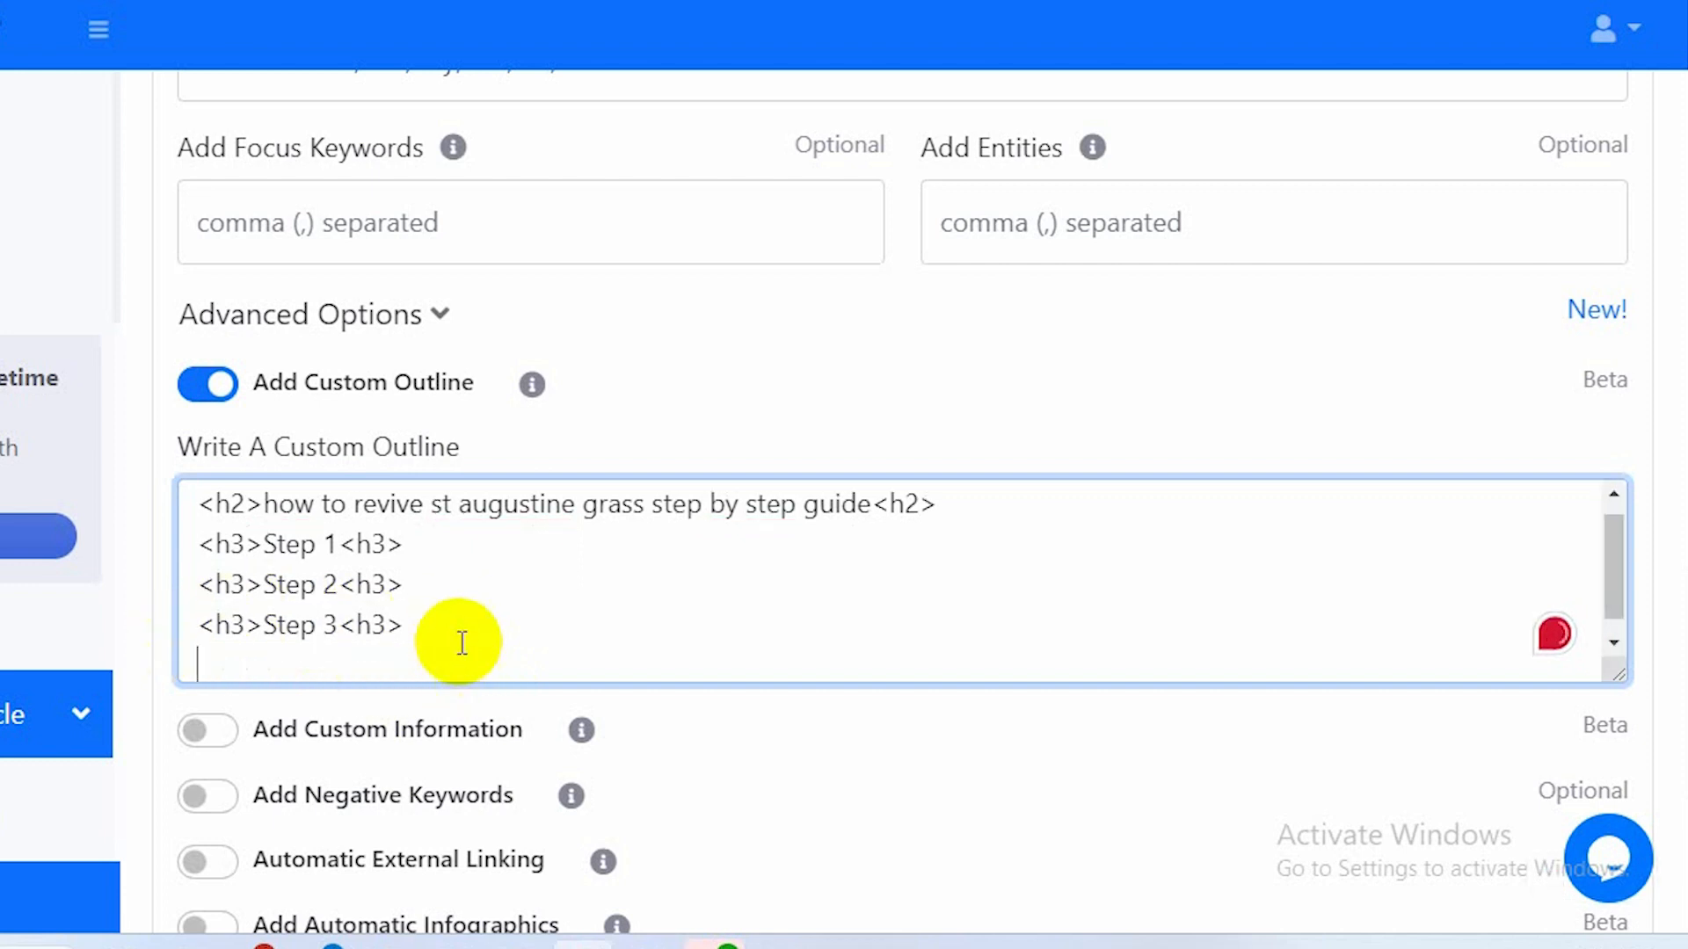
pyautogui.hotkey('ctrl', 'v')
pyautogui.click(337, 664)
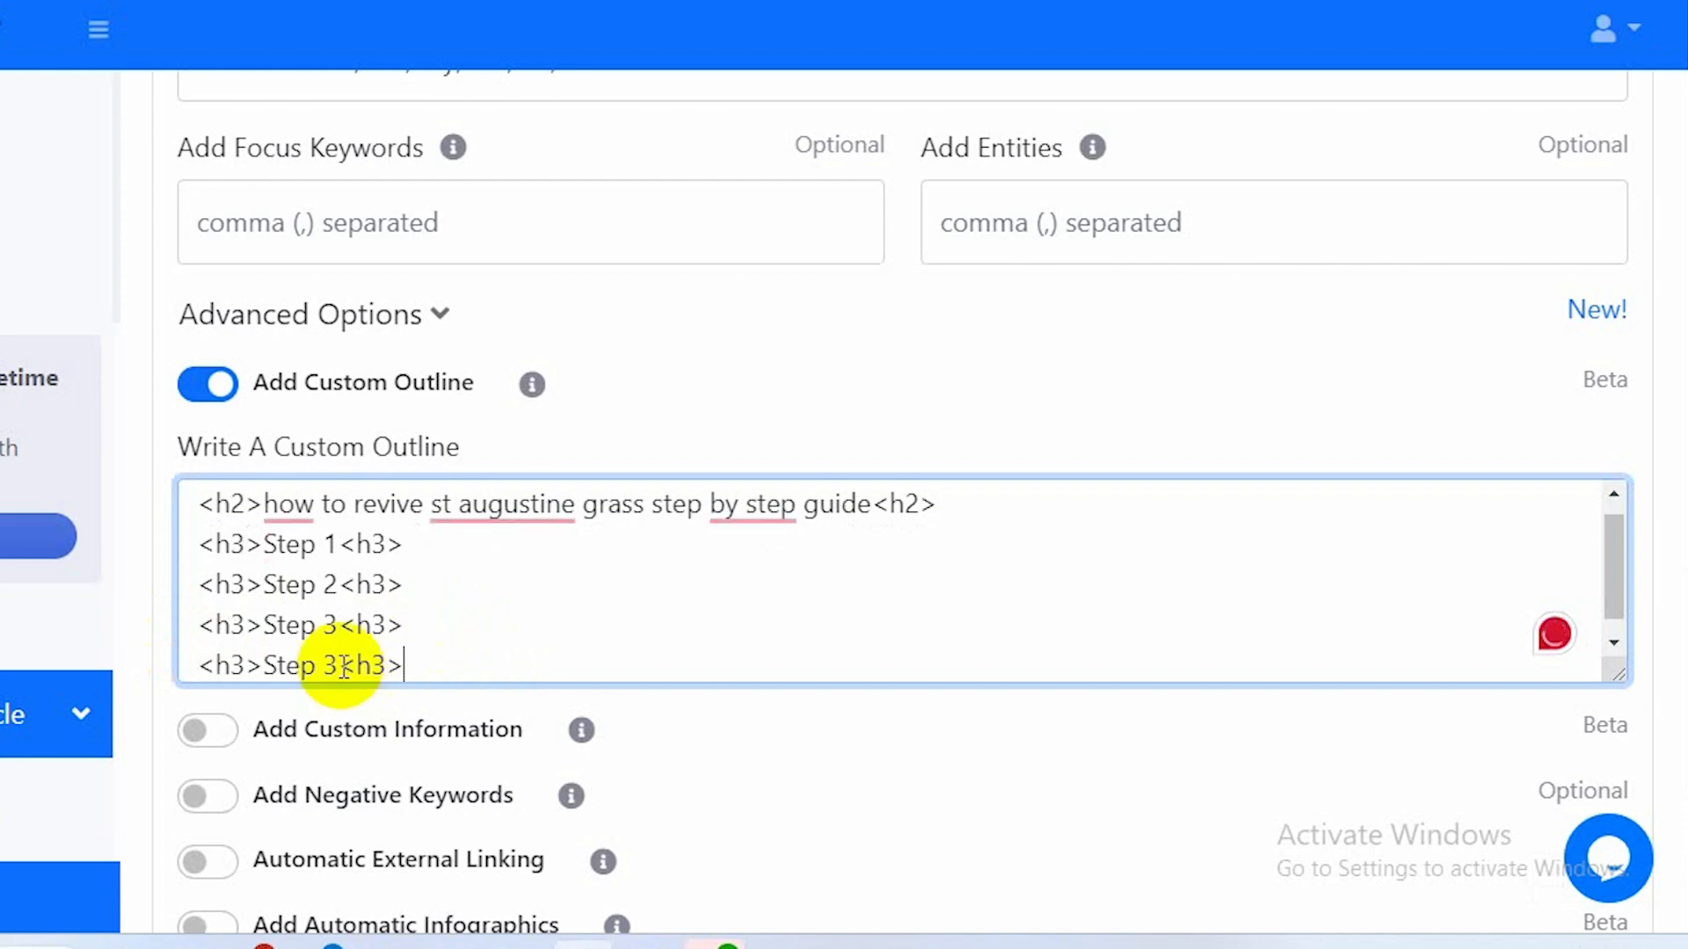
pyautogui.press('BackSpace')
pyautogui.write('4')
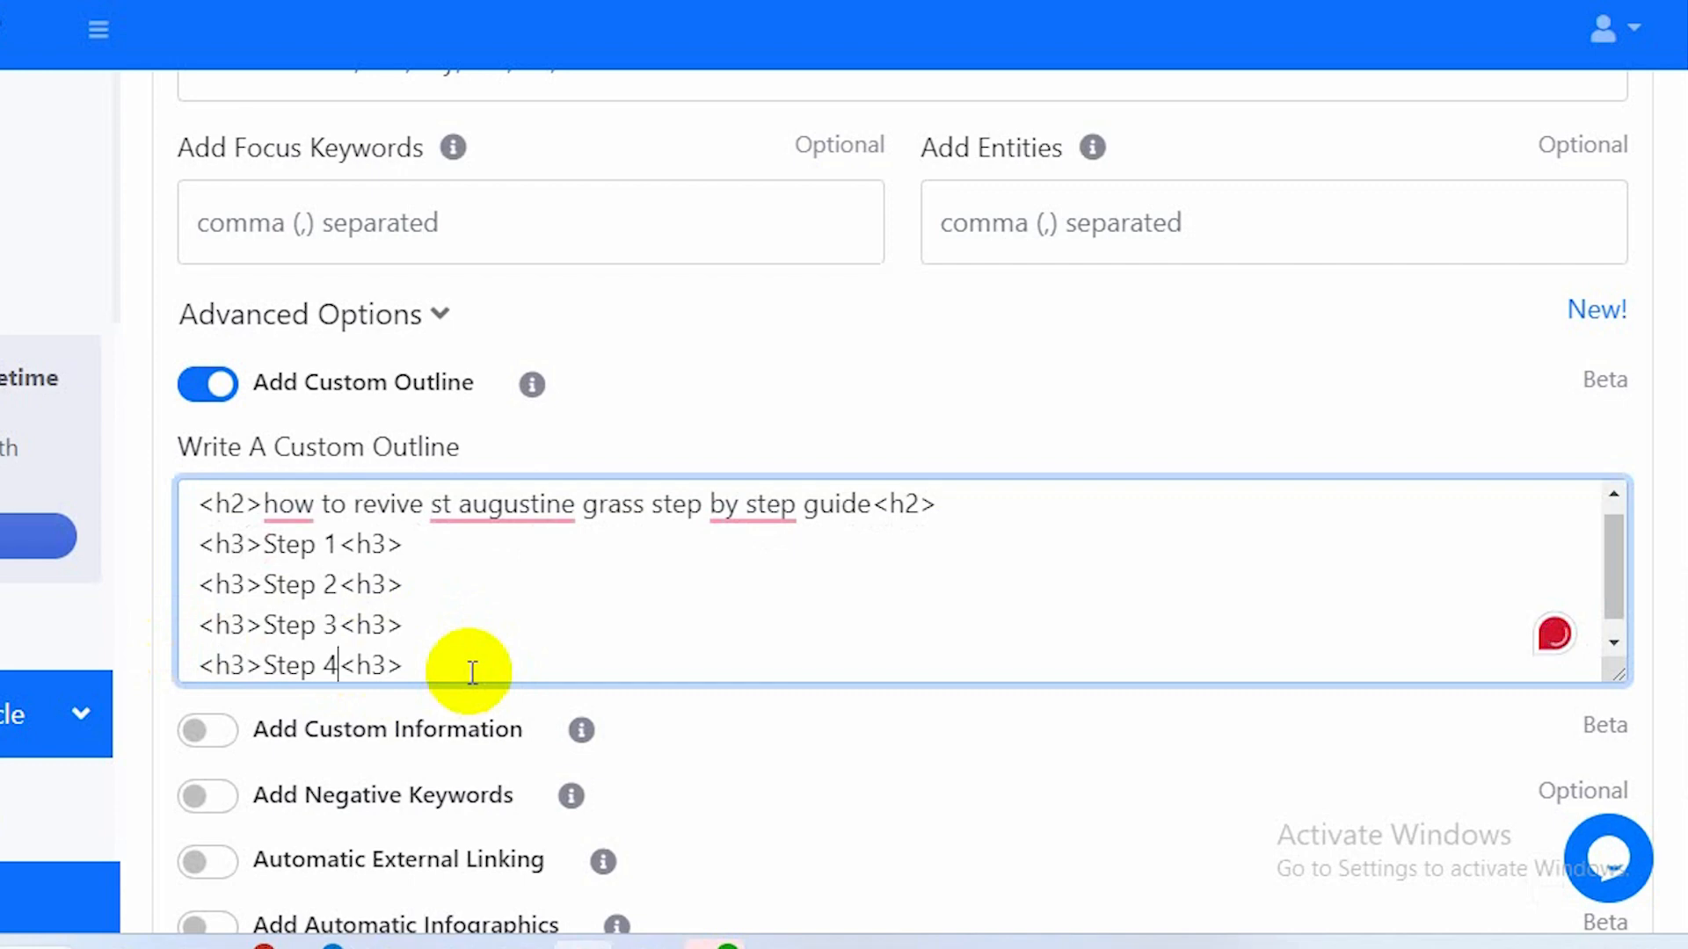
# Turn on the Add Custom Information option and review its placeholder guidance.
pyautogui.scroll(-1, 472, 673)
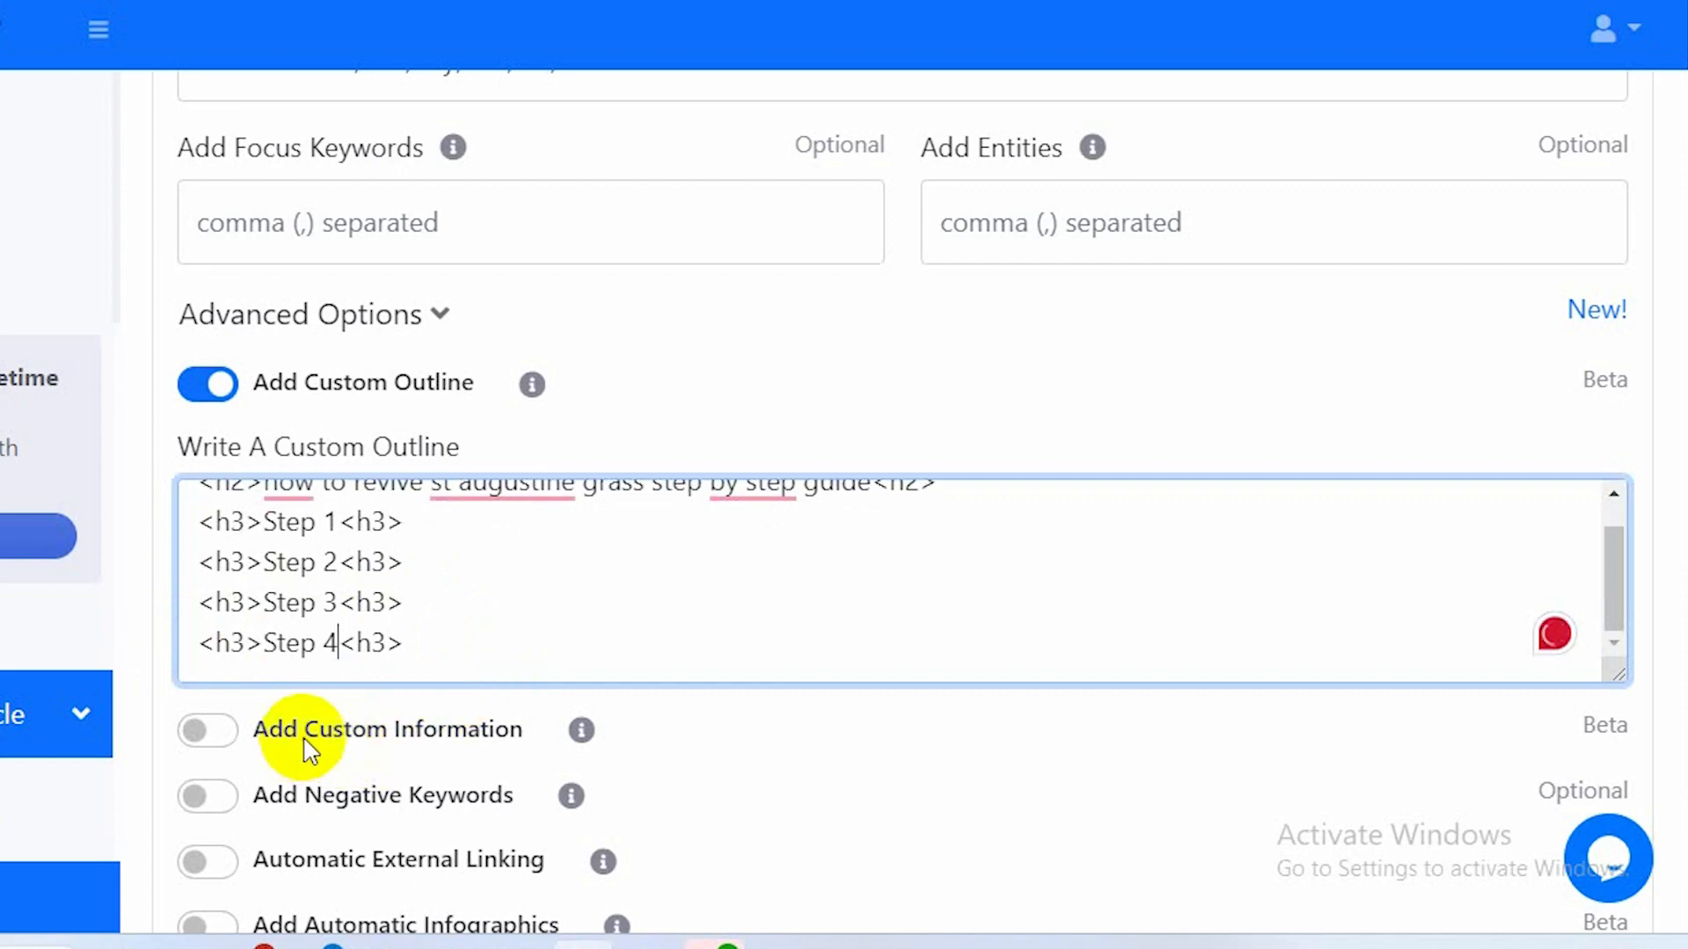
pyautogui.click(225, 732)
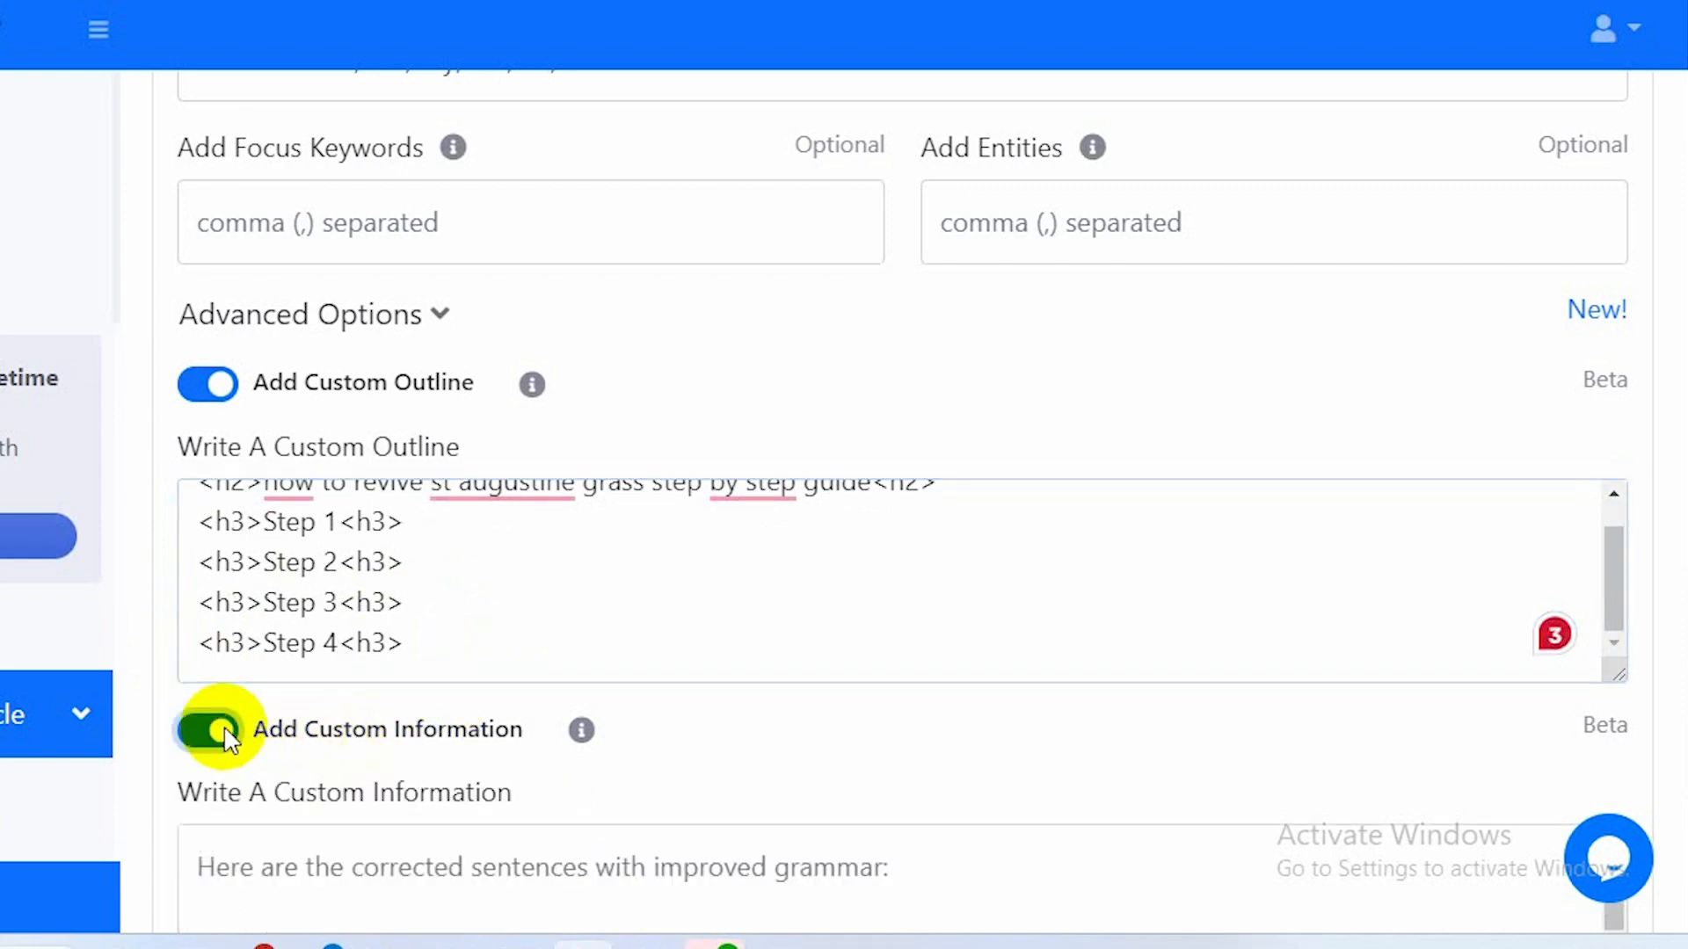
pyautogui.scroll(-3, 415, 753)
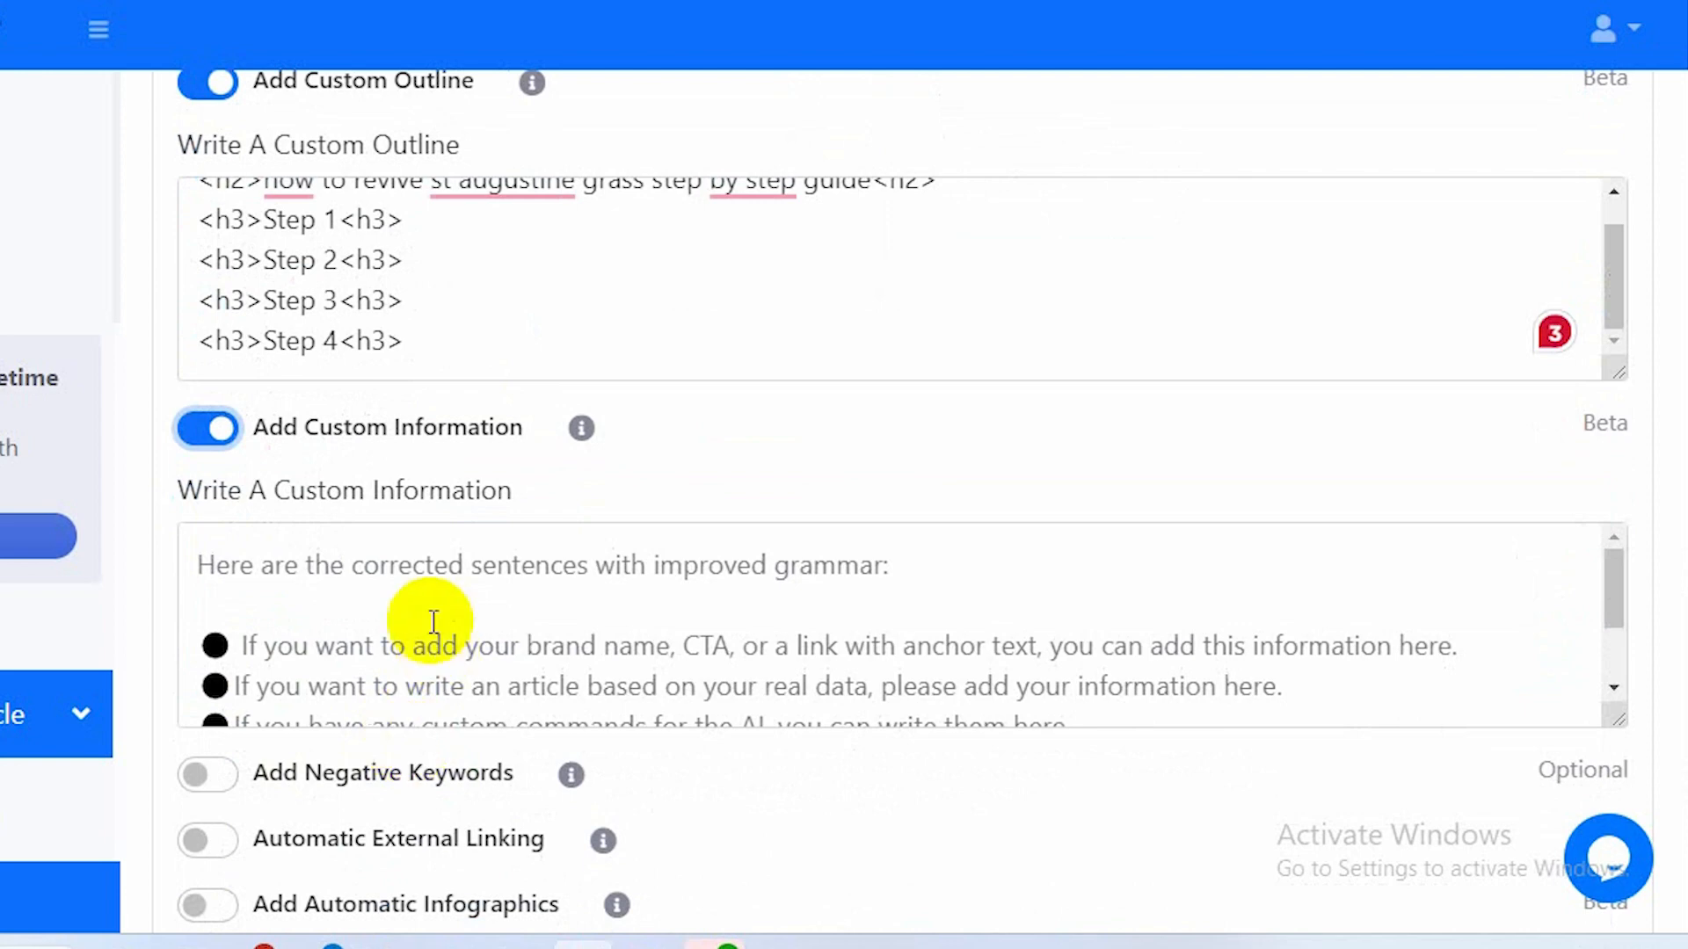
pyautogui.scroll(-1, 433, 622)
pyautogui.scroll(1, 433, 621)
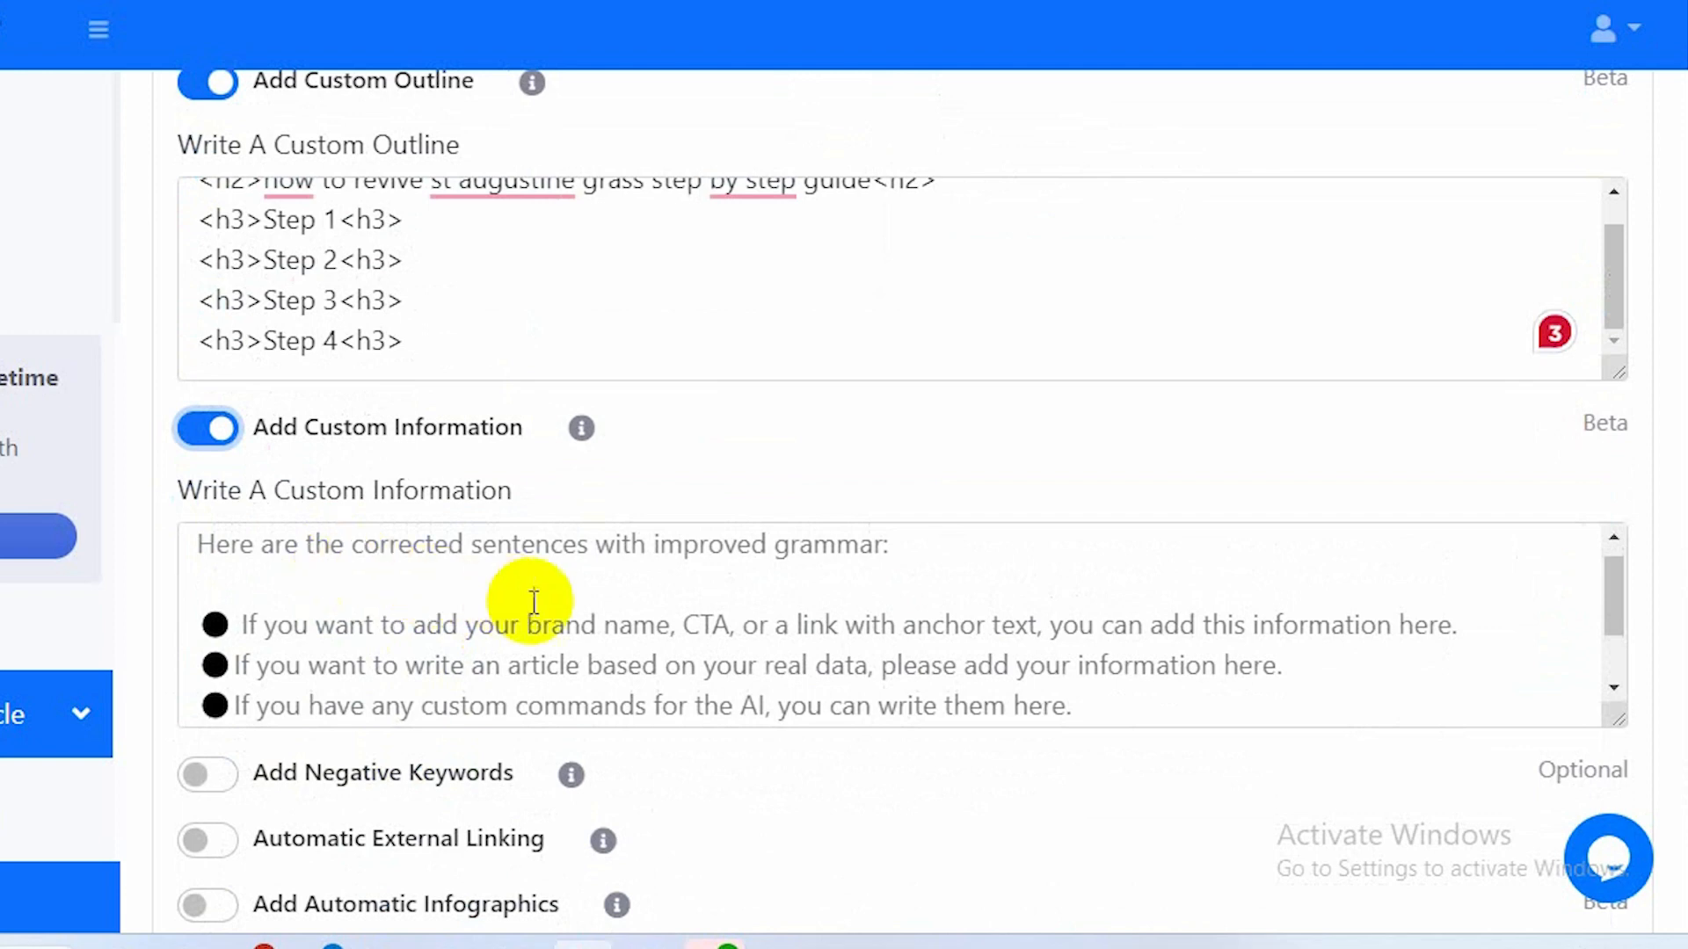
pyautogui.scroll(-1, 531, 595)
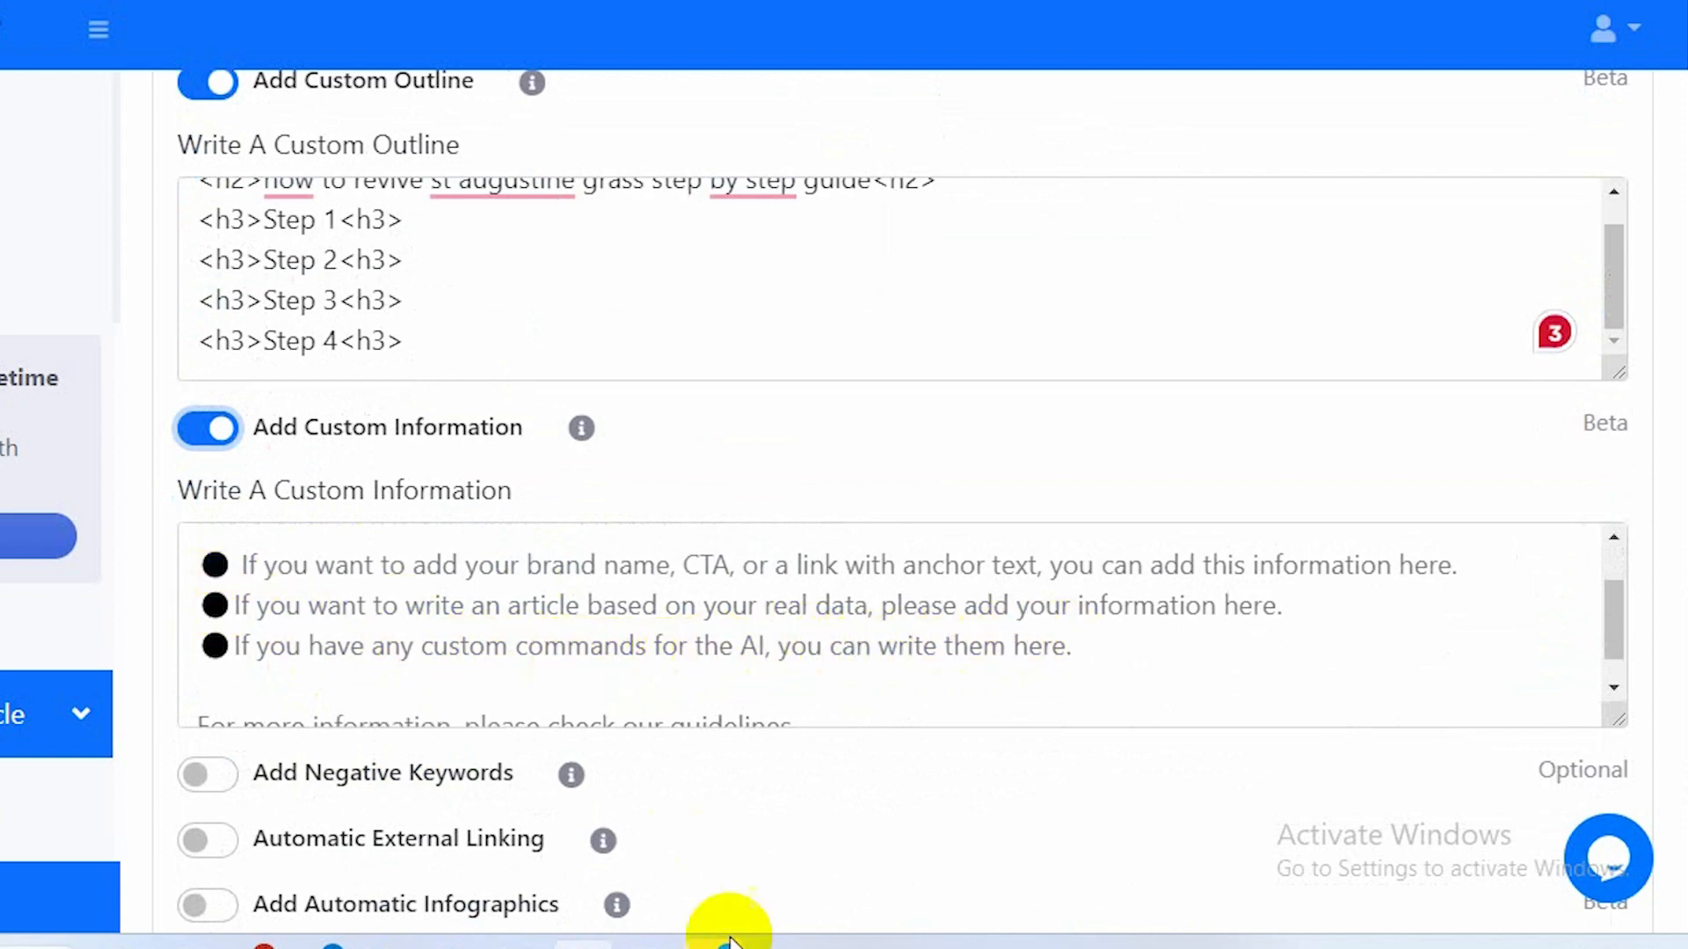
# Switch to Word, select the four subheading questions after 'sub:', and copy them.
pyautogui.moveTo(727, 942)
pyautogui.click(803, 859)
pyautogui.click(619, 653)
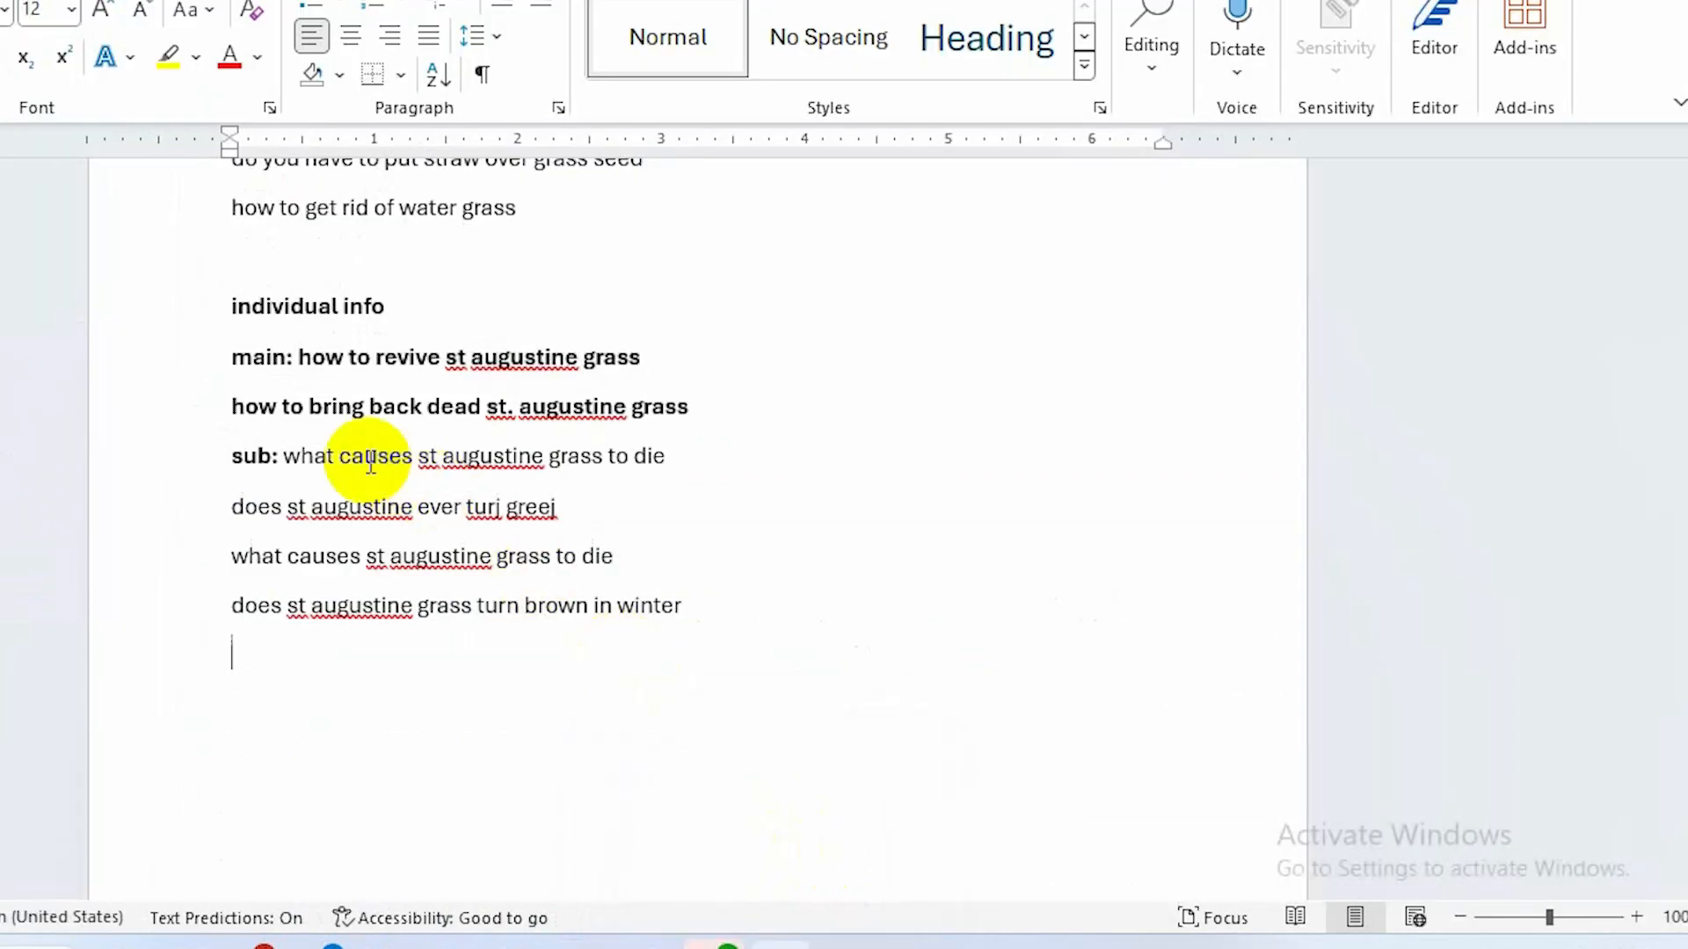
pyautogui.click(281, 457)
pyautogui.moveTo(281, 457); pyautogui.dragTo(667, 609)
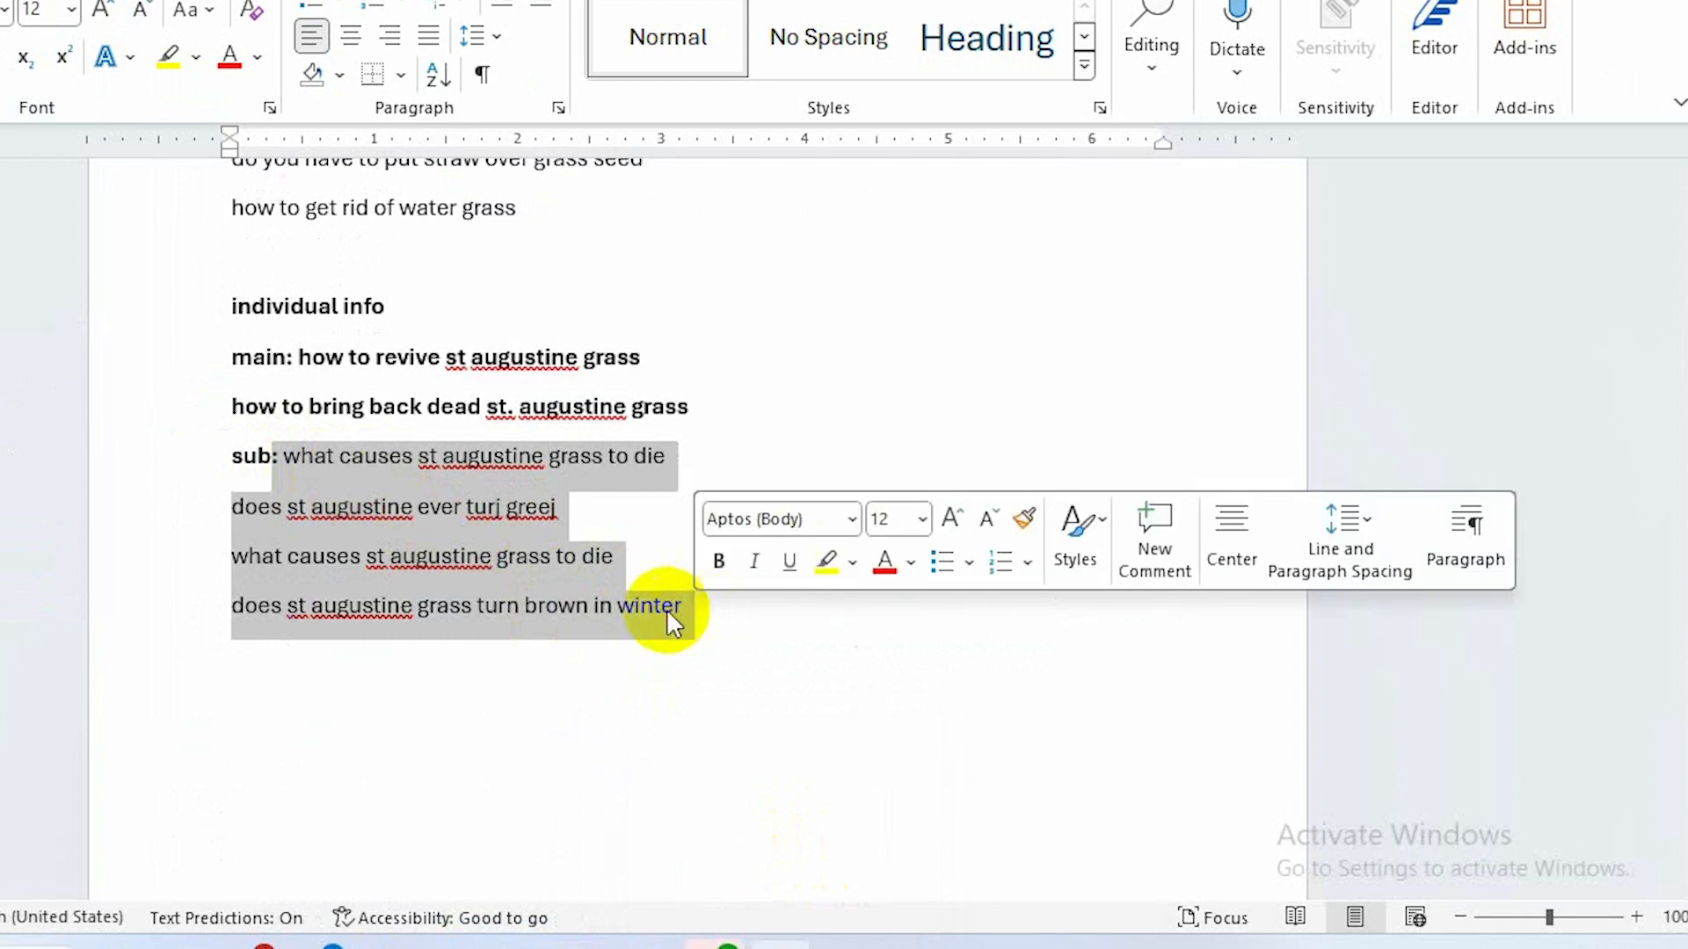
pyautogui.rightClick(424, 497)
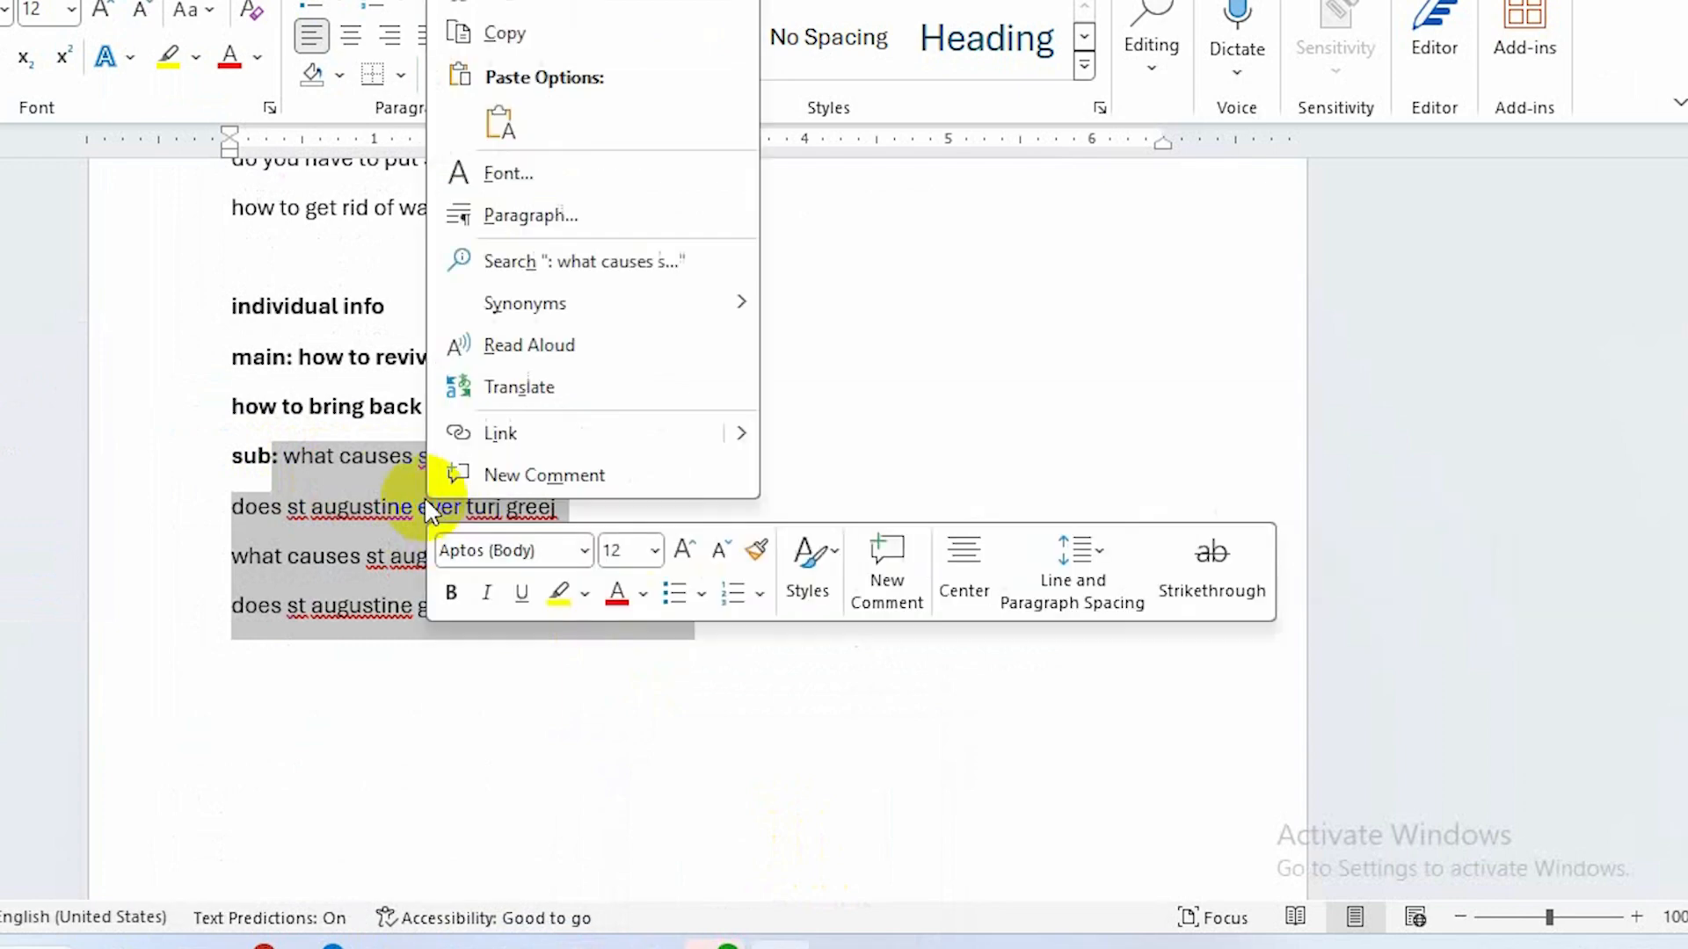
pyautogui.click(514, 42)
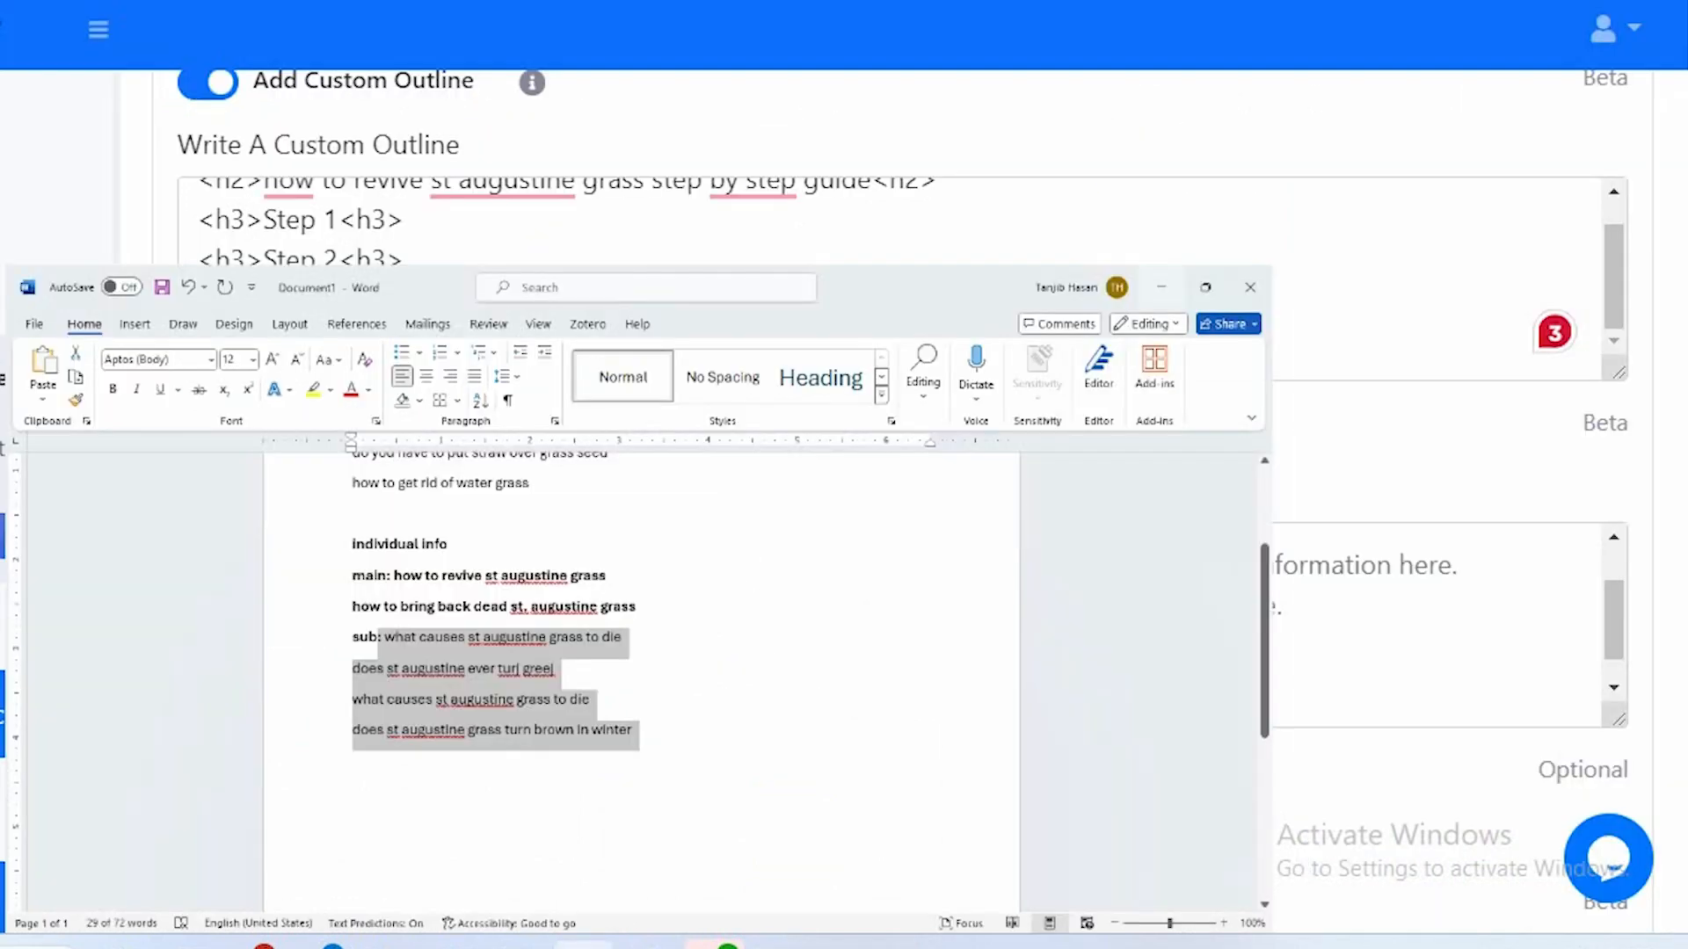
# Paste the copied questions into the custom information field and delete the stray characters before the first one.
pyautogui.click(320, 589)
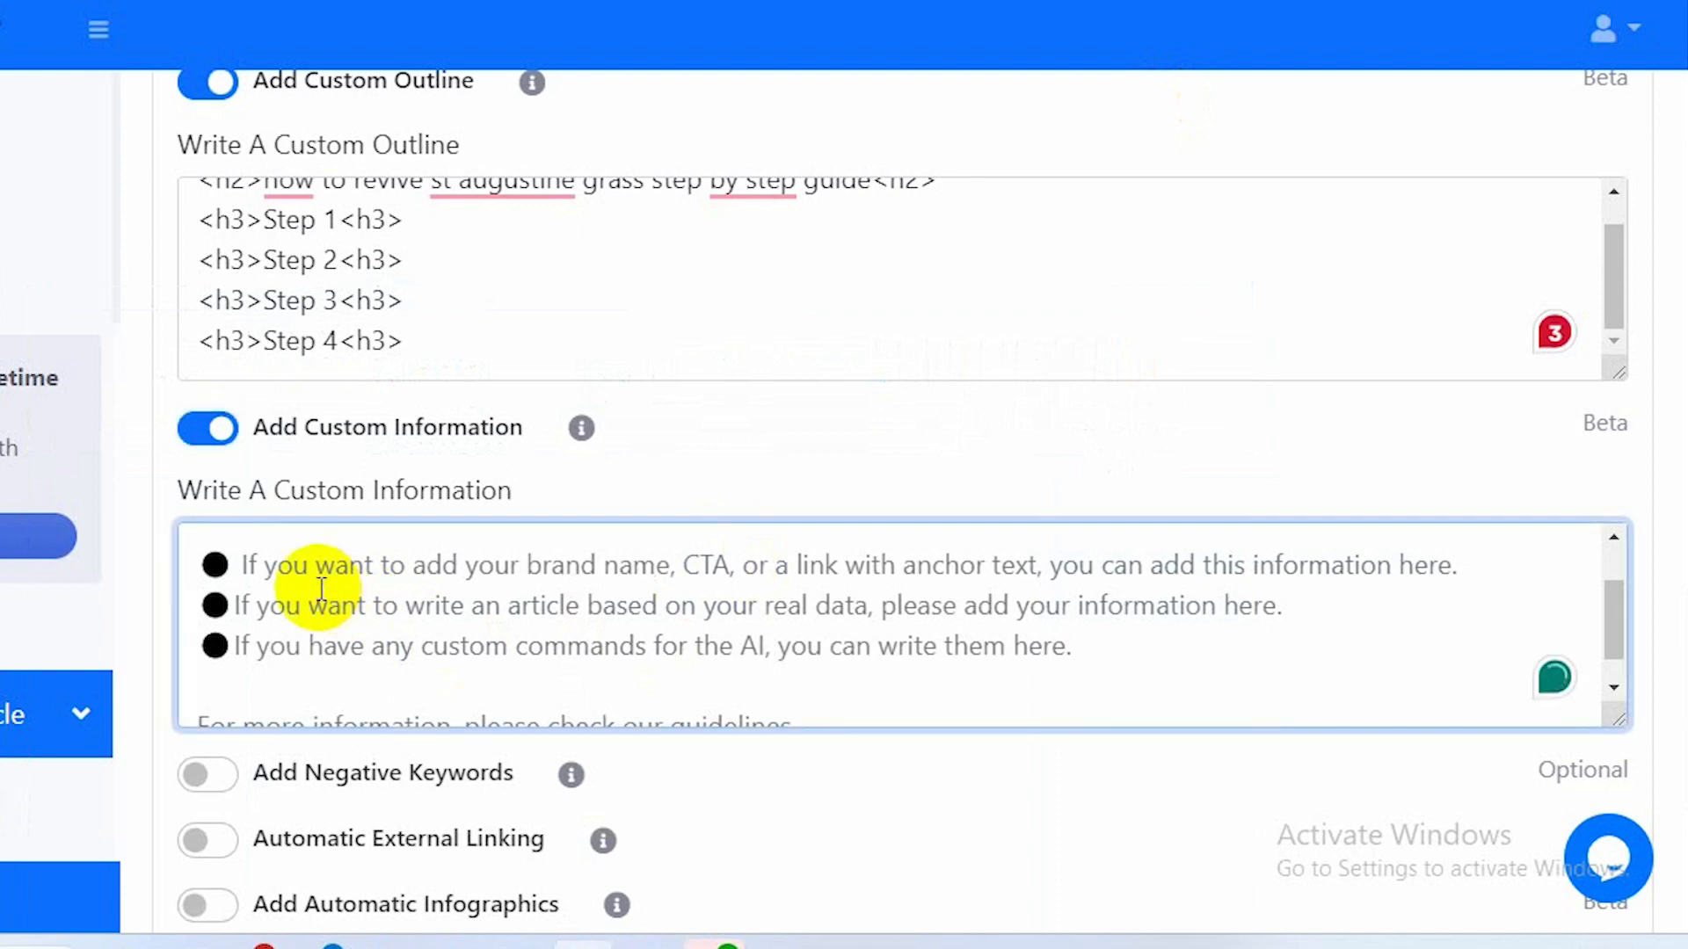
pyautogui.write(': what causes st augustine grass to die does st augustine ever turj greej what causes st augustine grass to die does st augustine grass turn brown in winter')
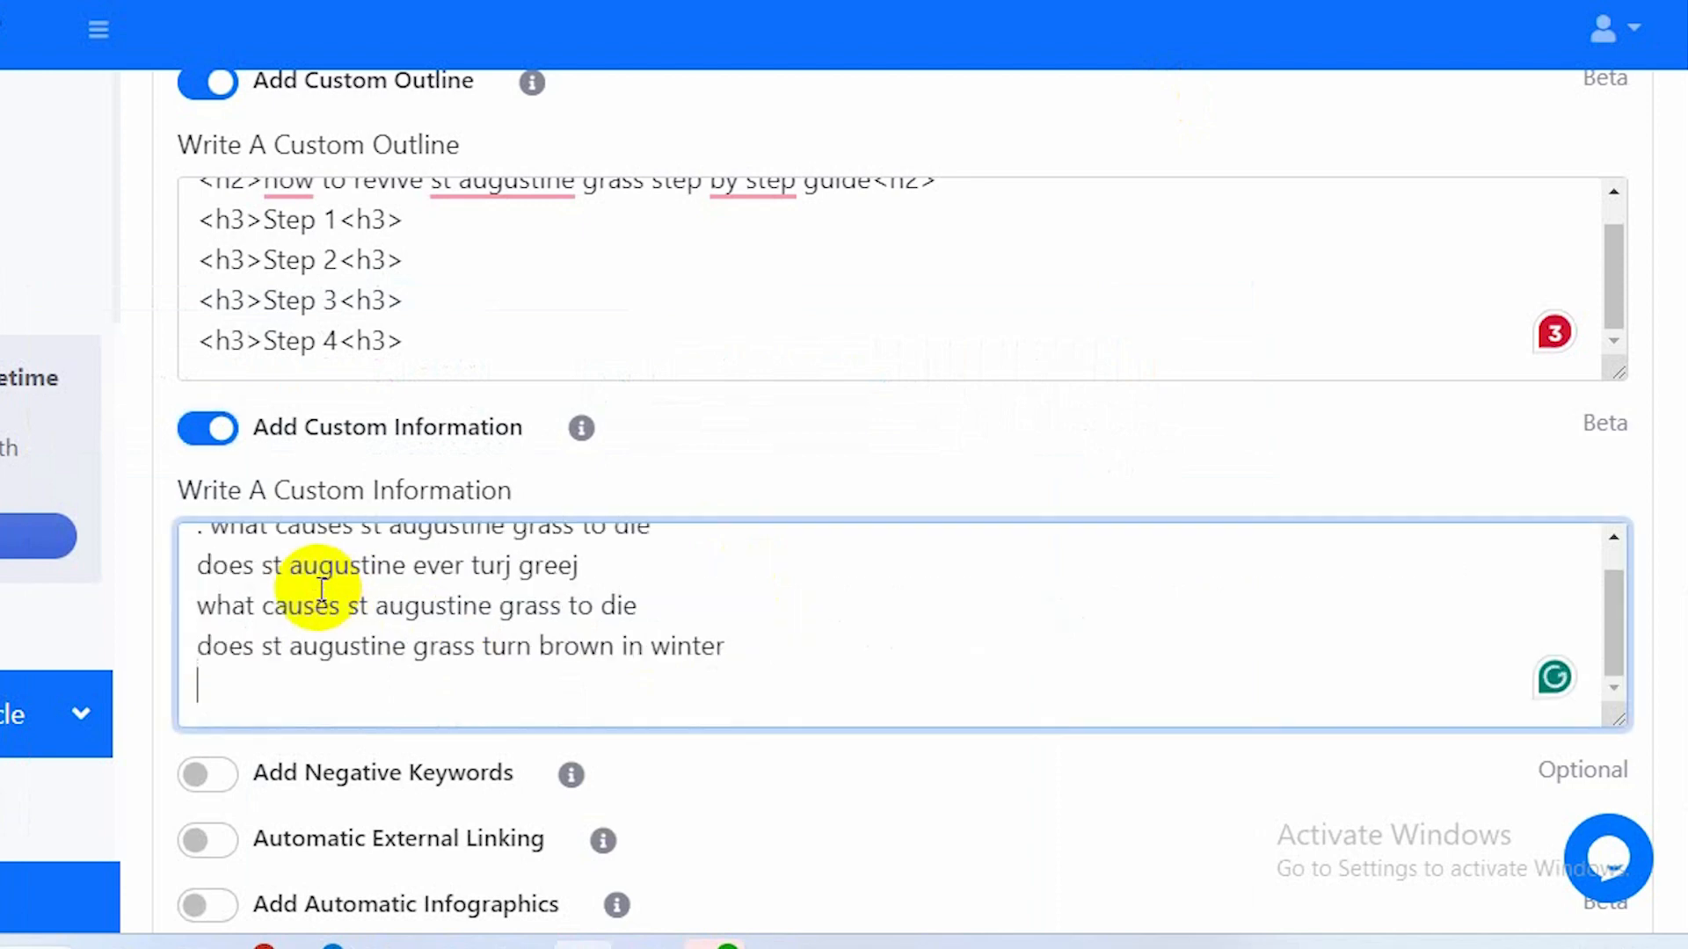
pyautogui.scroll(1, 321, 589)
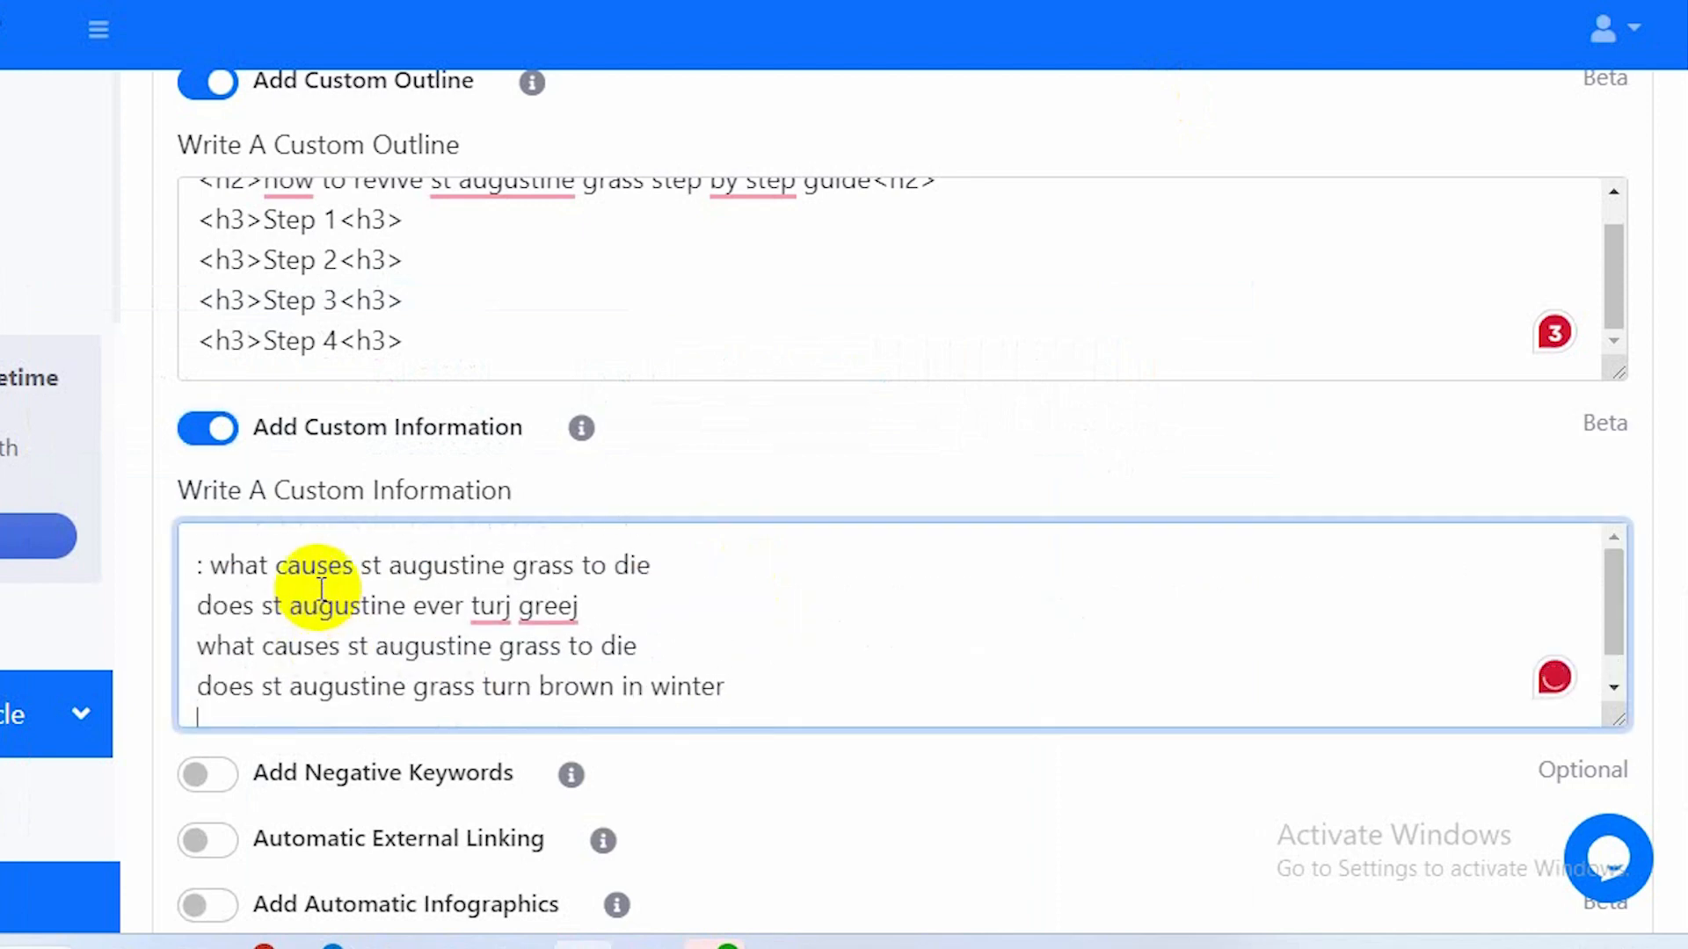
pyautogui.click(217, 567)
pyautogui.press('BackSpace')
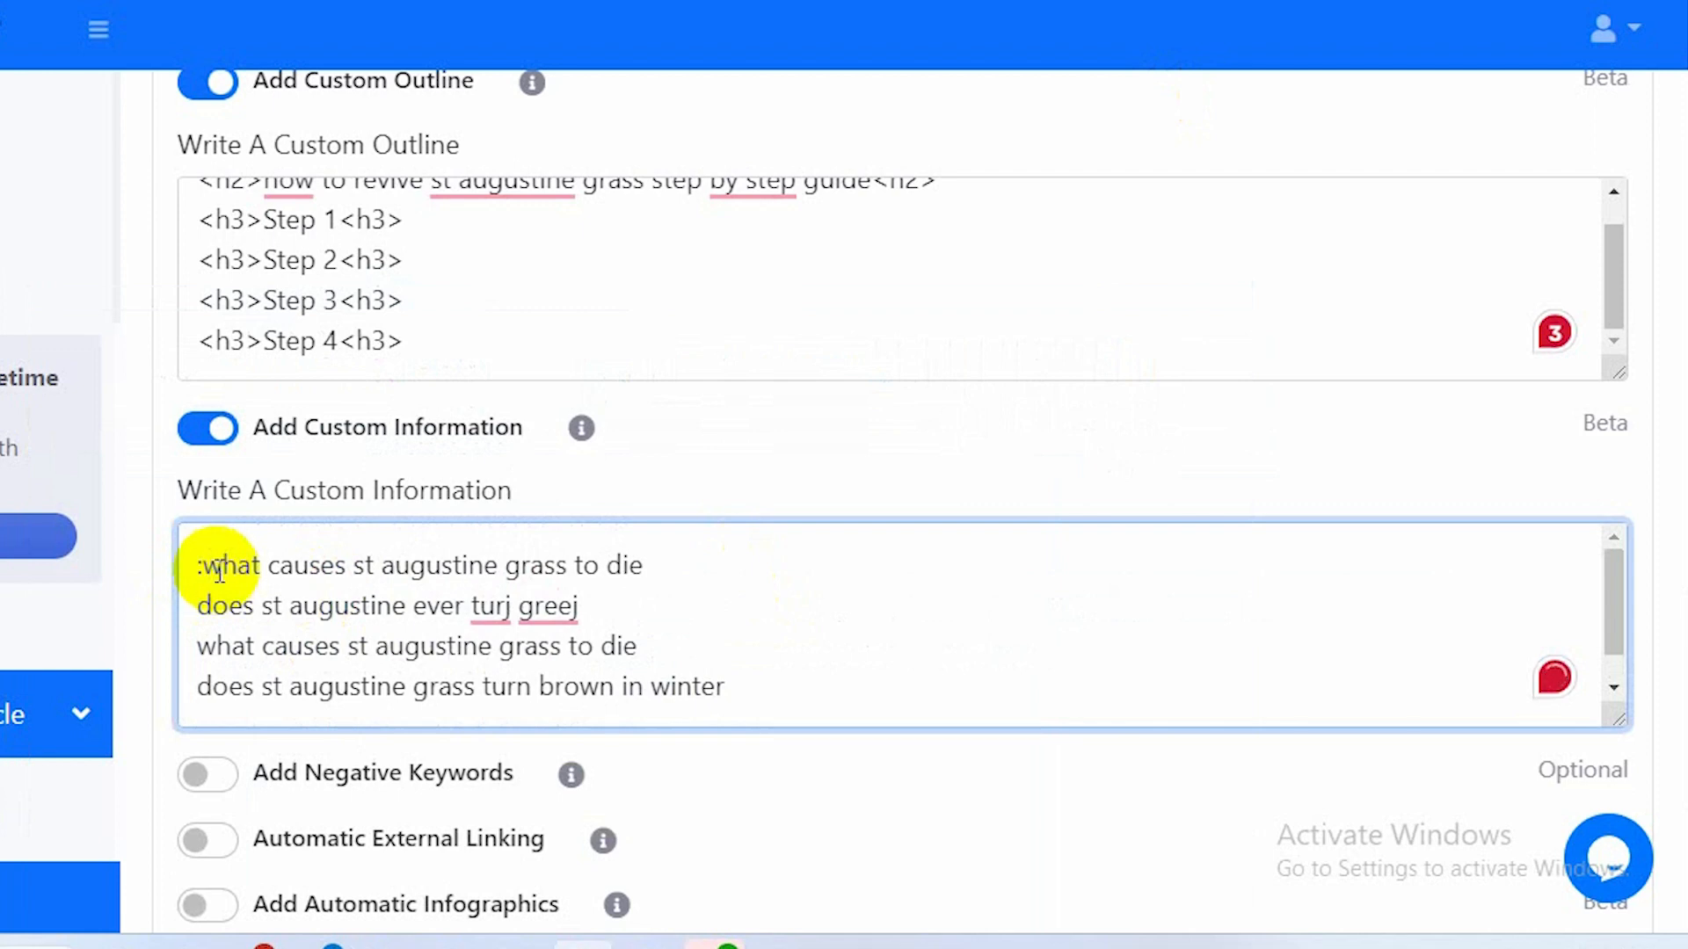
# Below the questions, add the instruction 'write around 60 words in each subheading that is given above'.
pyautogui.click(741, 689)
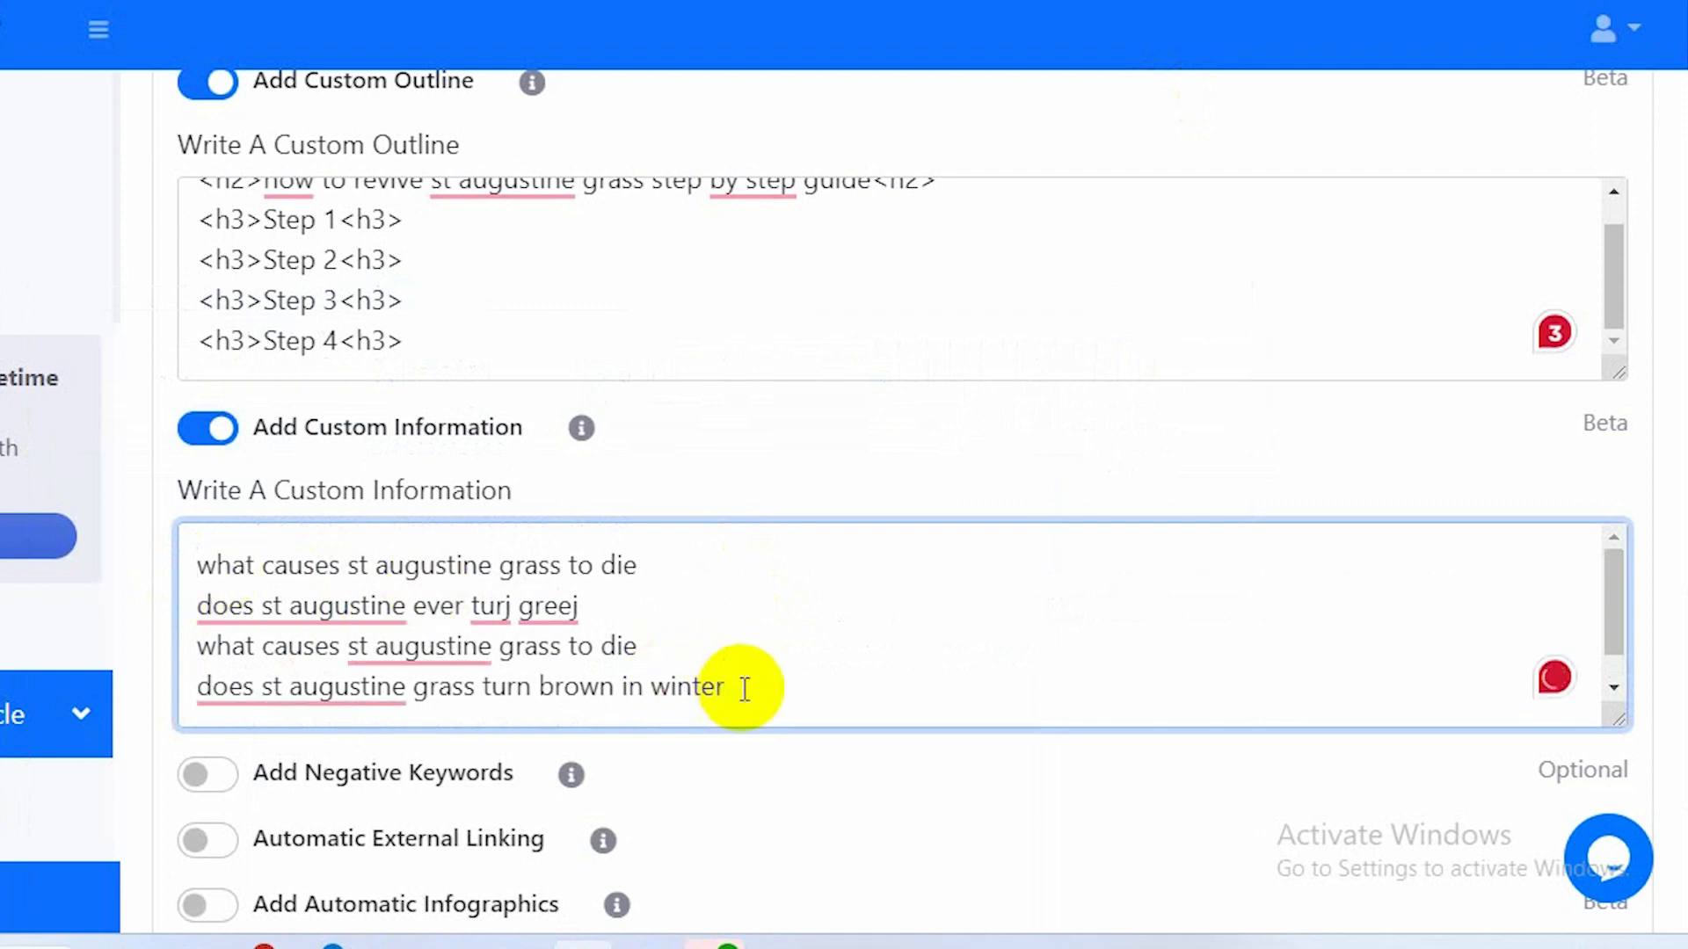
pyautogui.press('Return')
pyautogui.press('Return')
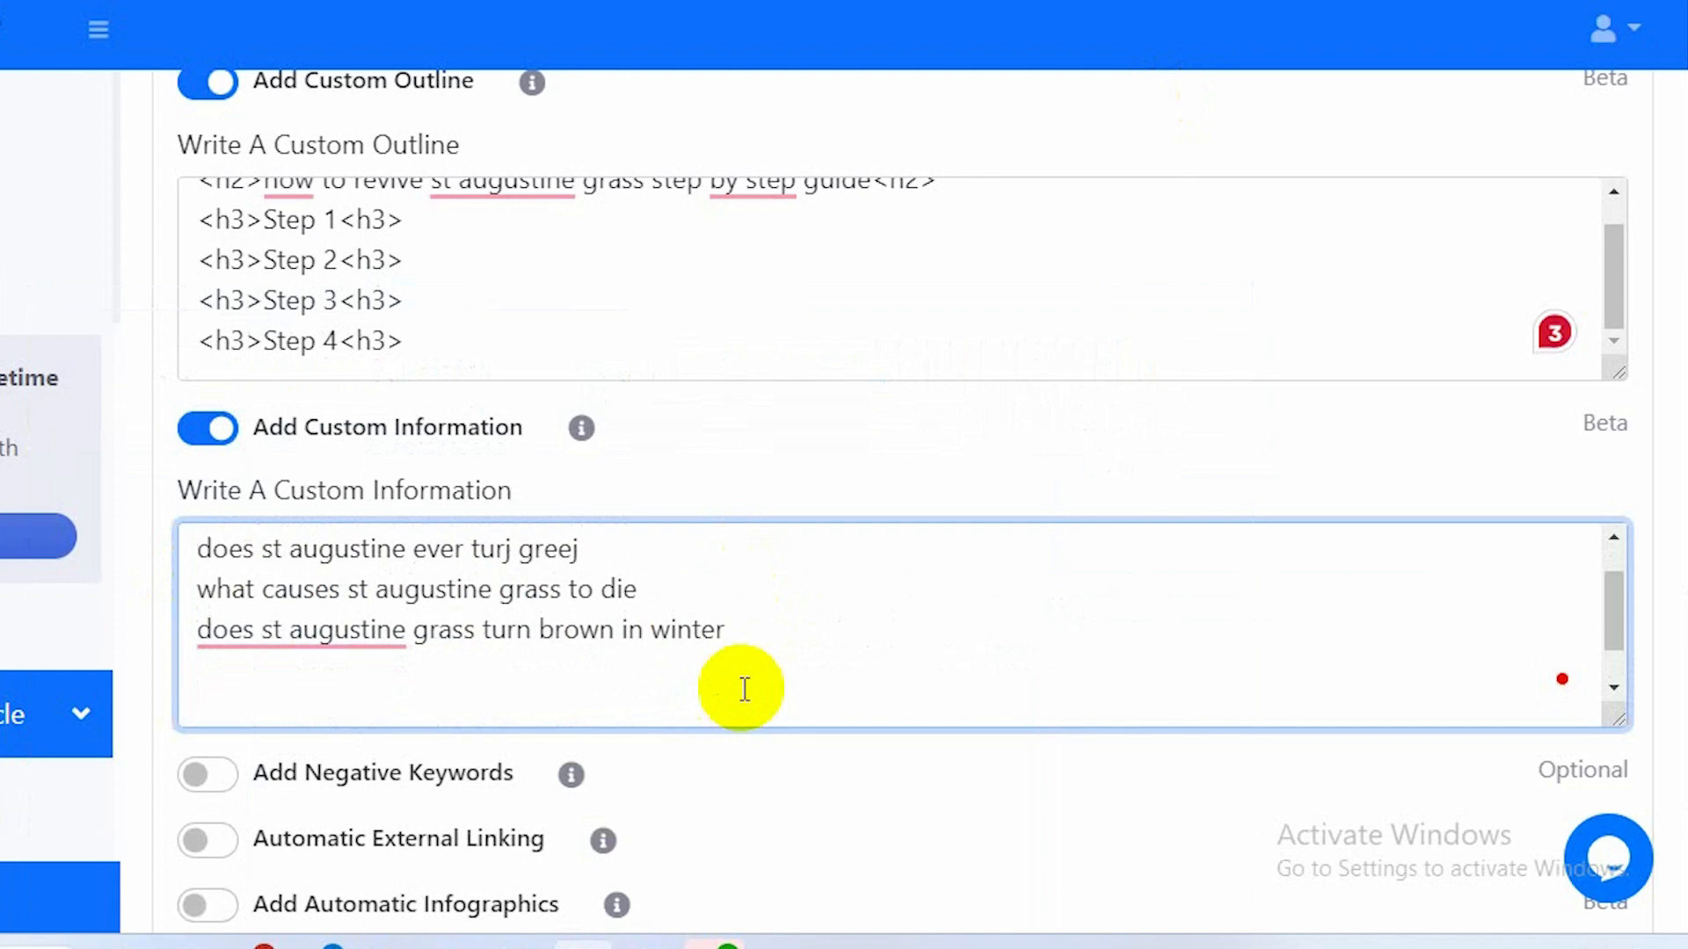
pyautogui.write('write arou')
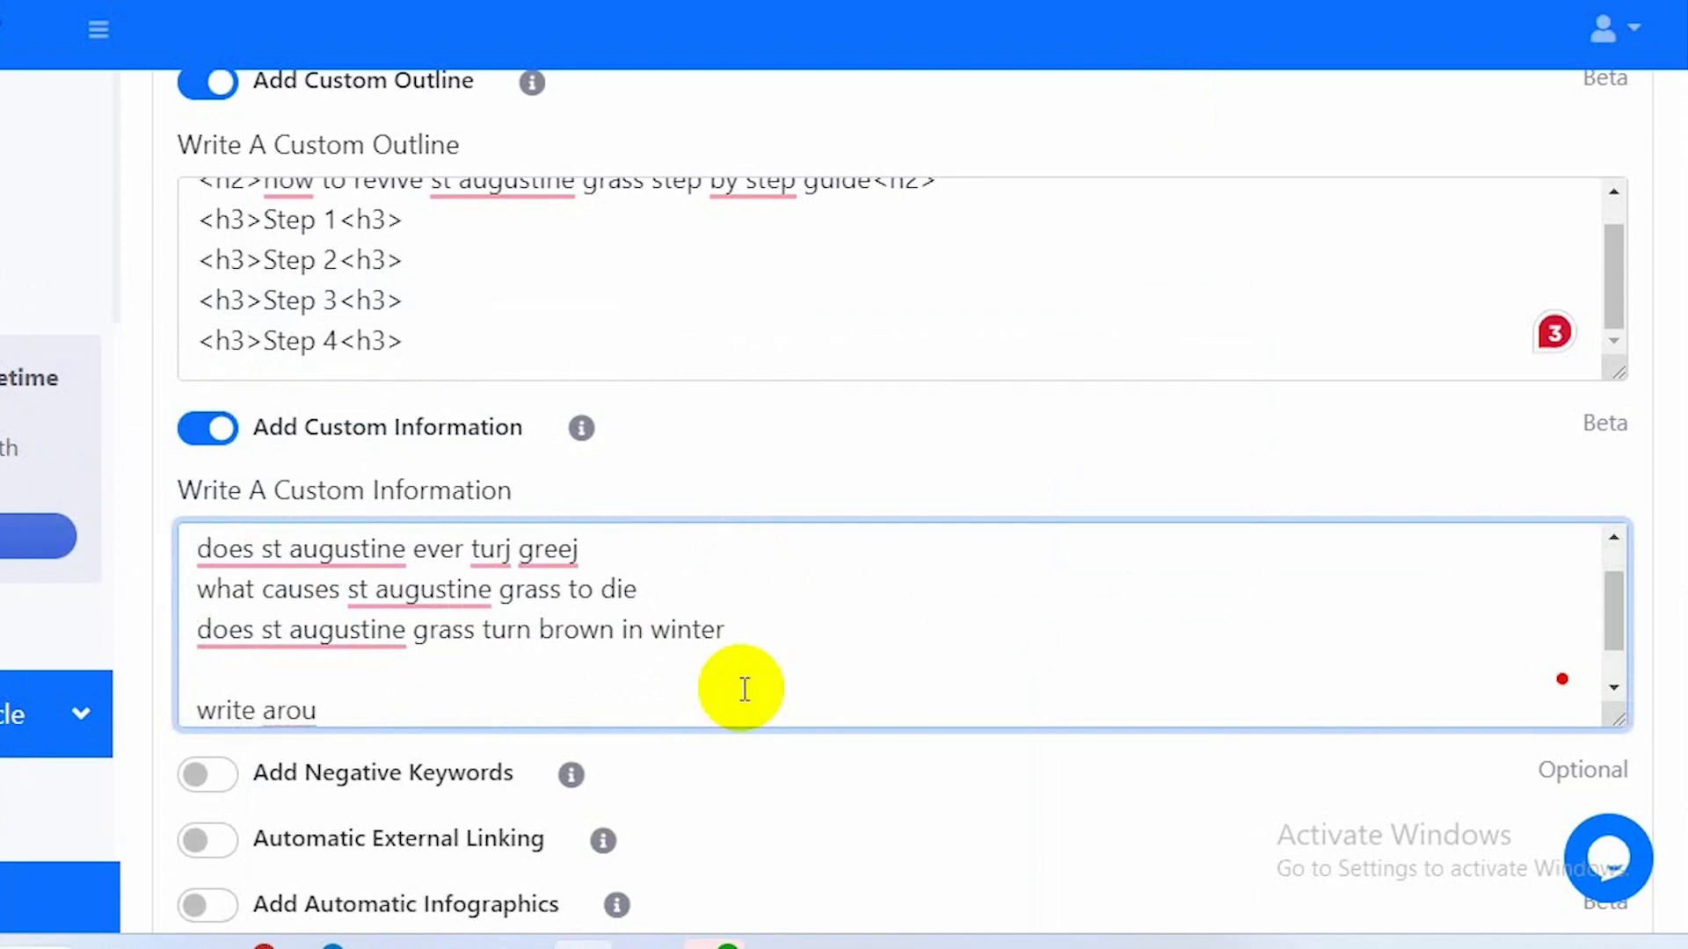
pyautogui.write('nd')
pyautogui.write('6')
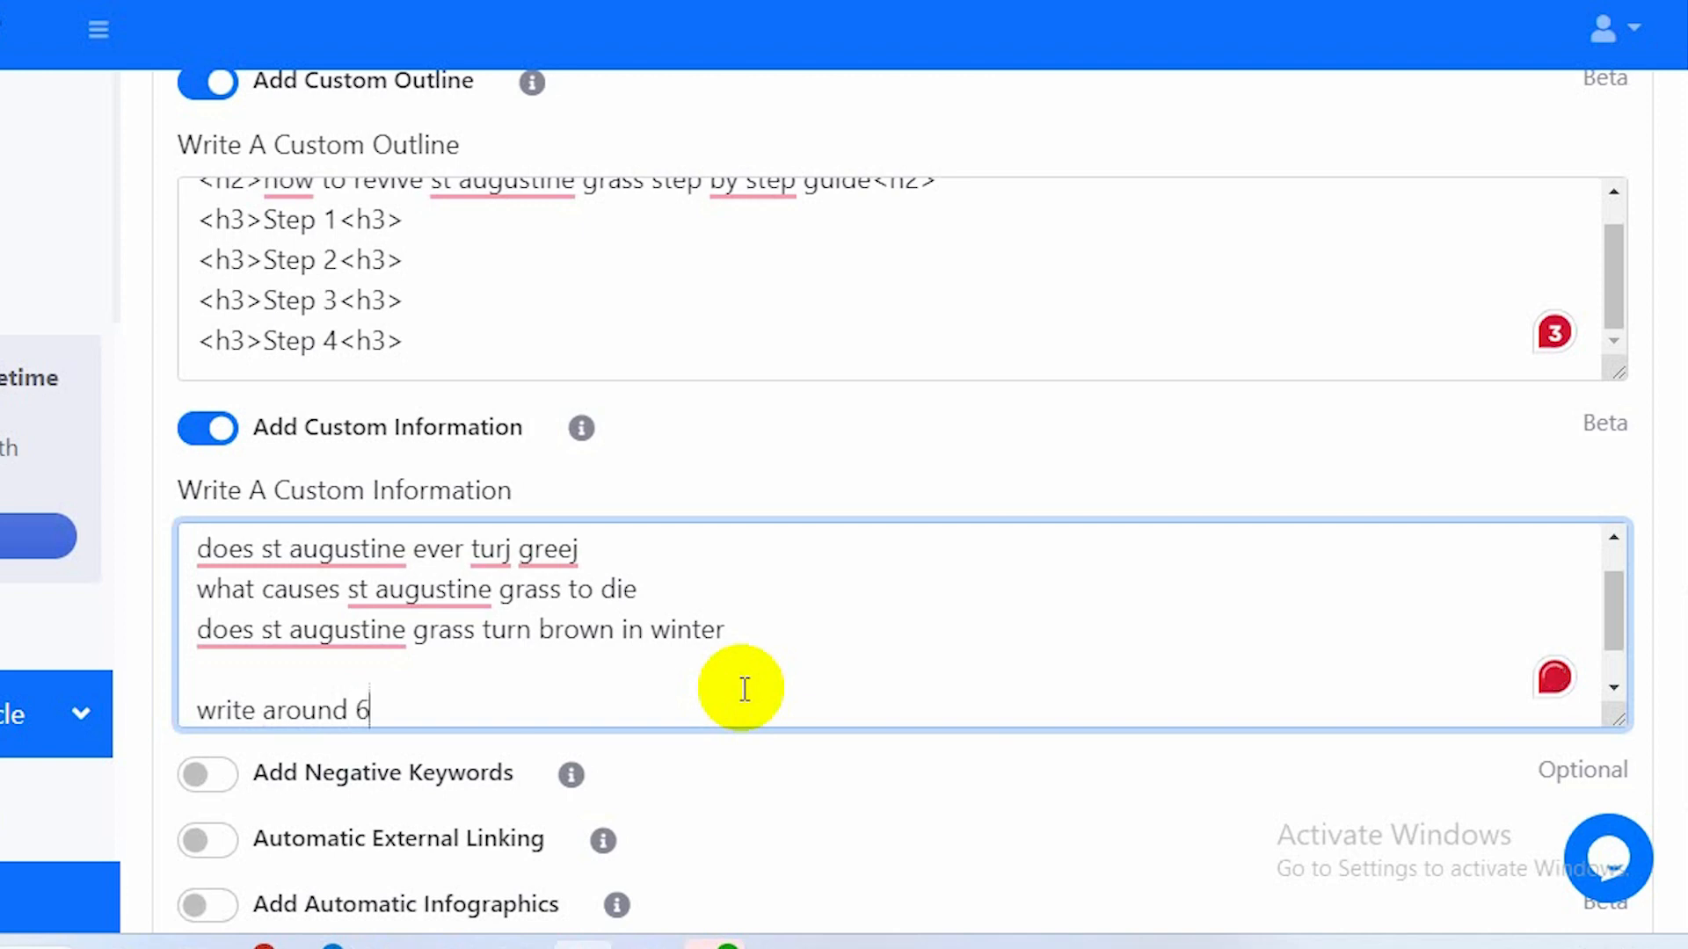
pyautogui.write('0 wo')
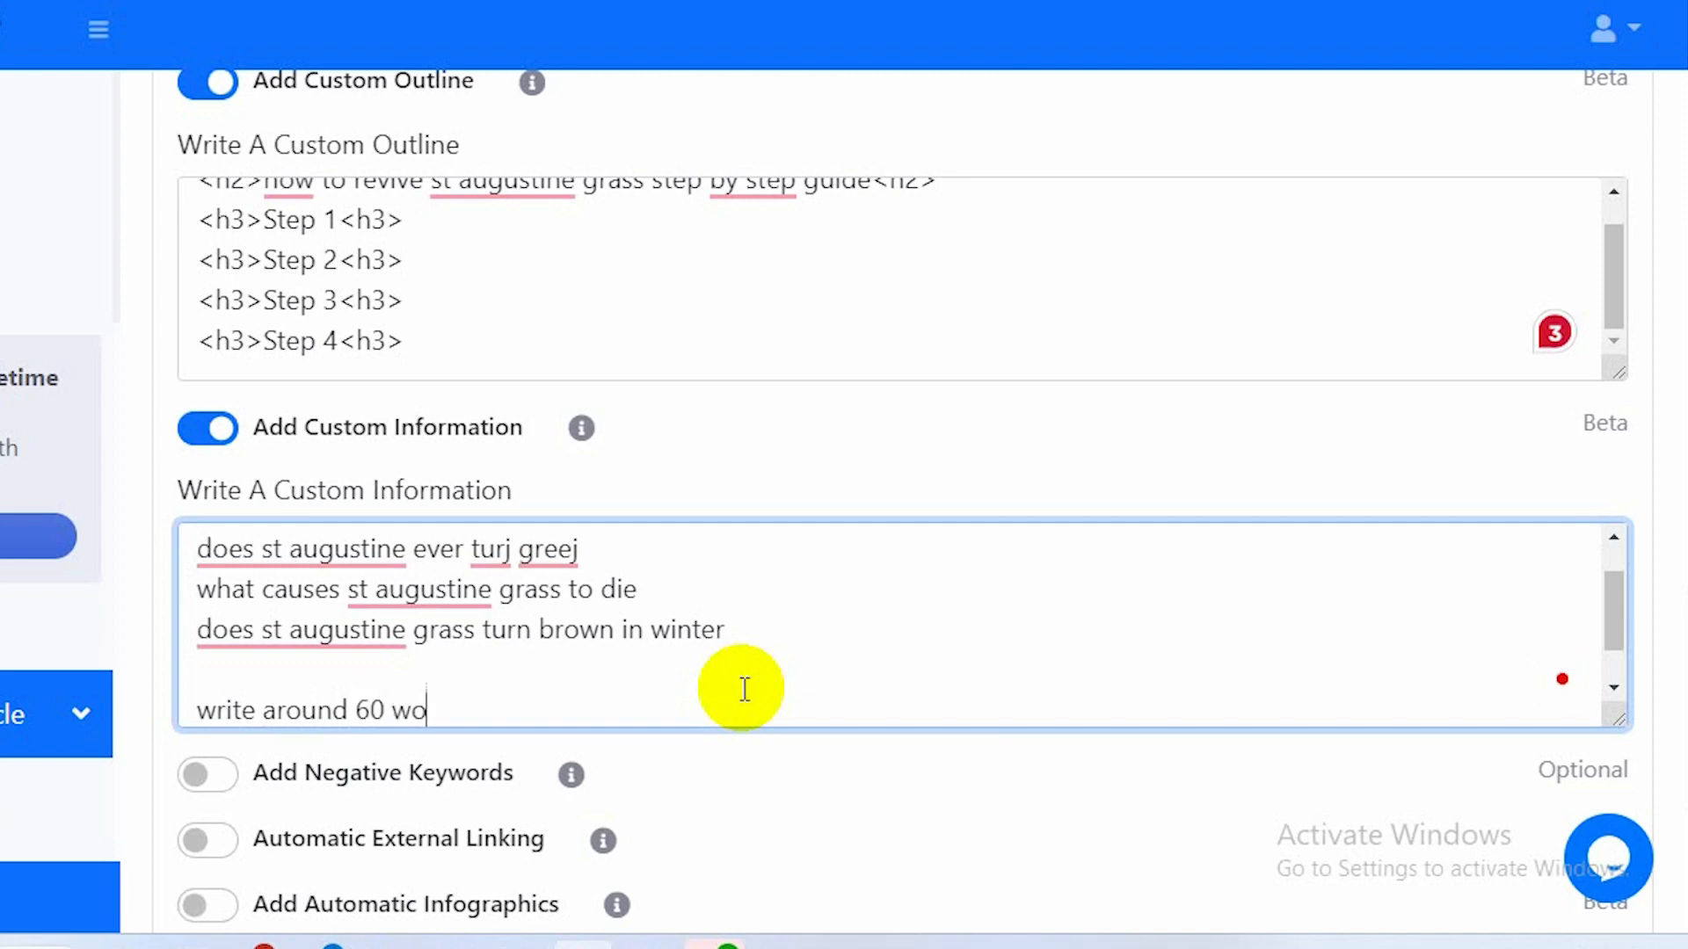
pyautogui.write('rds ')
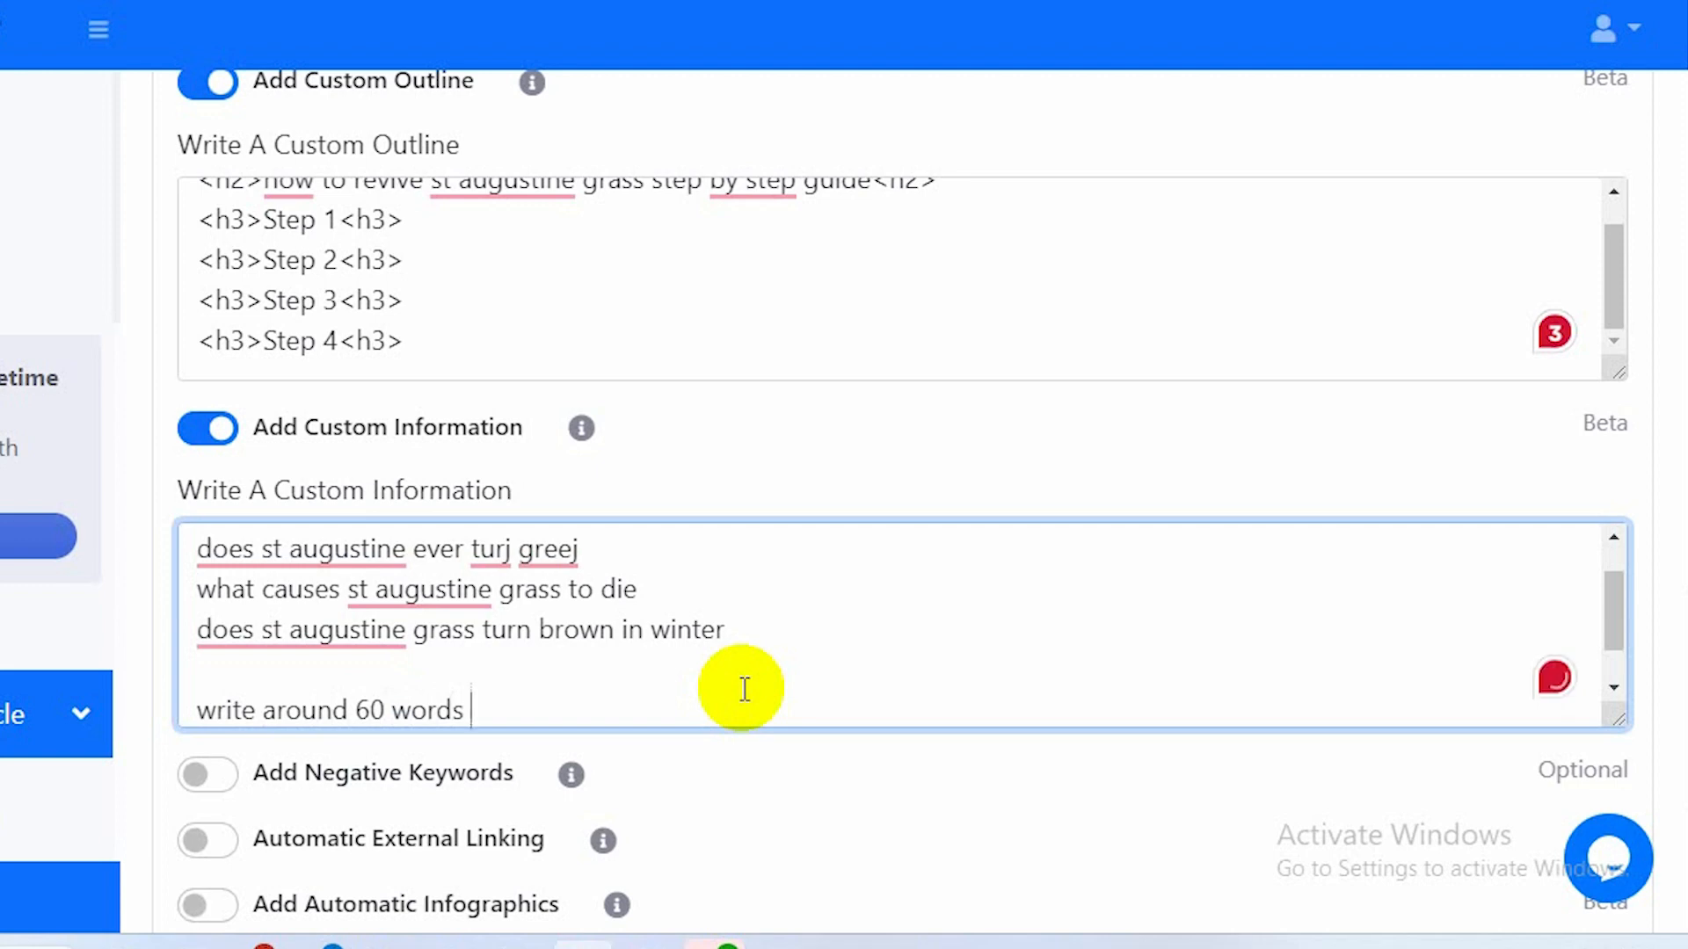
pyautogui.write('in each subheading that is given above')
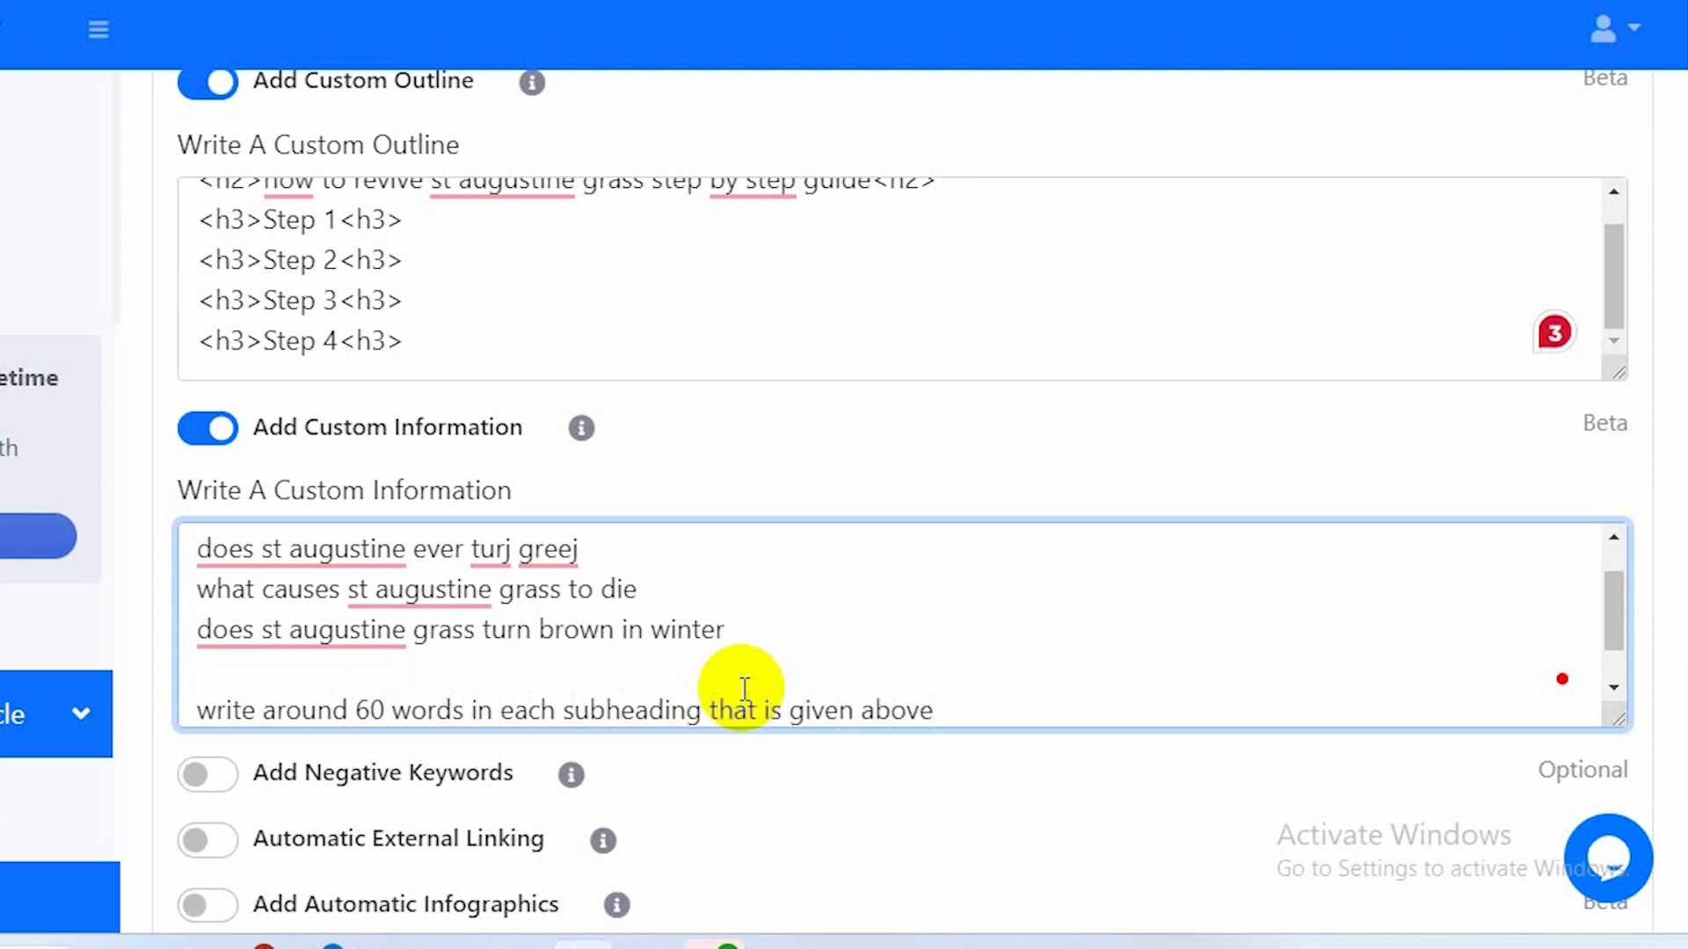
pyautogui.scroll(-5, 768, 659)
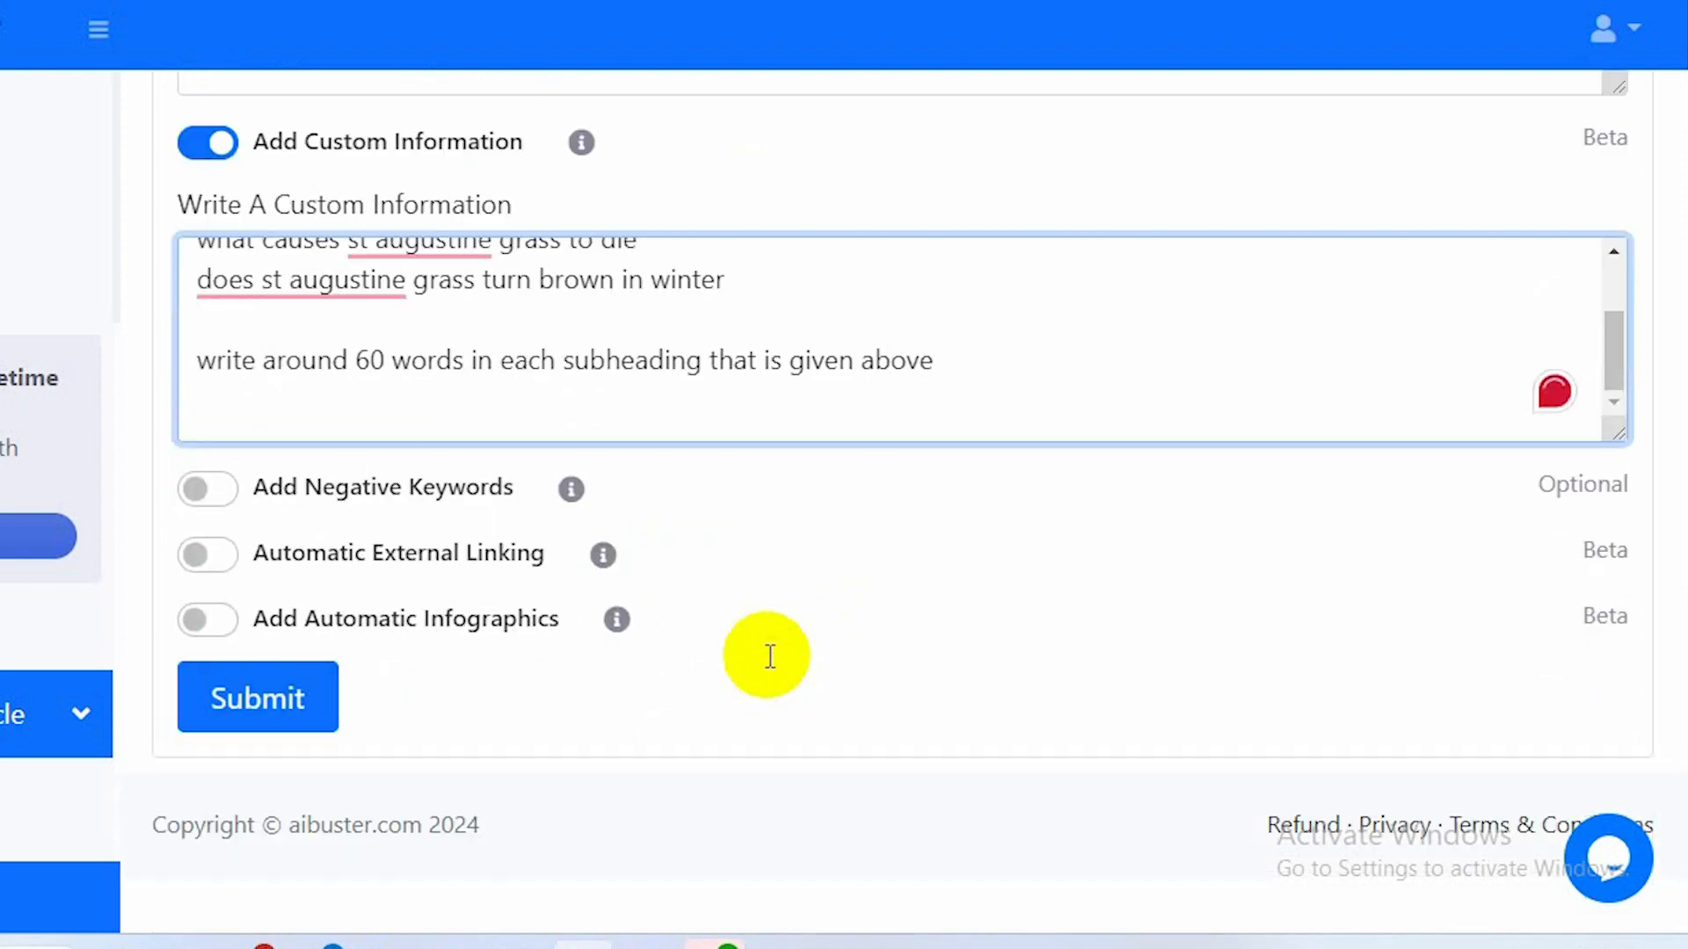
pyautogui.click(219, 489)
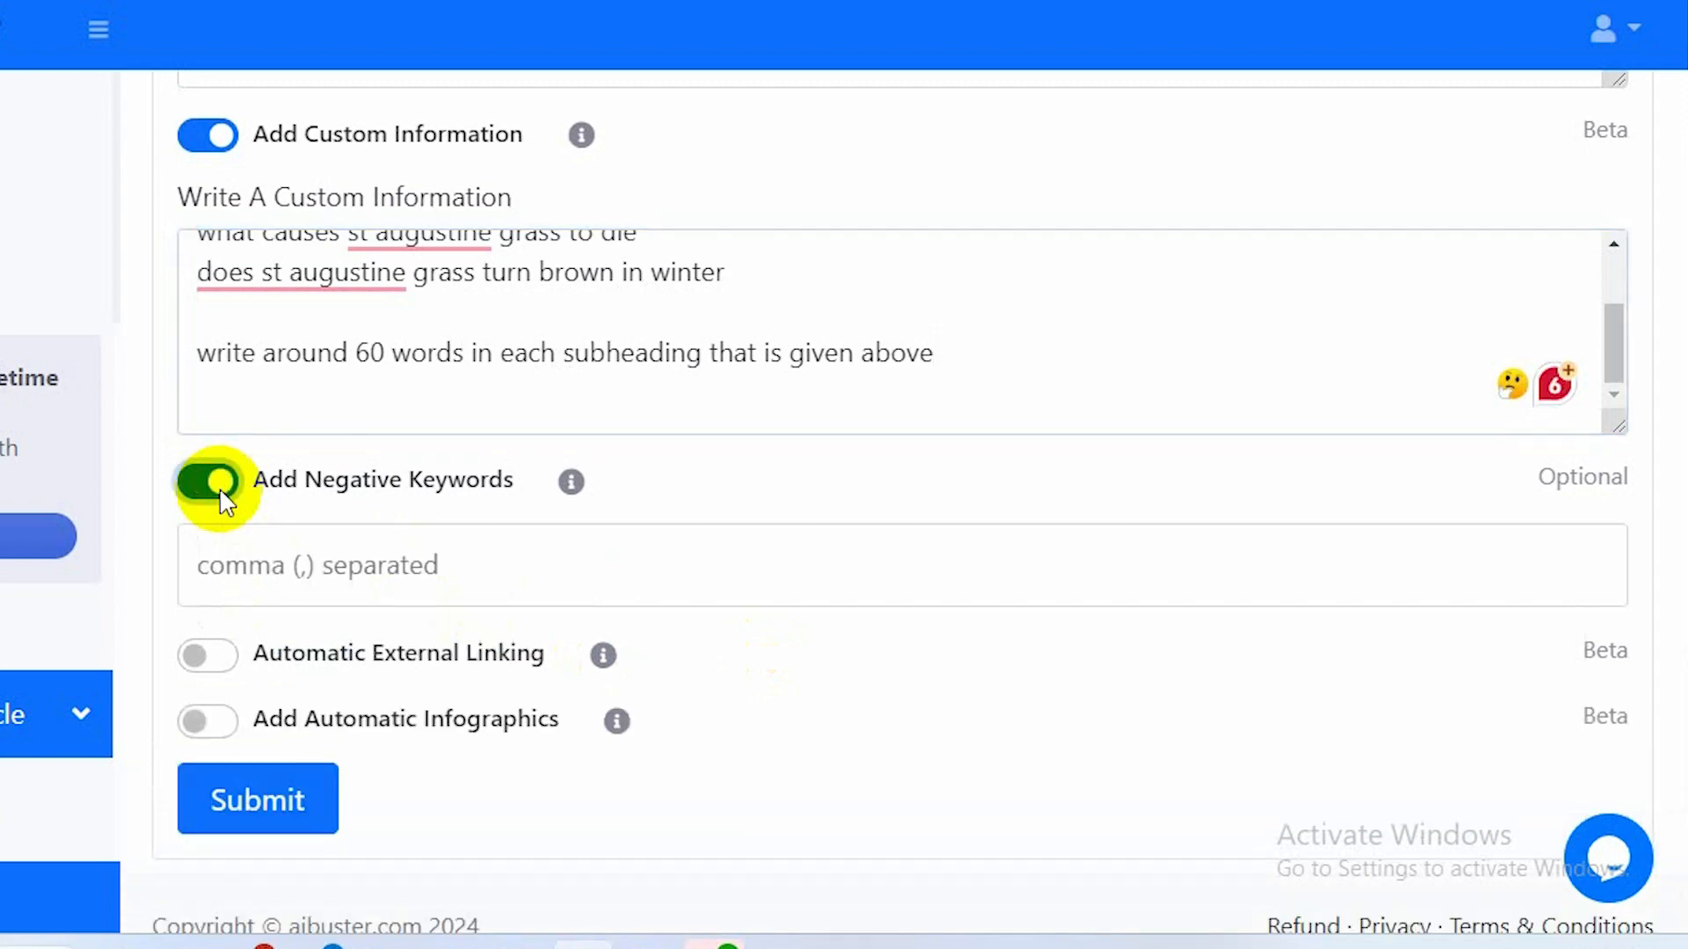
pyautogui.click(199, 489)
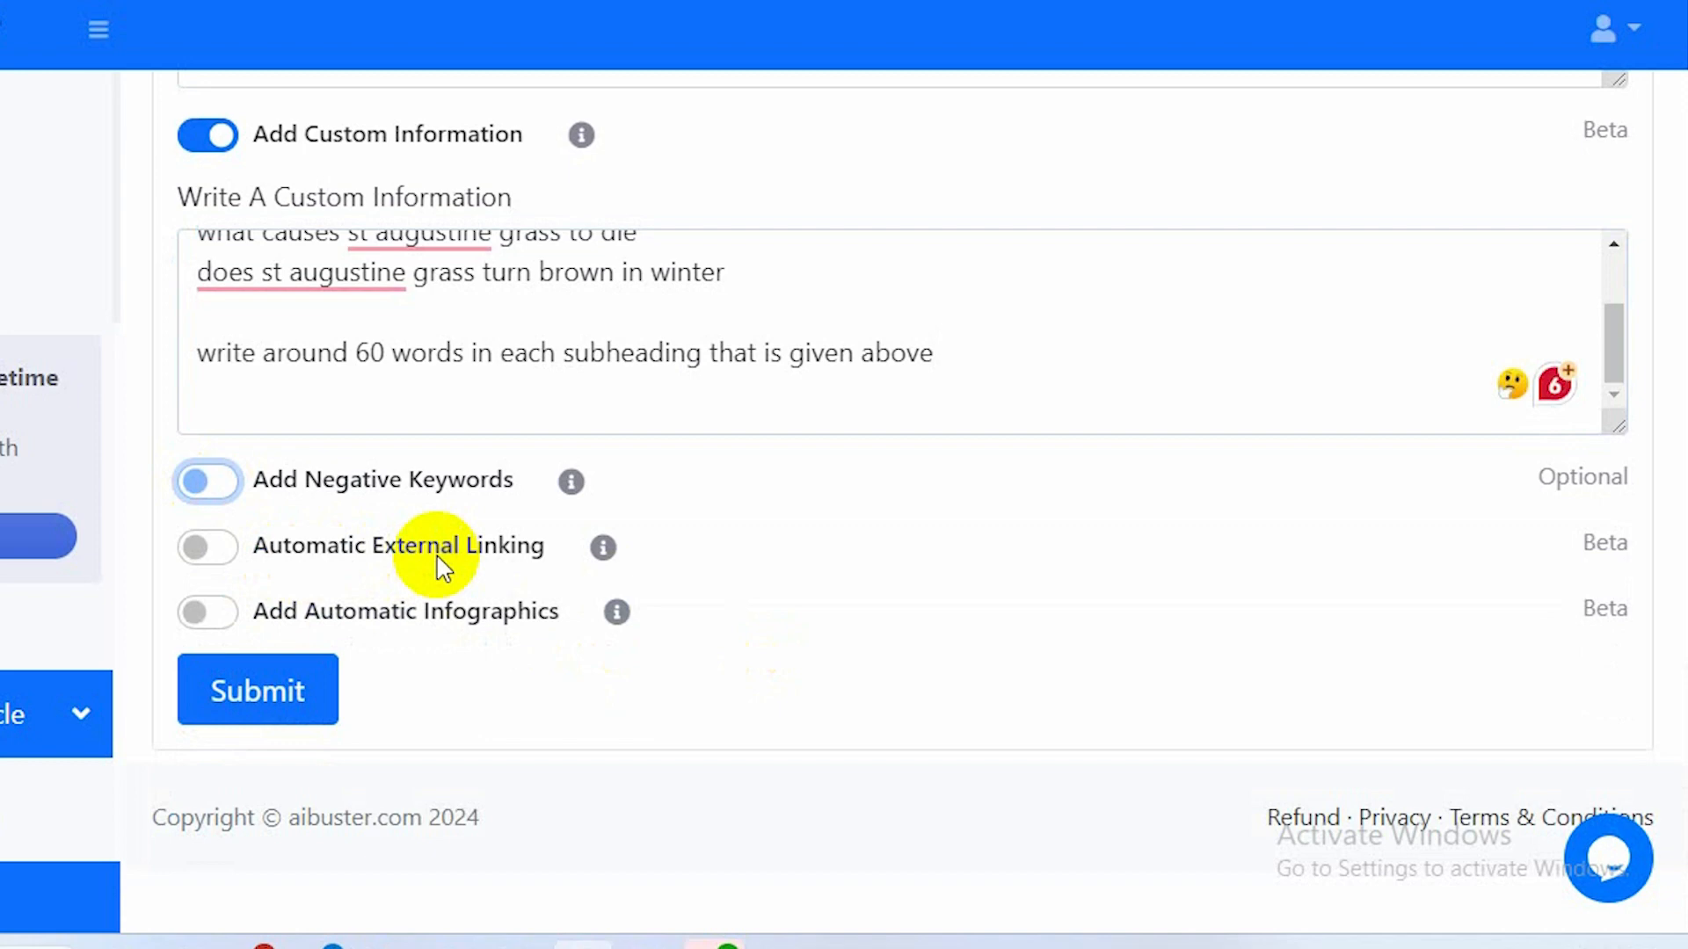
# Turn on Add Automatic Infographics, review the form settings, and submit the article request.
pyautogui.click(211, 613)
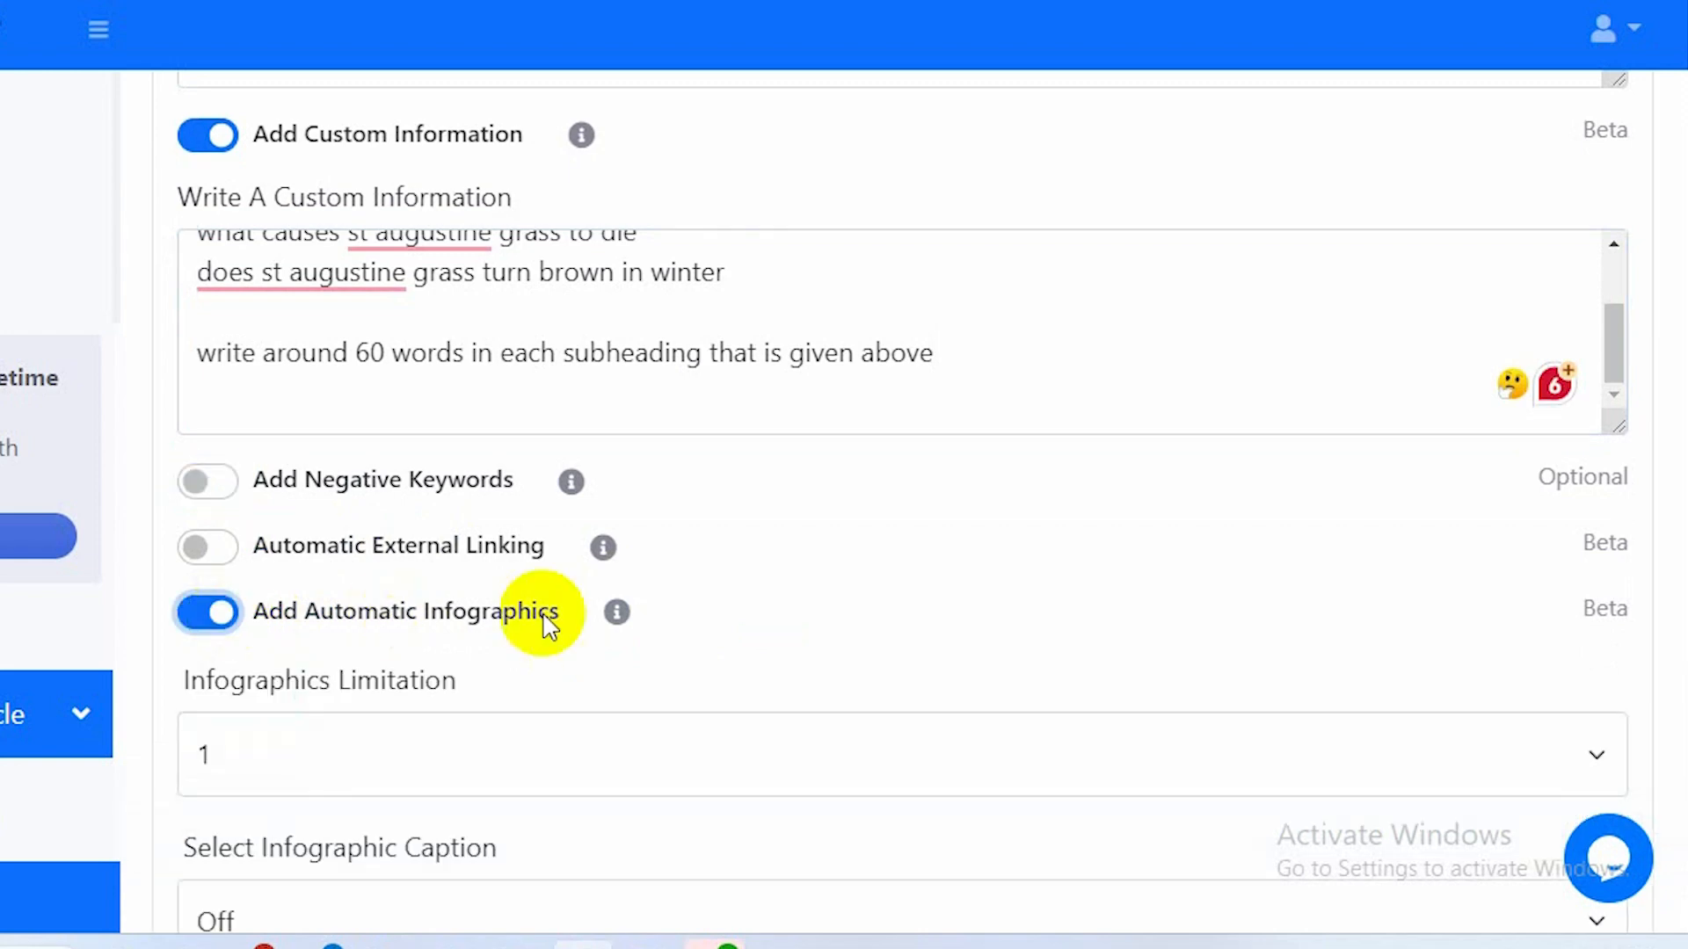
pyautogui.scroll(-3, 547, 625)
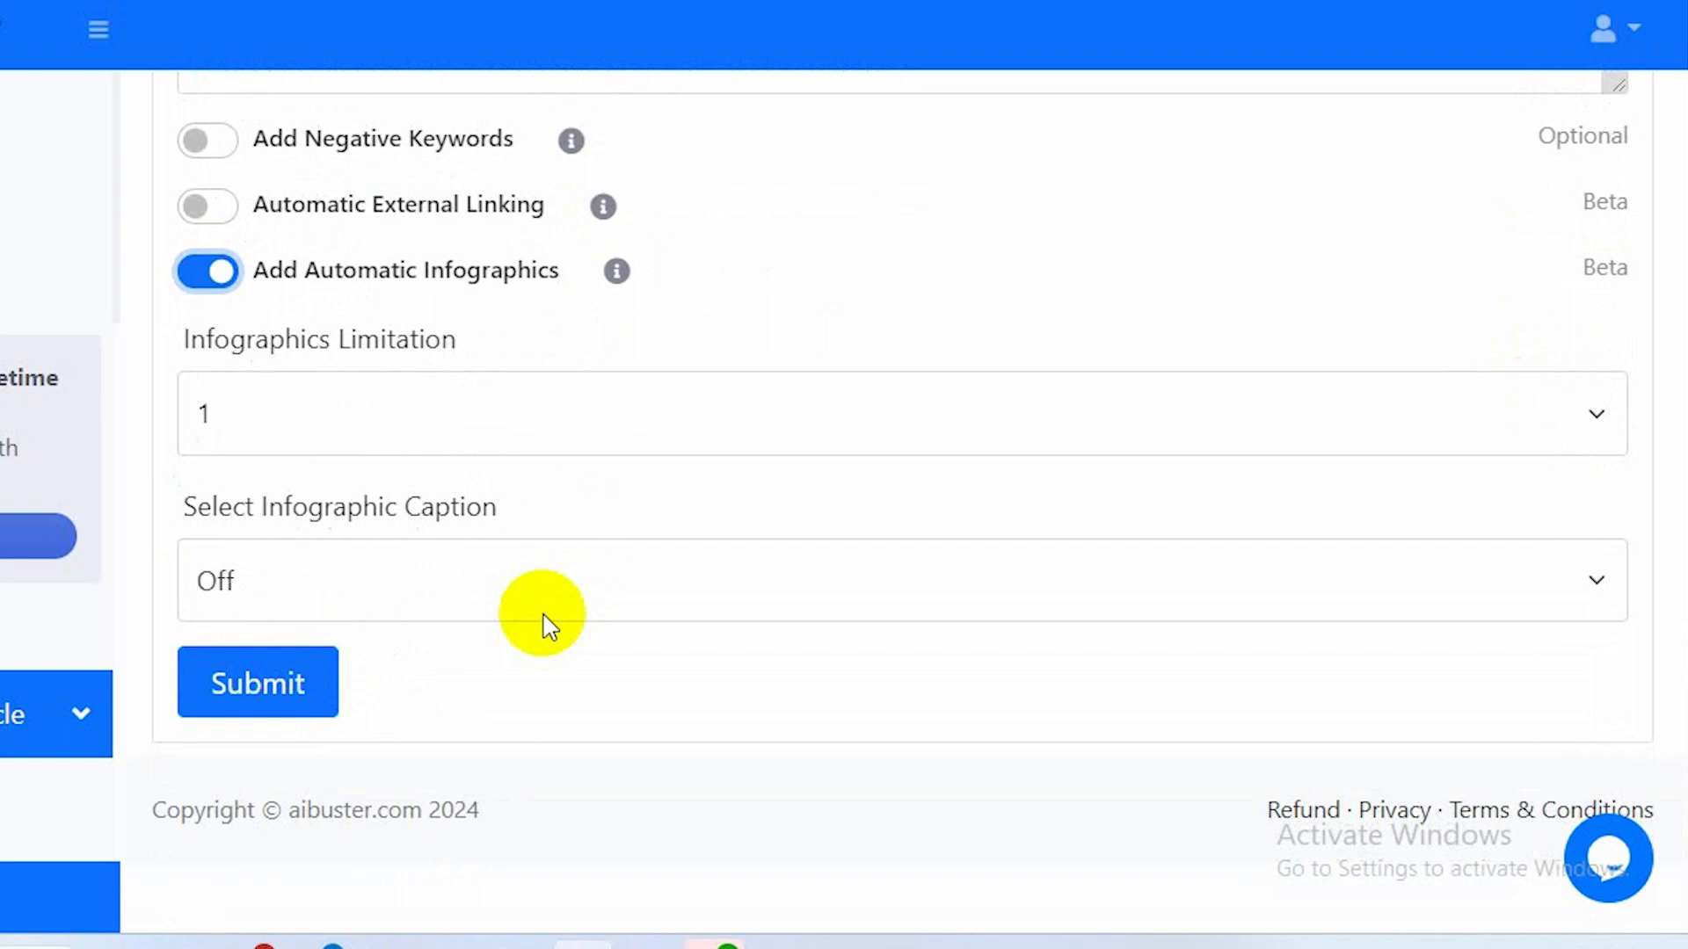
pyautogui.scroll(15, 547, 625)
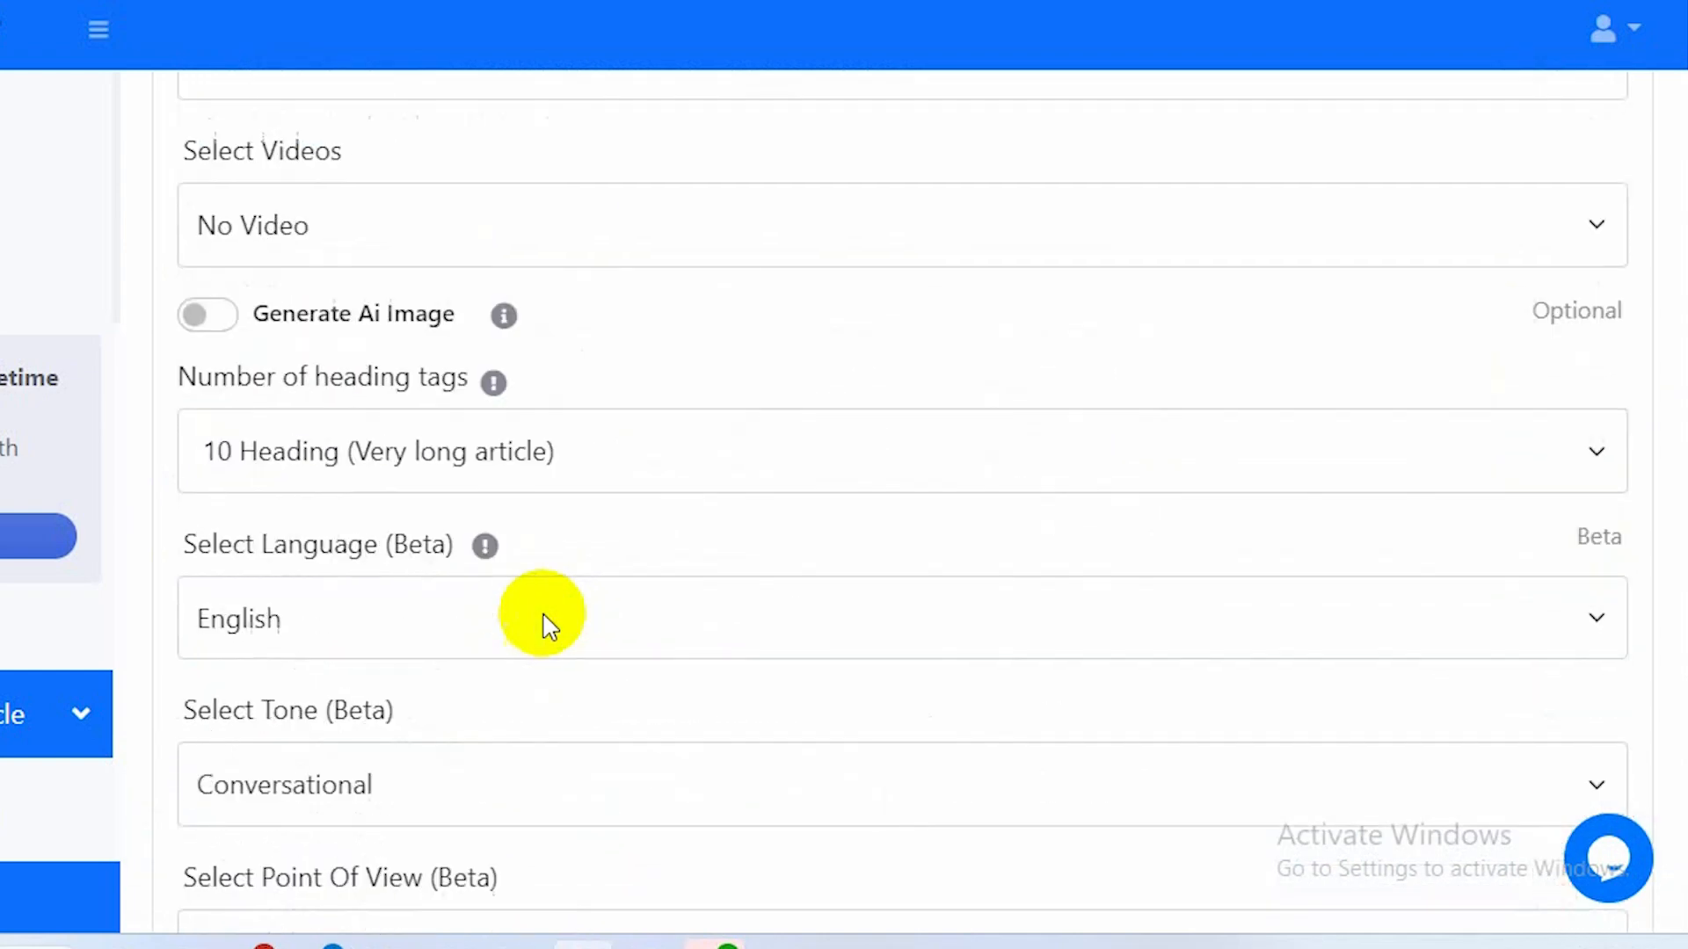
pyautogui.scroll(15, 542, 626)
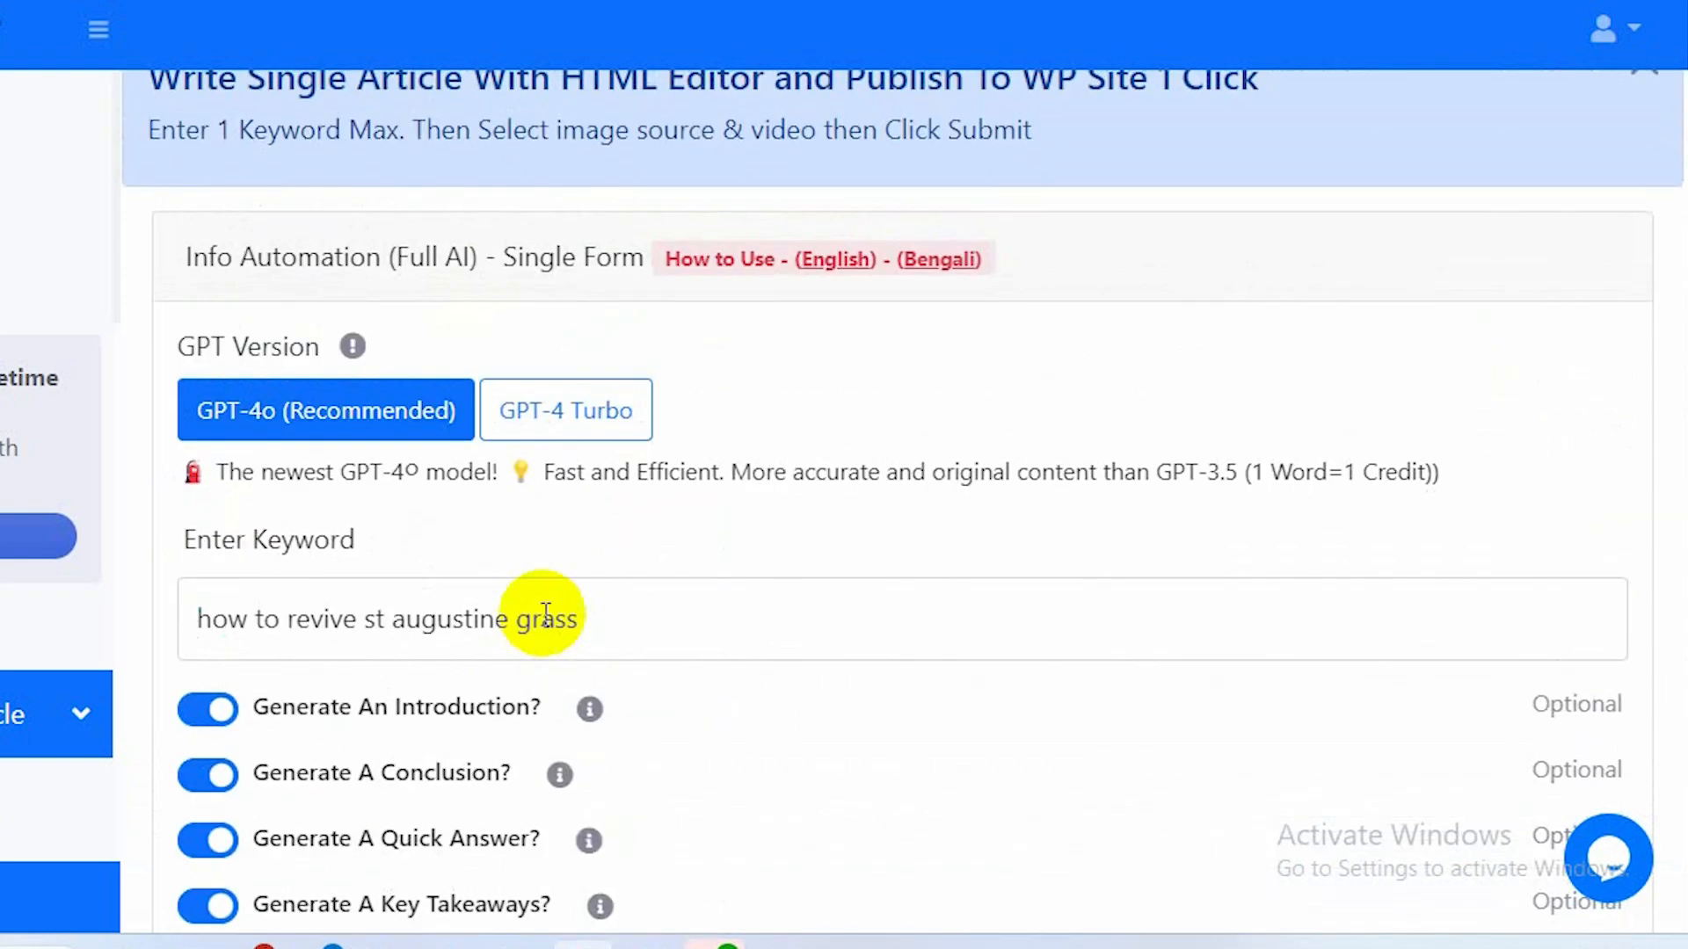
pyautogui.scroll(-2, 547, 619)
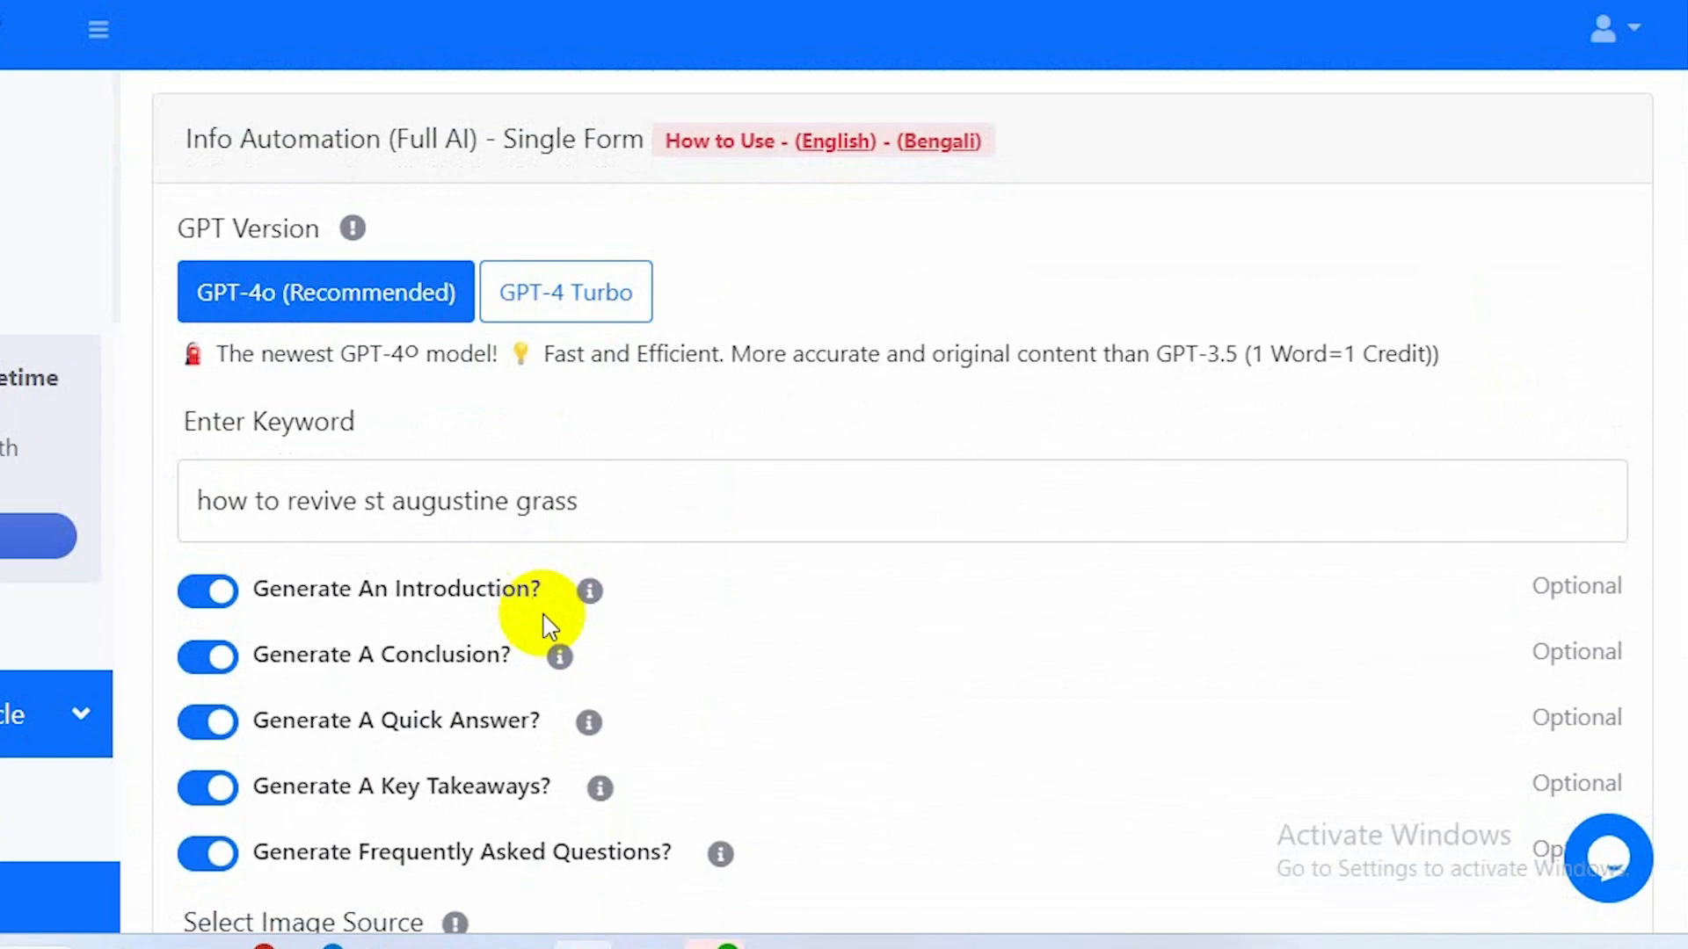
pyautogui.scroll(-20, 547, 626)
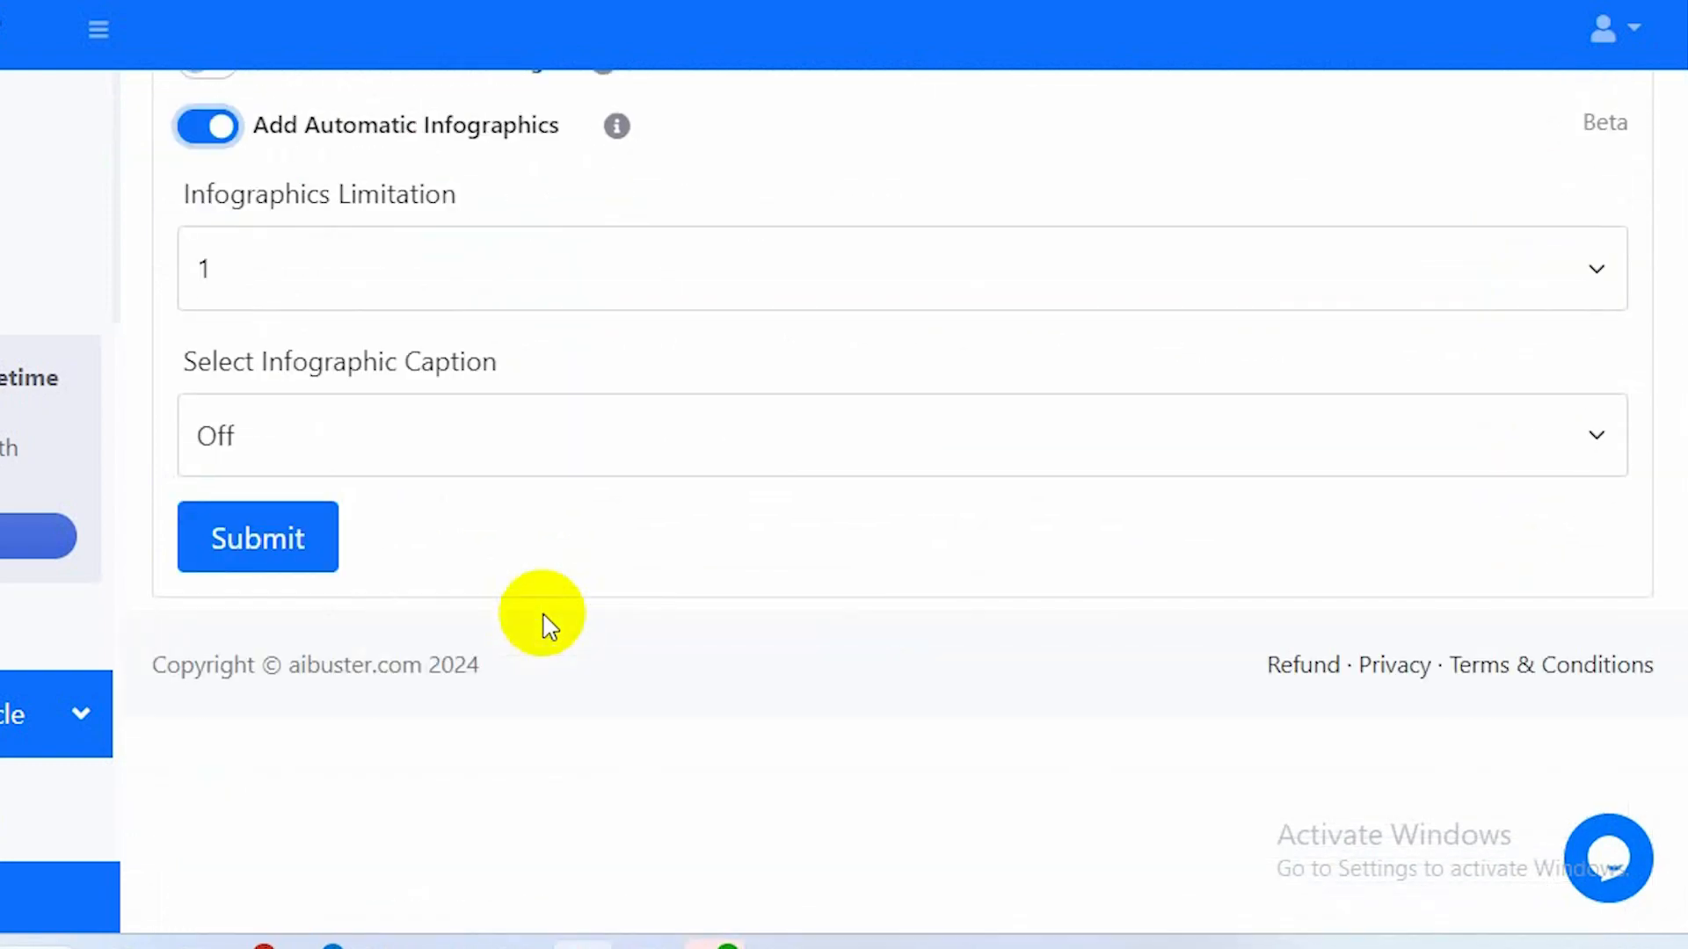
pyautogui.click(260, 539)
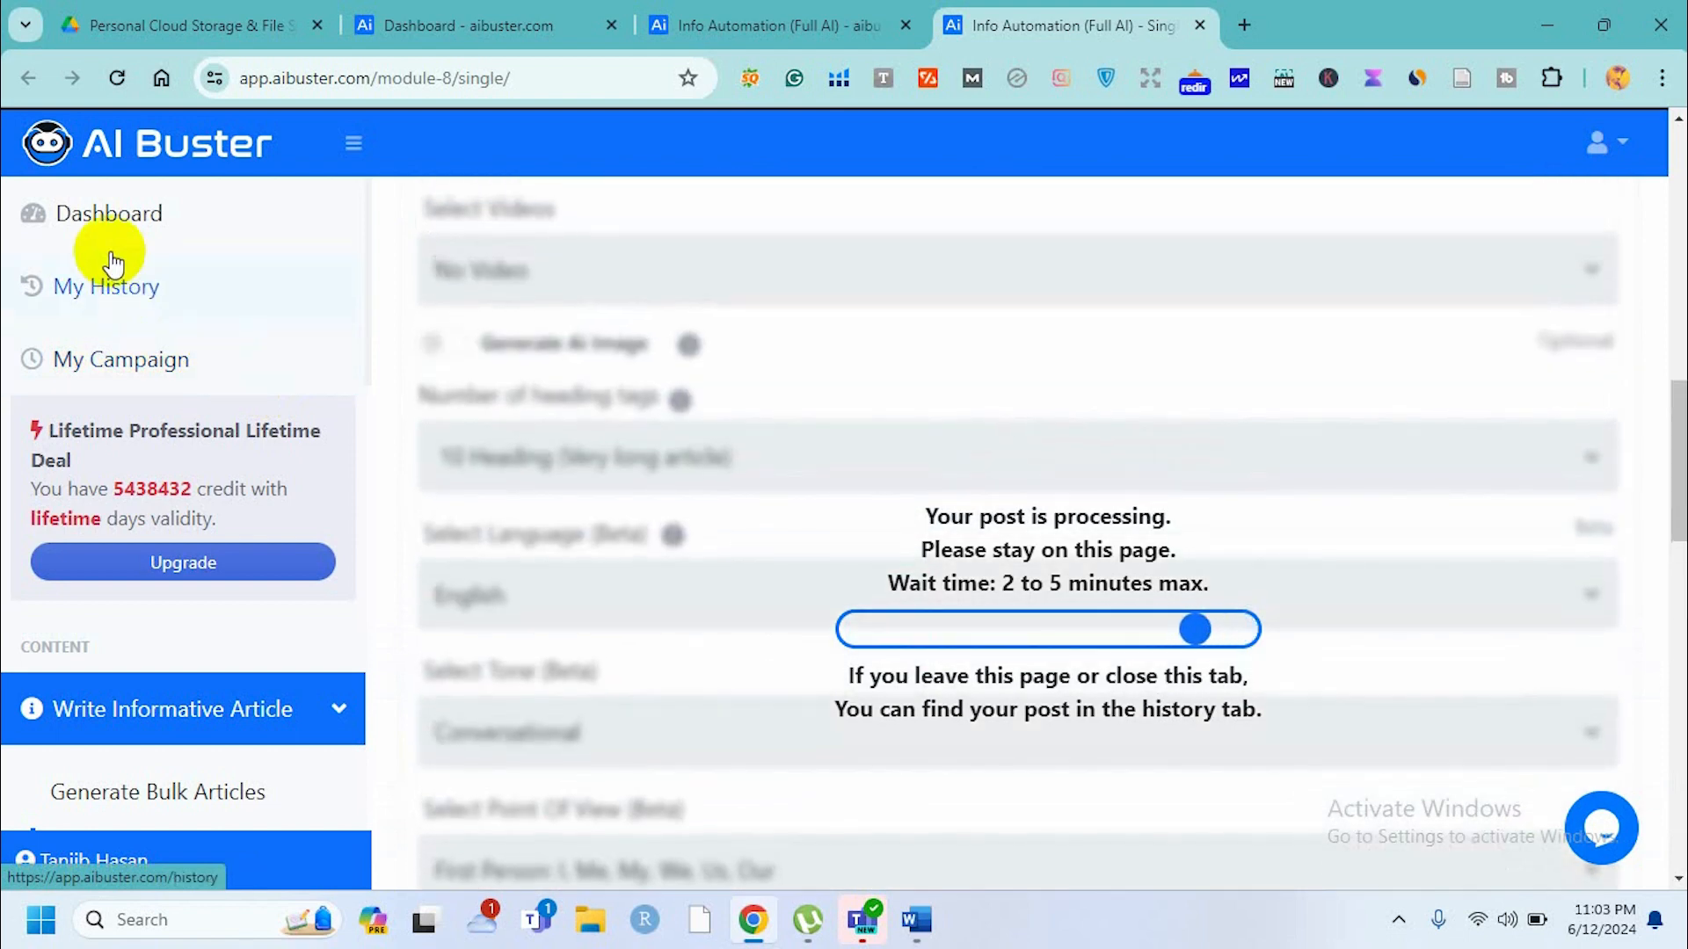
# Open My Campaign in a new tab and switch to it.
pyautogui.rightClick(137, 353)
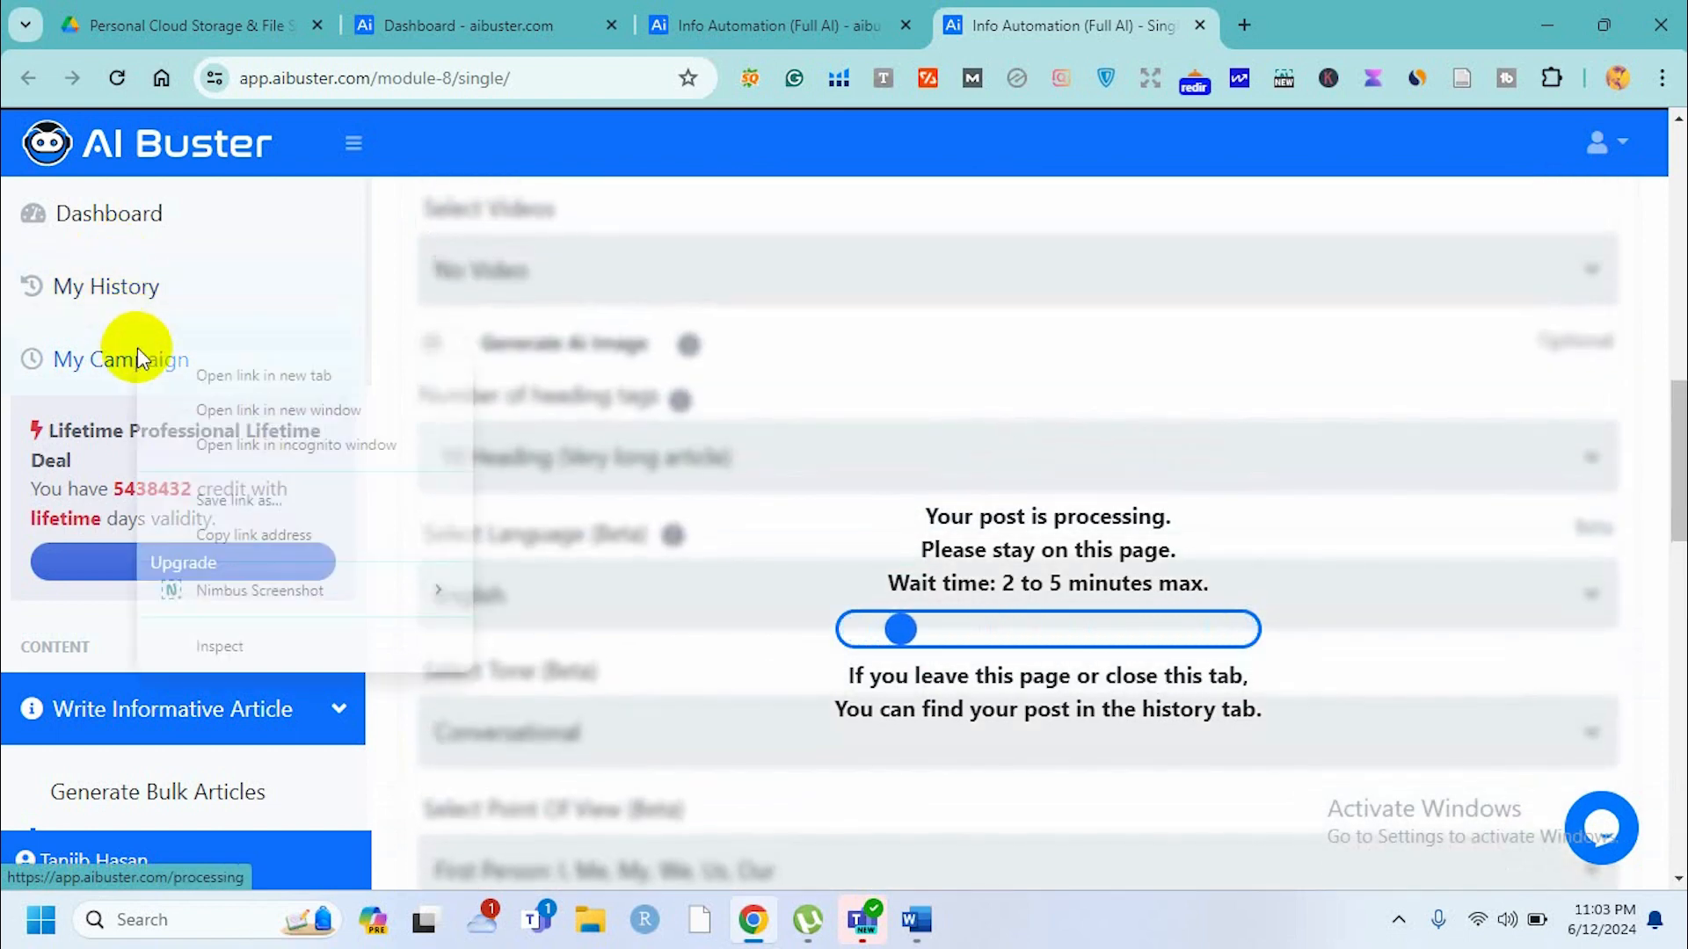
pyautogui.click(204, 372)
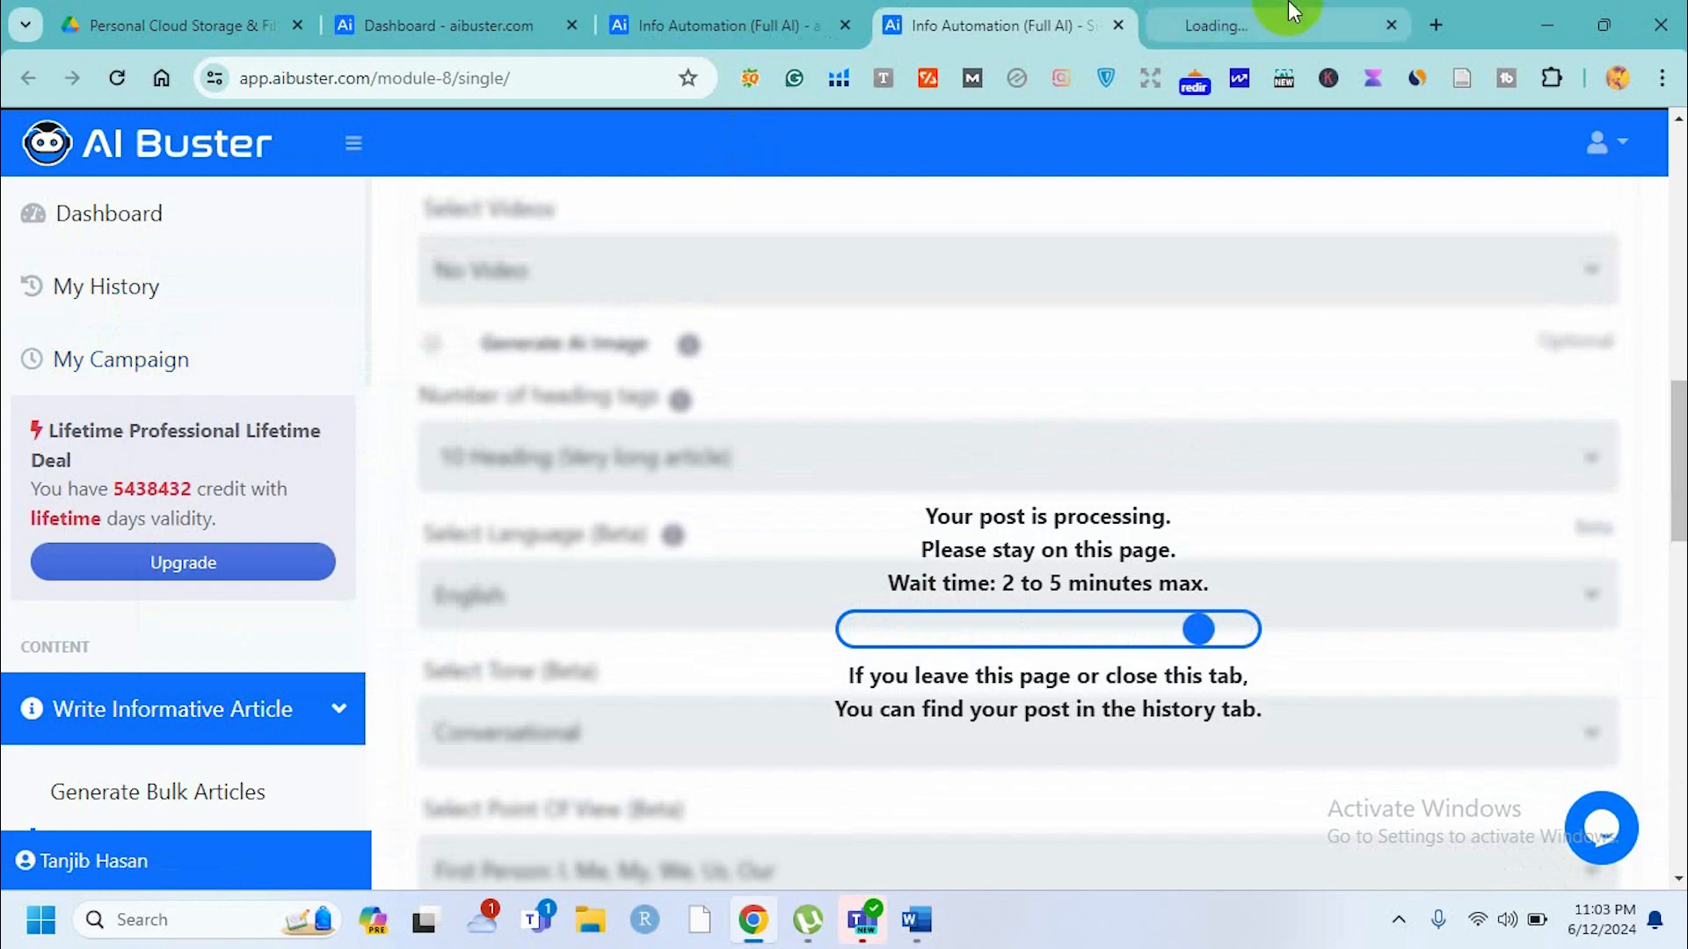
pyautogui.click(1214, 28)
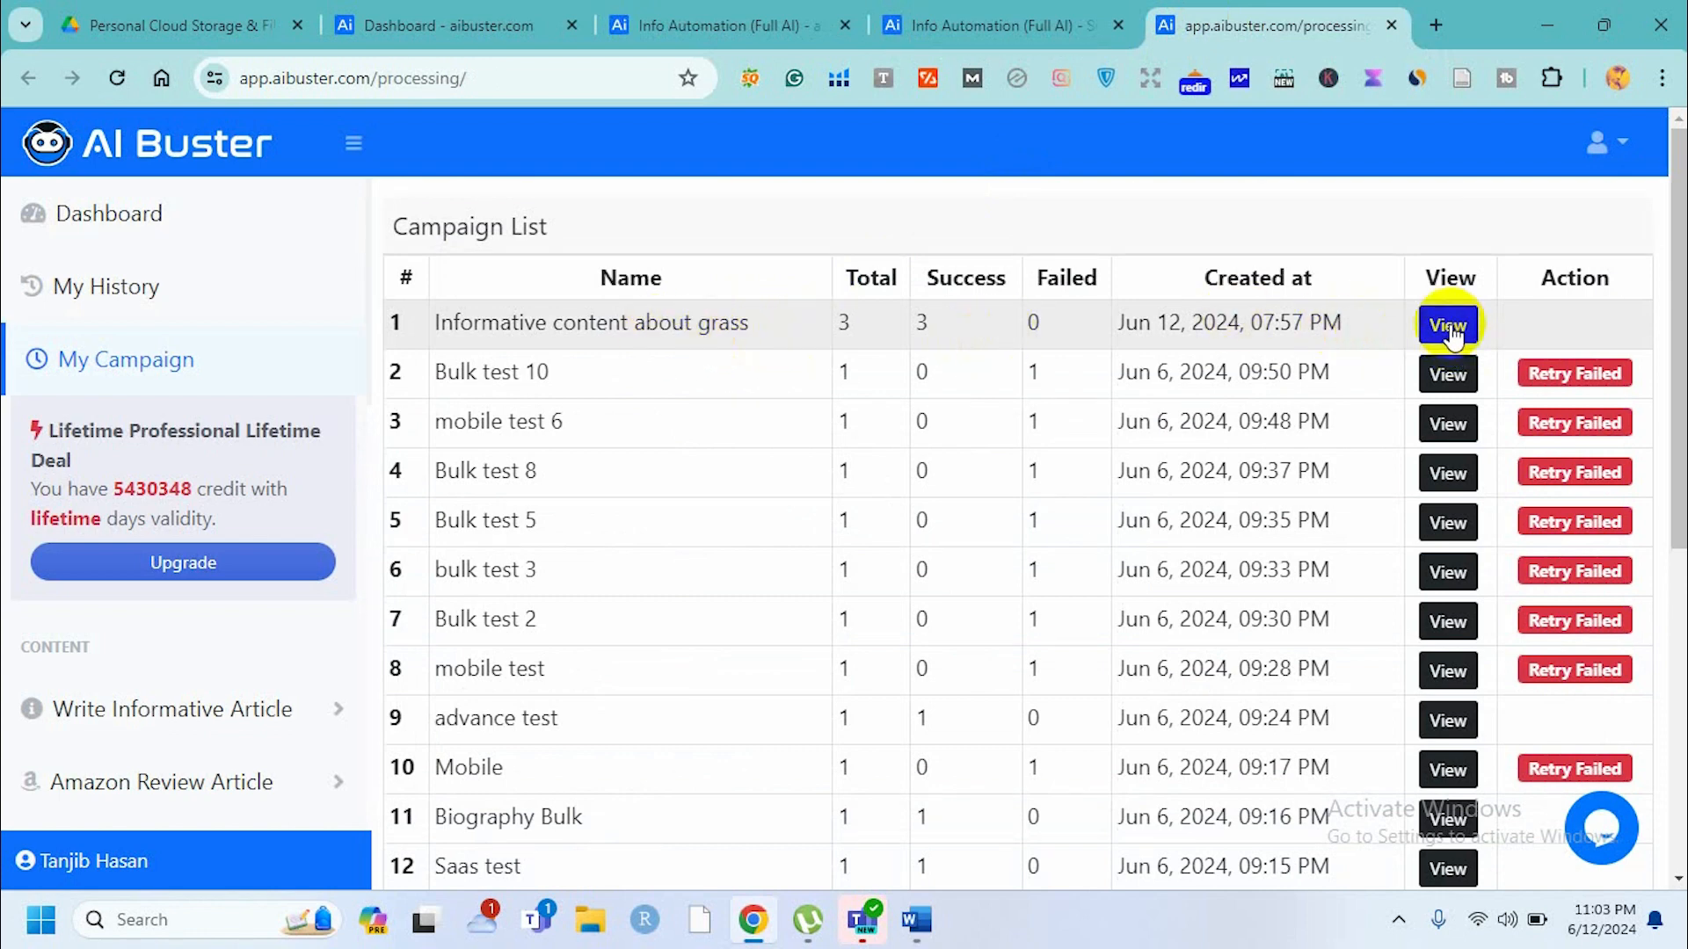
# Open another new tab and go to the pasted lawncarehive.com address.
pyautogui.click(1435, 25)
pyautogui.write('lawncarehive.com')
pyautogui.press('Return')
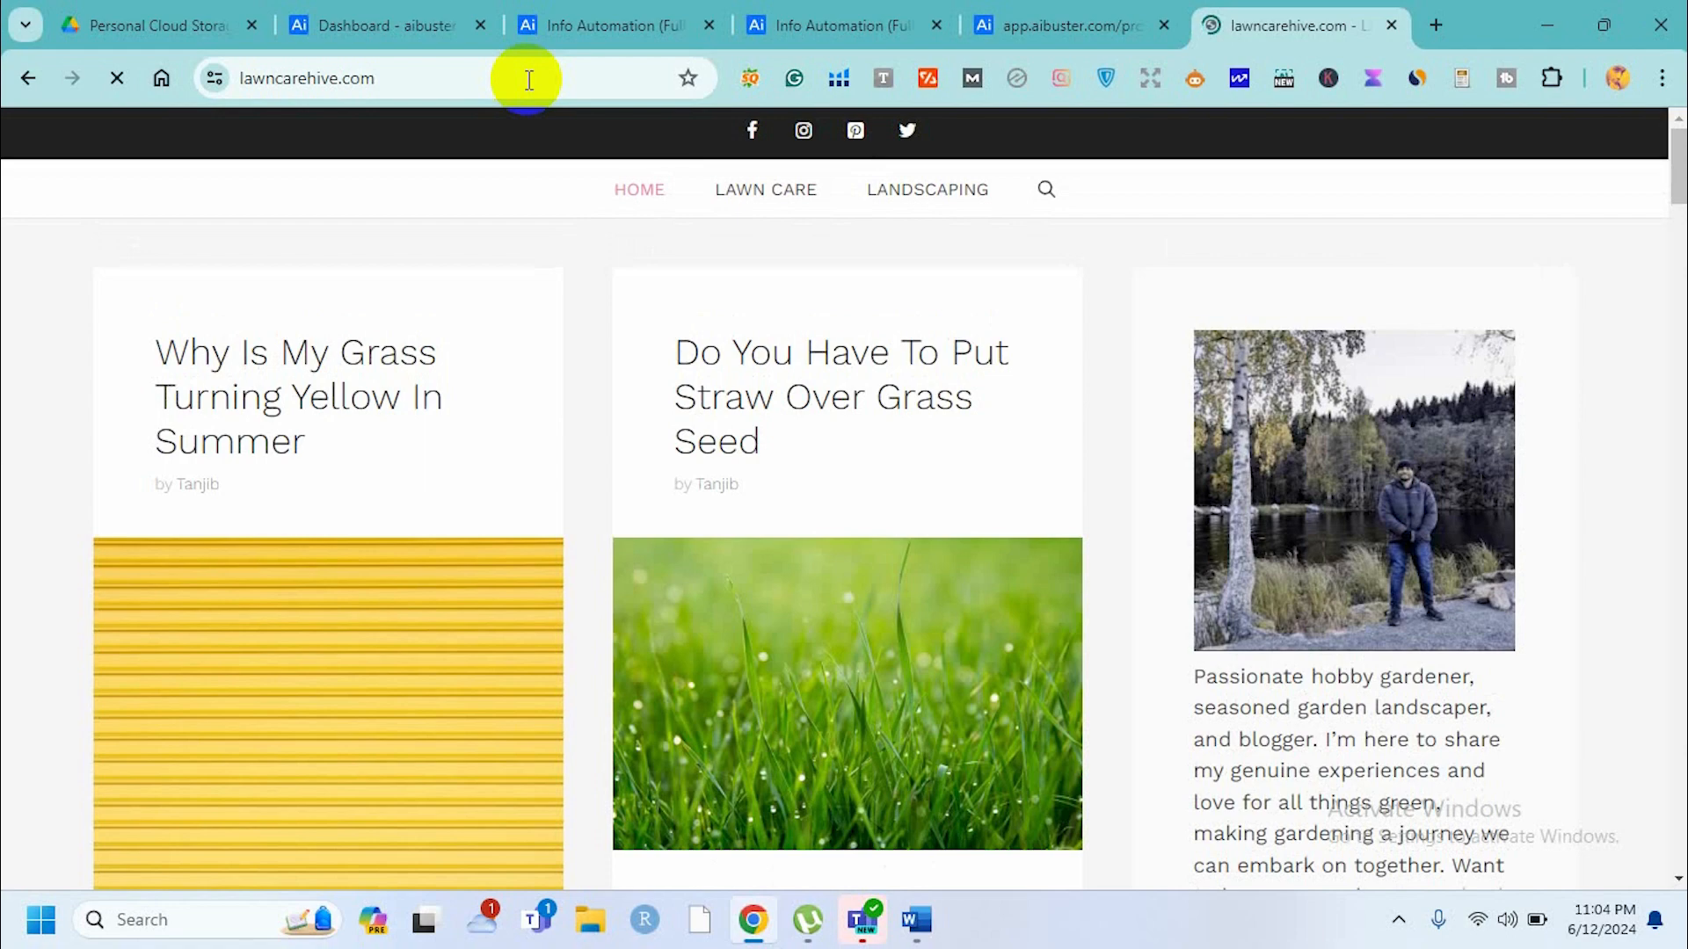
# Browse the site's homepage posts and open 'Why Is My Grass Turning Yellow In Summer'.
pyautogui.scroll(-5, 308, 602)
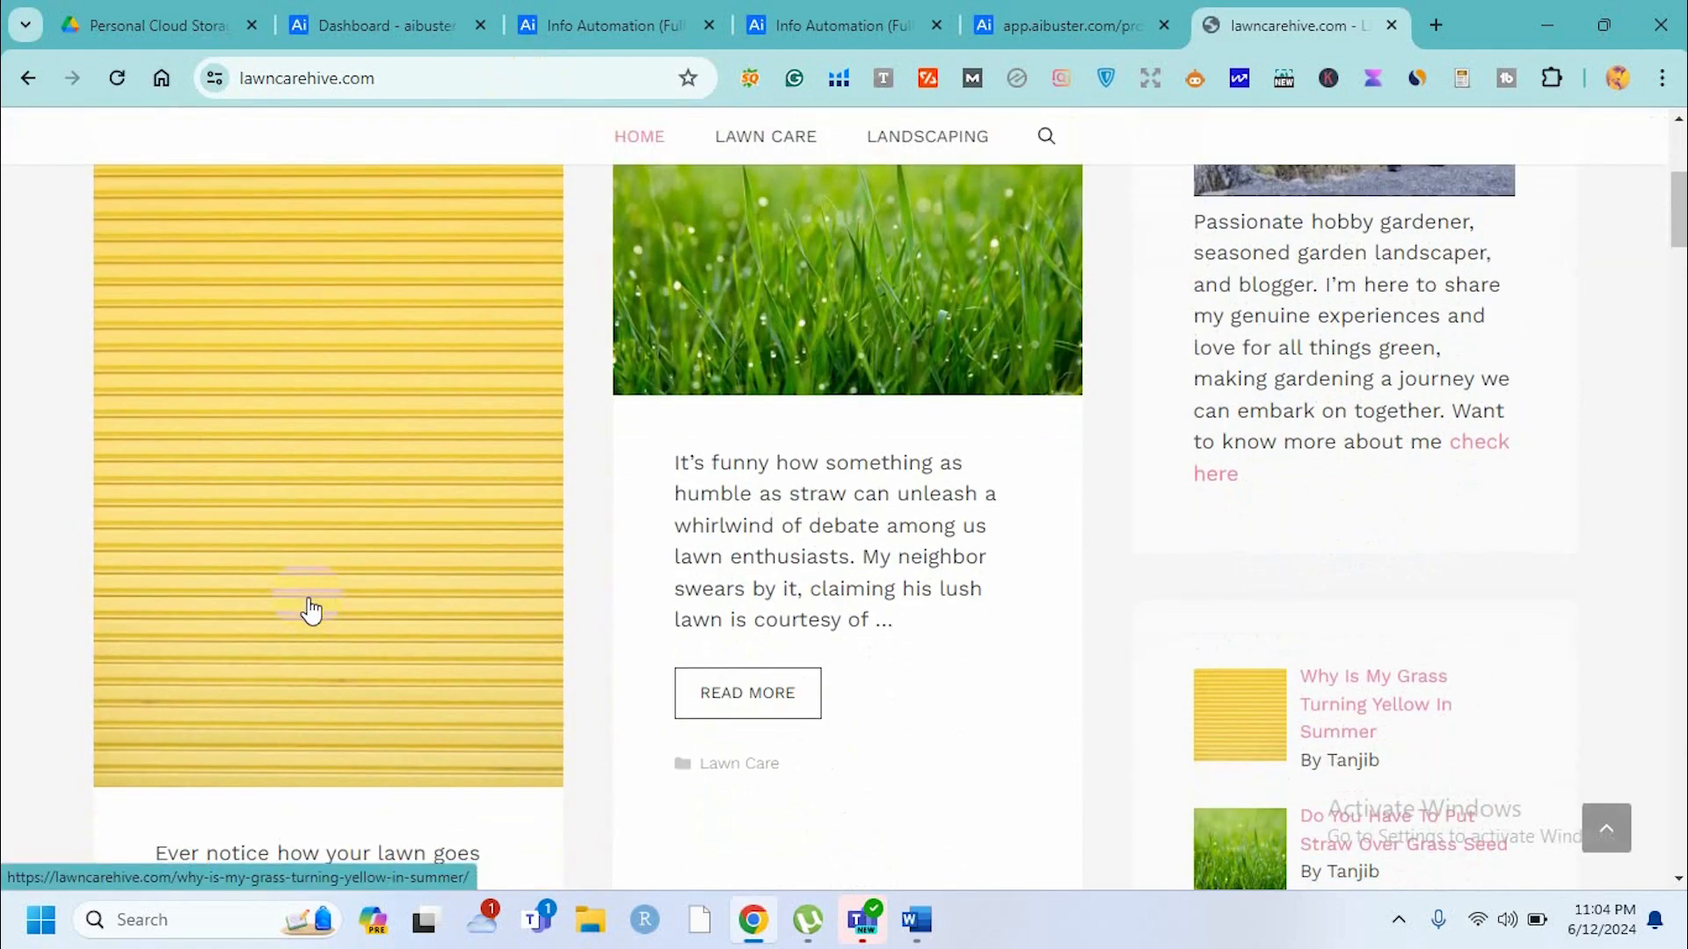
pyautogui.scroll(5, 310, 608)
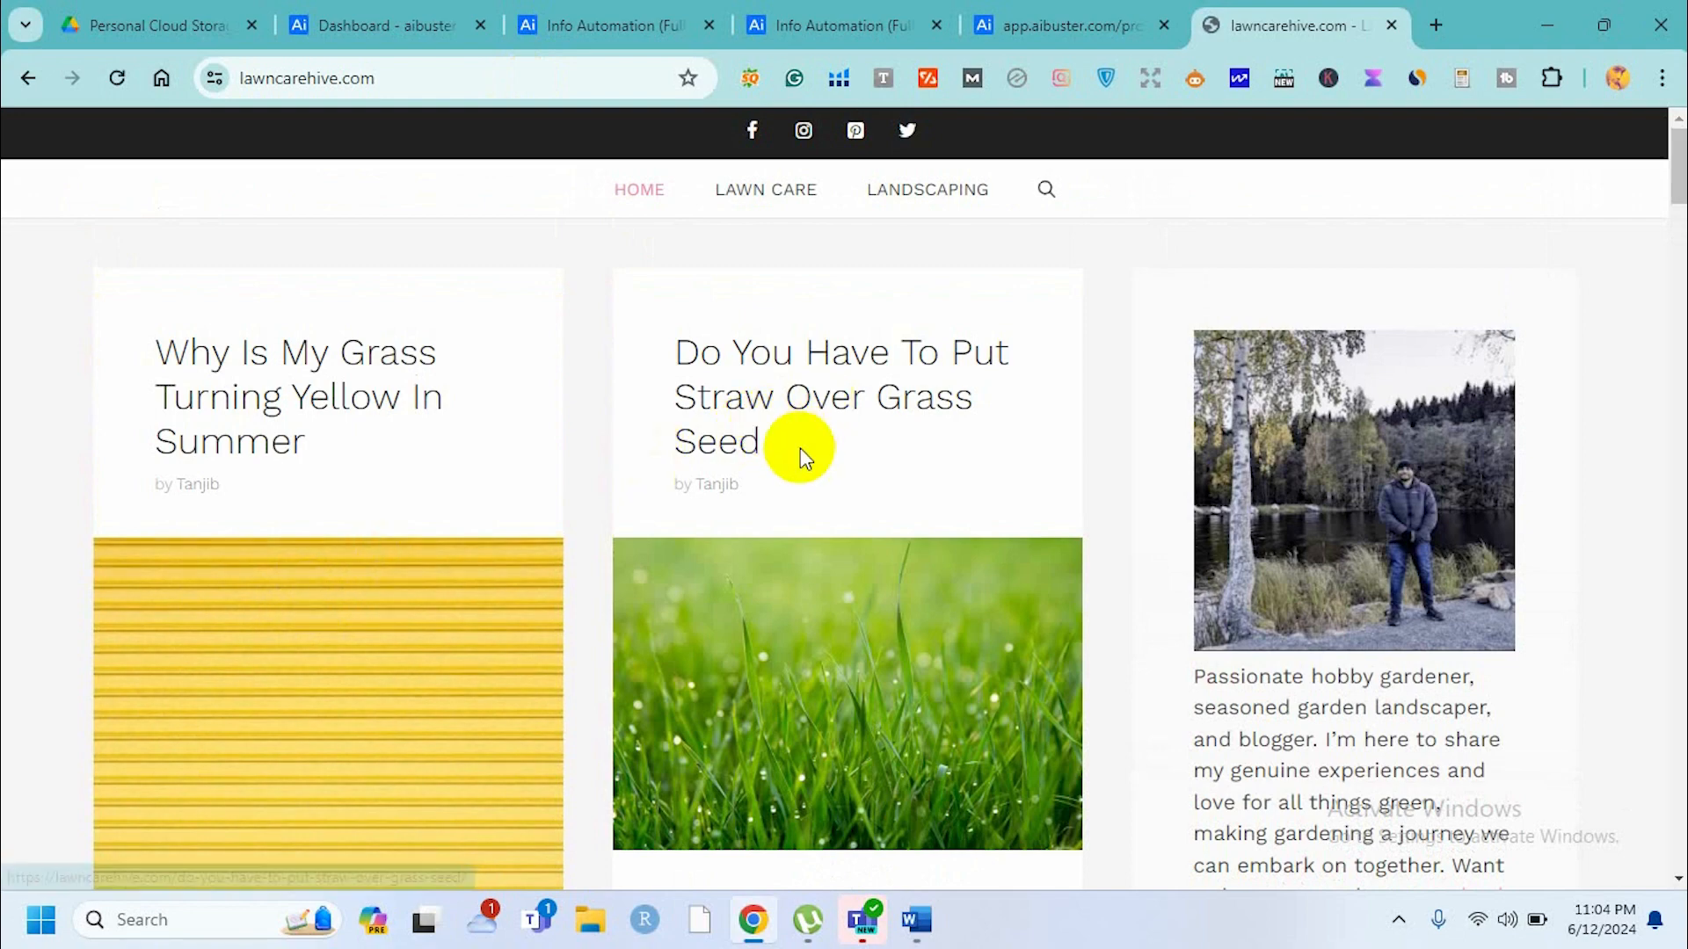
pyautogui.scroll(-10, 800, 448)
pyautogui.scroll(-4, 800, 446)
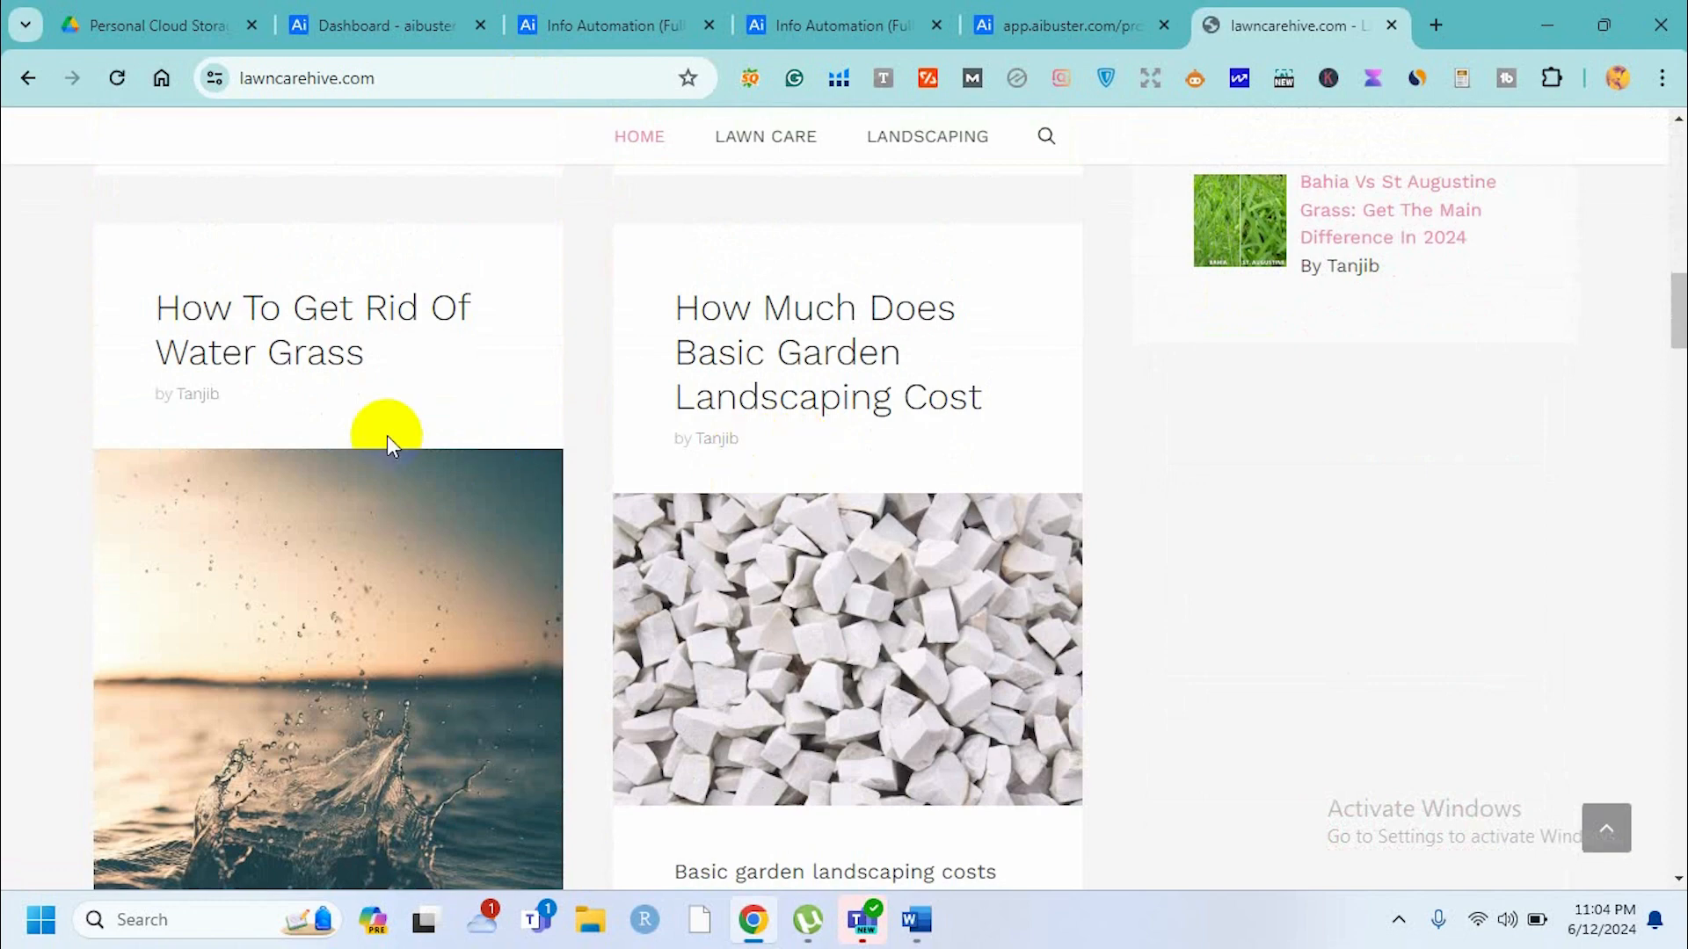
pyautogui.scroll(8, 391, 444)
pyautogui.scroll(5, 387, 439)
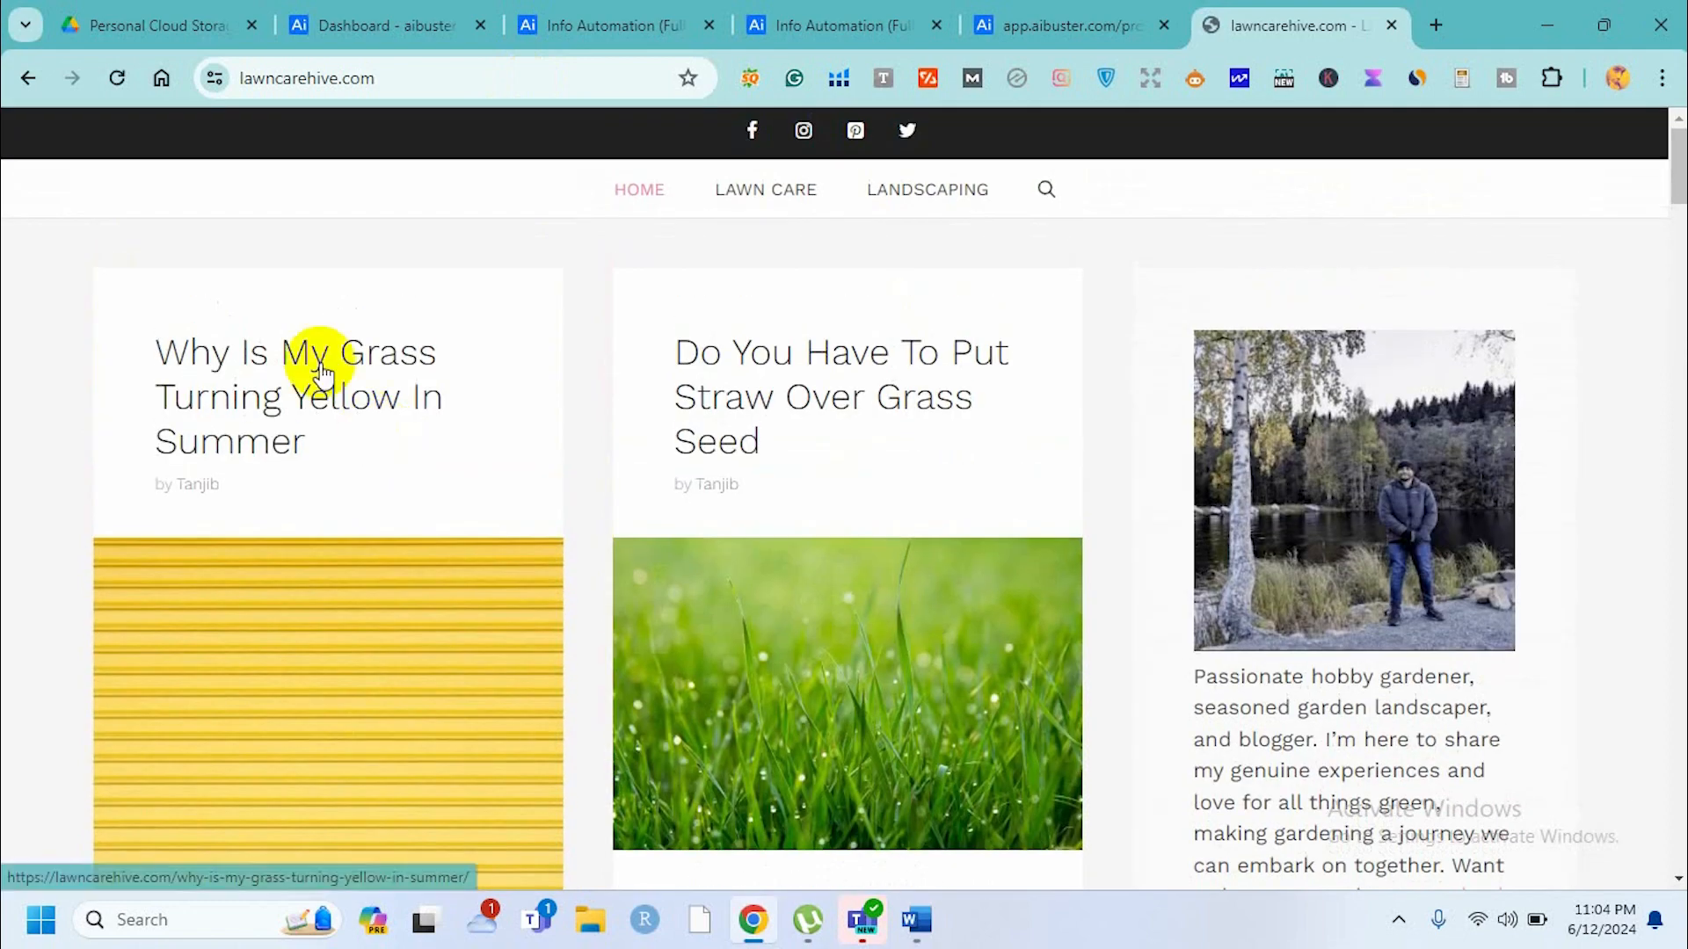
pyautogui.click(321, 371)
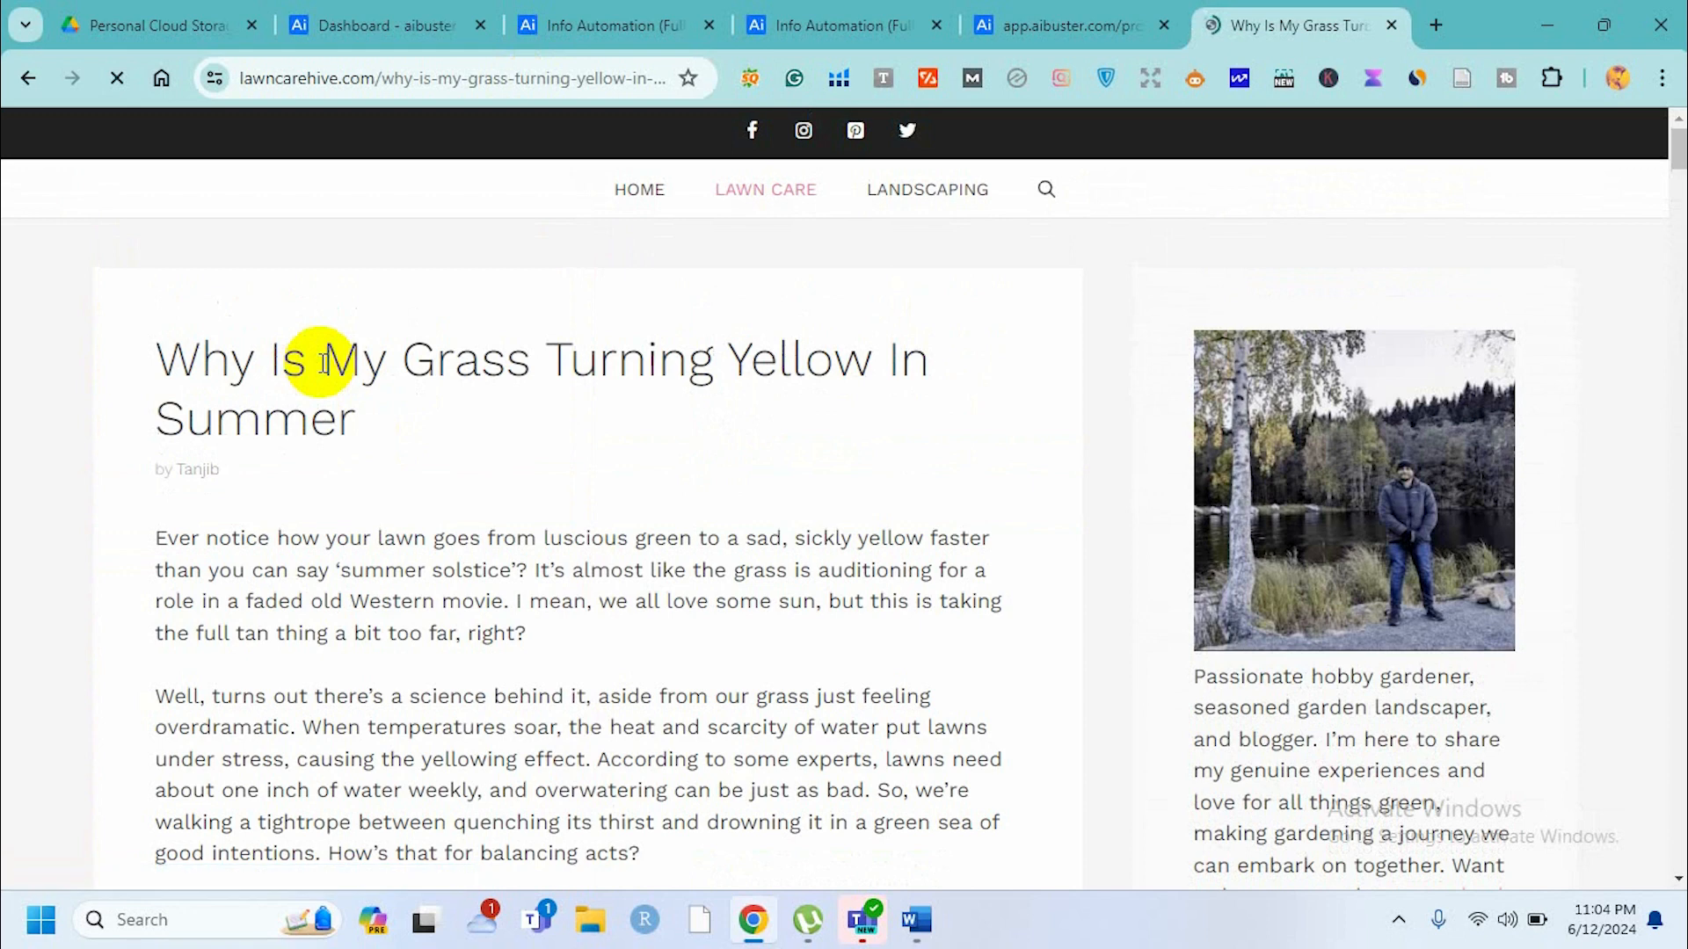
# Scroll through the 'Why Is My Grass Turning Yellow In Summer' article to examine its headings, images and FAQ section.
pyautogui.scroll(-1, 574, 559)
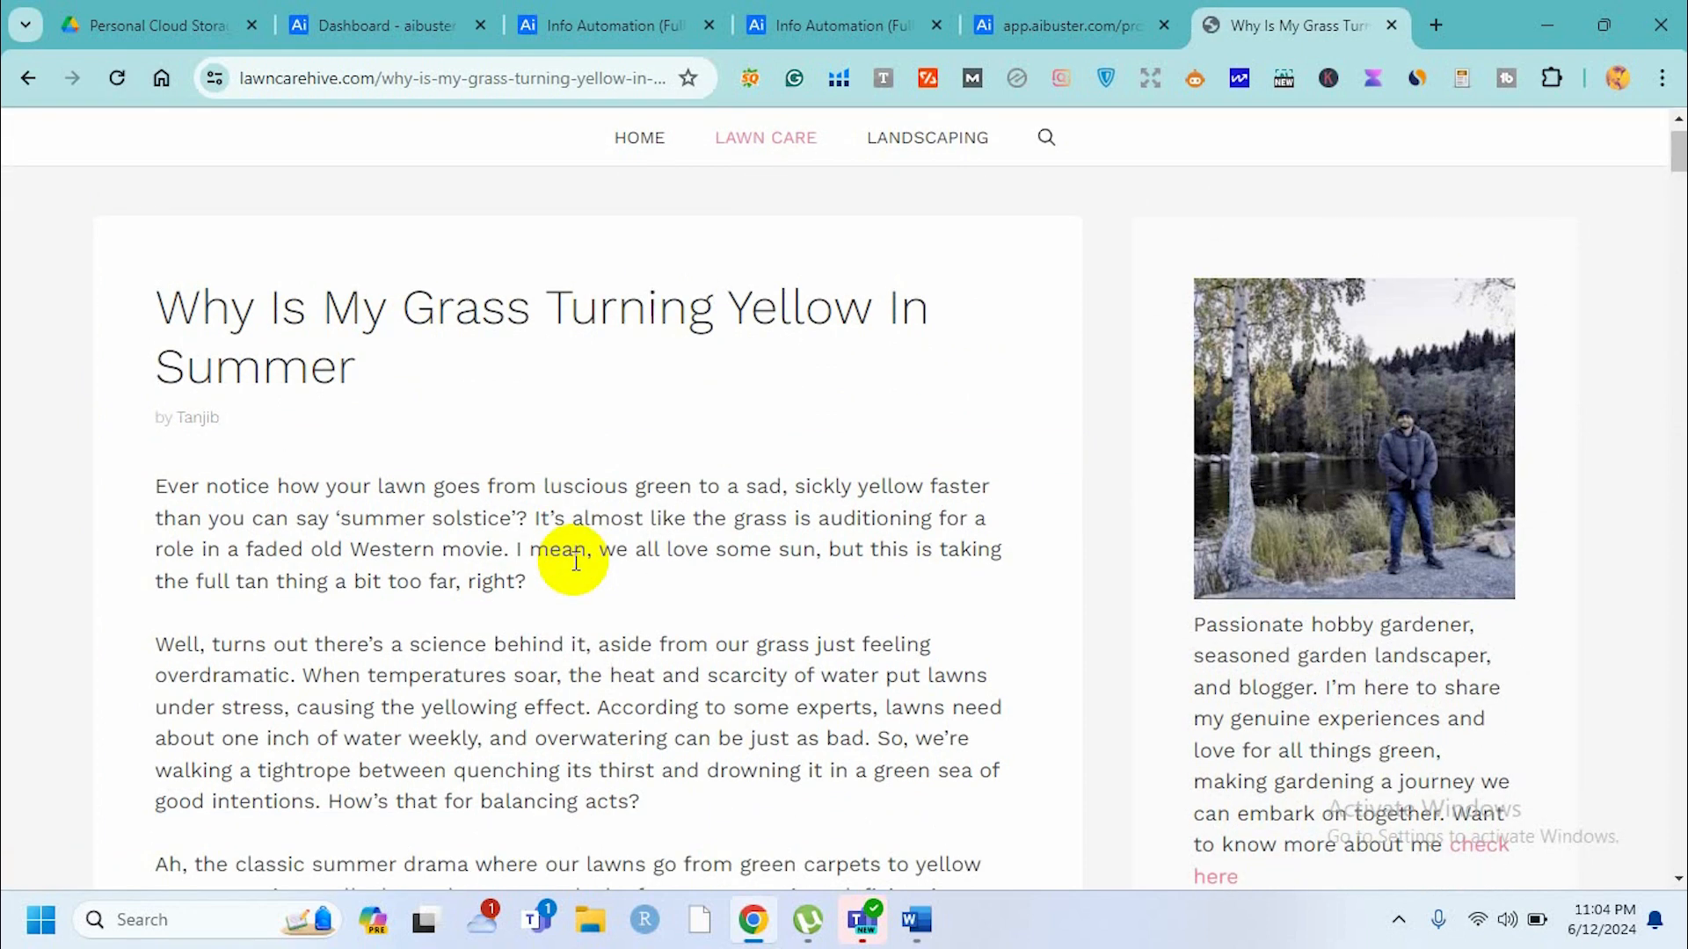
pyautogui.scroll(-10, 576, 561)
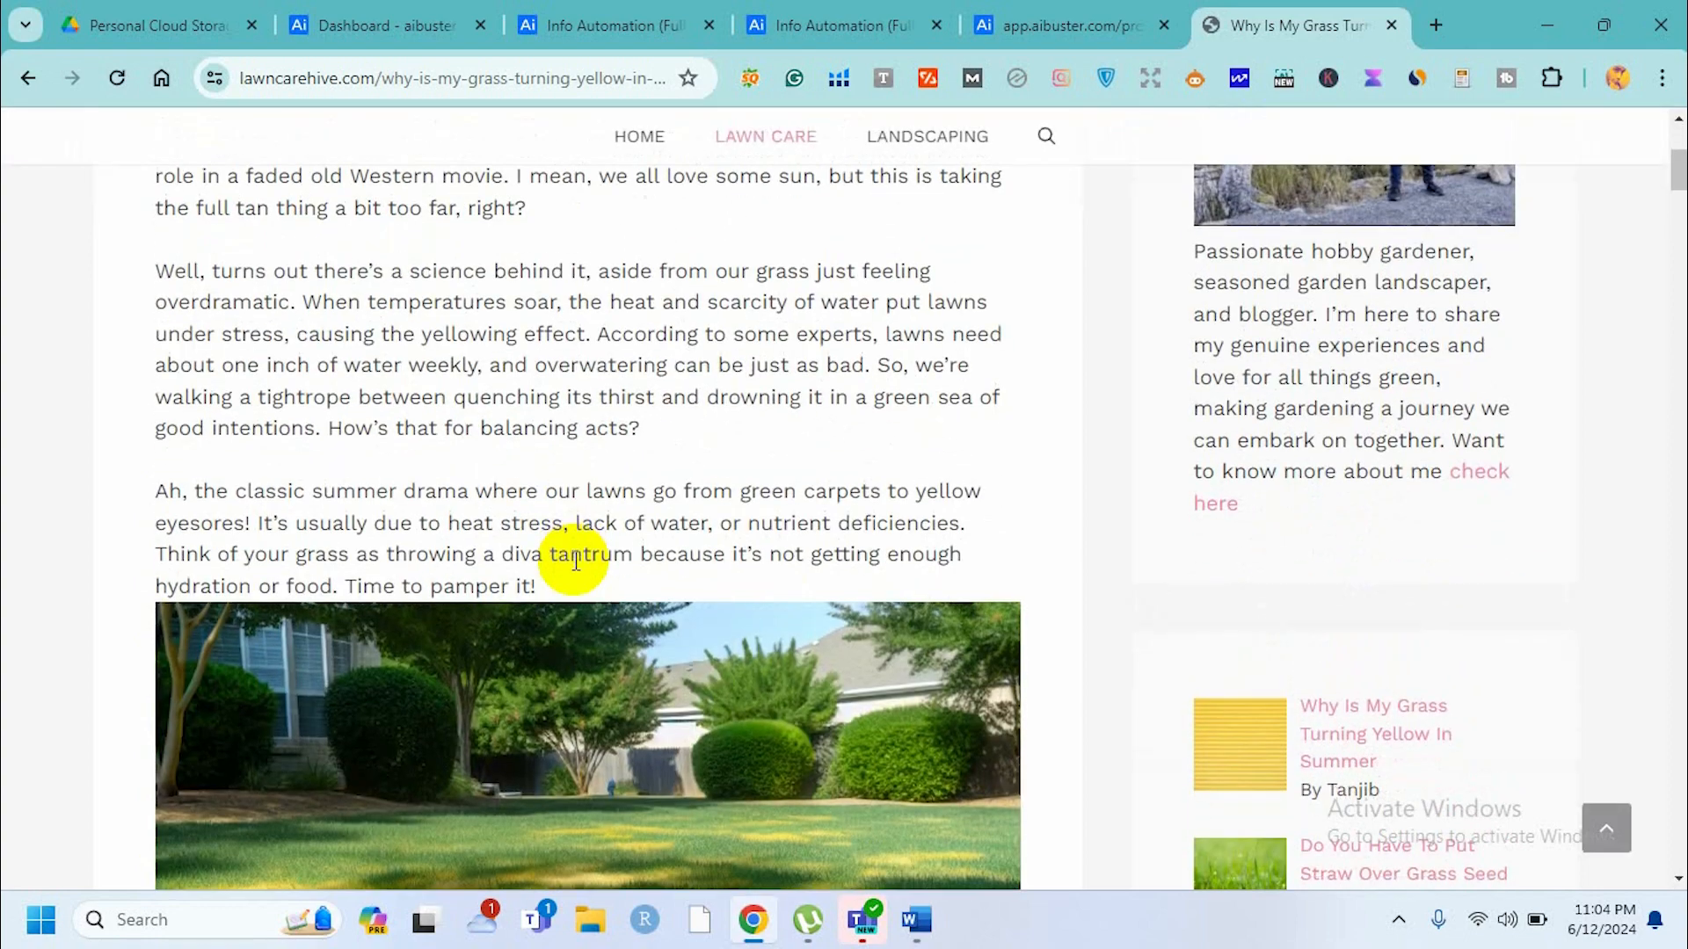
pyautogui.scroll(-5, 573, 560)
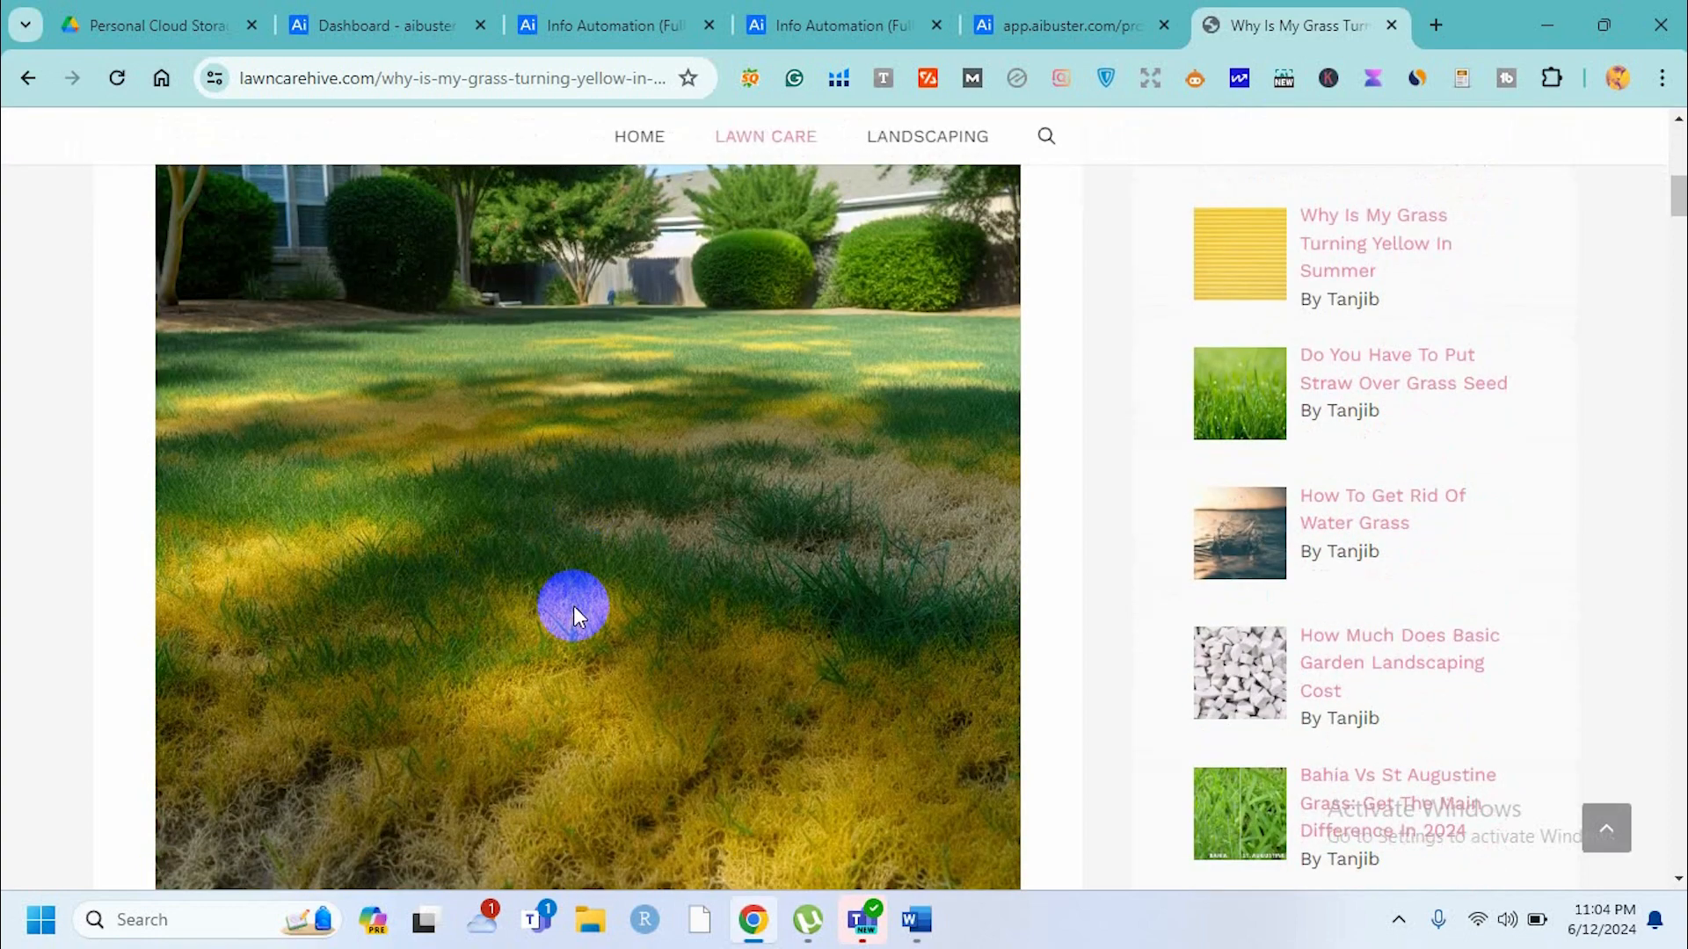
pyautogui.scroll(-4, 573, 605)
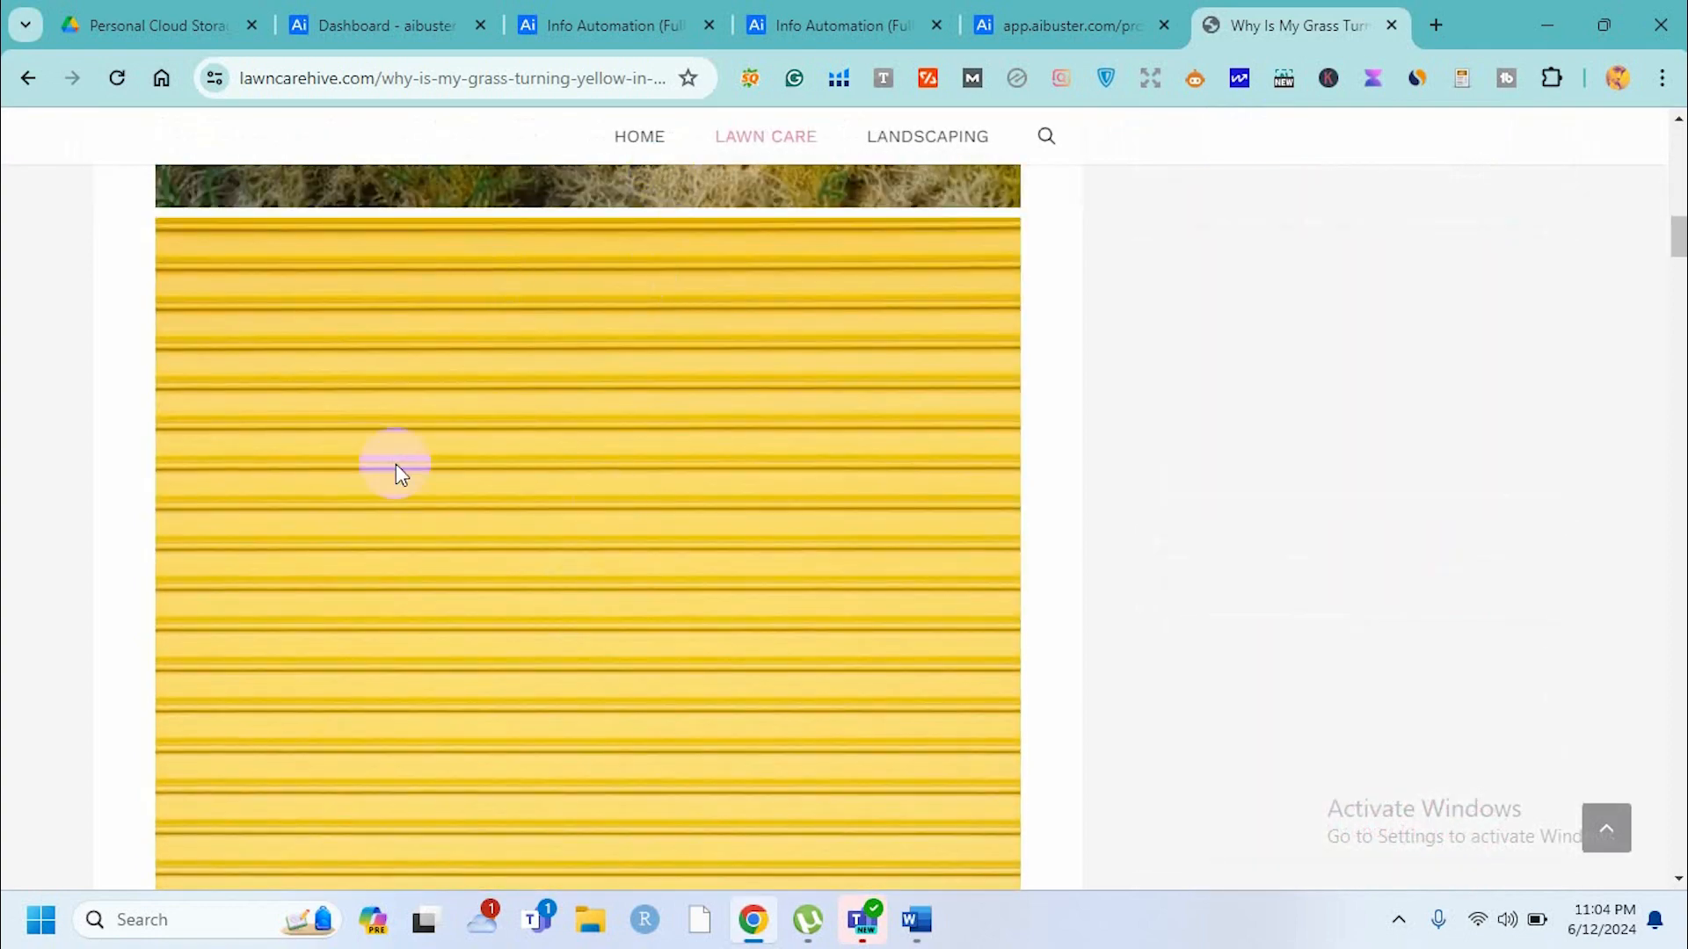
pyautogui.scroll(-6, 577, 566)
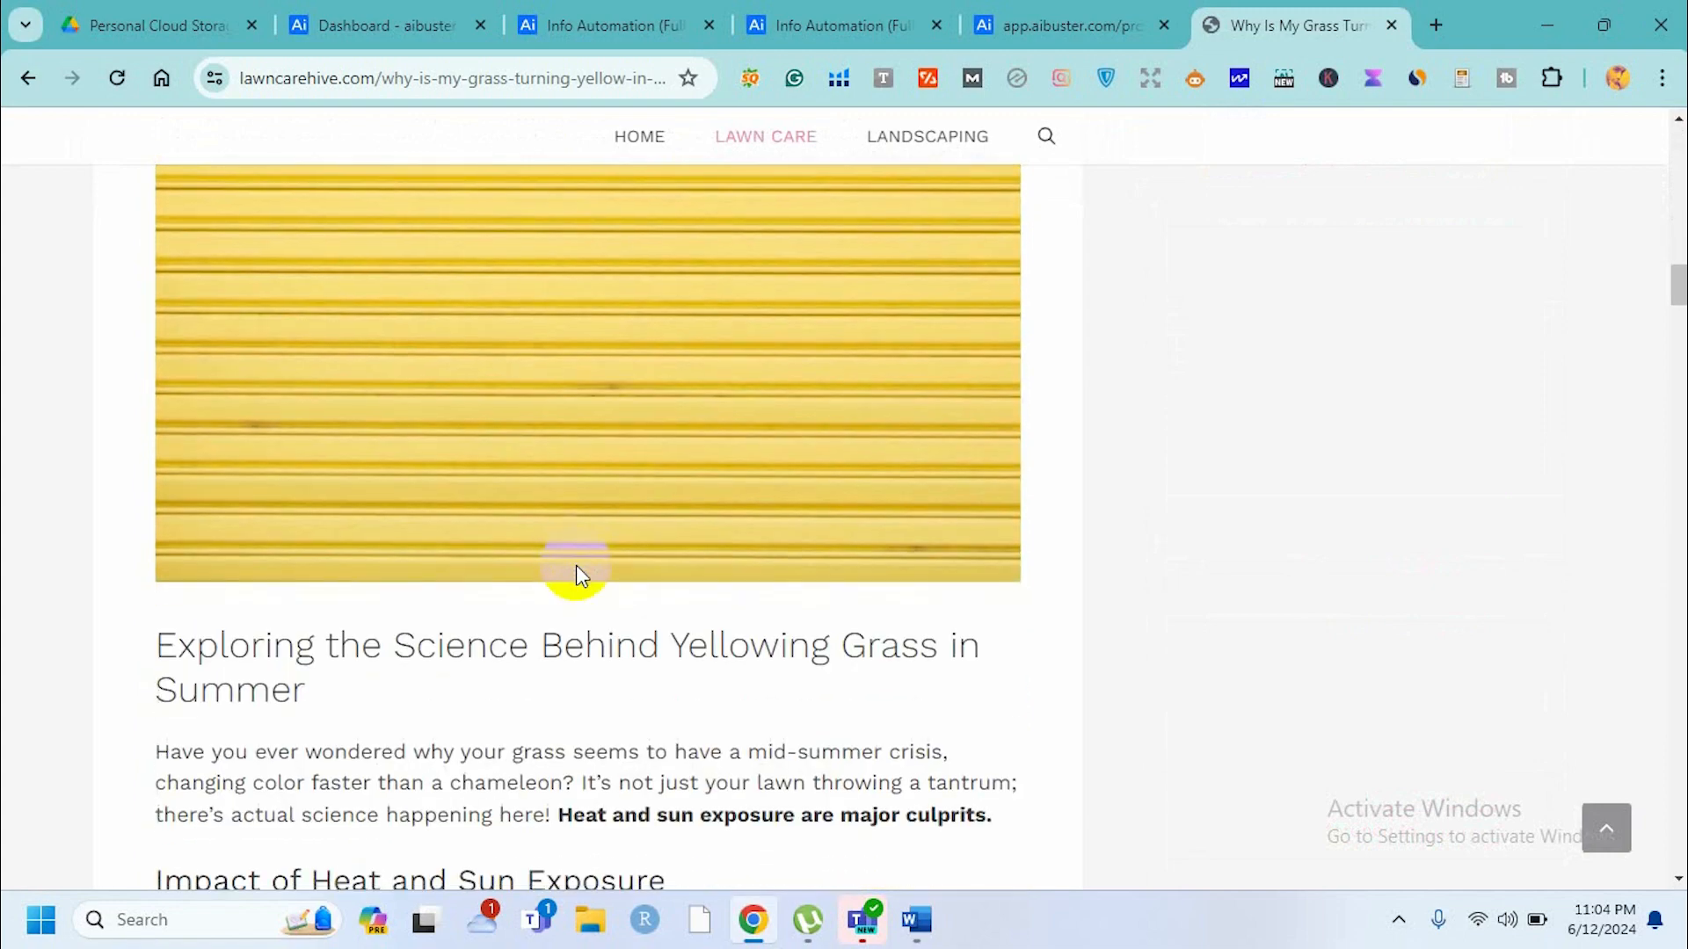
pyautogui.scroll(-6, 558, 350)
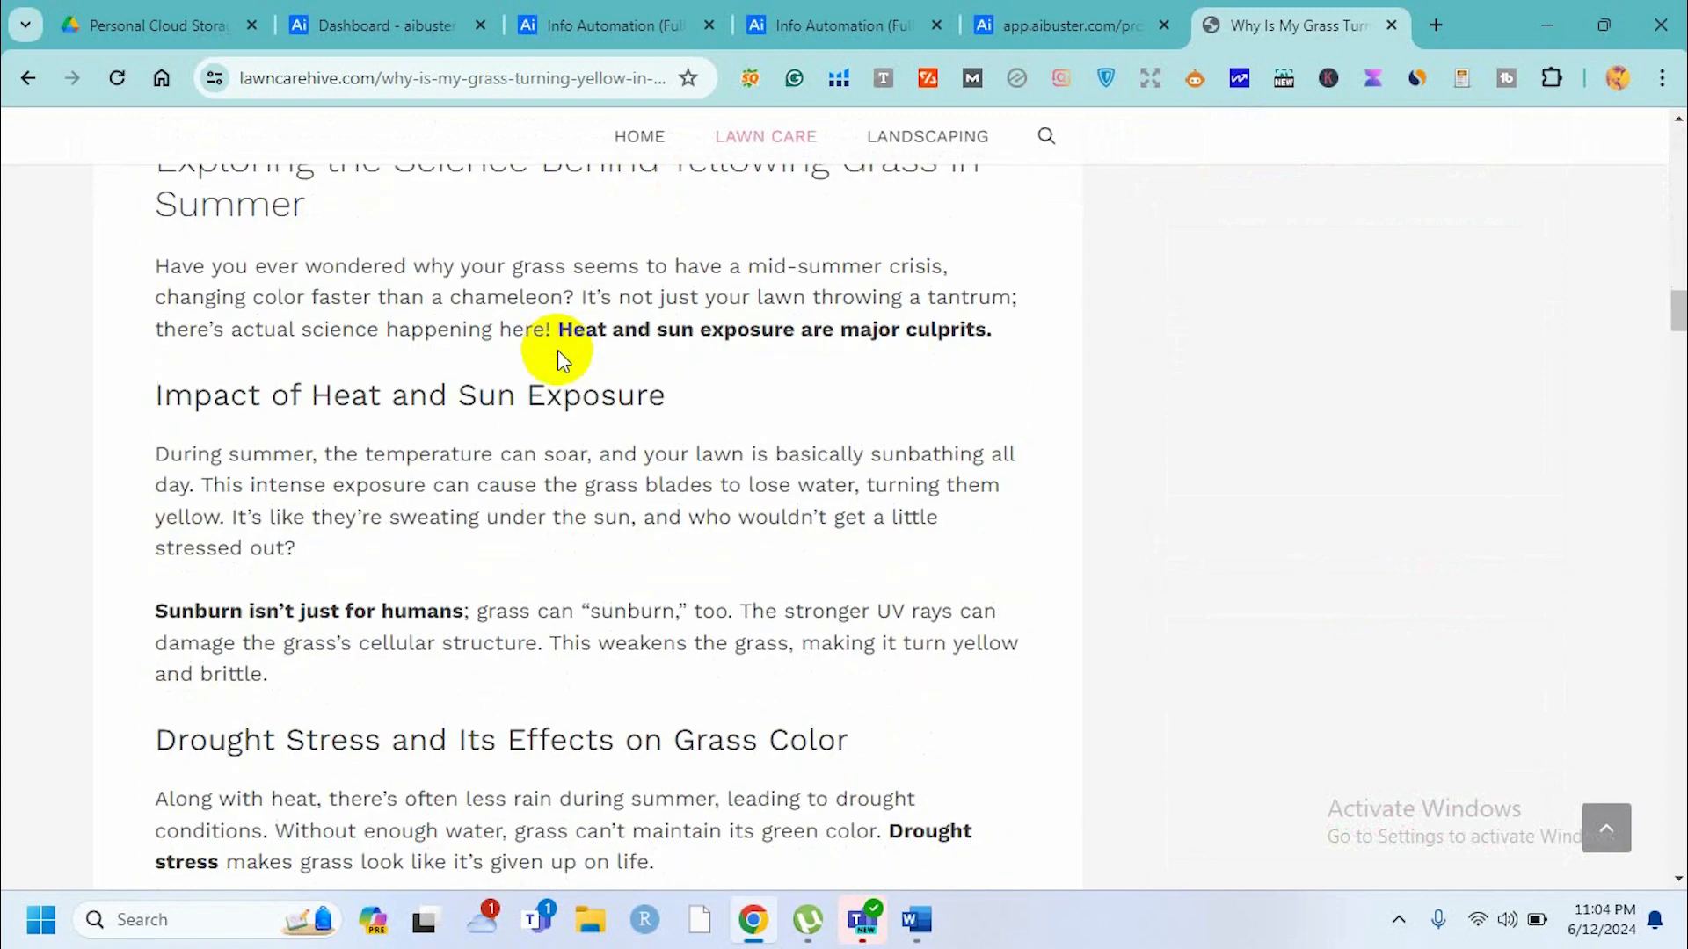
pyautogui.scroll(2, 557, 350)
pyautogui.scroll(-8, 557, 350)
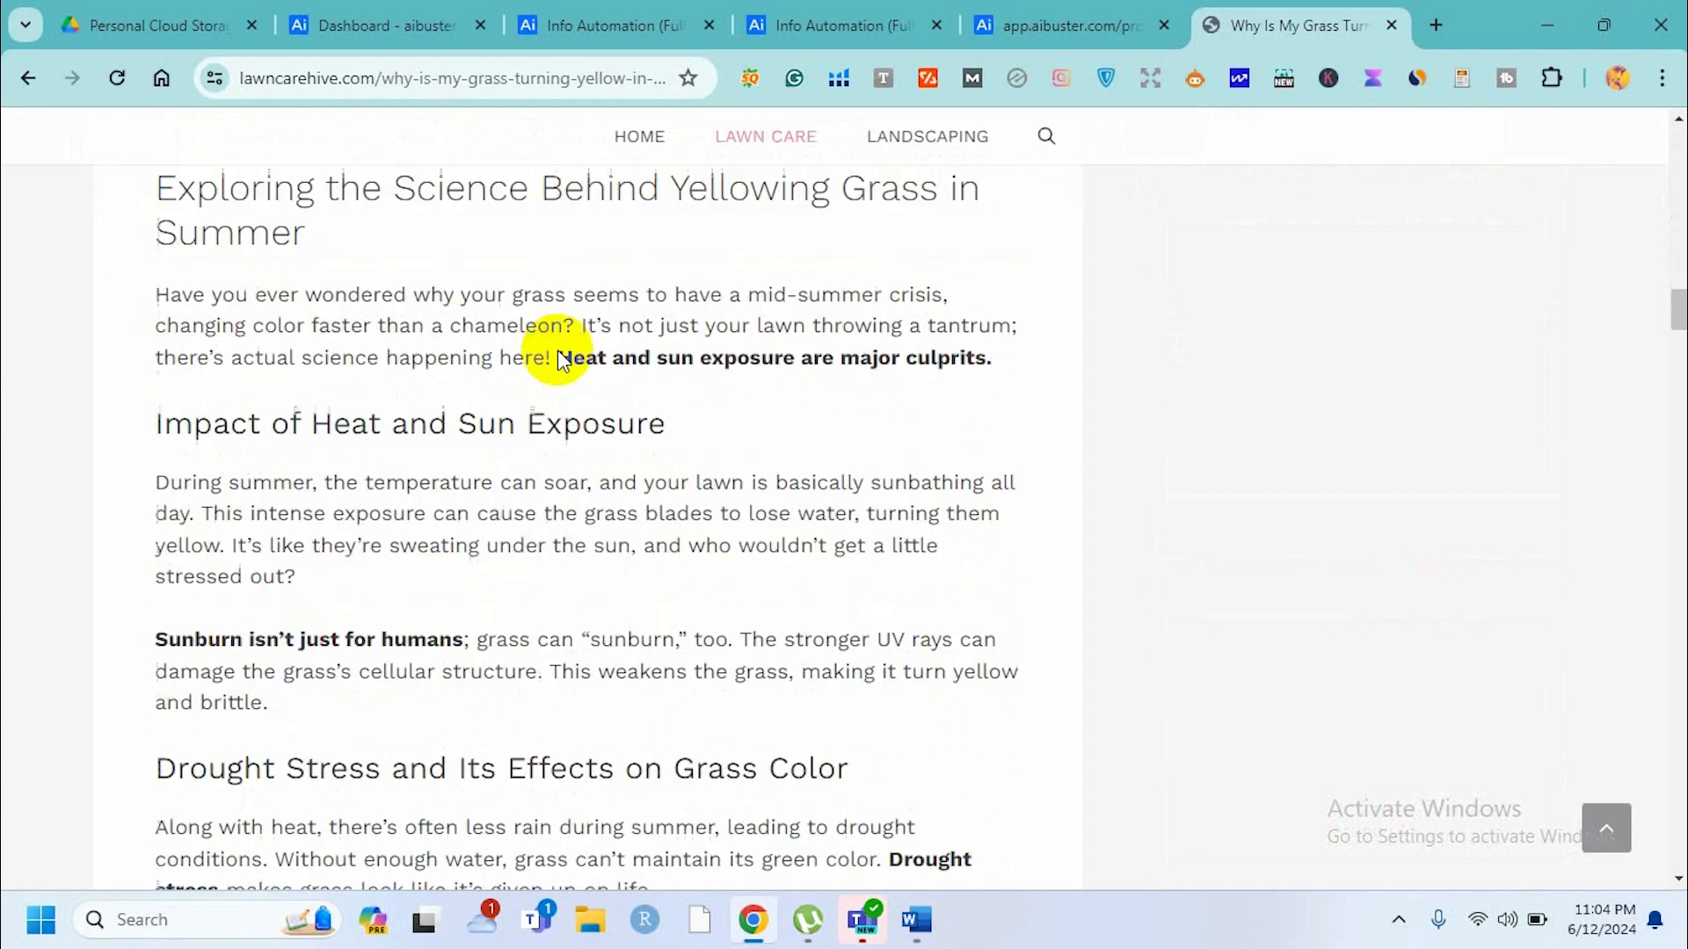
pyautogui.scroll(-14, 559, 352)
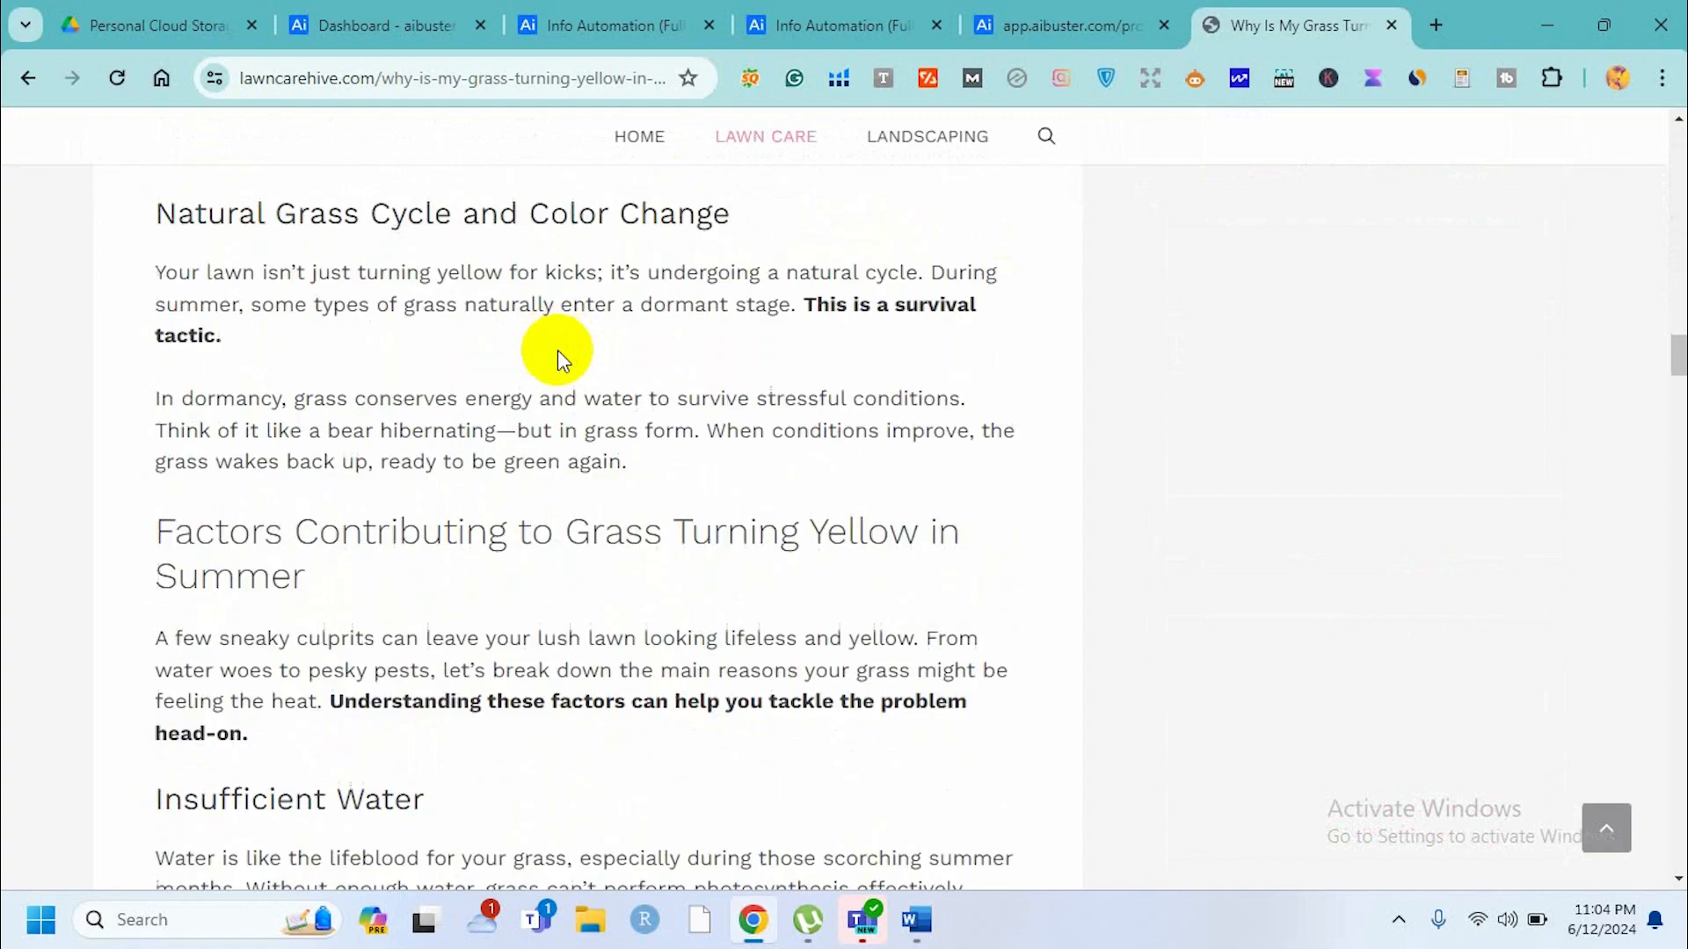
pyautogui.scroll(-16, 559, 351)
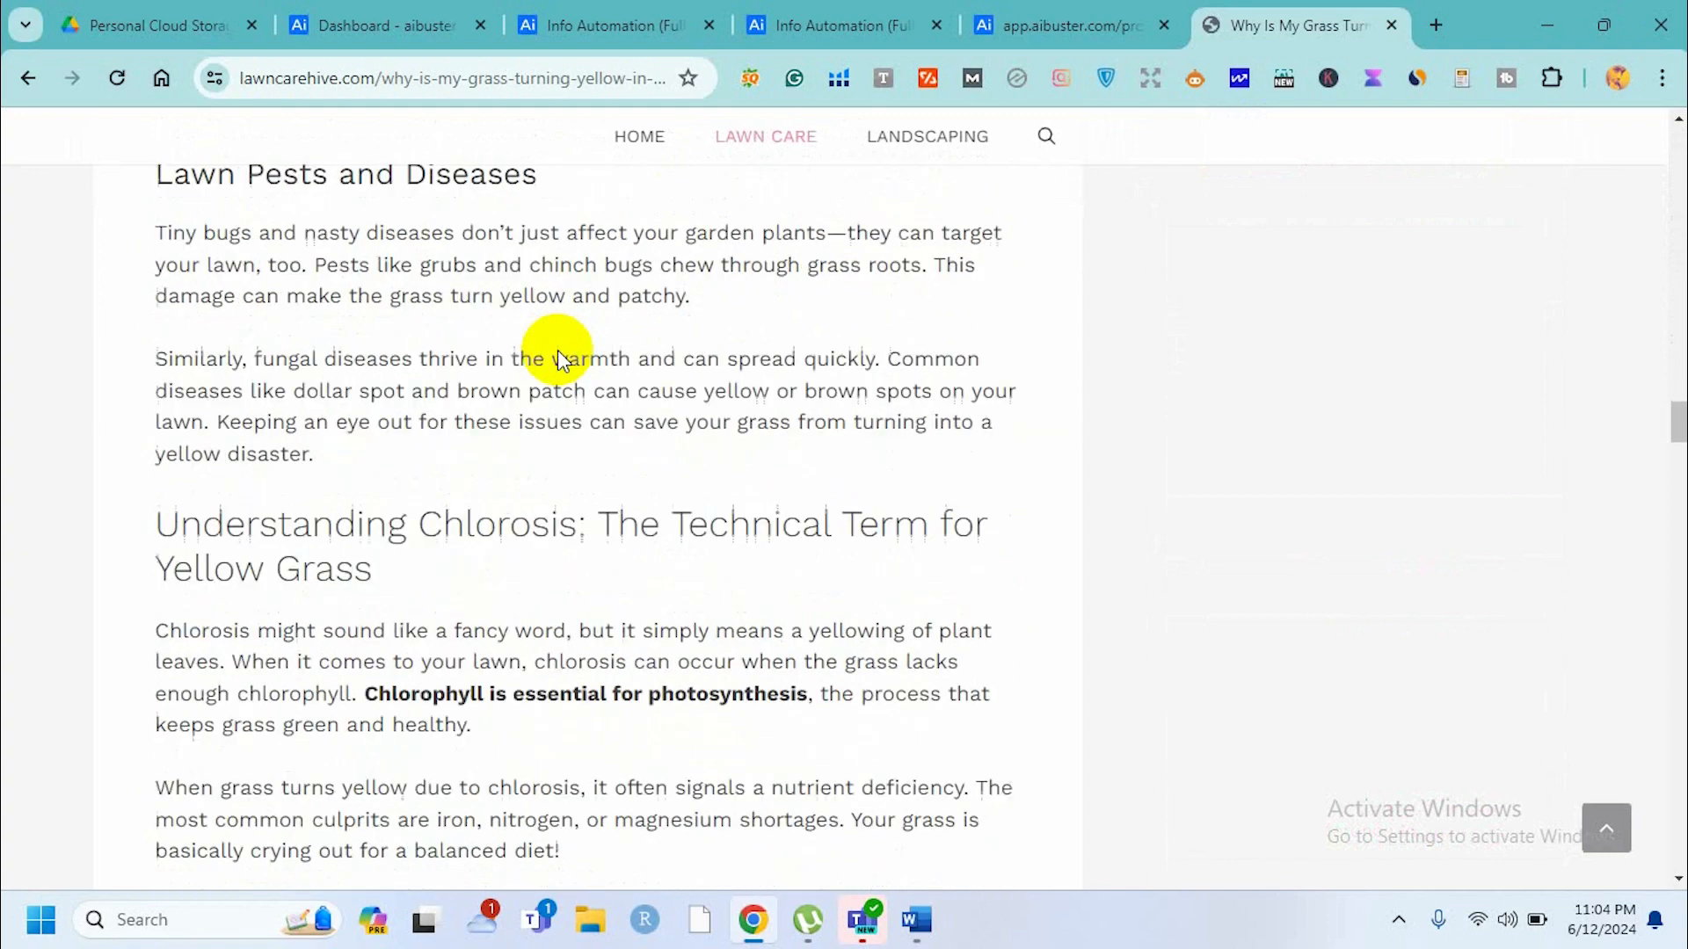
pyautogui.scroll(-13, 561, 359)
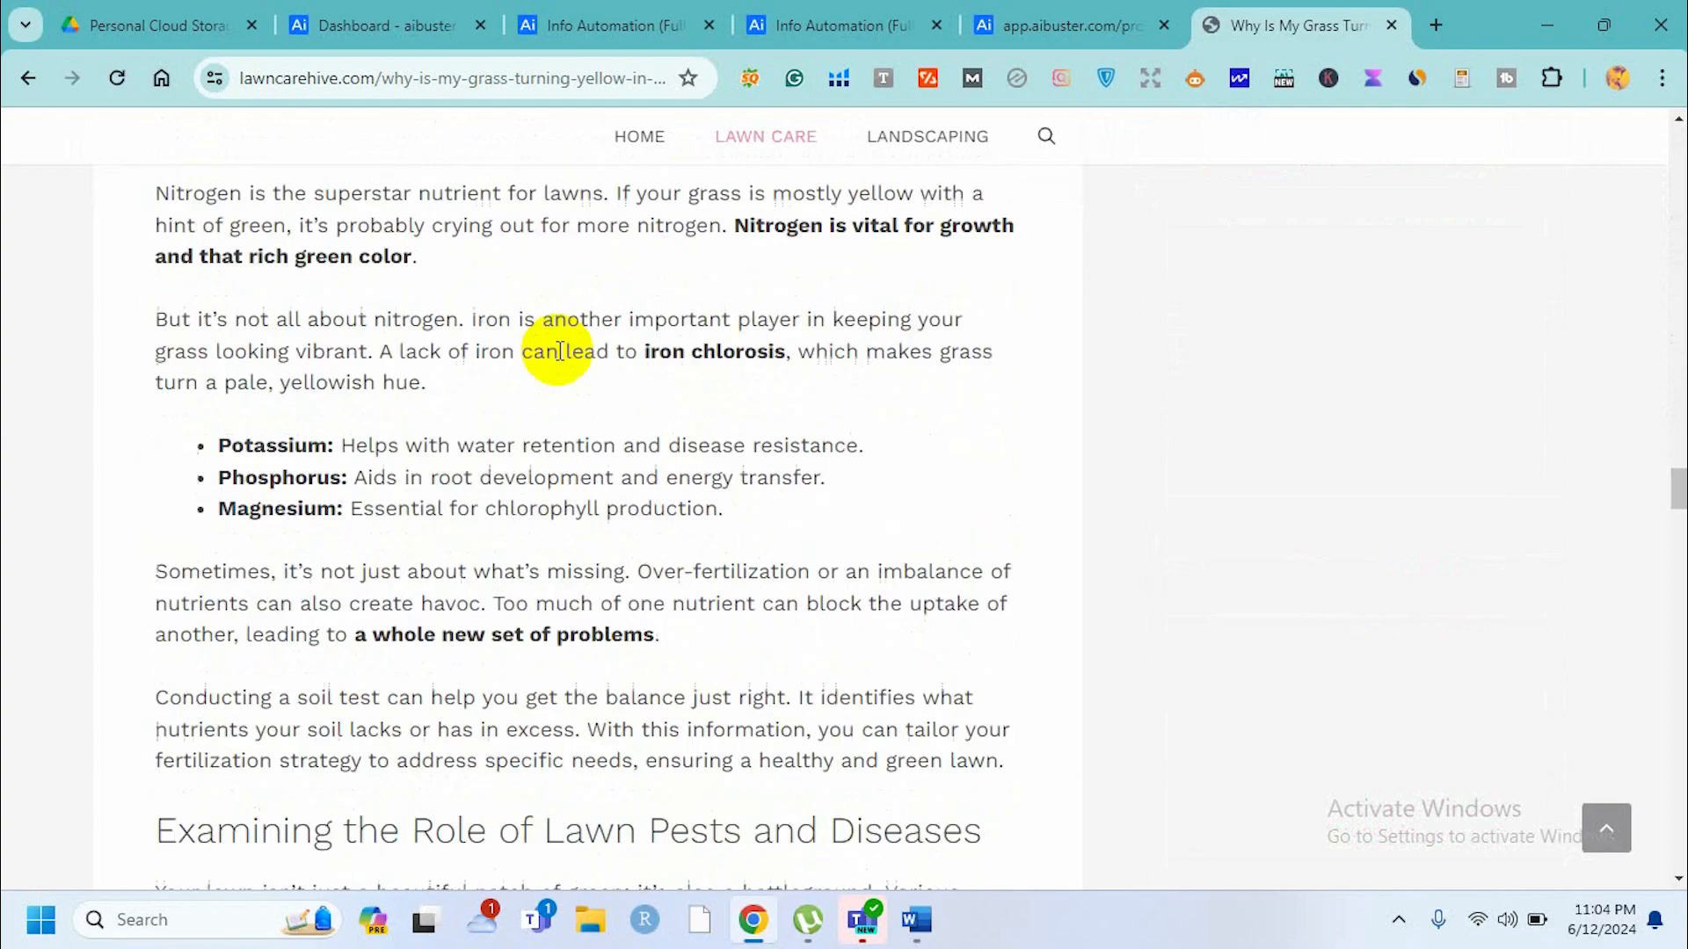
pyautogui.scroll(-13, 559, 359)
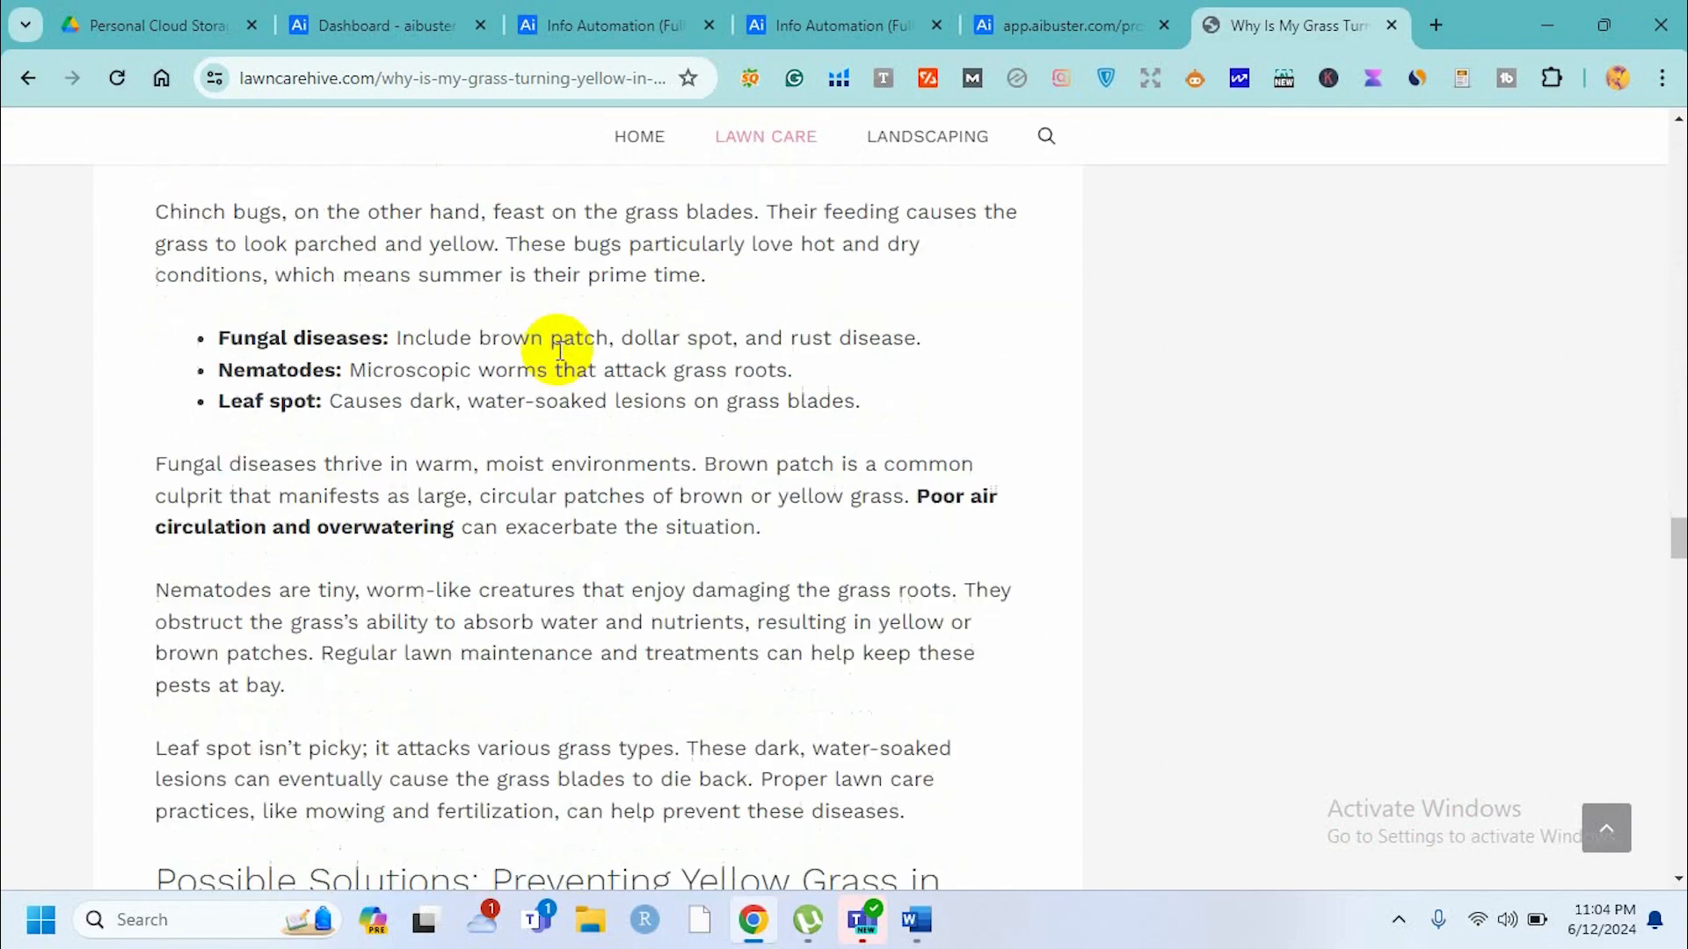
pyautogui.scroll(-14, 559, 351)
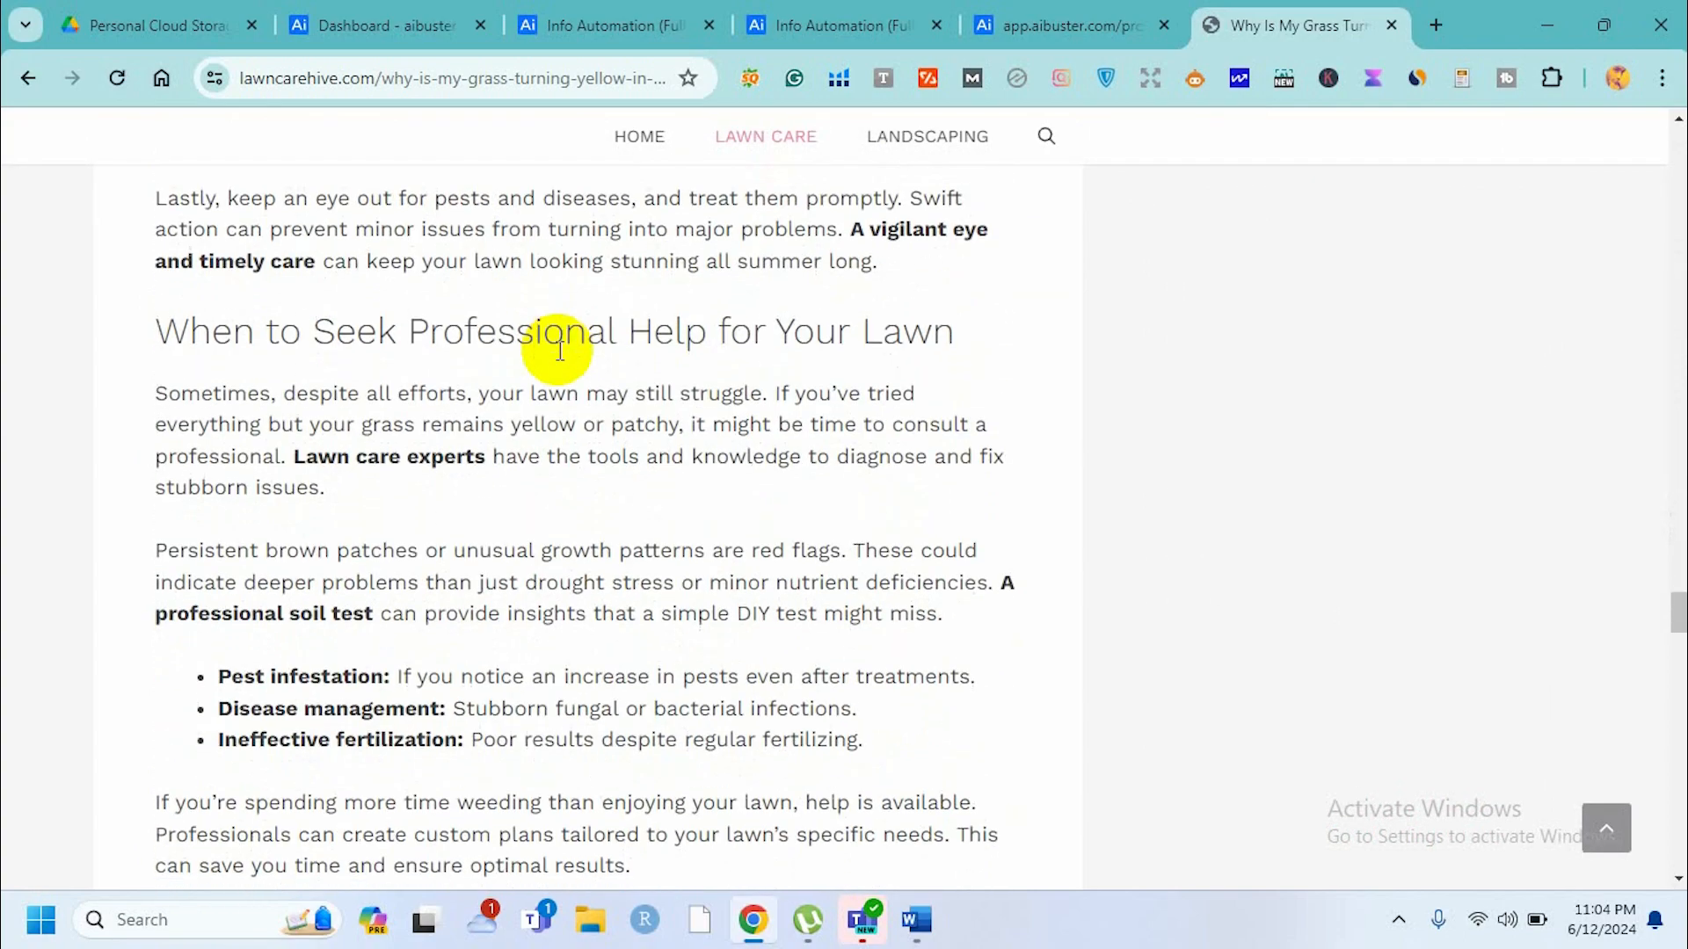
pyautogui.scroll(-10, 558, 350)
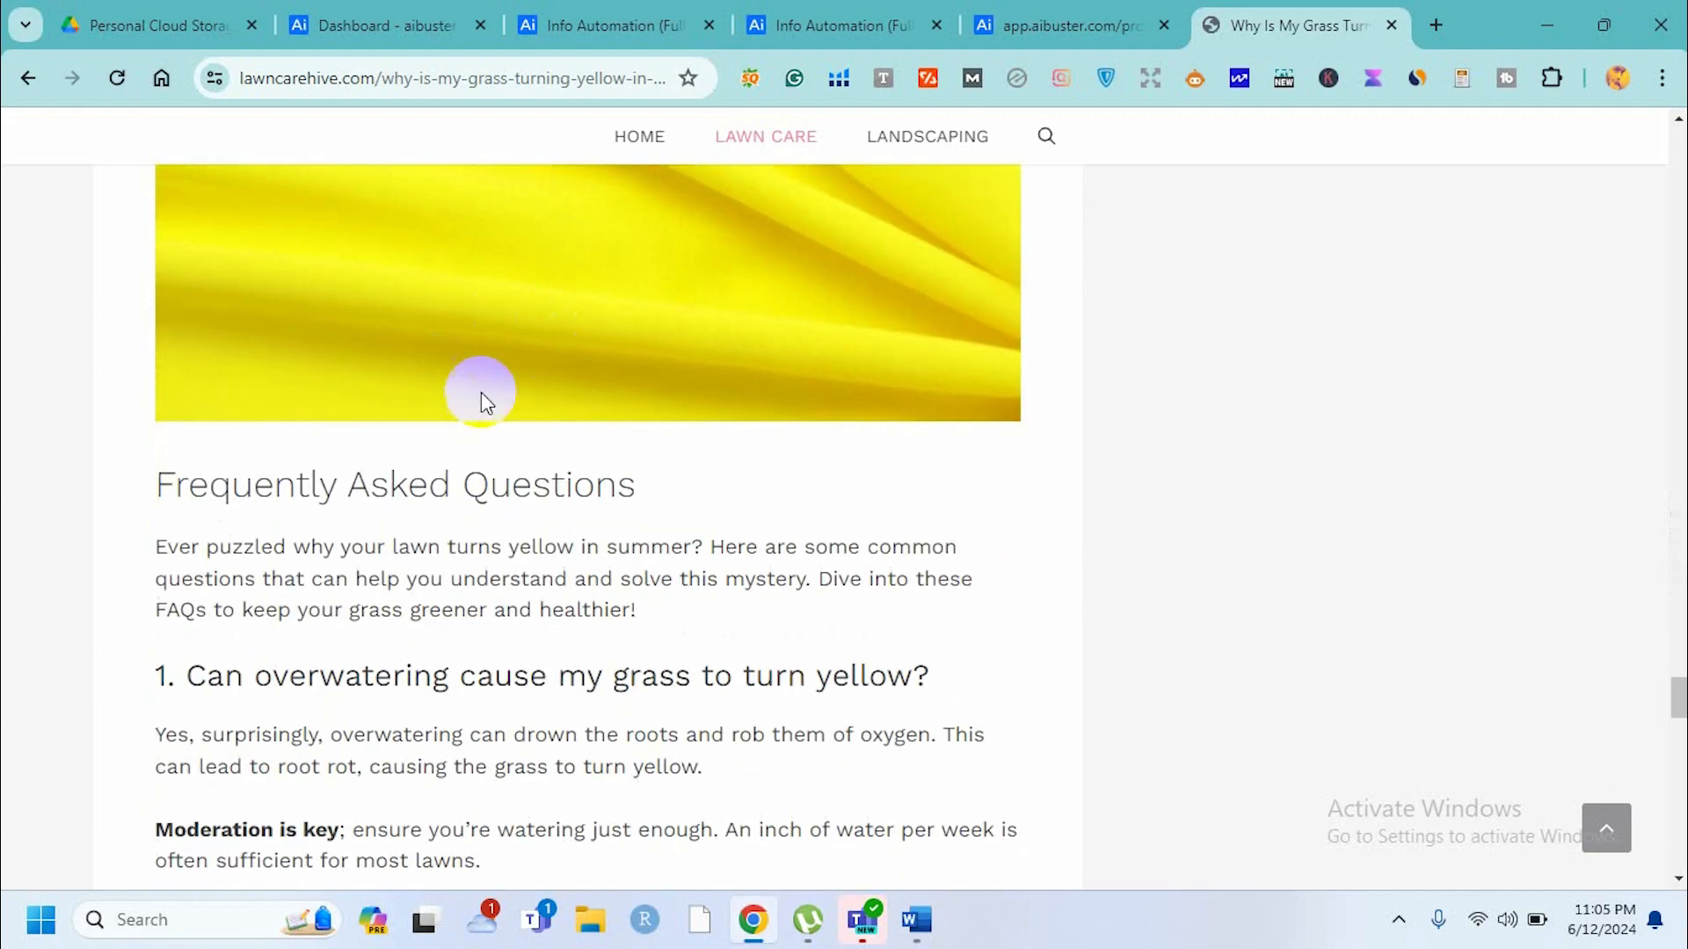
pyautogui.scroll(5, 624, 389)
pyautogui.scroll(-6, 624, 389)
pyautogui.scroll(-7, 624, 388)
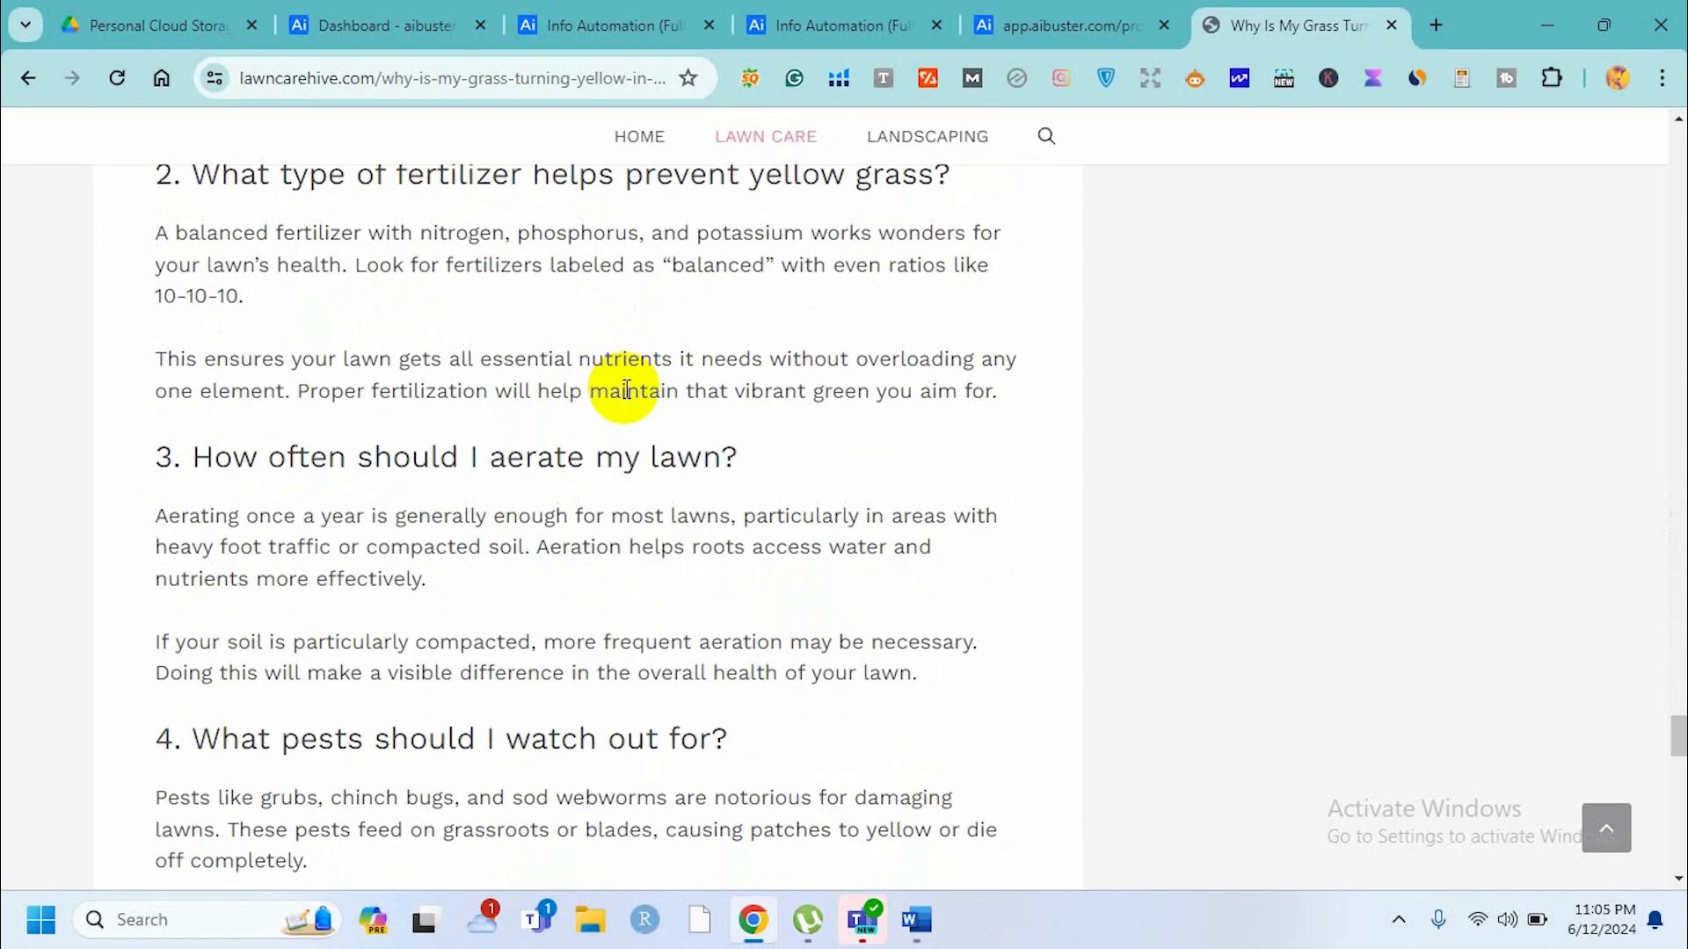
pyautogui.scroll(-12, 625, 389)
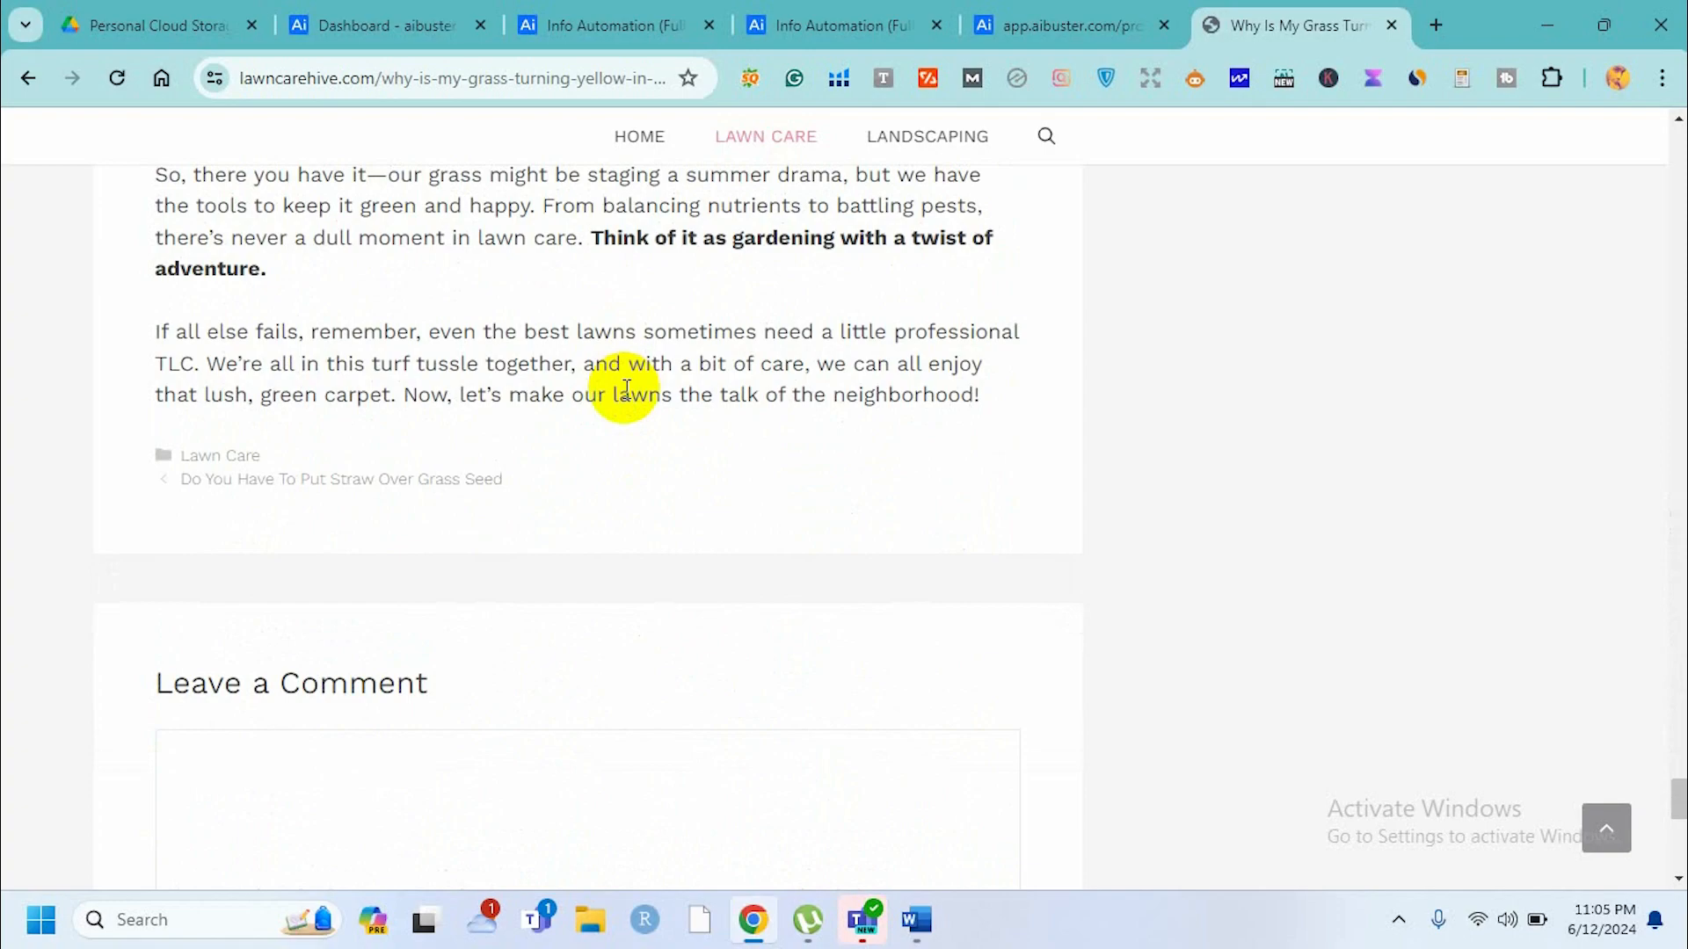
pyautogui.scroll(20, 624, 389)
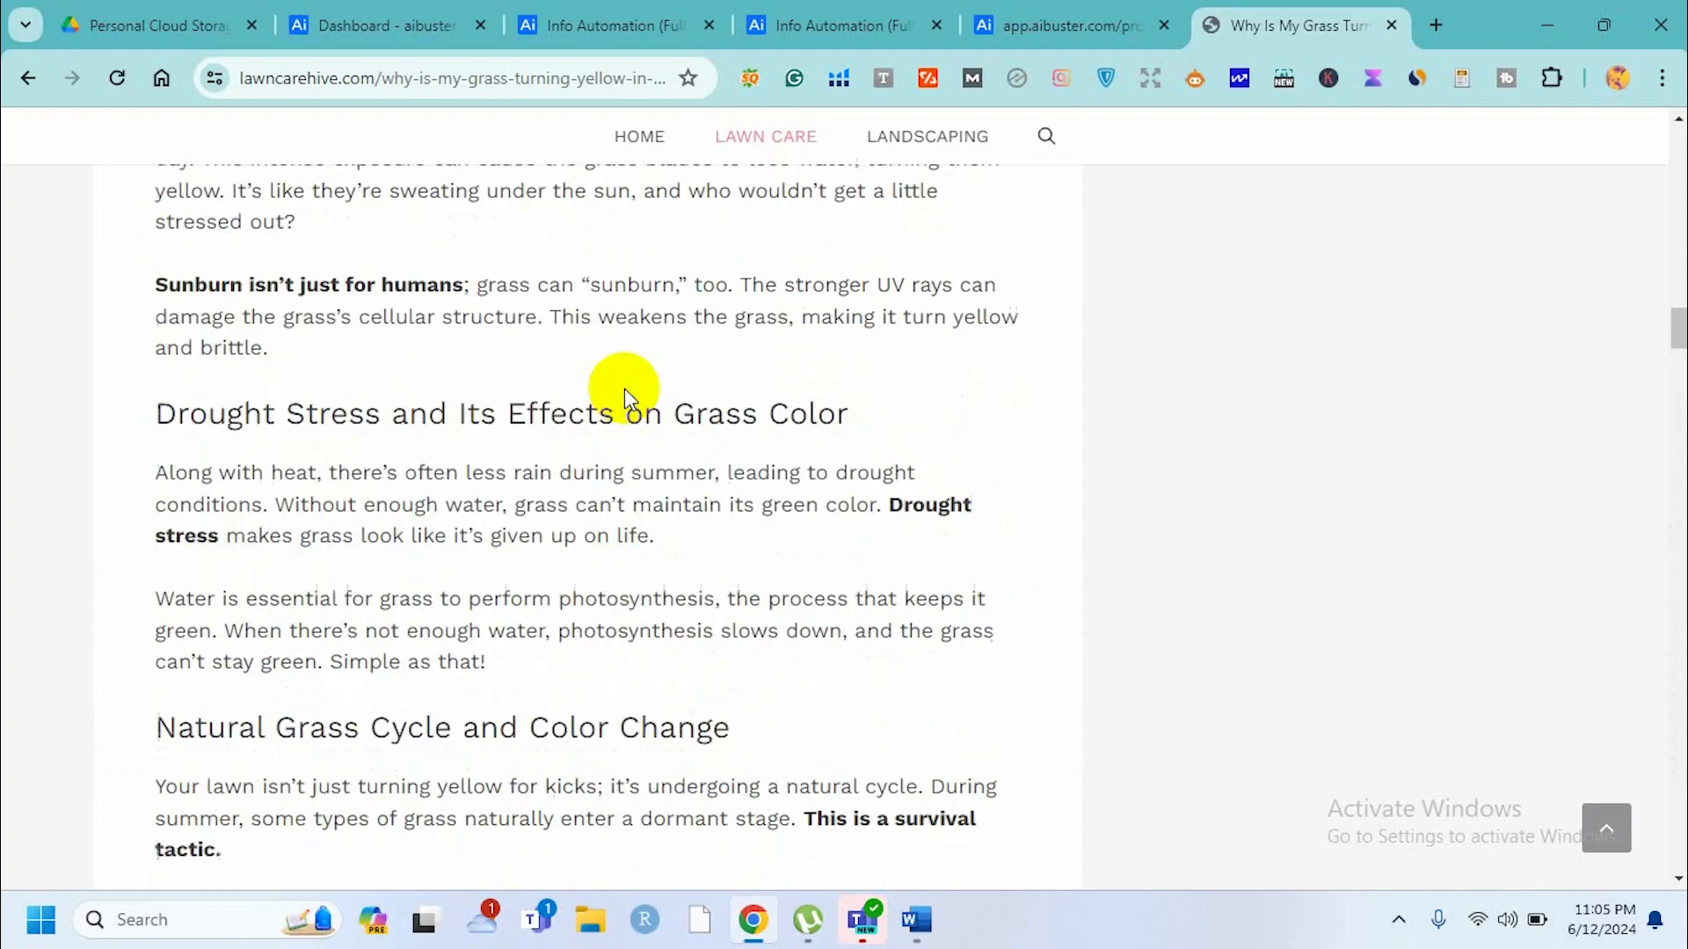
pyautogui.scroll(15, 624, 389)
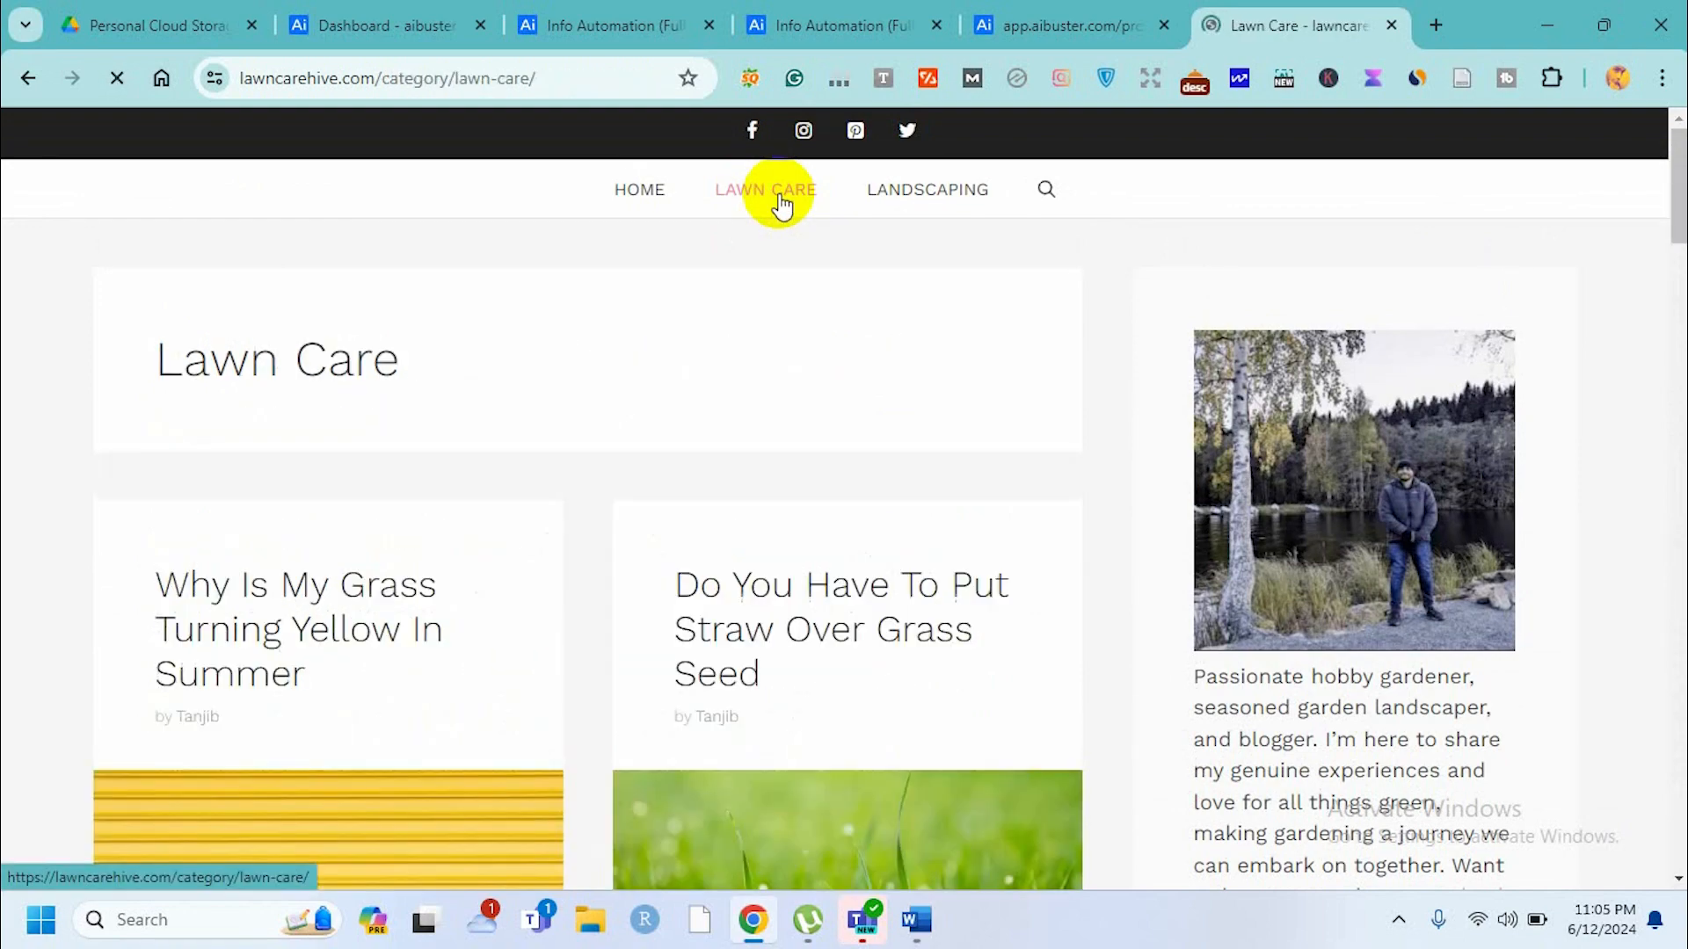
# Open the 'Do You Have To Put Straw Over Grass Seed' article and scroll through it to examine its headings, images and text.
pyautogui.click(816, 640)
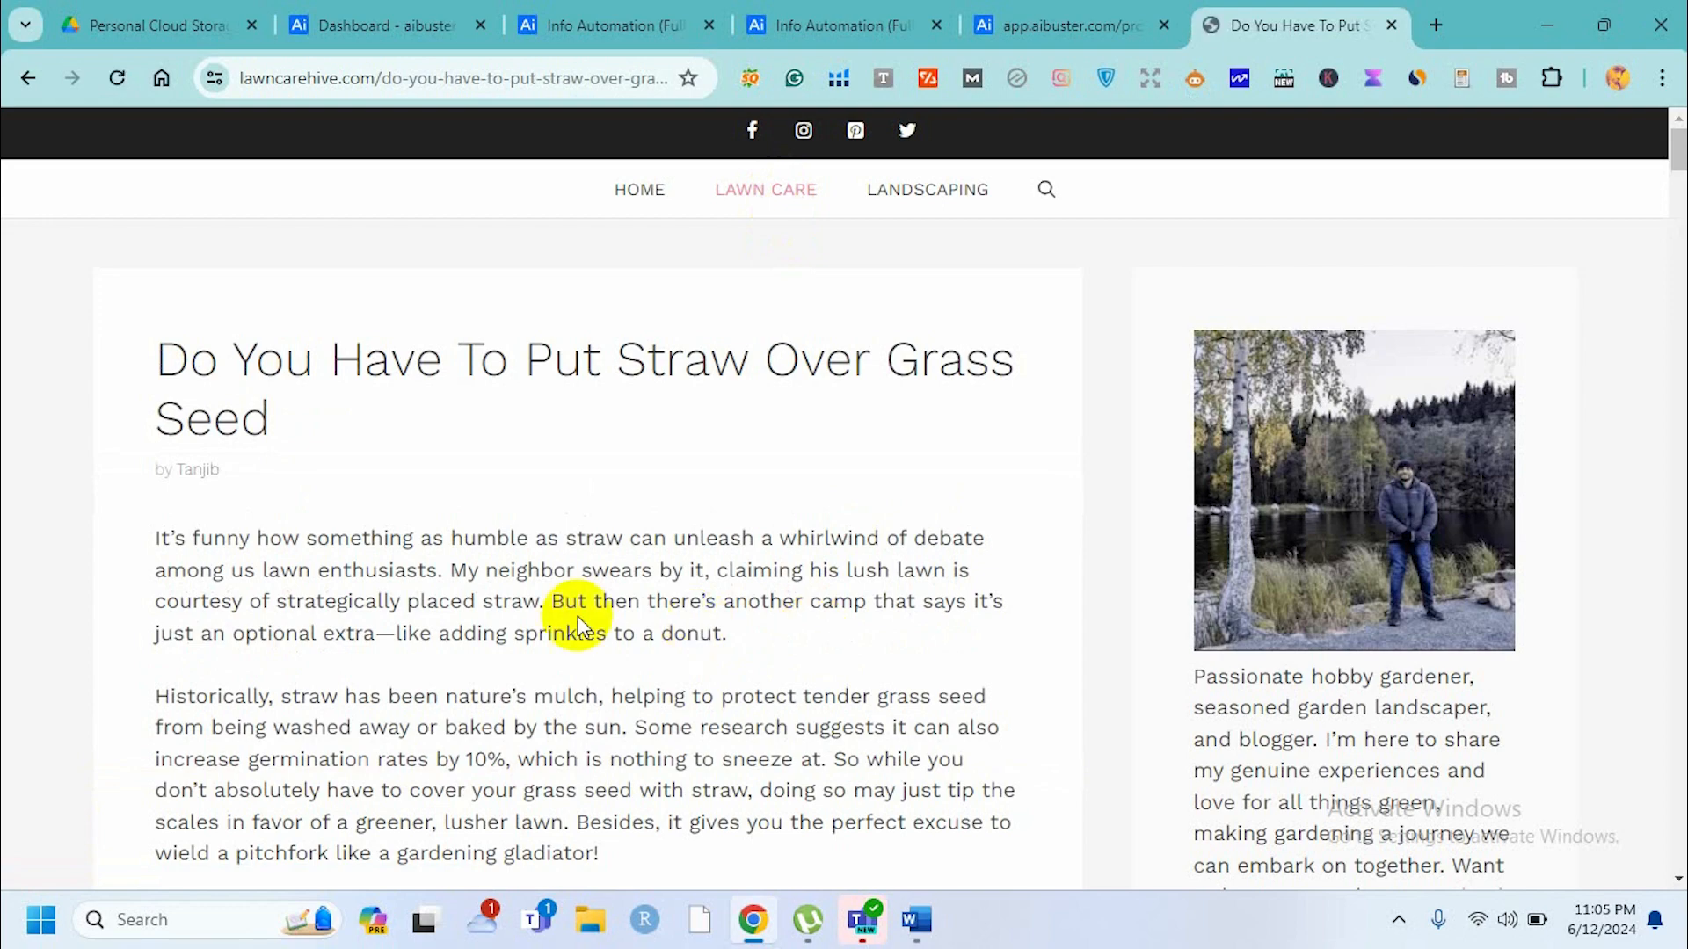
pyautogui.scroll(-9, 578, 621)
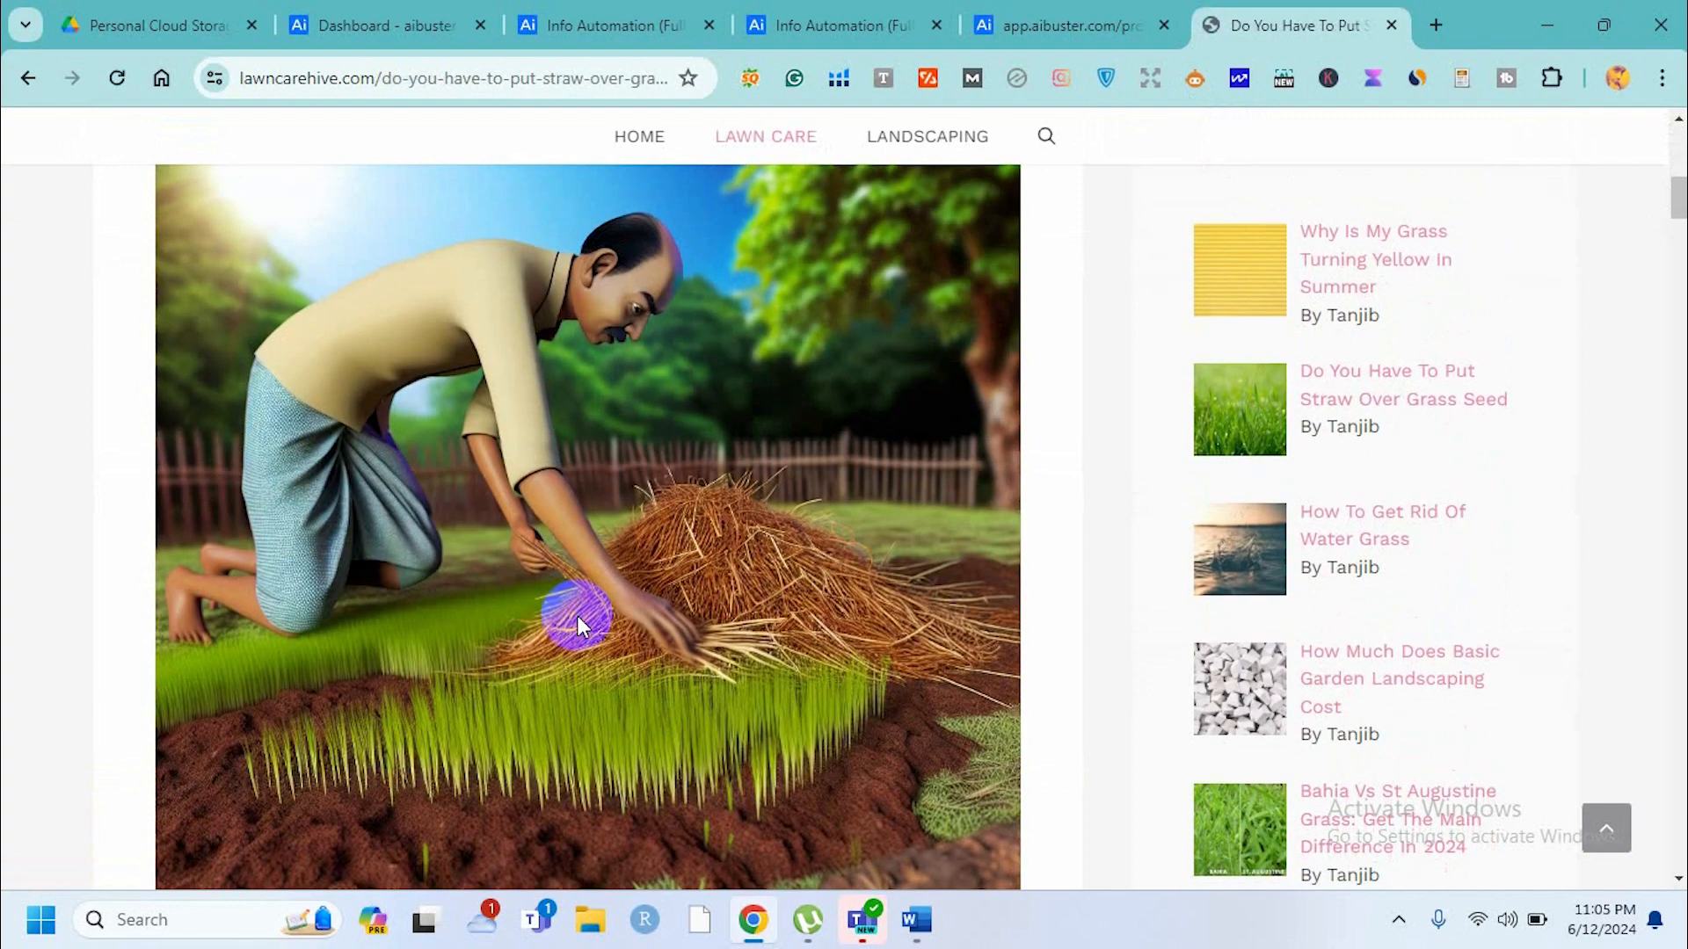
pyautogui.scroll(-9, 576, 615)
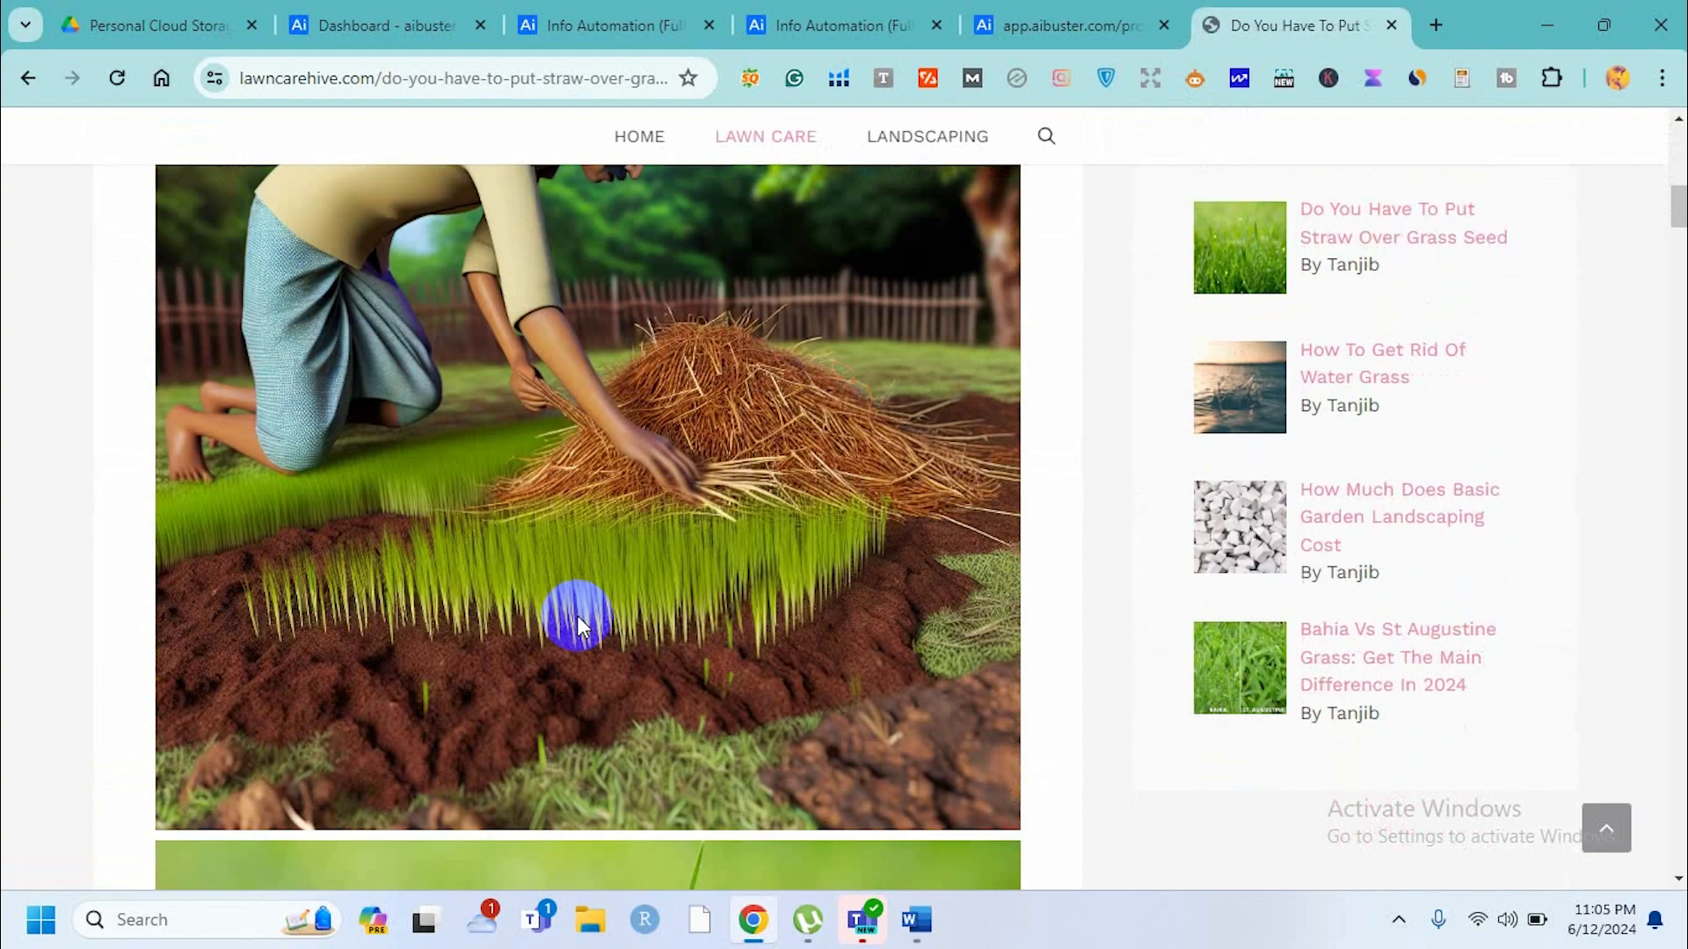
pyautogui.scroll(-12, 578, 622)
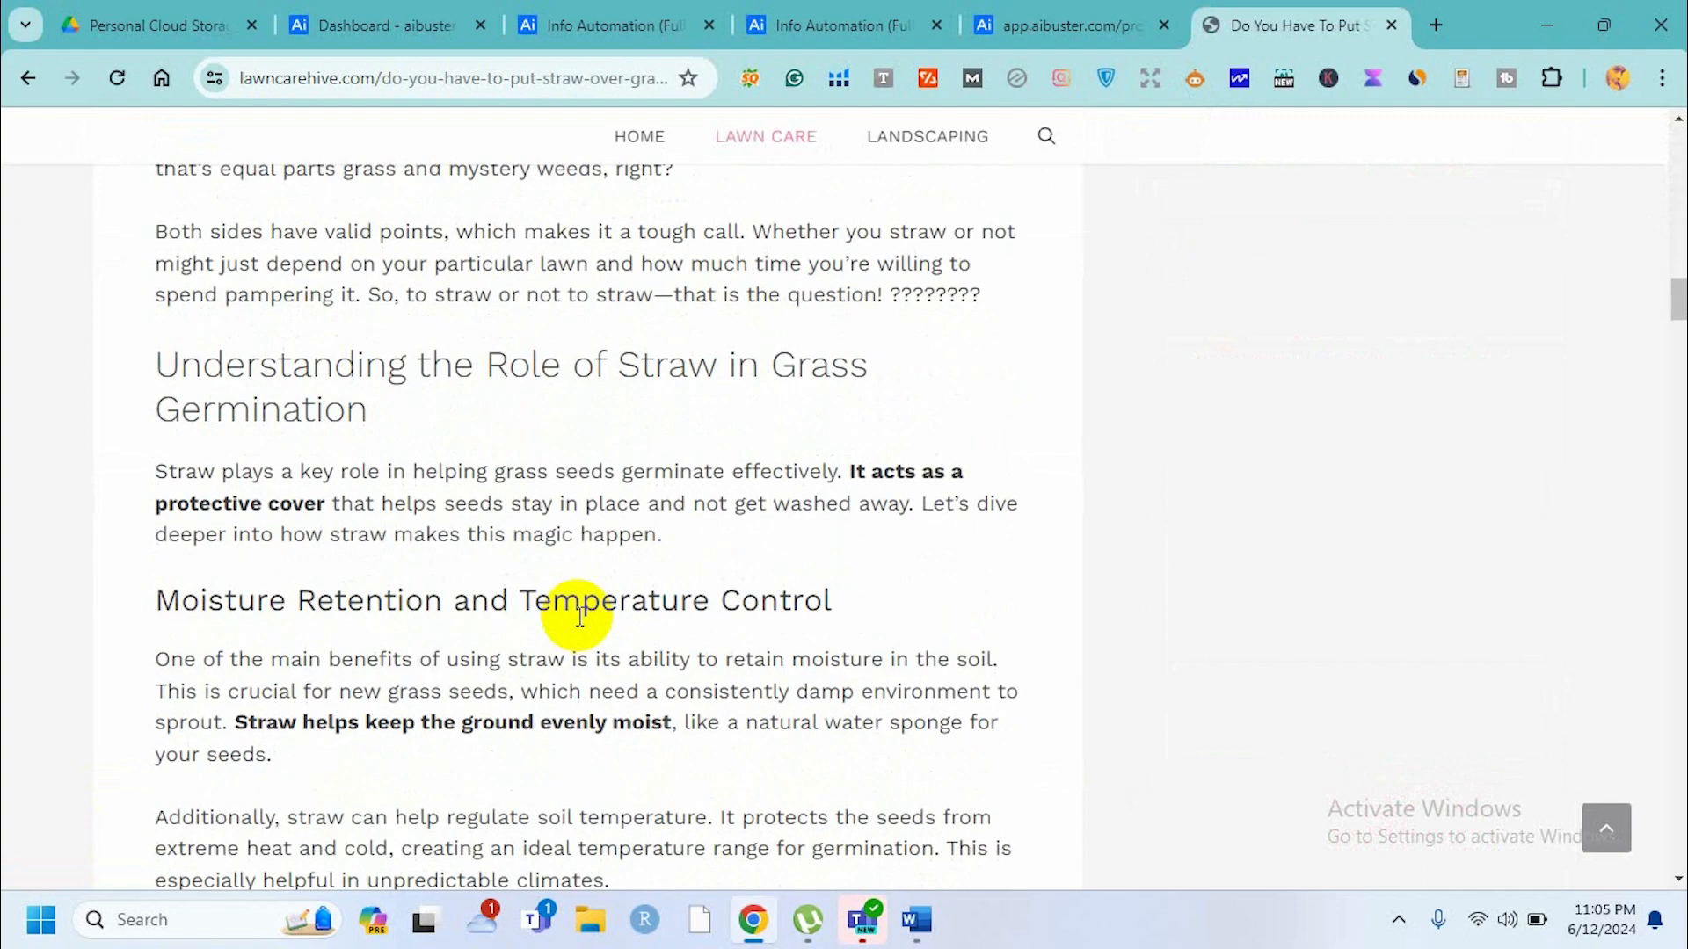
pyautogui.scroll(-8, 580, 617)
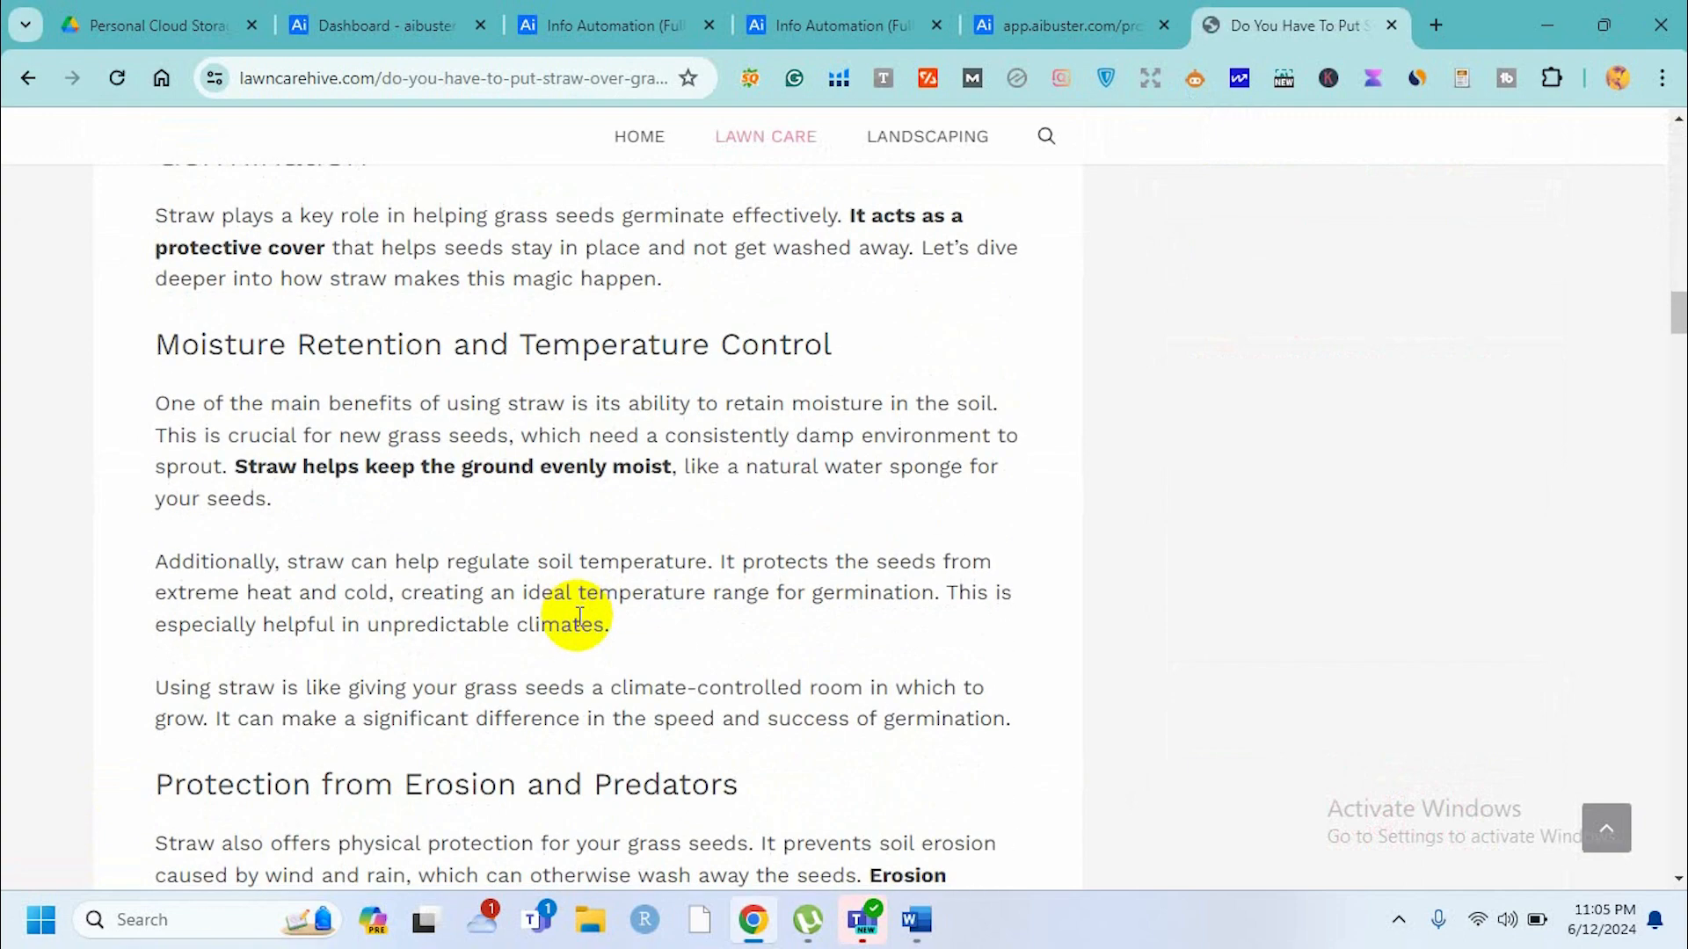
pyautogui.scroll(-1, 576, 615)
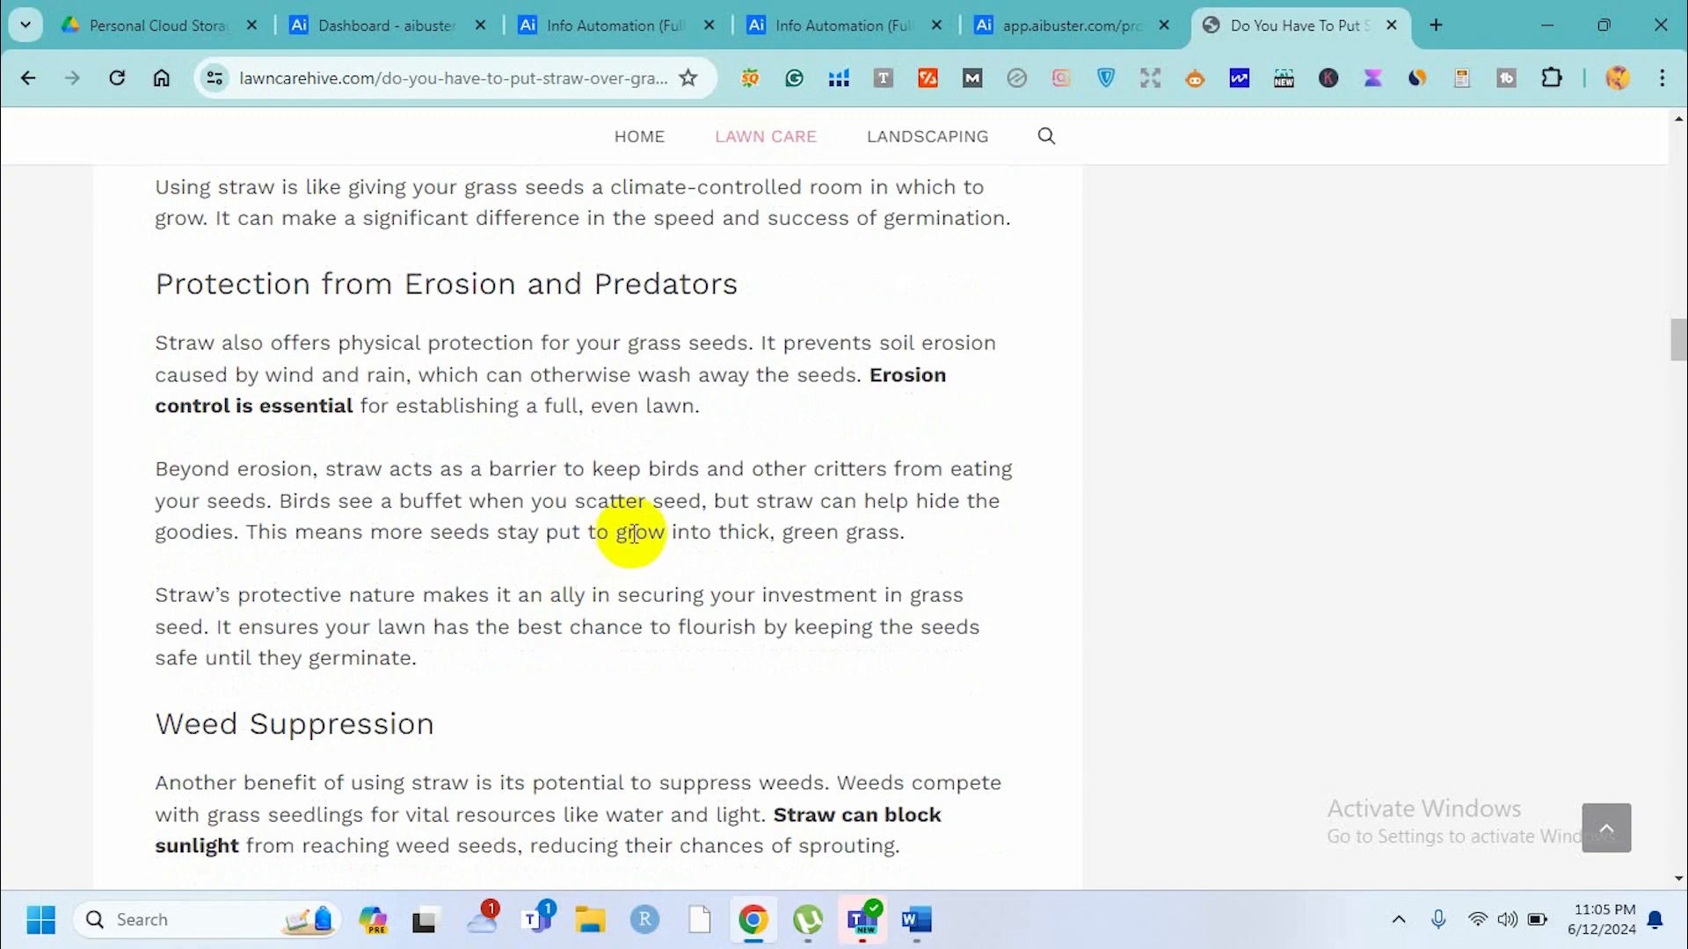
pyautogui.scroll(-13, 668, 477)
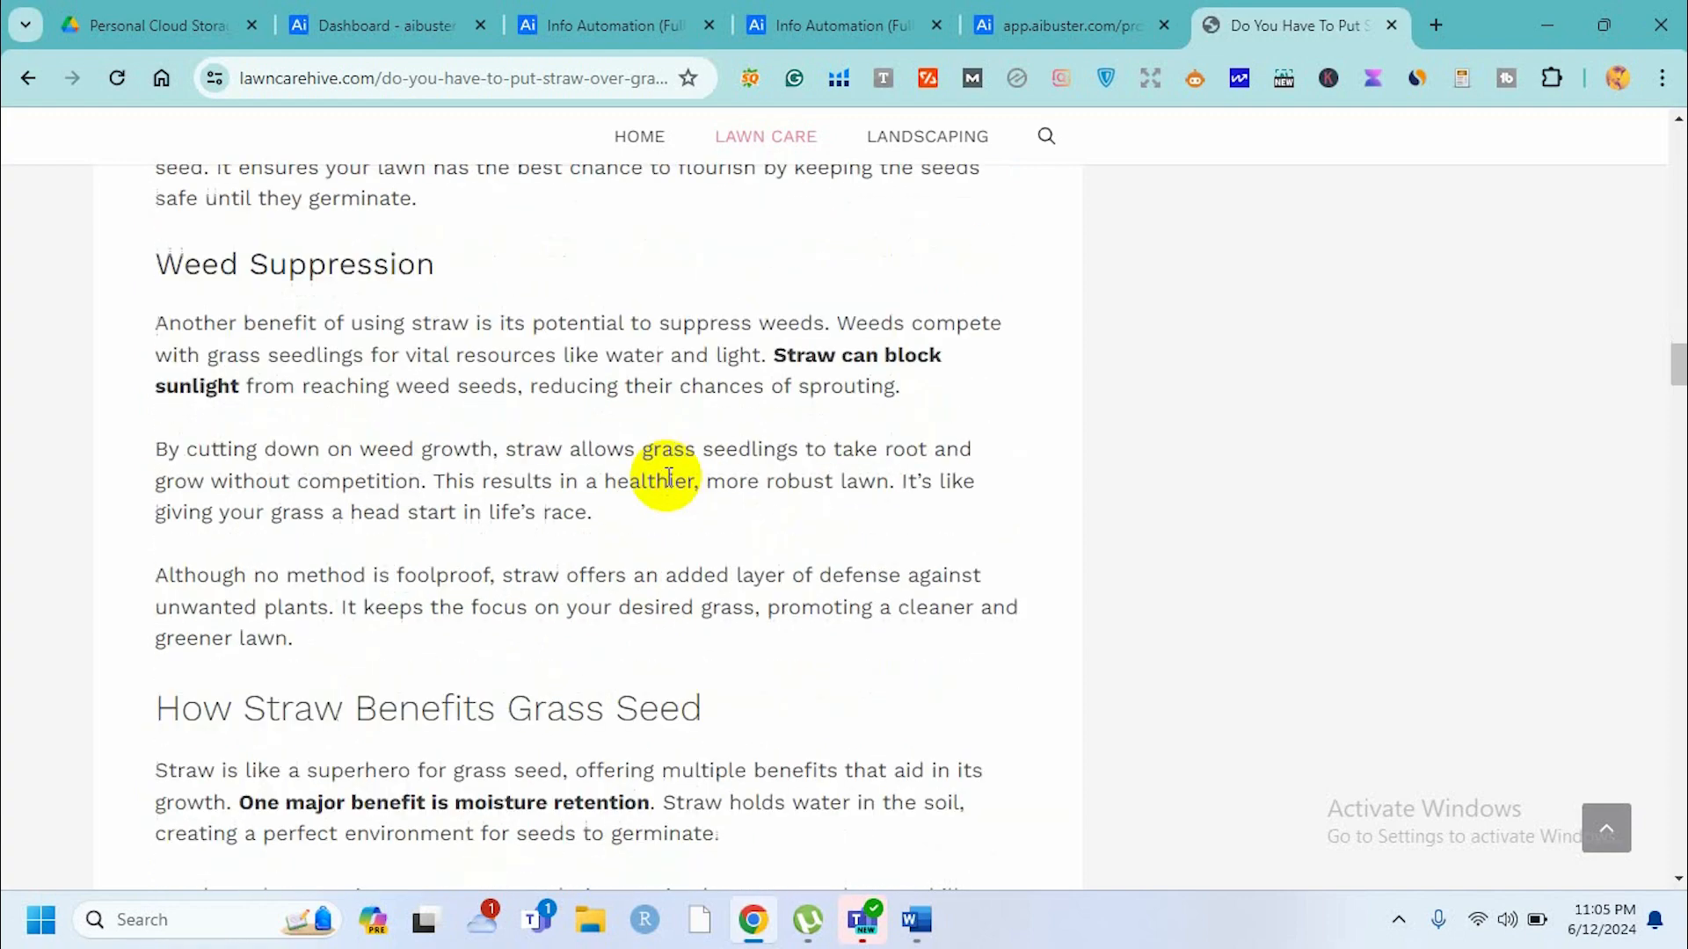
pyautogui.scroll(-13, 668, 477)
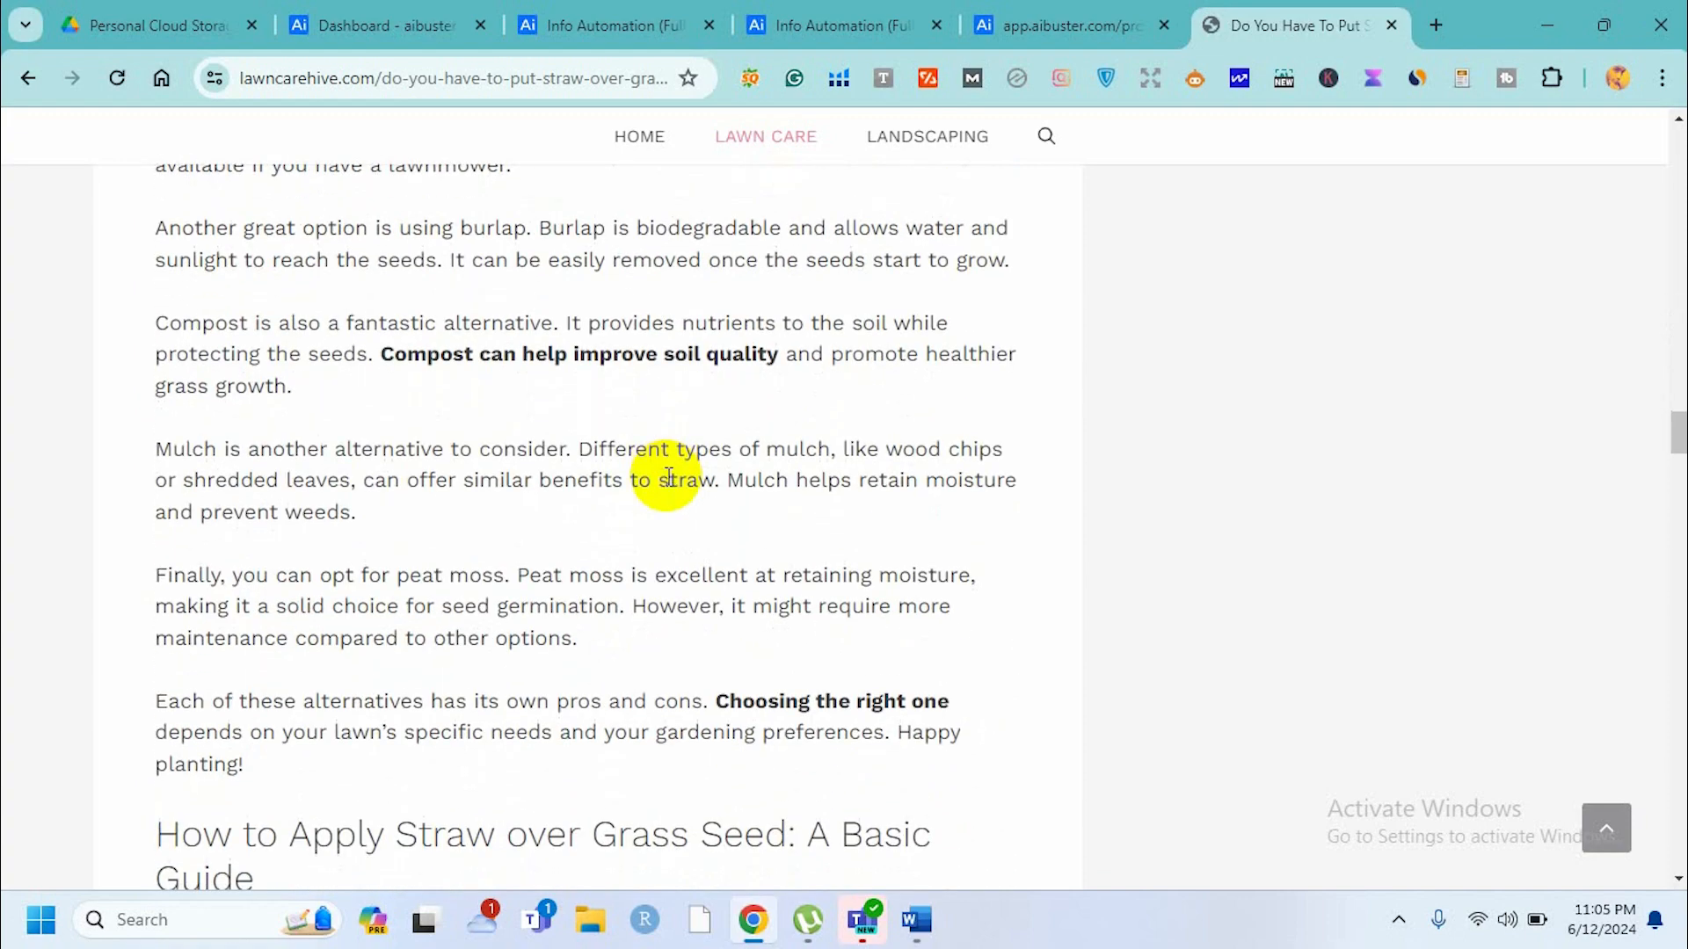
pyautogui.scroll(-3, 668, 478)
pyautogui.scroll(3, 668, 478)
pyautogui.scroll(-15, 668, 477)
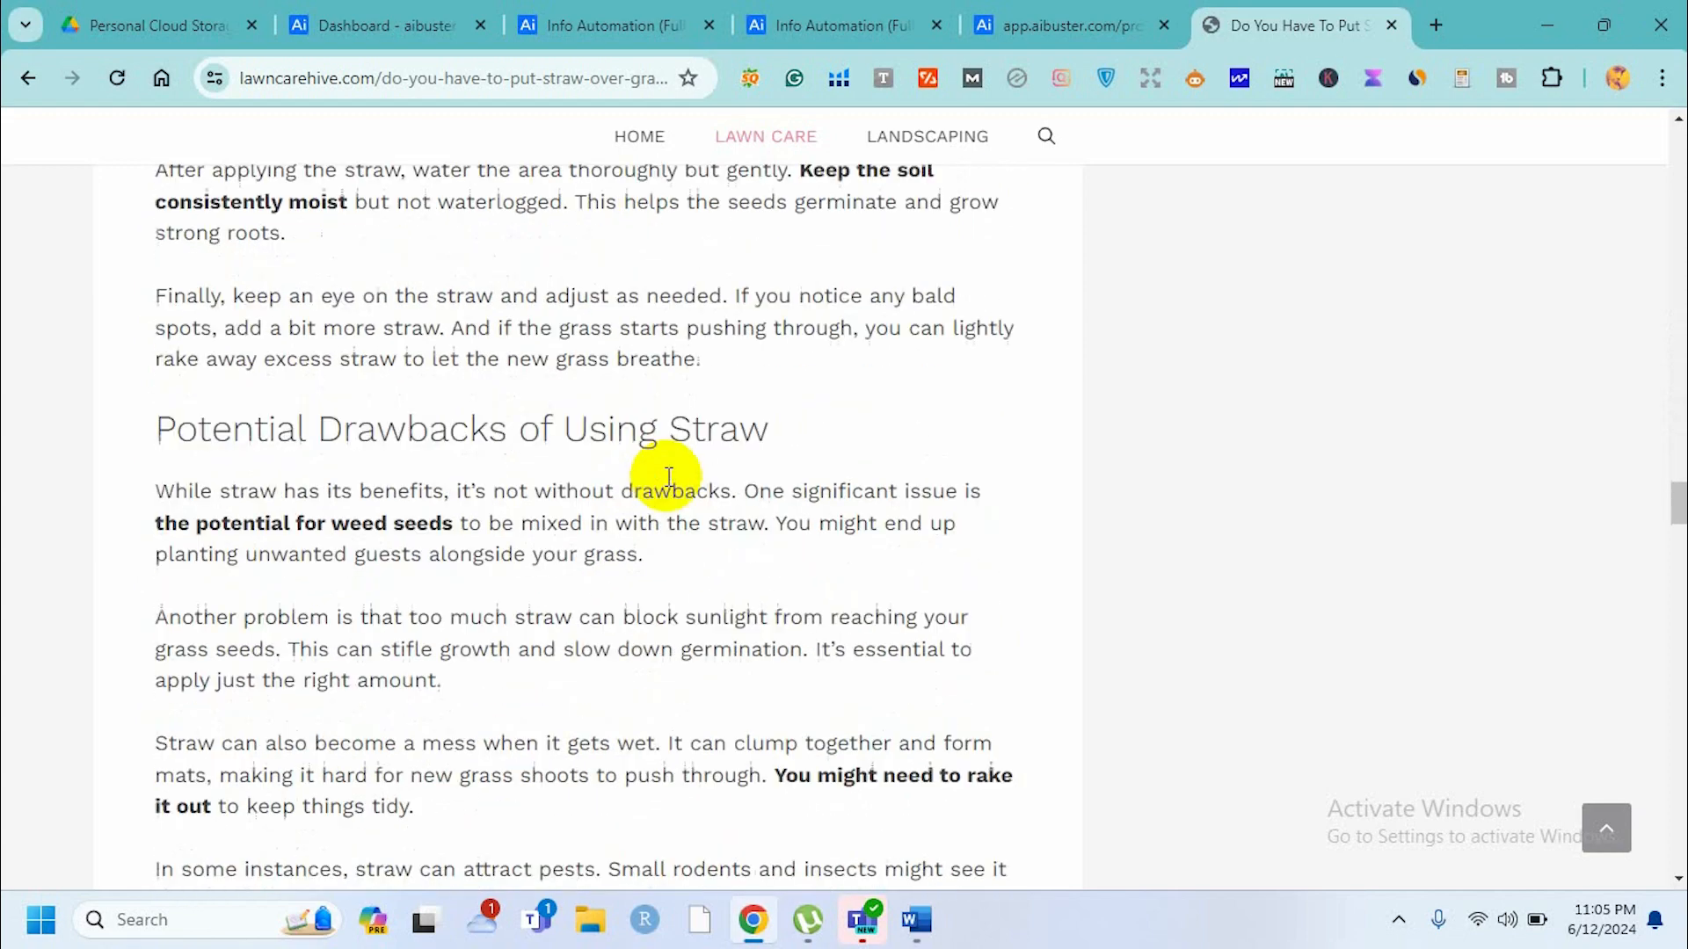
pyautogui.scroll(-10, 666, 477)
pyautogui.scroll(20, 666, 477)
pyautogui.scroll(20, 669, 478)
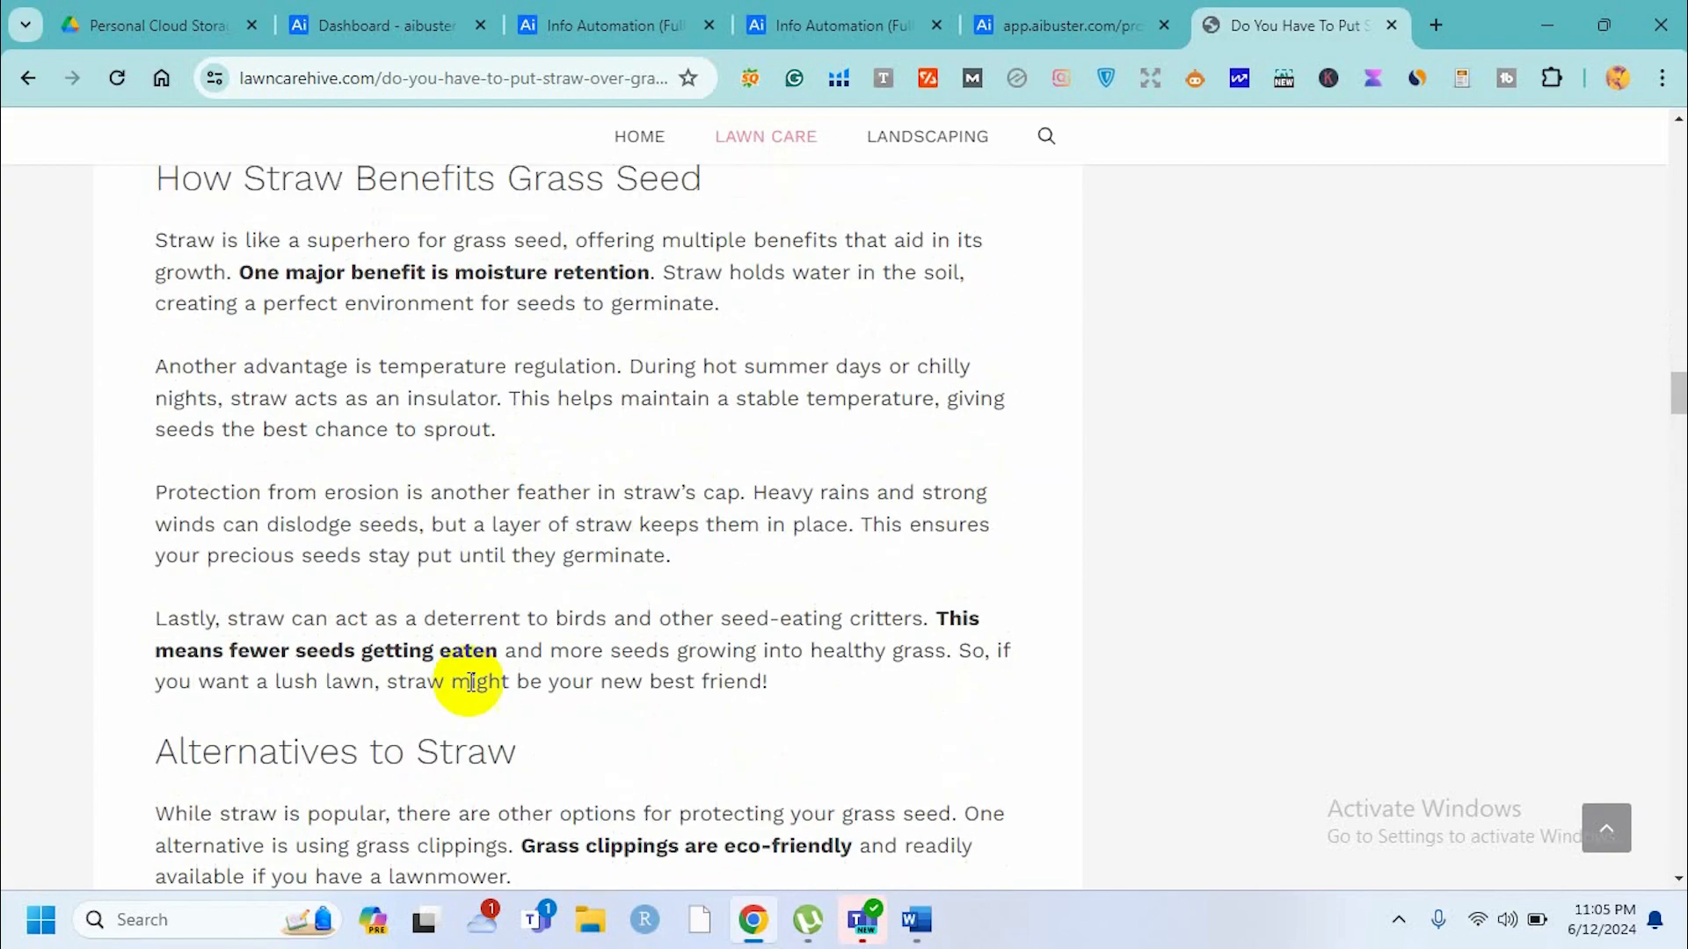
pyautogui.scroll(5, 468, 682)
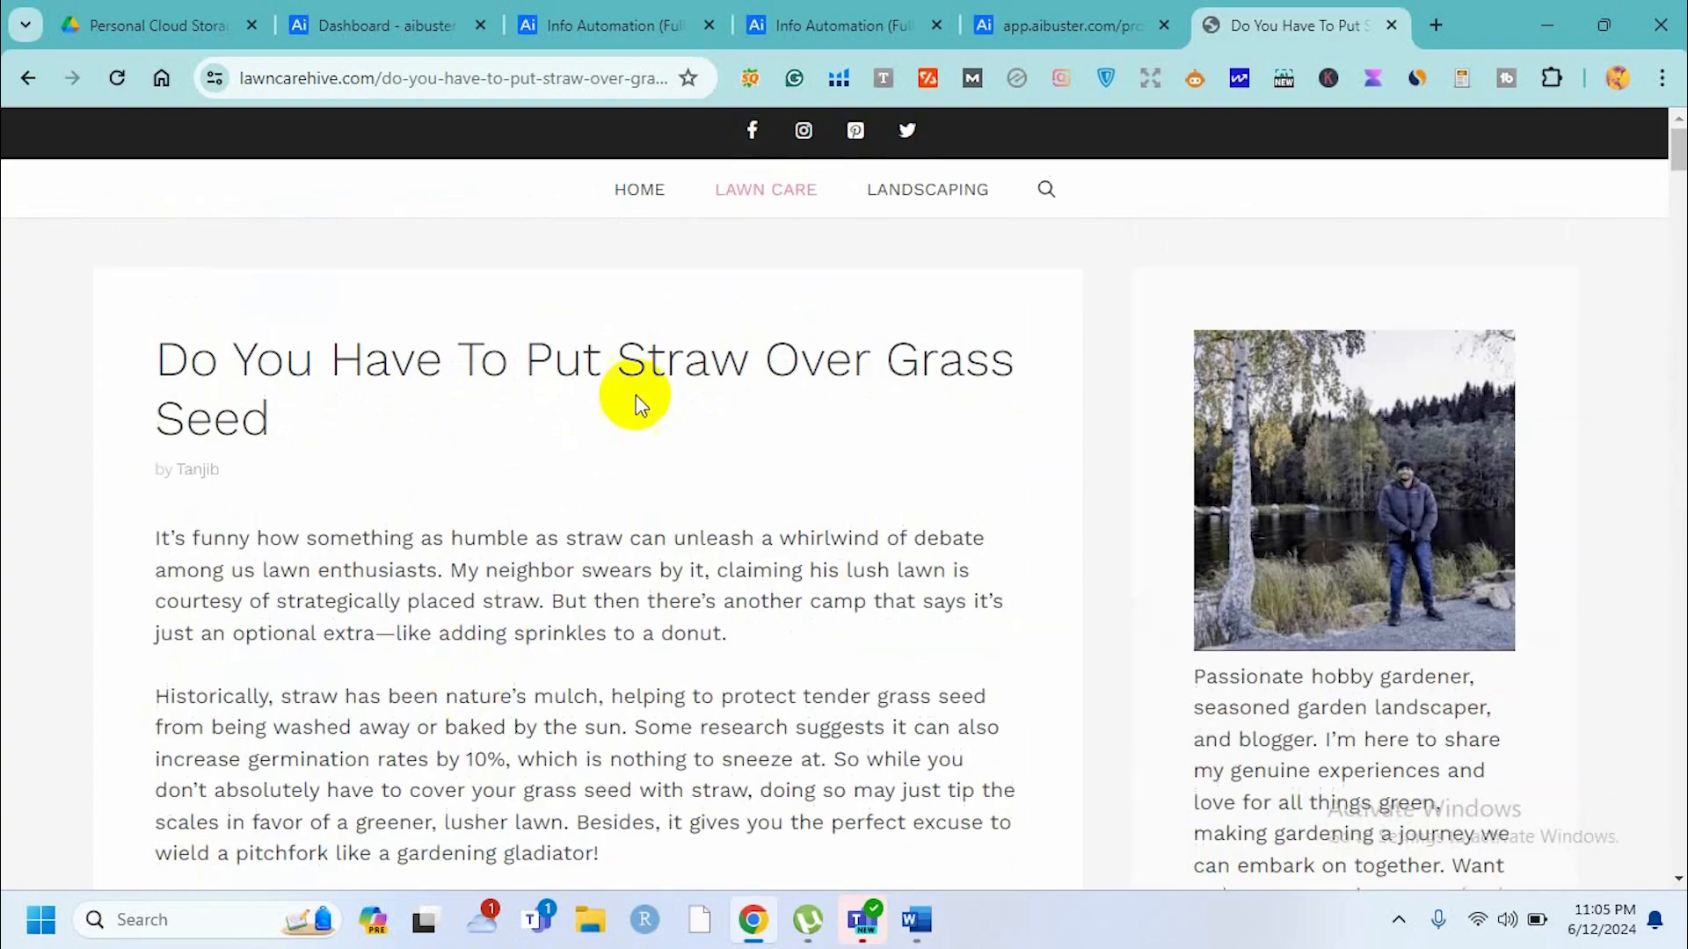
# Return to the Lawn Care category, open 'How To Get Rid Of Water Grass' and scroll through its sections and FAQ.
pyautogui.click(736, 202)
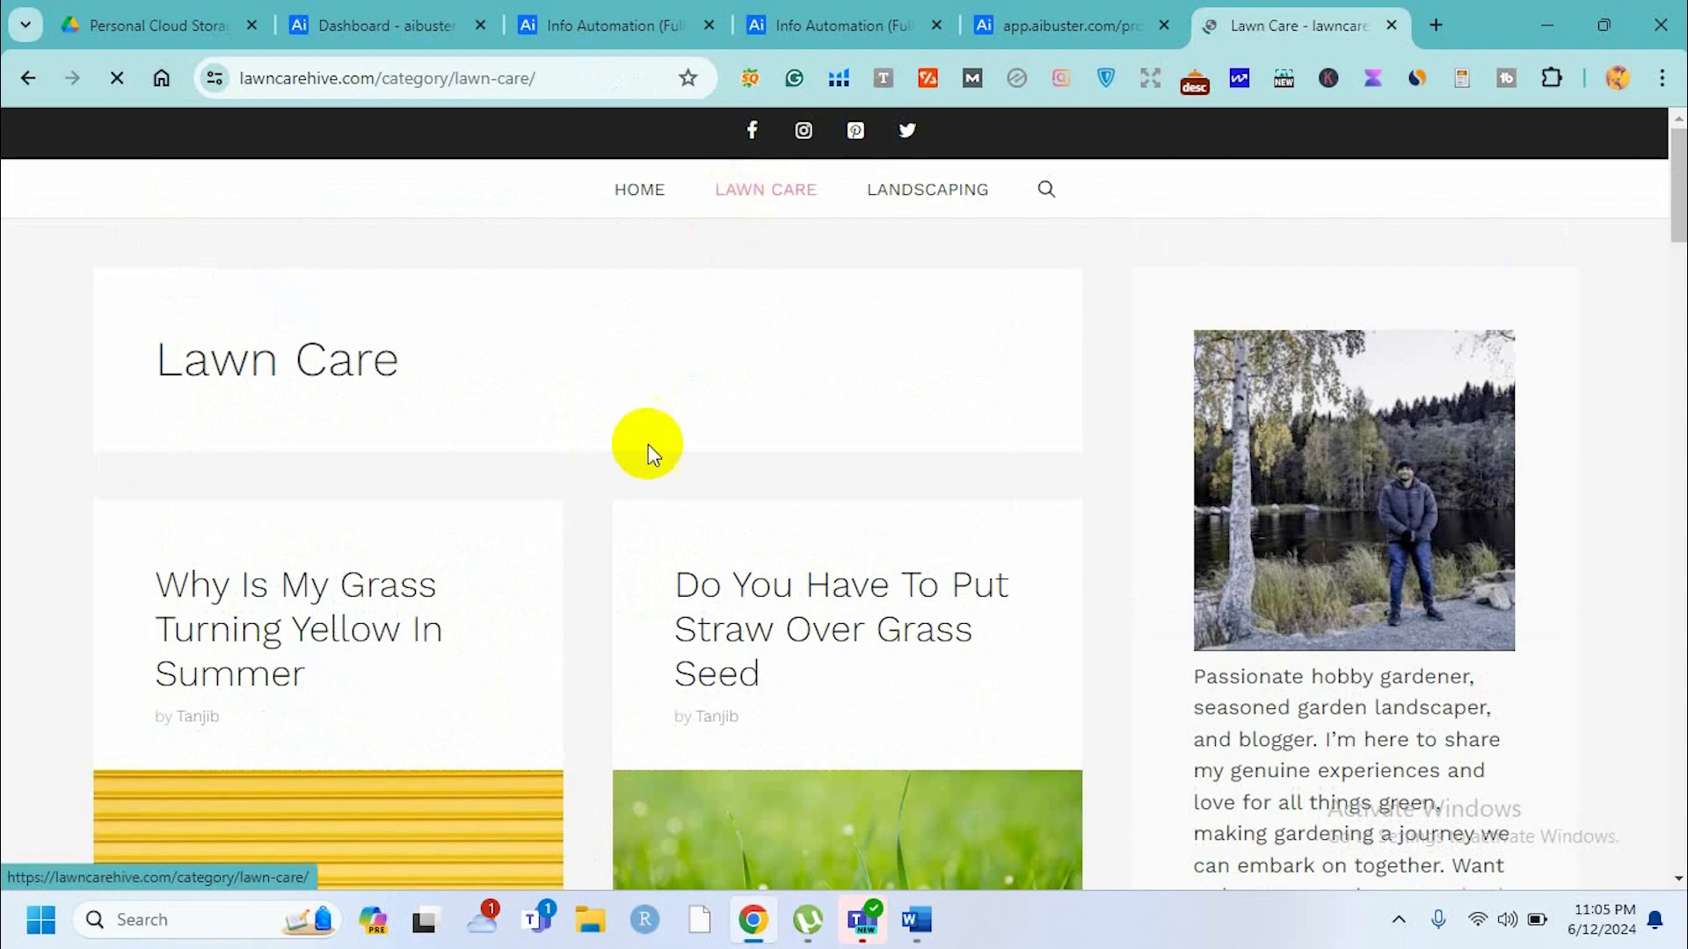
pyautogui.scroll(-8, 620, 487)
pyautogui.scroll(-9, 621, 487)
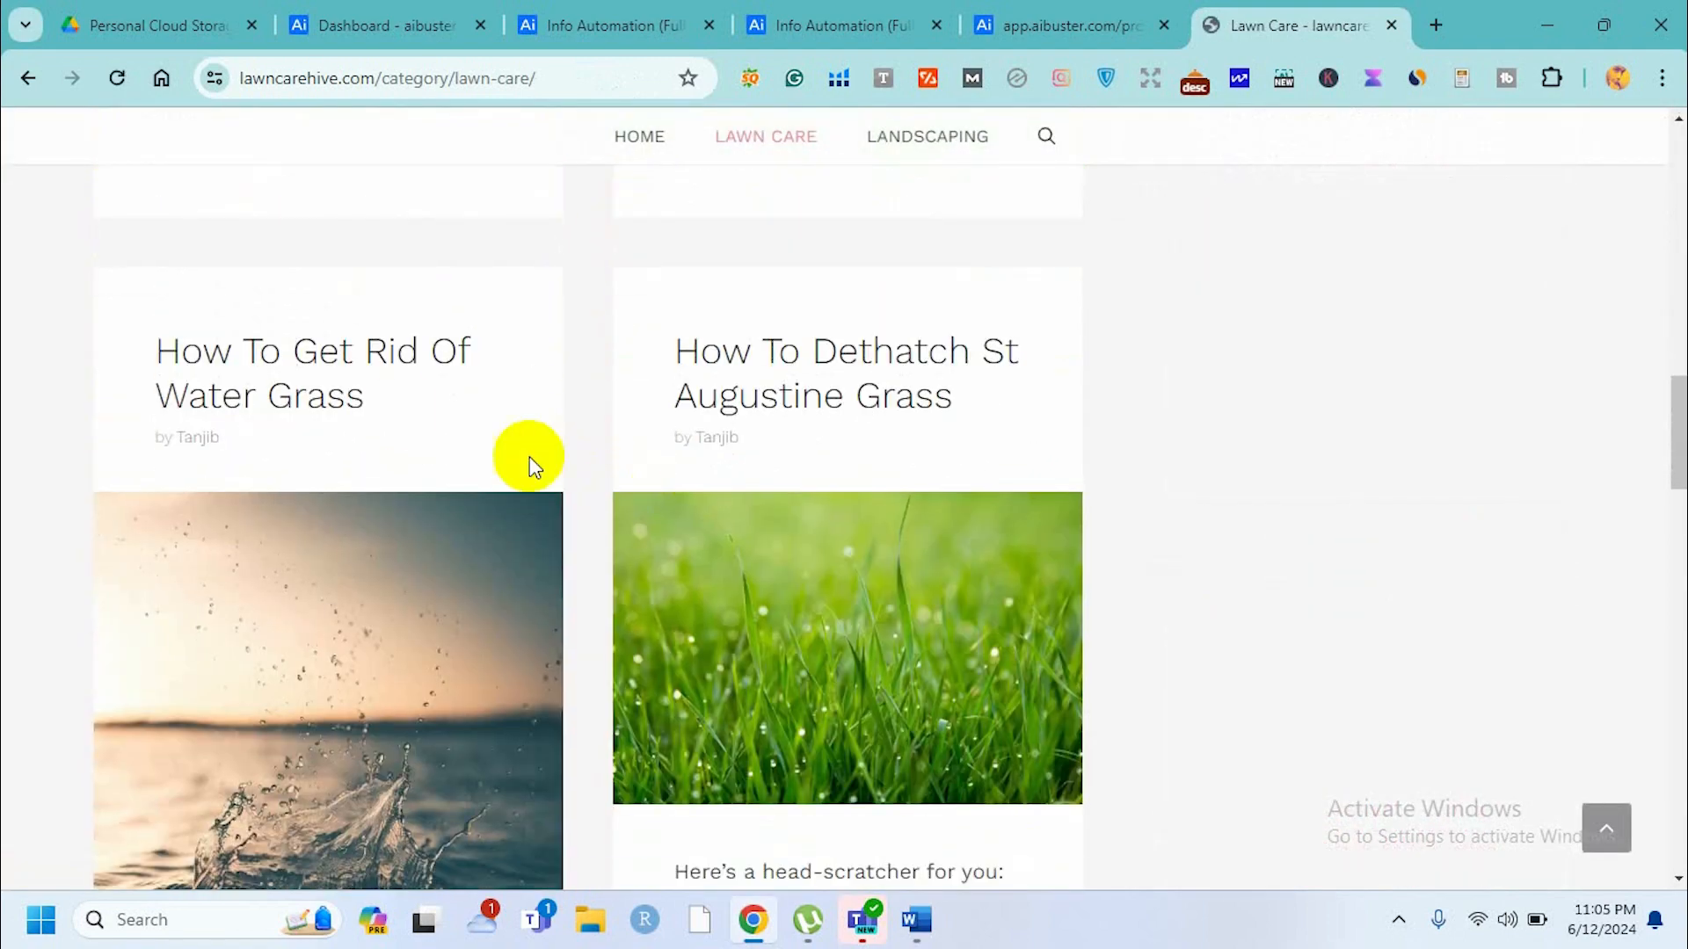
pyautogui.click(333, 376)
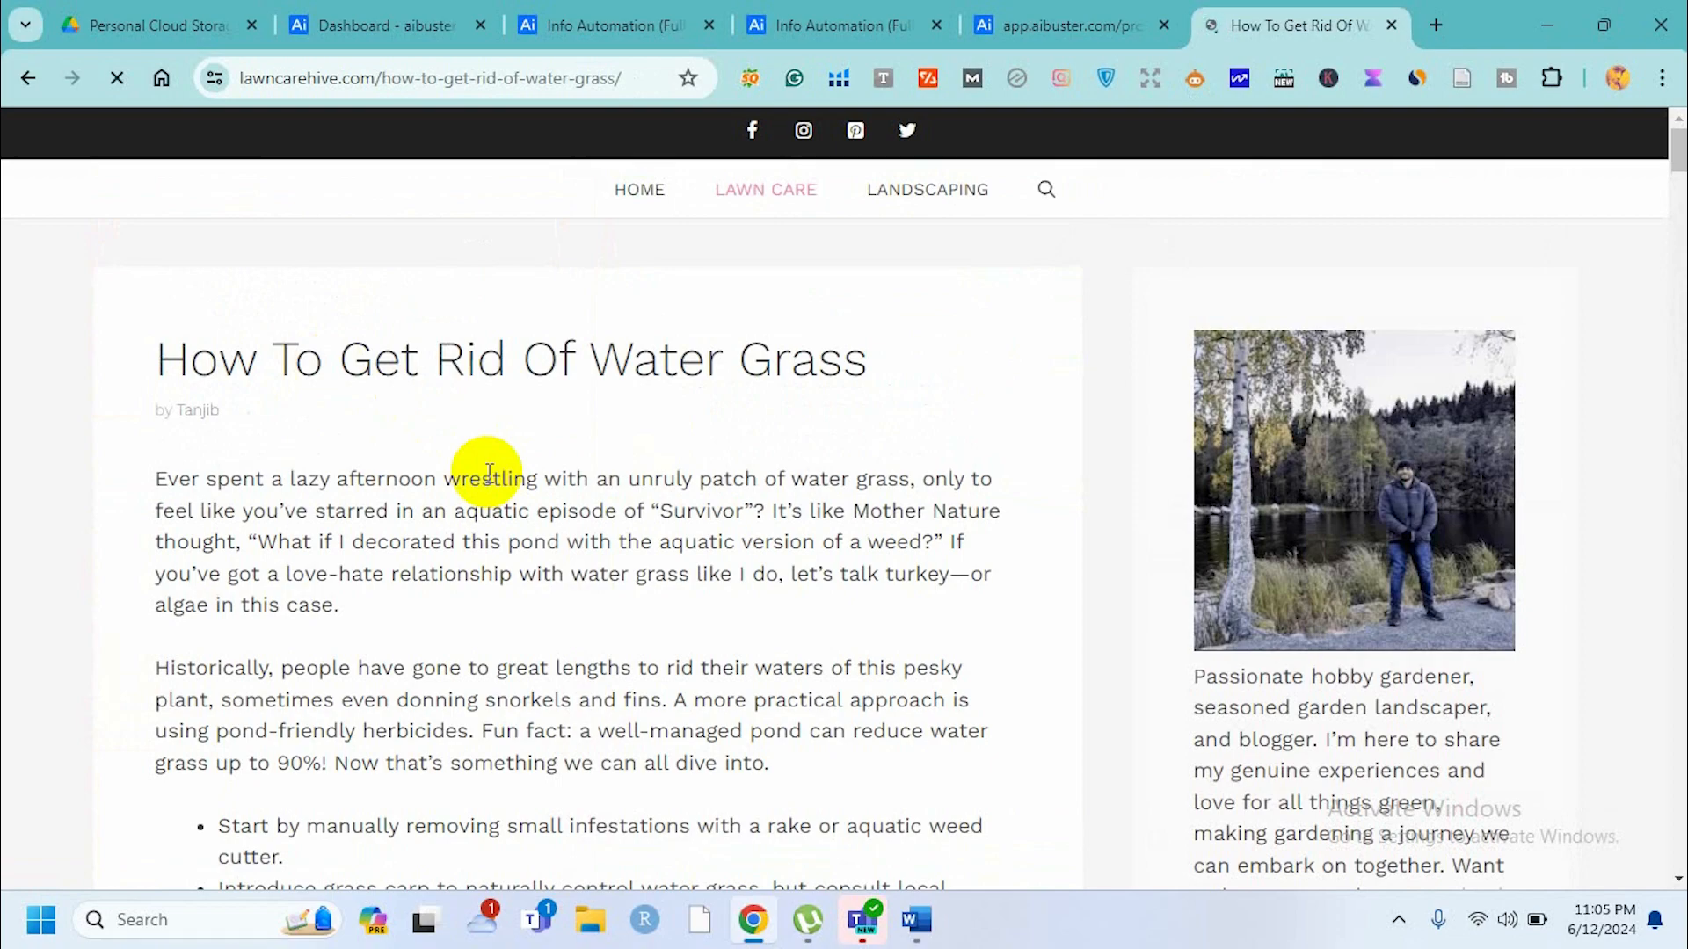
pyautogui.scroll(-12, 488, 474)
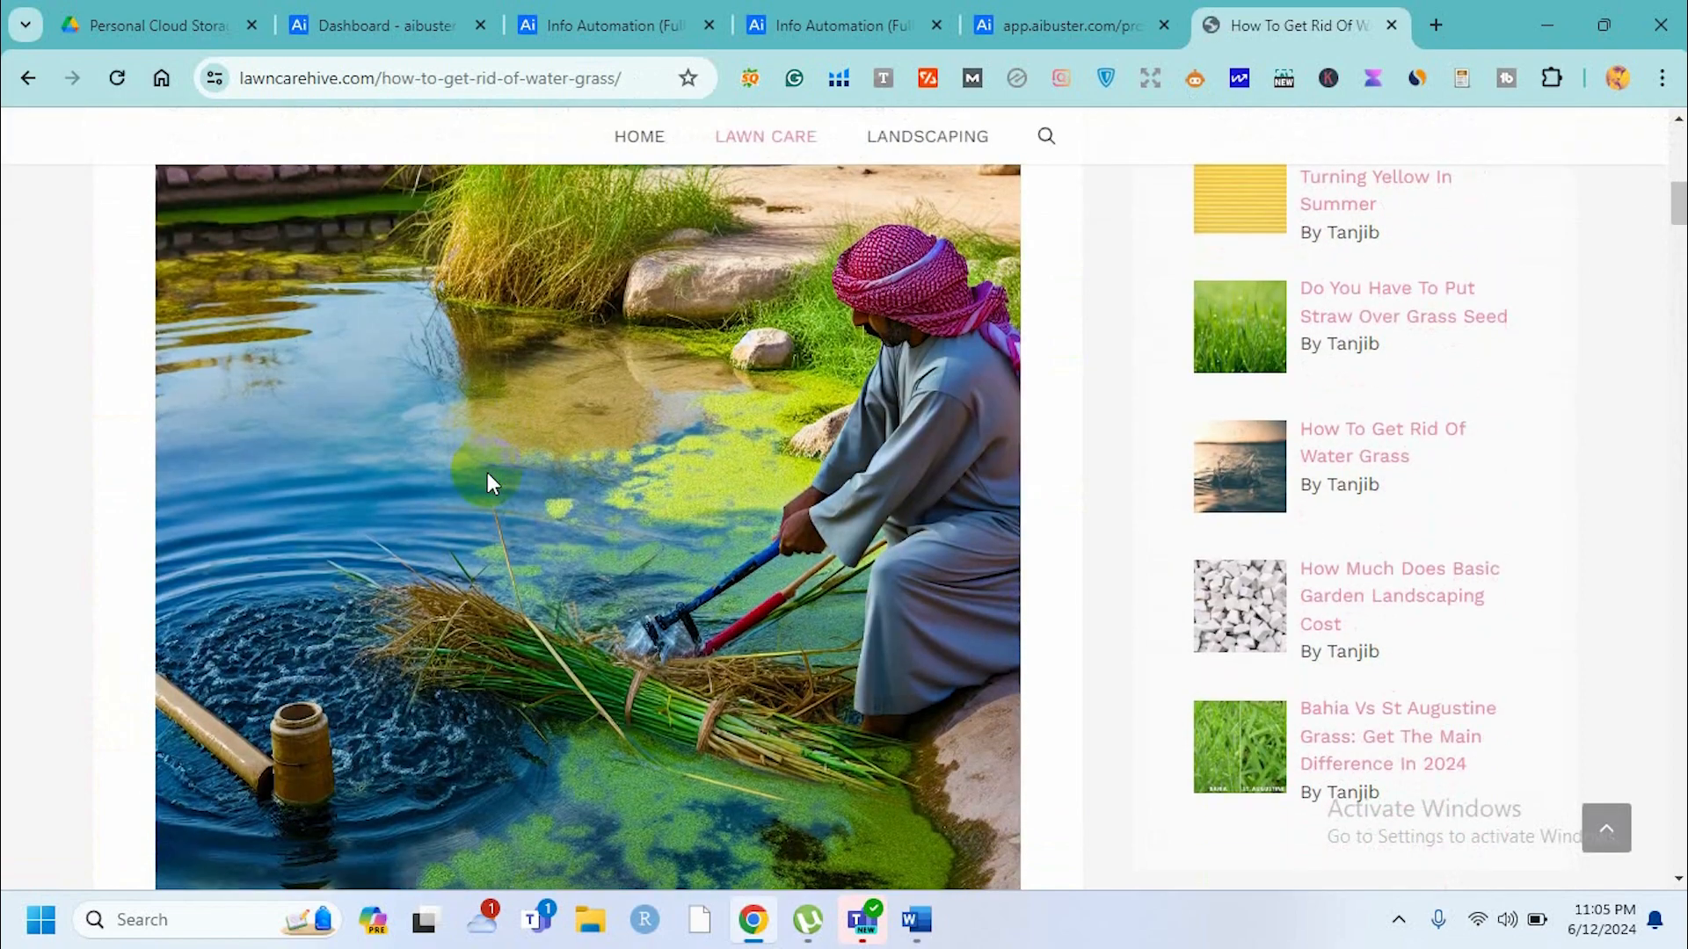
pyautogui.scroll(10, 487, 472)
pyautogui.scroll(-3, 489, 472)
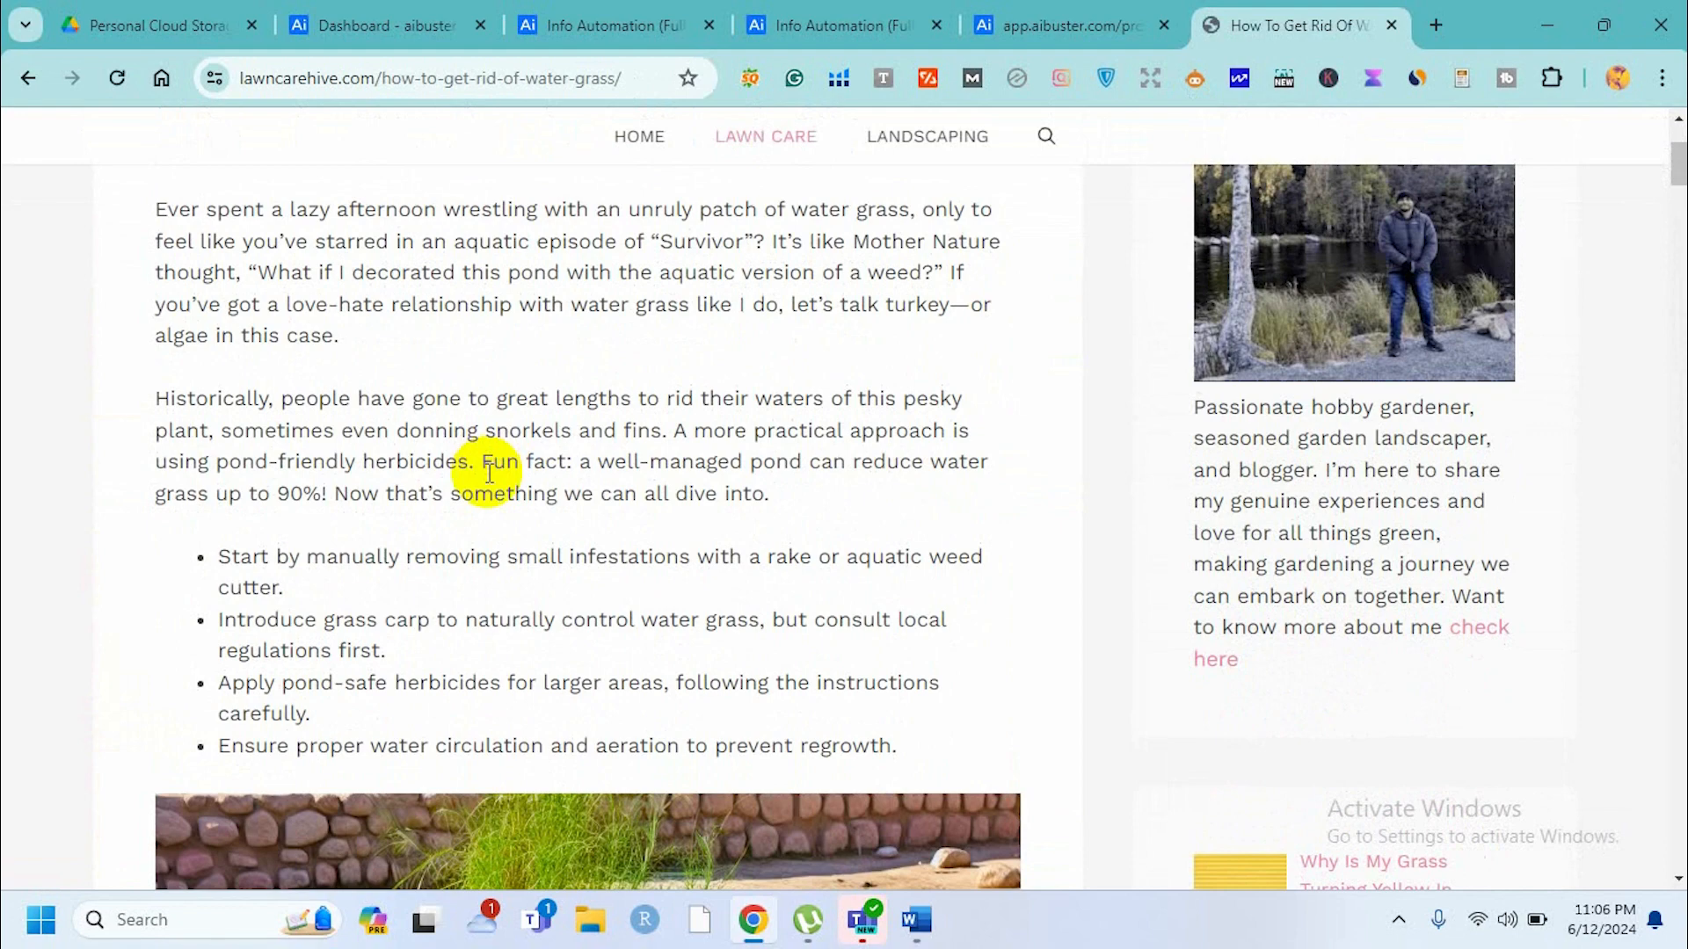
pyautogui.scroll(-15, 488, 474)
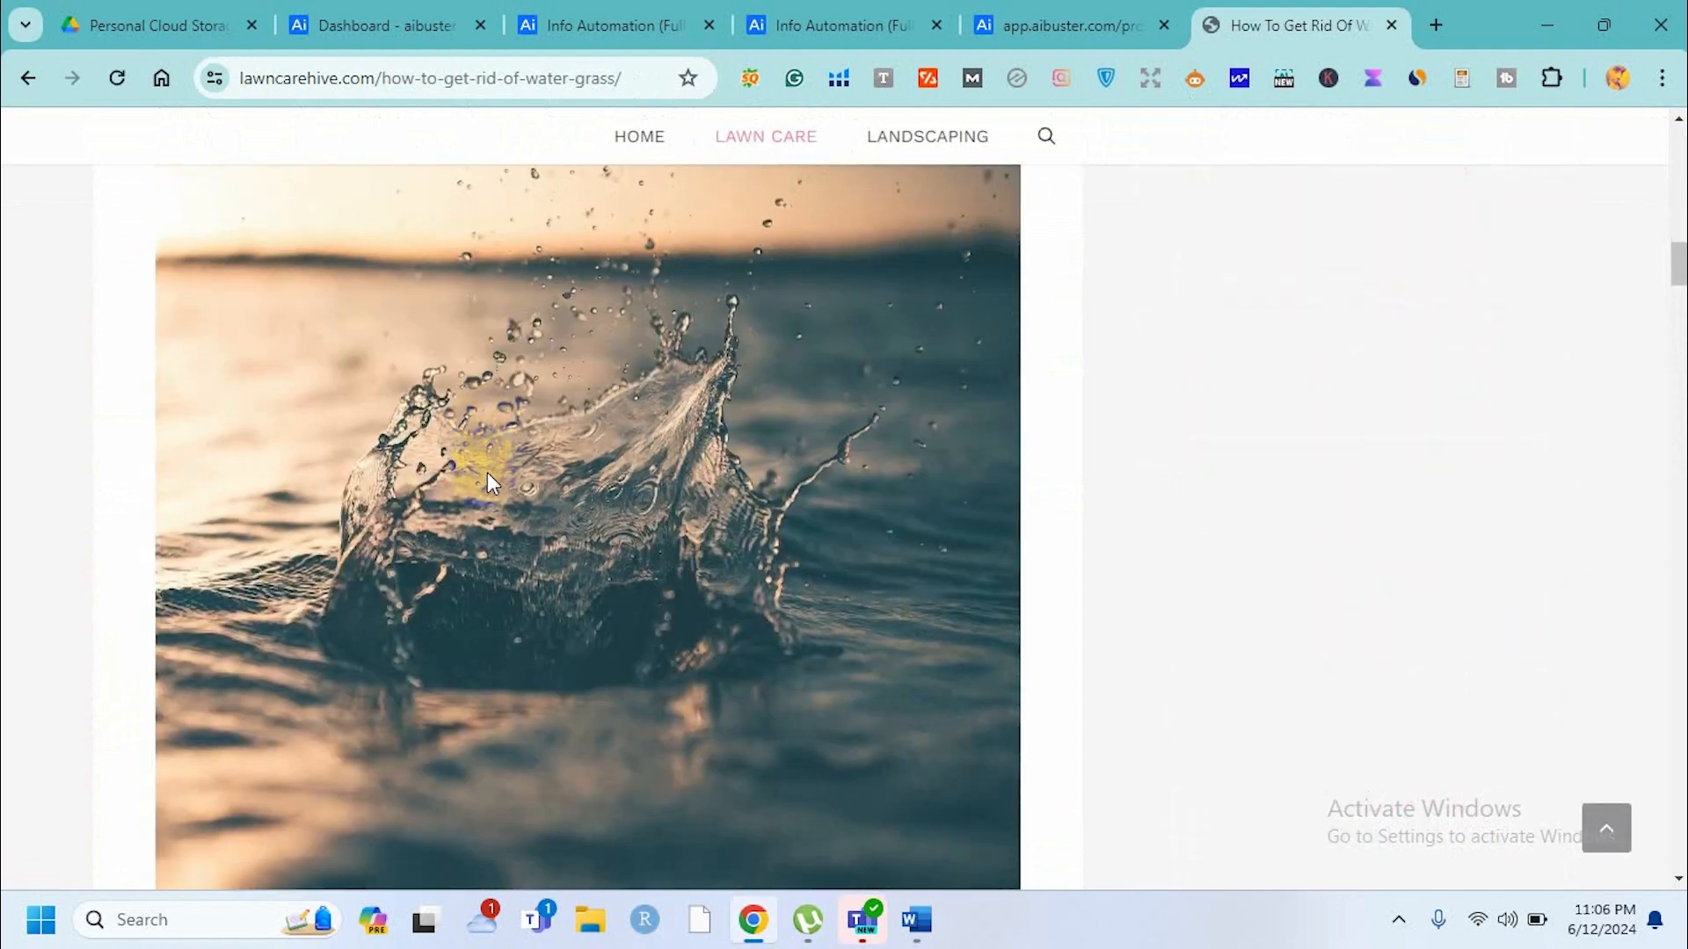
pyautogui.scroll(-9, 487, 472)
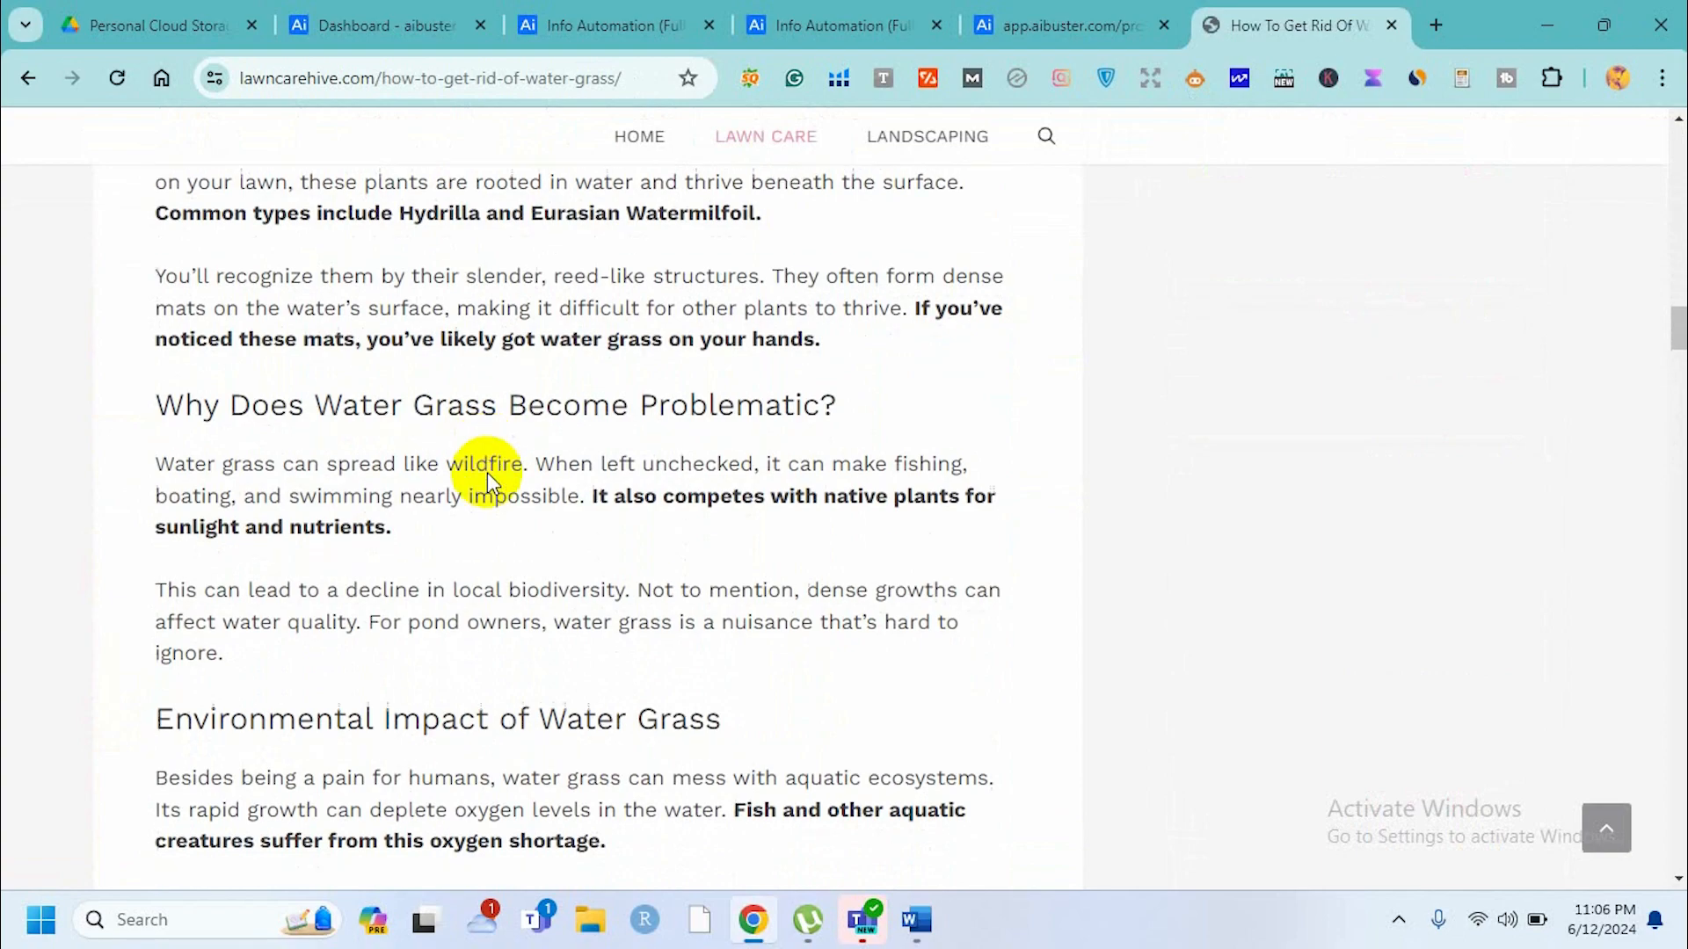
pyautogui.scroll(-20, 489, 472)
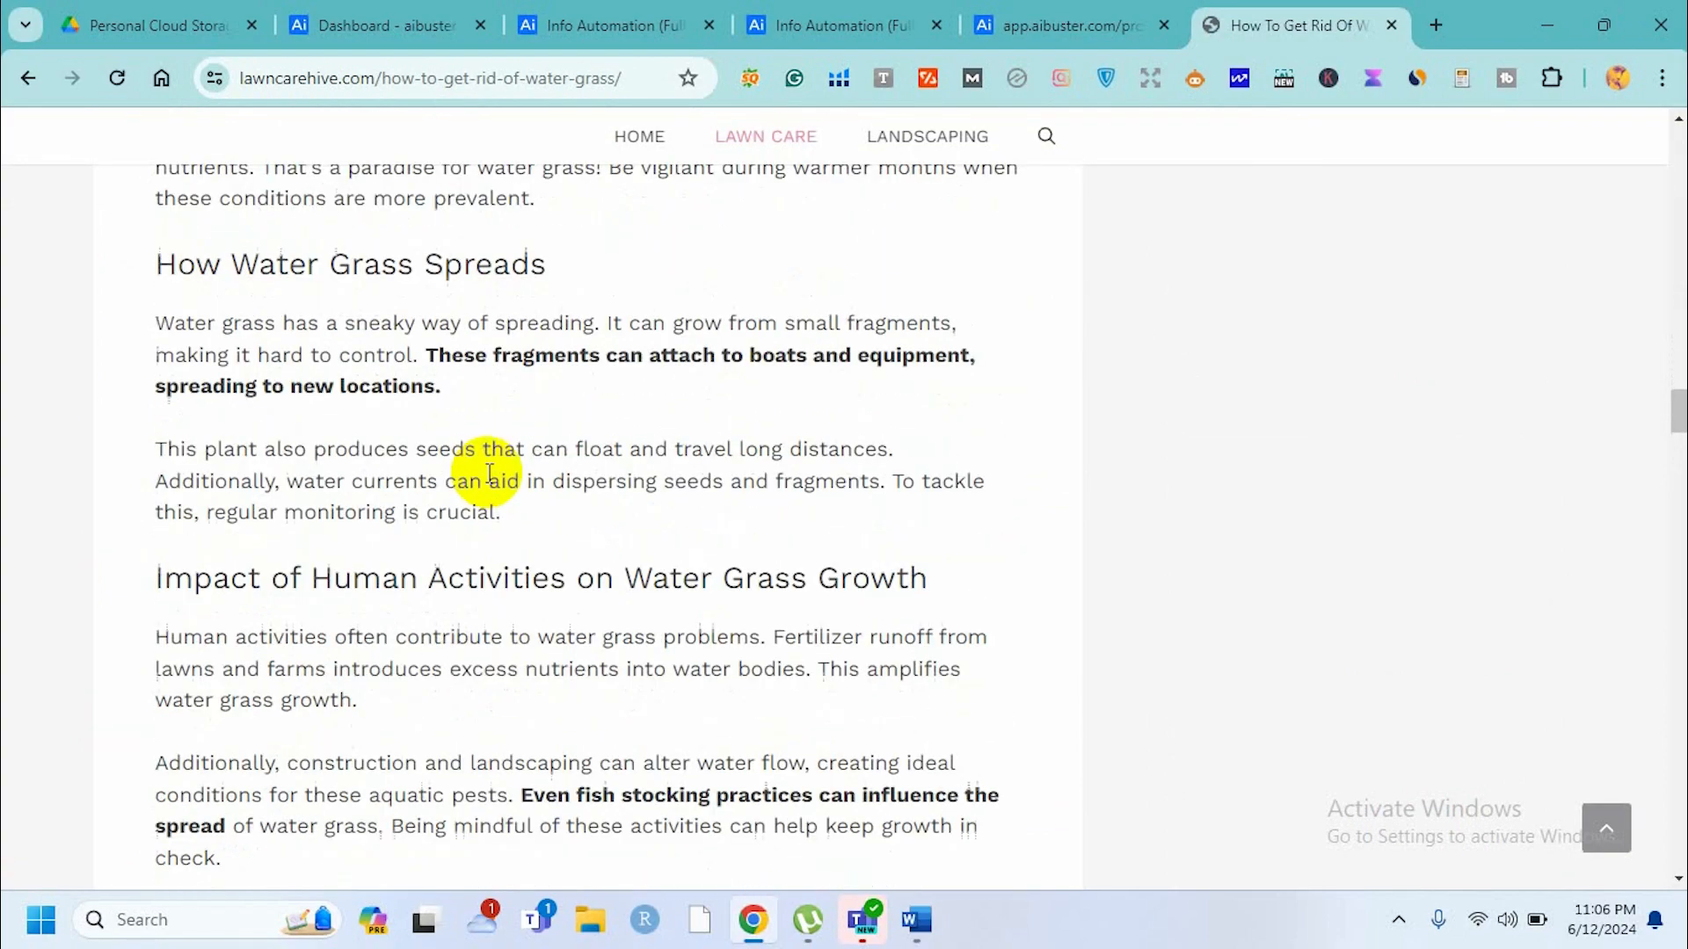
pyautogui.scroll(-20, 487, 472)
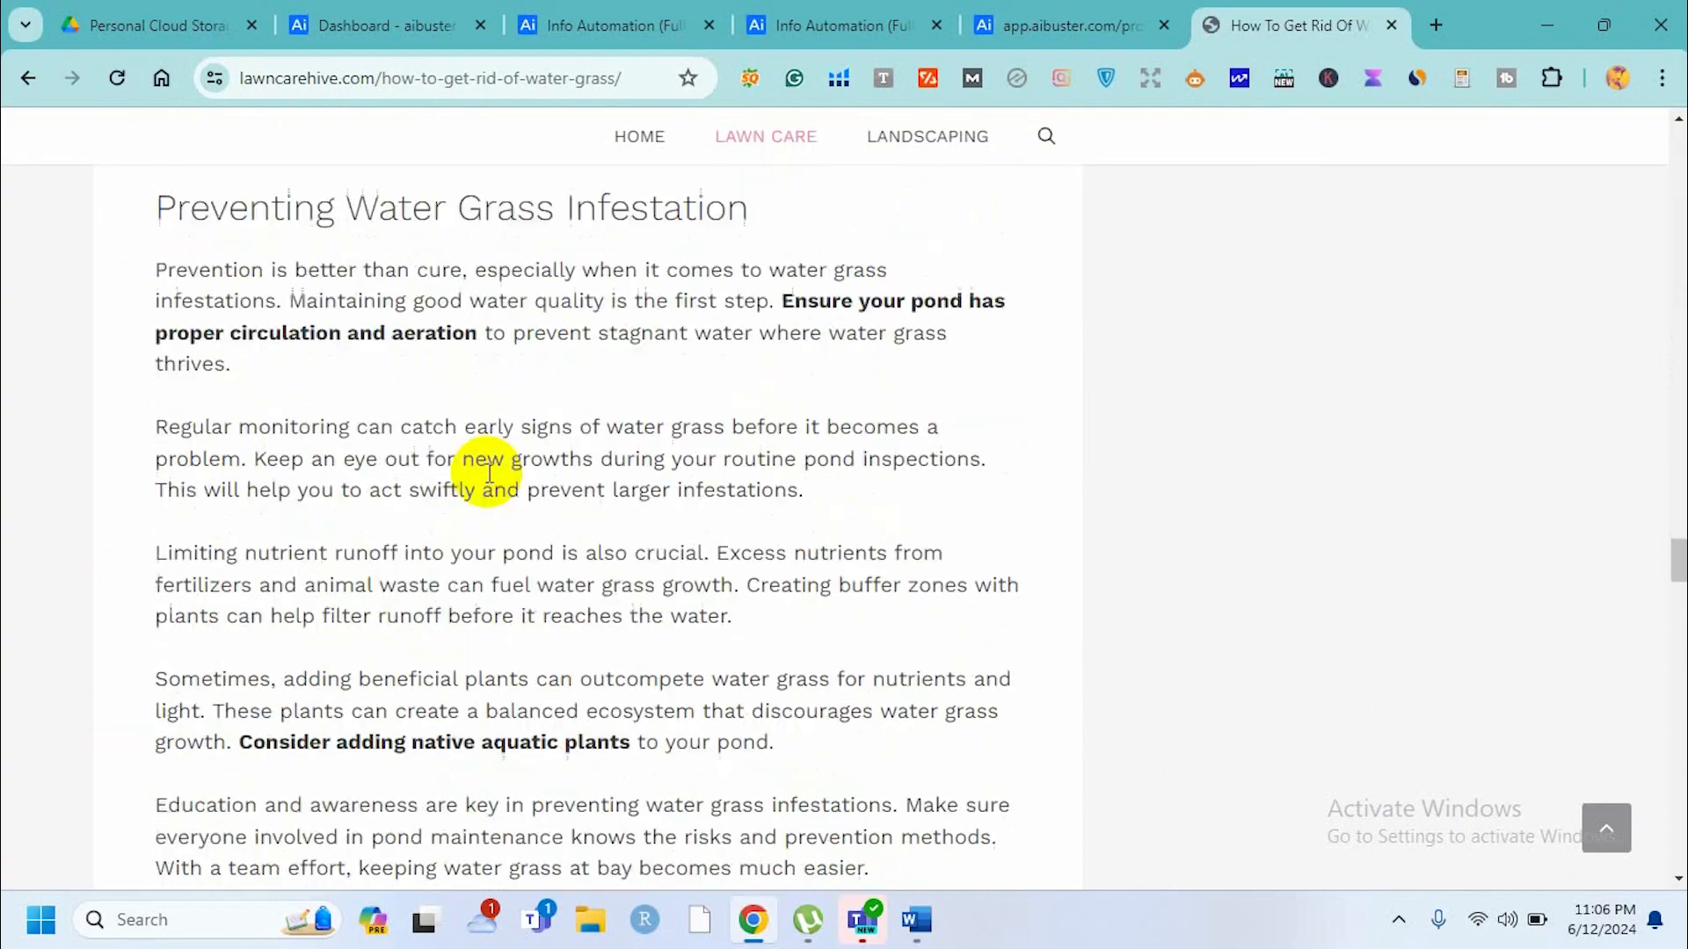
pyautogui.scroll(-20, 487, 472)
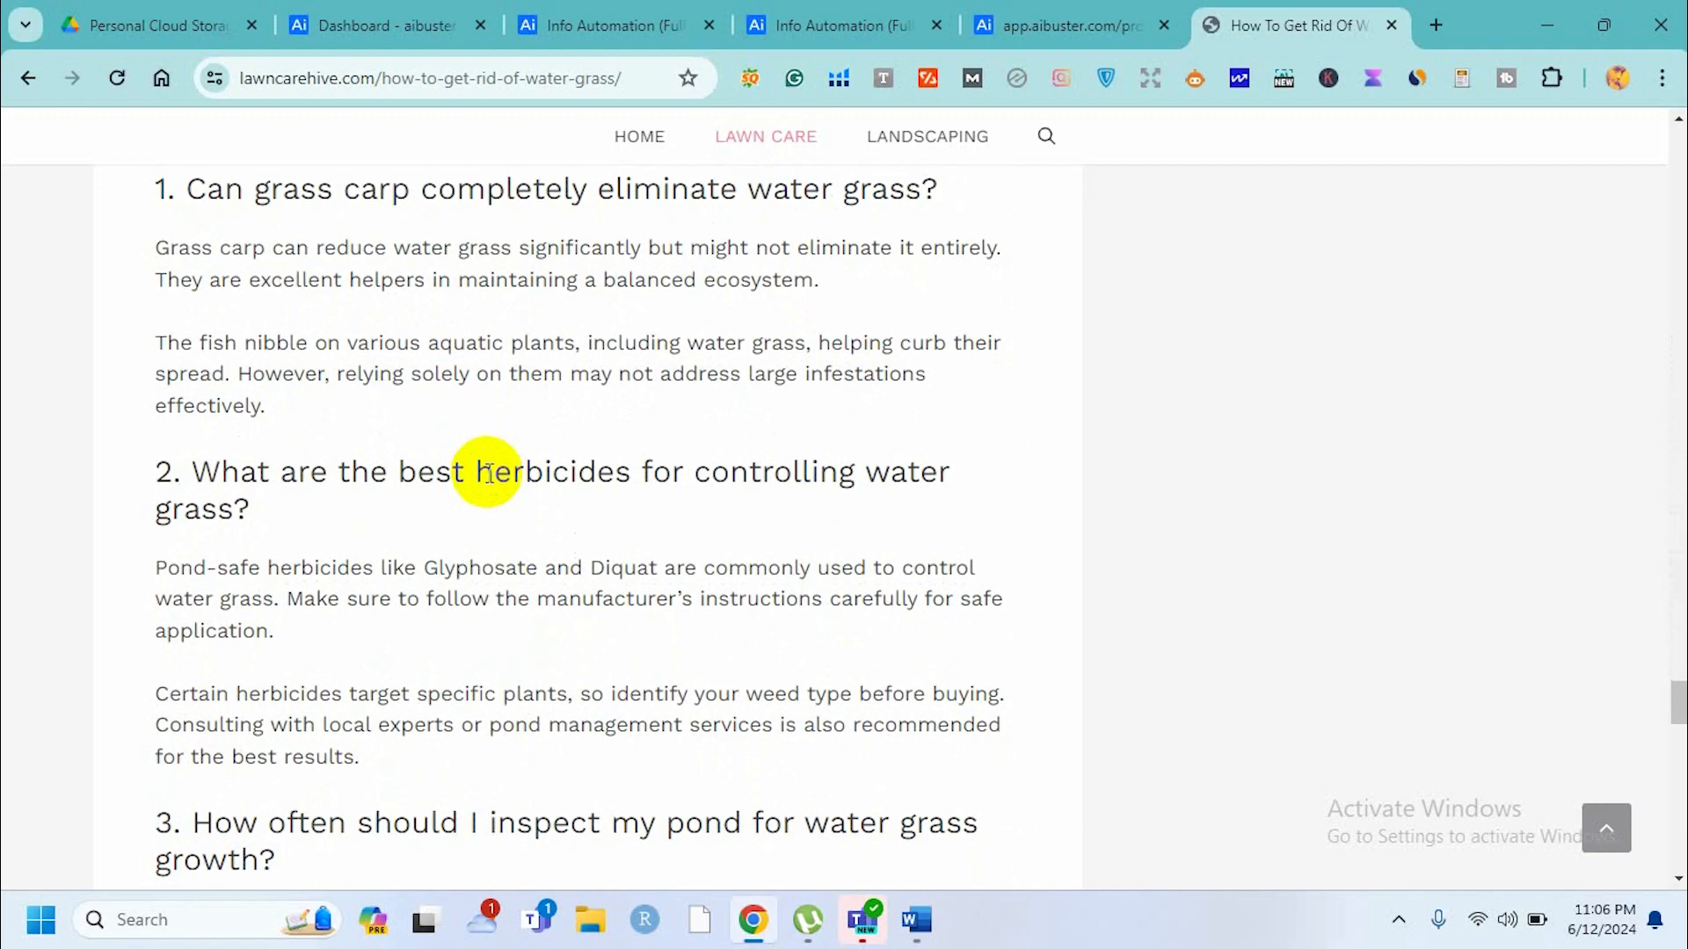
pyautogui.scroll(-9, 487, 472)
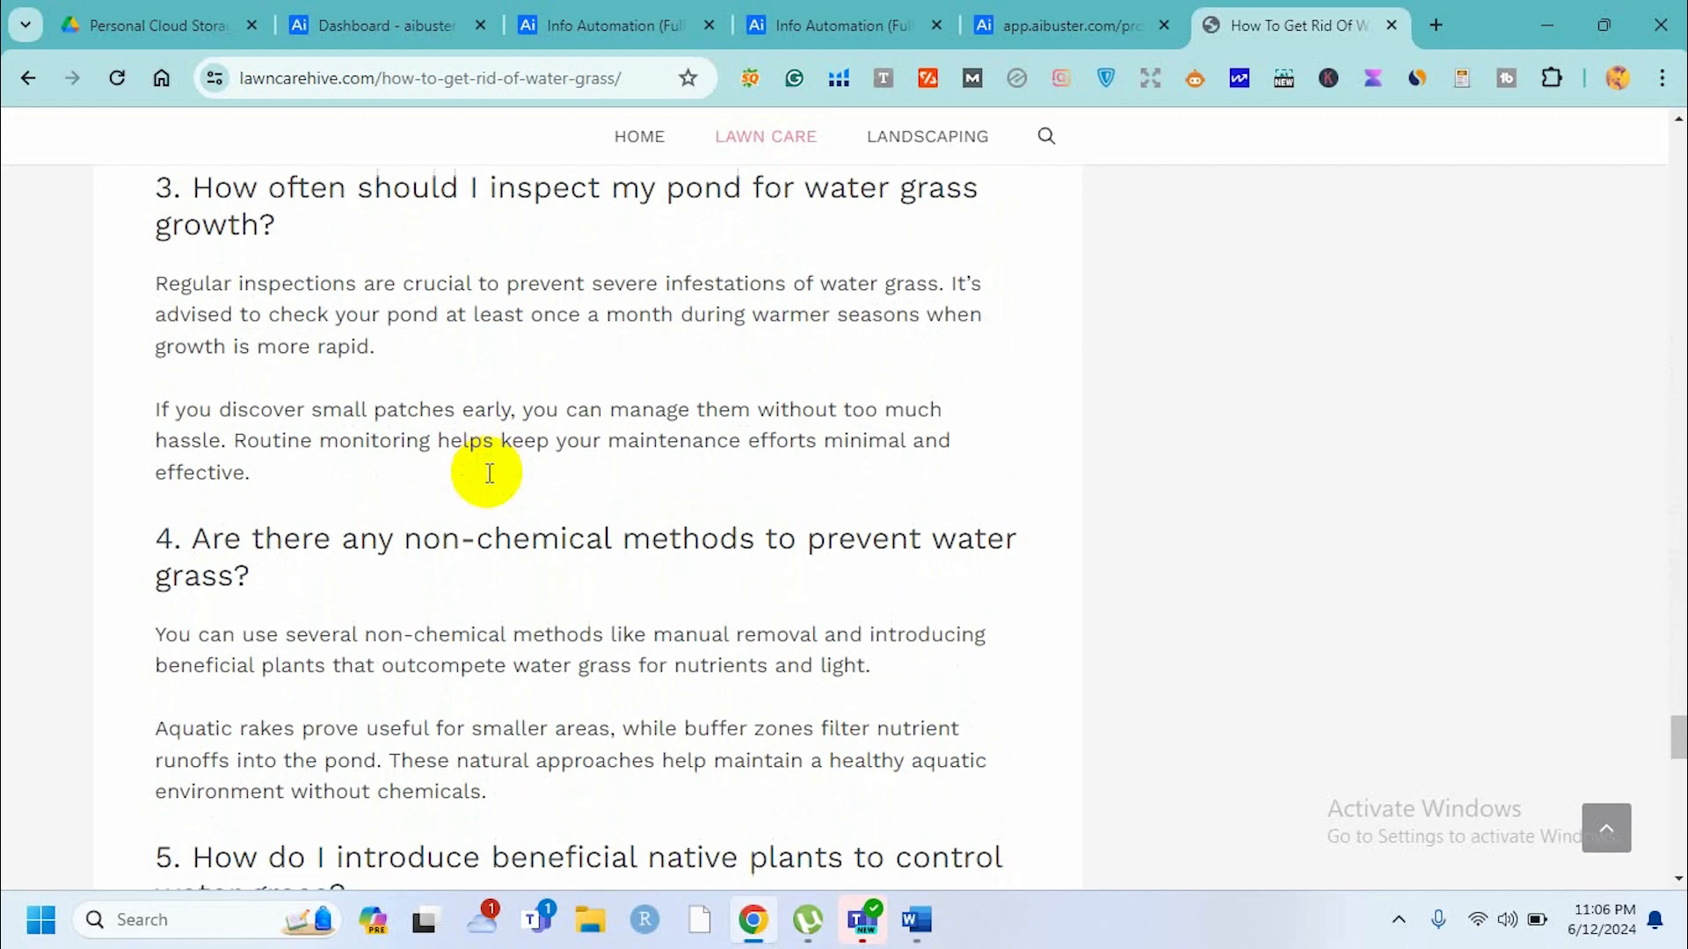
pyautogui.scroll(-18, 487, 472)
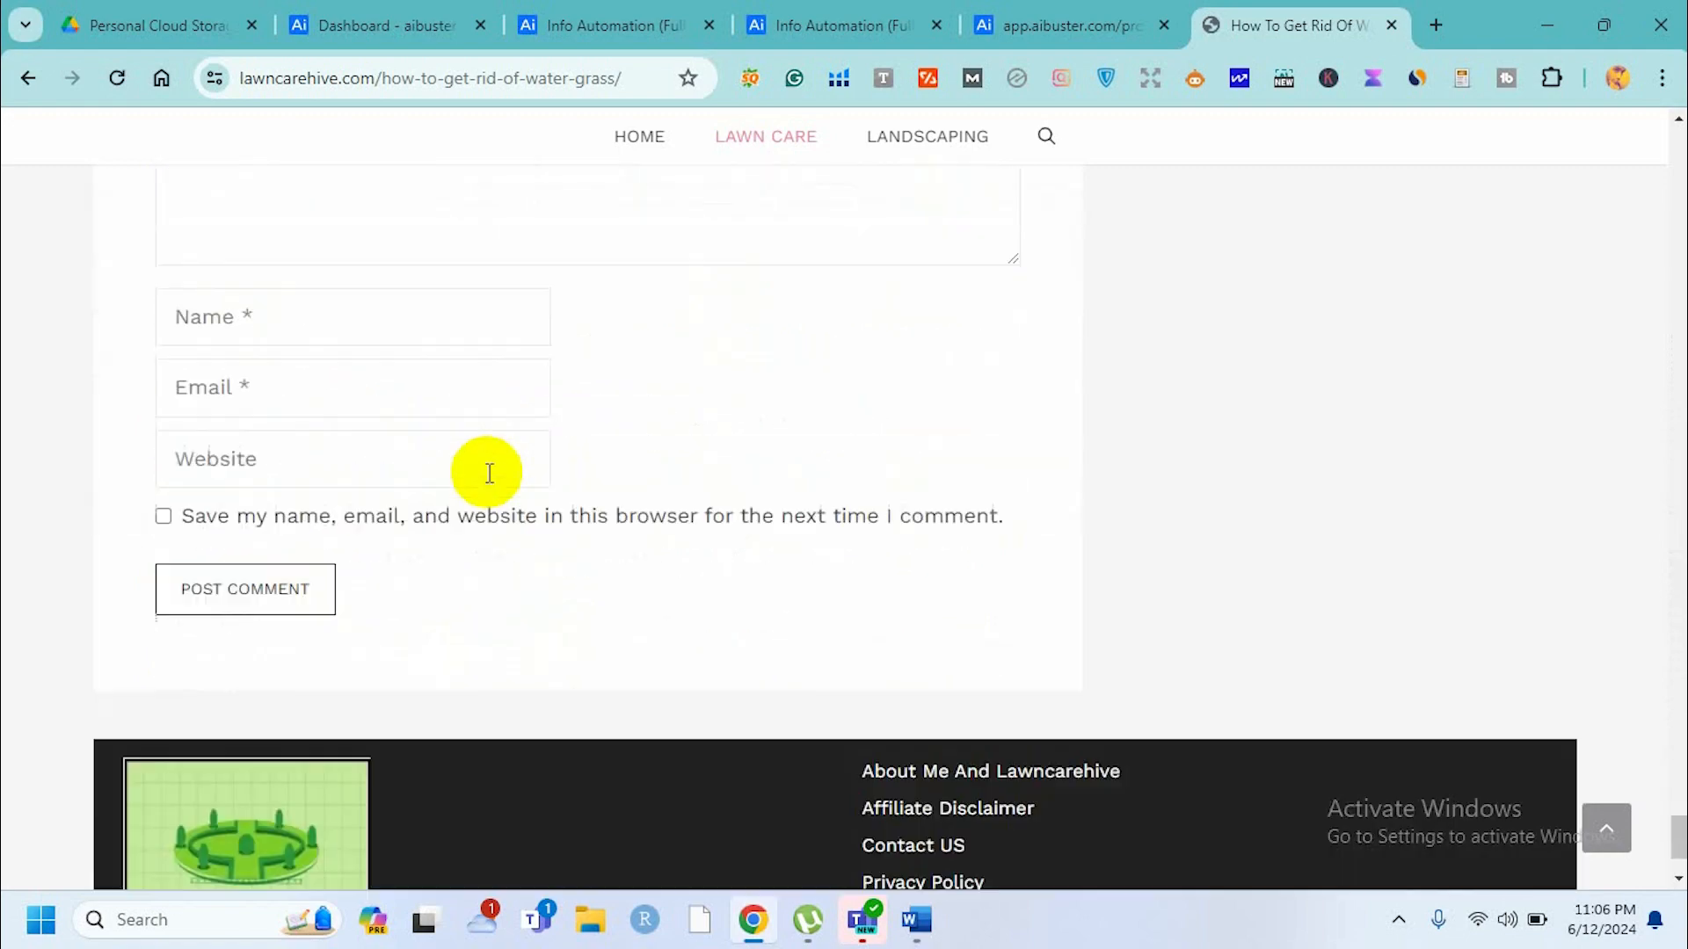
pyautogui.scroll(20, 487, 472)
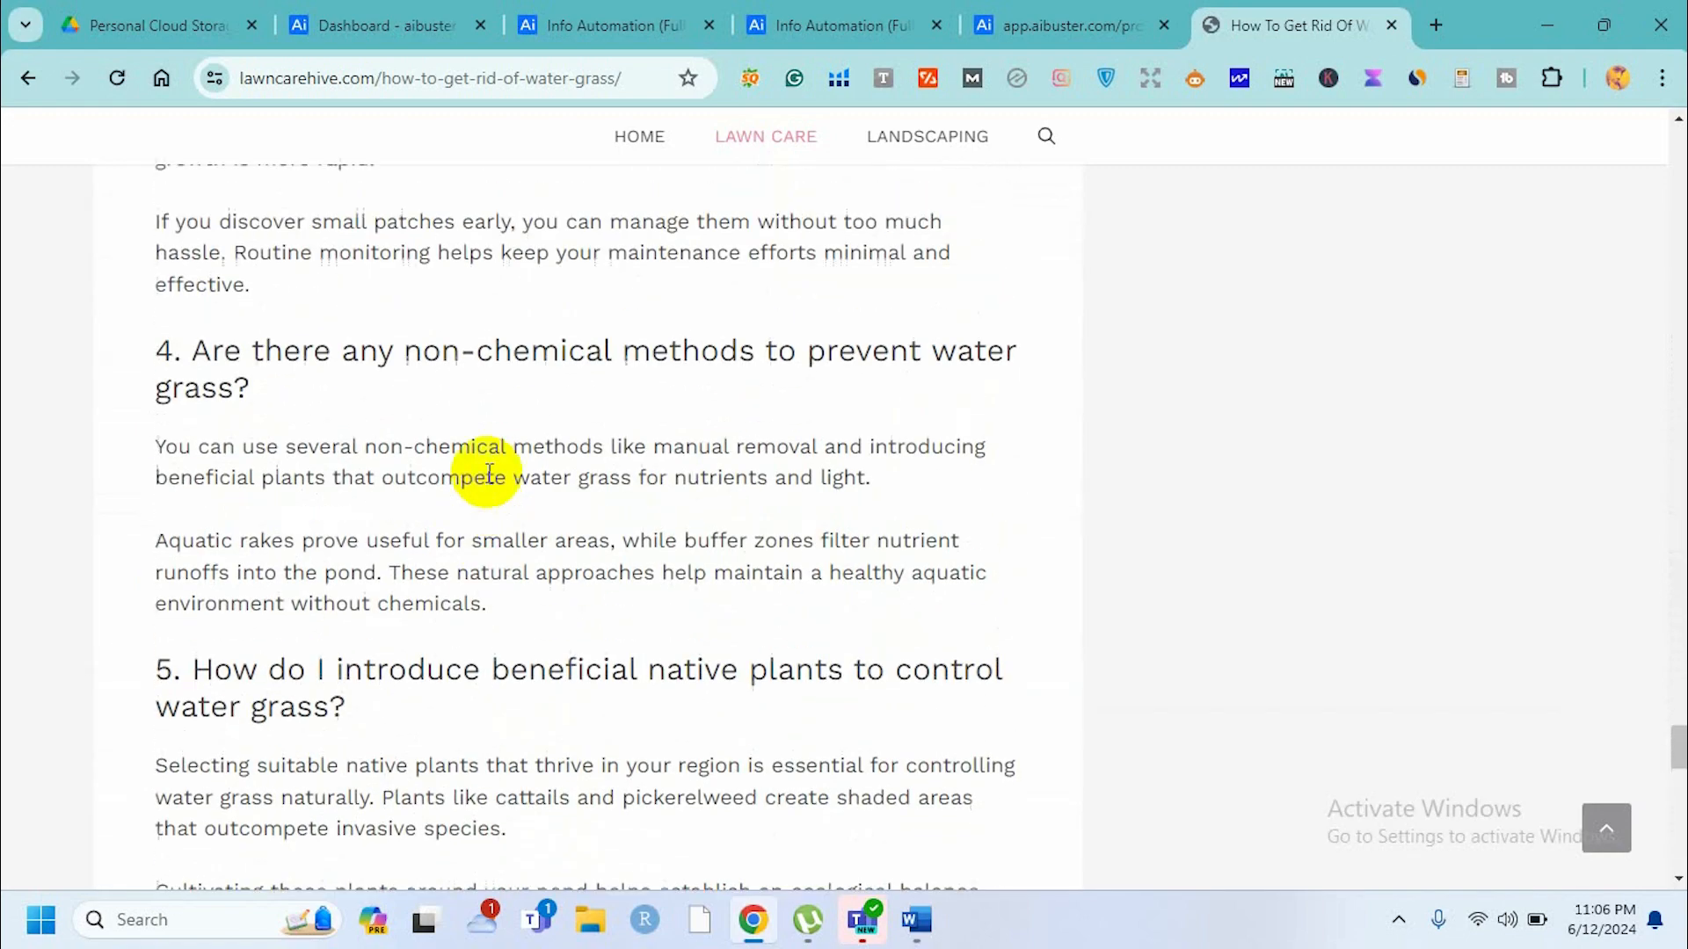
# Switch to the AI Buster tab, open My History and view the 'how to revive st augustine grass' submission.
pyautogui.click(1021, 16)
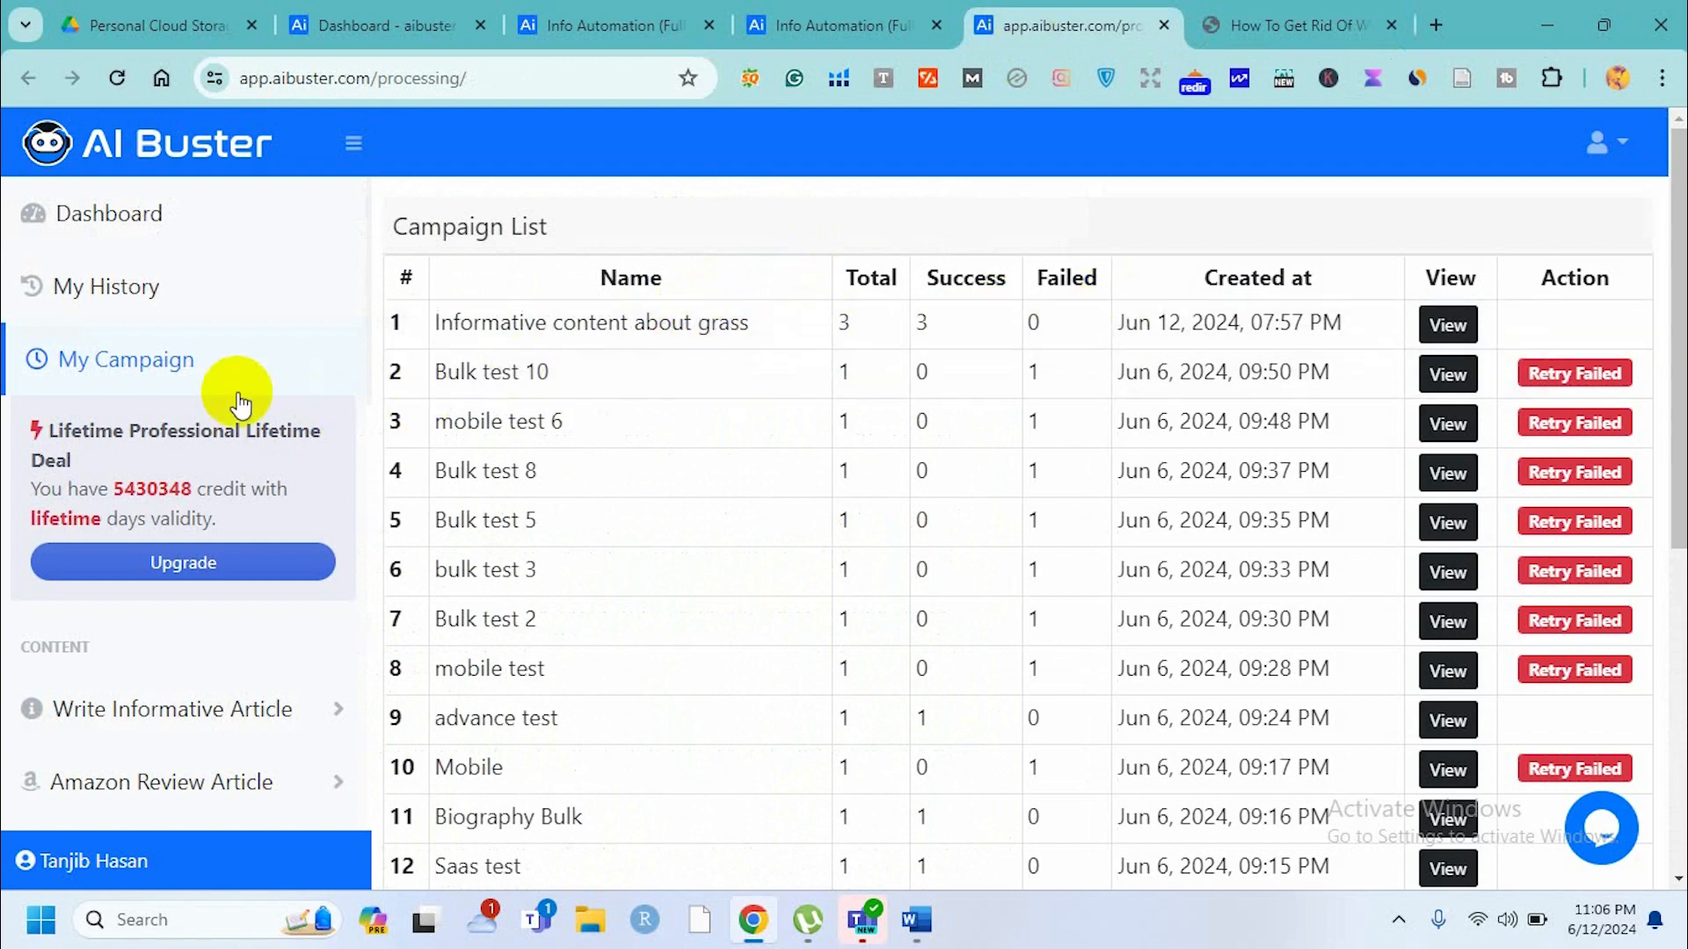
pyautogui.click(115, 290)
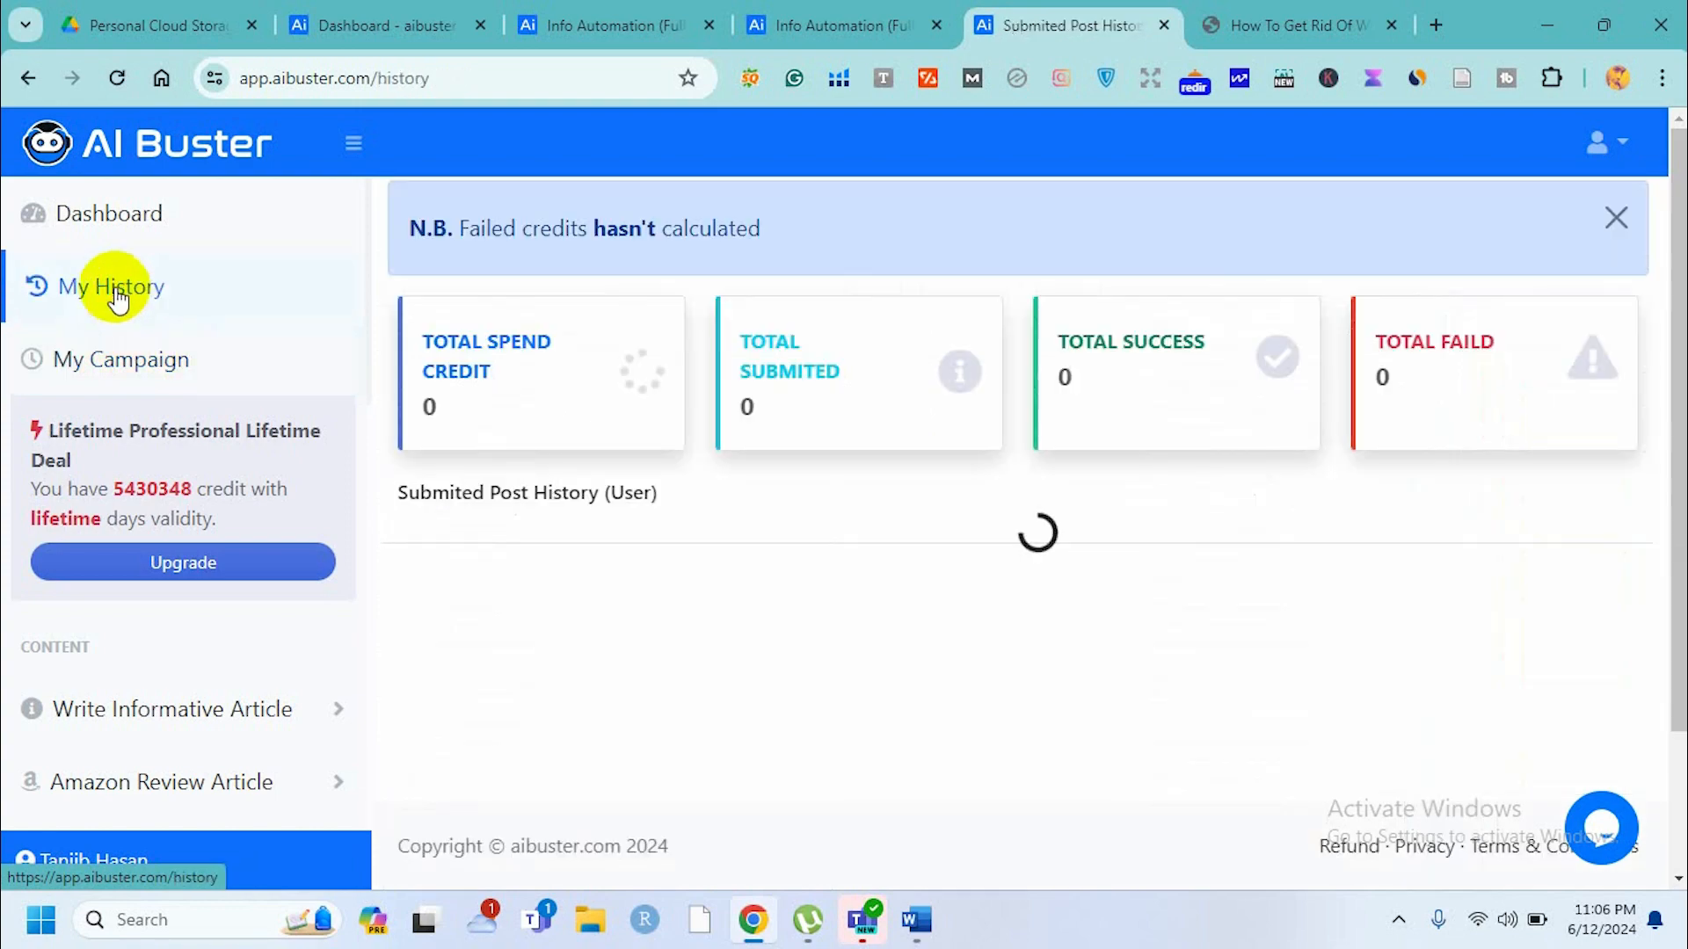
pyautogui.scroll(-2, 608, 488)
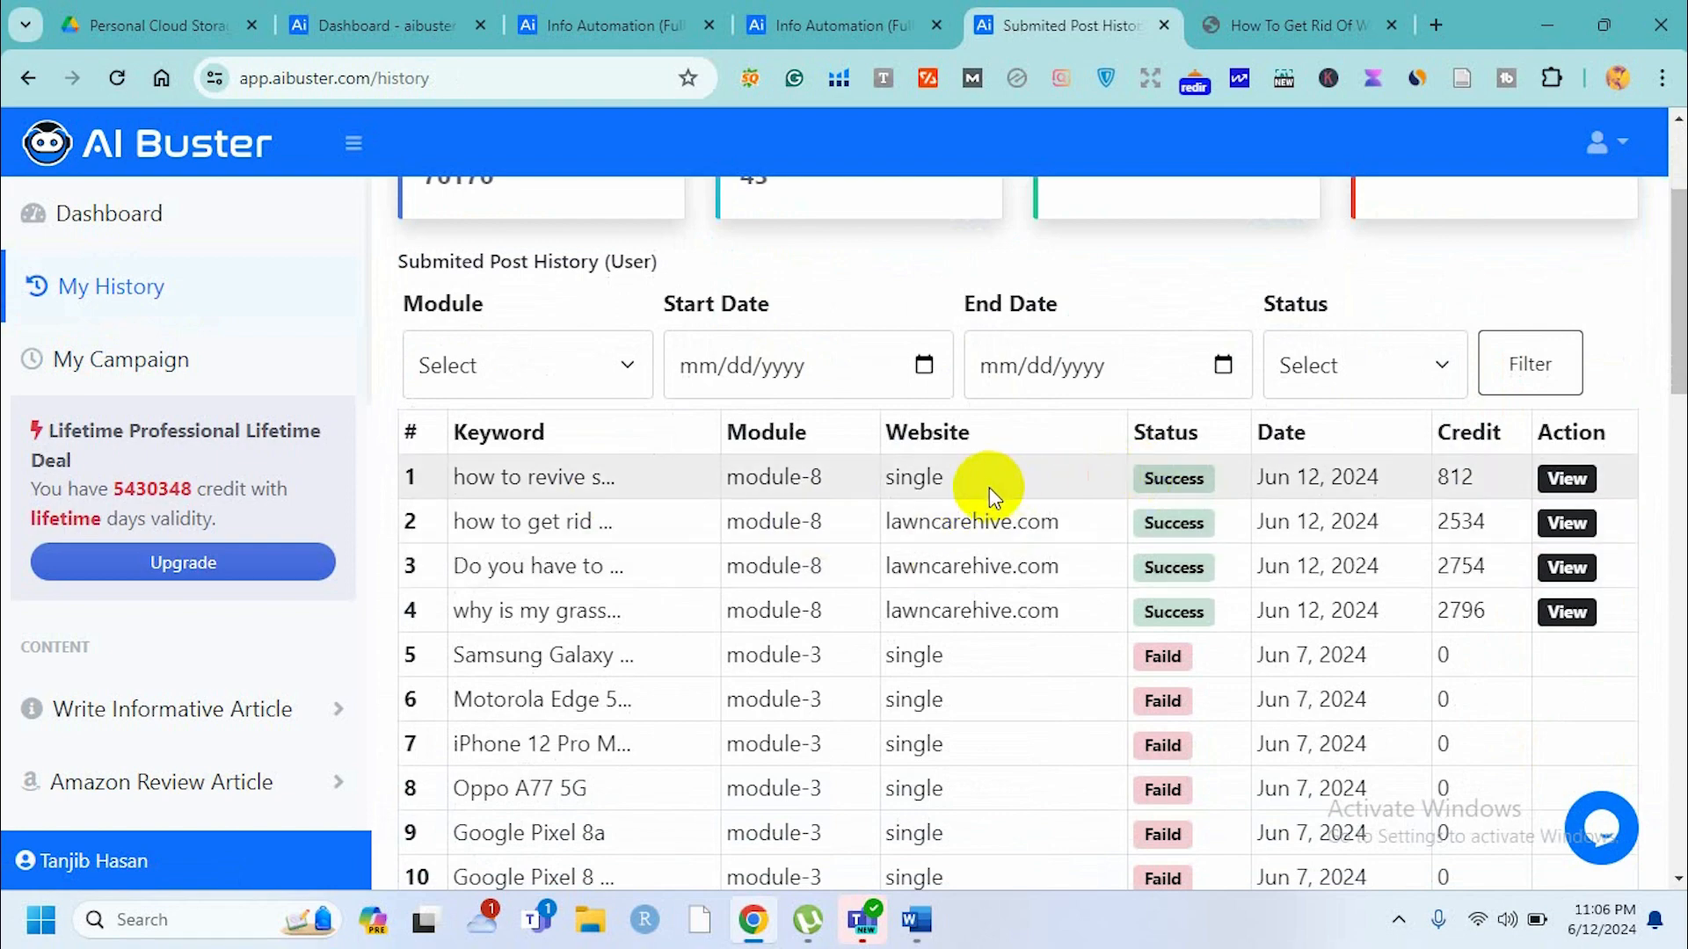
pyautogui.click(1568, 479)
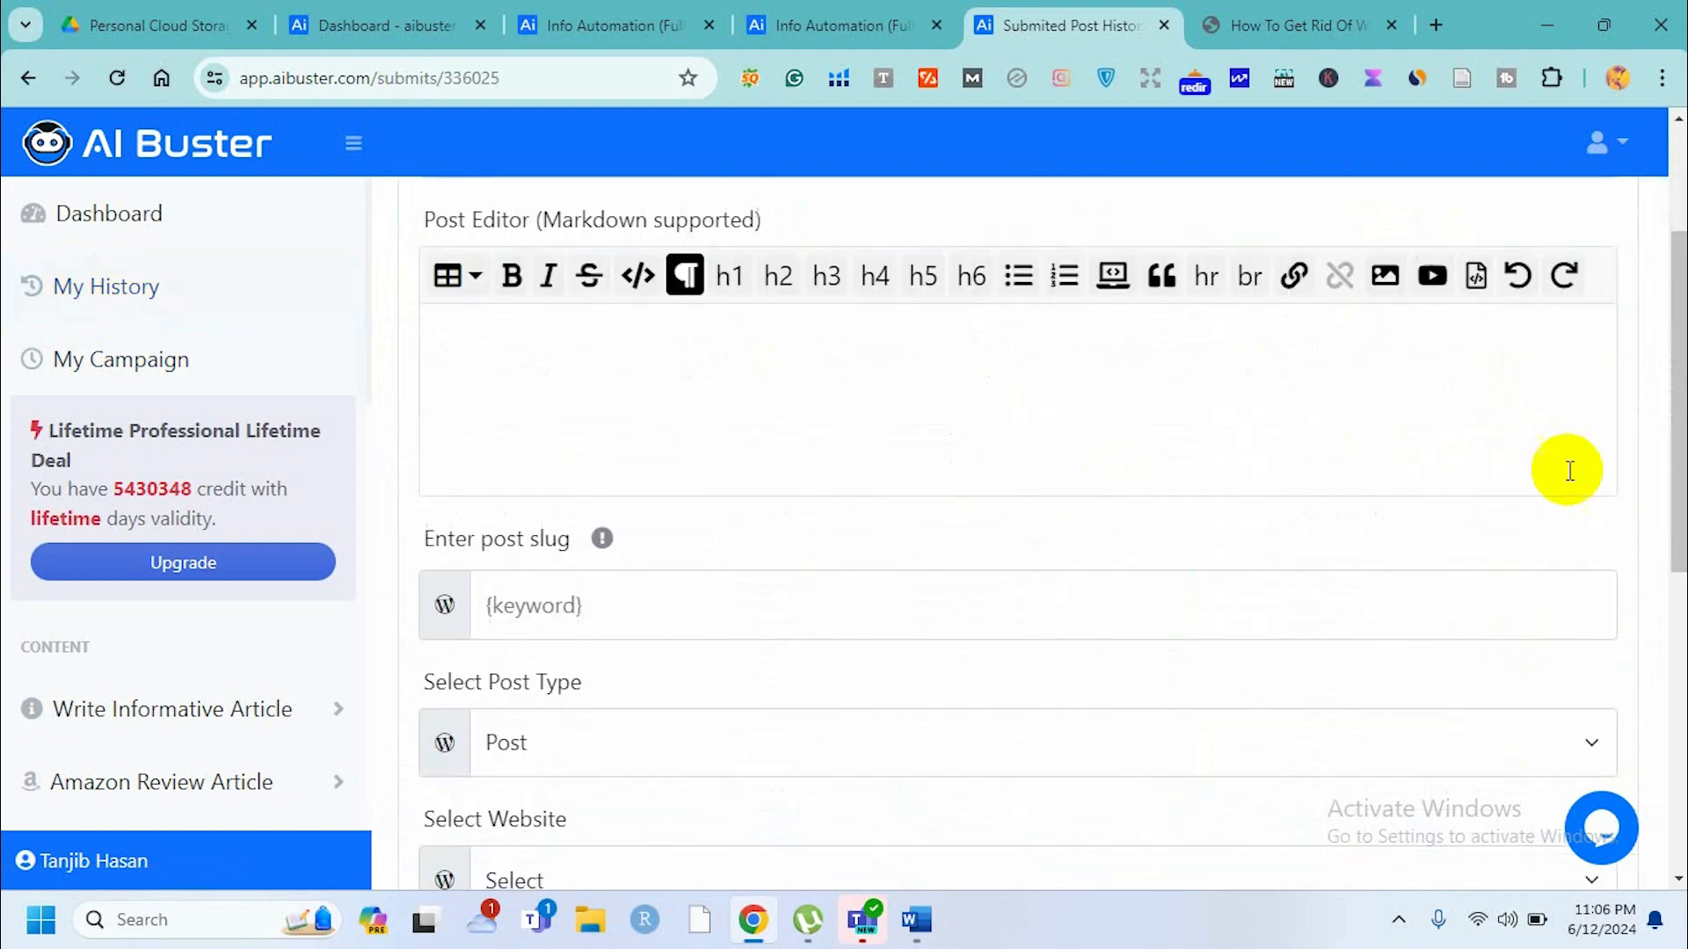
# Scroll through the generated 'how to revive st augustine grass' article in the post editor to examine its images, key takeaways, FAQ and conclusion.
pyautogui.scroll(-4, 1110, 626)
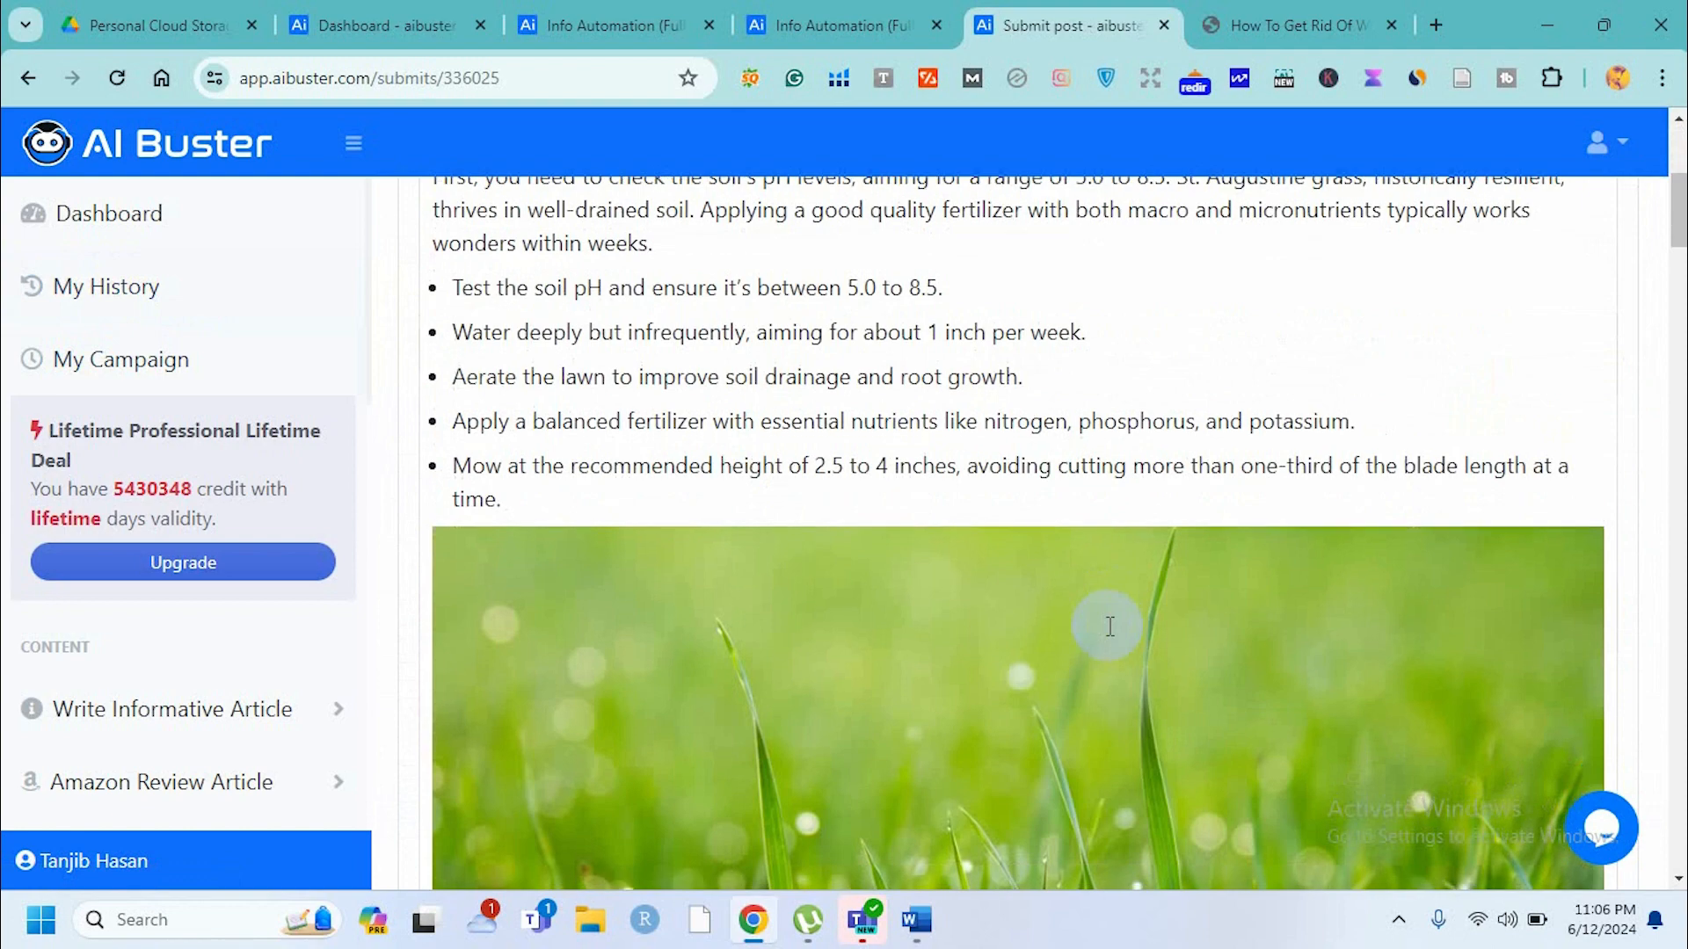
pyautogui.scroll(2, 1110, 626)
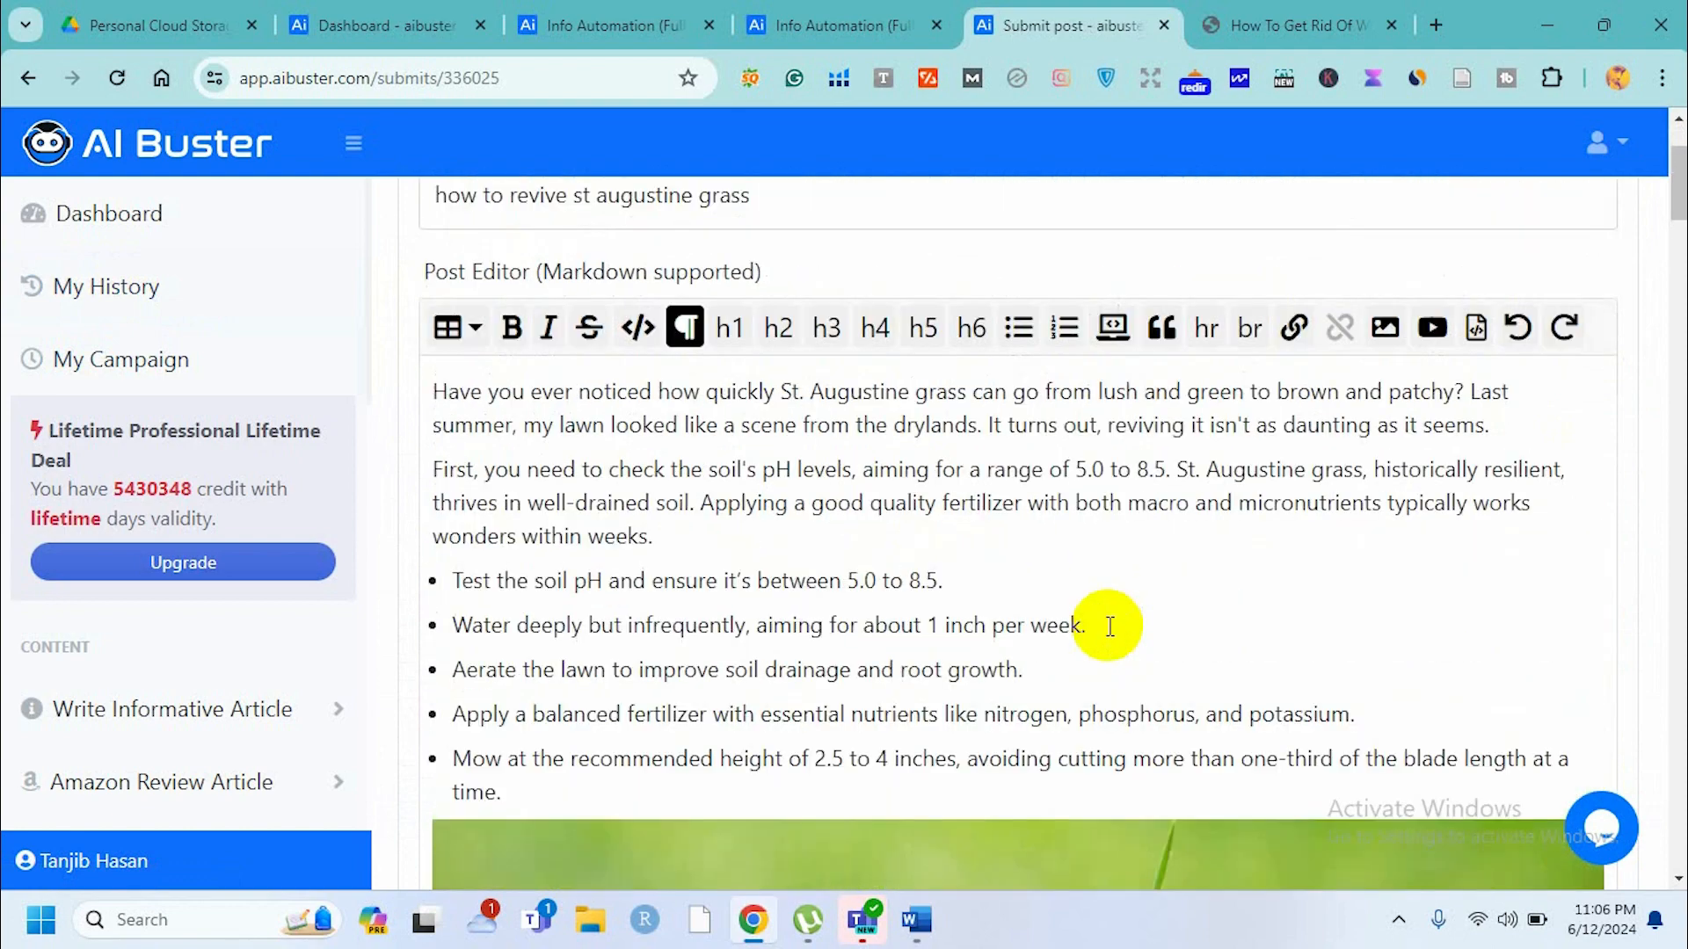
pyautogui.scroll(2, 1110, 626)
pyautogui.scroll(-4, 1111, 626)
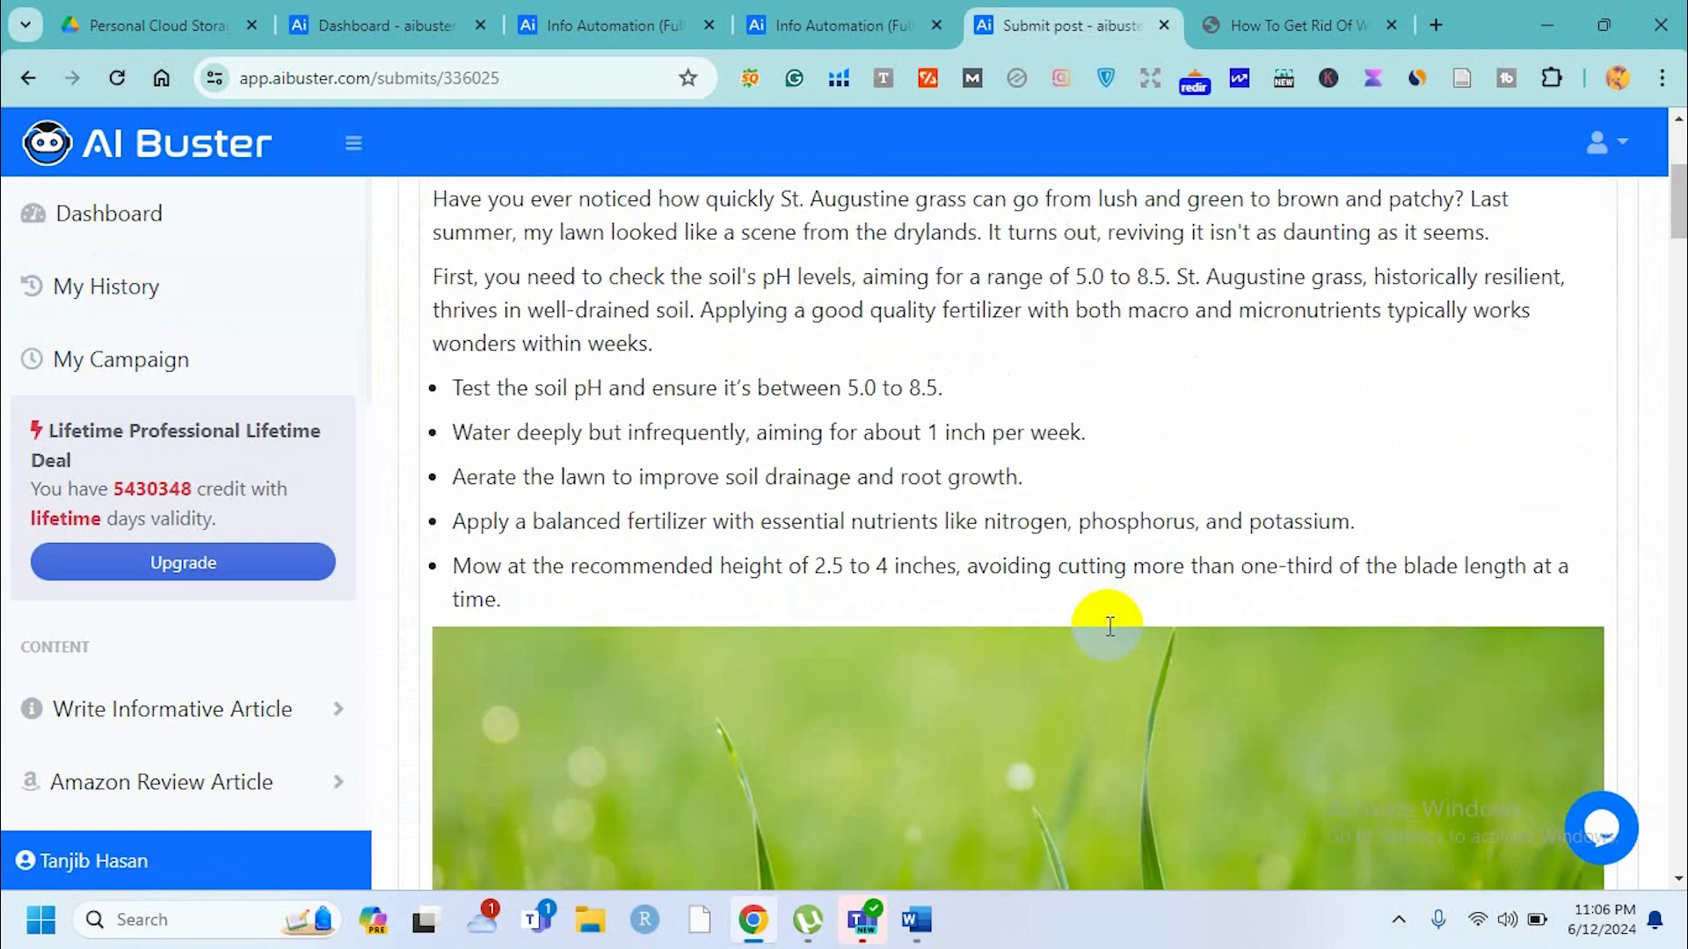
pyautogui.scroll(-6, 1110, 626)
pyautogui.scroll(-5, 1108, 626)
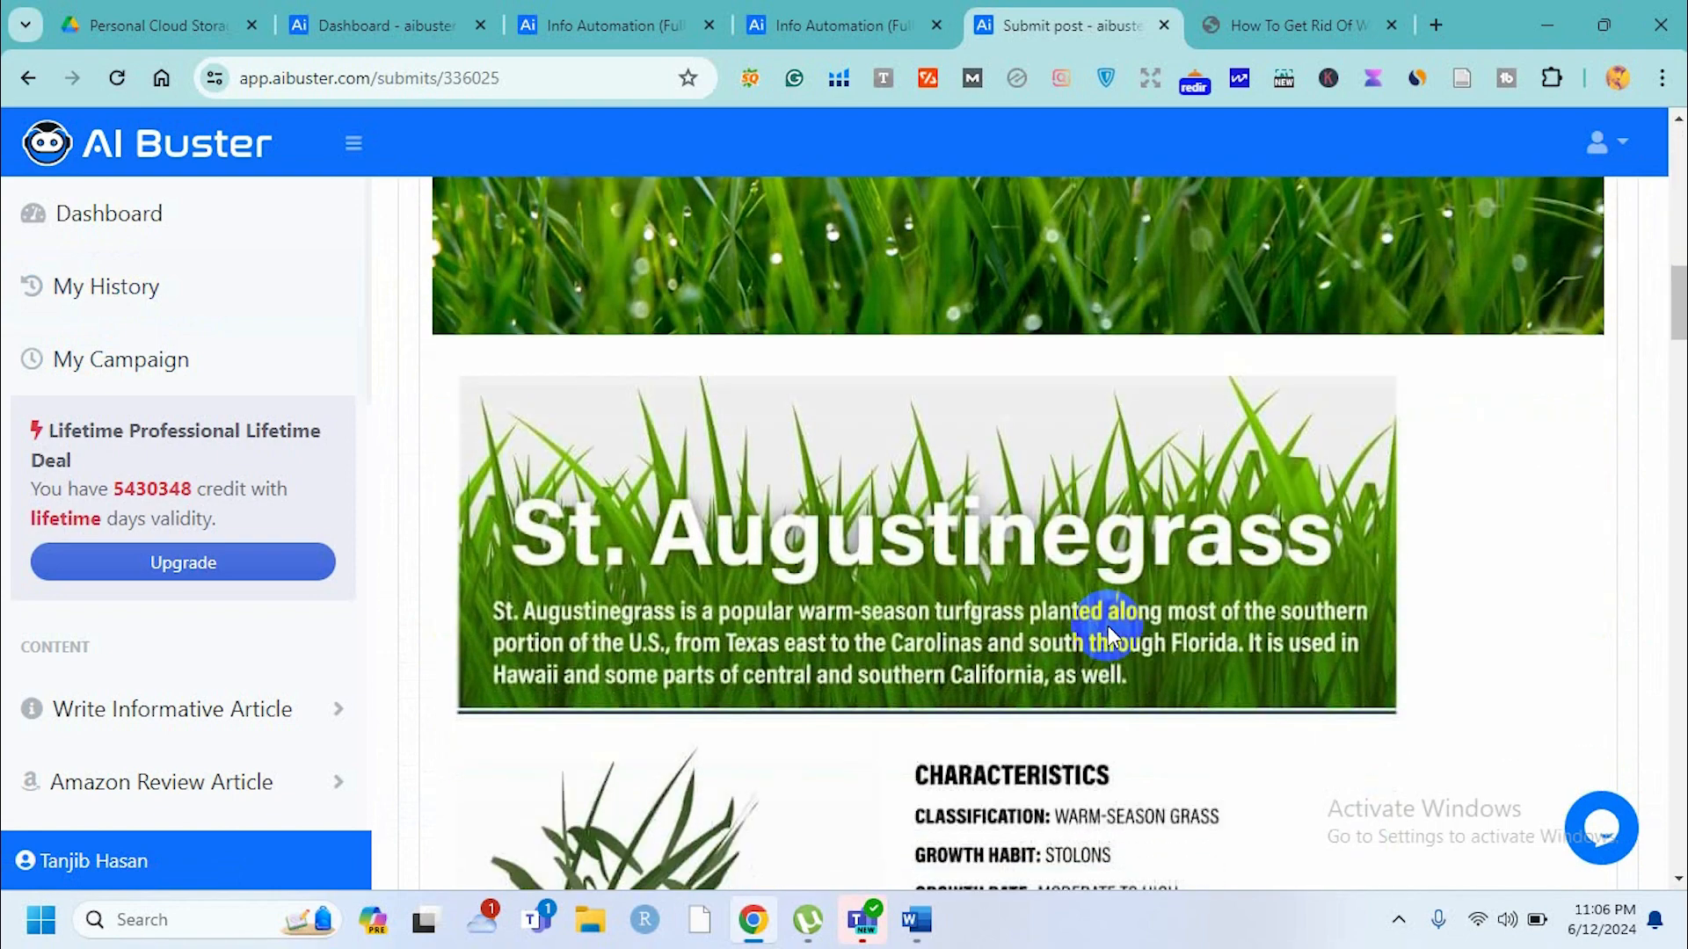
pyautogui.scroll(-6, 1107, 626)
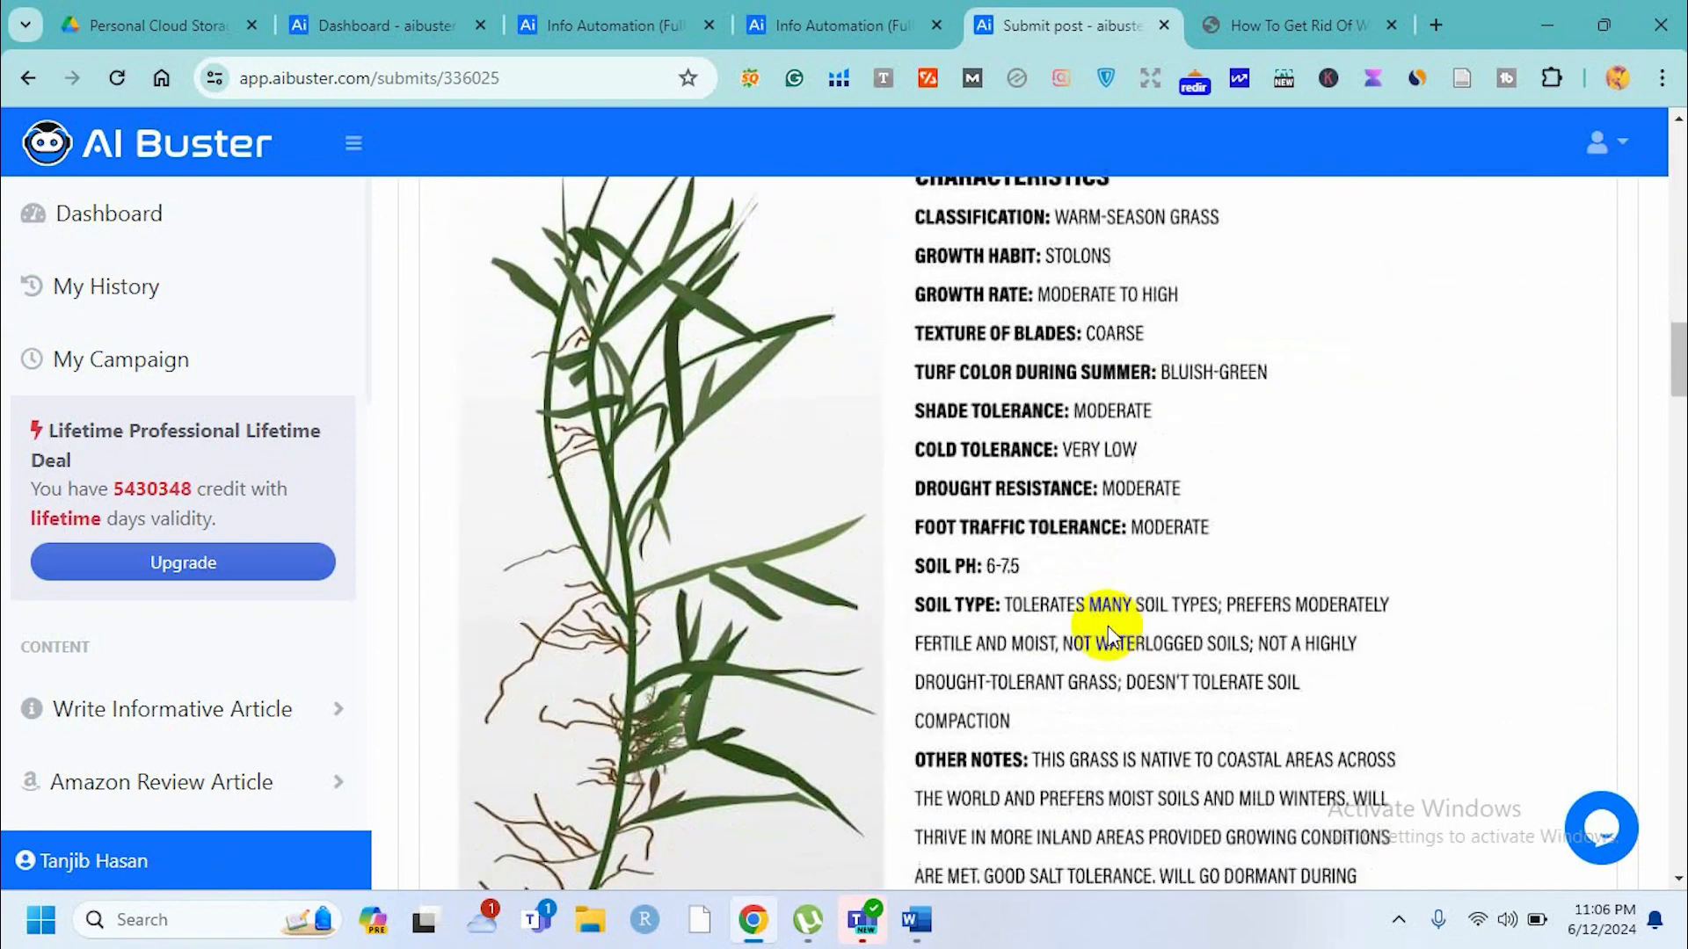
pyautogui.scroll(4, 1108, 626)
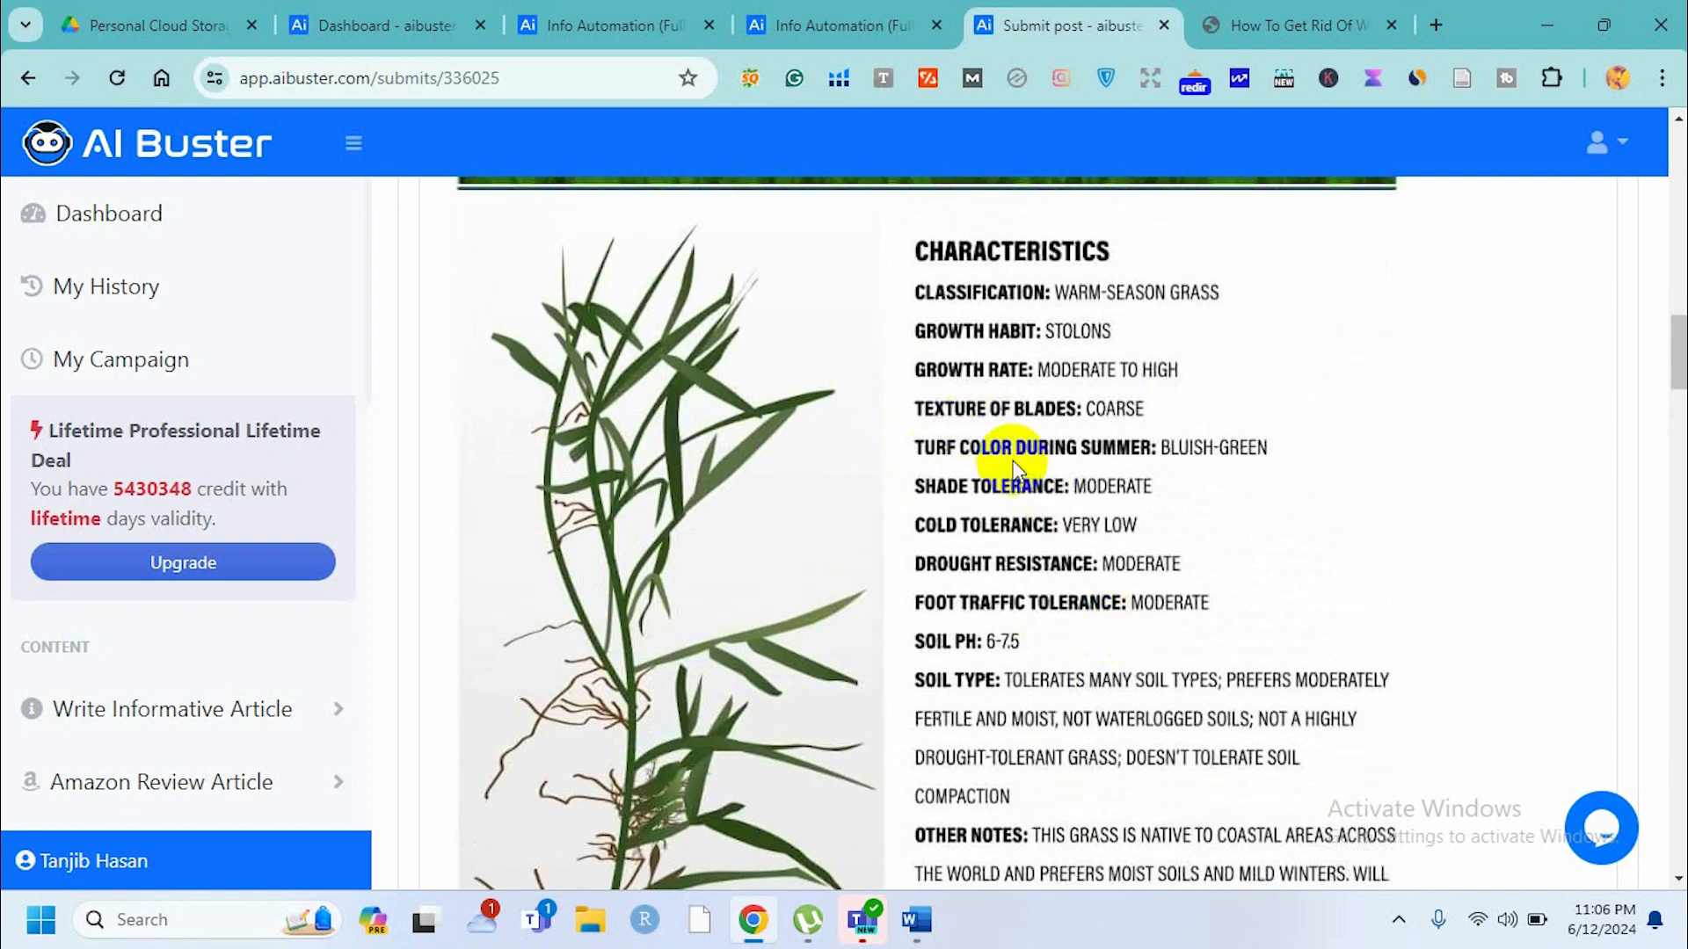
pyautogui.scroll(-11, 1013, 466)
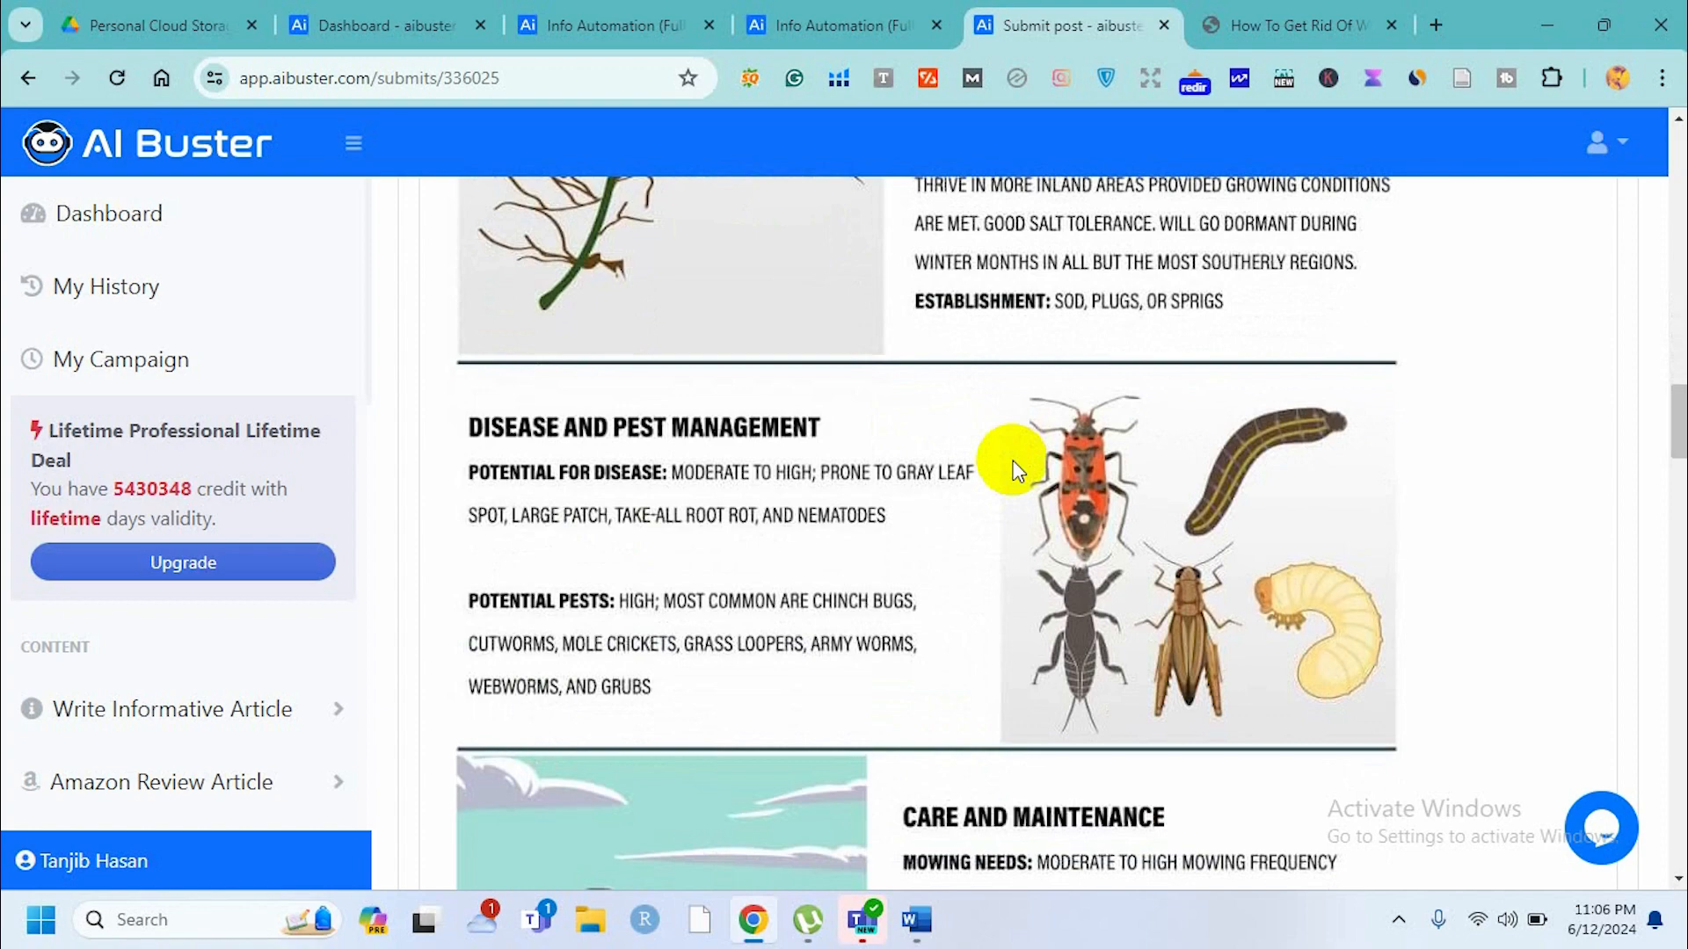
pyautogui.scroll(-11, 1012, 464)
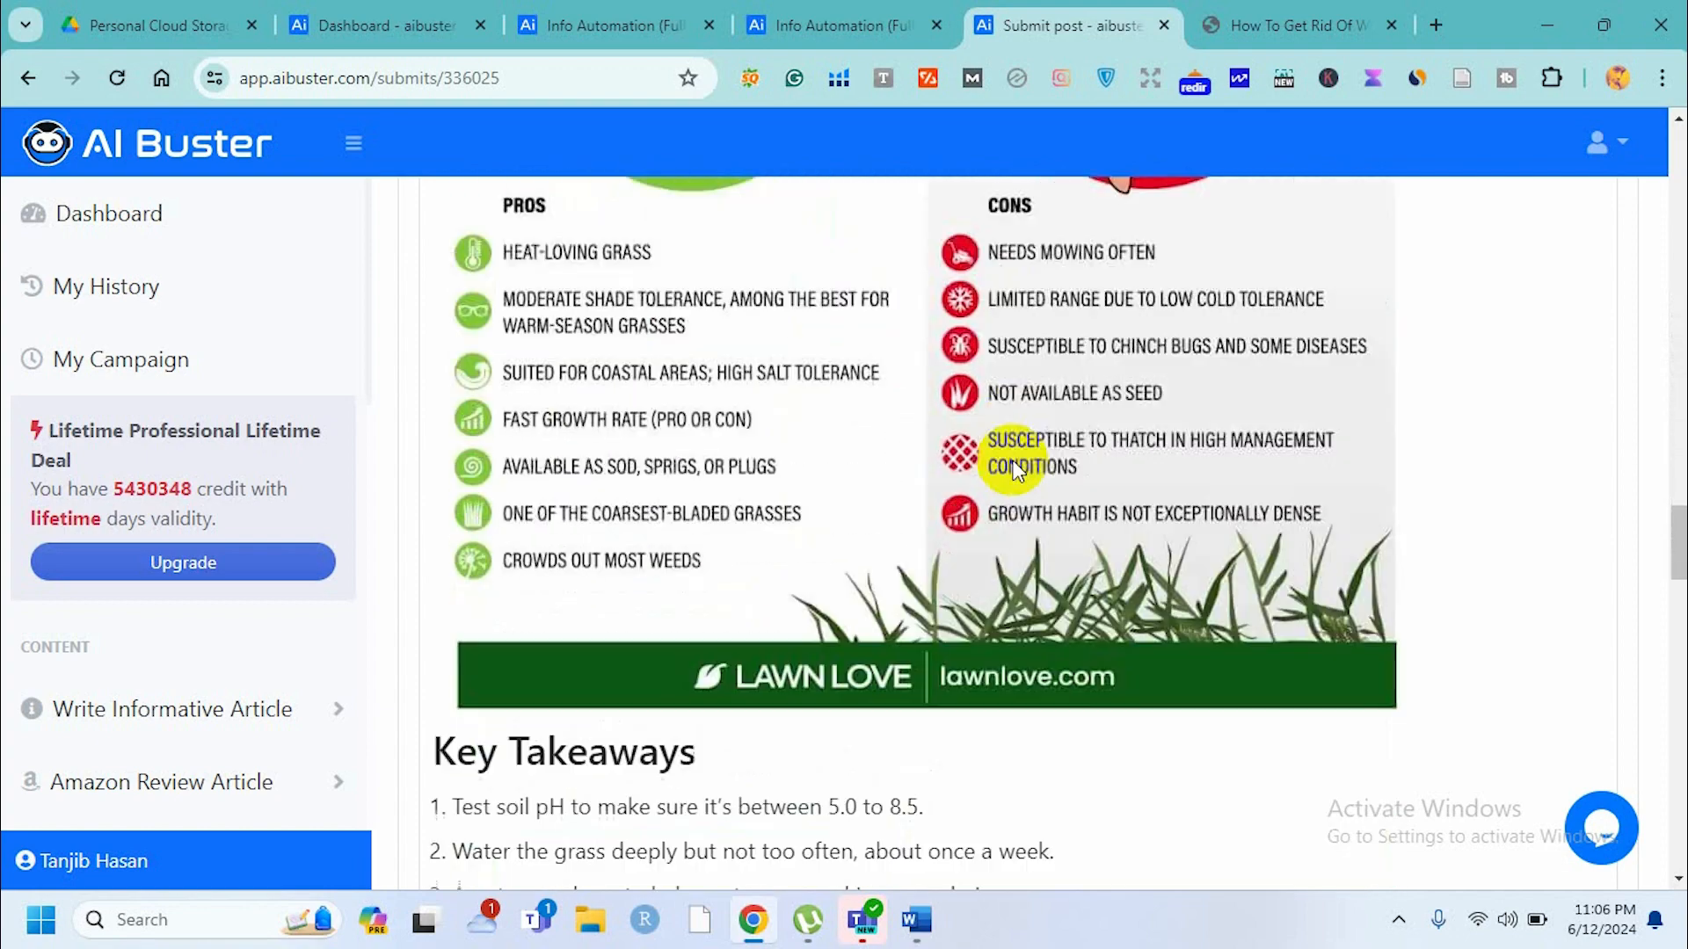
pyautogui.scroll(-3, 1013, 461)
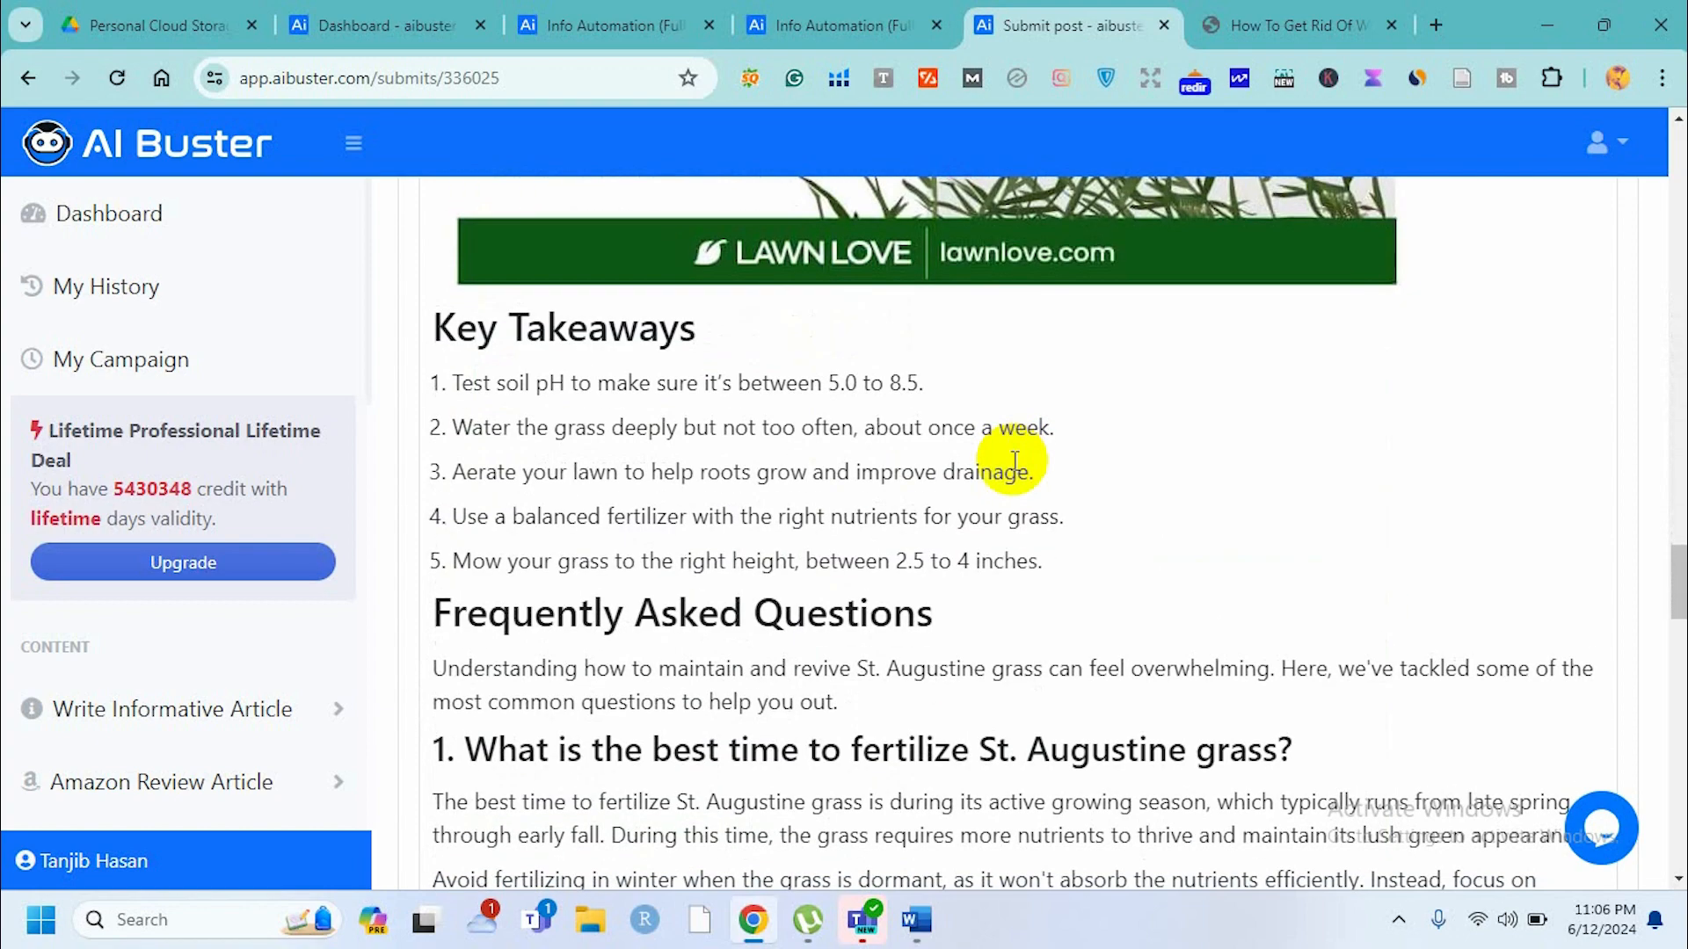
pyautogui.scroll(-9, 1014, 460)
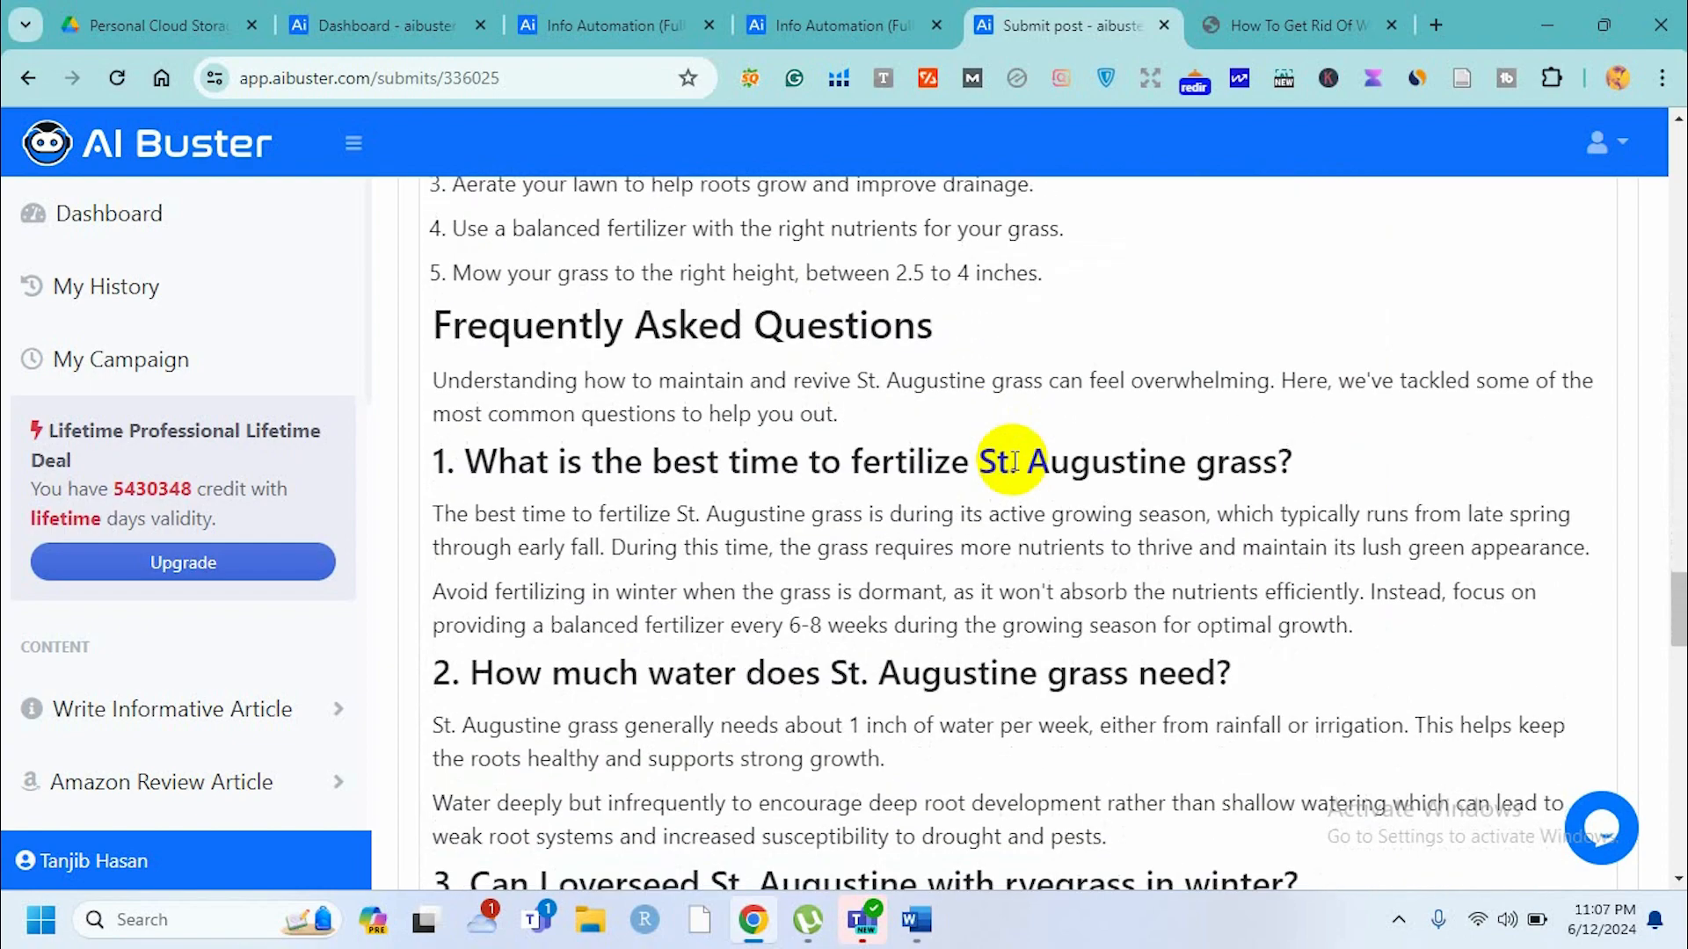
pyautogui.scroll(-17, 1014, 461)
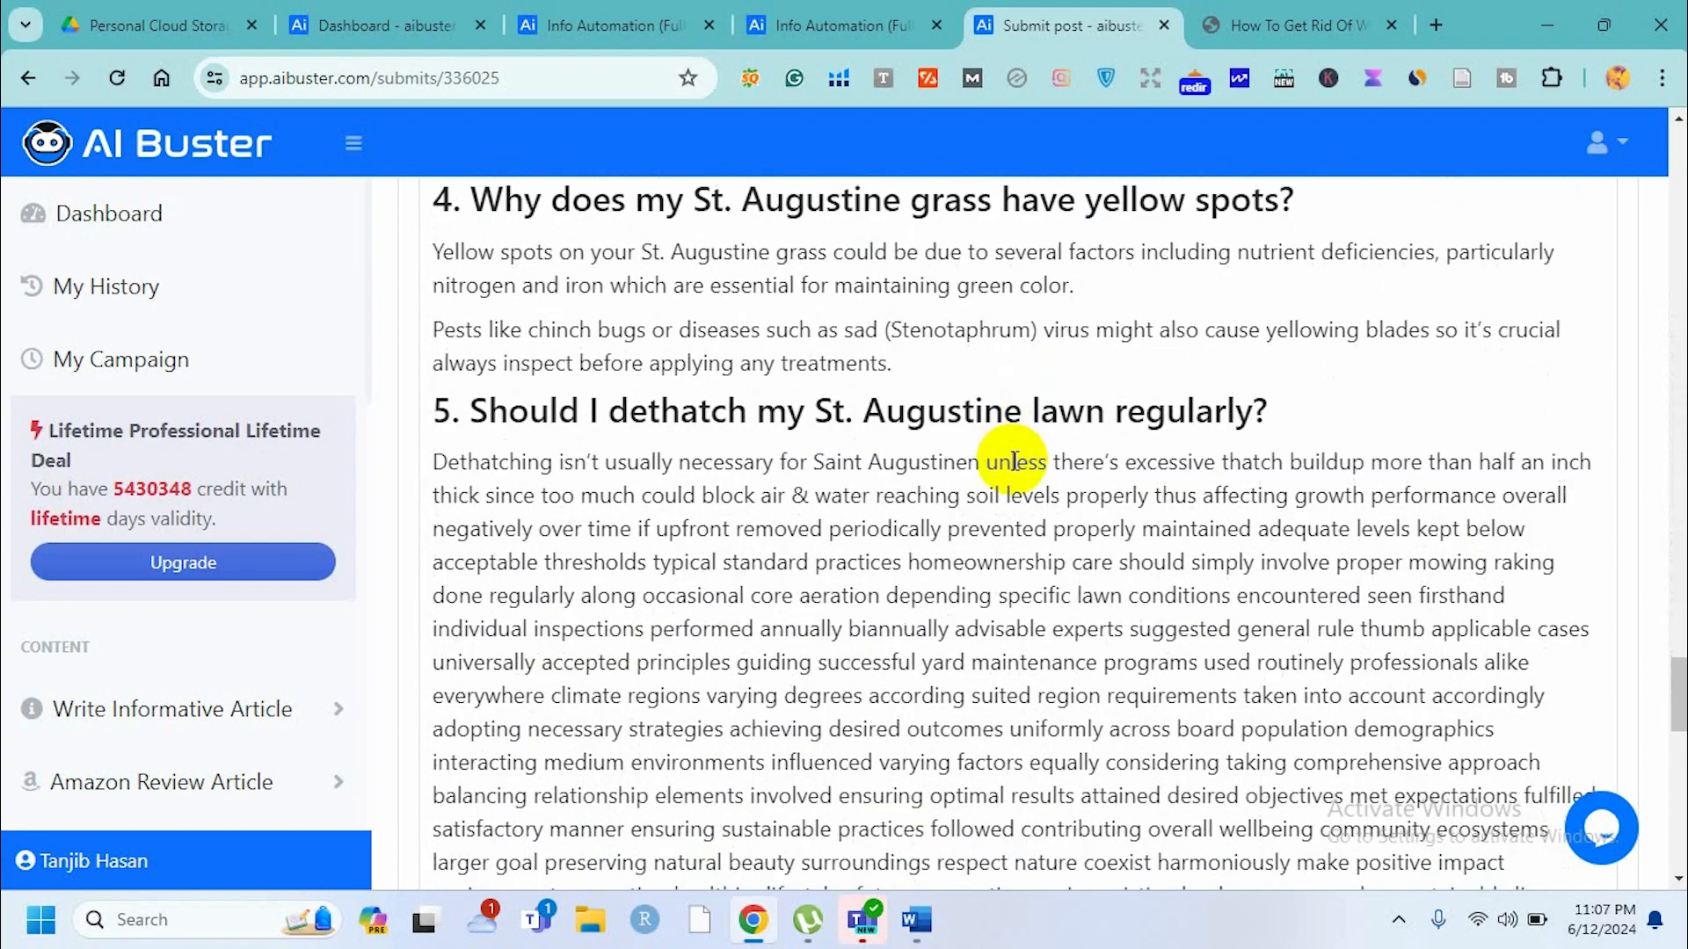
pyautogui.scroll(-3, 1014, 461)
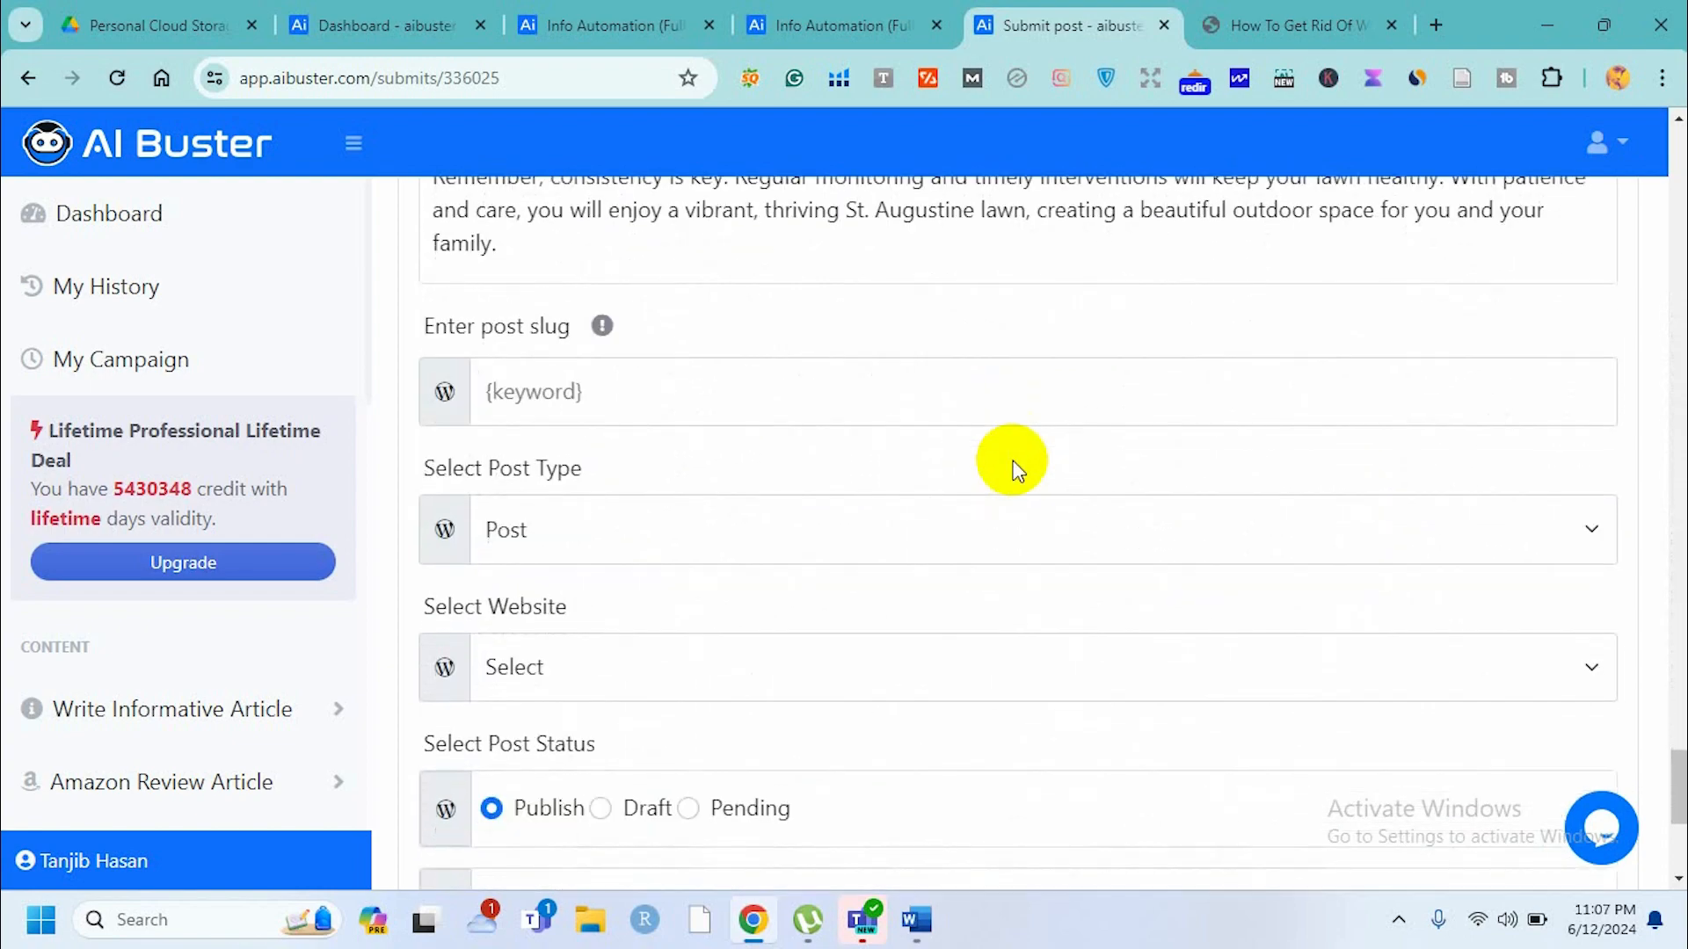
pyautogui.scroll(11, 1017, 471)
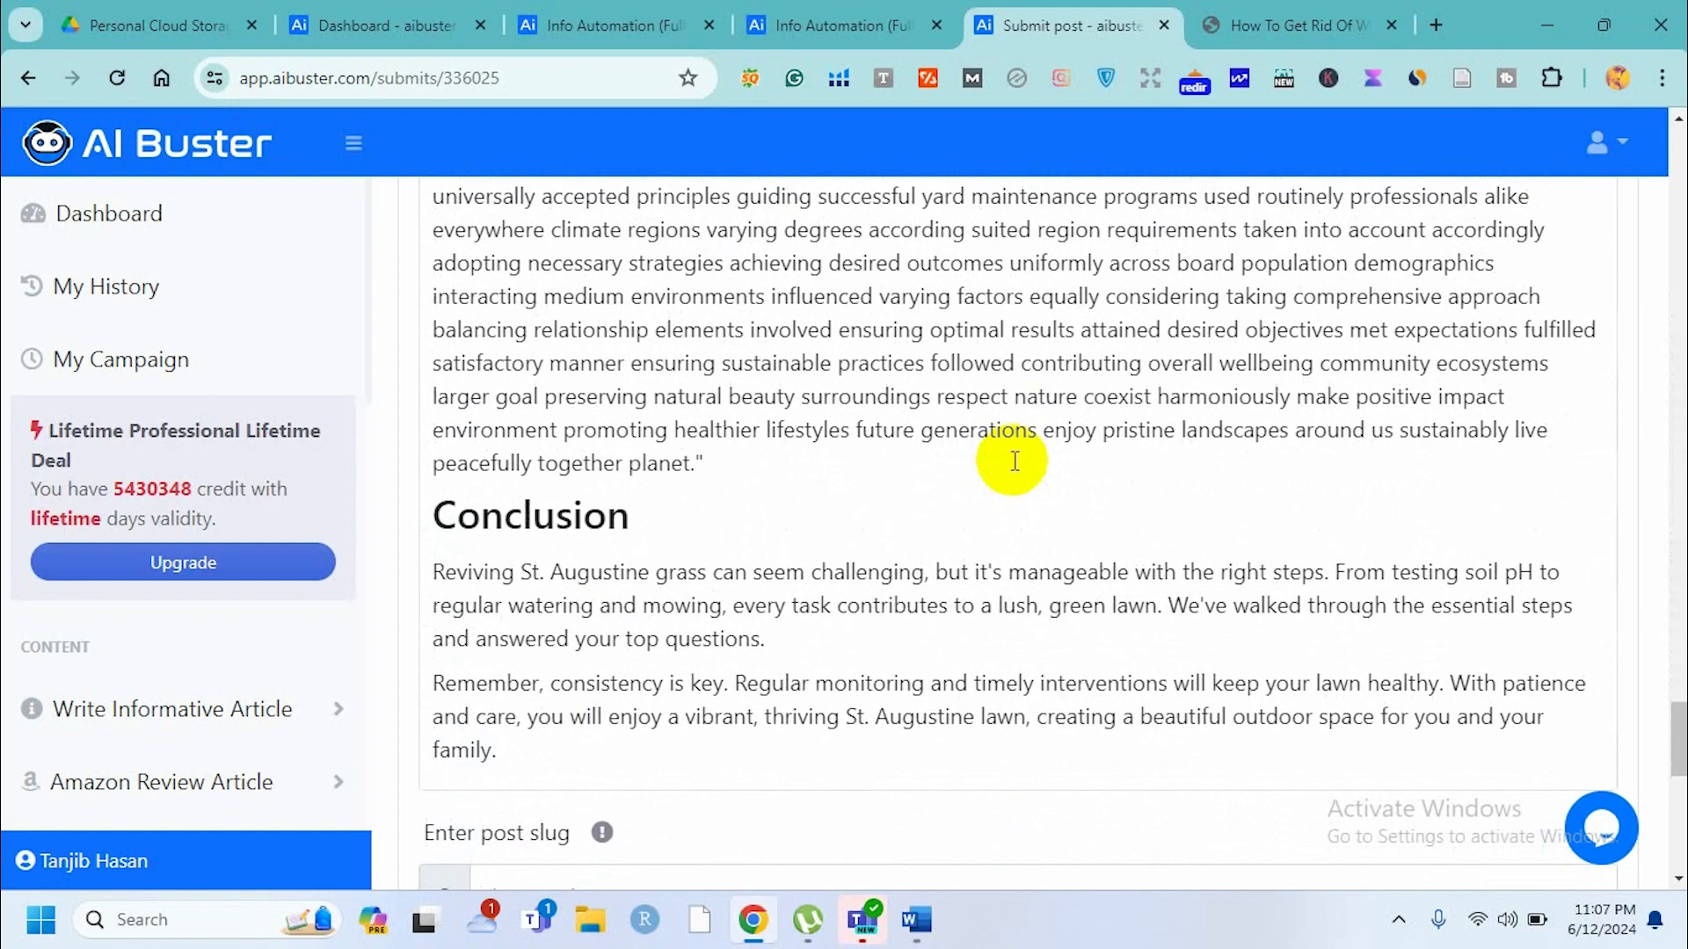
pyautogui.scroll(12, 1015, 461)
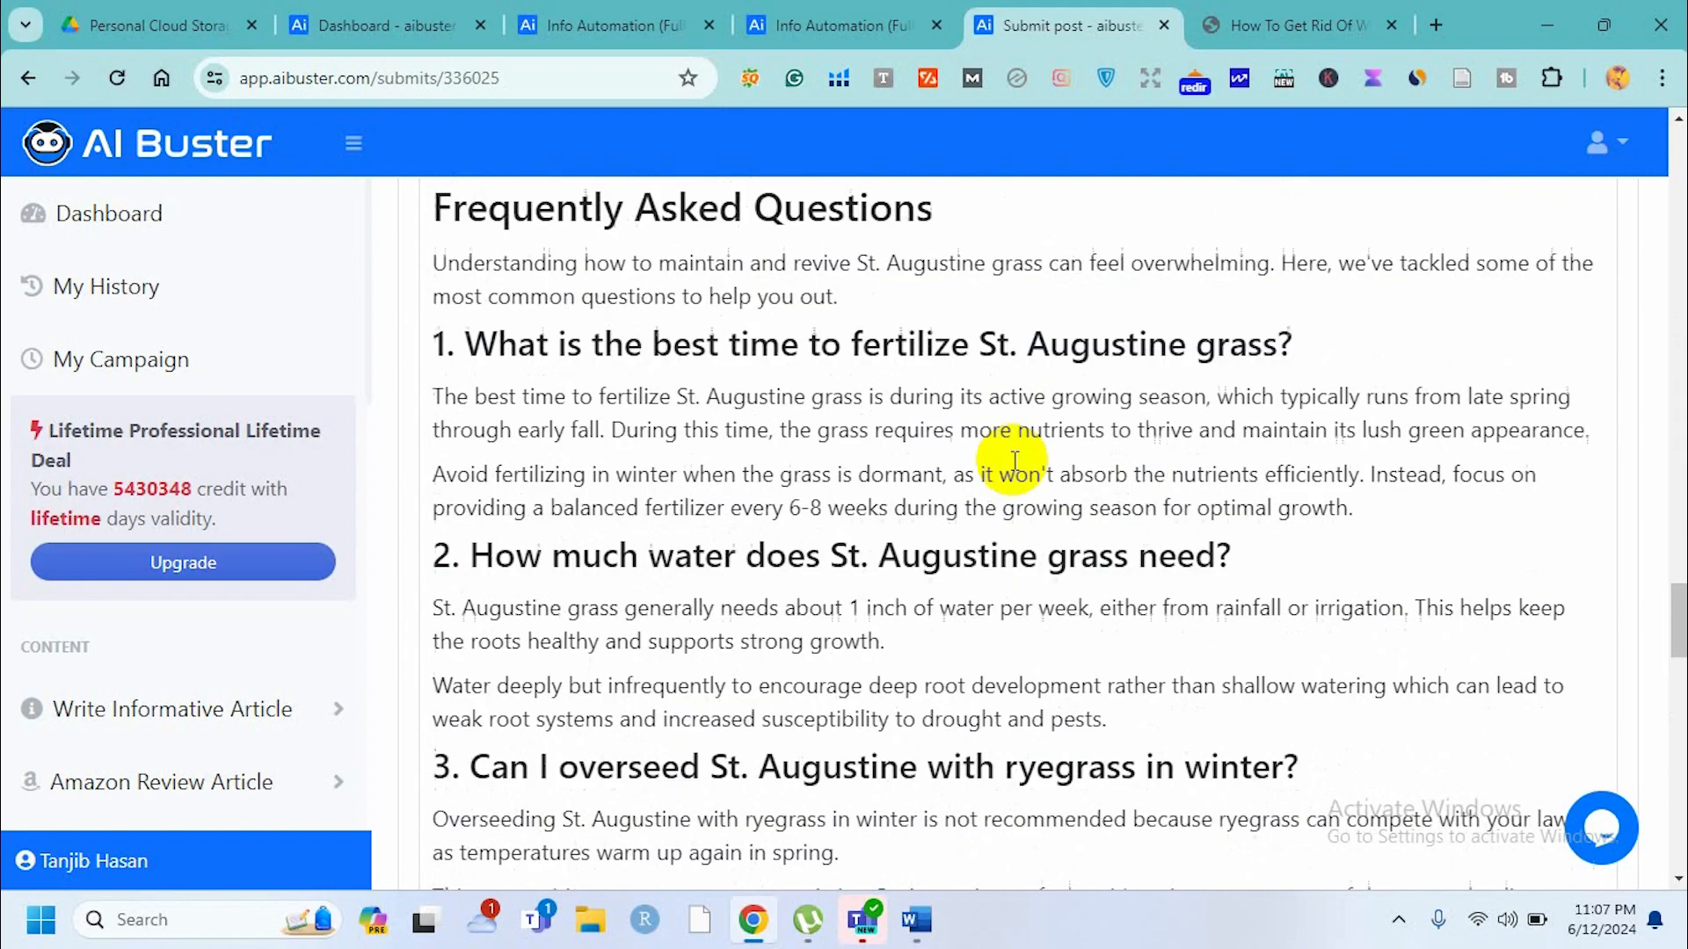
pyautogui.scroll(15, 1015, 463)
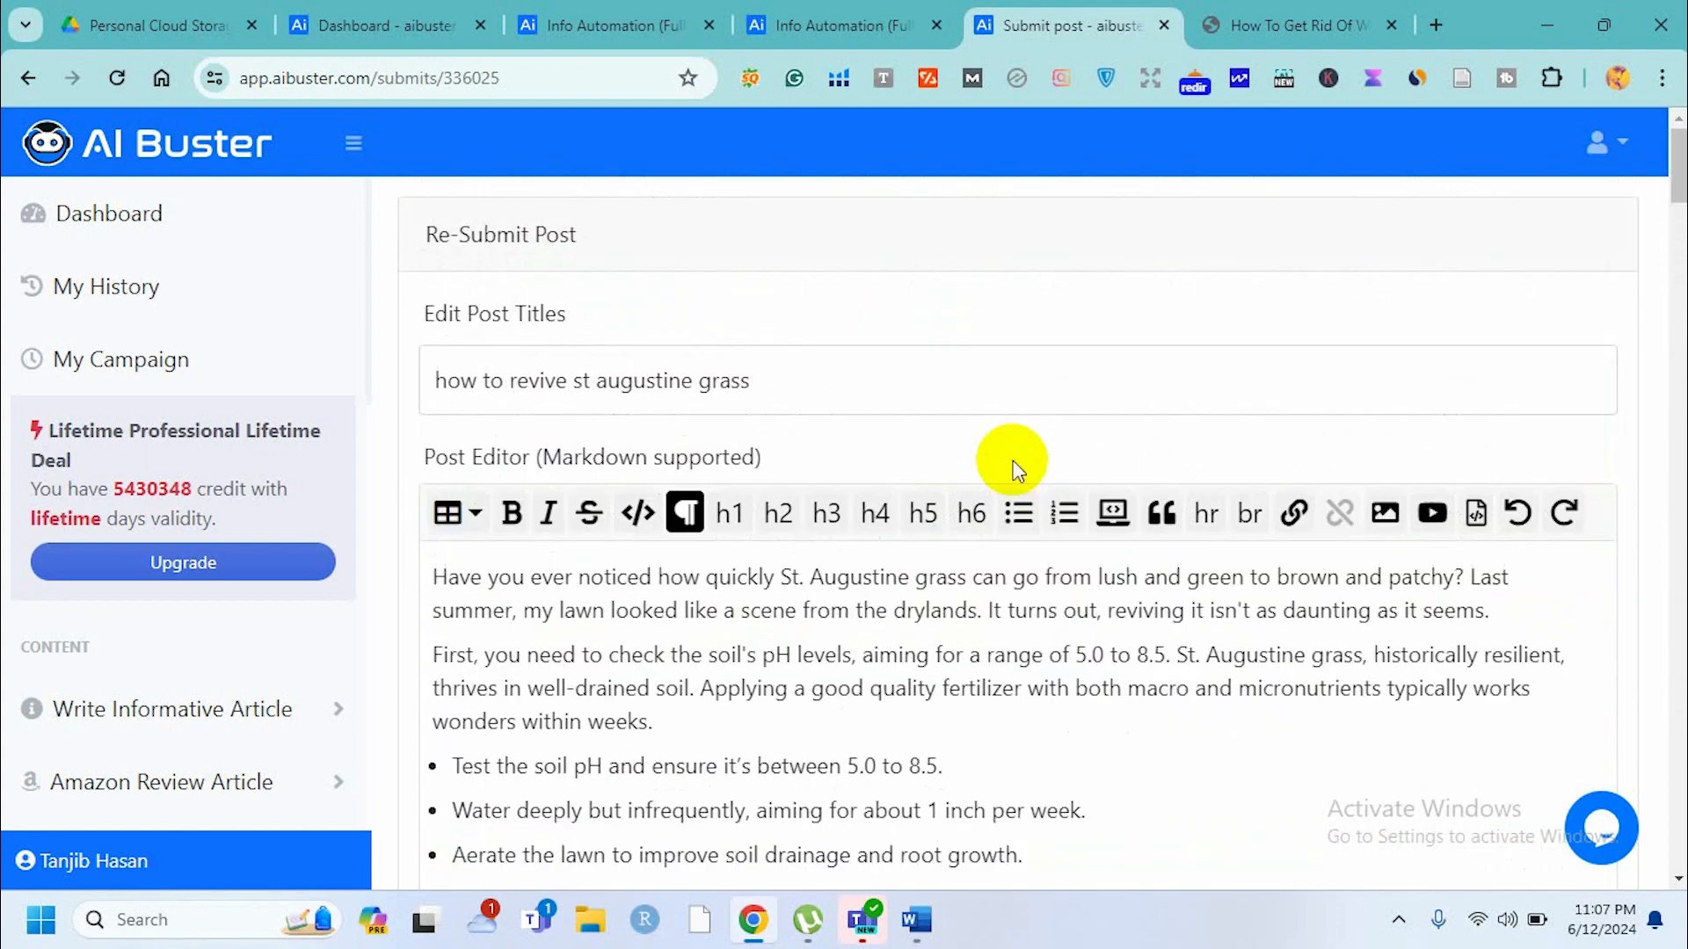
# Scroll down past the article to the post slug, website, status and schedule settings, then back up to the post title.
pyautogui.scroll(-12, 1017, 469)
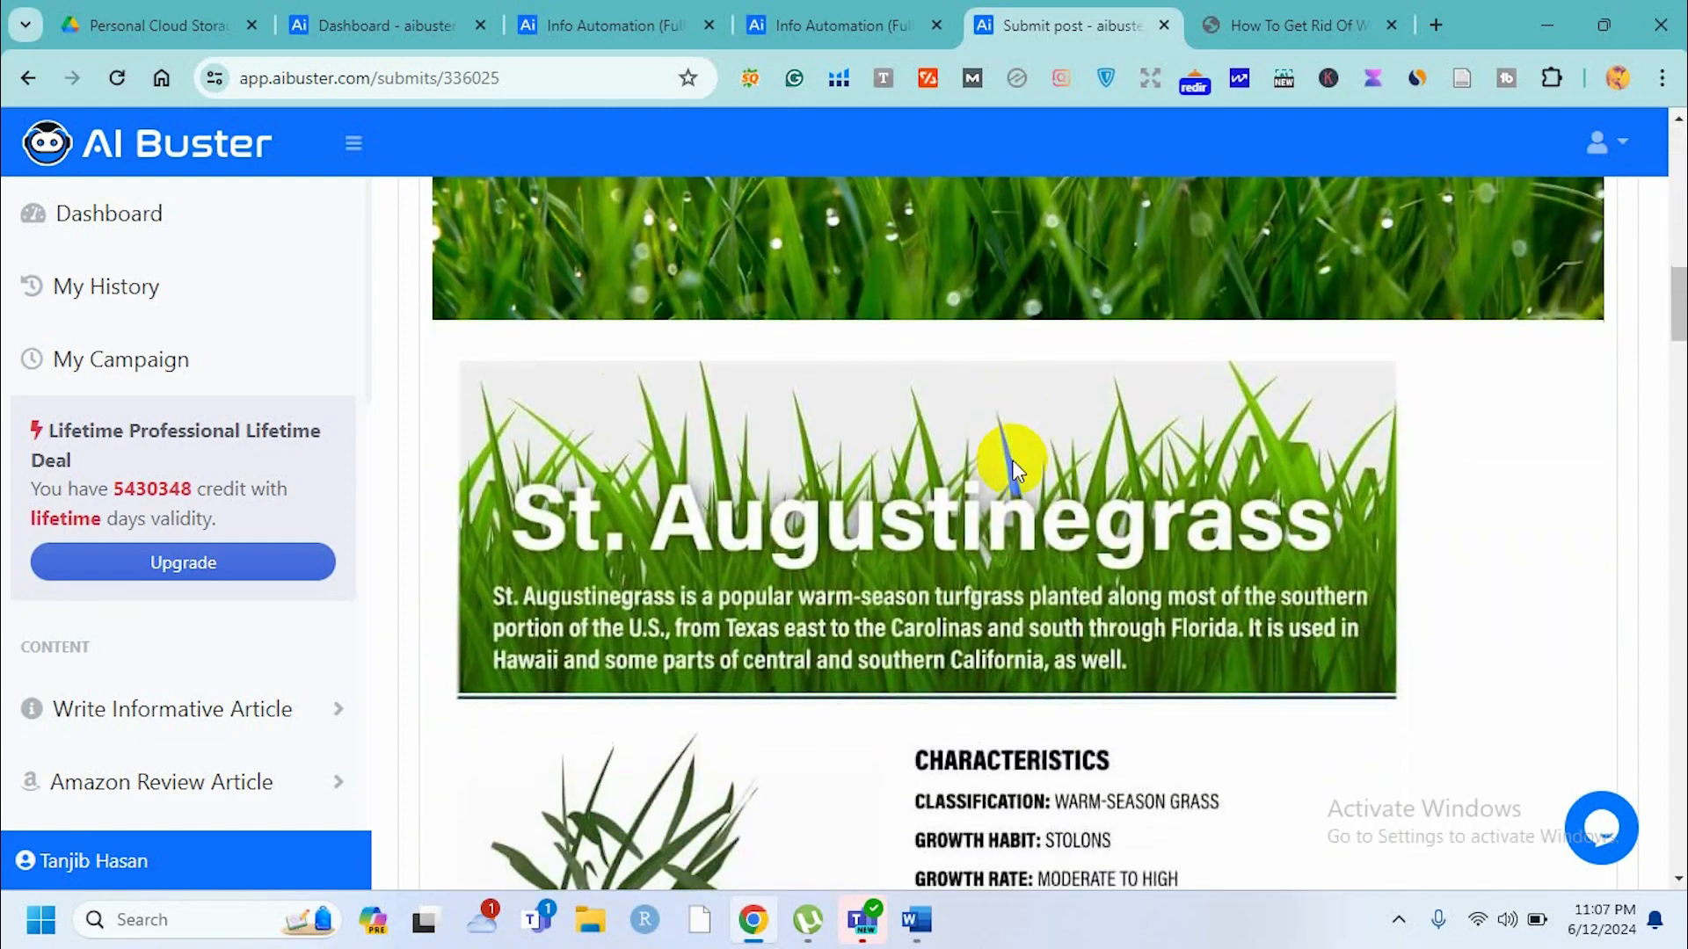
pyautogui.scroll(-15, 1015, 466)
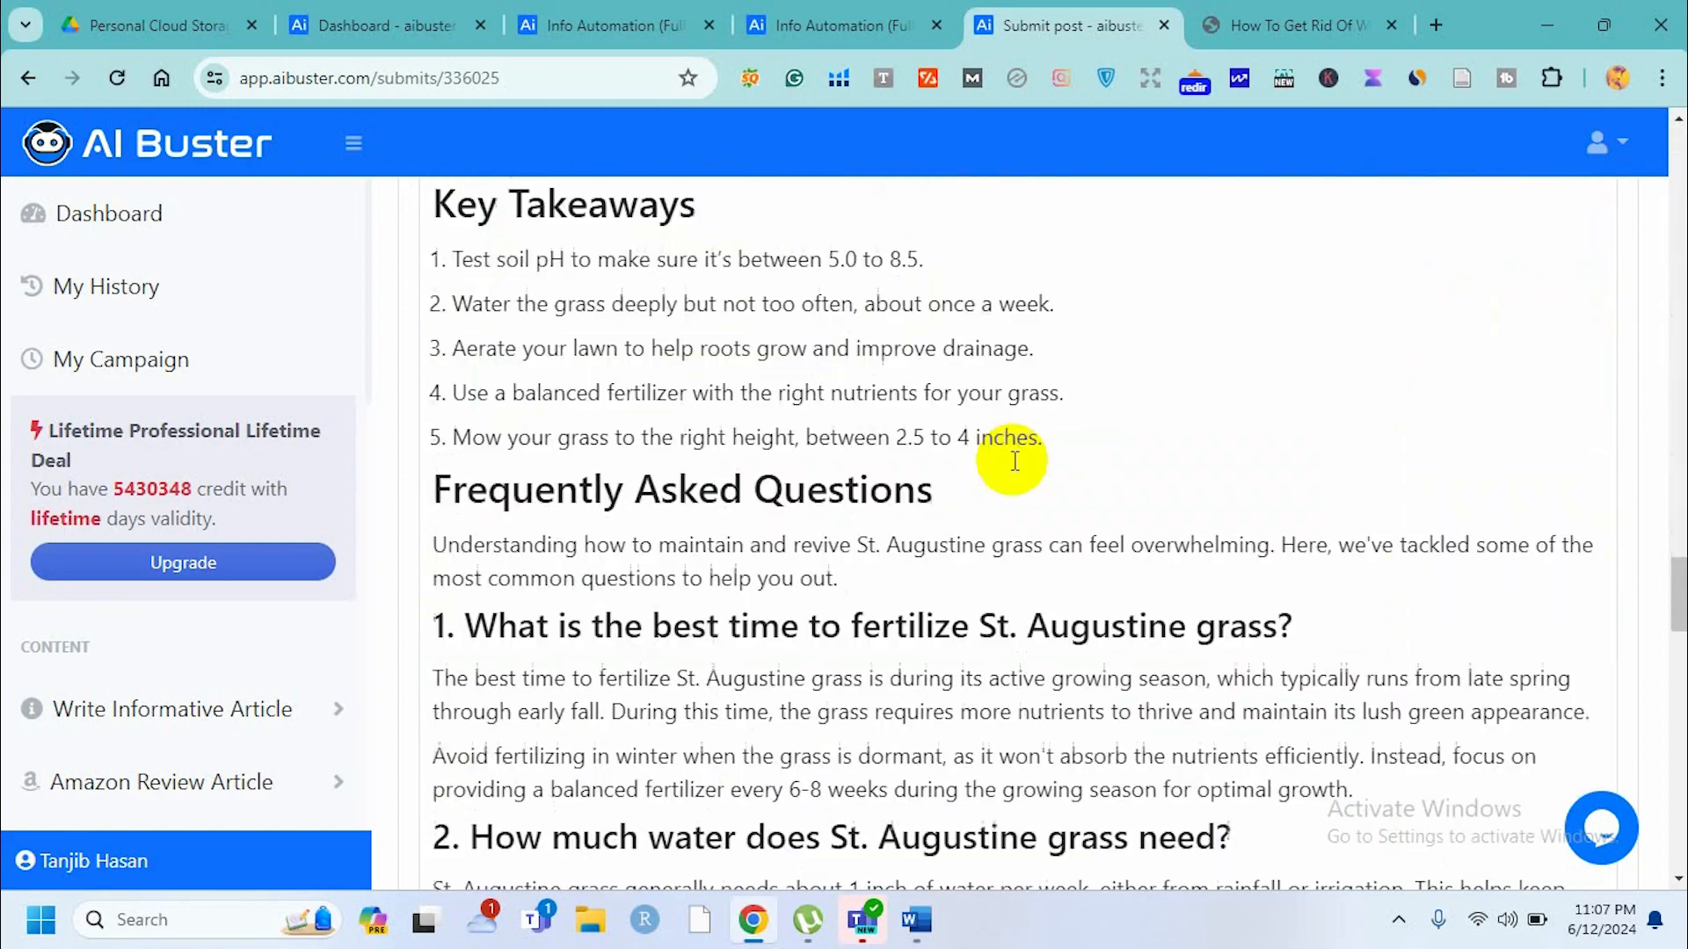
pyautogui.scroll(-15, 1014, 463)
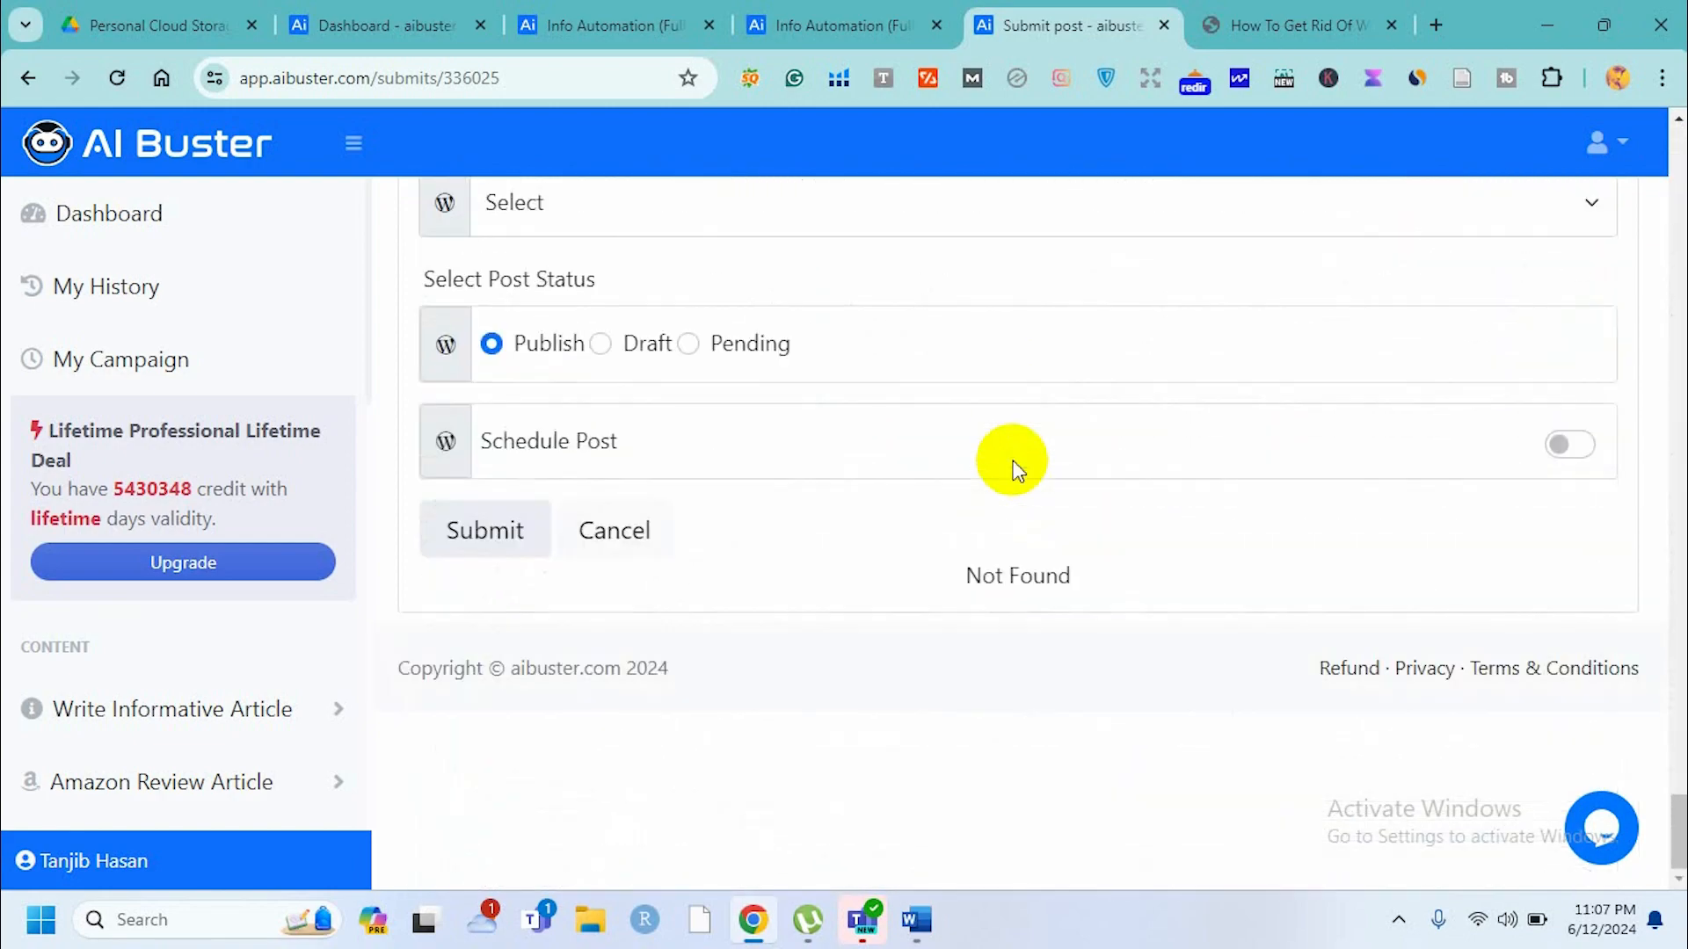
pyautogui.scroll(15, 1013, 466)
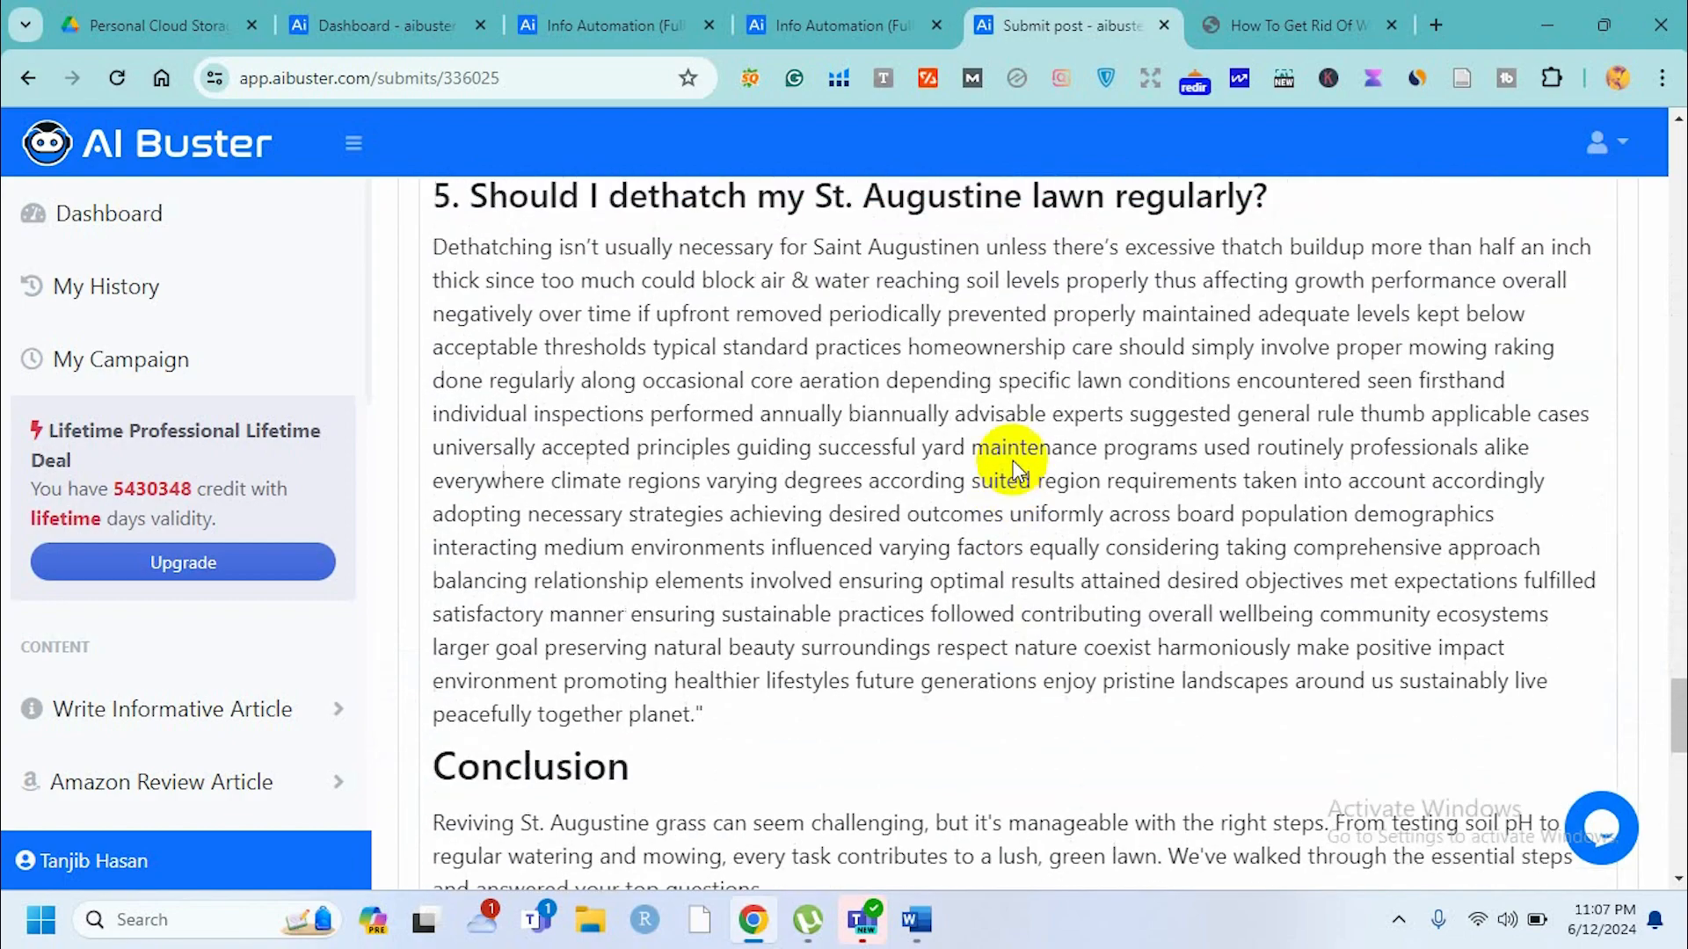
pyautogui.scroll(2, 1015, 459)
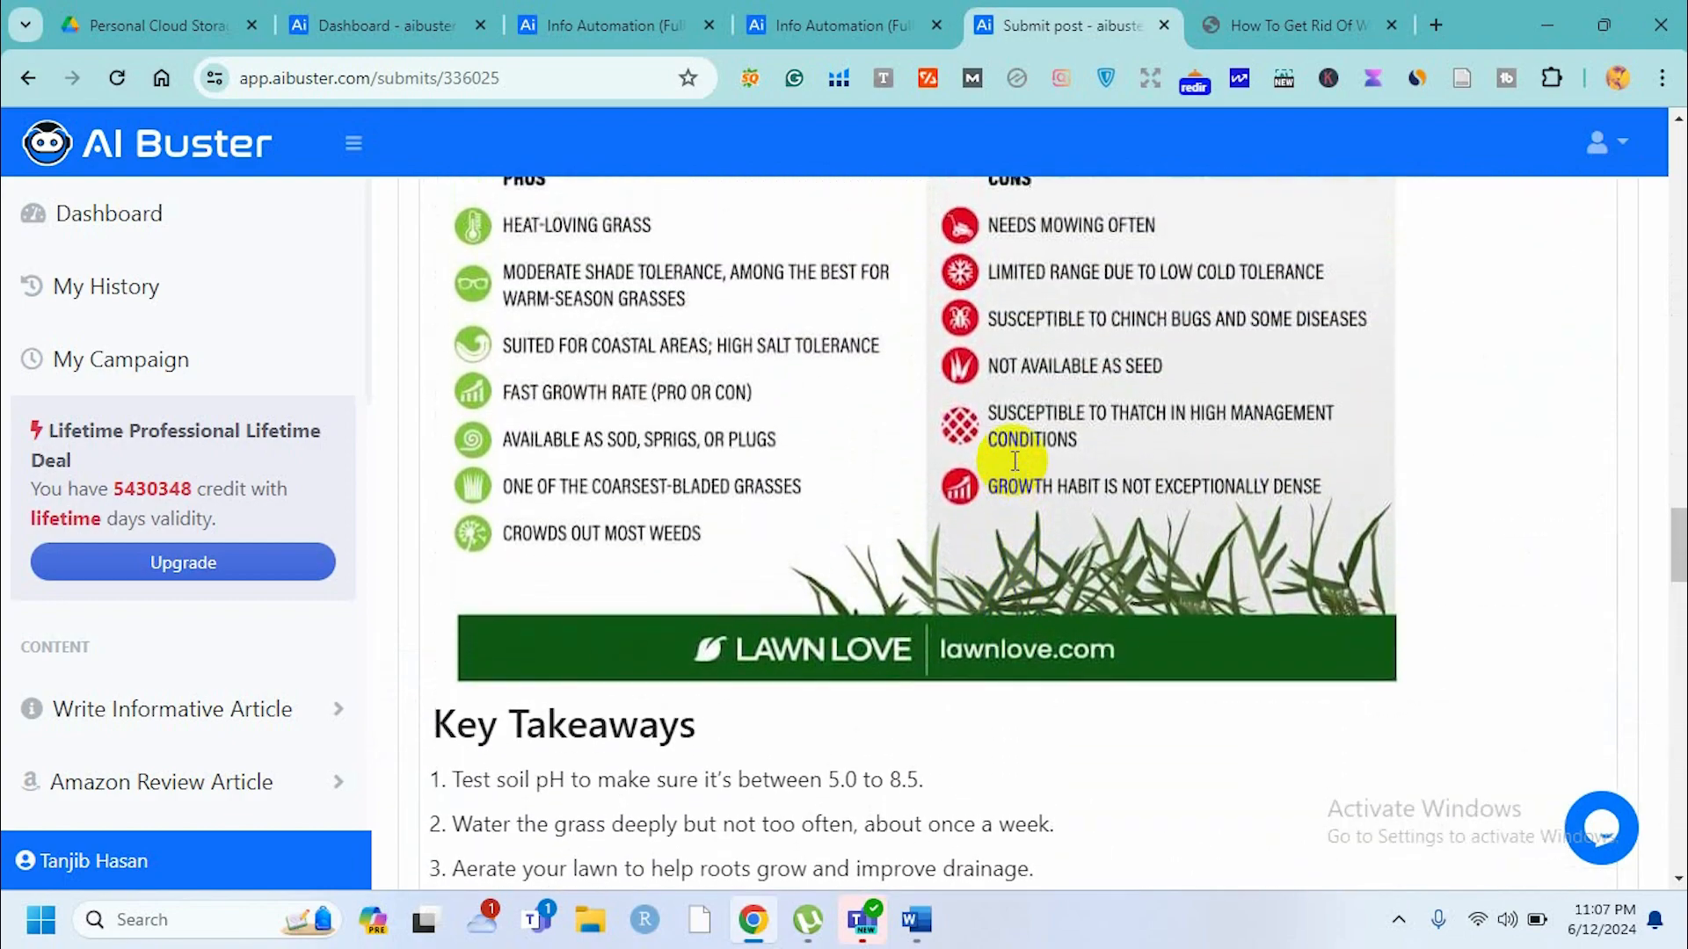
pyautogui.scroll(15, 1012, 460)
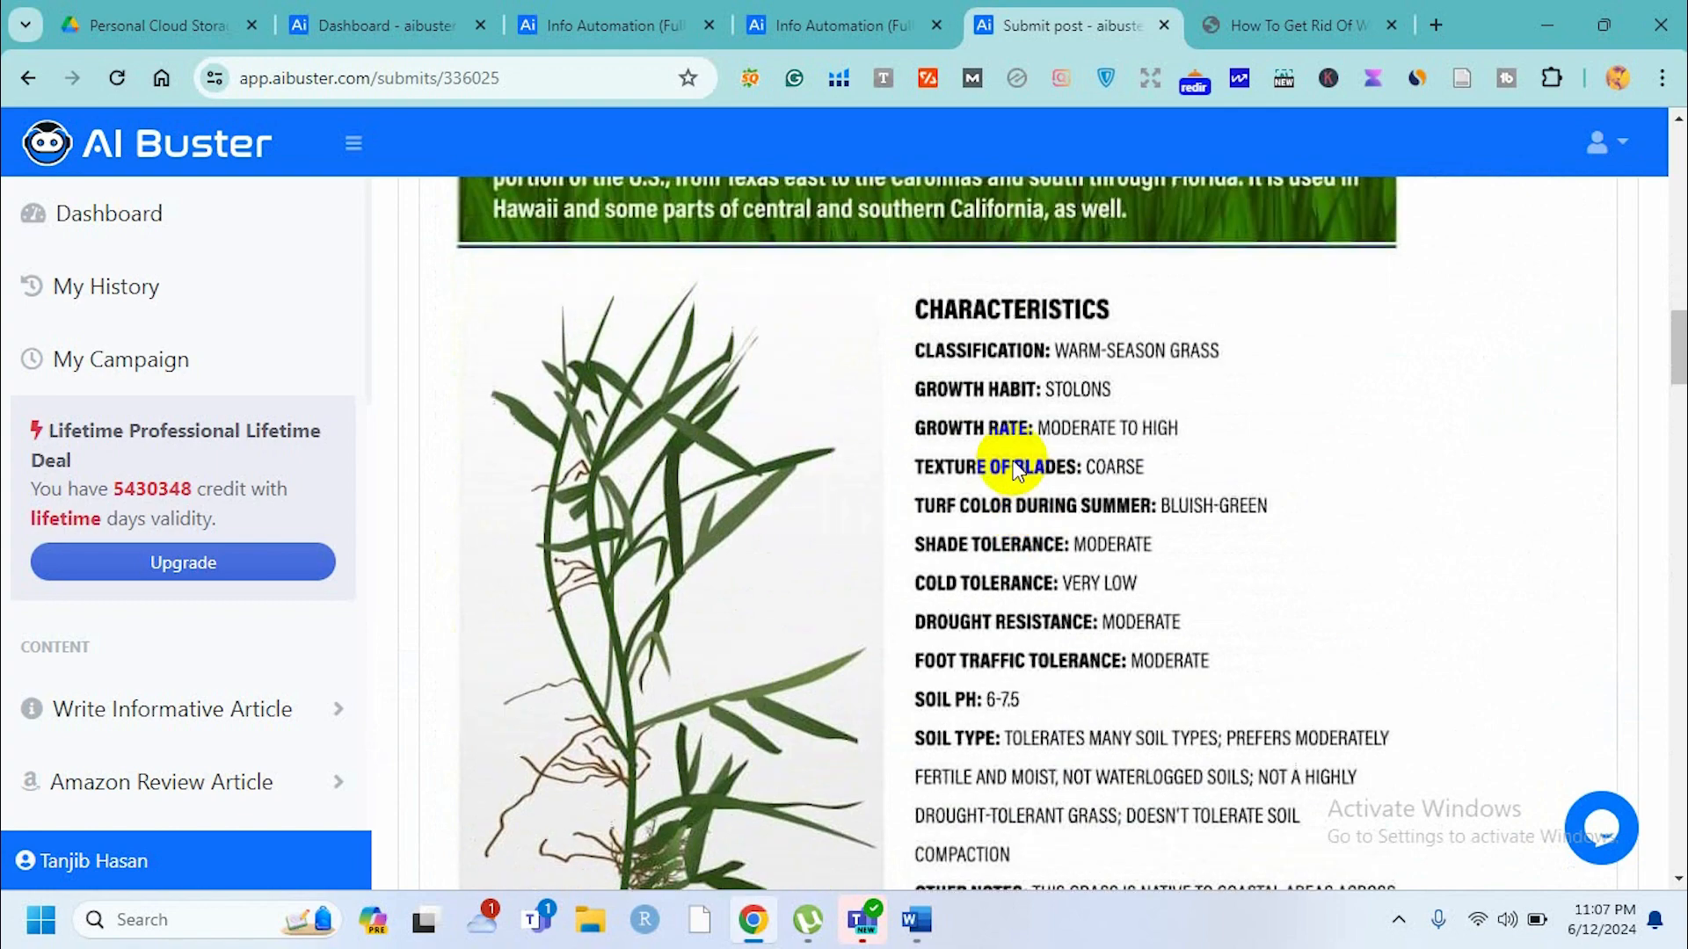
pyautogui.scroll(20, 1016, 467)
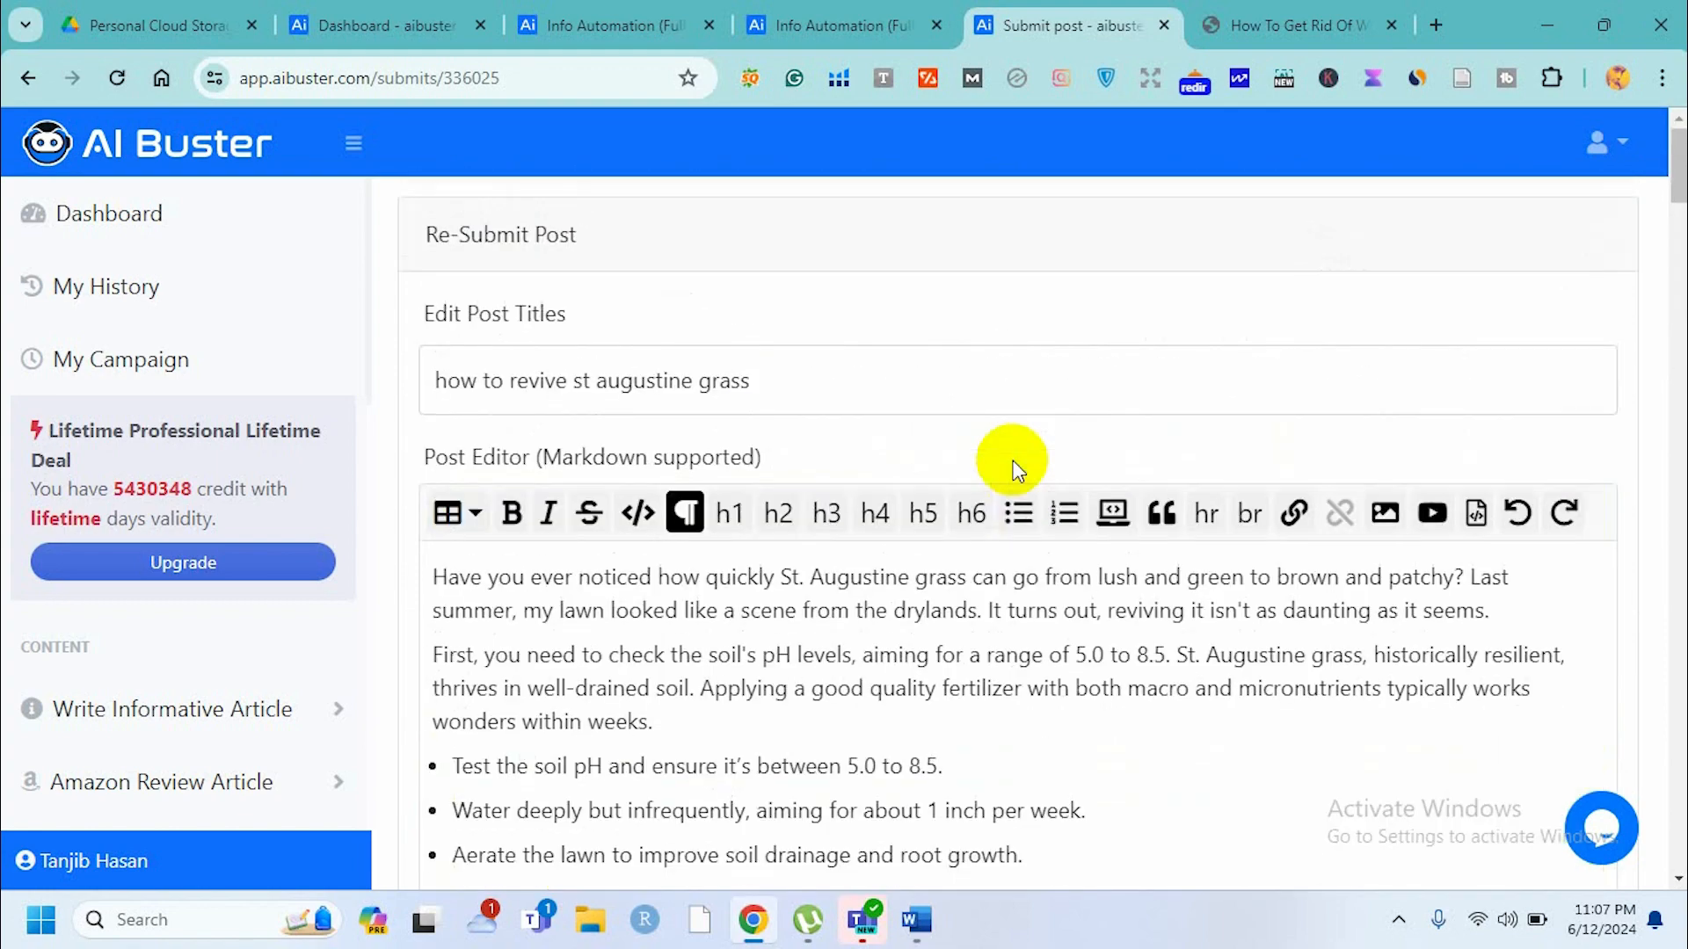